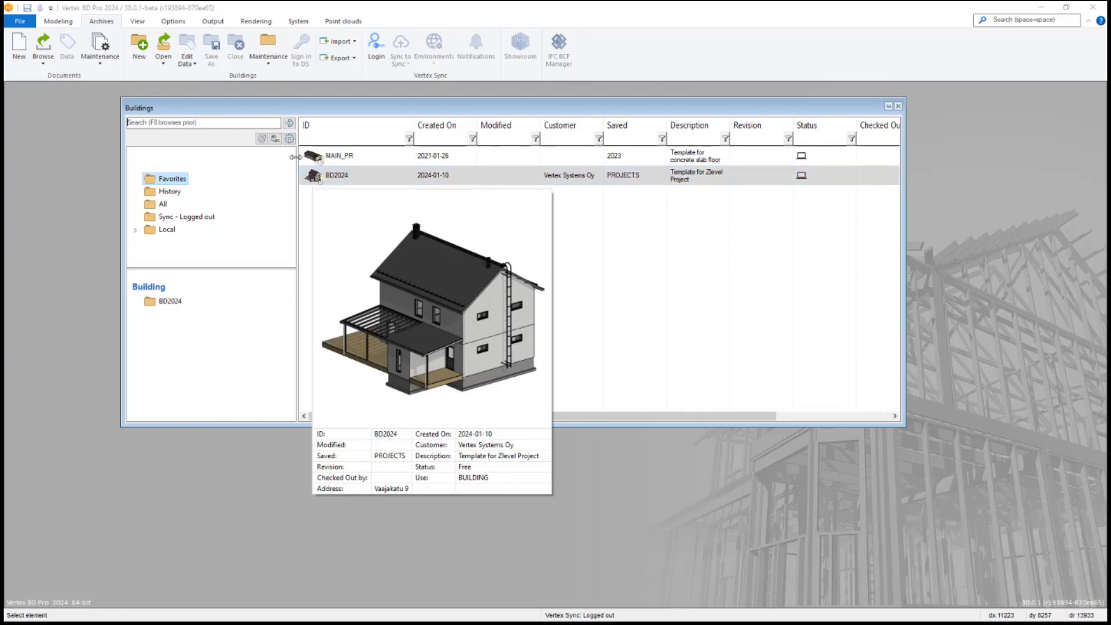
Set the building browser's maximum preview size to 600 px and display the preview of building BD2024
left_click(289, 139)
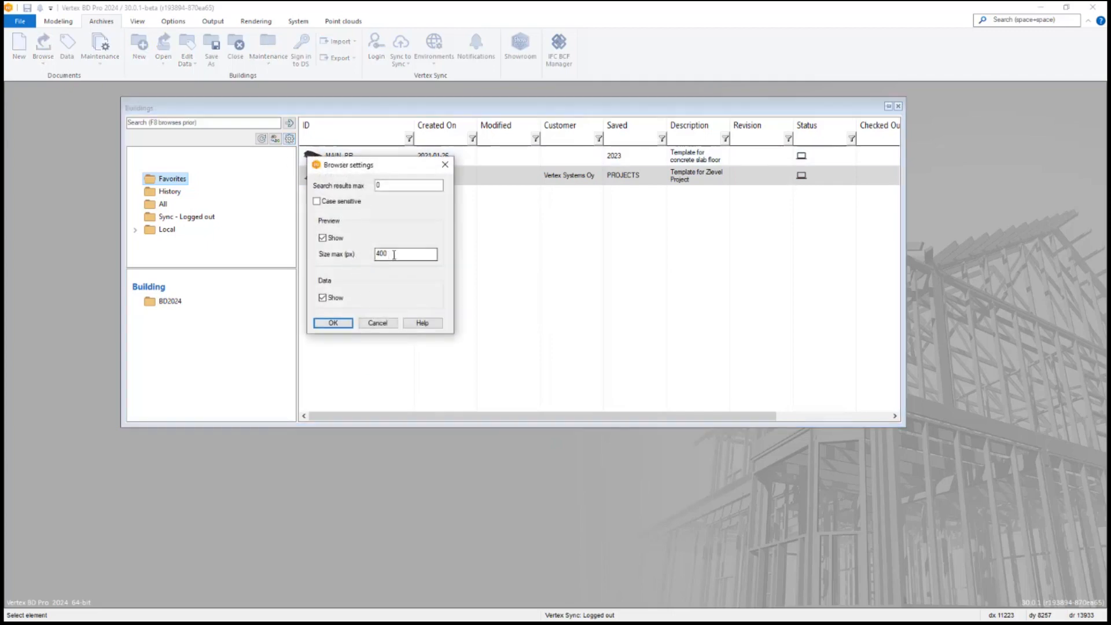
double_click(388, 254)
type("600")
left_click(347, 322)
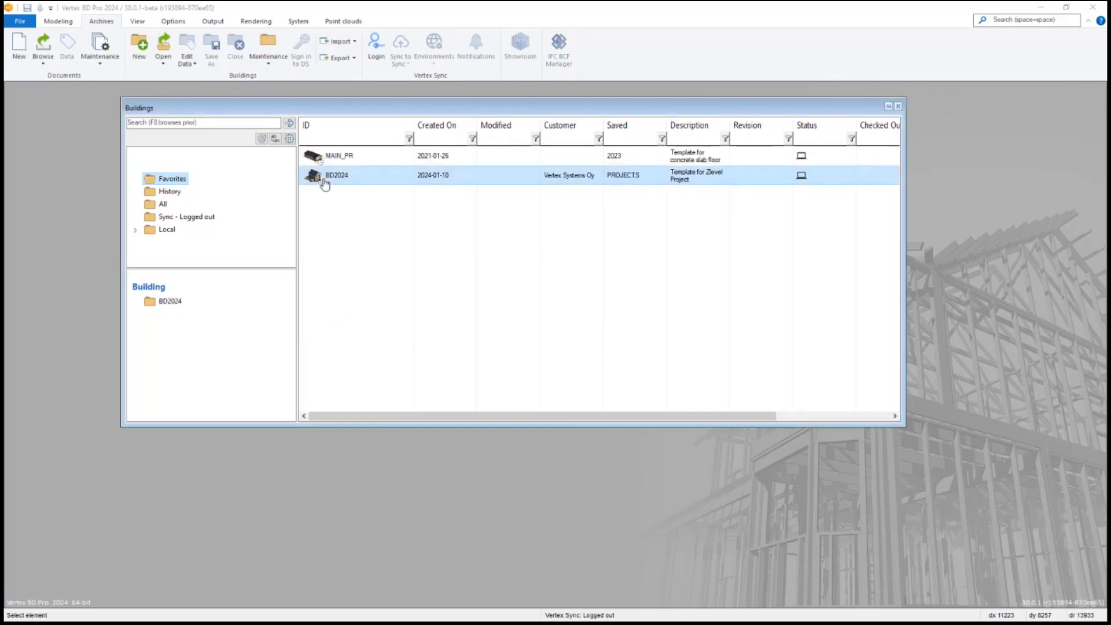
mouse_move(324, 182)
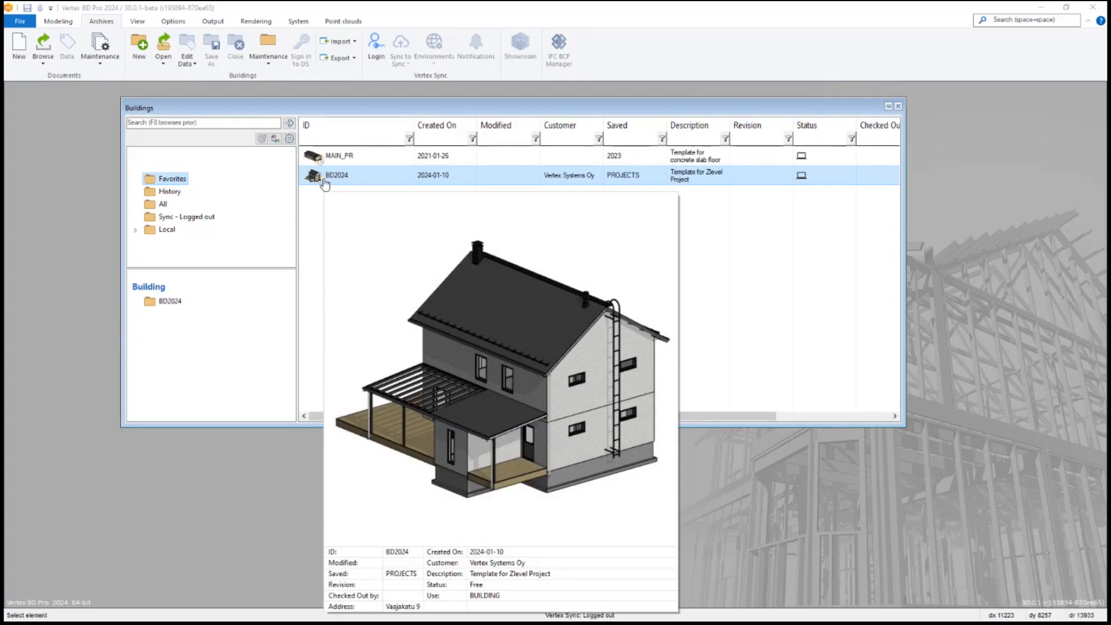
Turn off preview images in the browser settings, keeping the data display, and check the pop-up for BD2024
left_click(289, 138)
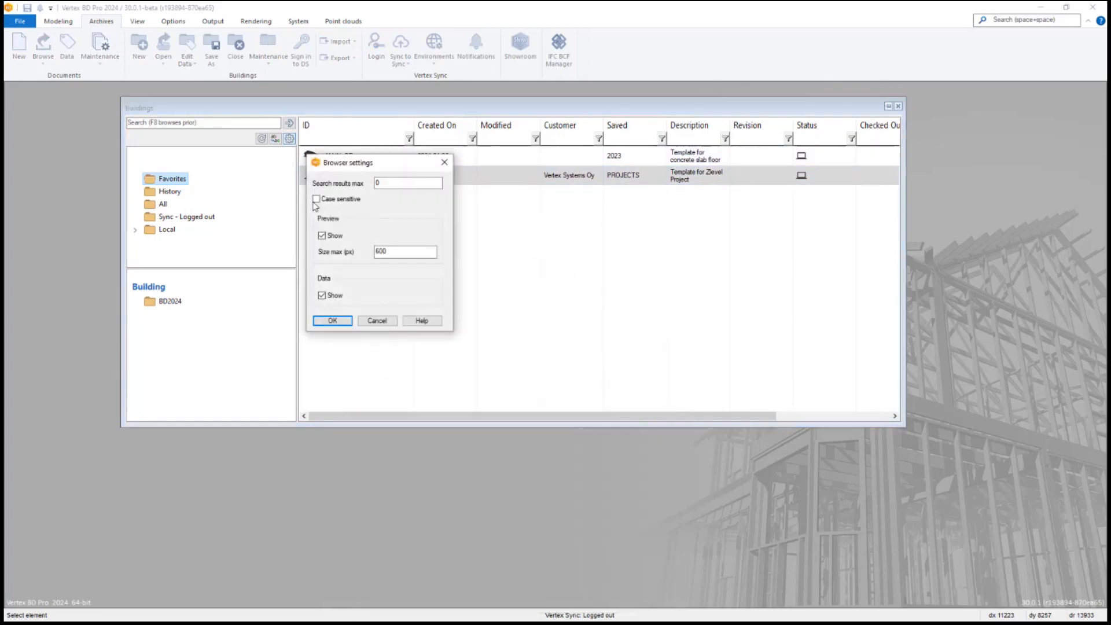
left_click(323, 236)
left_click(334, 320)
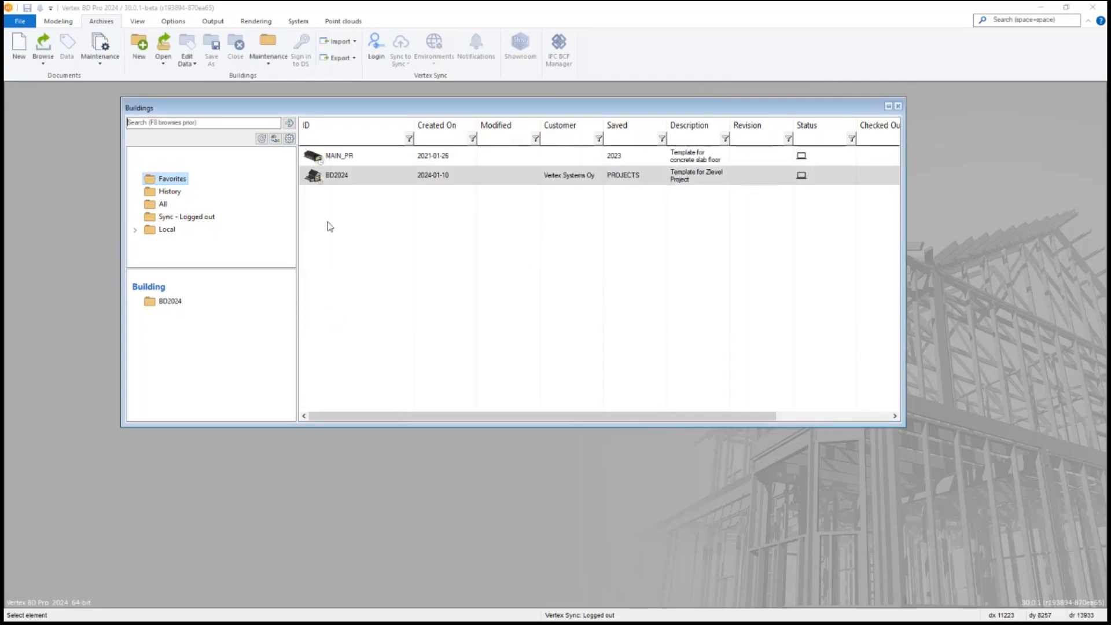
mouse_move(322, 181)
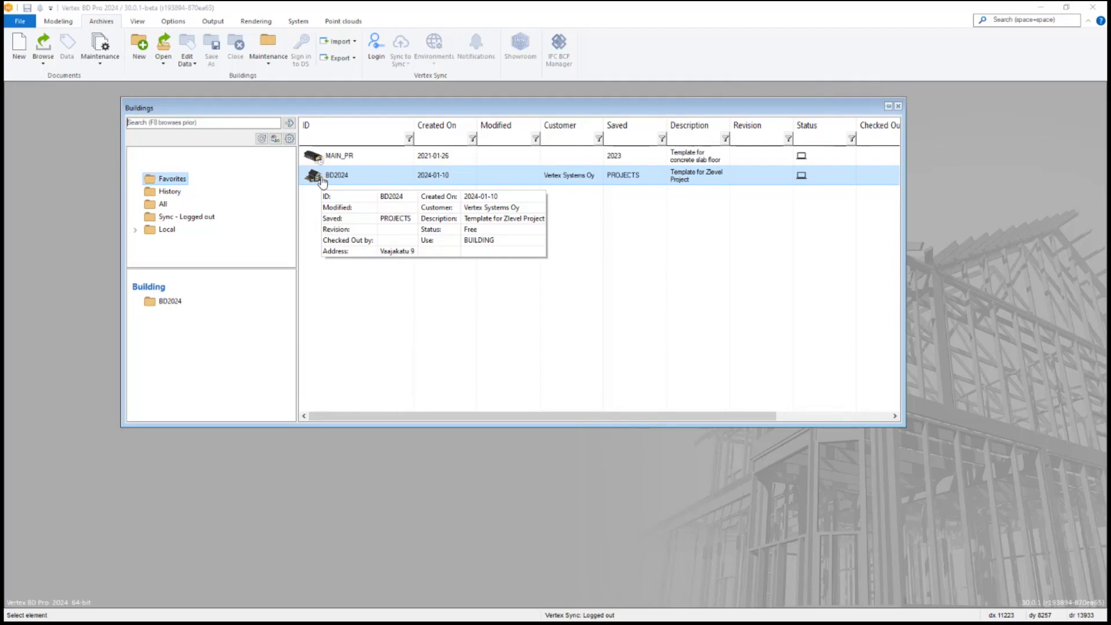
Turn preview images back on in the browser settings and select building BD2024
left_click(289, 139)
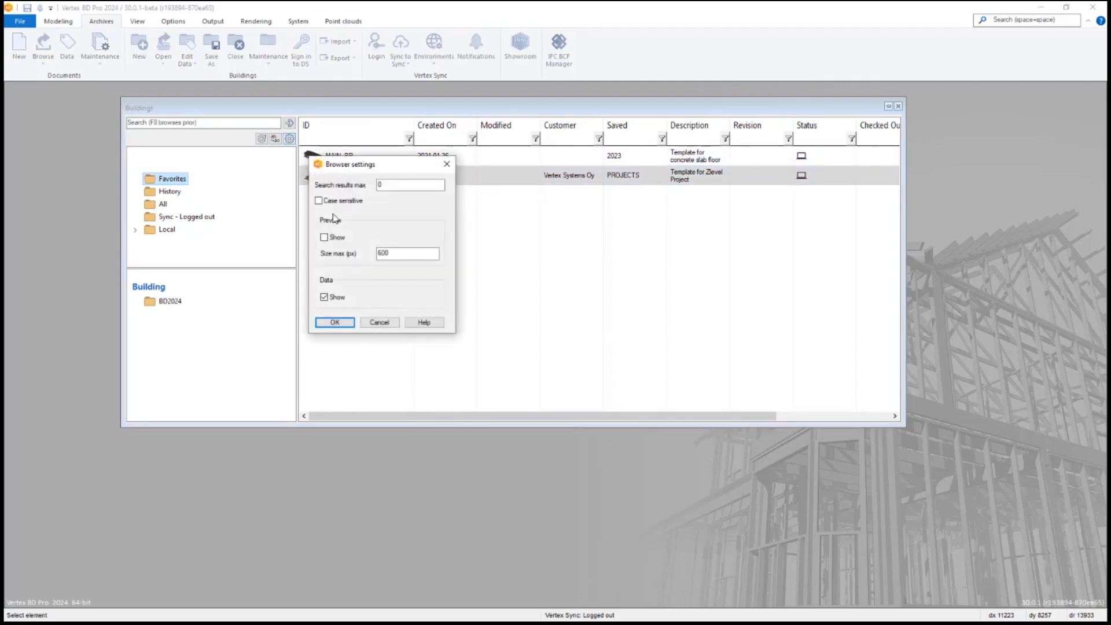
left_click(324, 238)
left_click(335, 322)
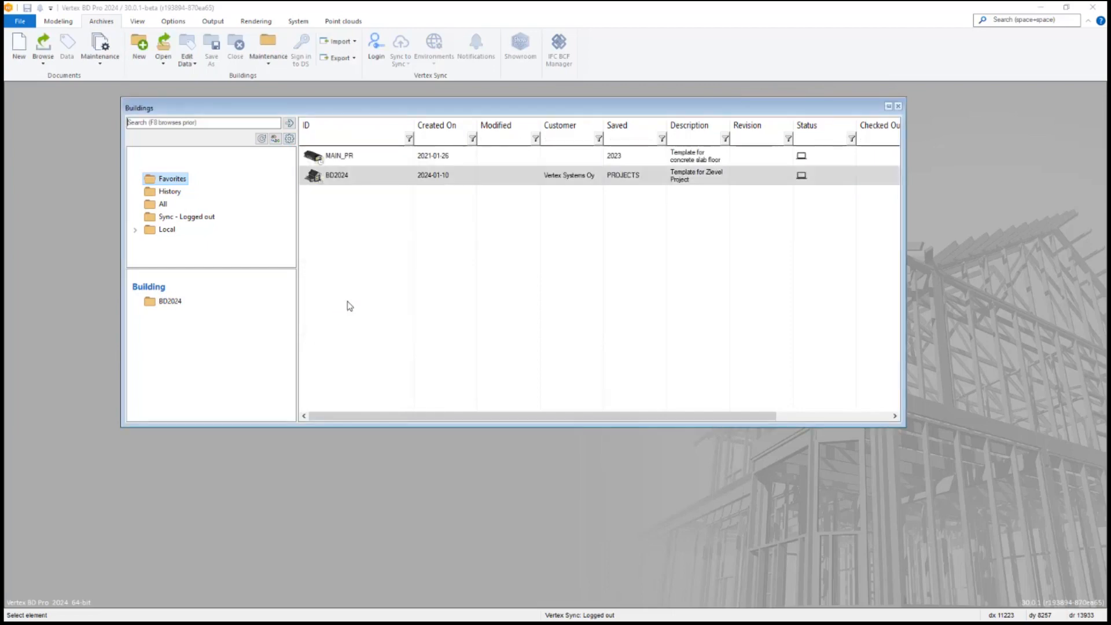
left_click(315, 179)
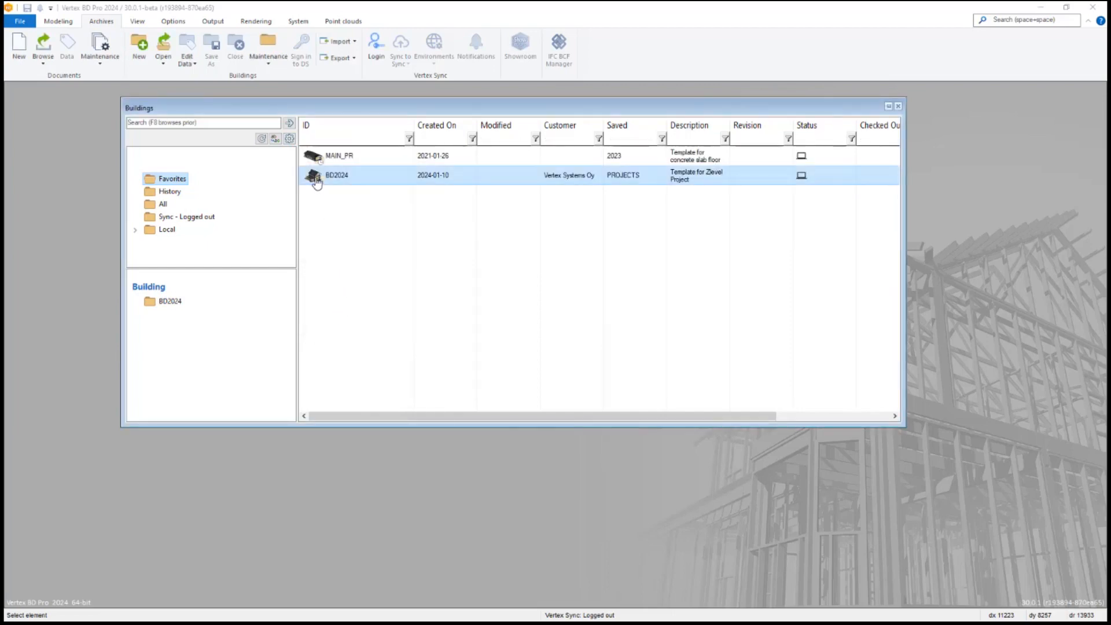
mouse_move(316, 182)
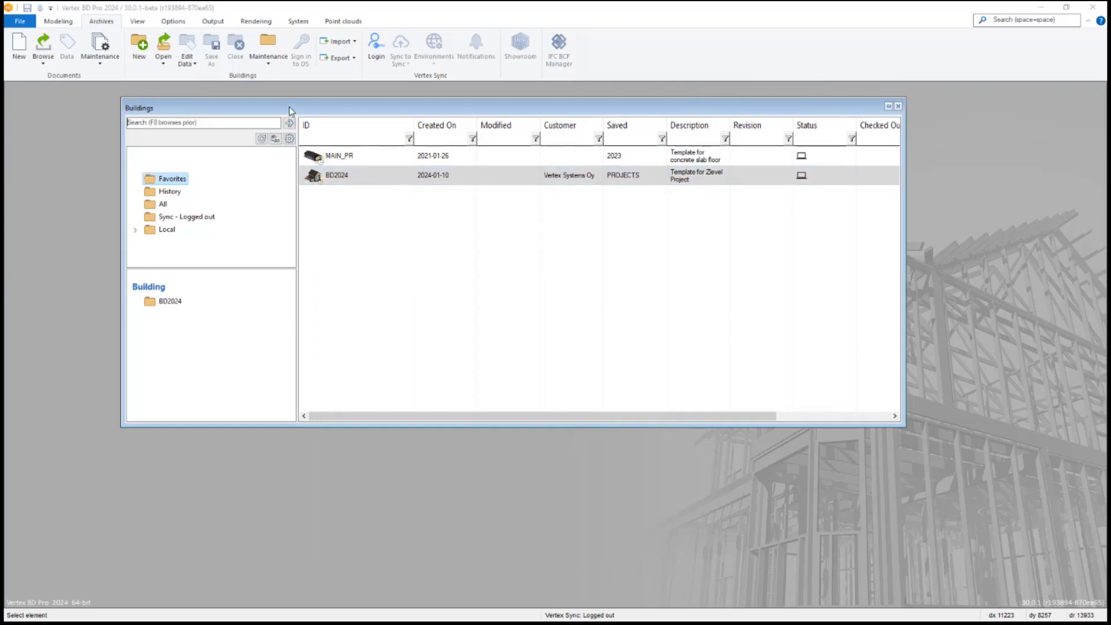
Hide the Use, Checked Out by and Customer columns in the building list
left_click(275, 138)
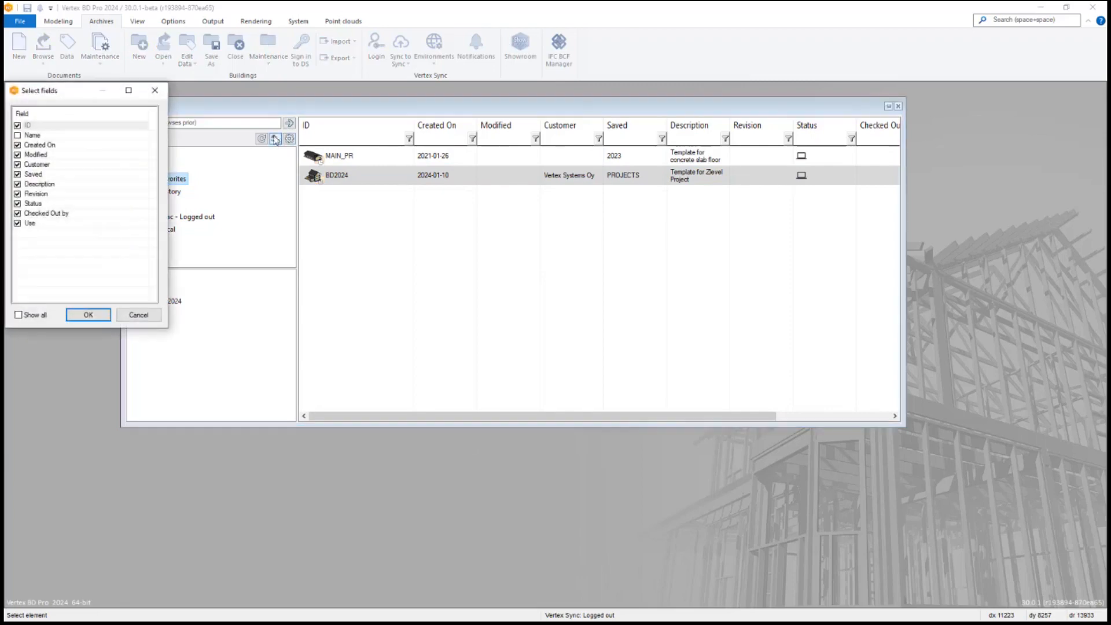
left_click_drag(81, 95, 295, 191)
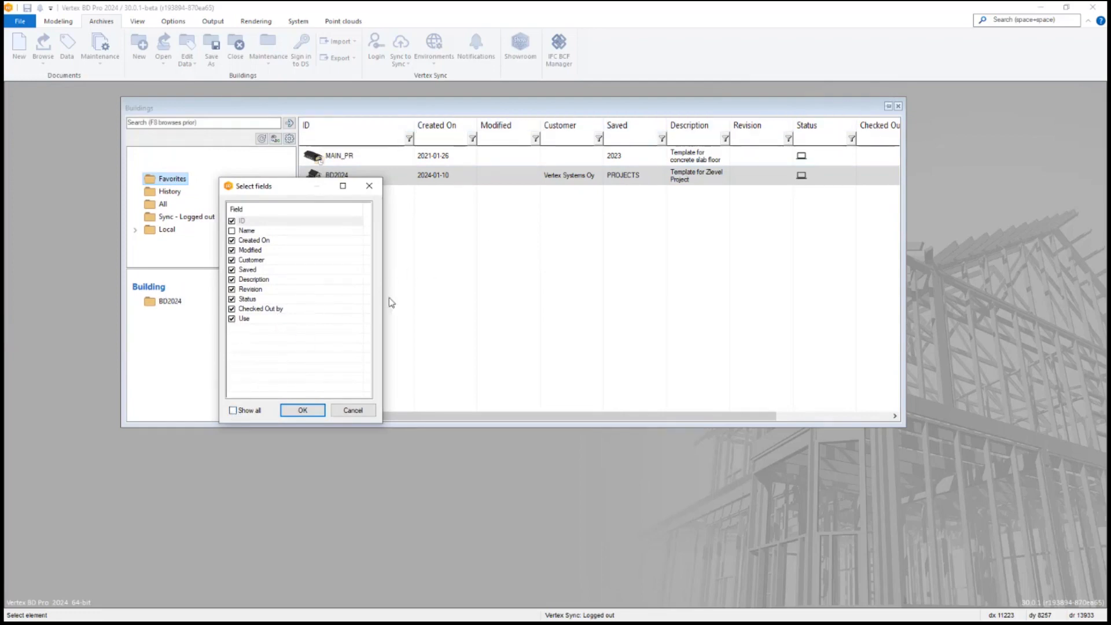
left_click(231, 318)
left_click(232, 308)
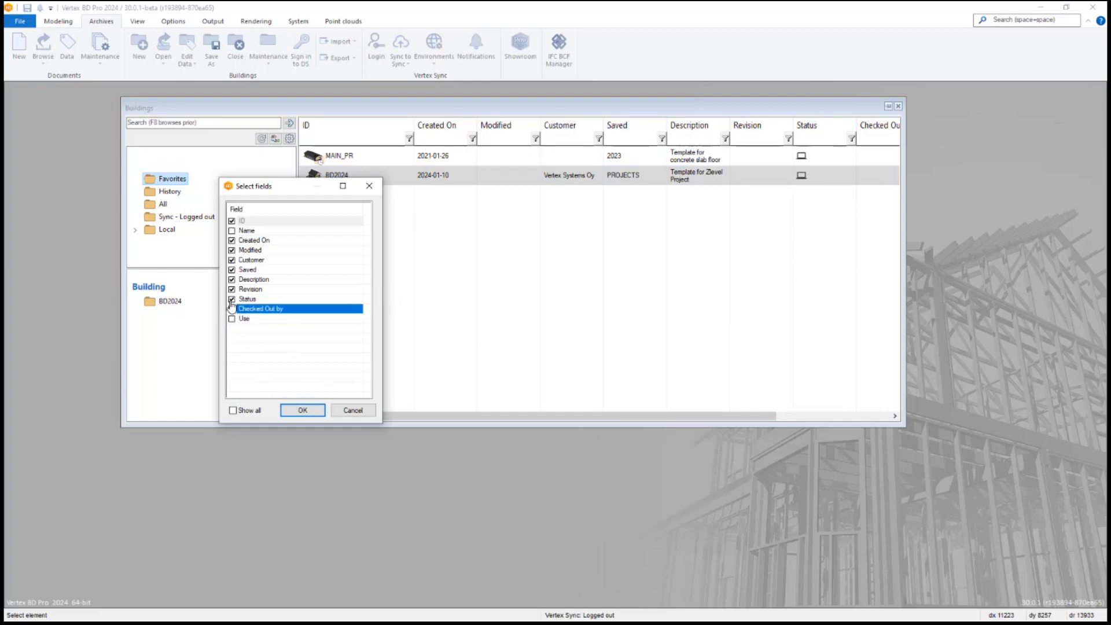
left_click(232, 308)
left_click(232, 260)
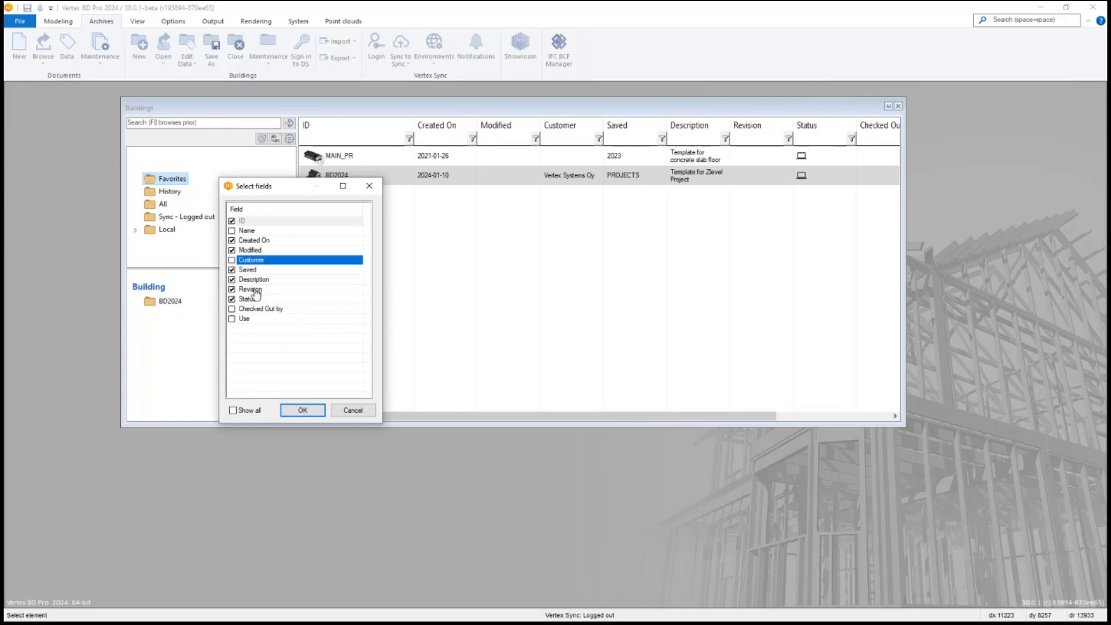
left_click(300, 410)
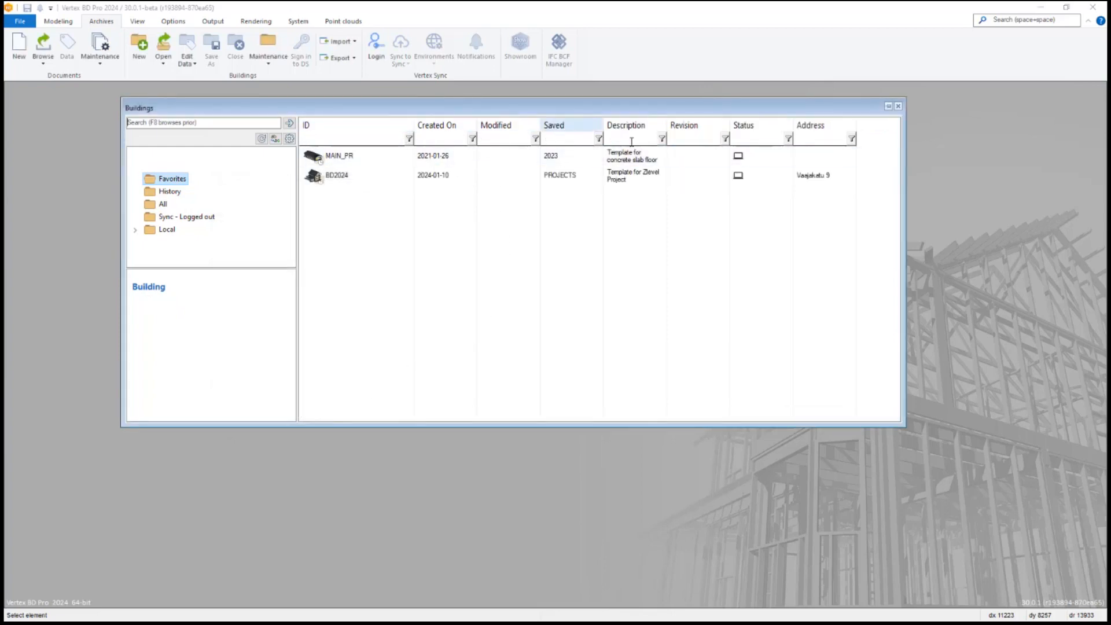
Enable the Name, Customer, Checked Out by and Use fields for the building list
left_click(276, 140)
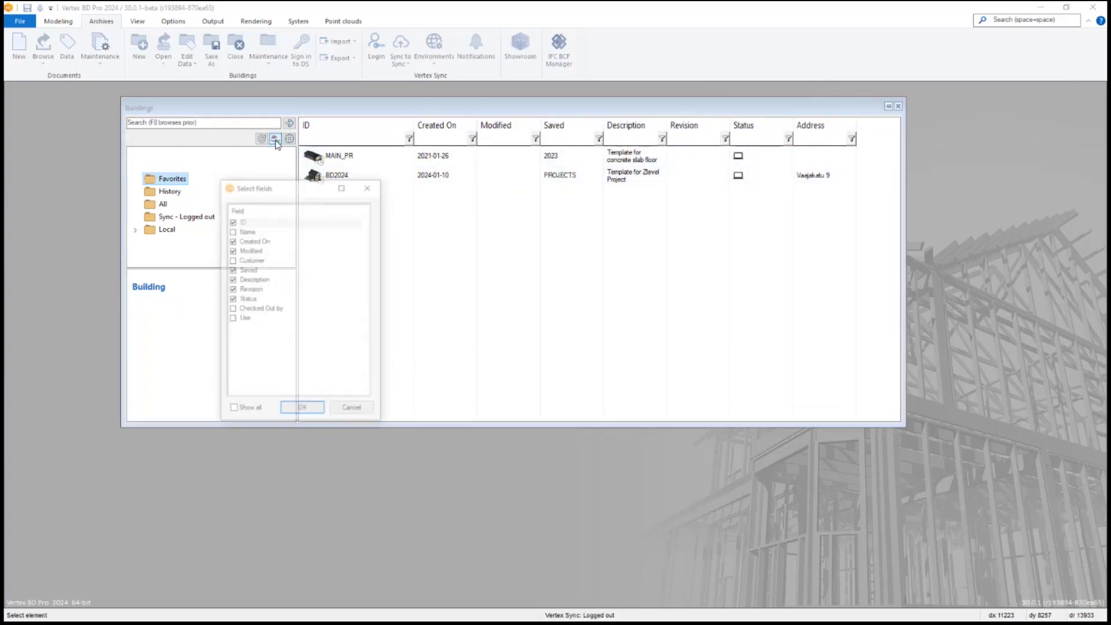
left_click(232, 231)
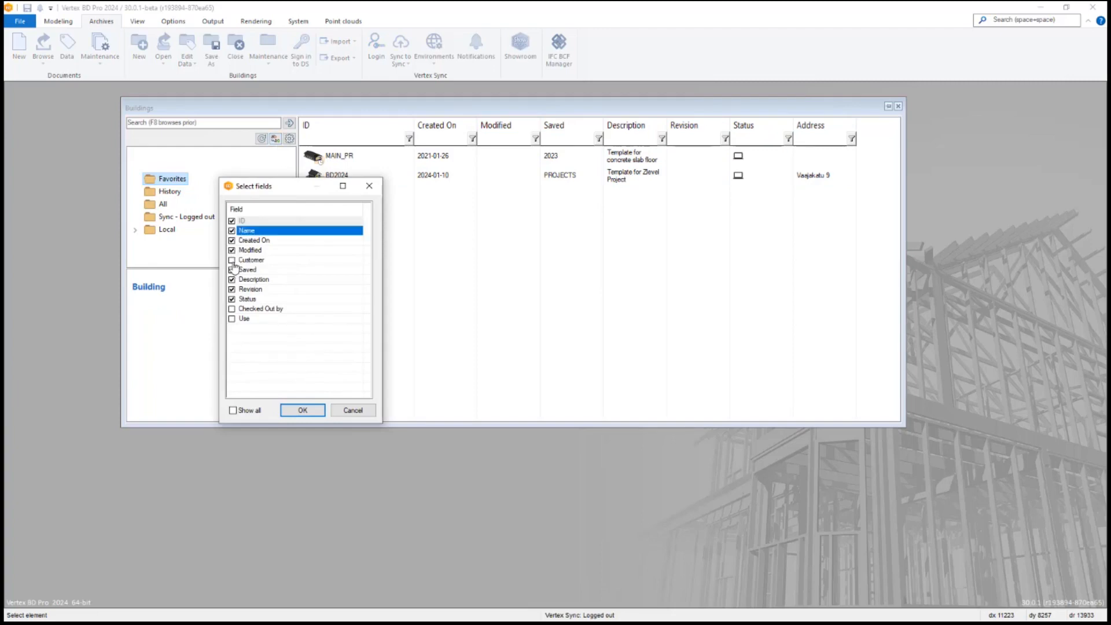
left_click(232, 260)
left_click(232, 309)
left_click(232, 319)
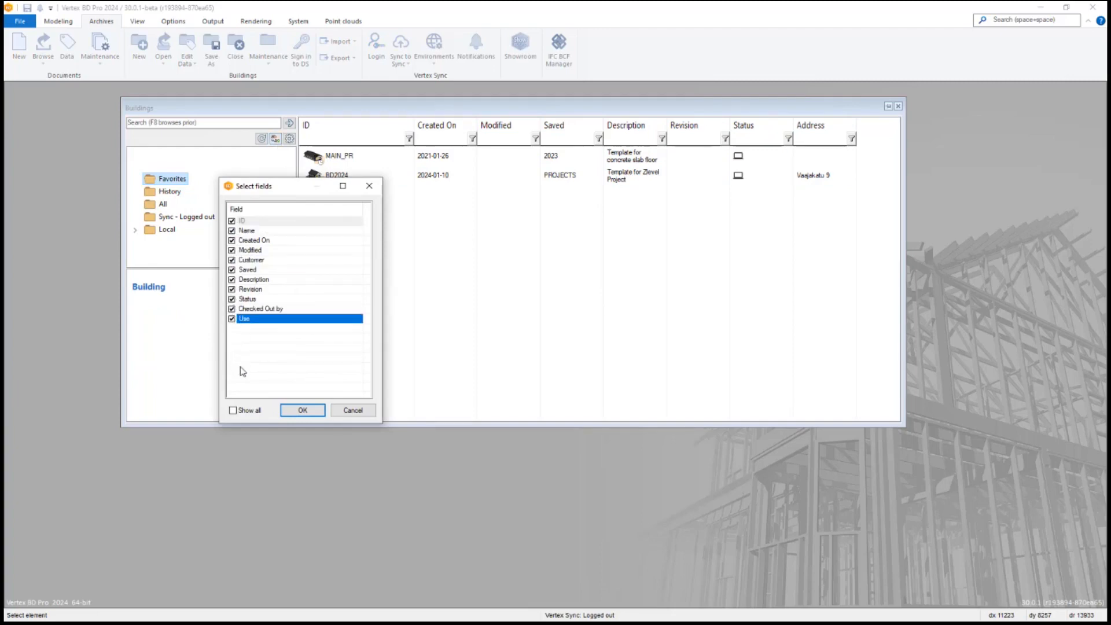
Show all available fields and add the Template column to the building list
left_click(232, 411)
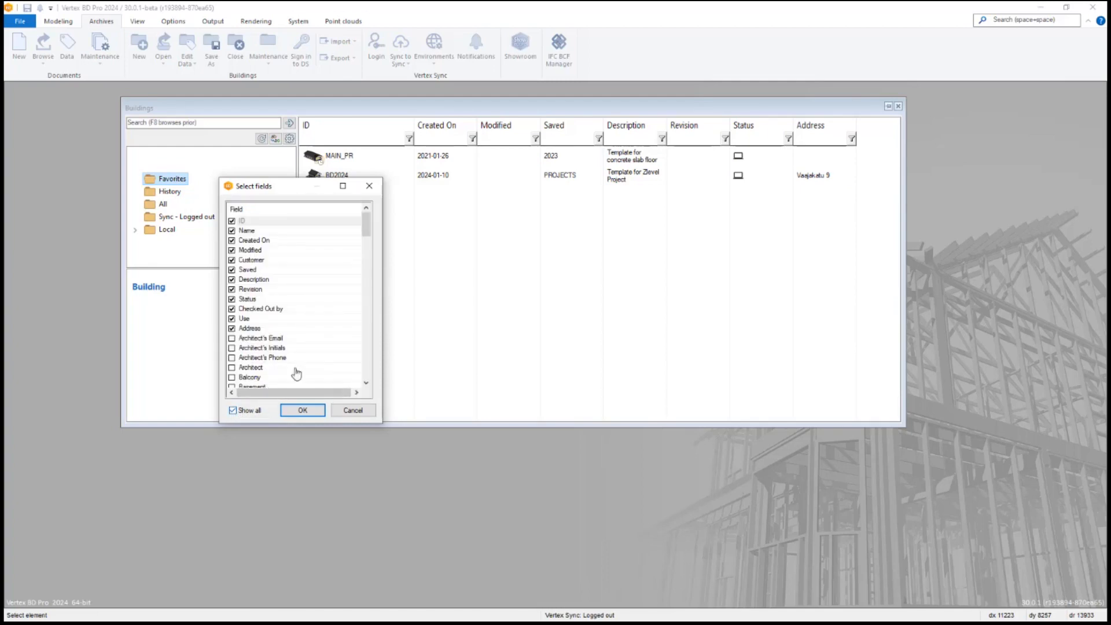
left_click_drag(366, 230, 355, 363)
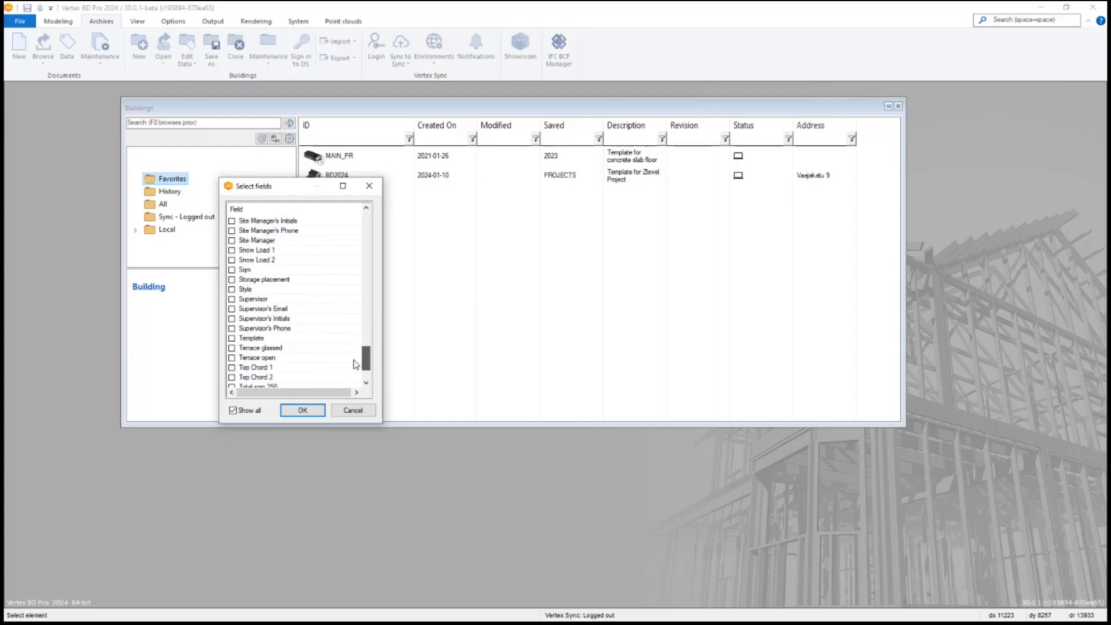
left_click(231, 338)
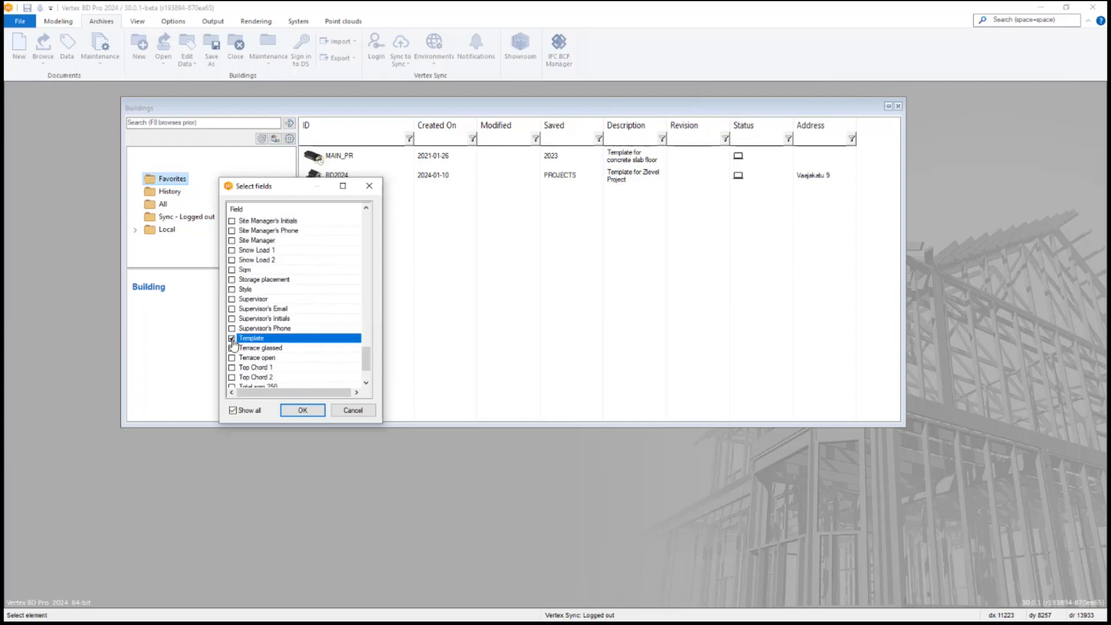
left_click(295, 409)
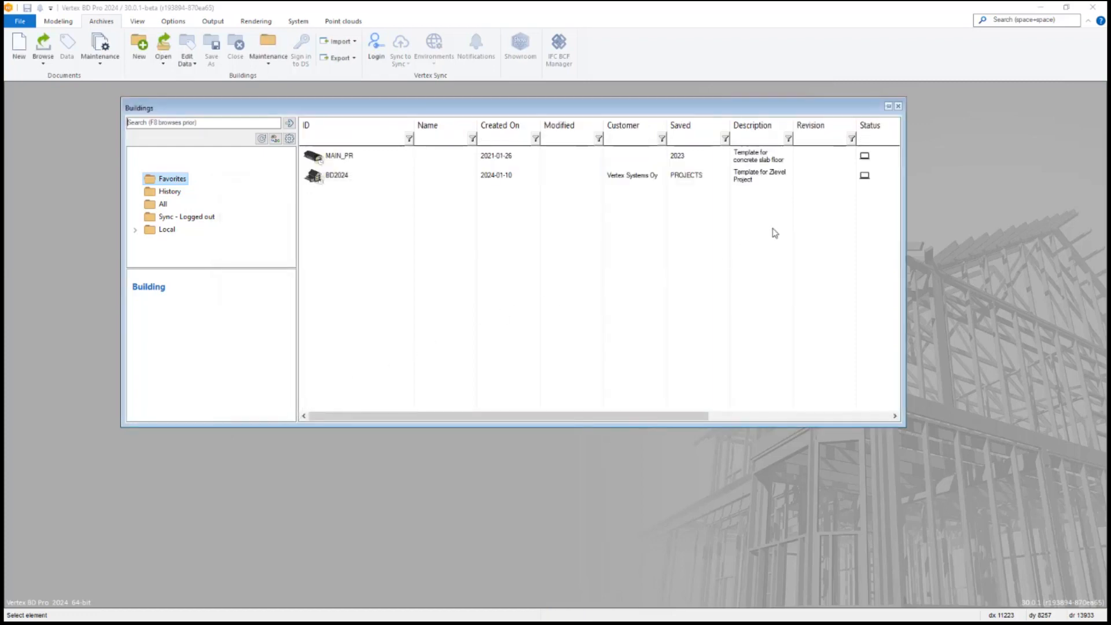
Widen the Buildings window and look over the columns up to Template
left_click_drag(904, 168, 1011, 169)
left_click_drag(766, 417, 935, 367)
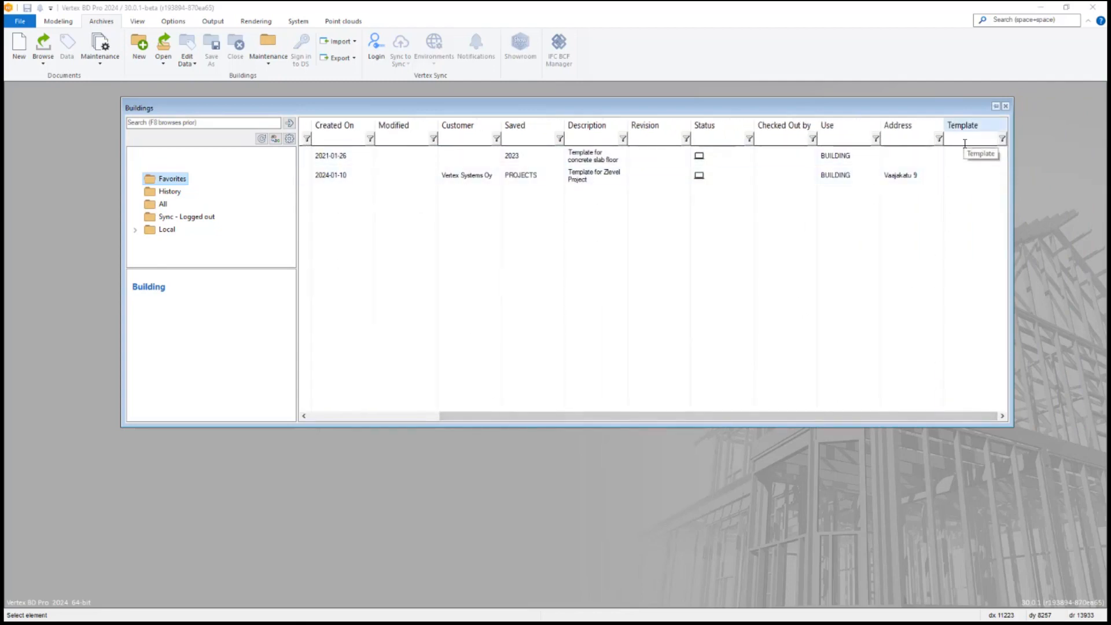
left_click_drag(630, 416, 413, 416)
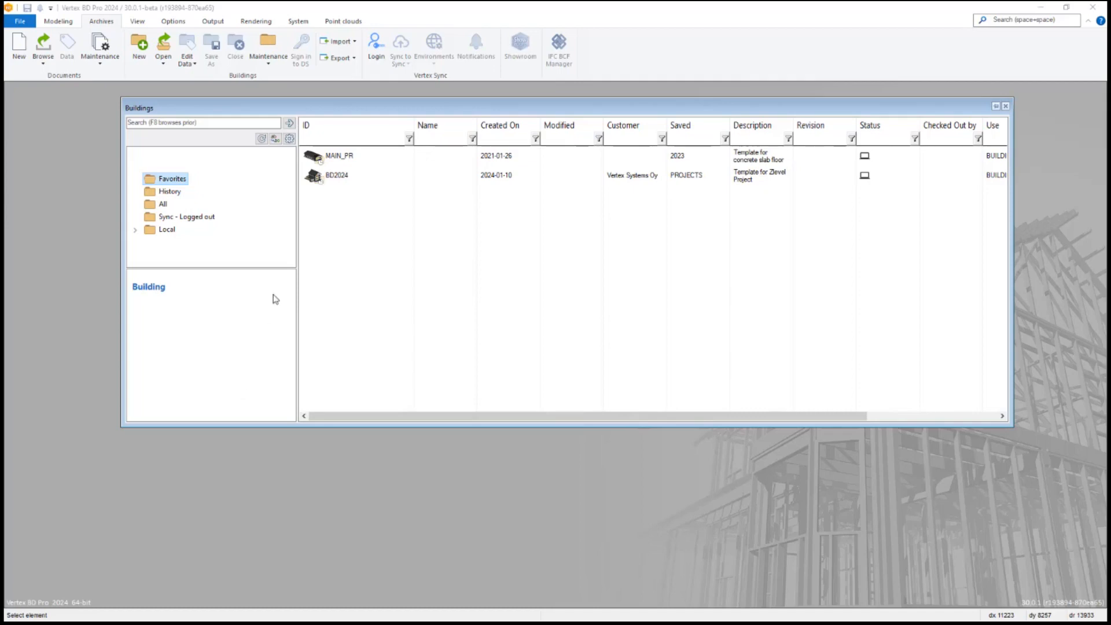
Examine the sub models and main building of MAIN_PR, and return to the Favorites list
left_click(338, 162)
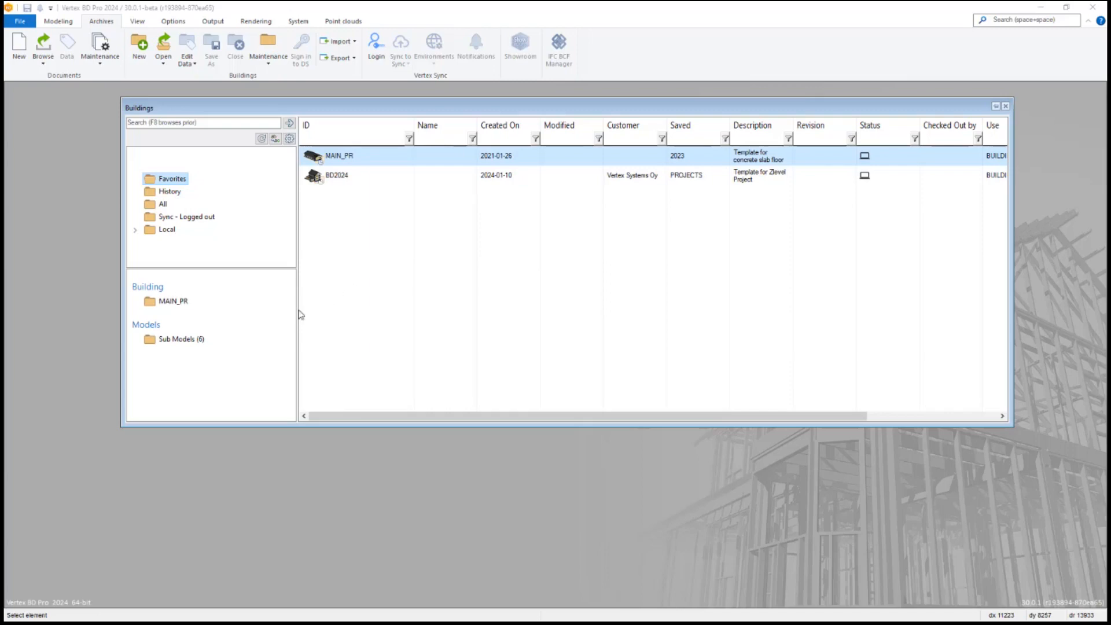
left_click(199, 343)
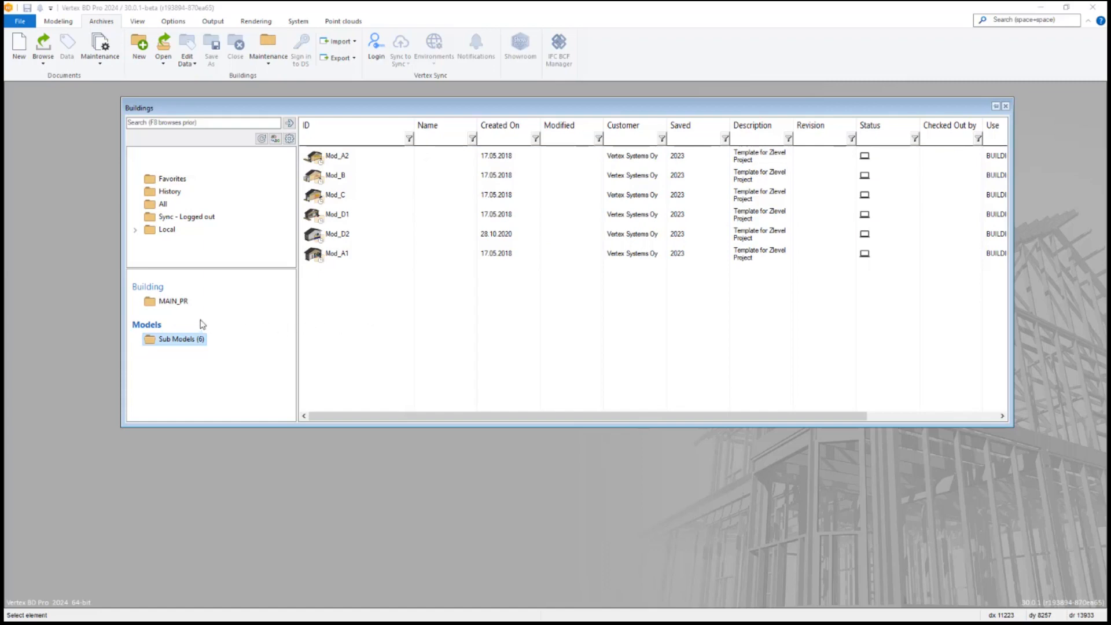
left_click(182, 301)
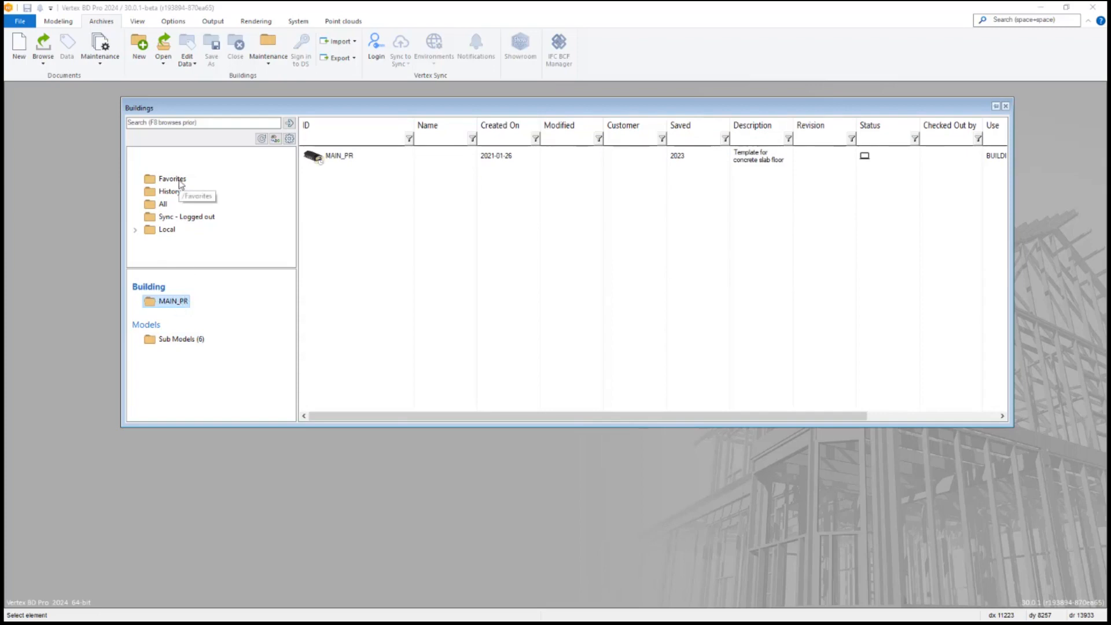
left_click(180, 182)
Remove building BD2024 from Favorites and close the Buildings window
left_click(331, 179)
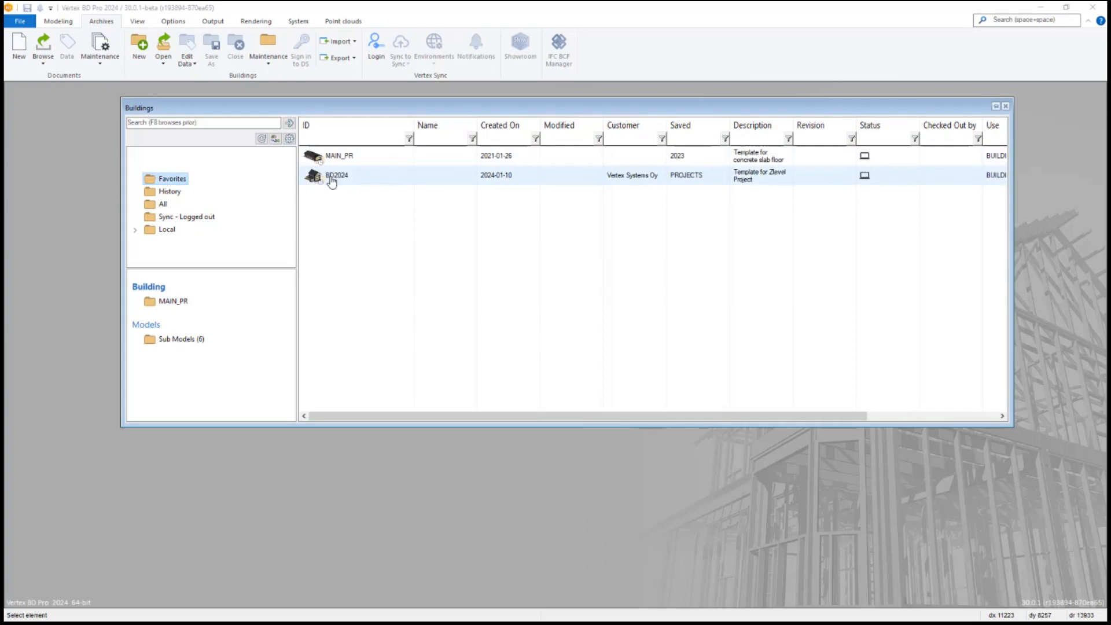
mouse_move(331, 181)
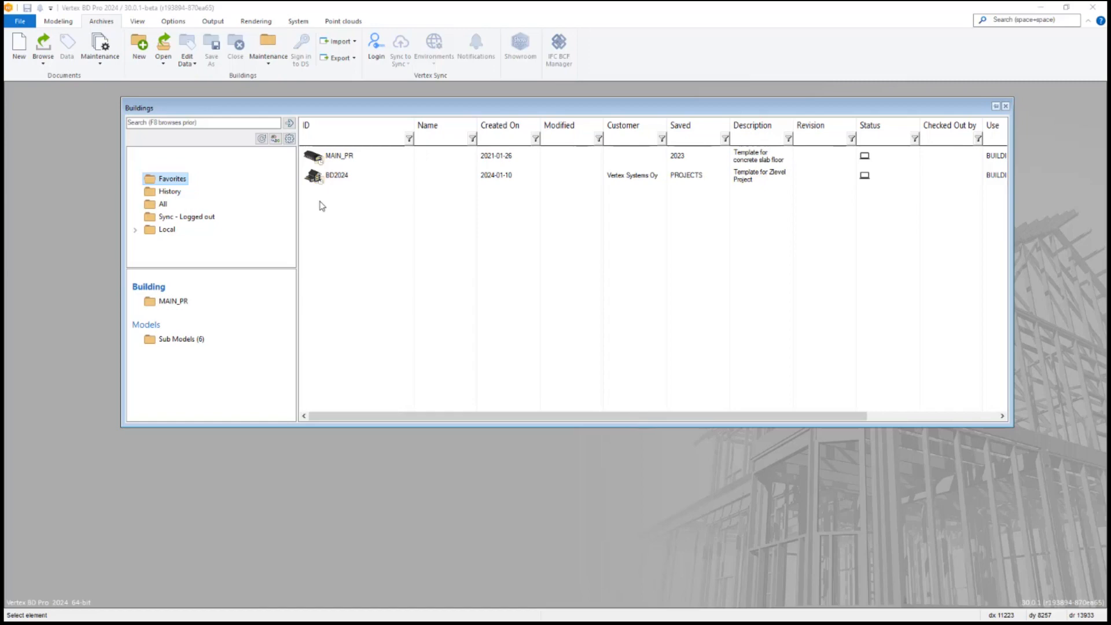
left_click(1006, 105)
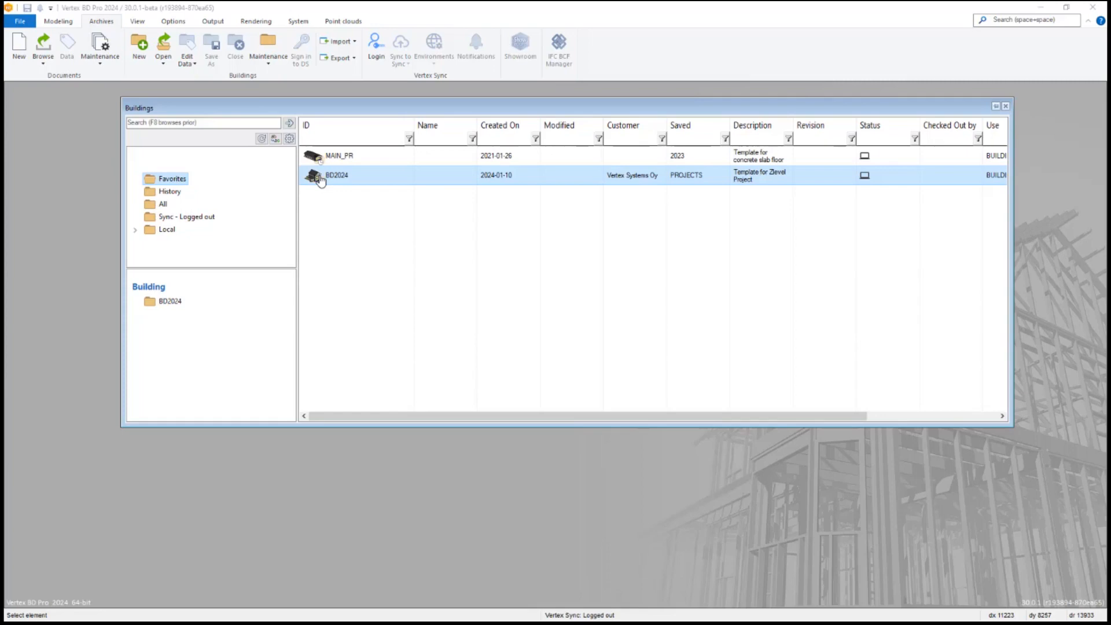
right_click(321, 181)
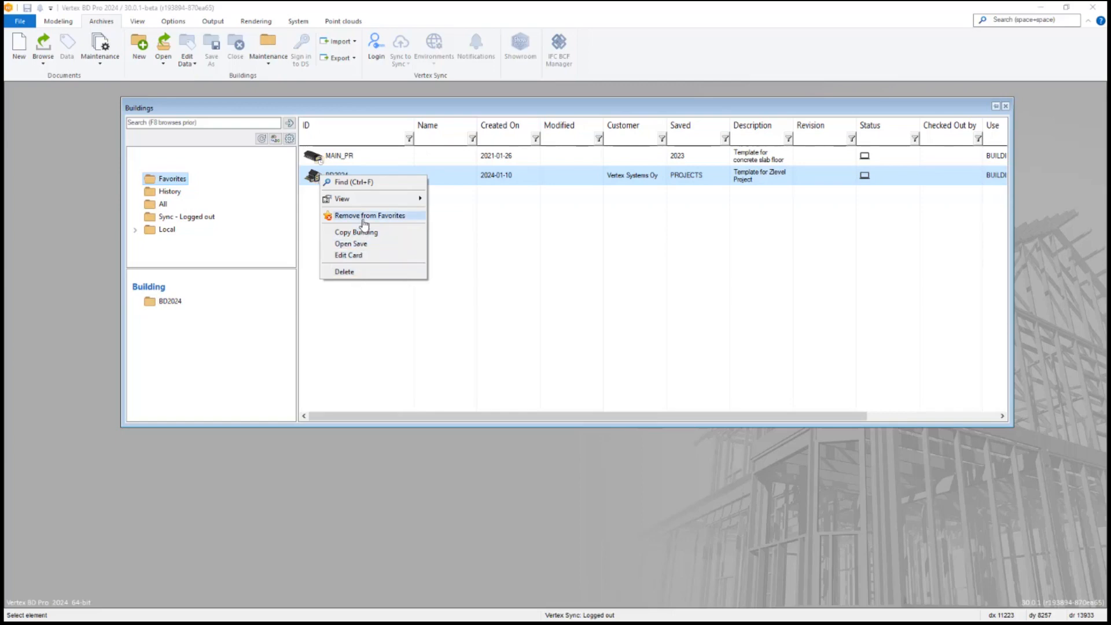
left_click(365, 220)
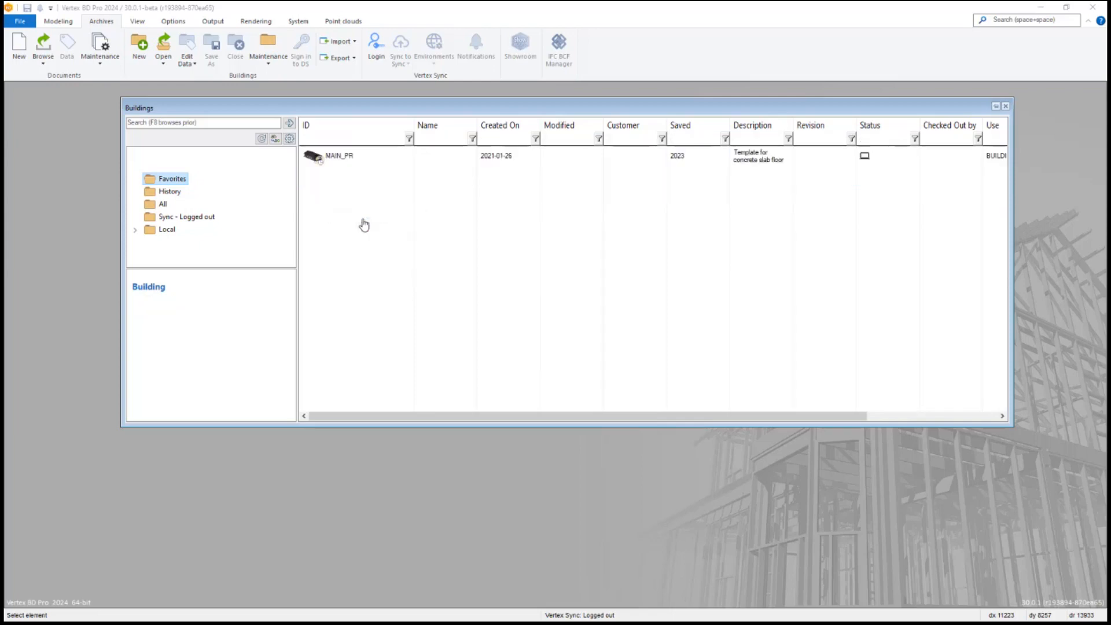
left_click(332, 163)
left_click(1004, 106)
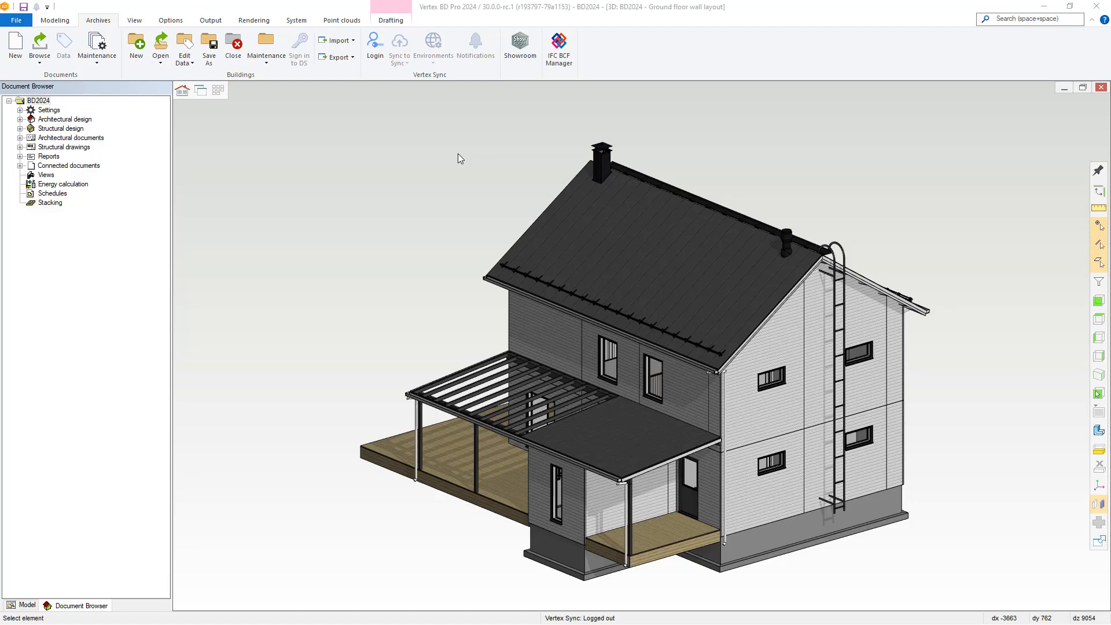
Open the IFC export settings for building BD2024 and reposition the window
left_click(24, 23)
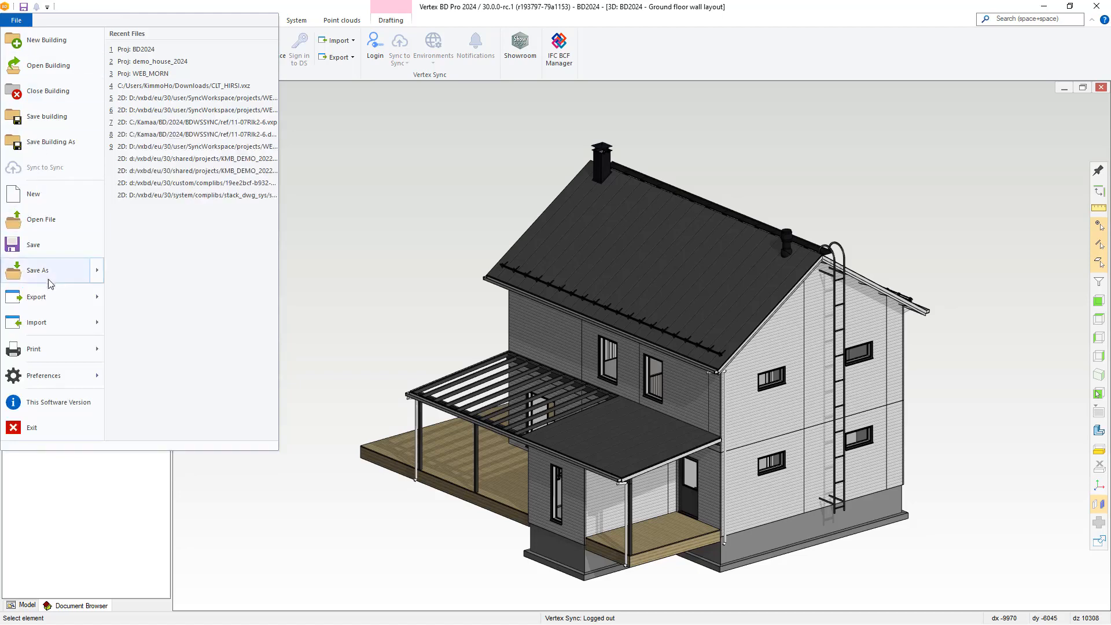
left_click(36, 296)
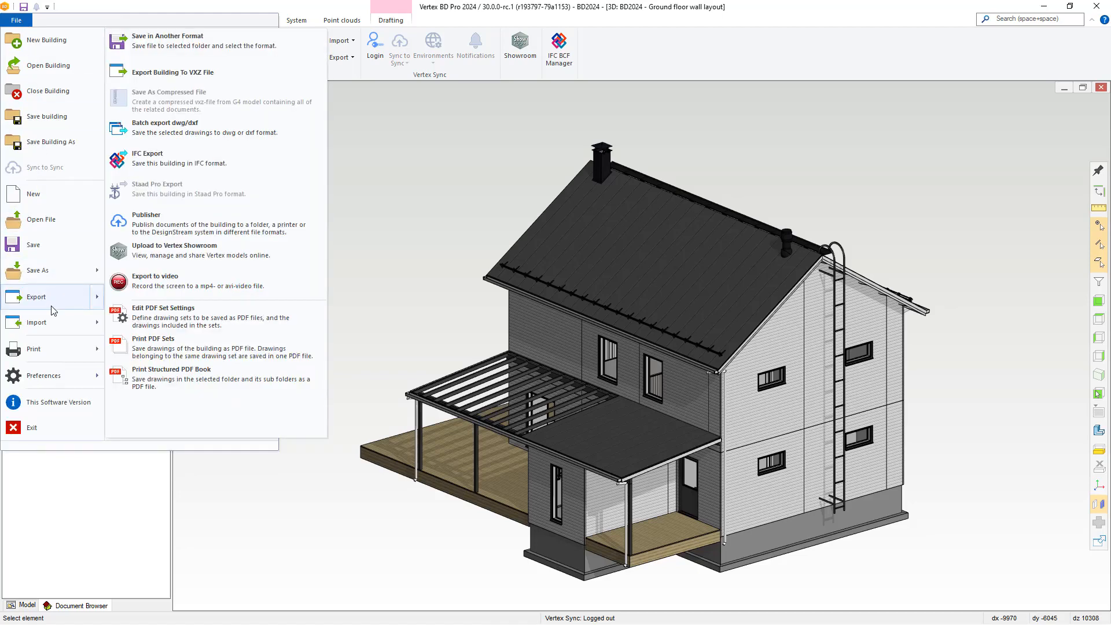
left_click(208, 171)
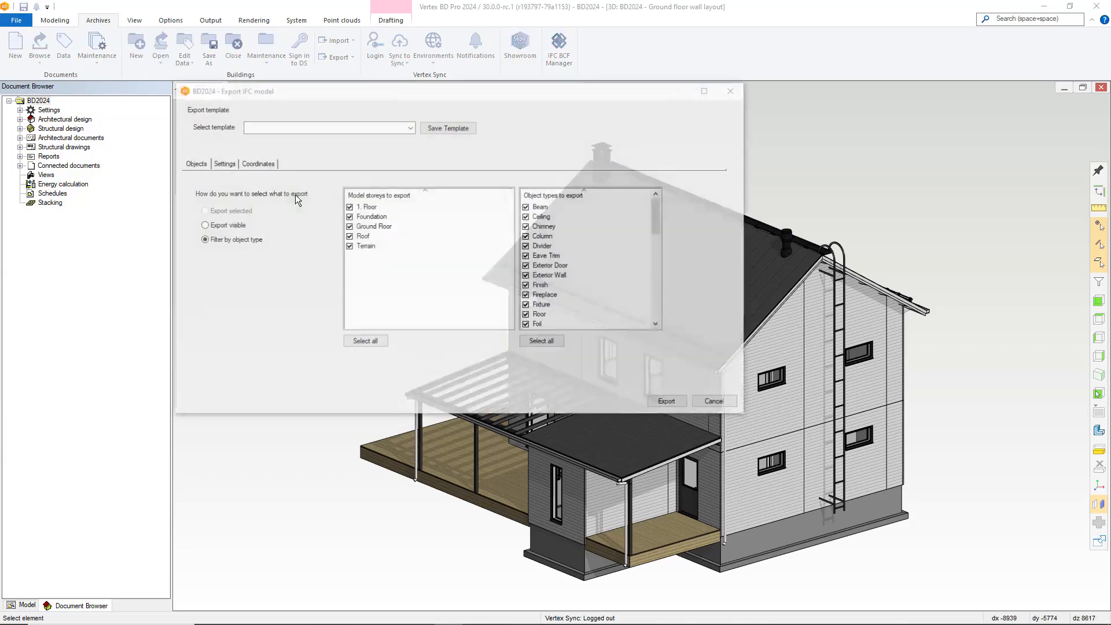
left_click_drag(429, 107, 433, 121)
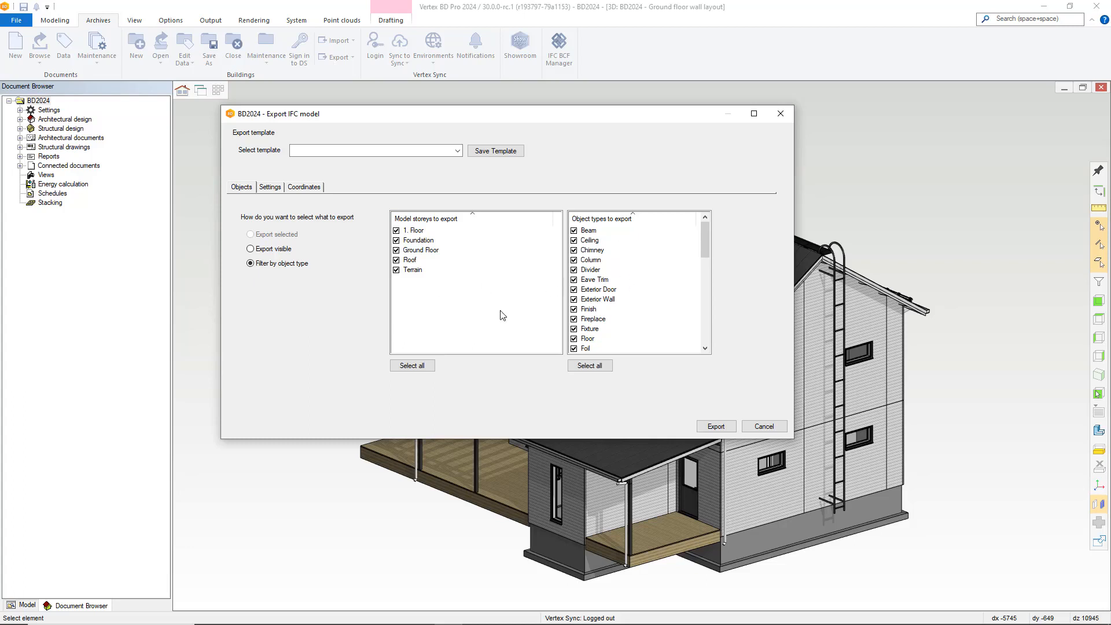
Examine the IFC export settings, including the export location, the property sets and the available IFC versions
left_click(279, 188)
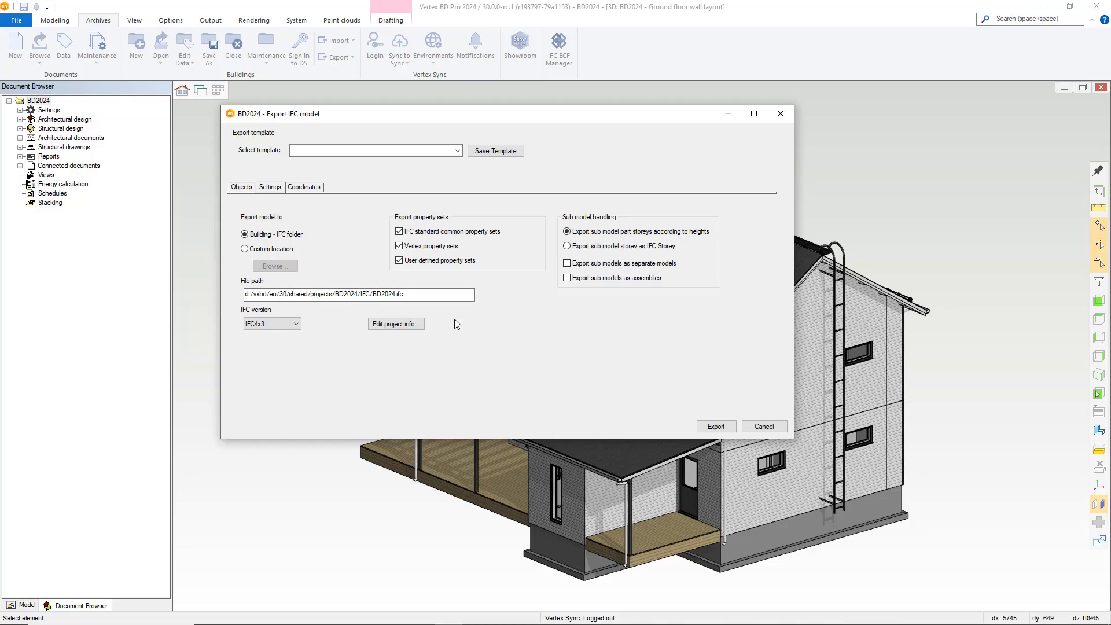
left_click(274, 249)
left_click(275, 235)
left_click(296, 324)
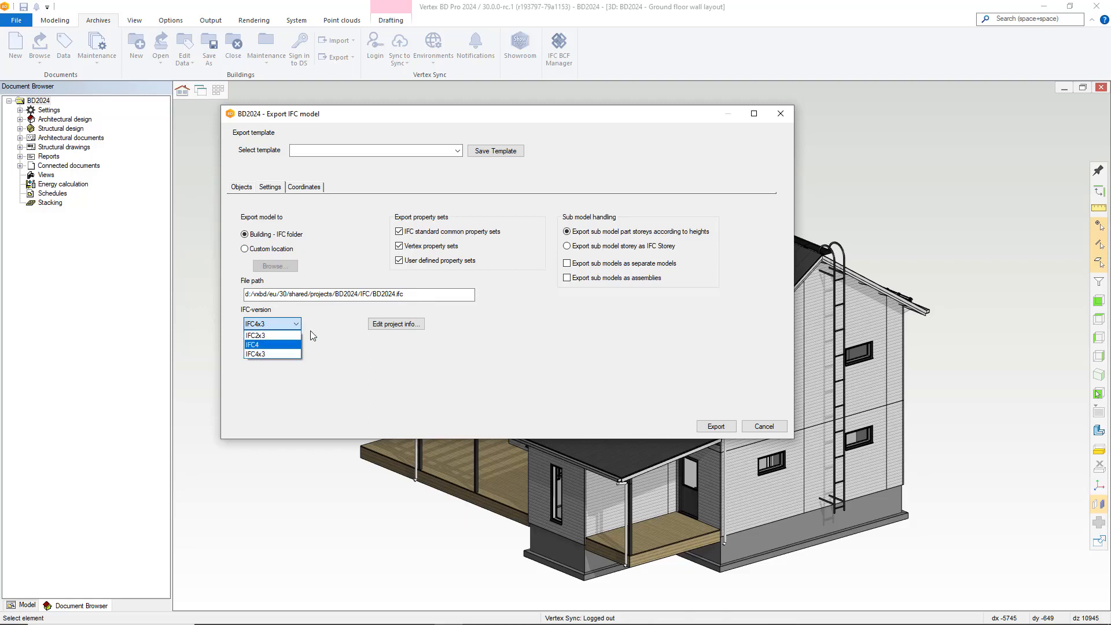
left_click(316, 332)
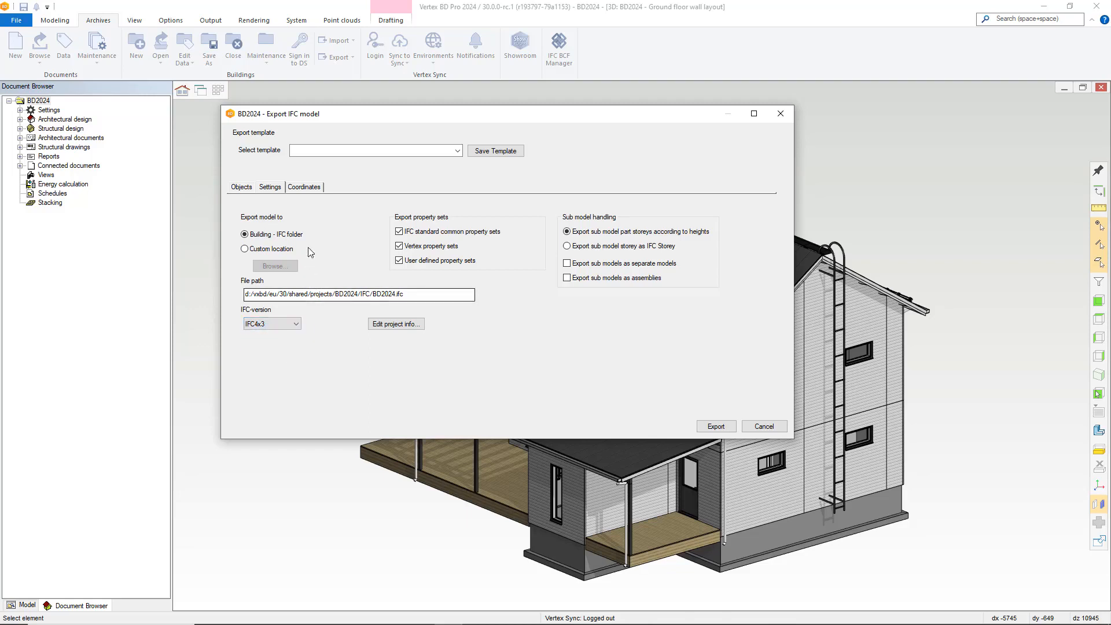
Review the coordinate origin options and export the building to BD2024.ifc with all storeys and object types
left_click(305, 188)
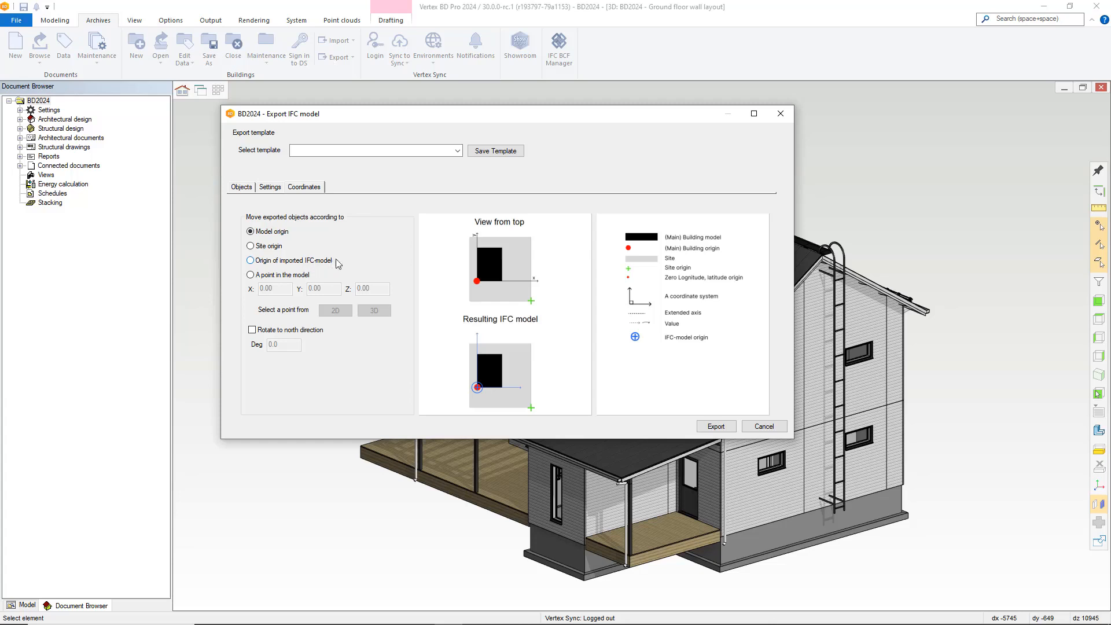
left_click(252, 190)
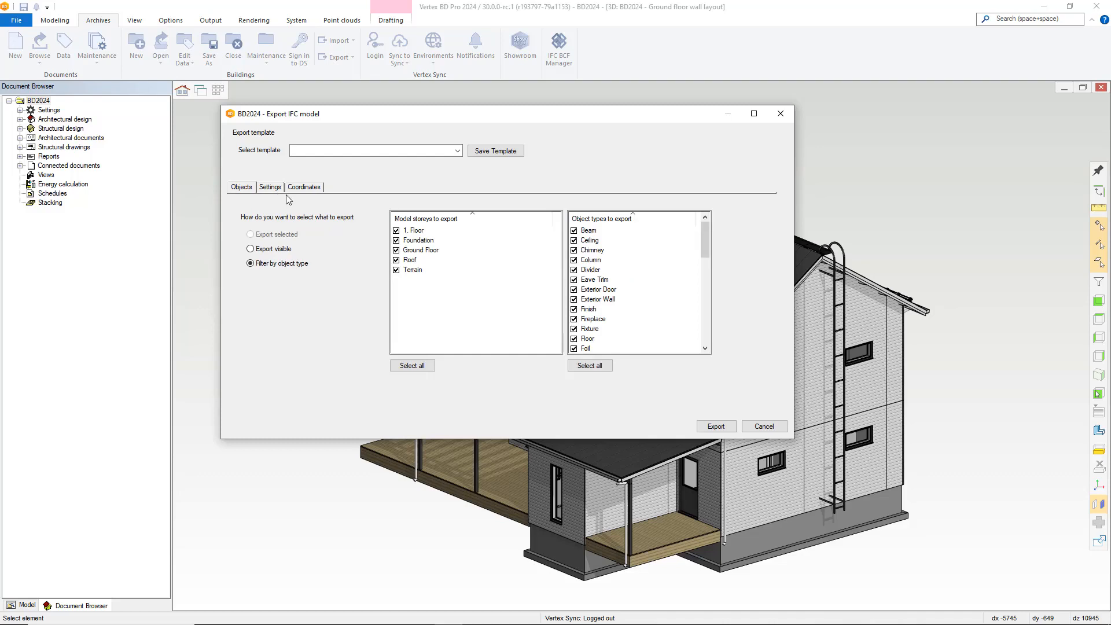
left_click(716, 426)
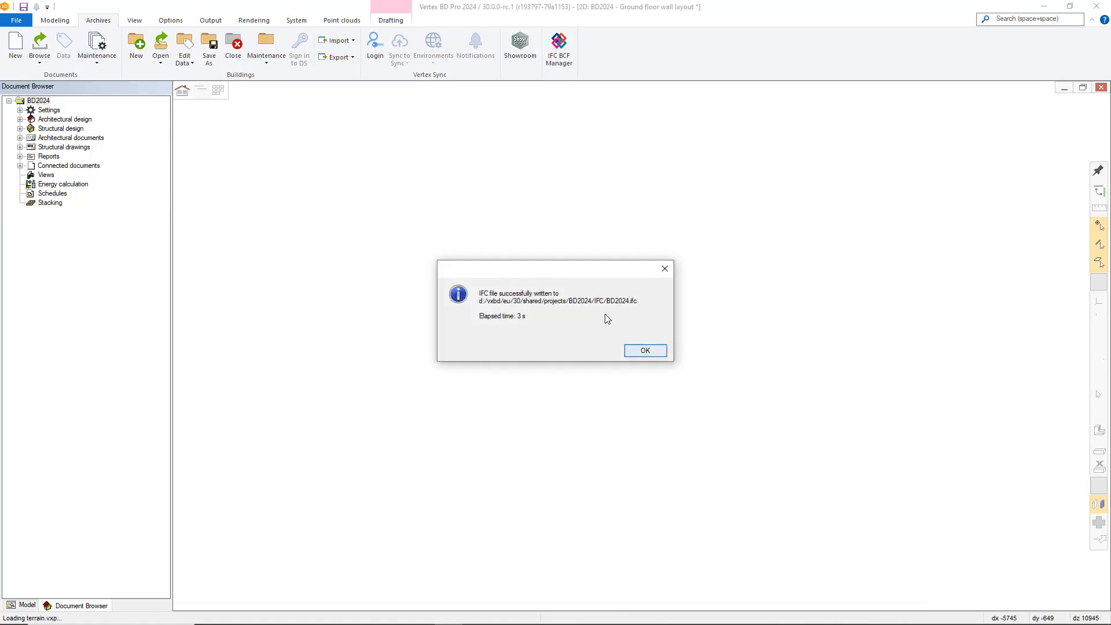
left_click(641, 350)
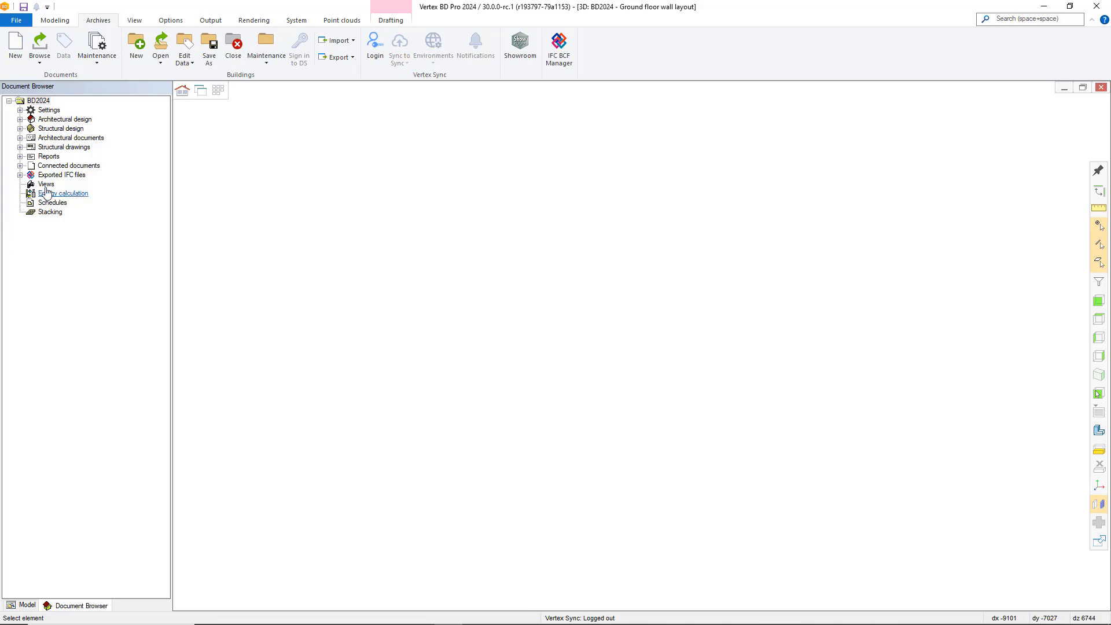
Open the exported BD2024.ifc in Solibri Anywhere and inspect the building model up close
left_click(20, 175)
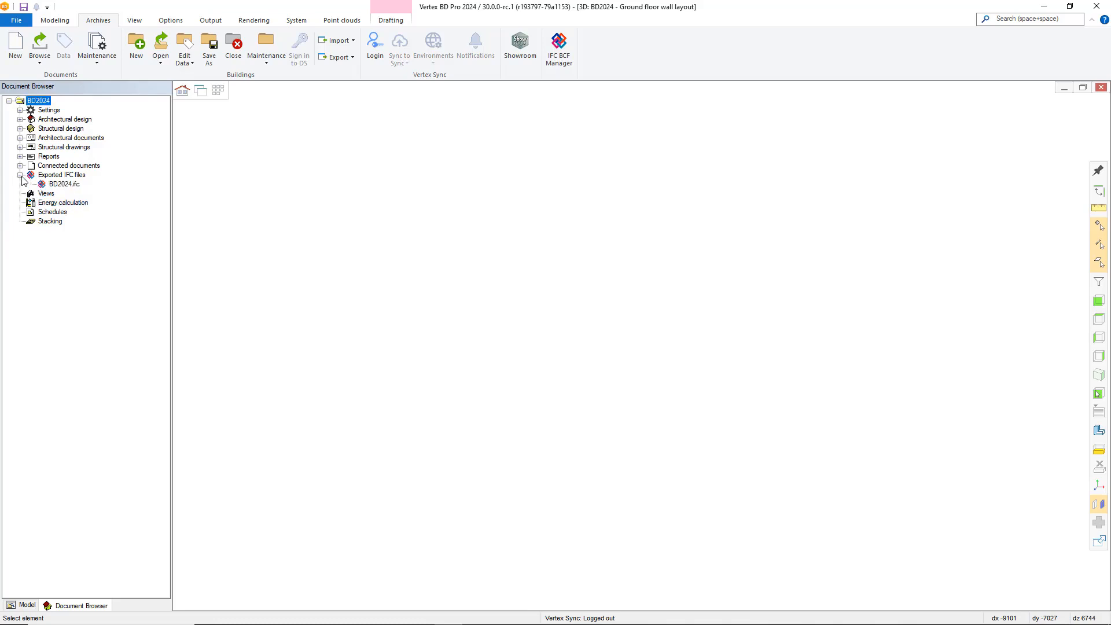
left_click(64, 184)
right_click(67, 185)
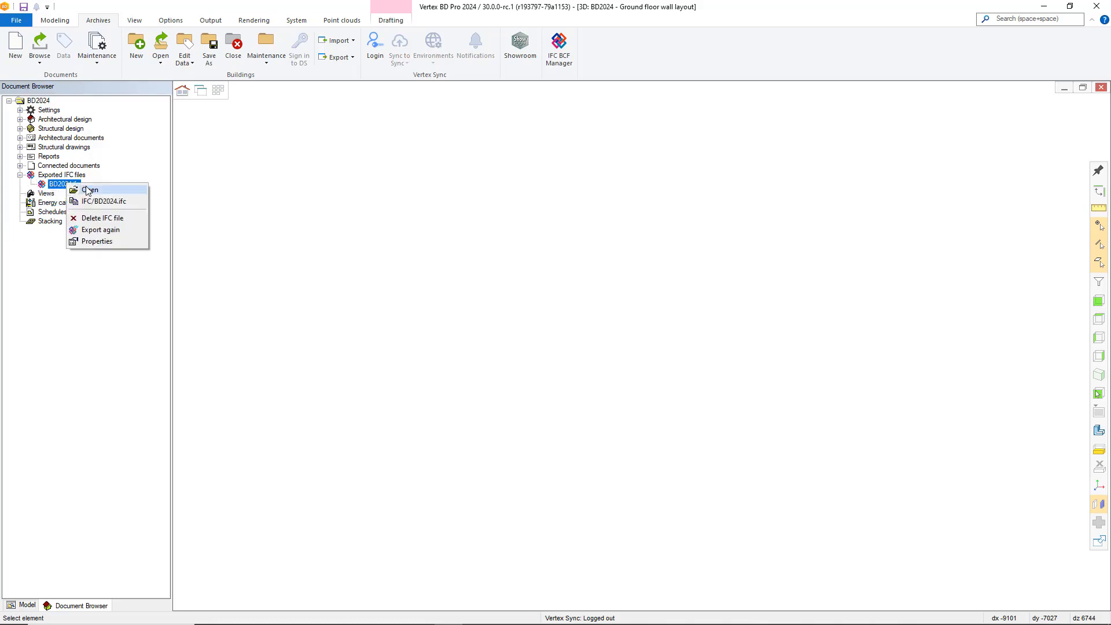
left_click(88, 189)
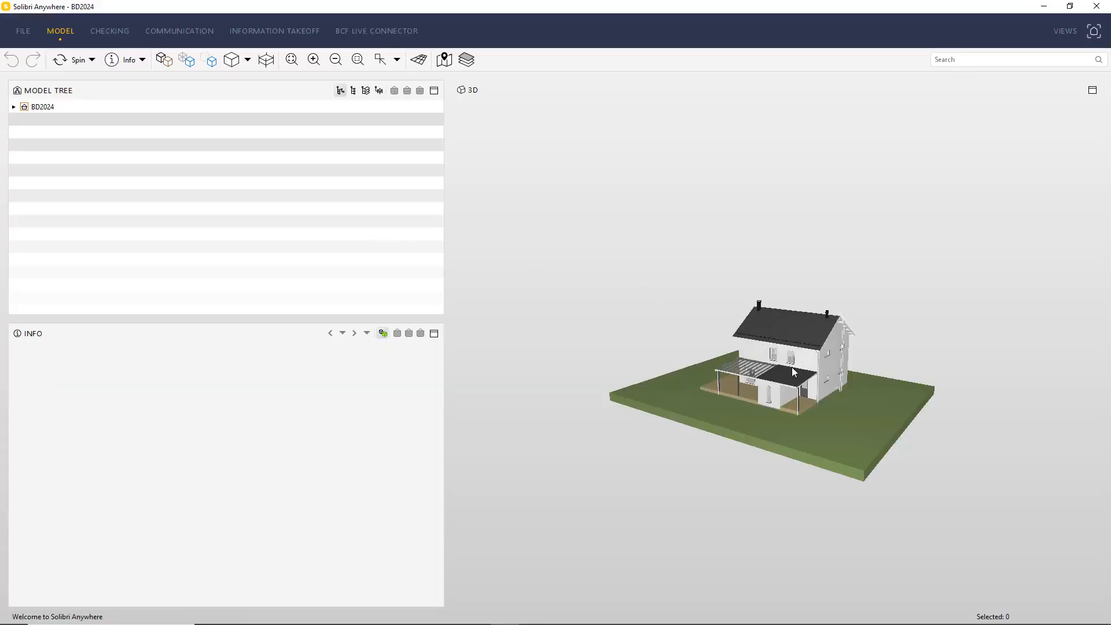
scroll(804, 379, "up", 5)
scroll(804, 379, "down", 3)
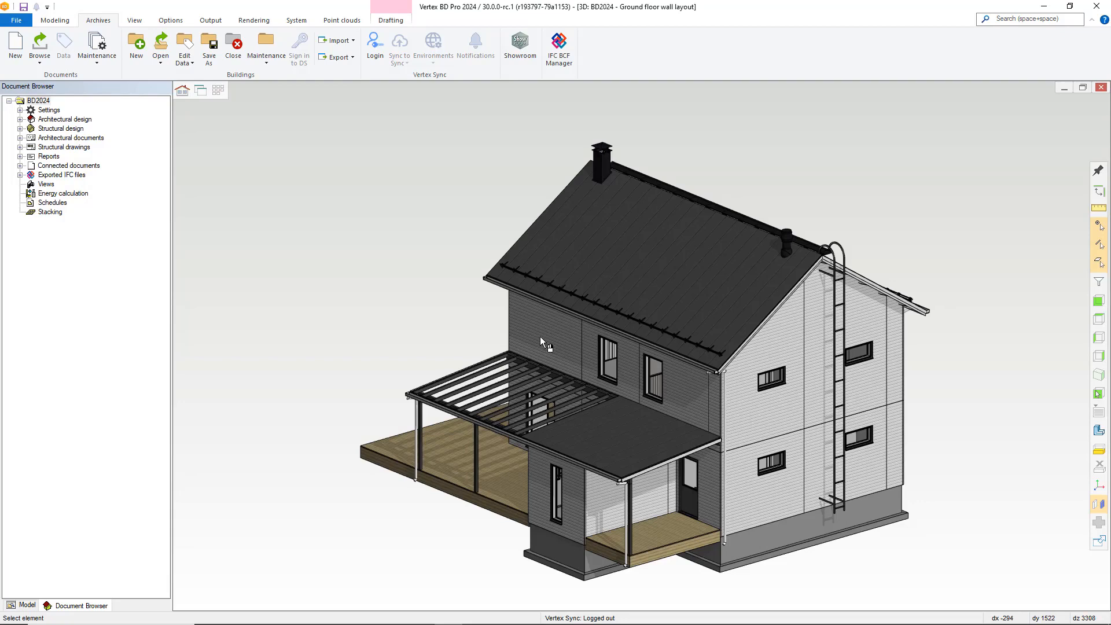
Select all wall panels of the building in the 3D model and start an IFC export of the selection
left_click(540, 338)
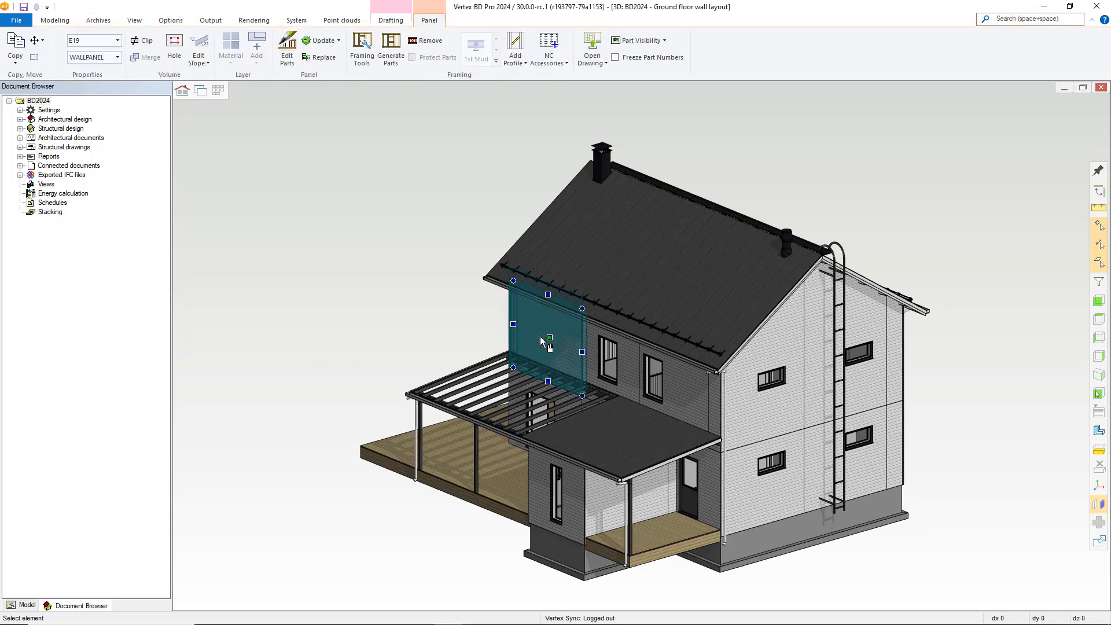
key("ctrl+a")
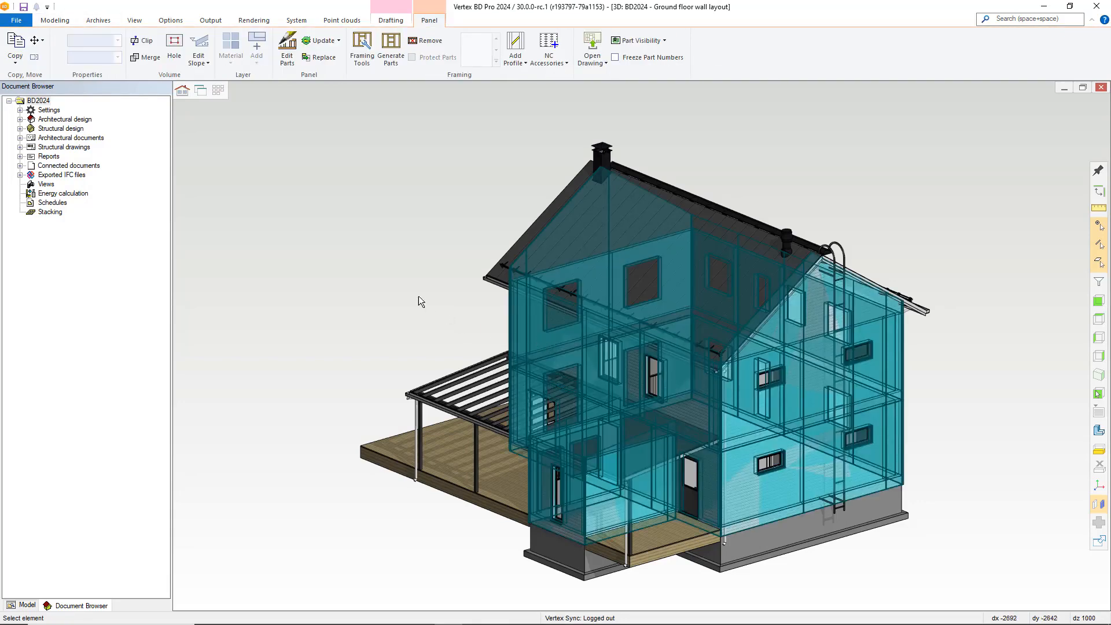
right_click(258, 155)
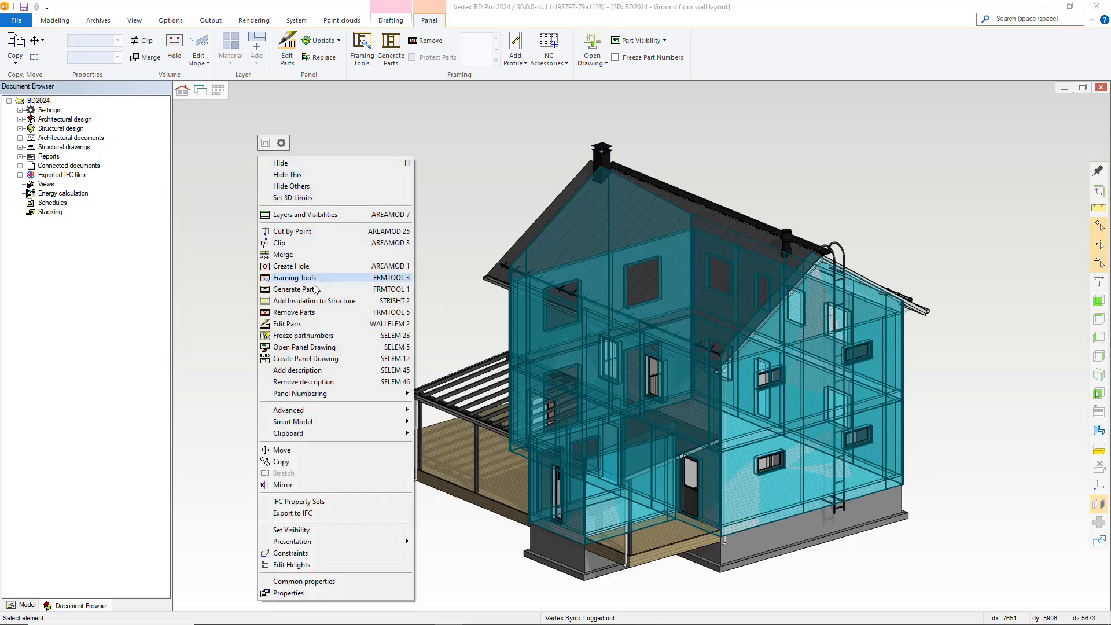
left_click(295, 514)
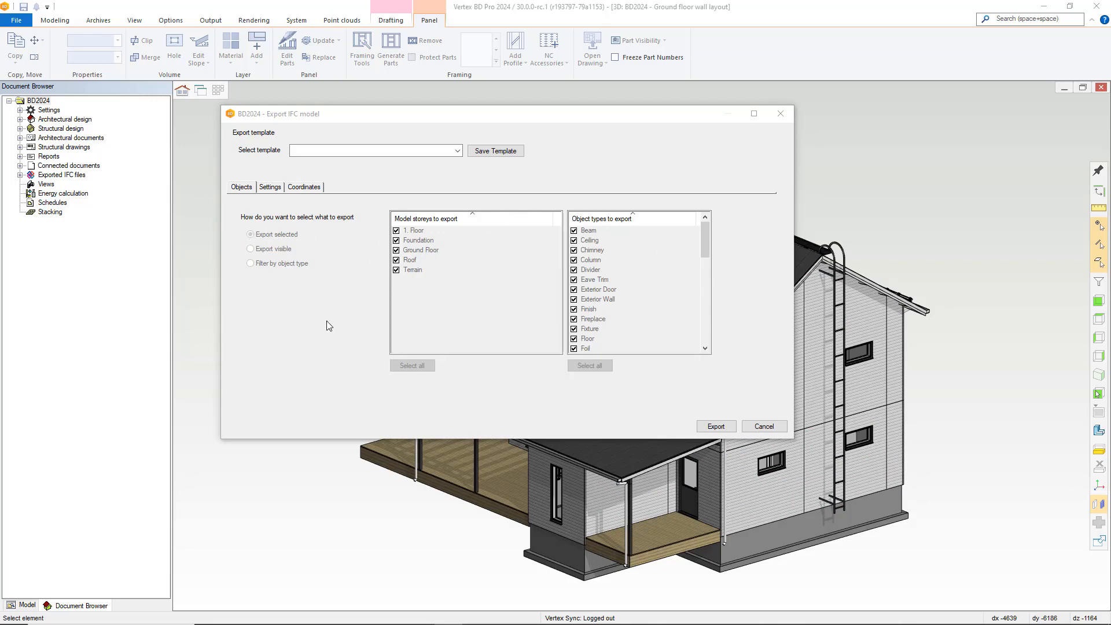
Name the export file BD2024_SELECTED.ifc in the building's IFC folder and export the selected wall panels
left_click(271, 187)
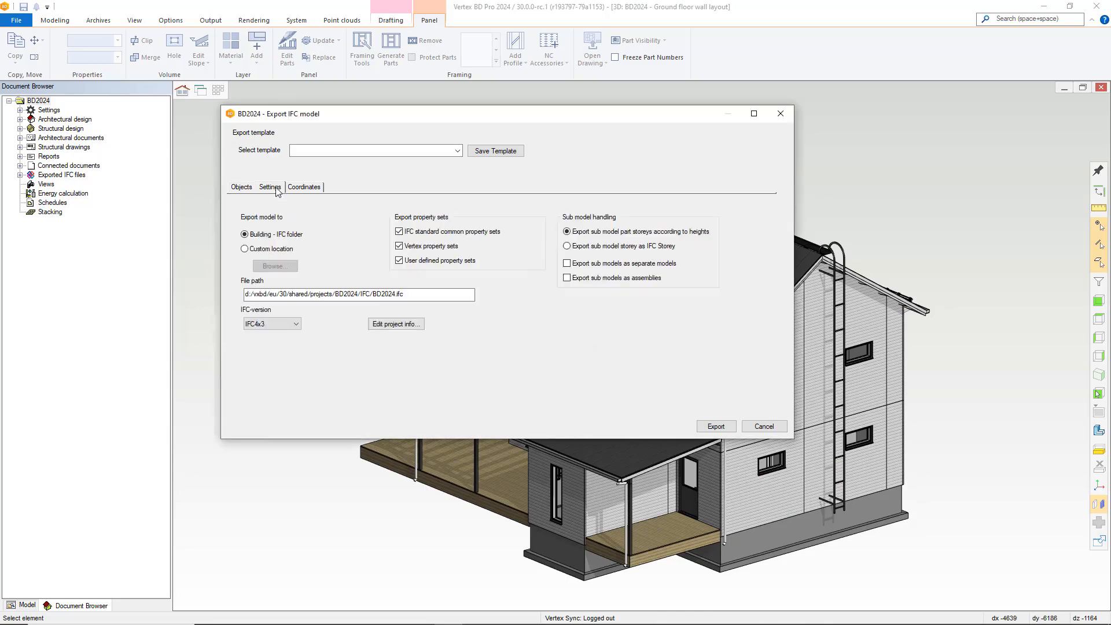
left_click(396, 294)
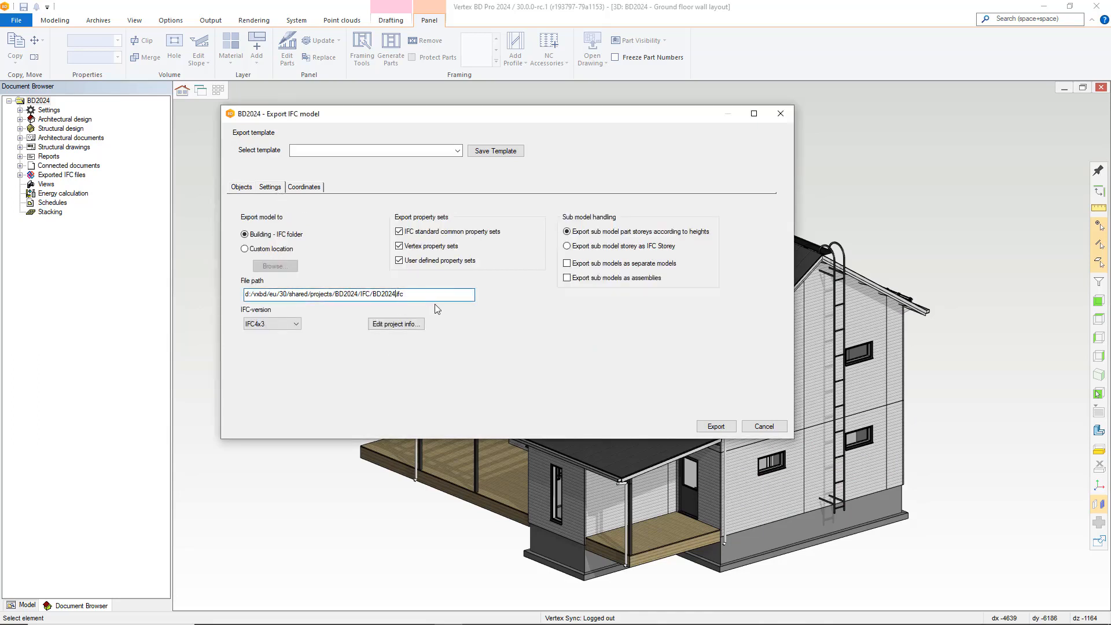
type("_SELECTED")
left_click(714, 426)
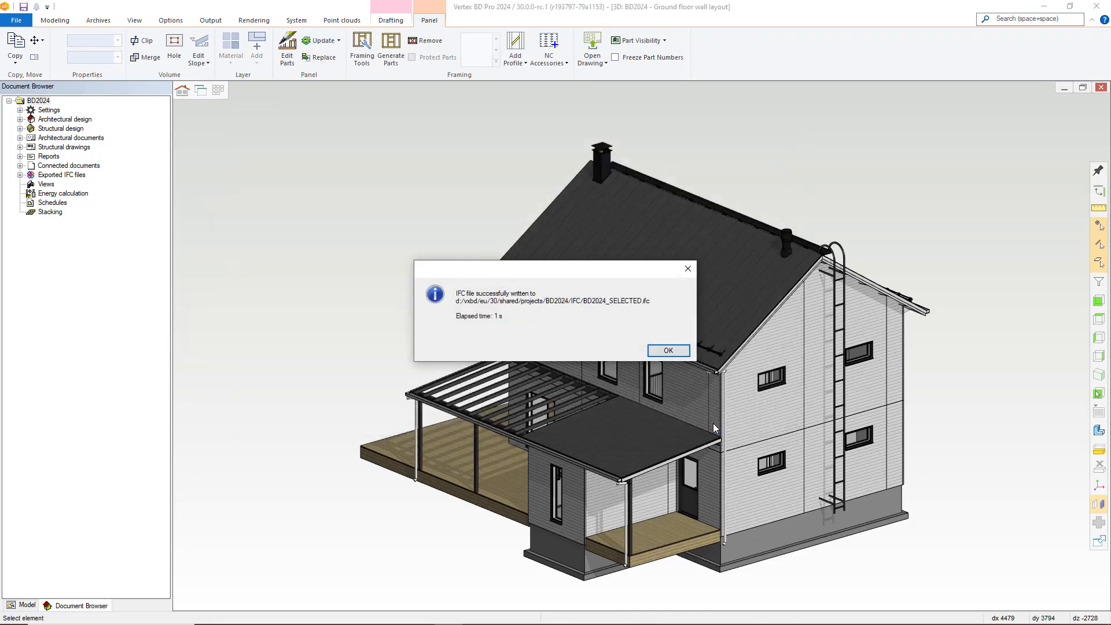
left_click(675, 354)
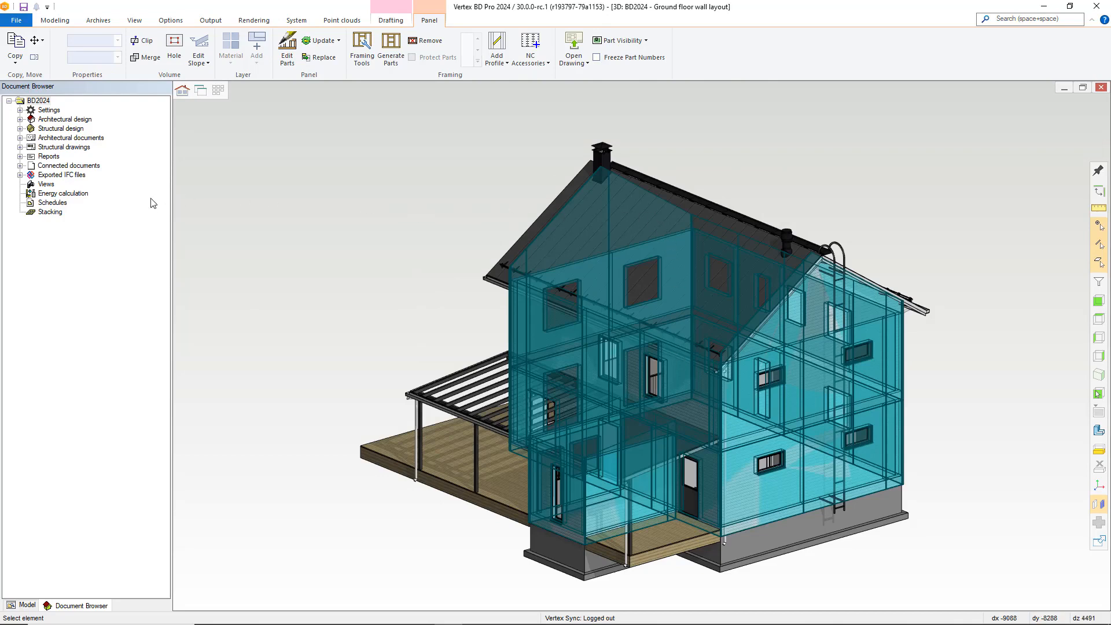
Check the file properties of BD2024_SELECTED.ifc among the exported IFC files
left_click(20, 175)
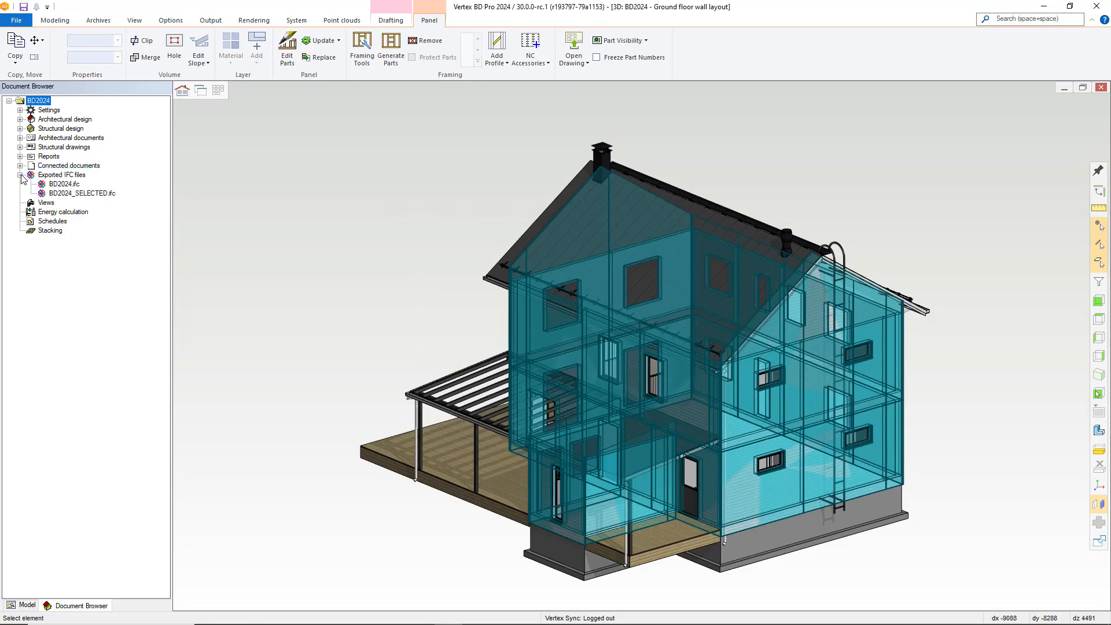
right_click(80, 195)
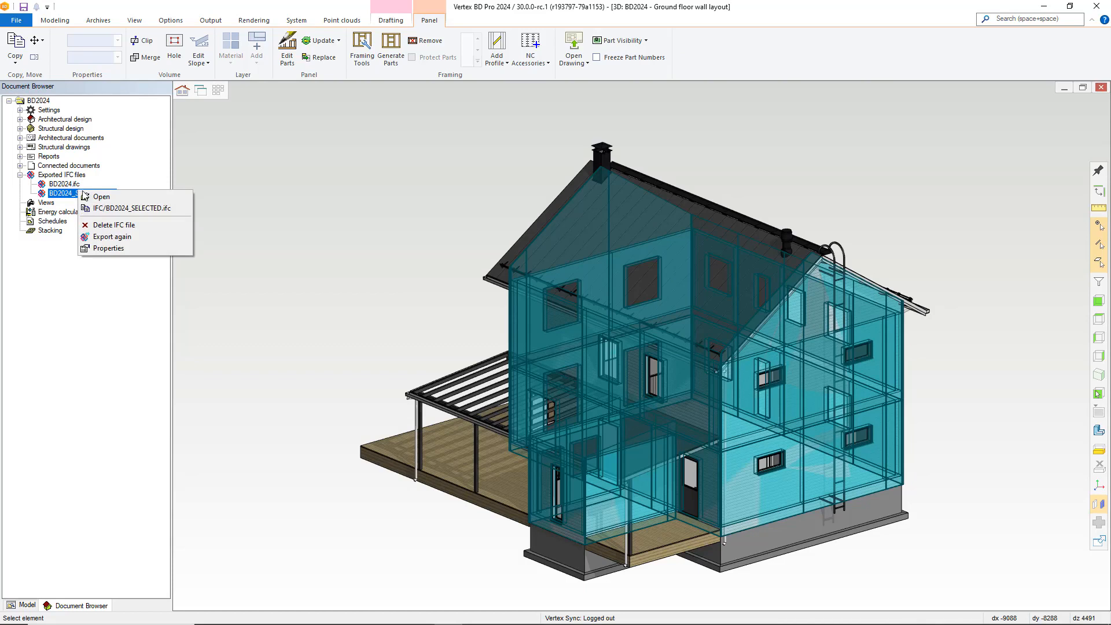
left_click(123, 250)
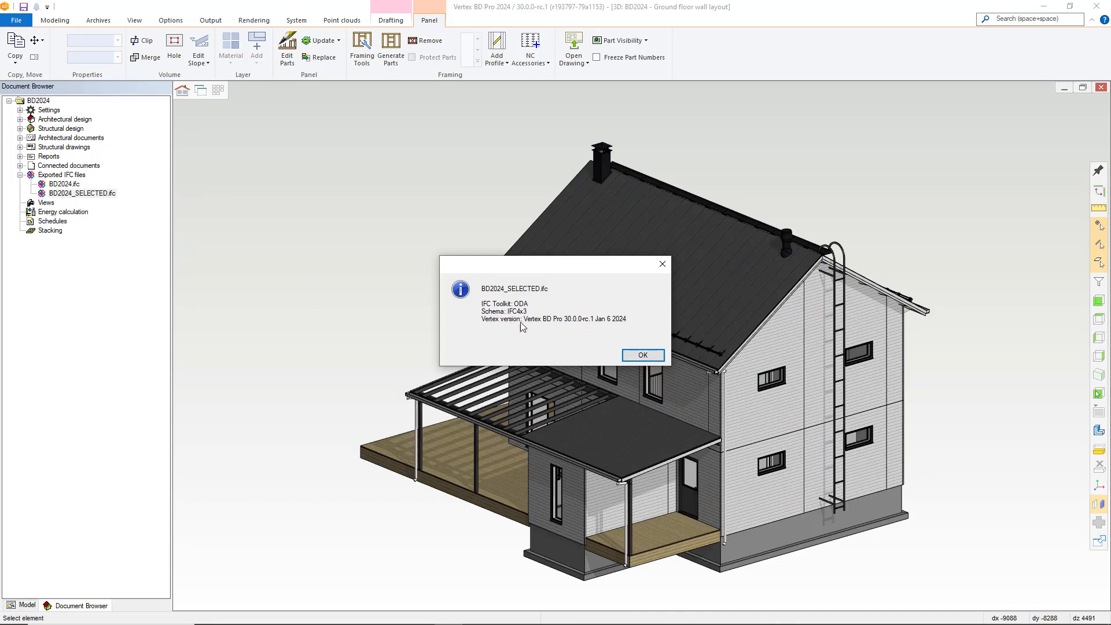
left_click(644, 355)
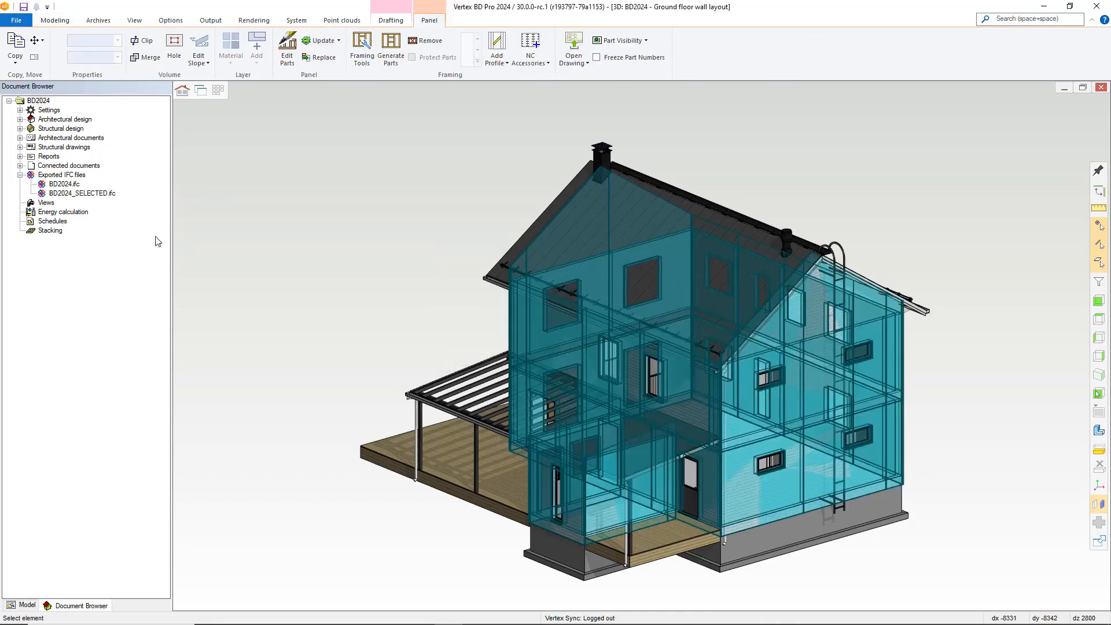
Open BD2024_SELECTED.ifc for viewing, and run the export of that file again
right_click(83, 194)
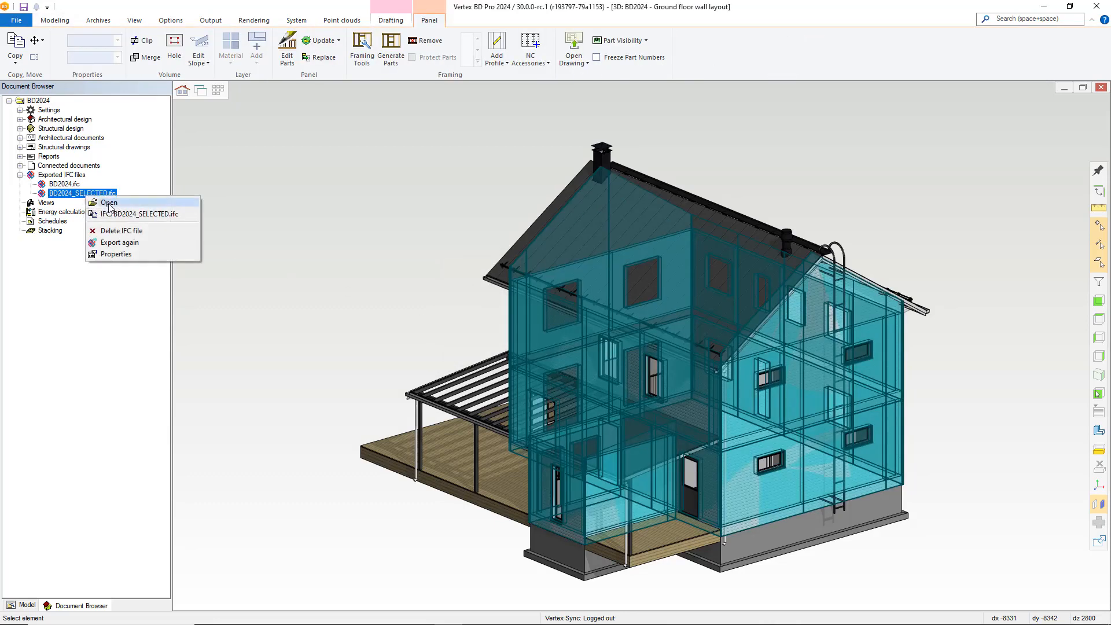
left_click(107, 202)
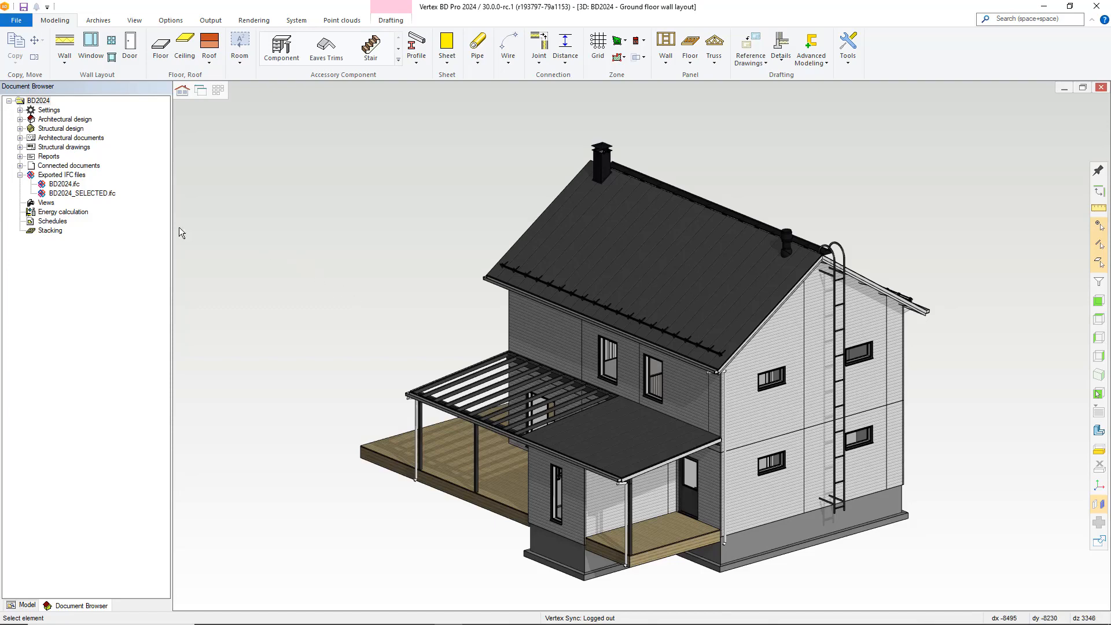
right_click(108, 196)
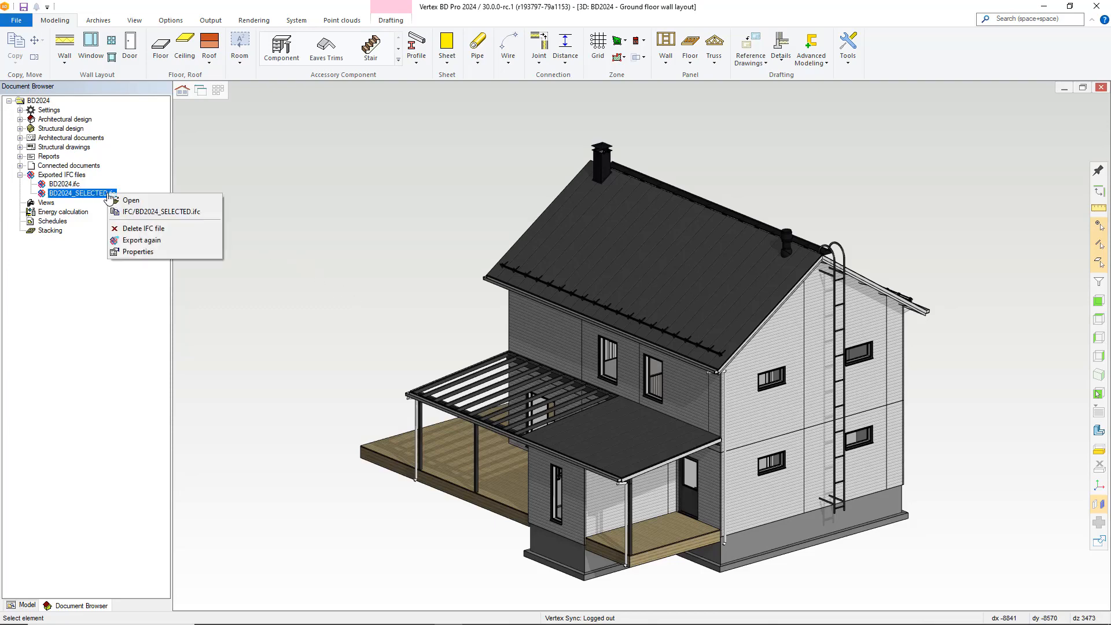
left_click(171, 239)
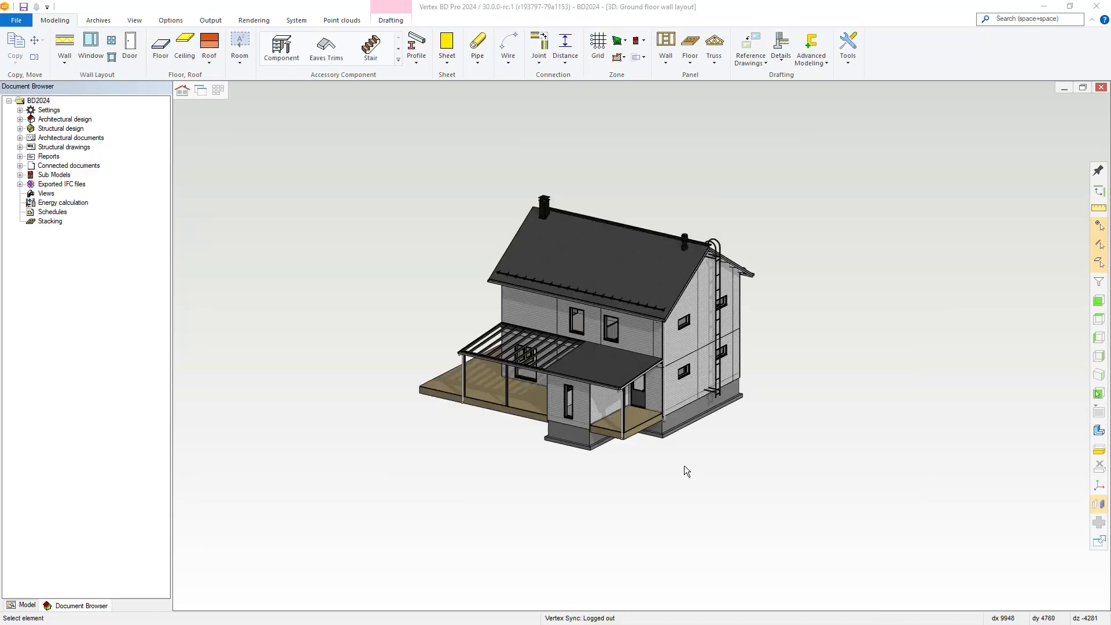
Display the GUID and author information of the large terrace under the pergola and place its window beside the house
left_click(444, 390)
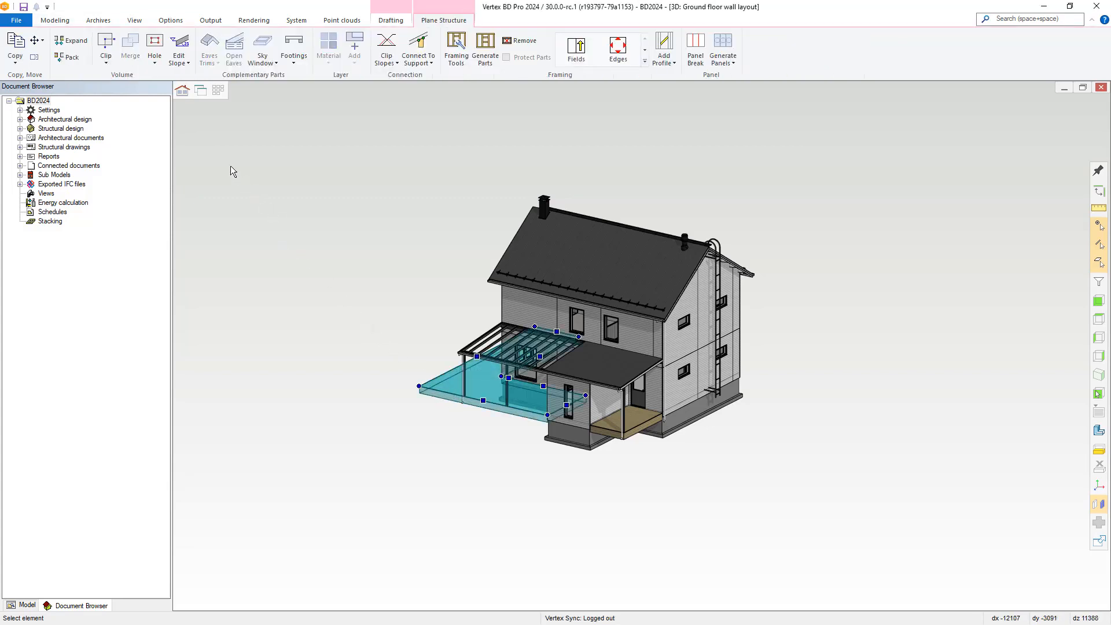
right_click(220, 154)
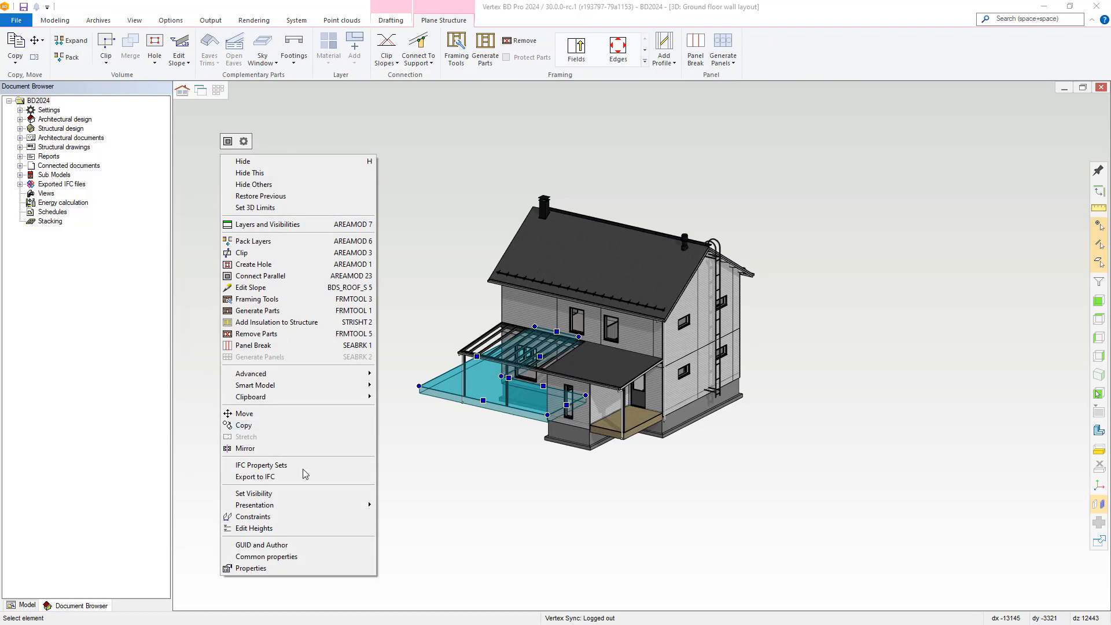
left_click(305, 546)
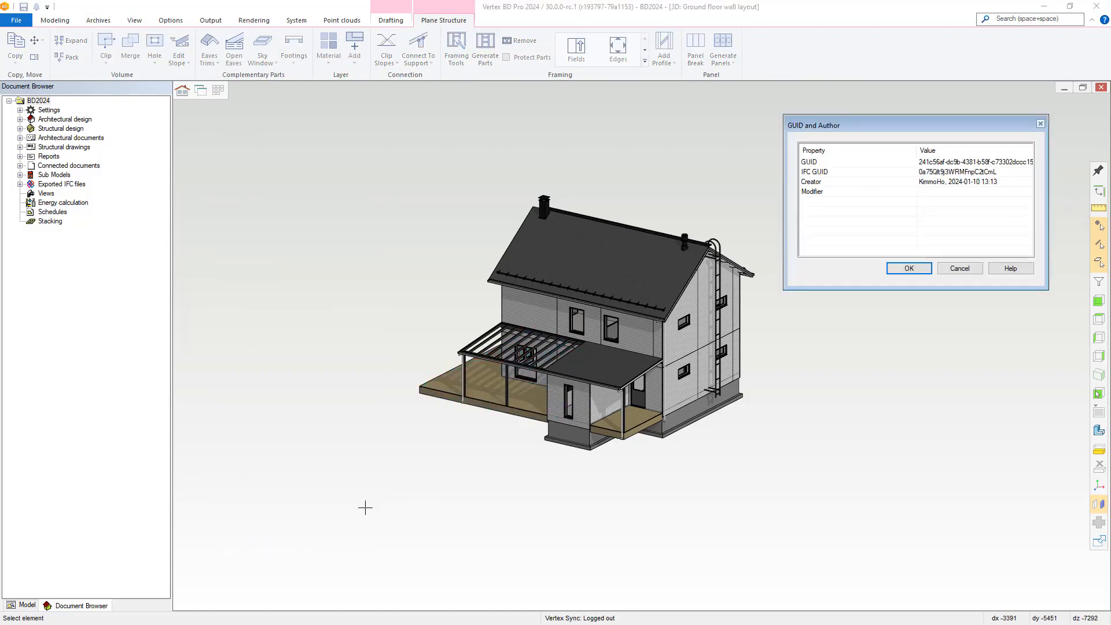
left_click_drag(865, 130, 299, 156)
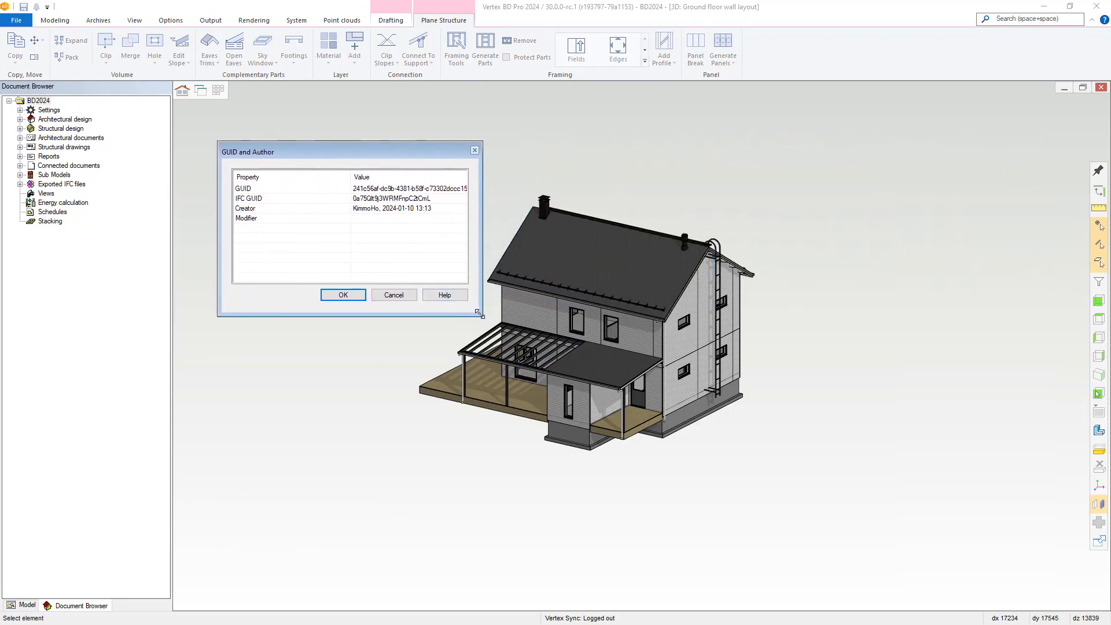
Enlarge the GUID and Author window and widen its Value column
left_click_drag(481, 315, 648, 322)
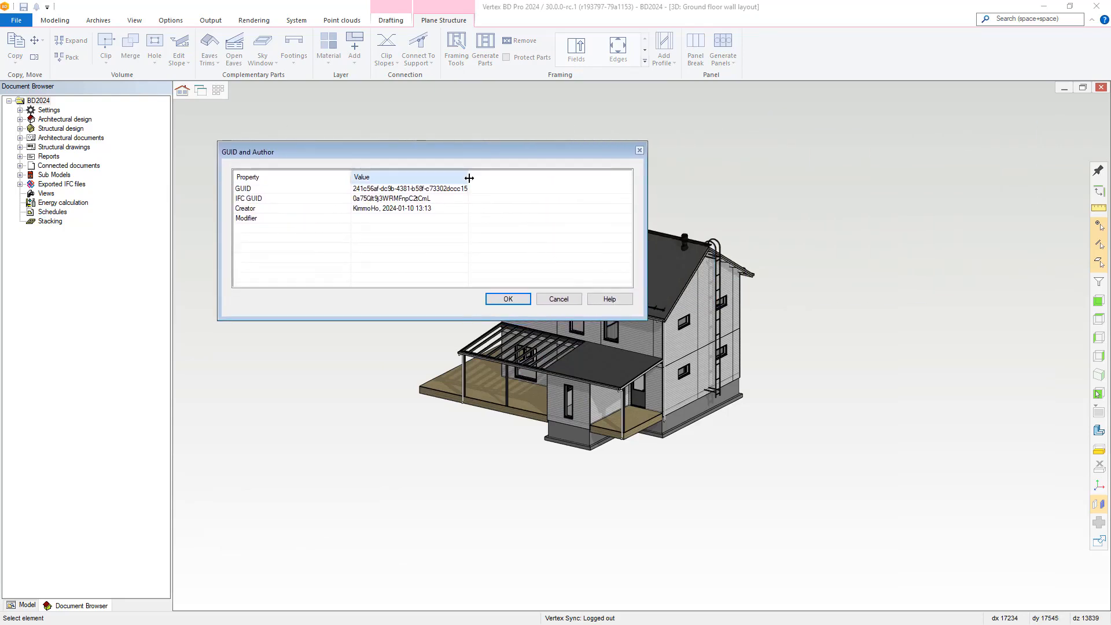
left_click_drag(469, 176, 486, 120)
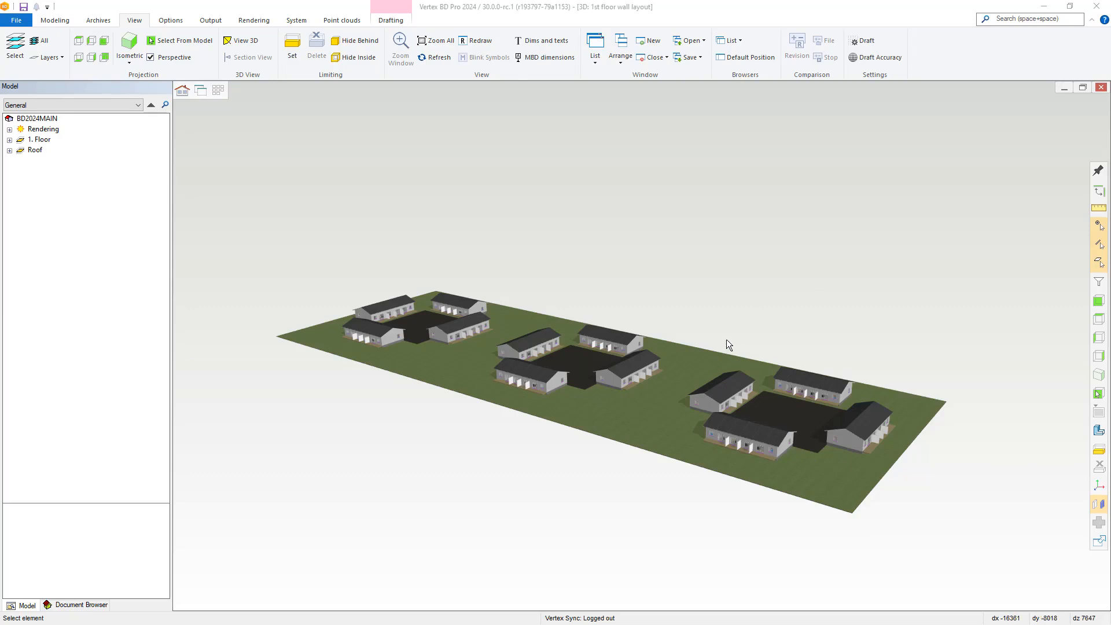
Expand the 1. Floor storey of BD2024MAIN and set up an IFC export with sub models exported as separate models
left_click(10, 140)
left_click(17, 20)
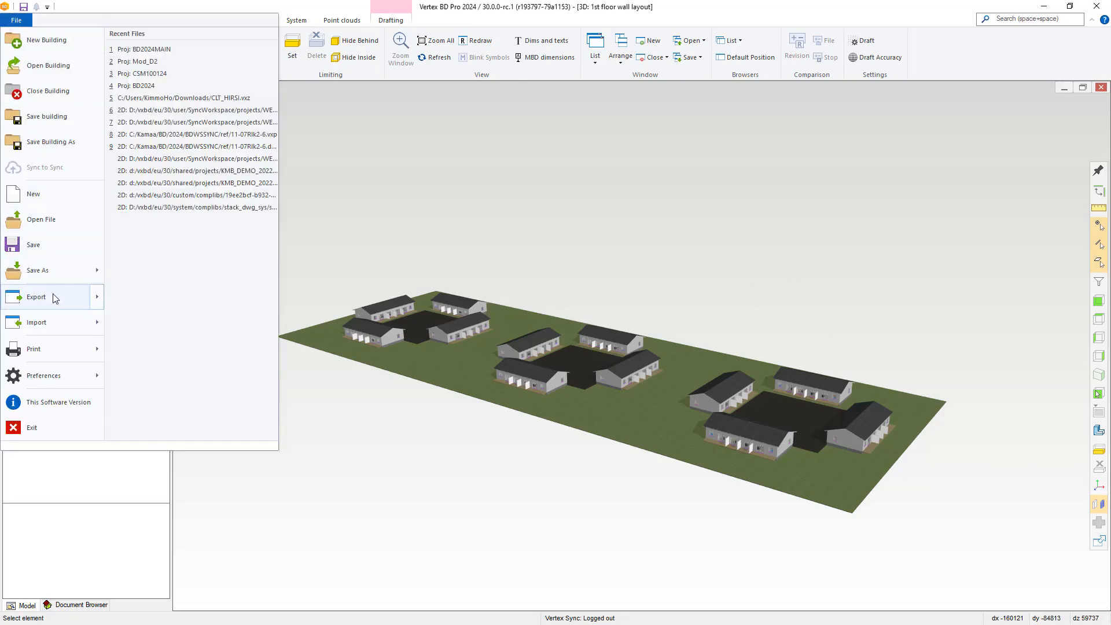
mouse_move(55, 297)
left_click(191, 166)
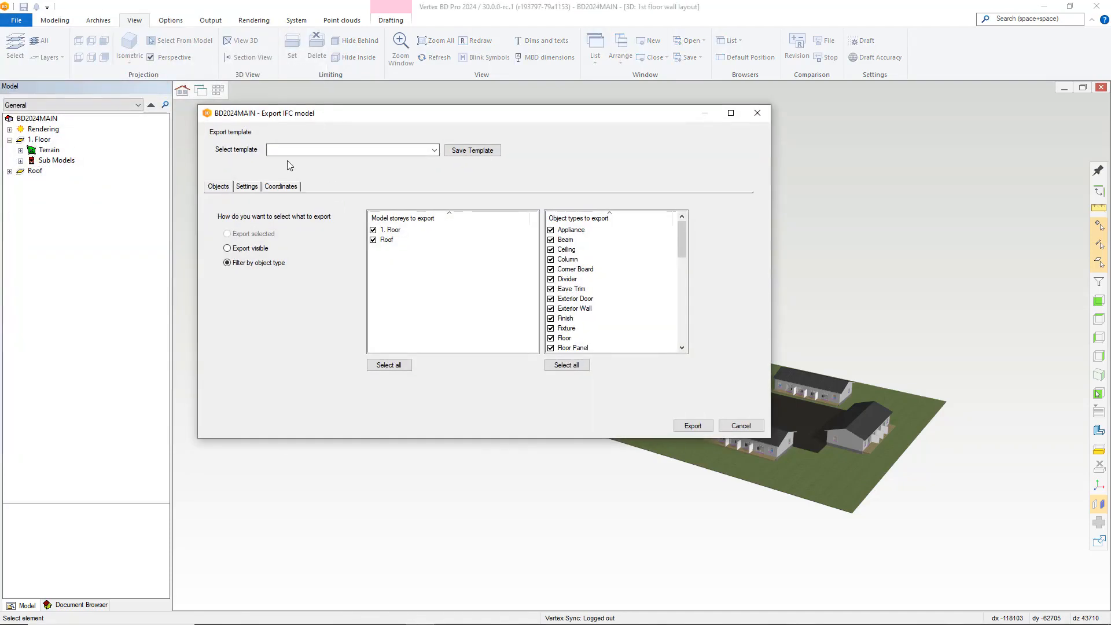
left_click(253, 191)
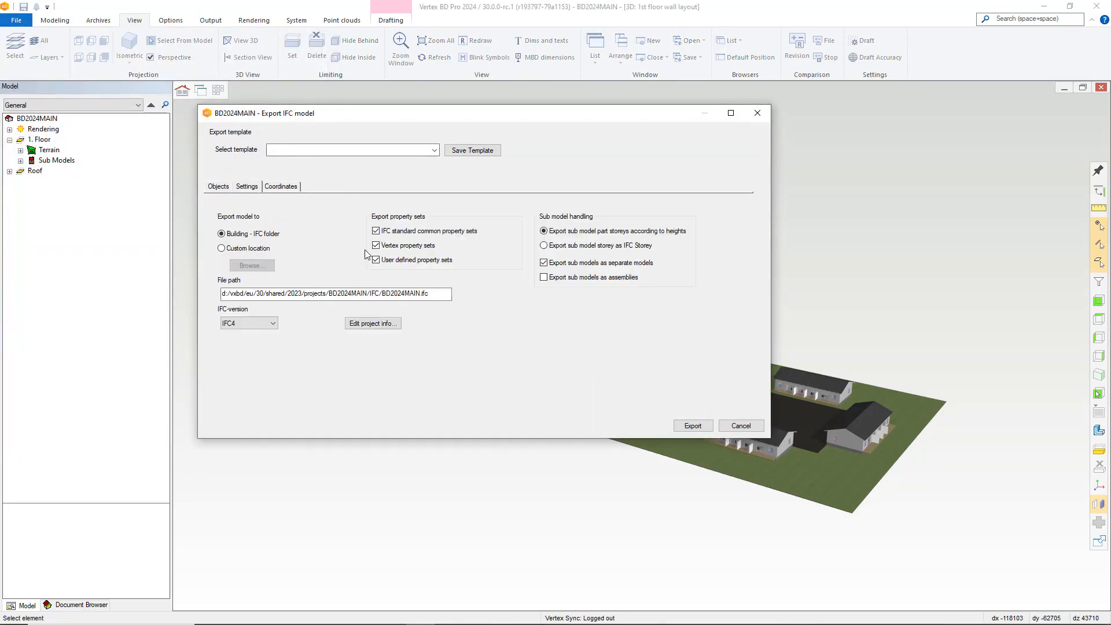
left_click(545, 264)
Export BD2024MAIN.ifc to the building's IFC folder, filtered by object type with all storeys and object types included
left_click(222, 189)
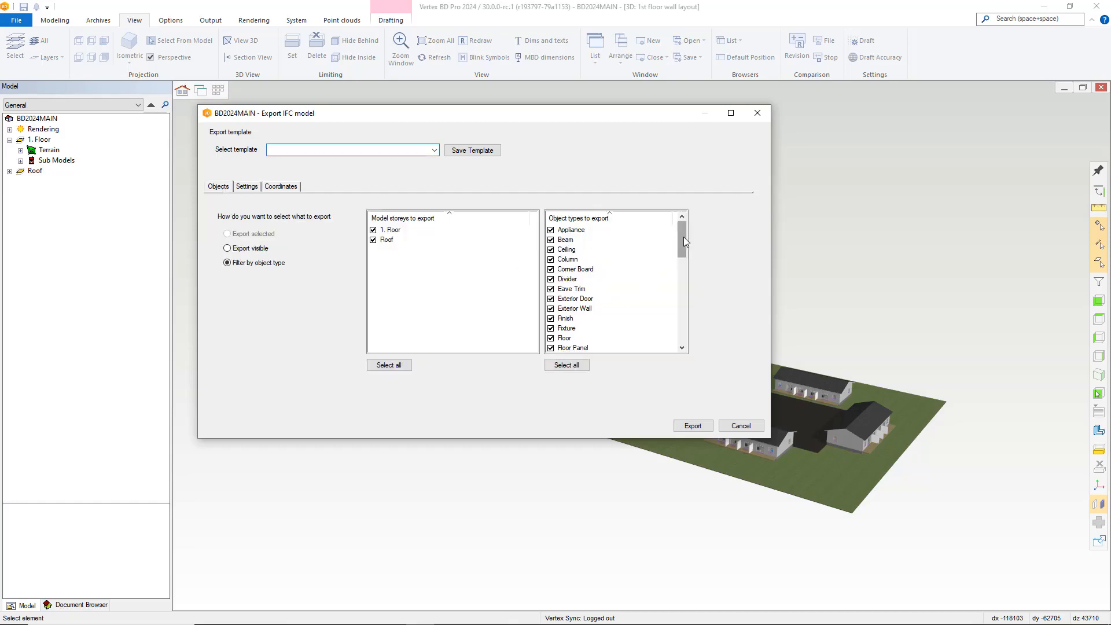
mouse_move(682, 237)
left_mouse_down()
mouse_move(679, 323)
mouse_move(684, 235)
left_mouse_up()
left_click(550, 269)
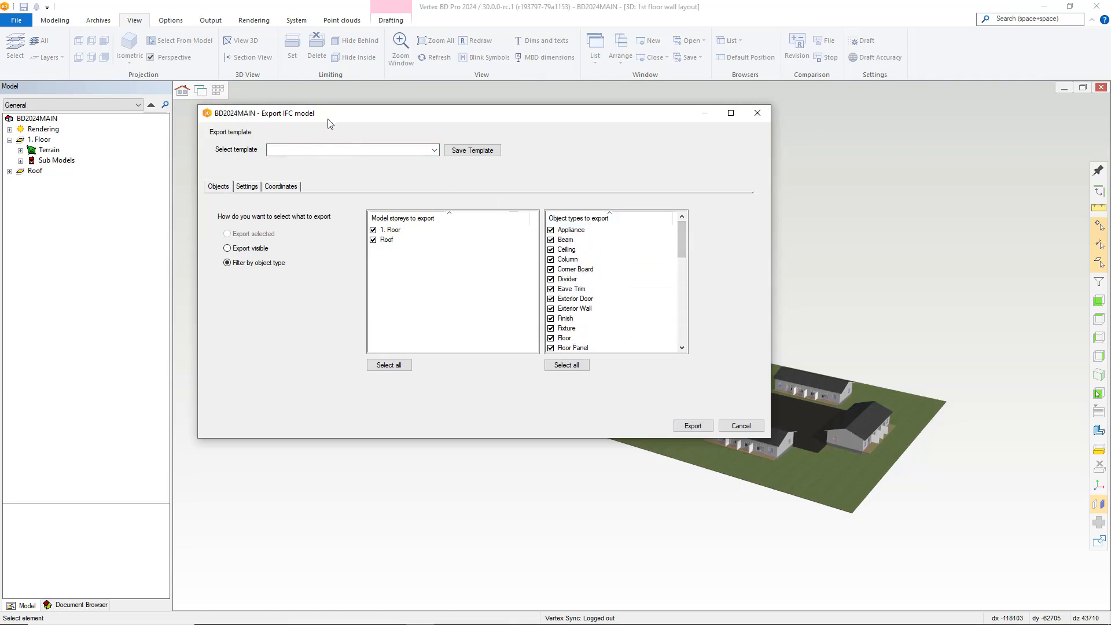
left_click(253, 185)
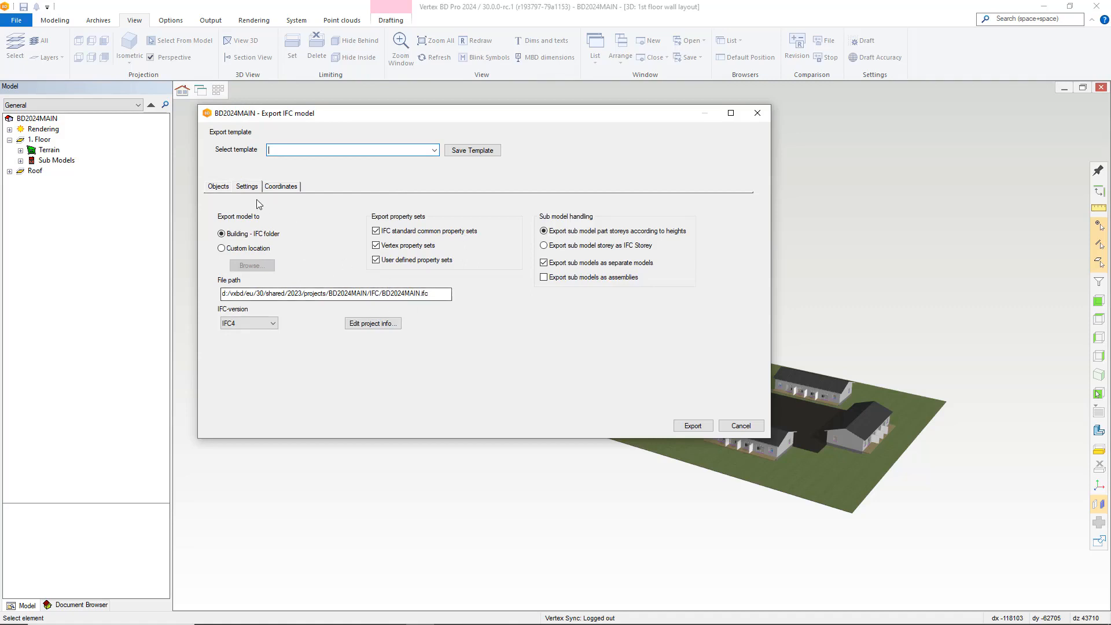
left_click(221, 186)
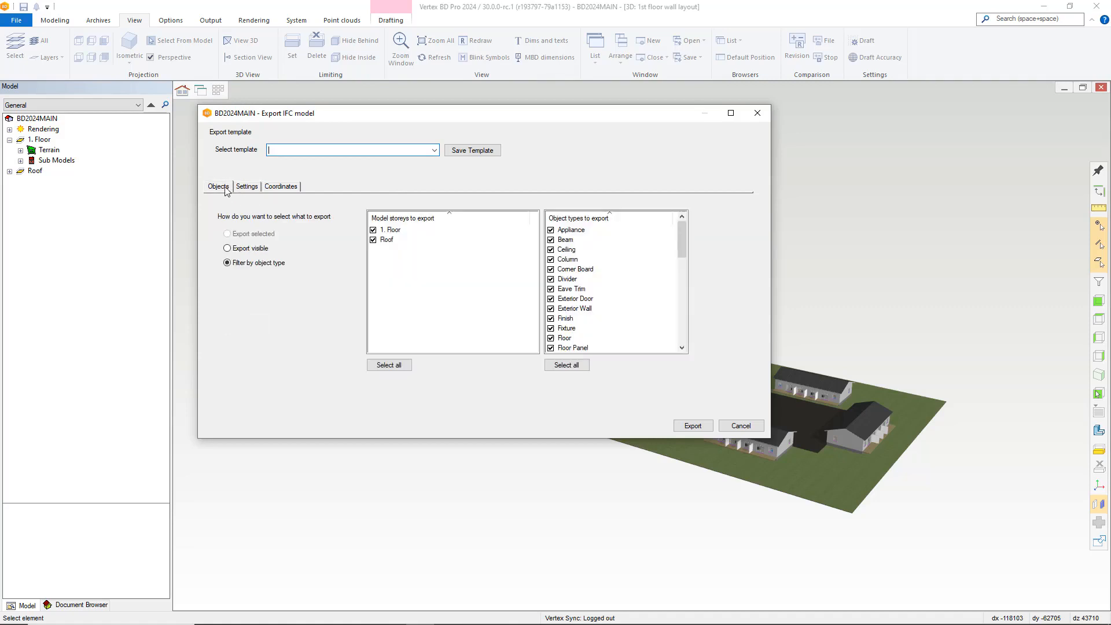
left_click(693, 426)
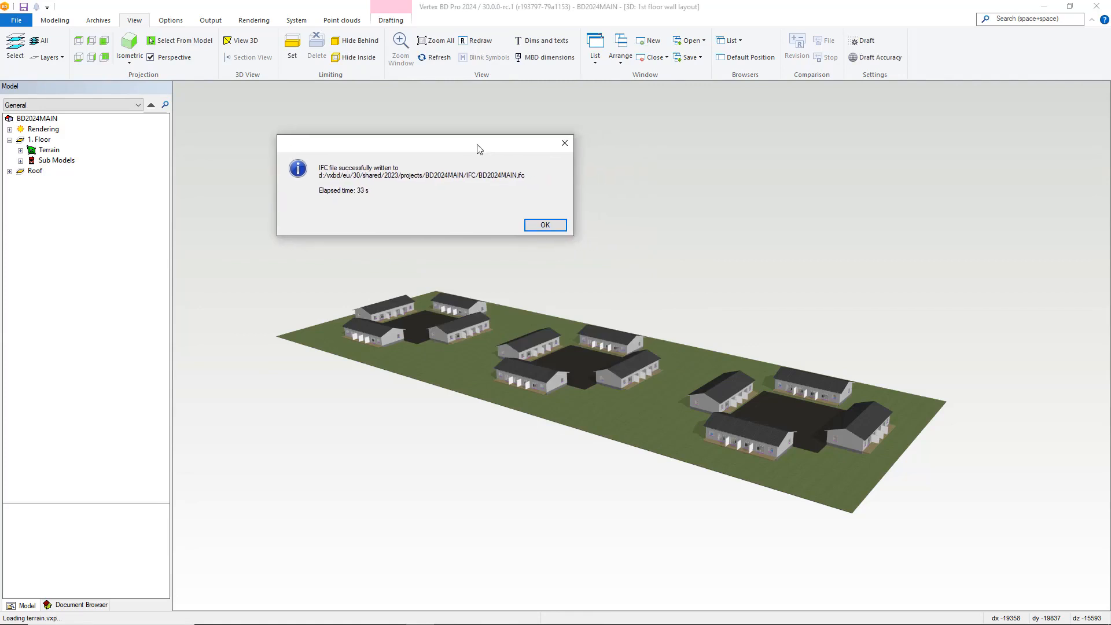
left_click(544, 227)
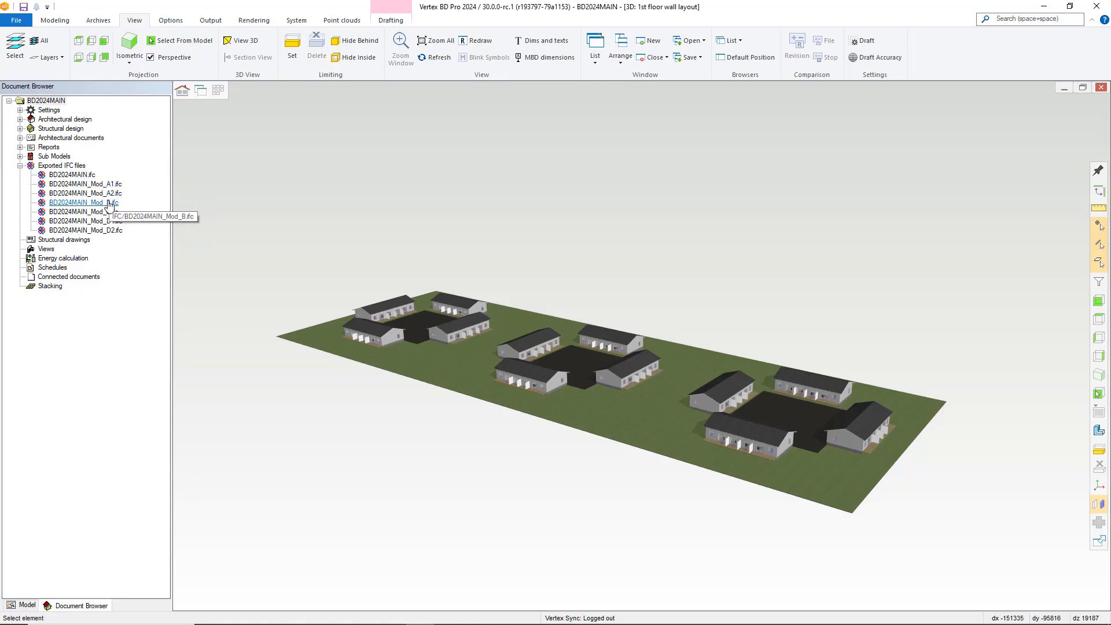
Open the exported BD2024MAIN.ifc in Solibri Anywhere and examine the whole site model
right_click(88, 175)
left_click(106, 183)
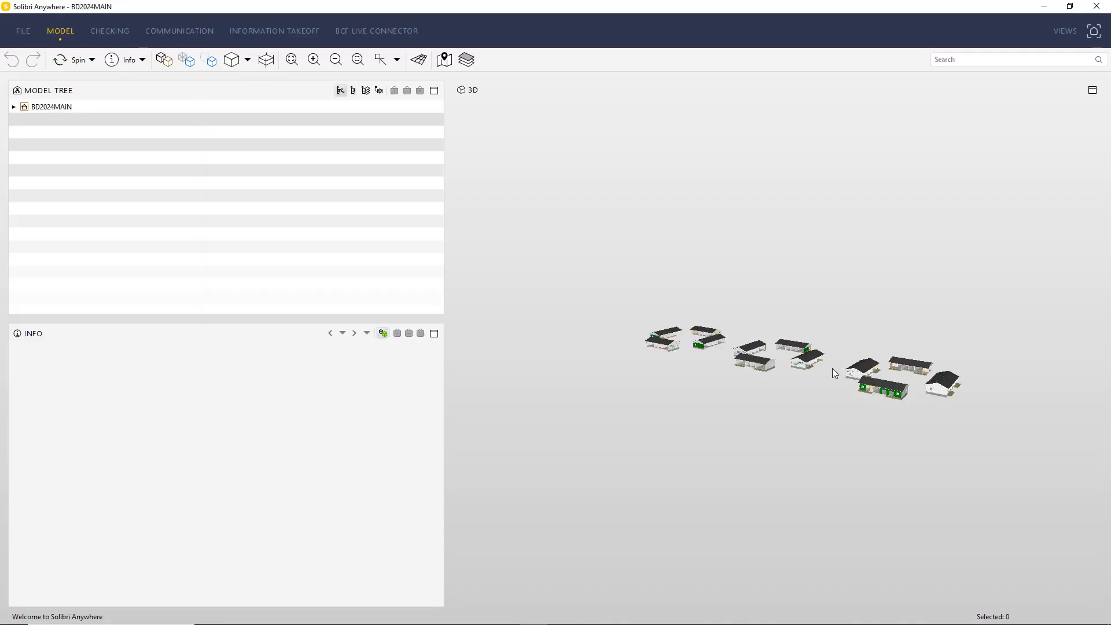
scroll(821, 373, "up", 5)
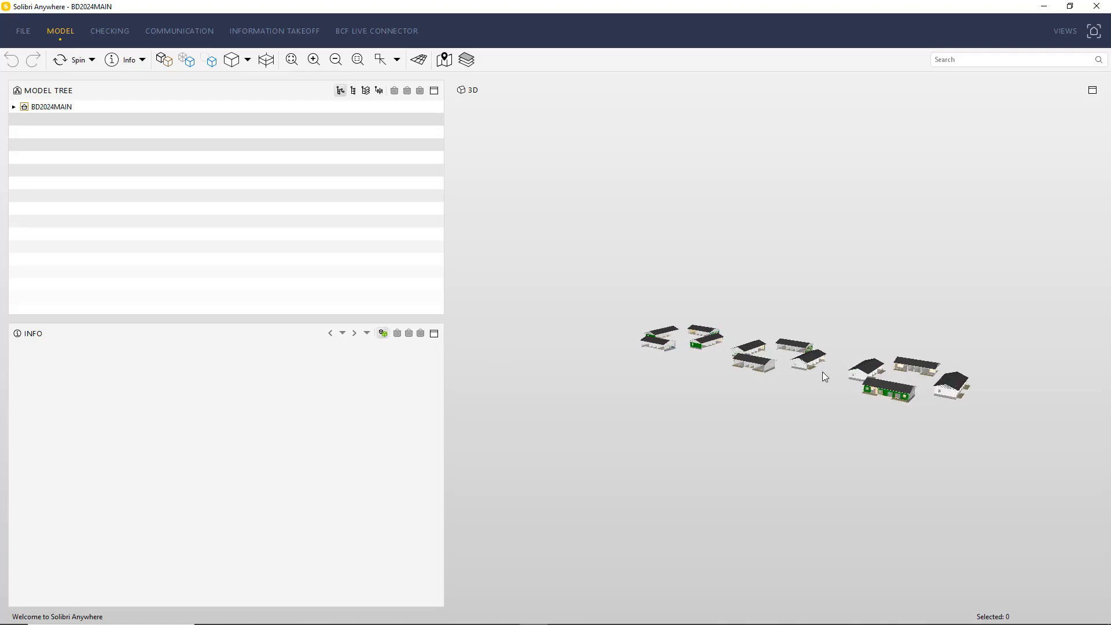
mouse_move(817, 365)
left_mouse_down()
mouse_move(818, 375)
mouse_move(867, 384)
mouse_move(827, 382)
left_mouse_up()
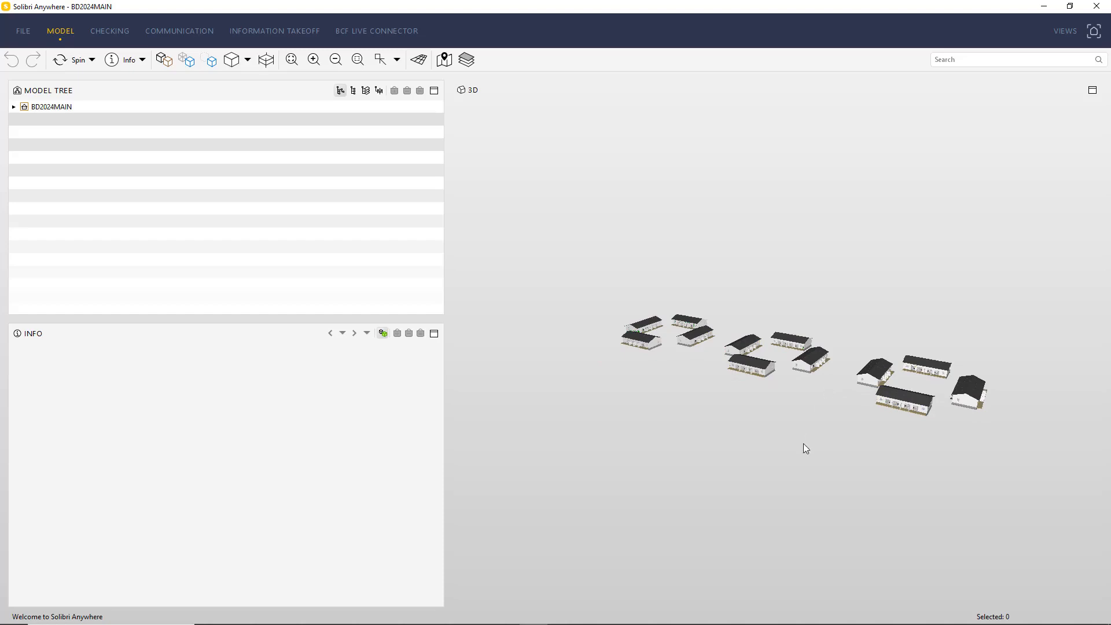
Switch back to Vertex BD and open the exported sub model file BD2024MAIN_Mod_C.ifc for viewing
key("alt+Tab")
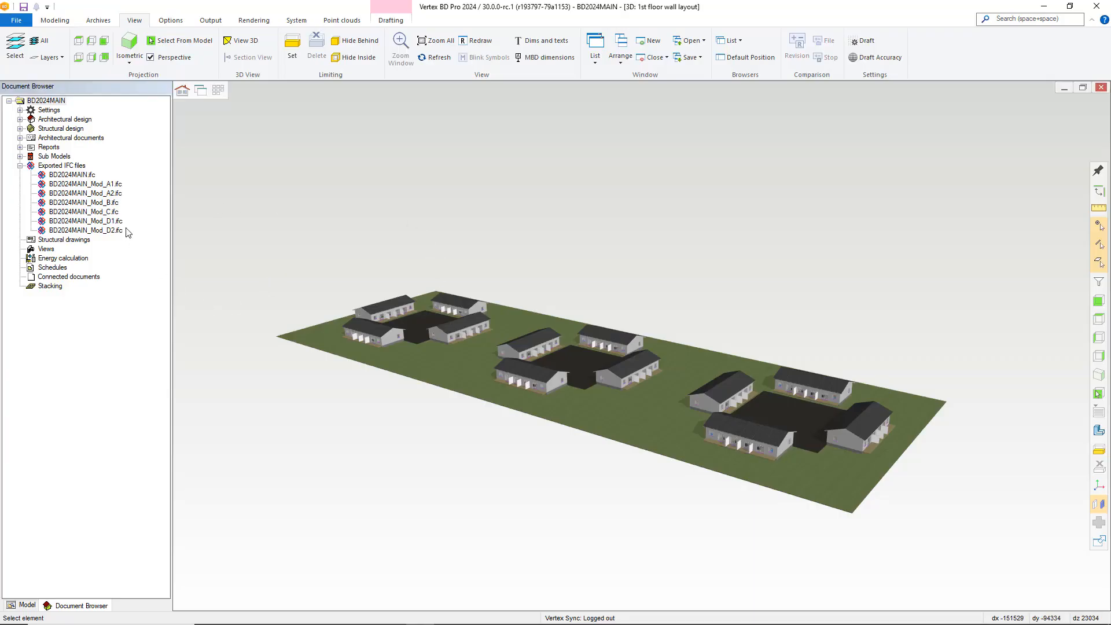
right_click(110, 216)
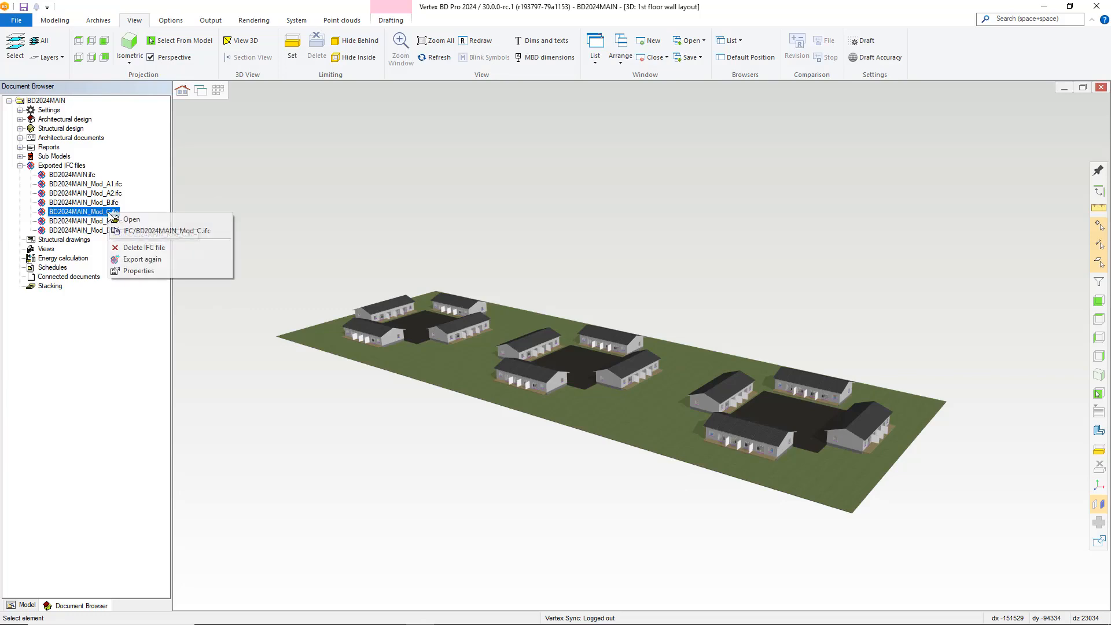
left_click(129, 220)
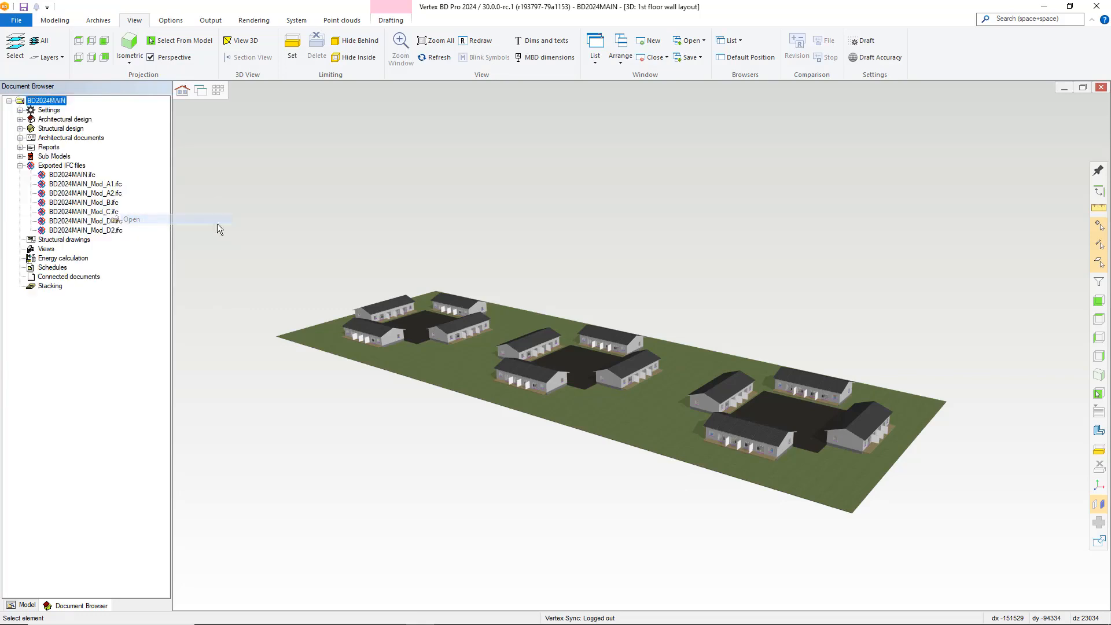
mouse_move(711, 359)
left_mouse_down()
mouse_move(922, 363)
mouse_move(713, 363)
left_mouse_up()
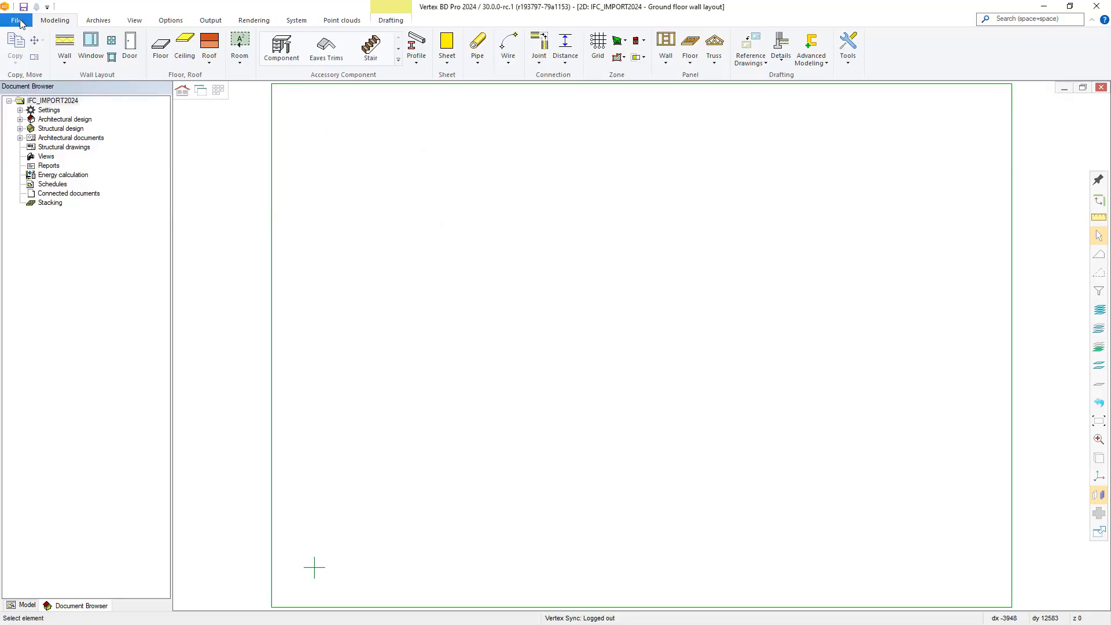
Start an IFC import into the IFC_IMPORT2024 building and choose the IFC file
left_click(18, 20)
mouse_move(93, 315)
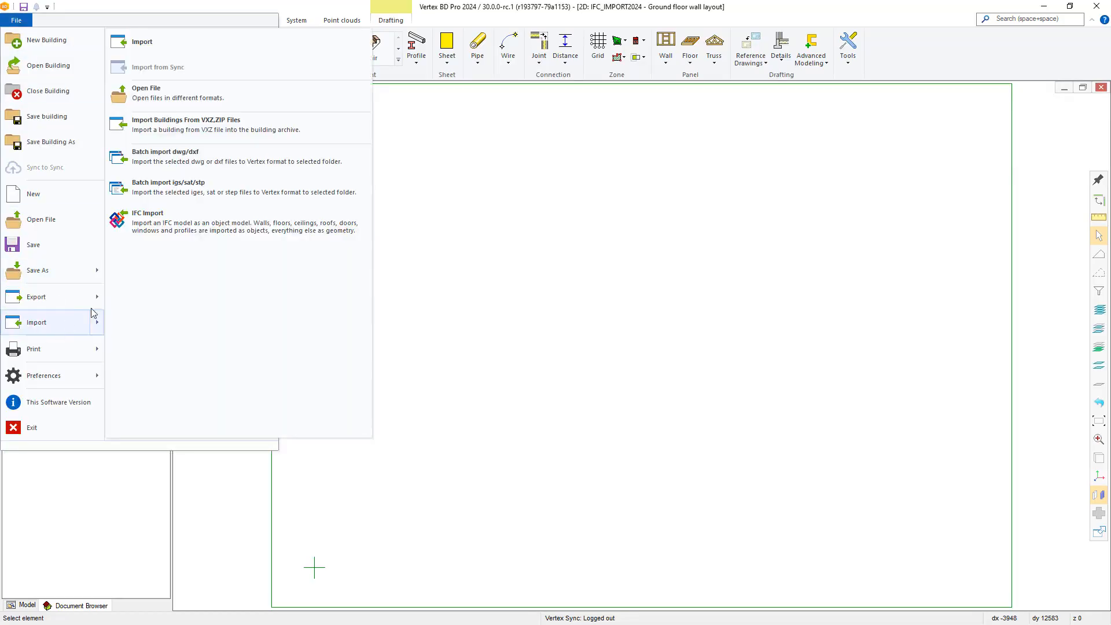
left_click(160, 232)
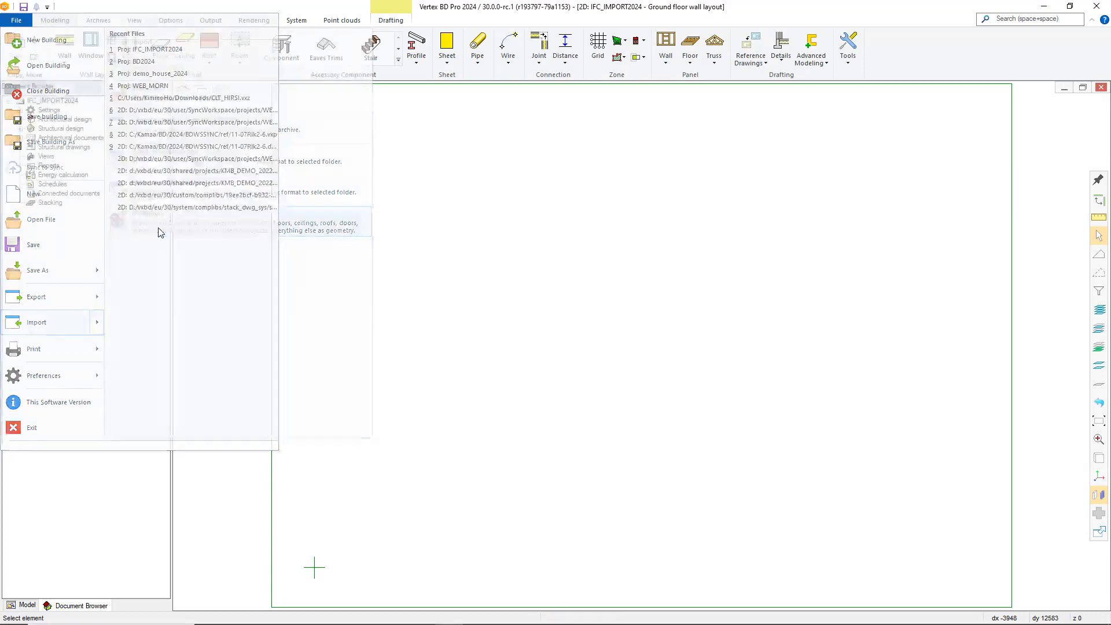
left_click(557, 330)
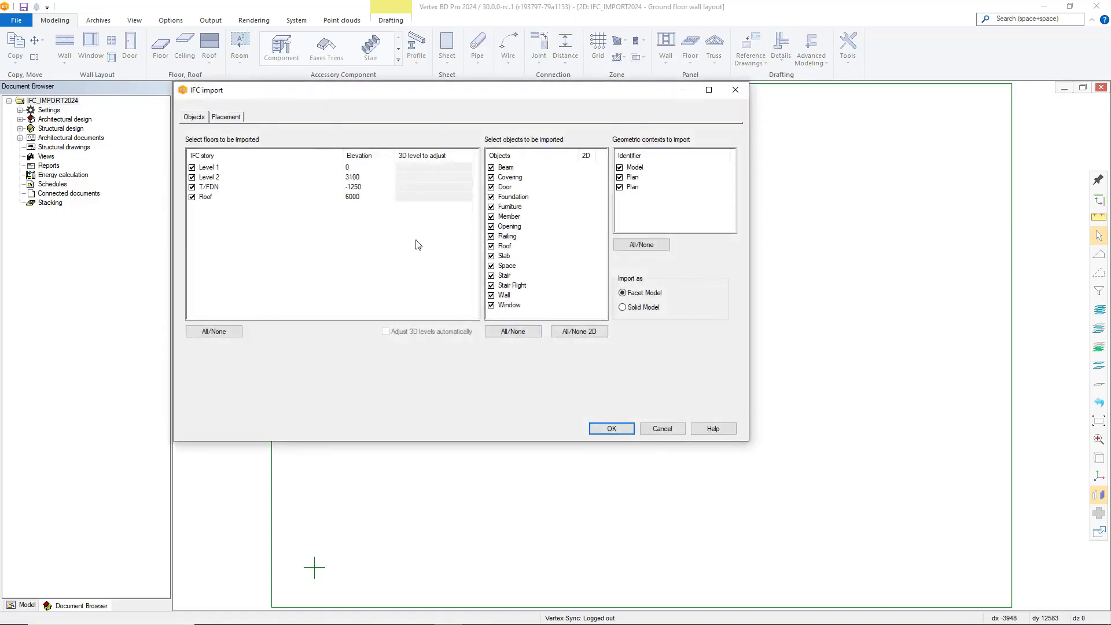
Import all floors and objects as a facet model, with the IFC site origin positioned on the Vertex origin
left_click_drag(307, 99, 425, 129)
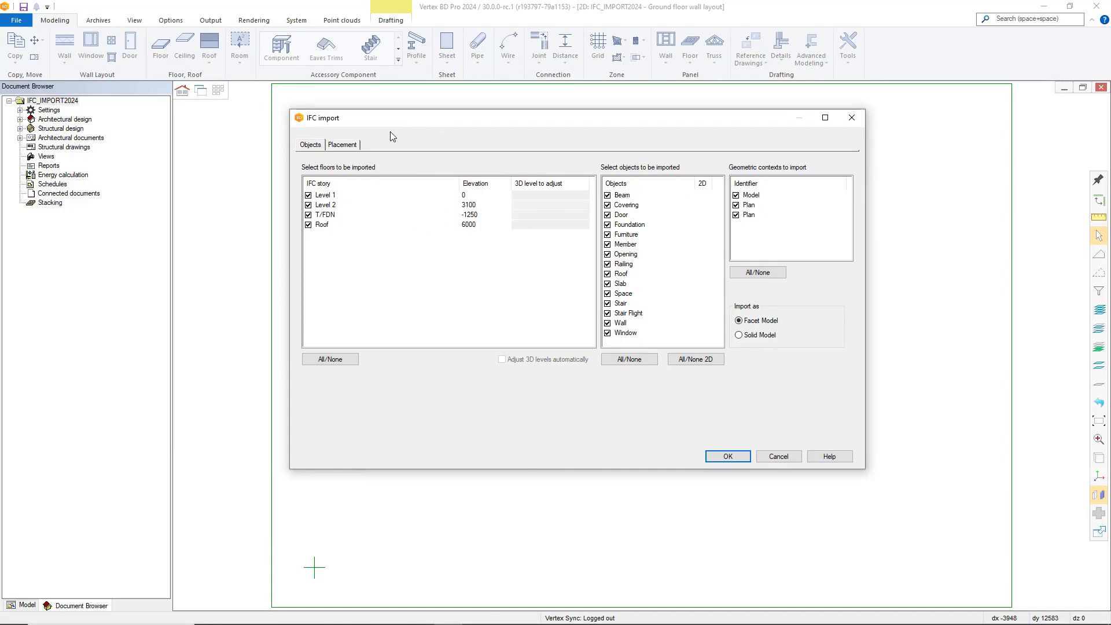
left_click(341, 148)
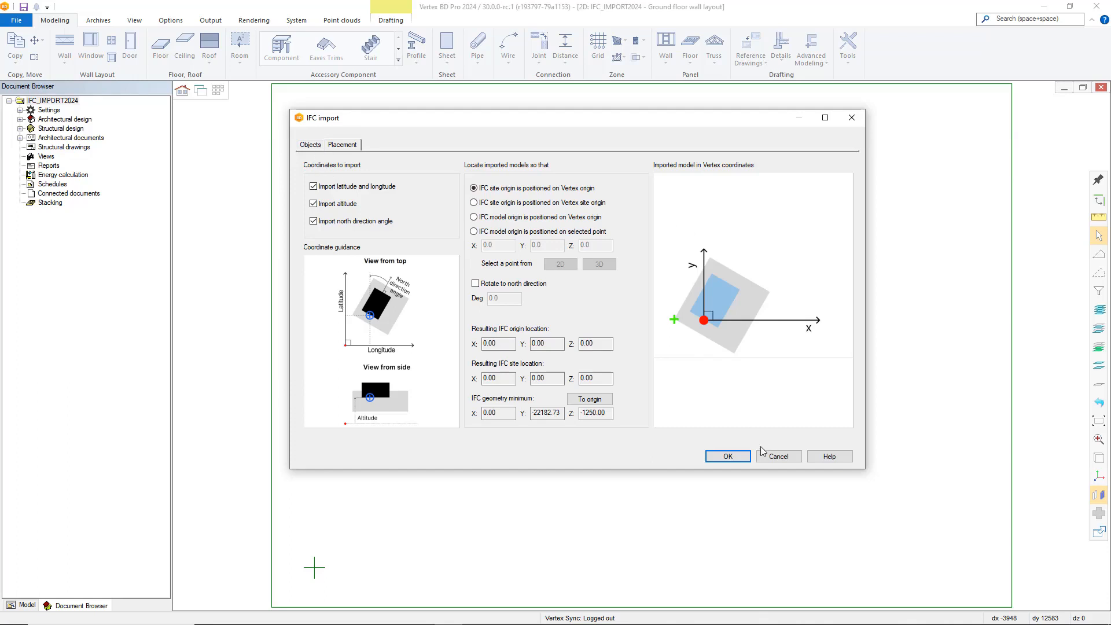
left_click(728, 457)
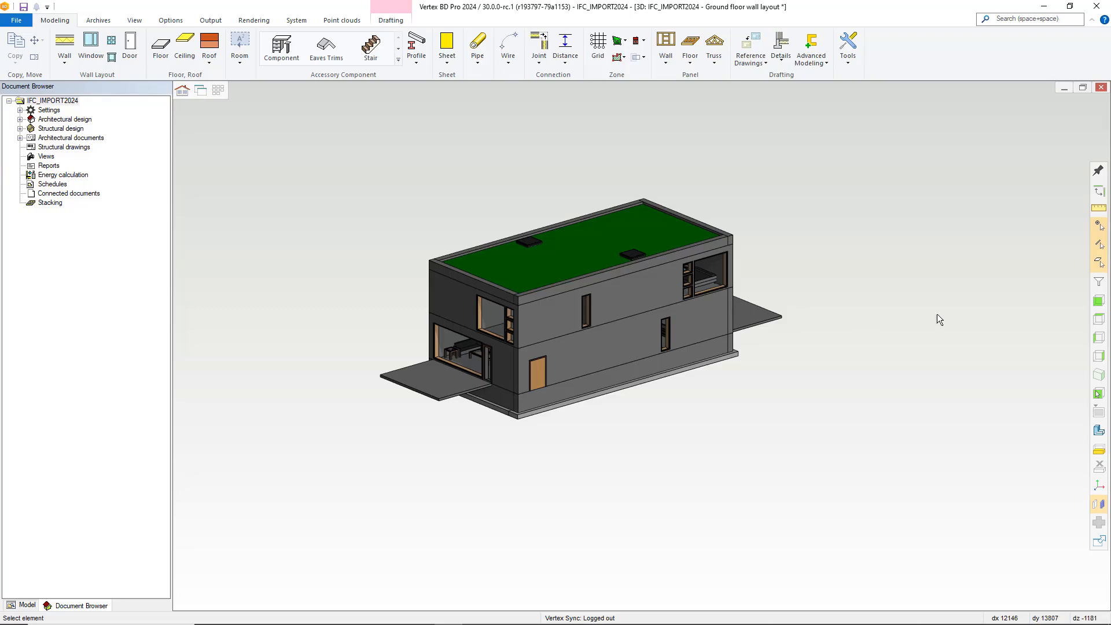
Limit the selection filter to Walls (ifc) and select all walls of the imported house
left_click(1099, 283)
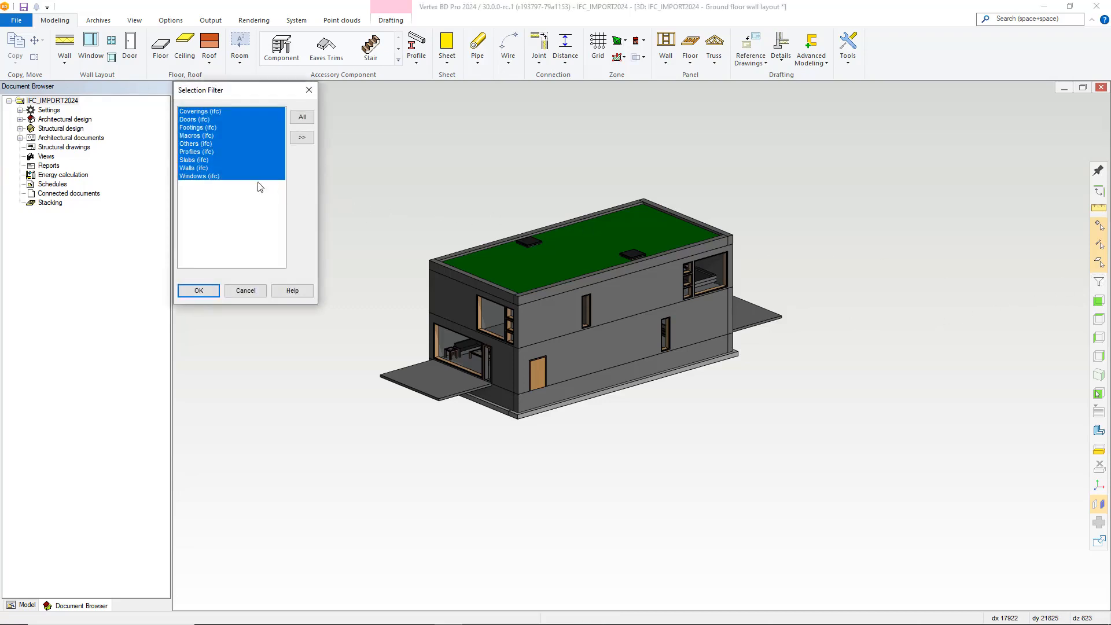
left_click(218, 168)
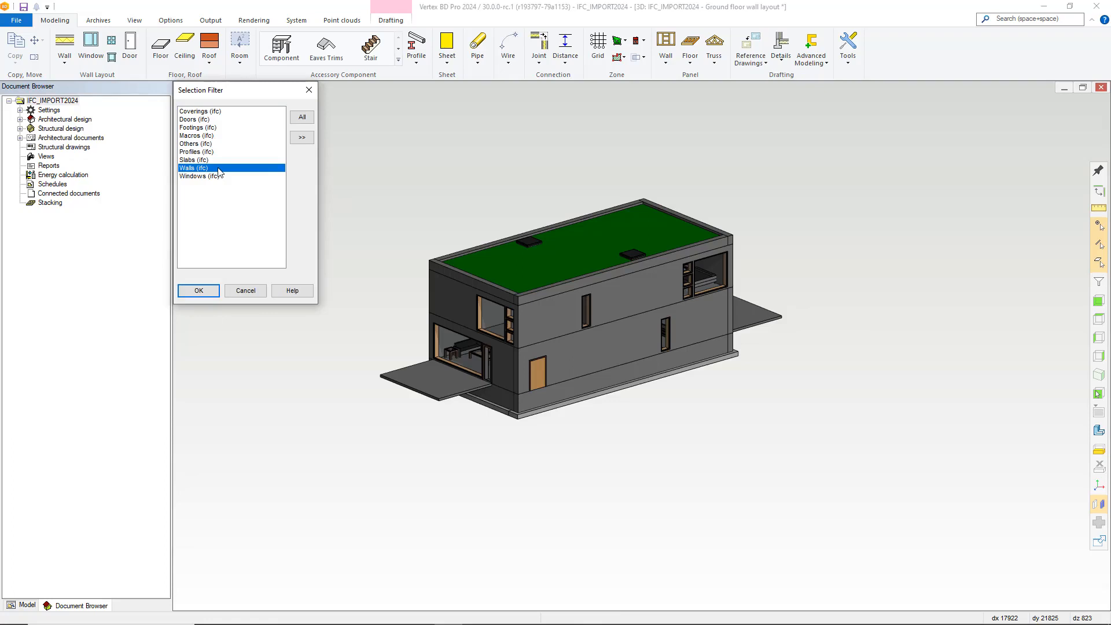
left_click(199, 291)
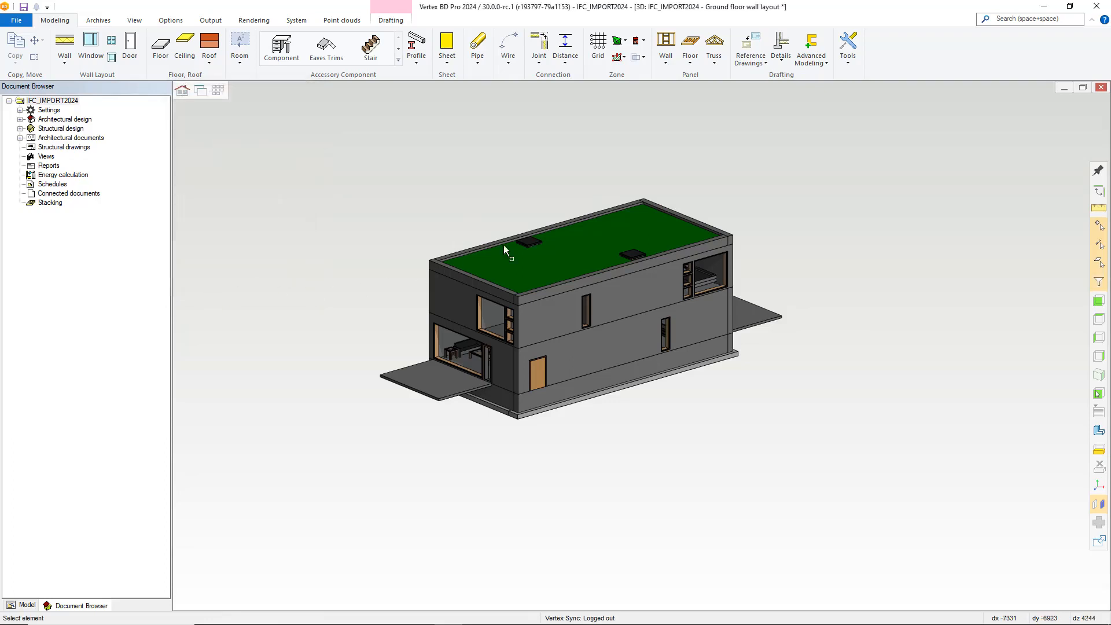
left_click(616, 307)
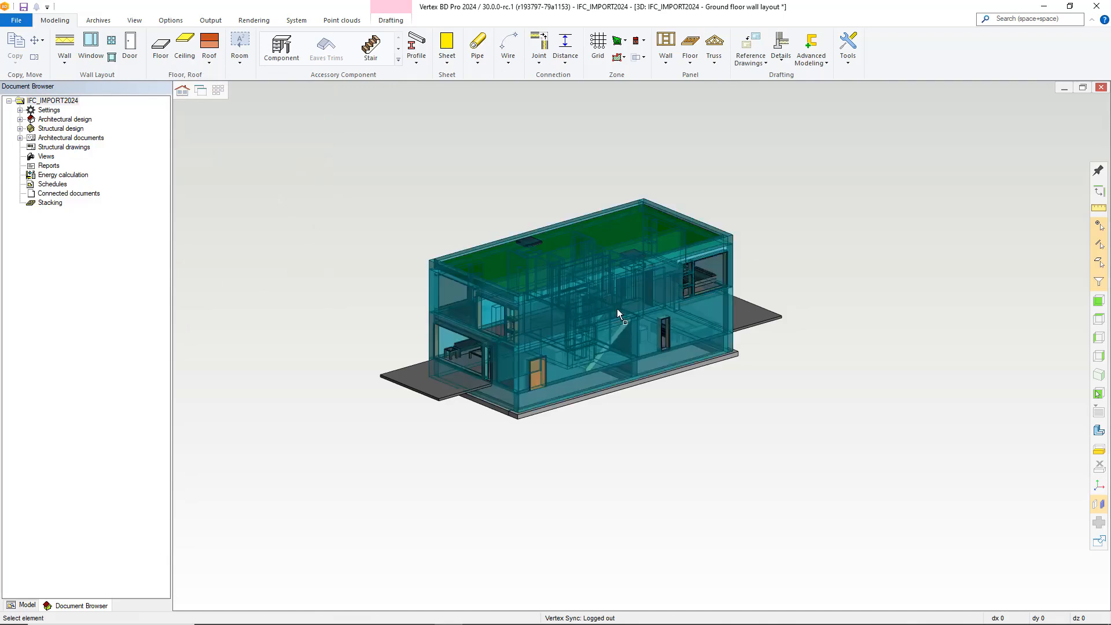
Set the selected walls visible in the ground, 1st and 2nd floor wall framing models and view the walls there
right_click(755, 176)
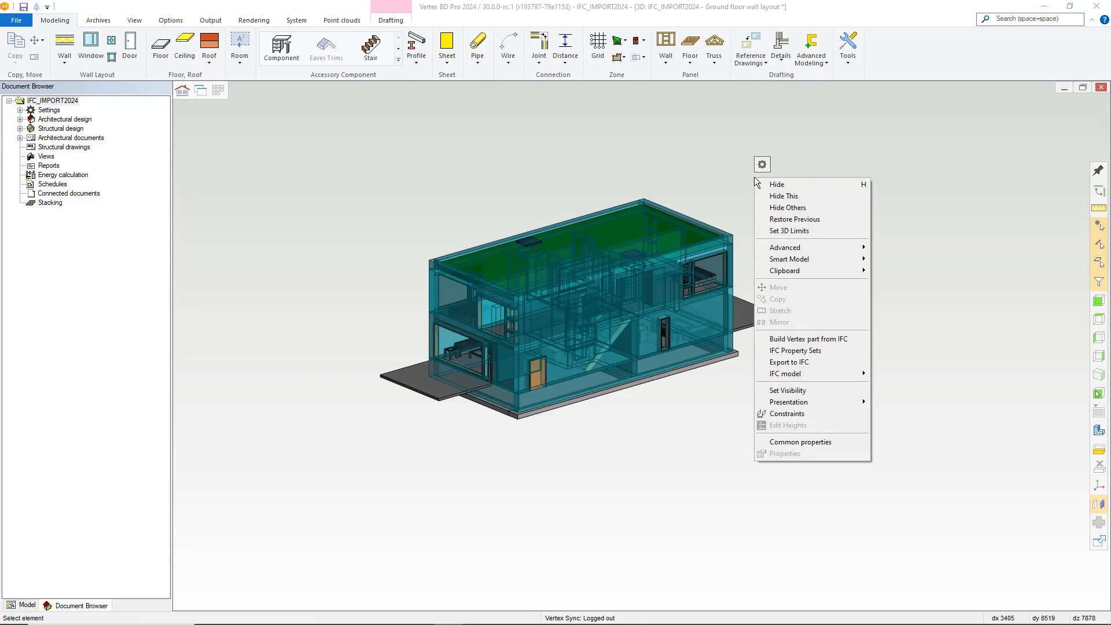
left_click(792, 391)
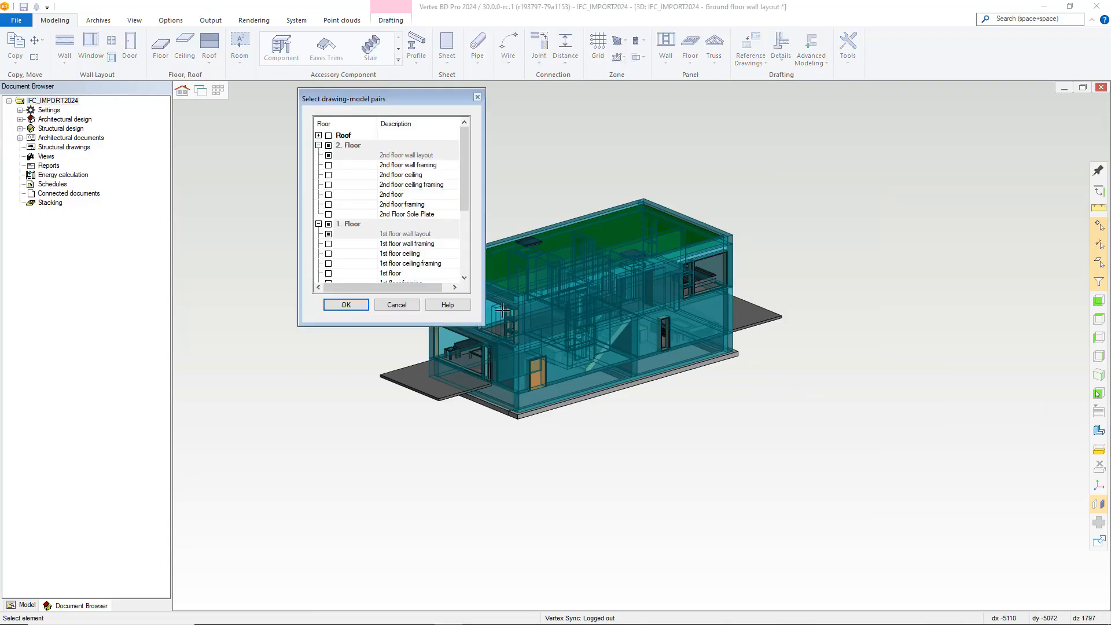
mouse_move(483, 325)
left_mouse_down()
mouse_move(663, 443)
mouse_move(711, 458)
left_mouse_up()
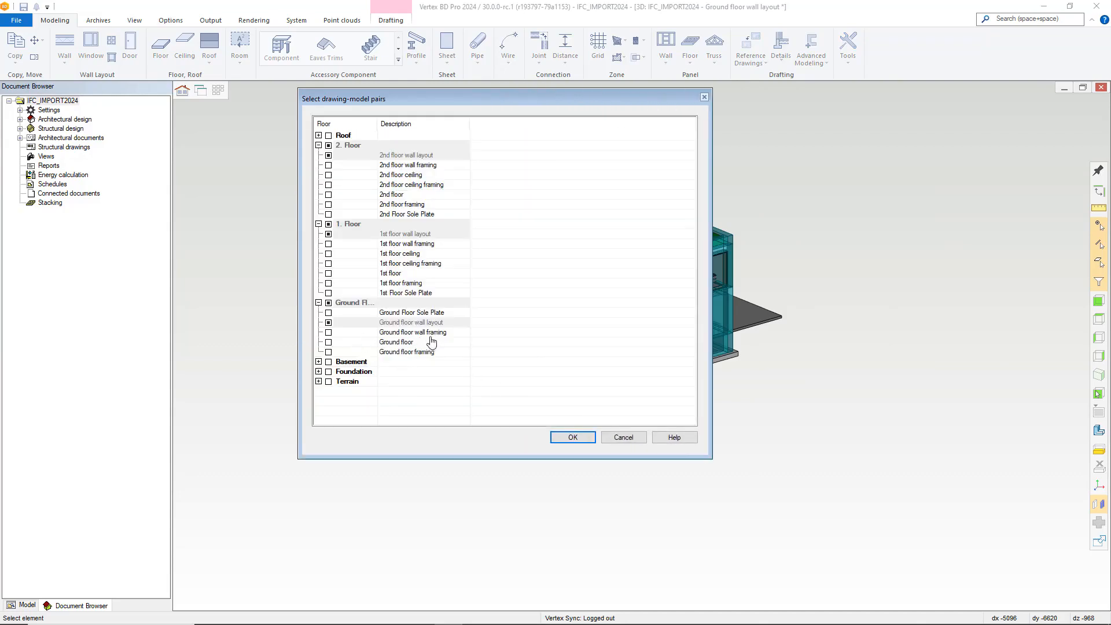
left_click(329, 333)
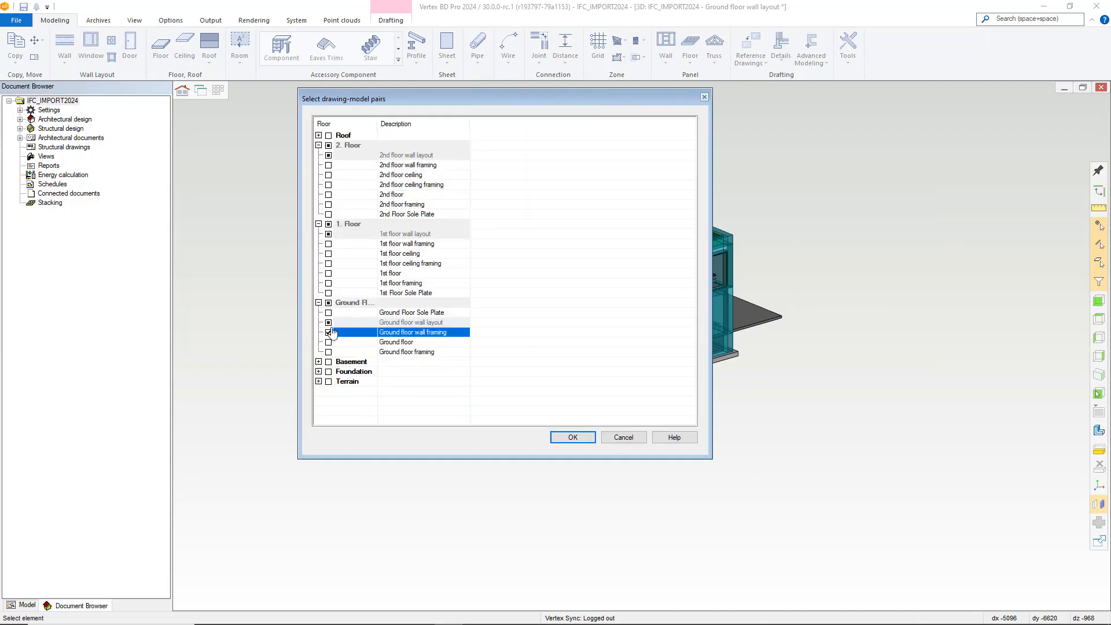
left_click(329, 243)
left_click(328, 165)
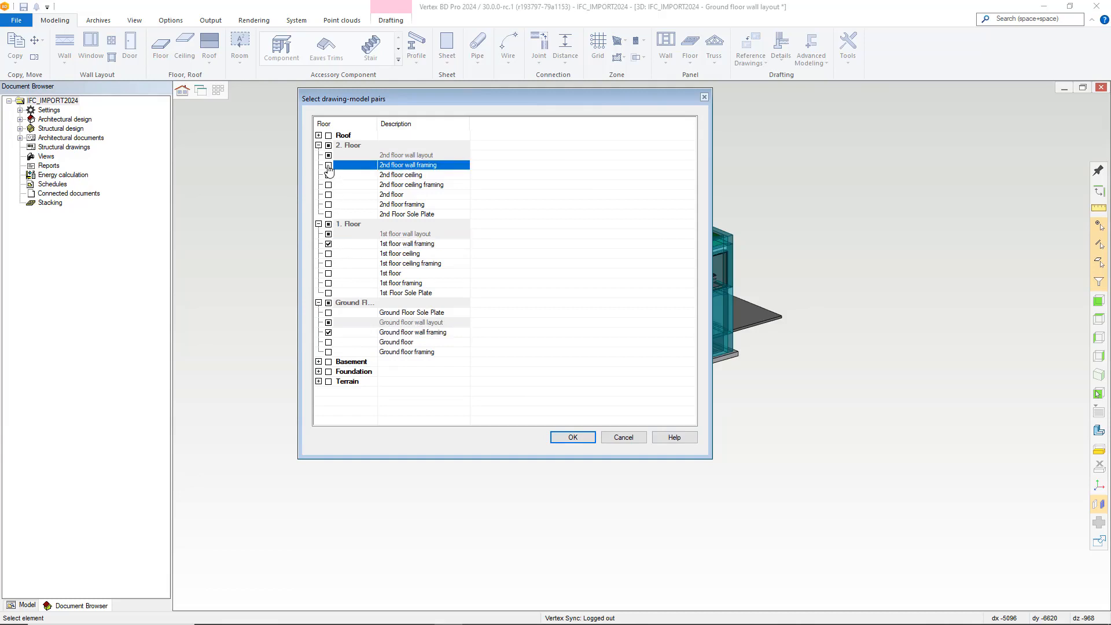
left_click(572, 437)
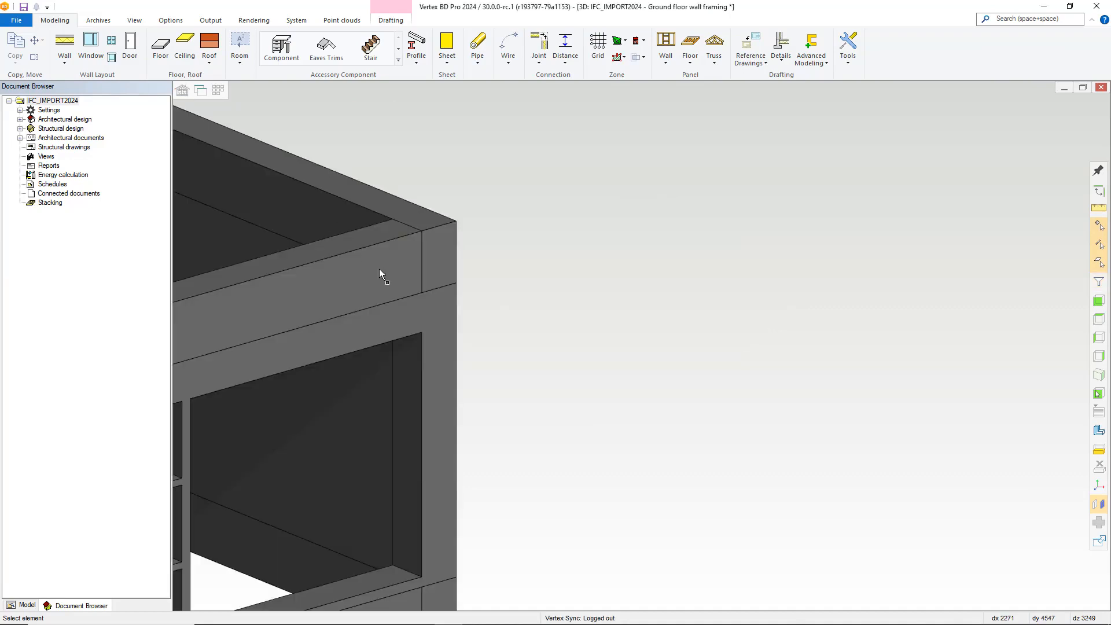
middle_click(379, 268)
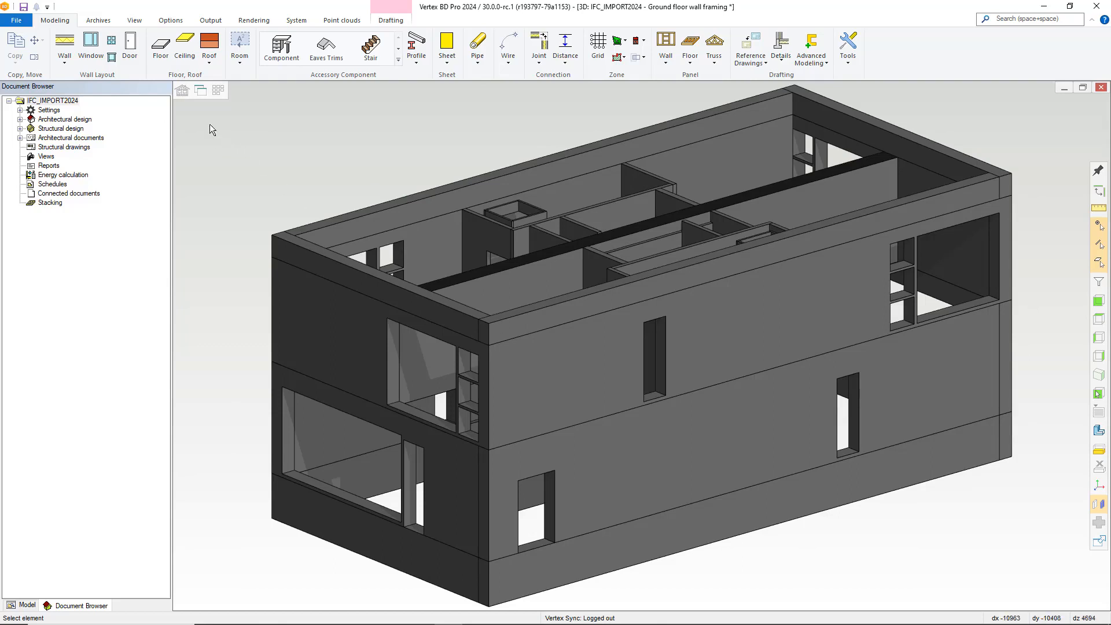
Return to the ground floor wall layout model and select the entire imported IFC model through one of its walls
left_click(184, 92)
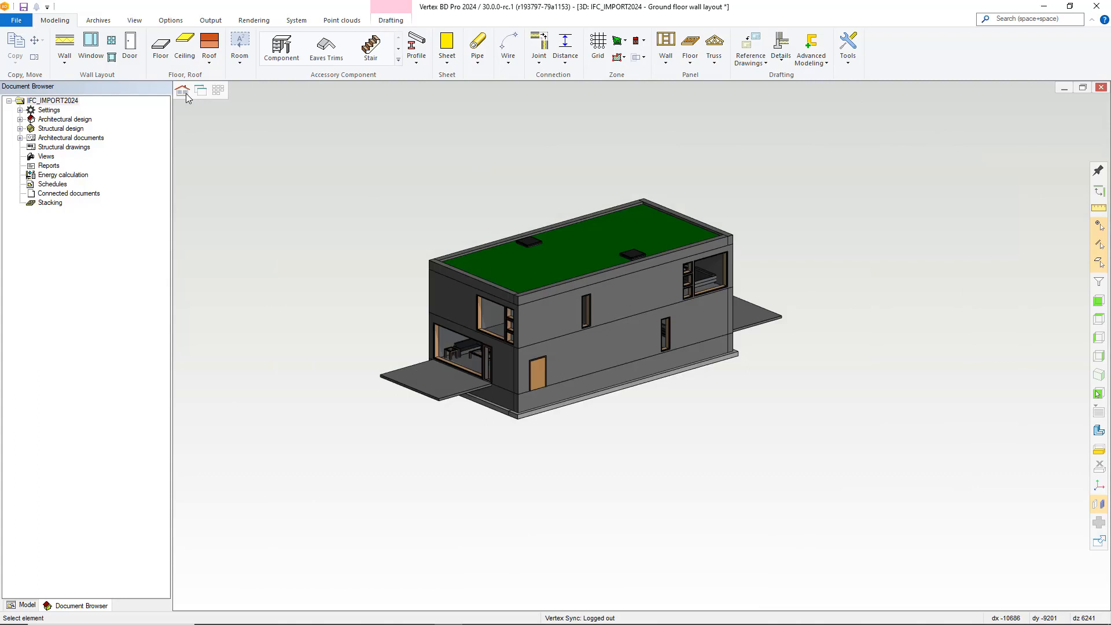
left_click(689, 290)
right_click(758, 156)
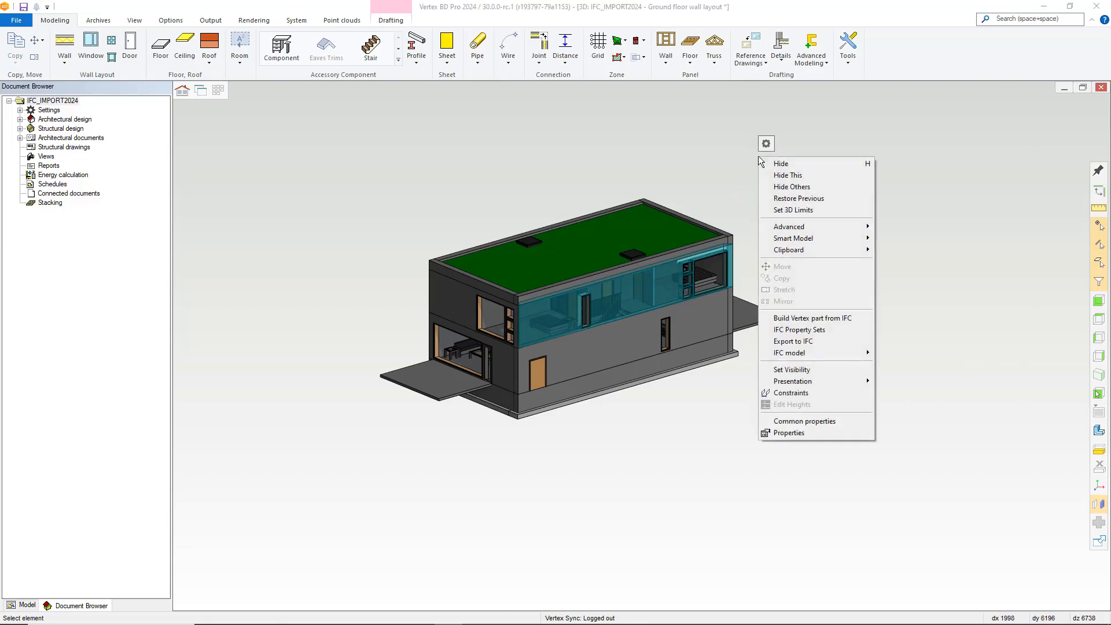
mouse_move(808, 354)
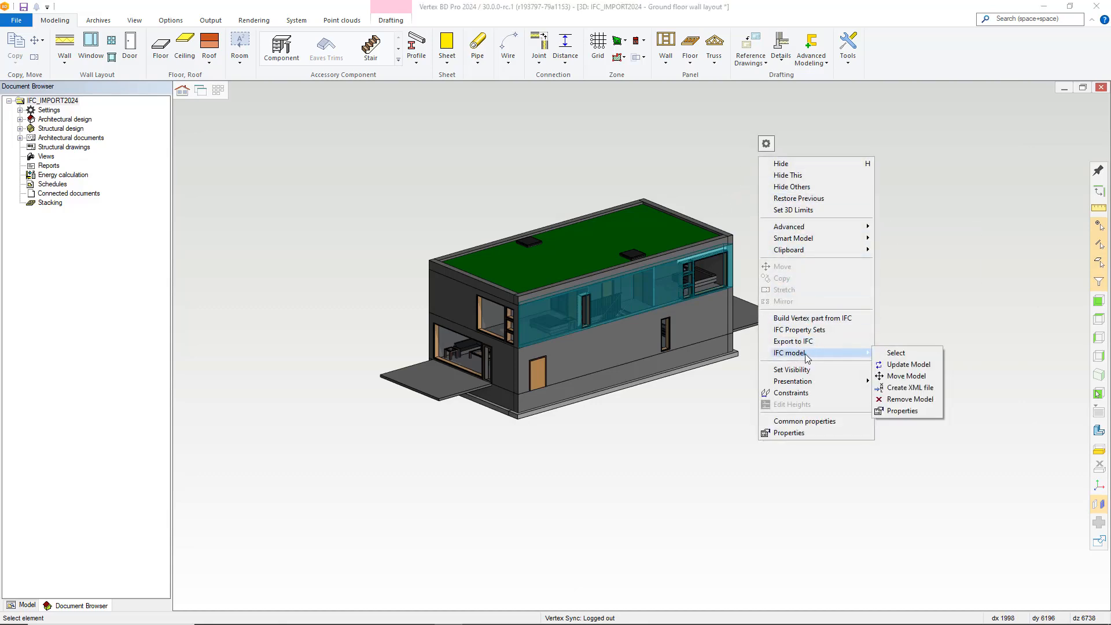
left_click(895, 353)
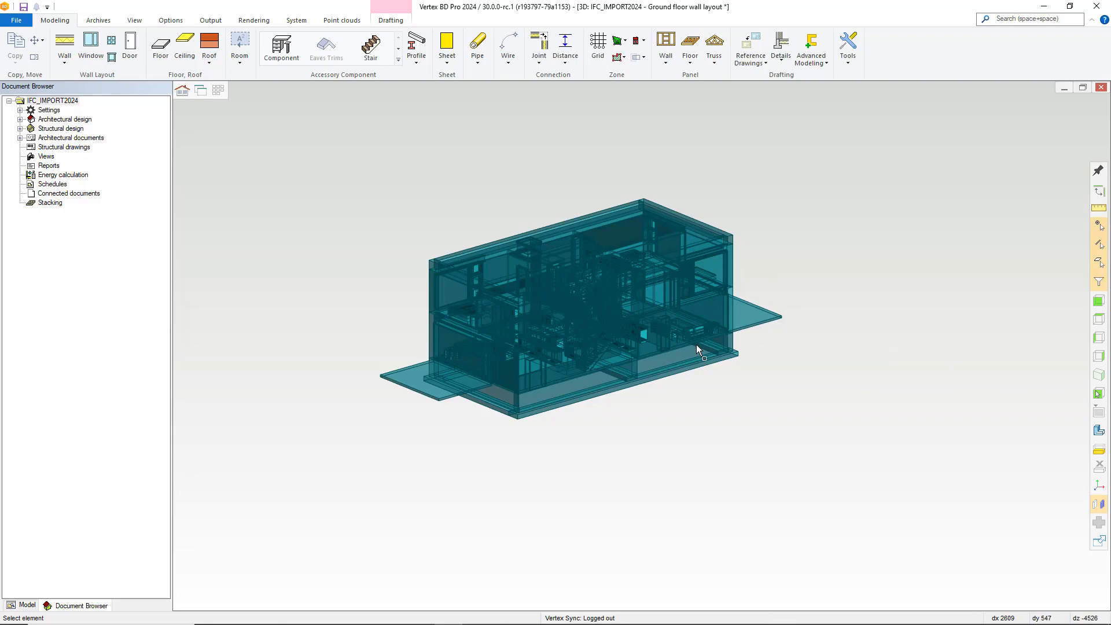
Allow deleting individual IFC objects in the properties of the imported IFC model
right_click(729, 276)
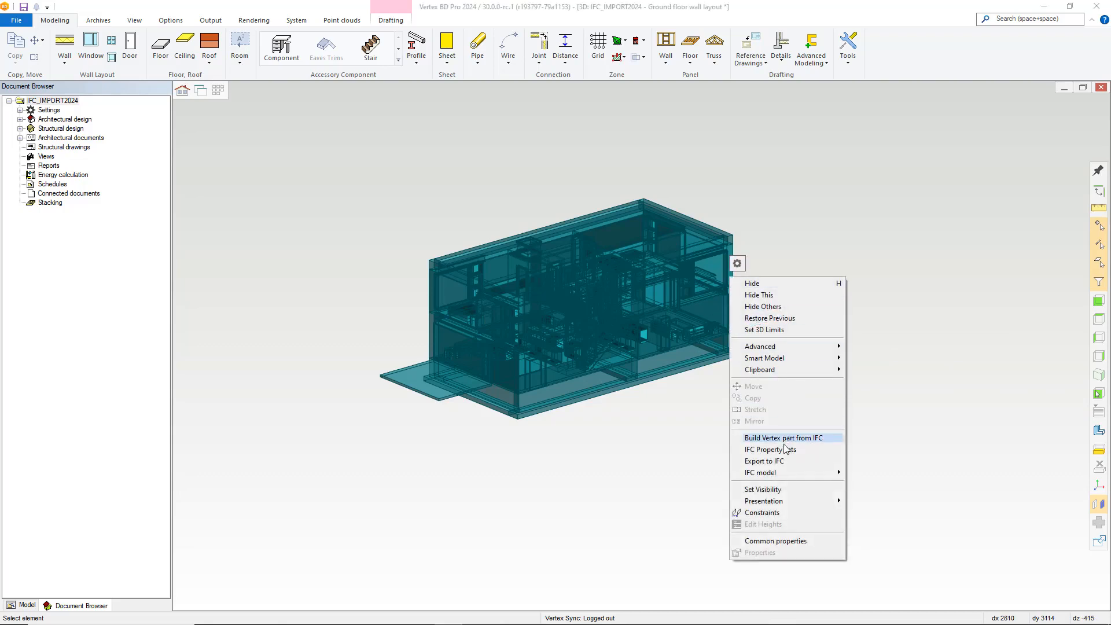
mouse_move(794, 470)
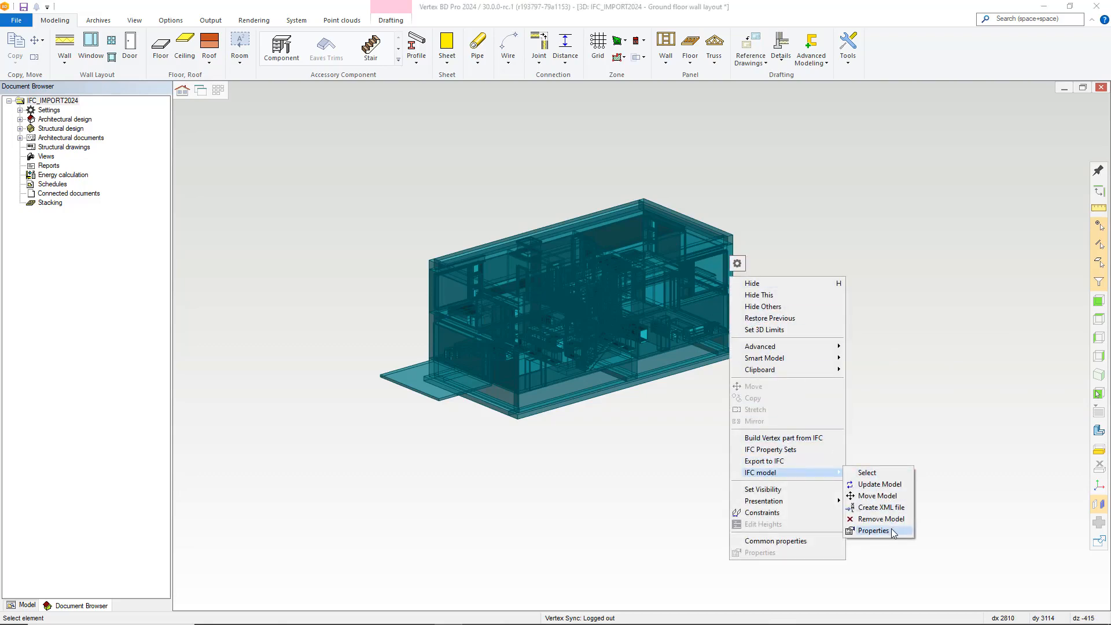
left_click(873, 531)
left_click_drag(442, 106, 892, 126)
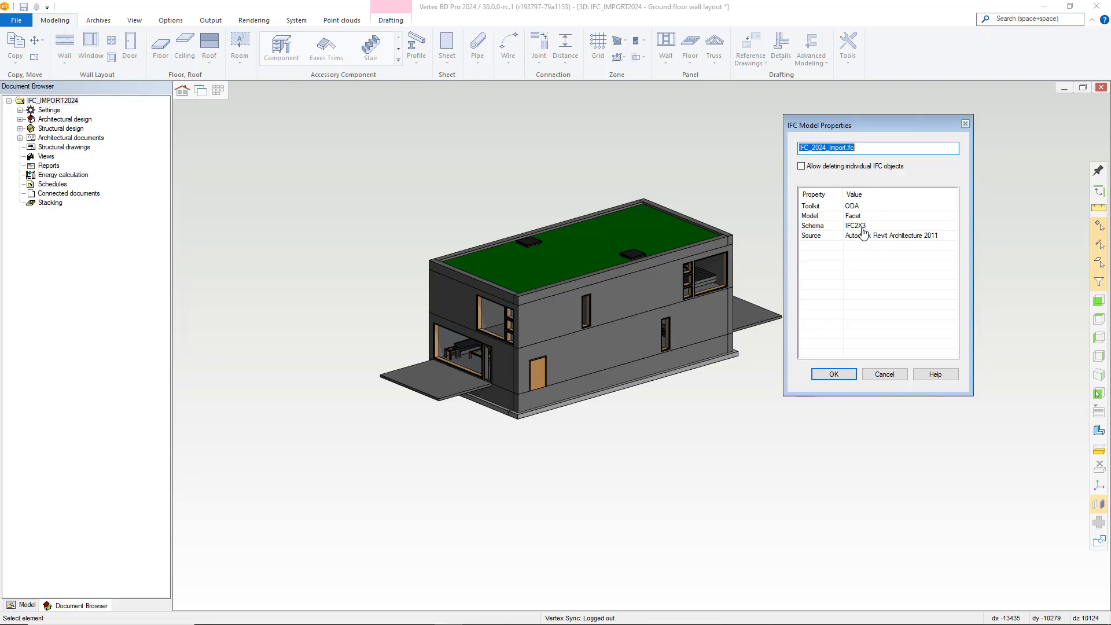
left_click(802, 167)
left_click(833, 374)
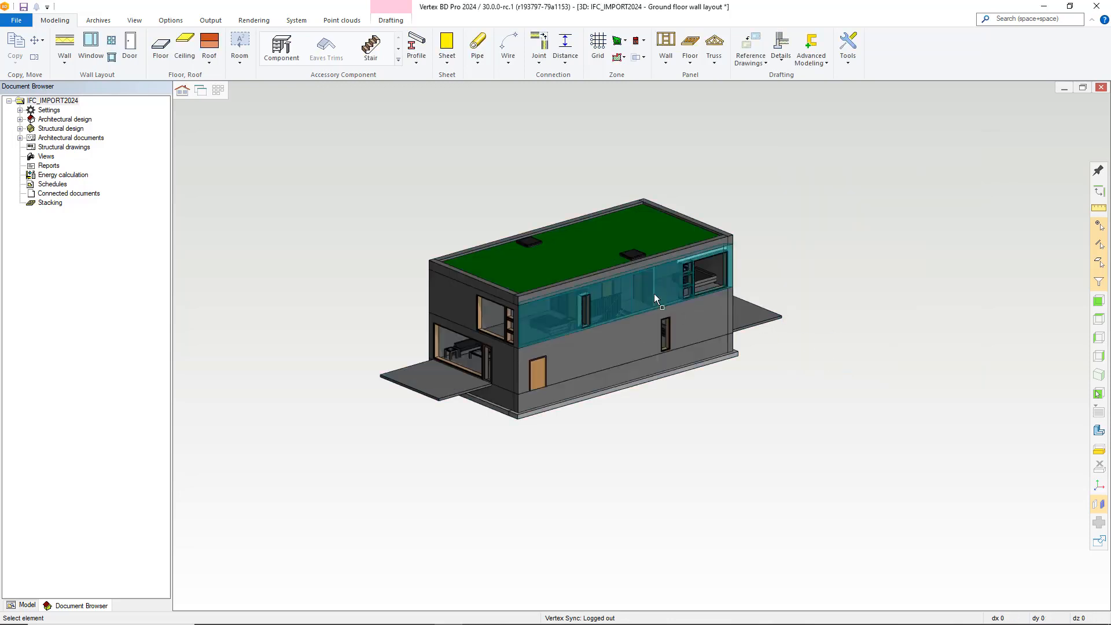
Delete the long front walls on both floors, the upper end wall and the foundation wall from the imported house
key("Delete")
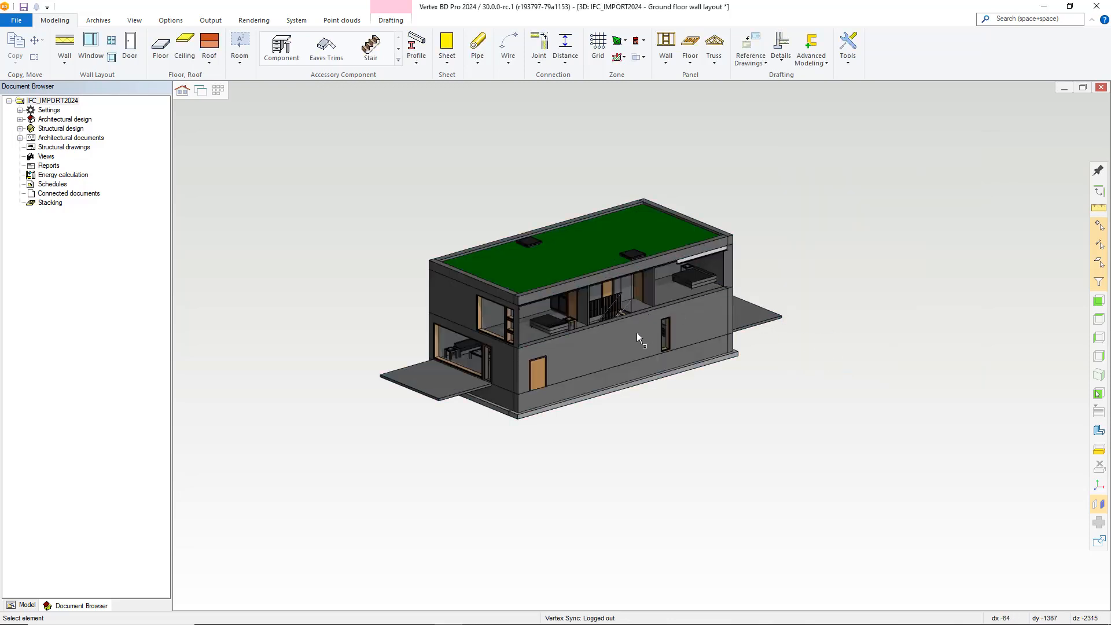
left_click(660, 328)
key("Delete")
left_click(462, 301)
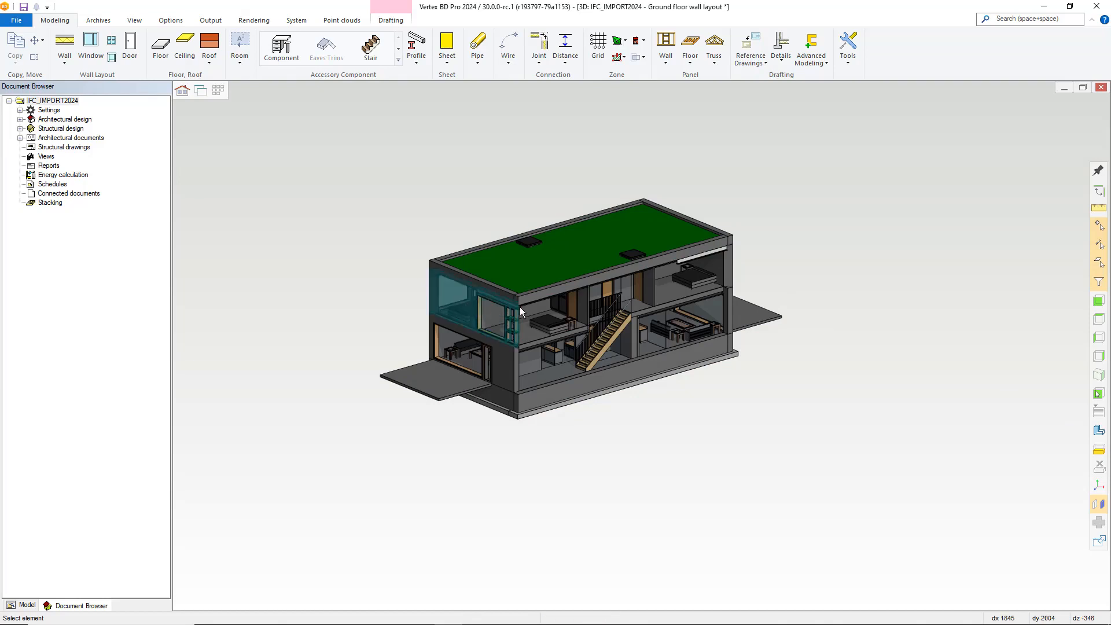
key("Delete")
left_click(617, 370)
key("Delete")
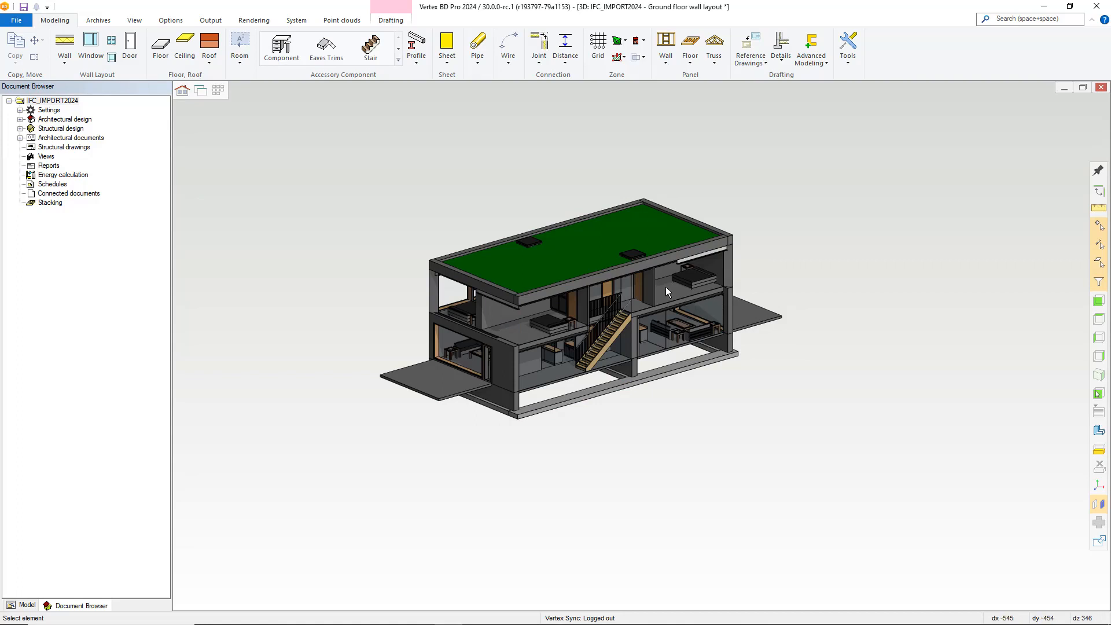
Disallow deleting individual IFC objects again in the IFC model's properties
left_click(612, 268)
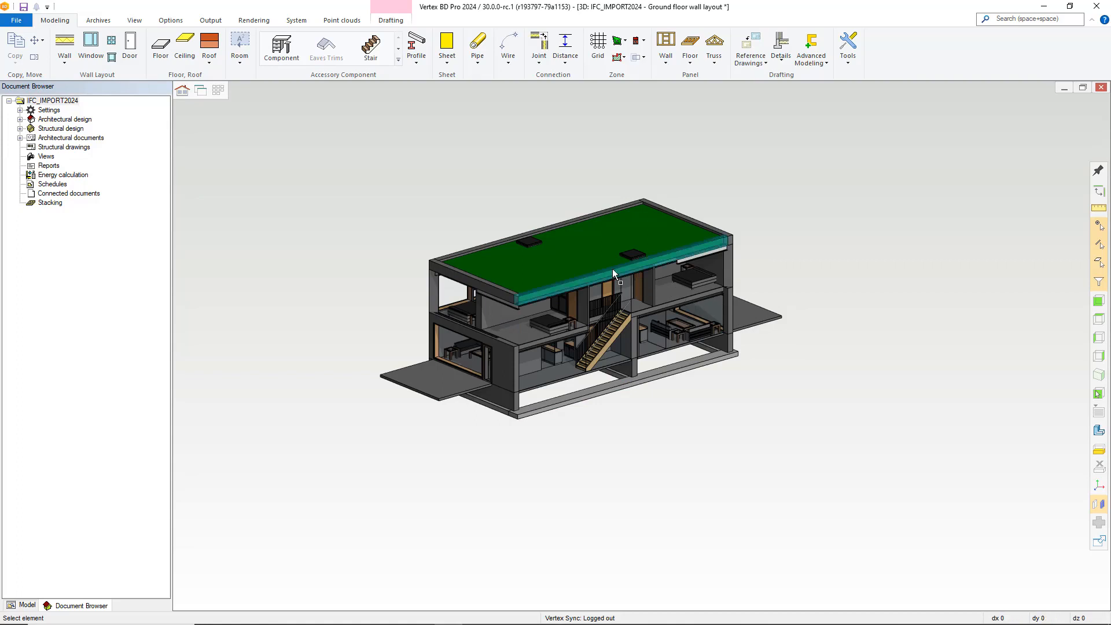
right_click(612, 268)
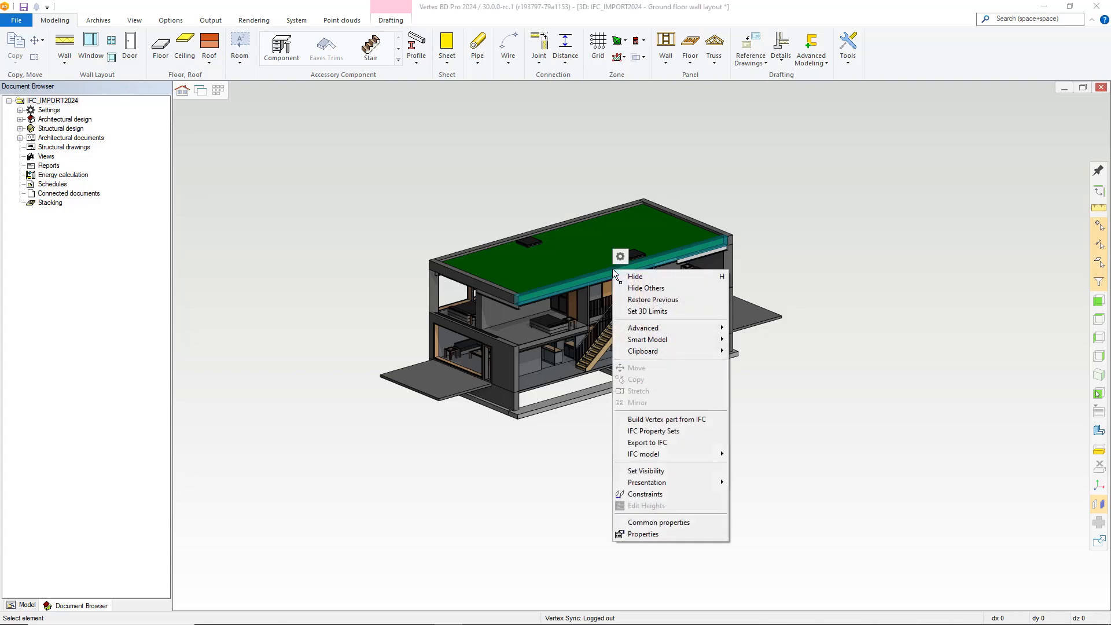
mouse_move(686, 452)
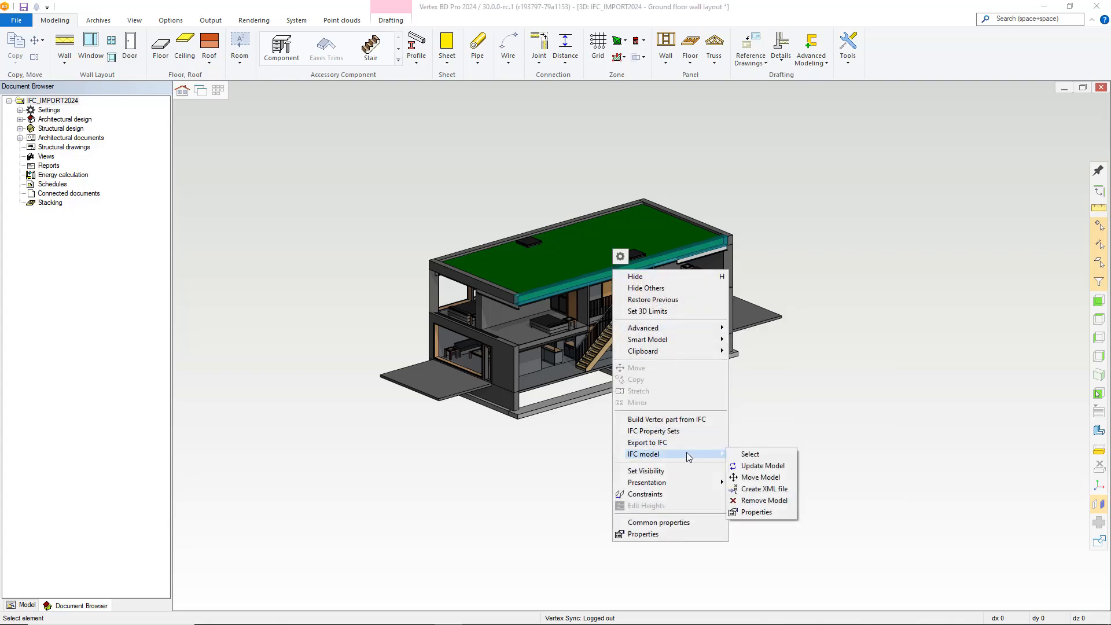
left_click(757, 512)
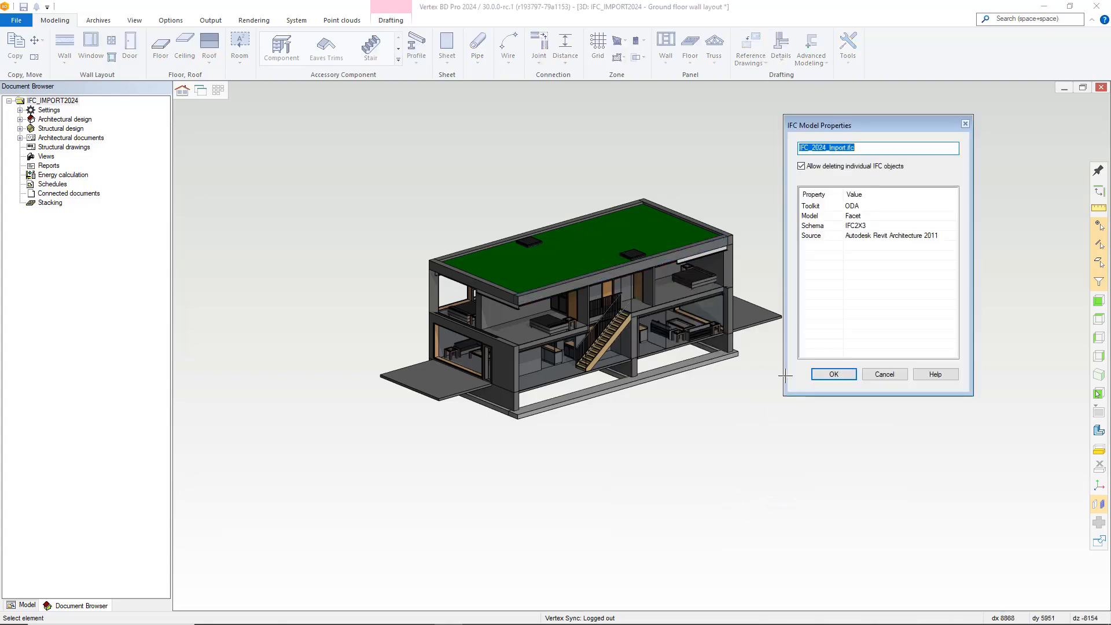
left_click(837, 374)
left_click(808, 245)
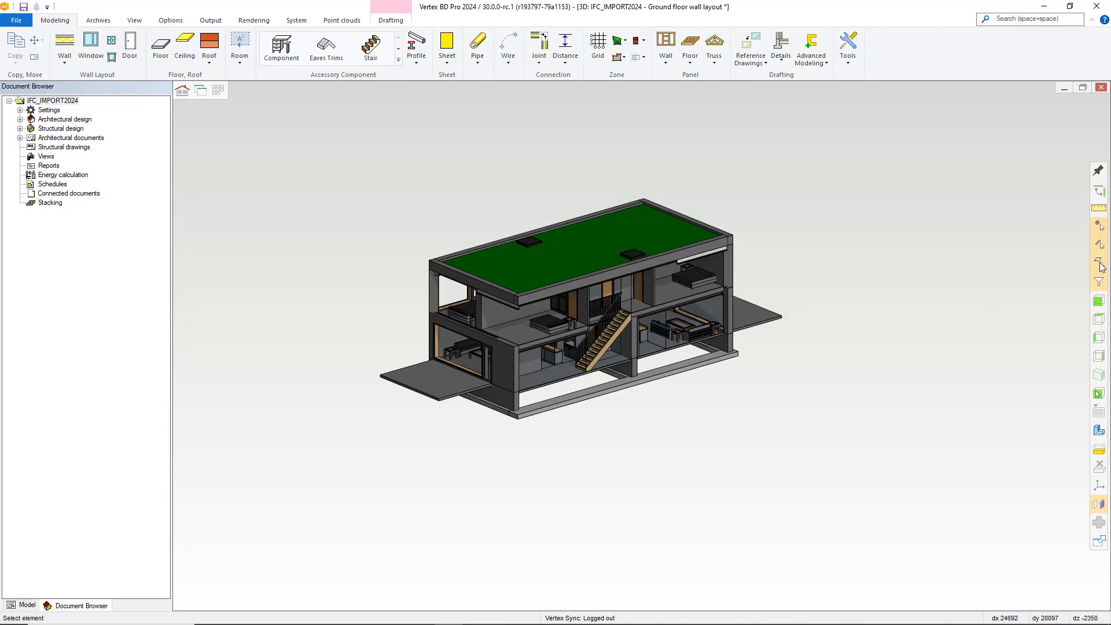
Reset the selection filter to include all IFC object types
left_click(1099, 284)
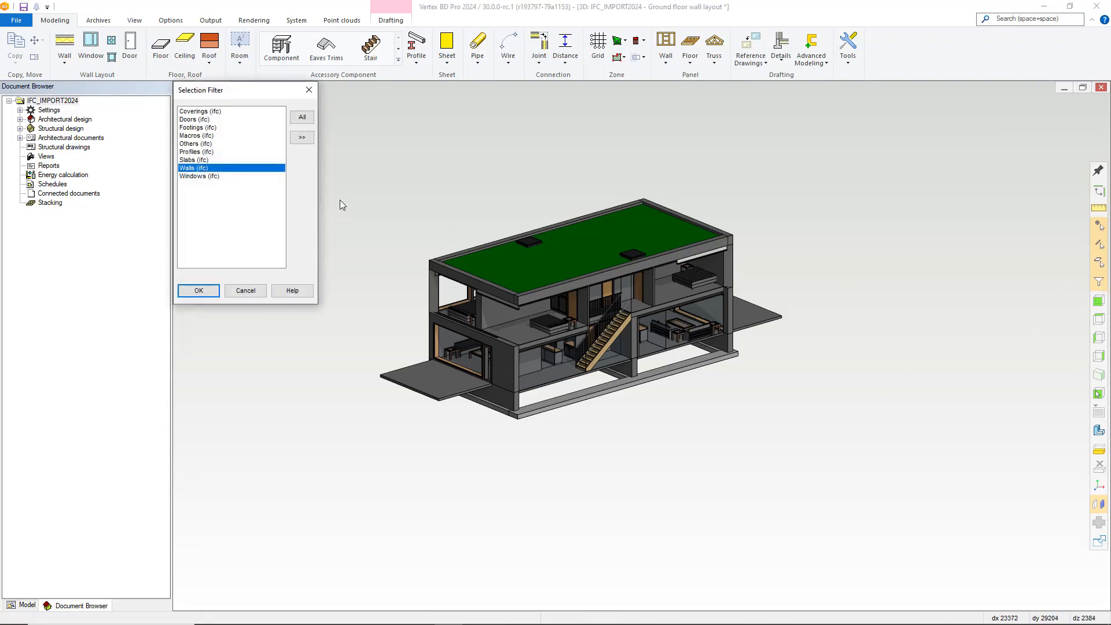
left_click(301, 116)
left_click(200, 290)
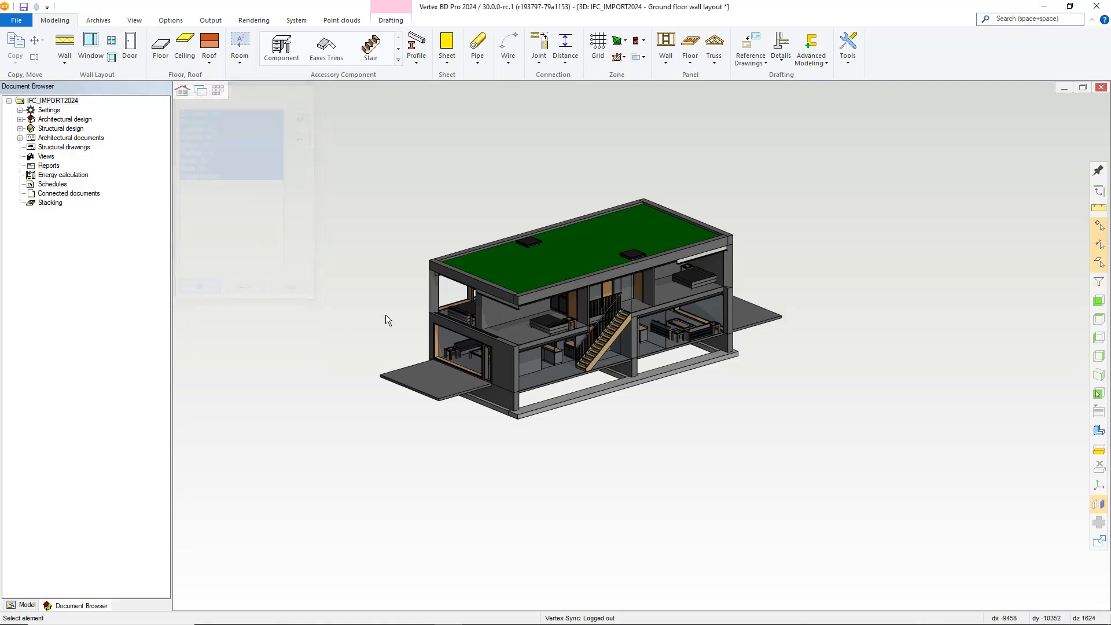
Try to delete the parapet wall along the front roof edge with individual deletion disallowed
left_click(606, 275)
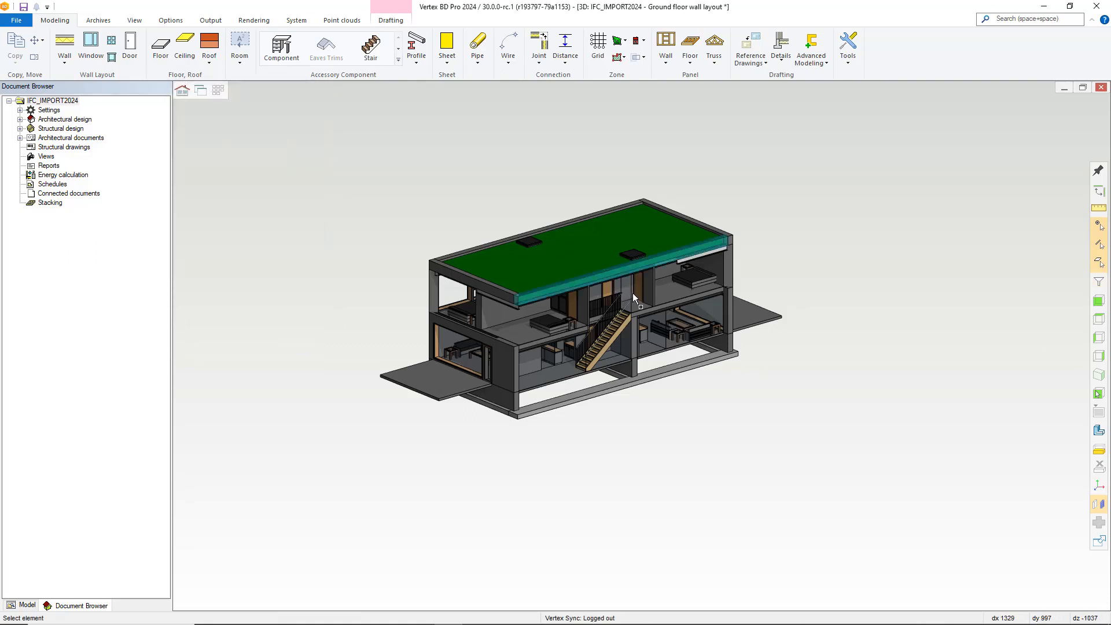
key("Delete")
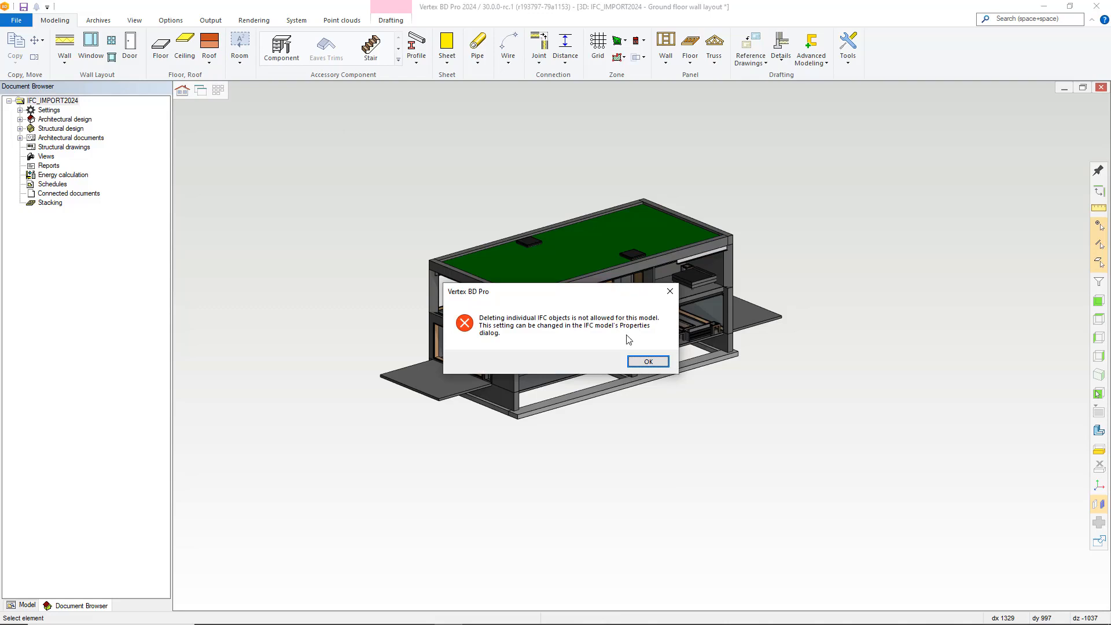
left_click_drag(580, 297, 409, 150)
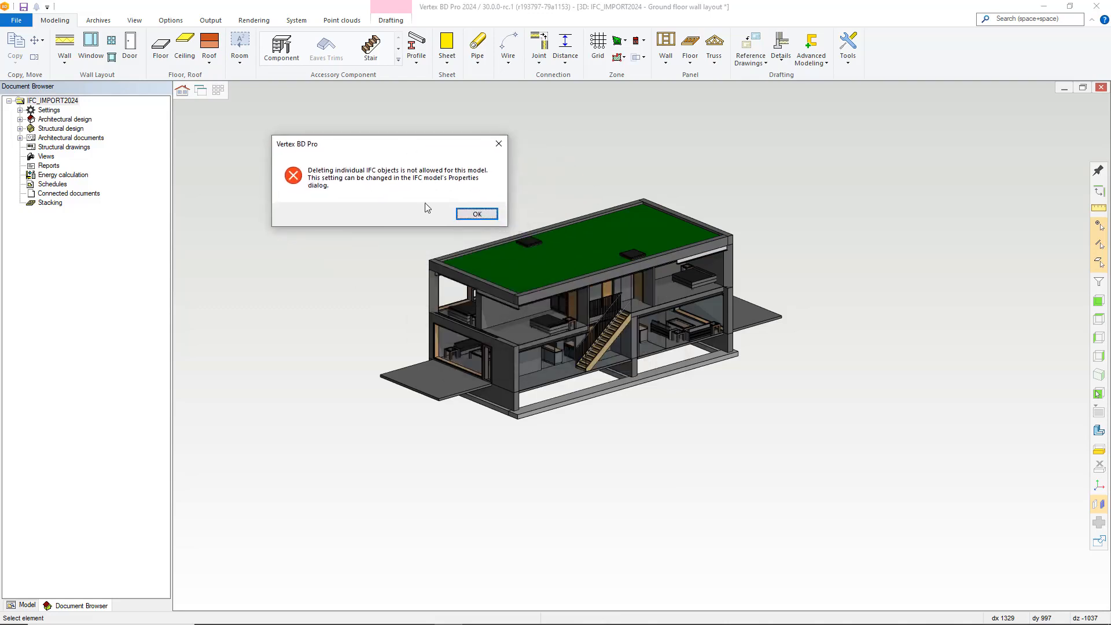
left_click(475, 215)
Start moving the whole IFC model, using the lower front corner of its foundation as the reference point
left_click(608, 245)
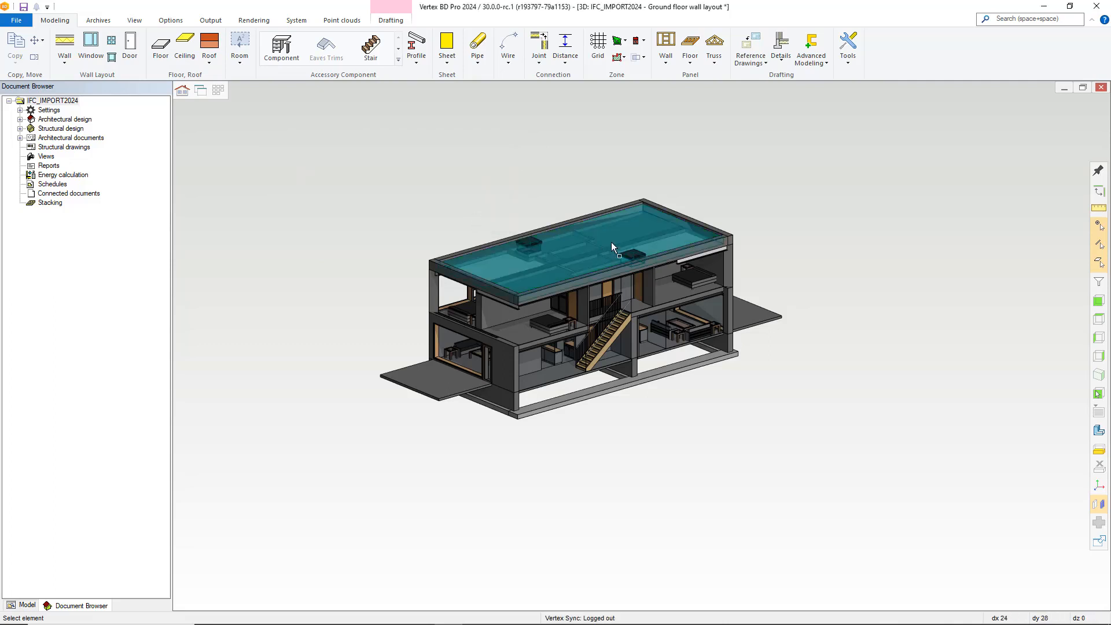
right_click(713, 182)
mouse_move(769, 379)
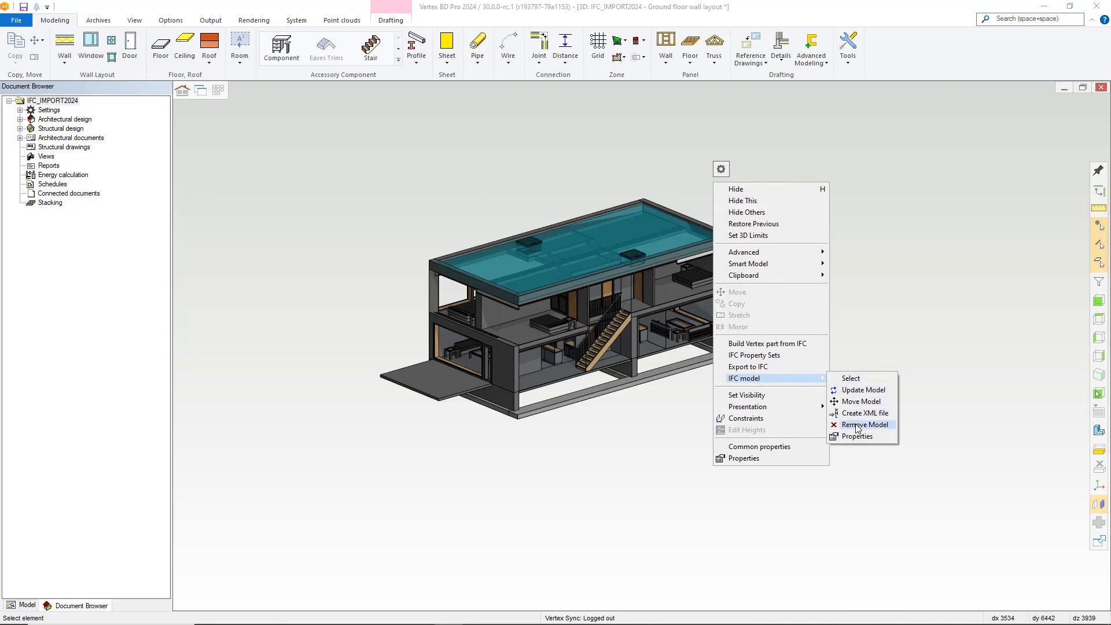
left_click(859, 401)
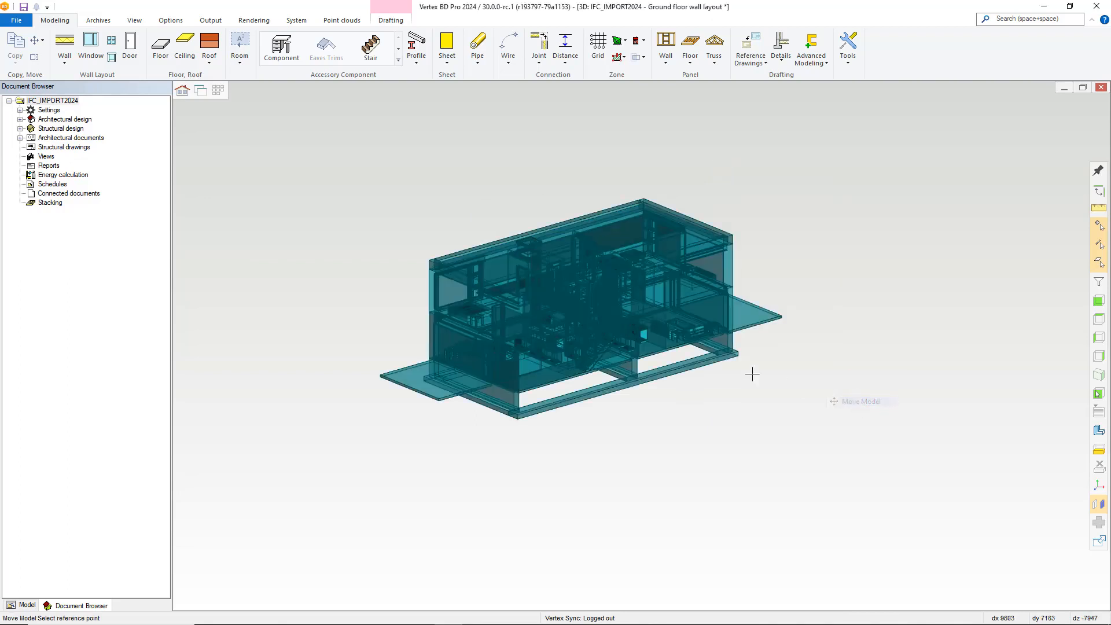
left_click(517, 416)
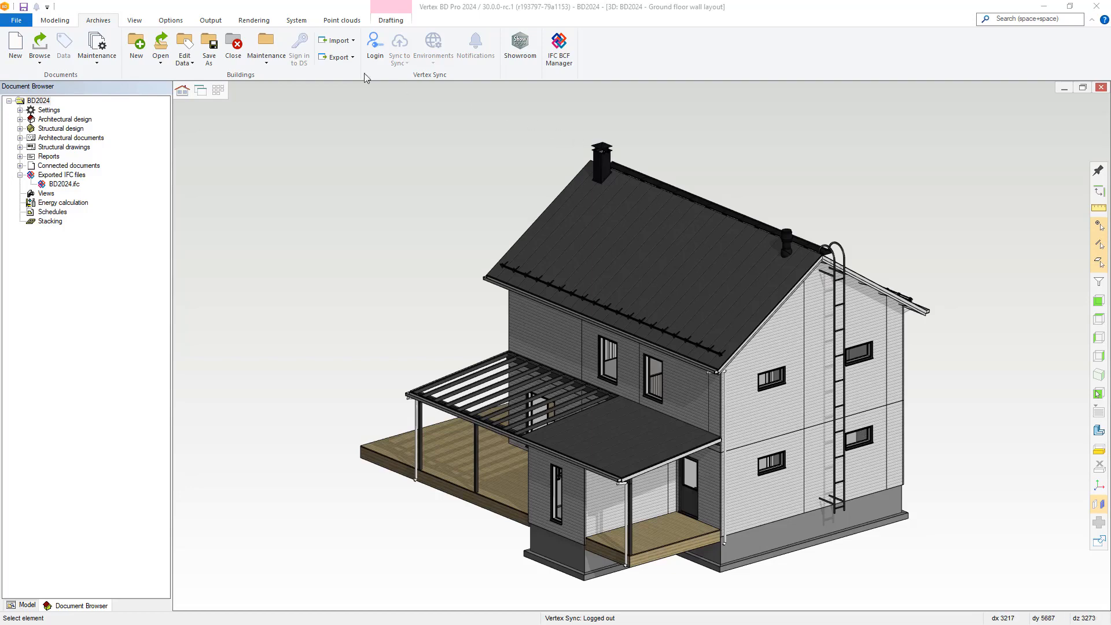
Create a new BIM Collaboration Format file for the BD2024 building with the project name BD2024FromBD
left_click(558, 49)
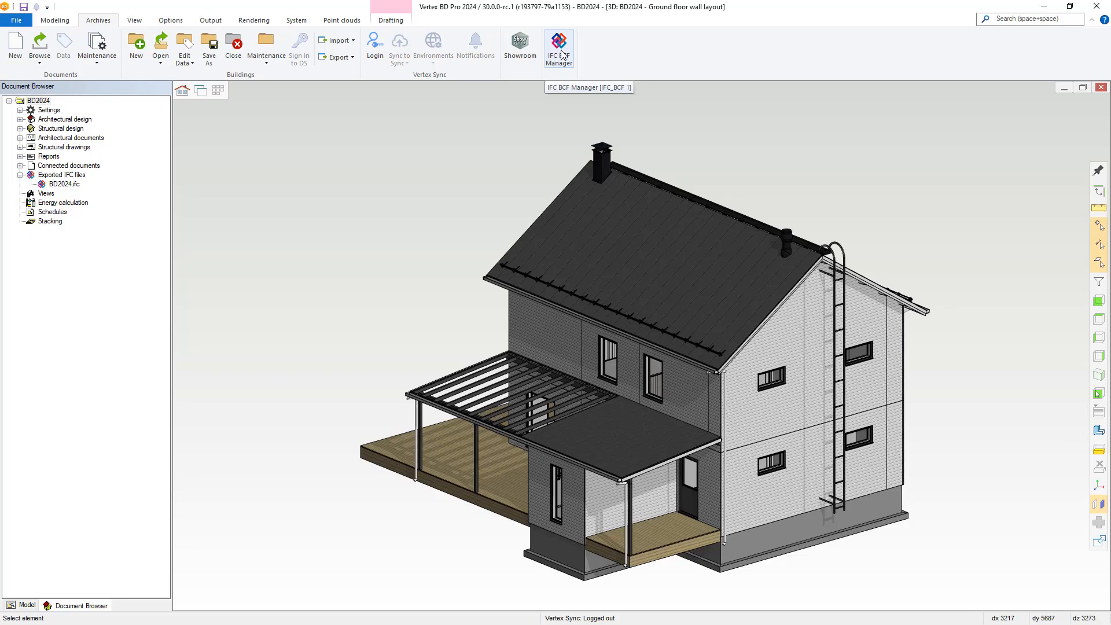
left_click_drag(217, 112, 406, 105)
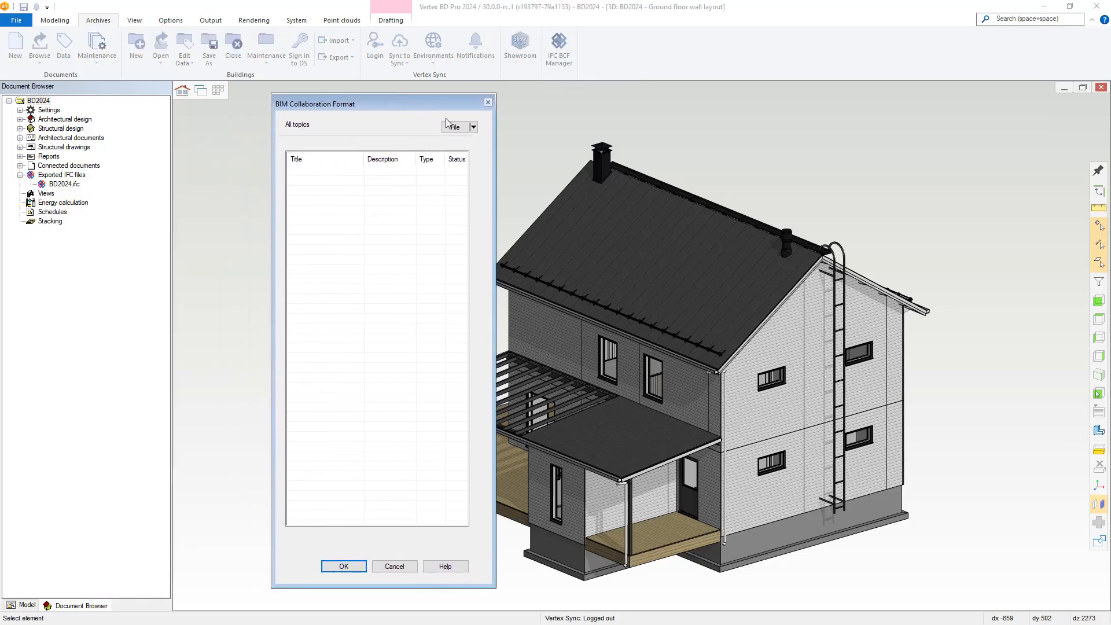
left_click(473, 128)
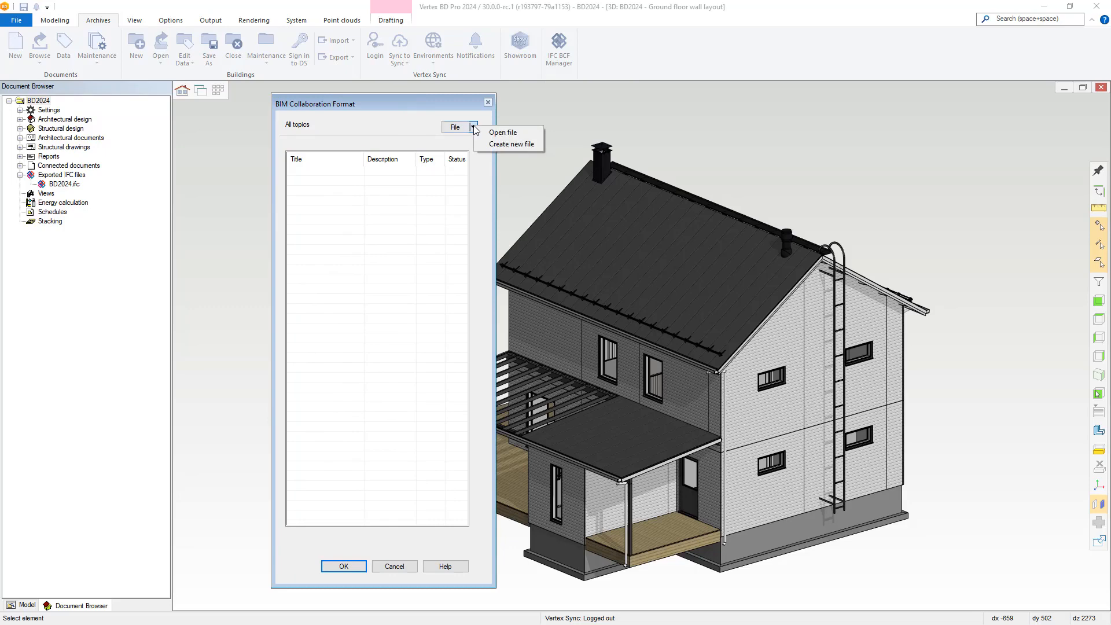
left_click(515, 145)
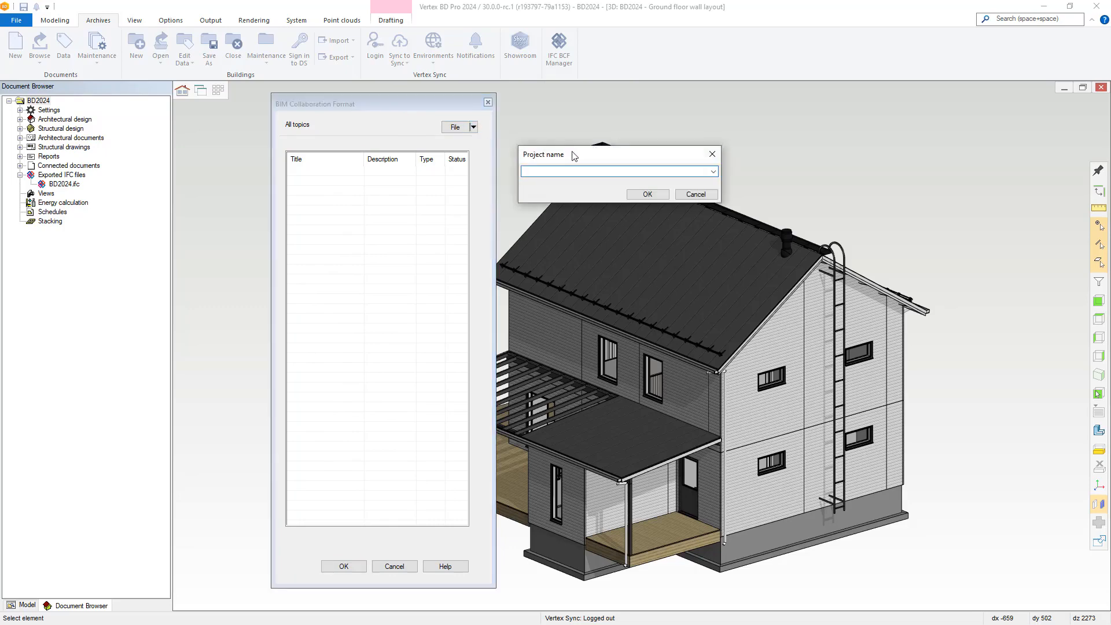
type("B")
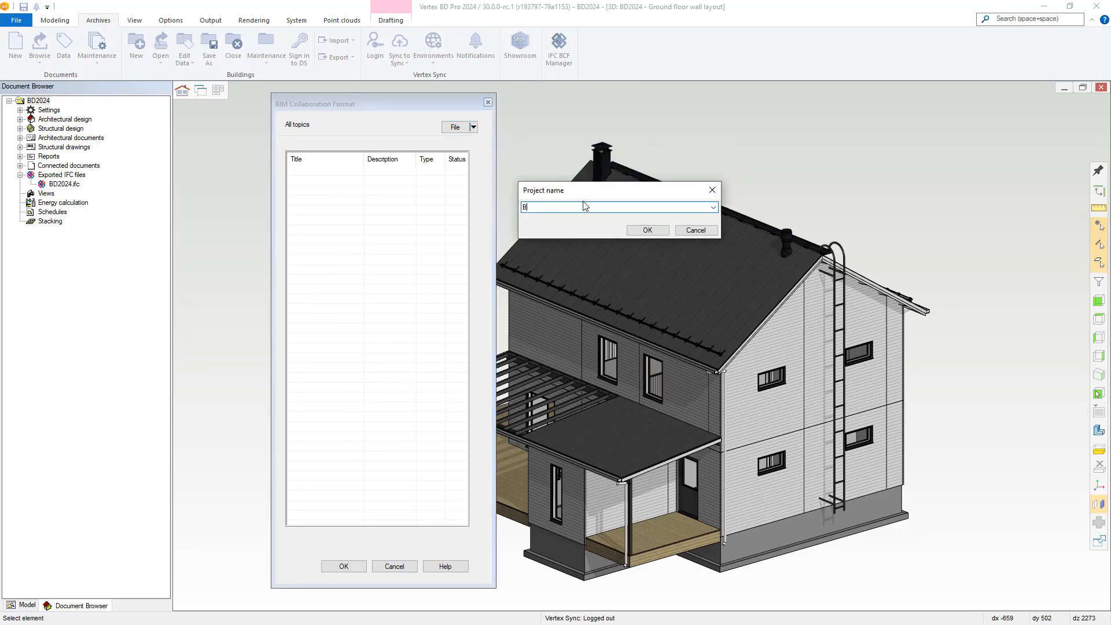
type("D2024FromBD")
left_click(646, 230)
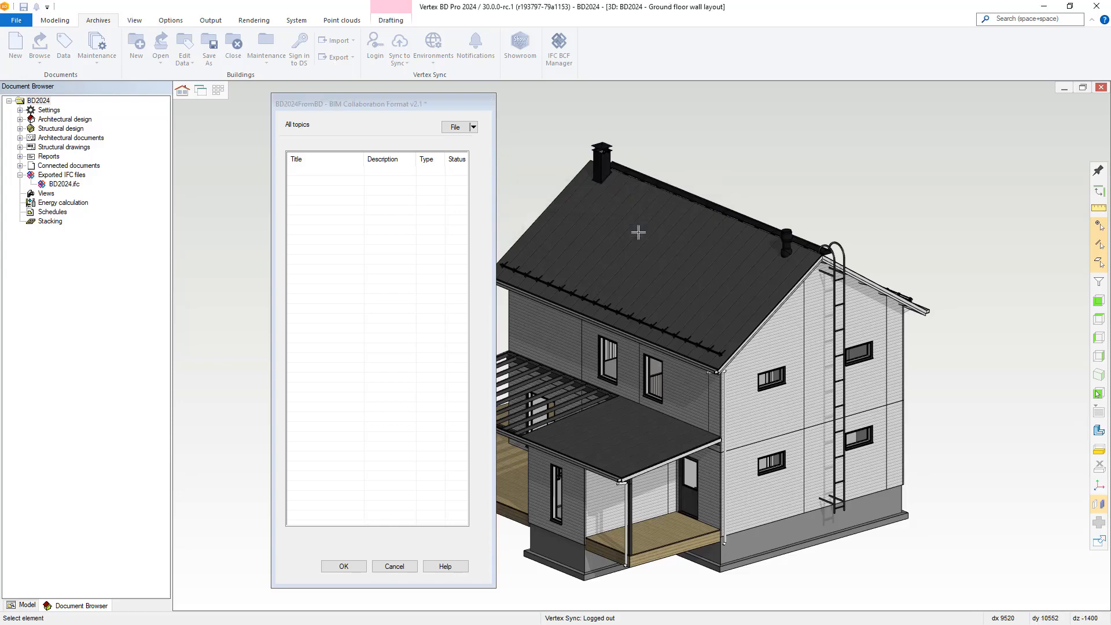
Widen the BIM Collaboration Format dialog and add a new topic titled "Roof color"
left_click(294, 109)
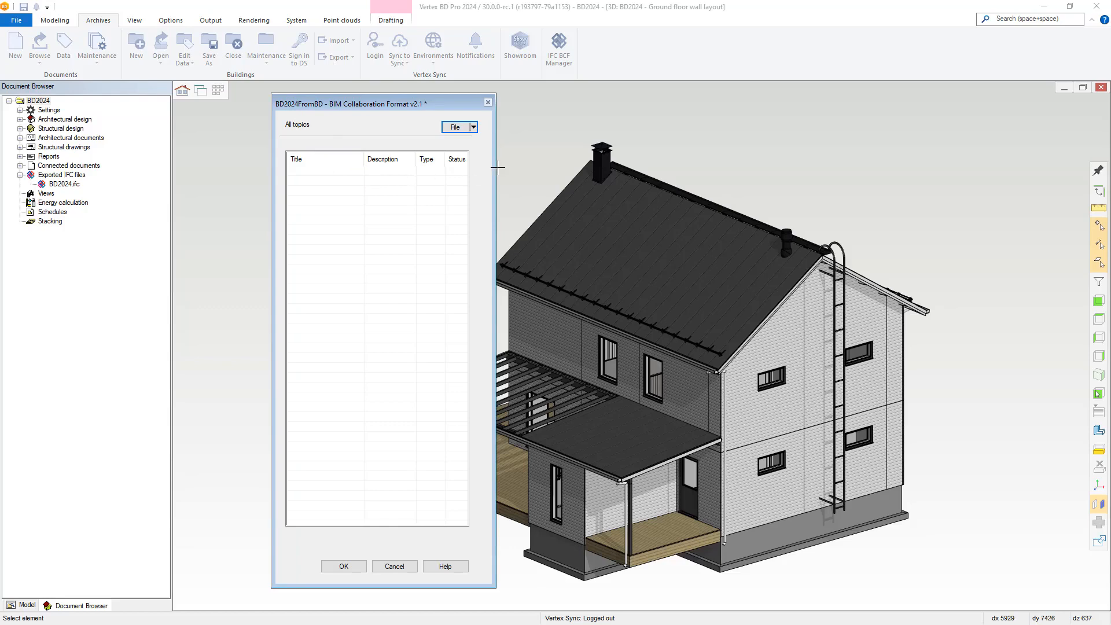
left_click_drag(496, 167, 508, 168)
right_click(412, 167)
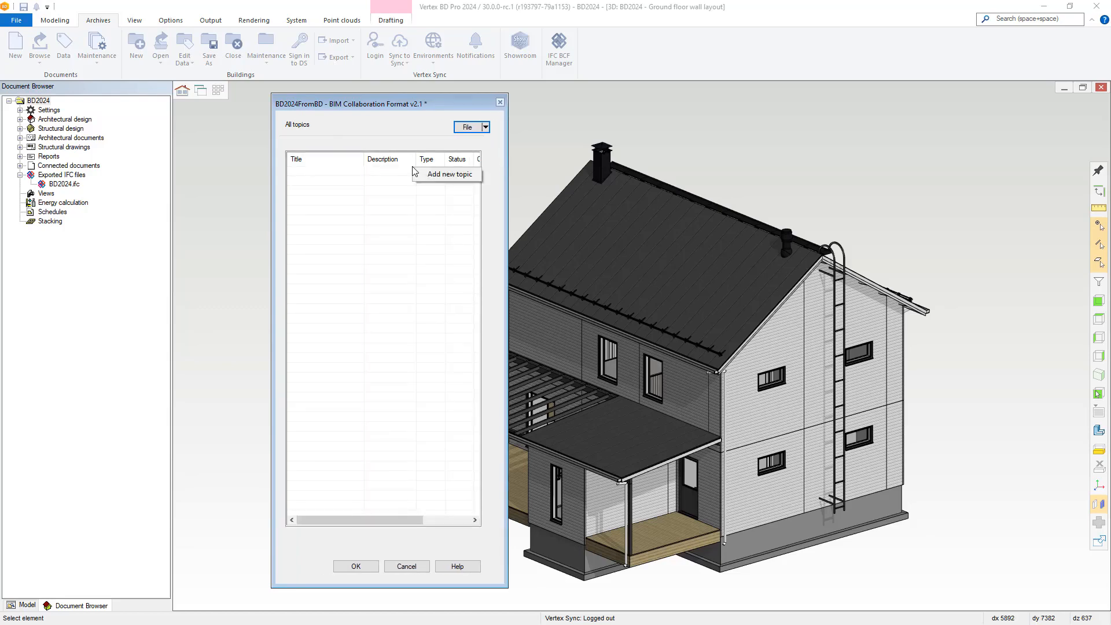
left_click(437, 174)
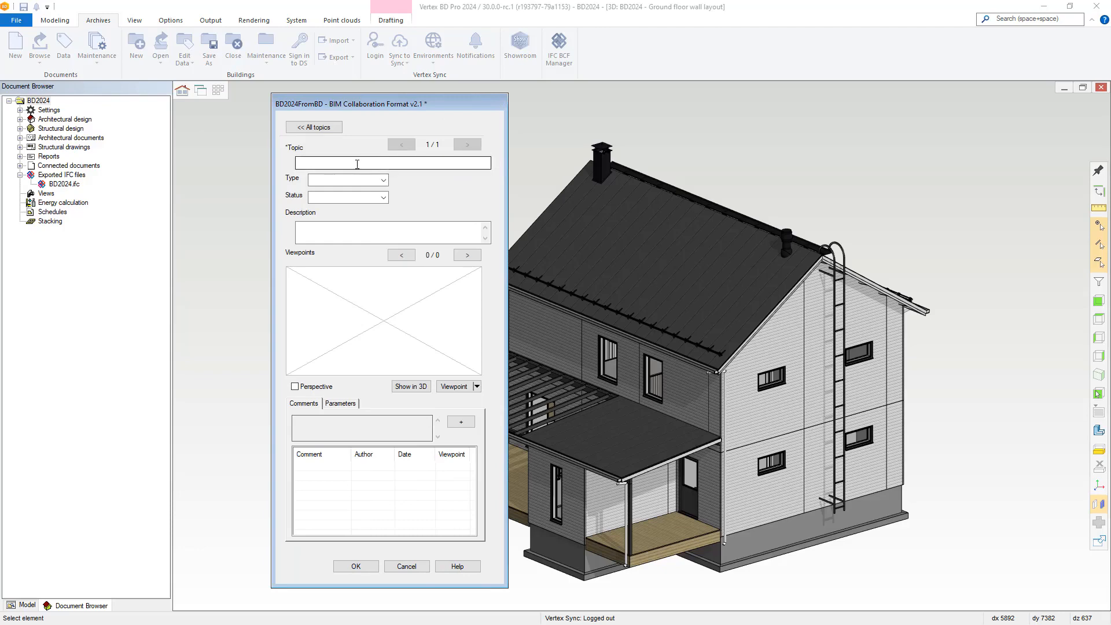
type("R")
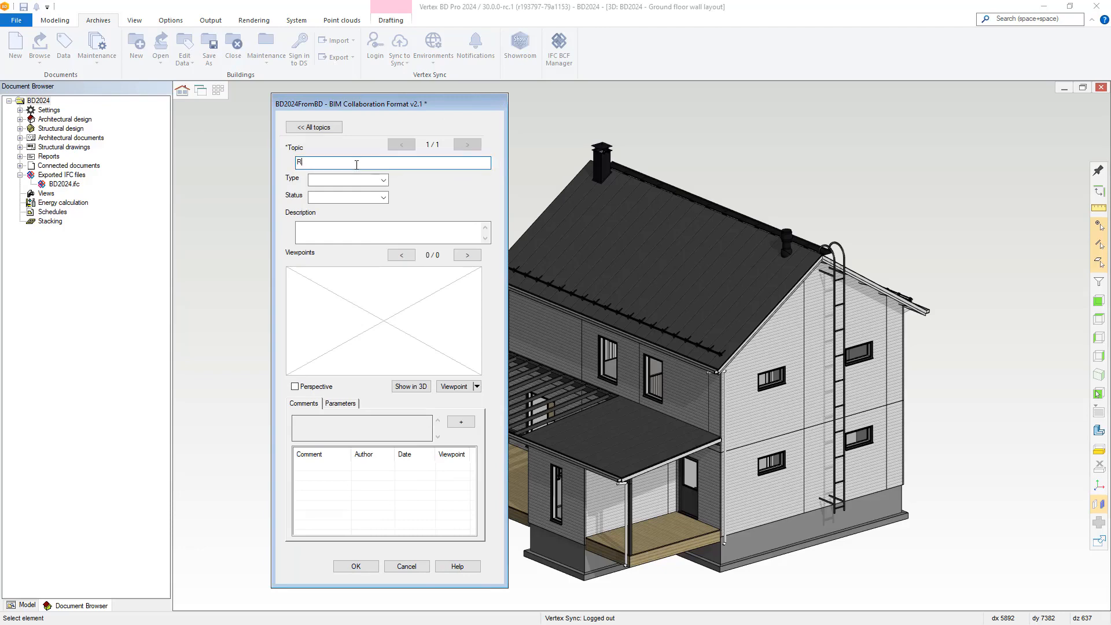
type("oof color")
Set the topic's type to Request, its status to In Progress and its description to "Could you have a another color? Red?"
left_click(383, 180)
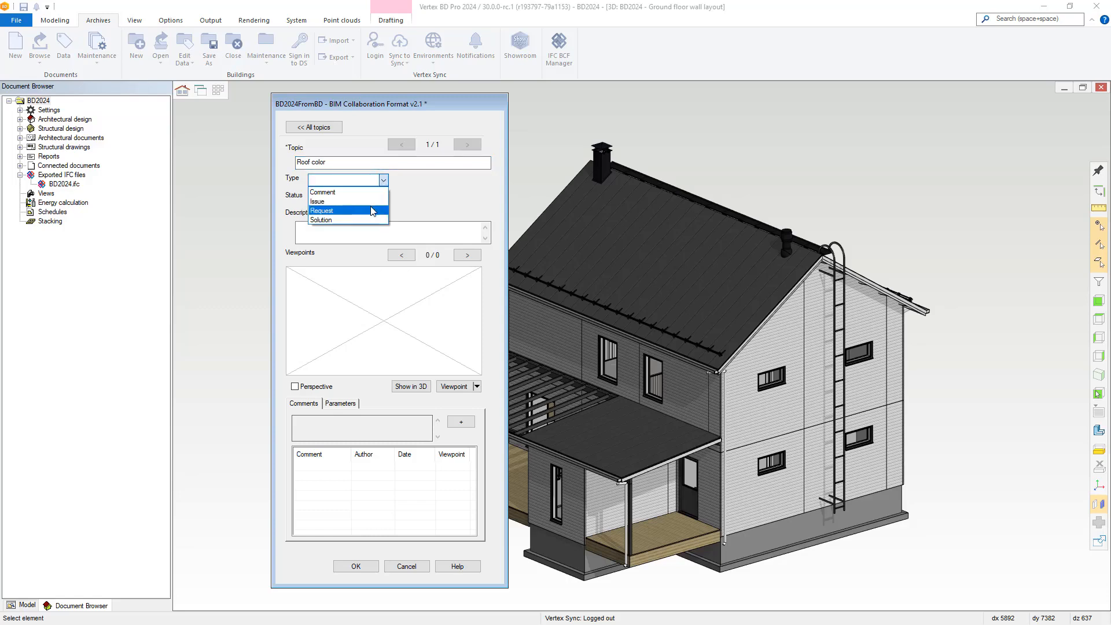
left_click(371, 211)
left_click(383, 197)
left_click(359, 218)
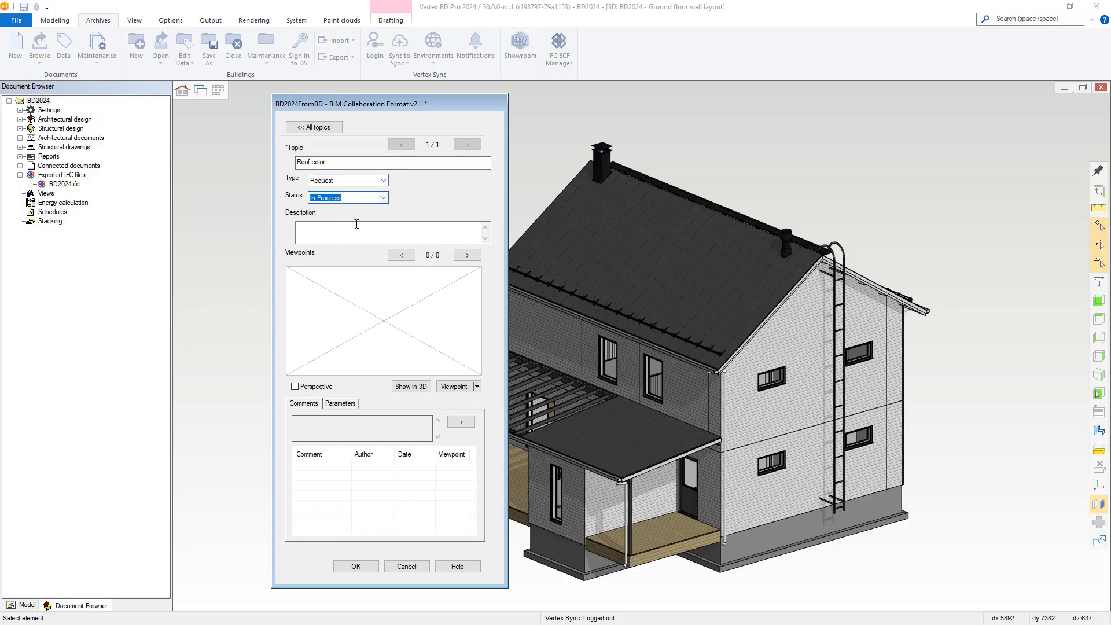
left_click(346, 225)
type("Coul")
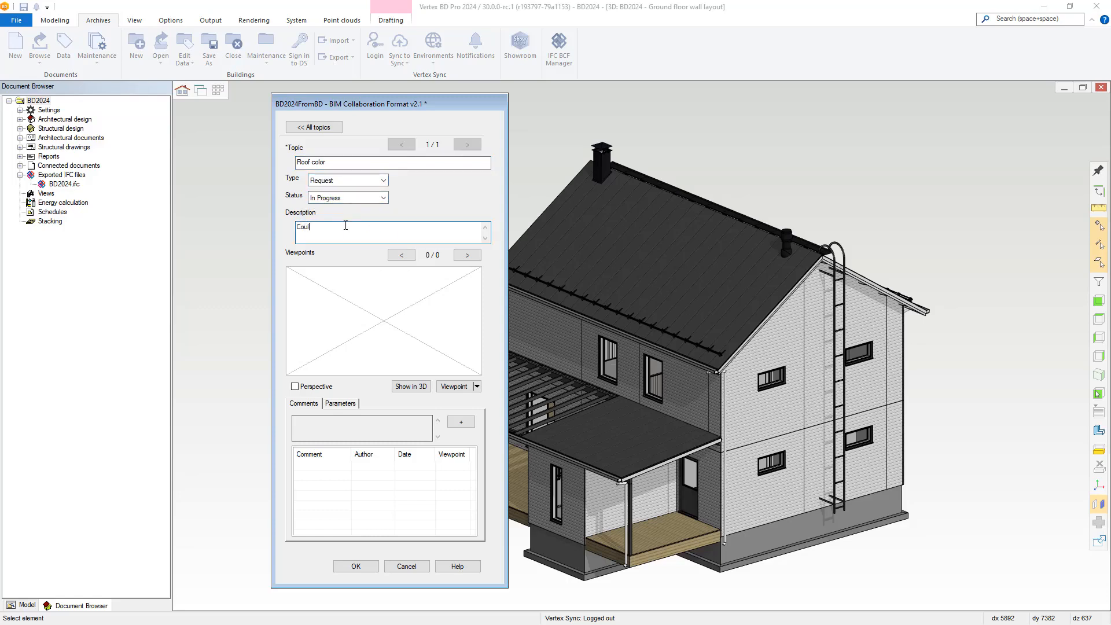
type("d you have a another color? Red?")
left_click_drag(394, 103, 349, 103)
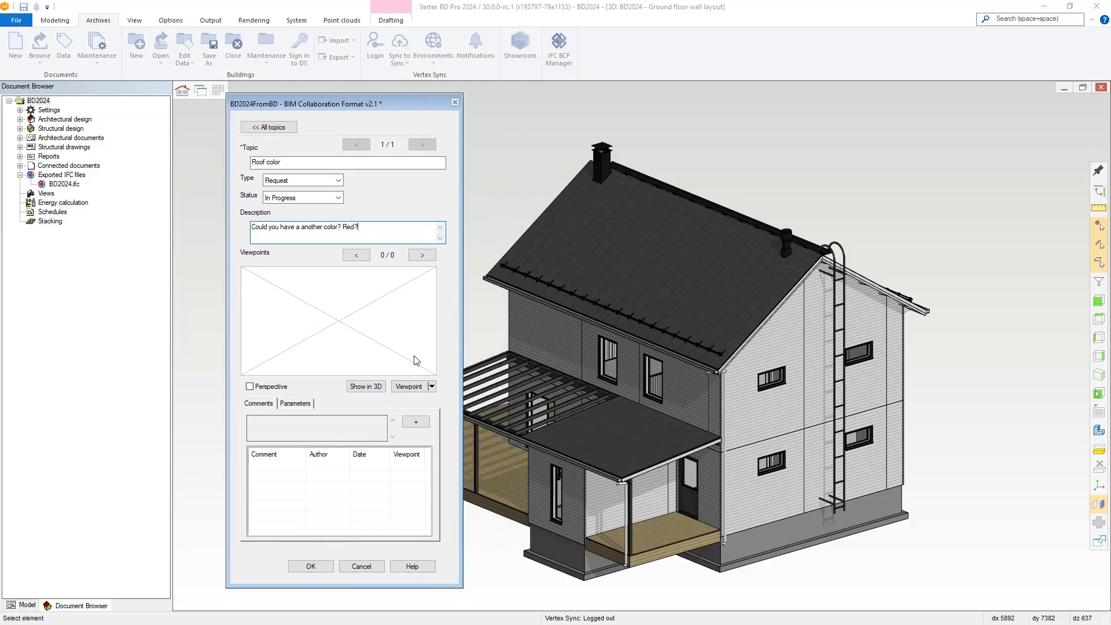
Add a new viewpoint to the Roof color topic with the whole house selected as its objects
left_click(432, 387)
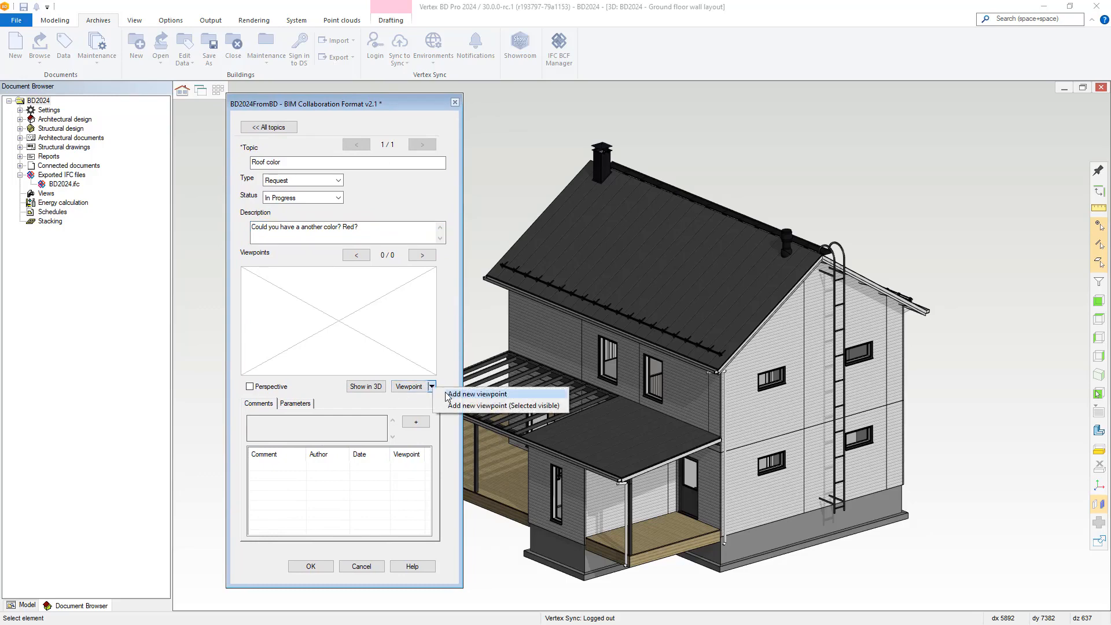
left_click(476, 394)
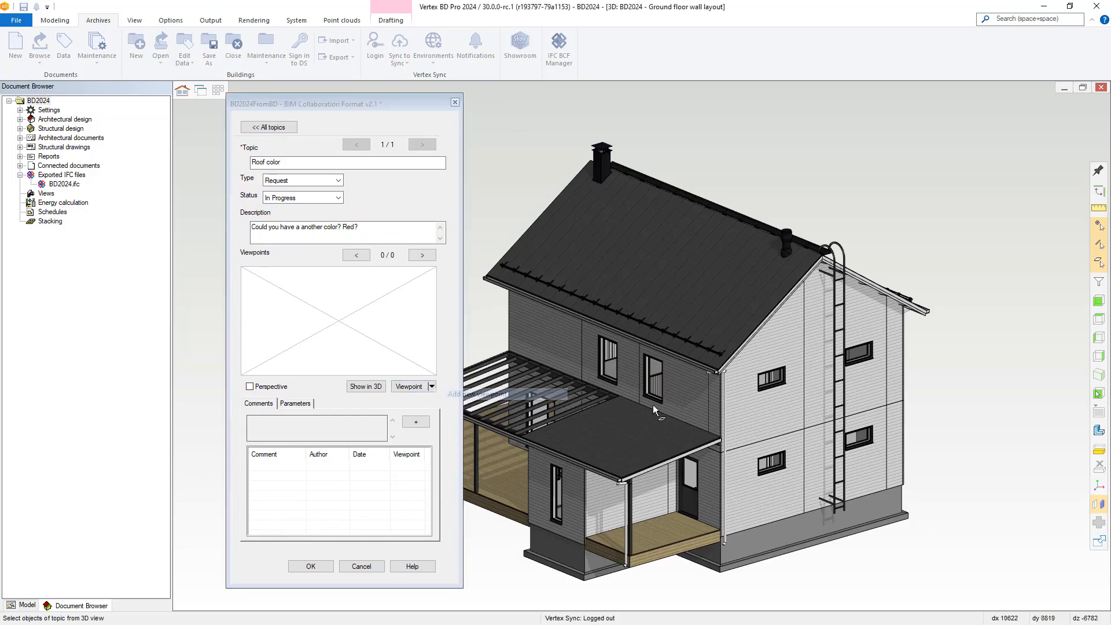
scroll(643, 349, "down", 2)
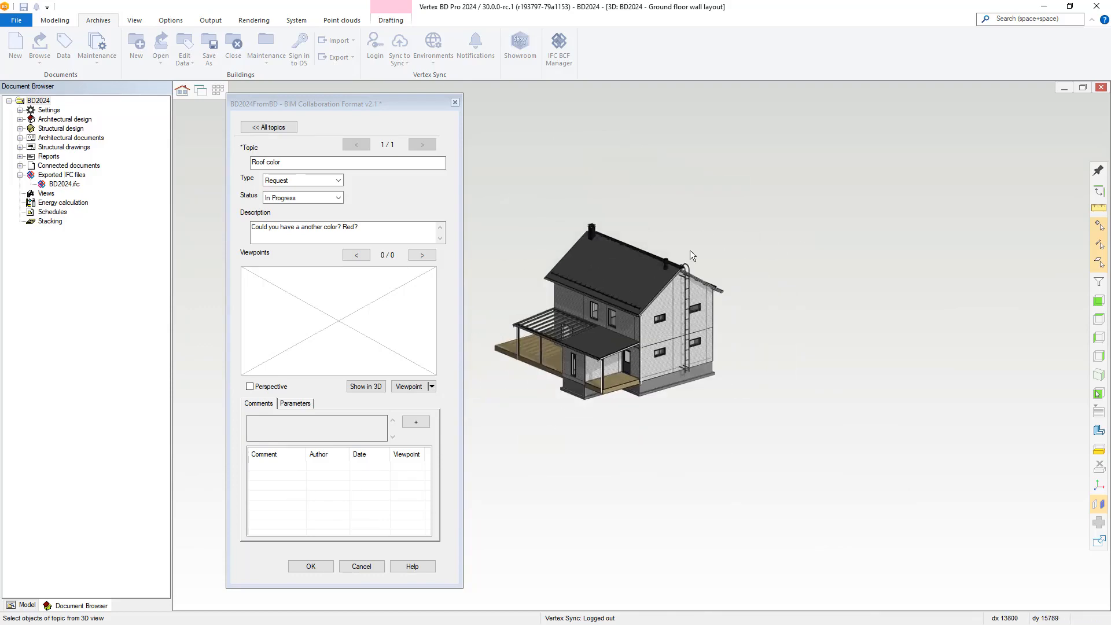
left_click_drag(775, 176, 493, 446)
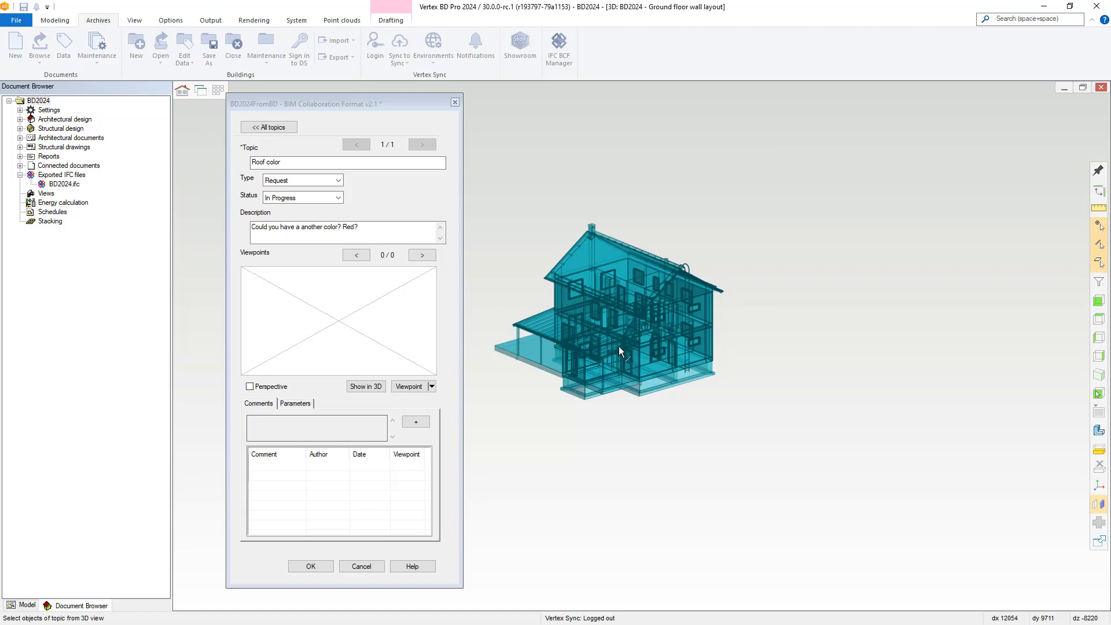
key("Escape")
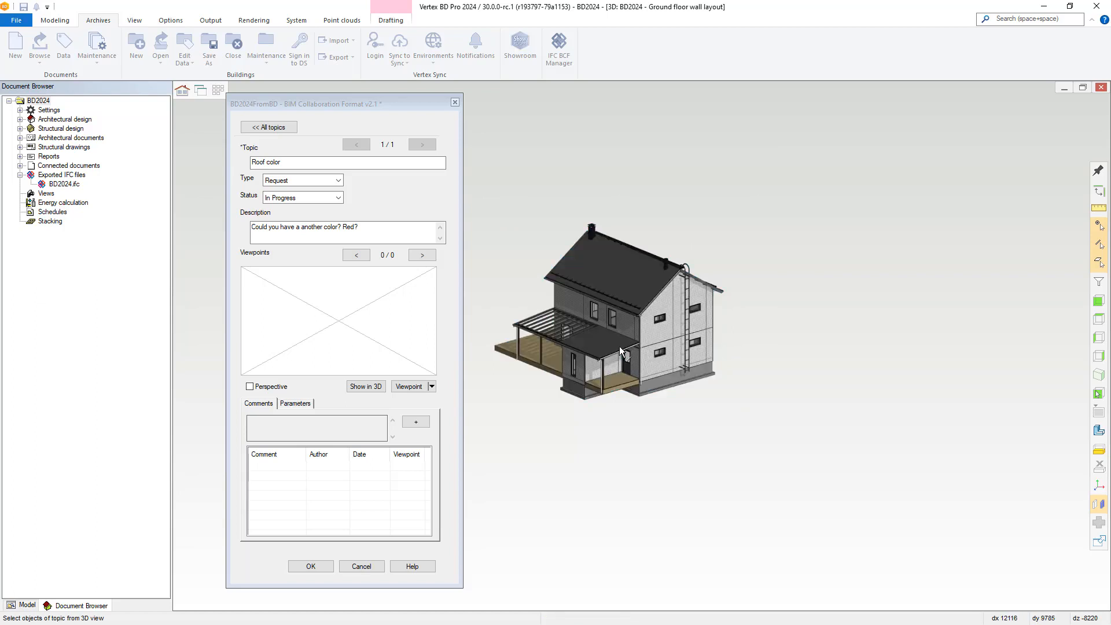
left_click(619, 346)
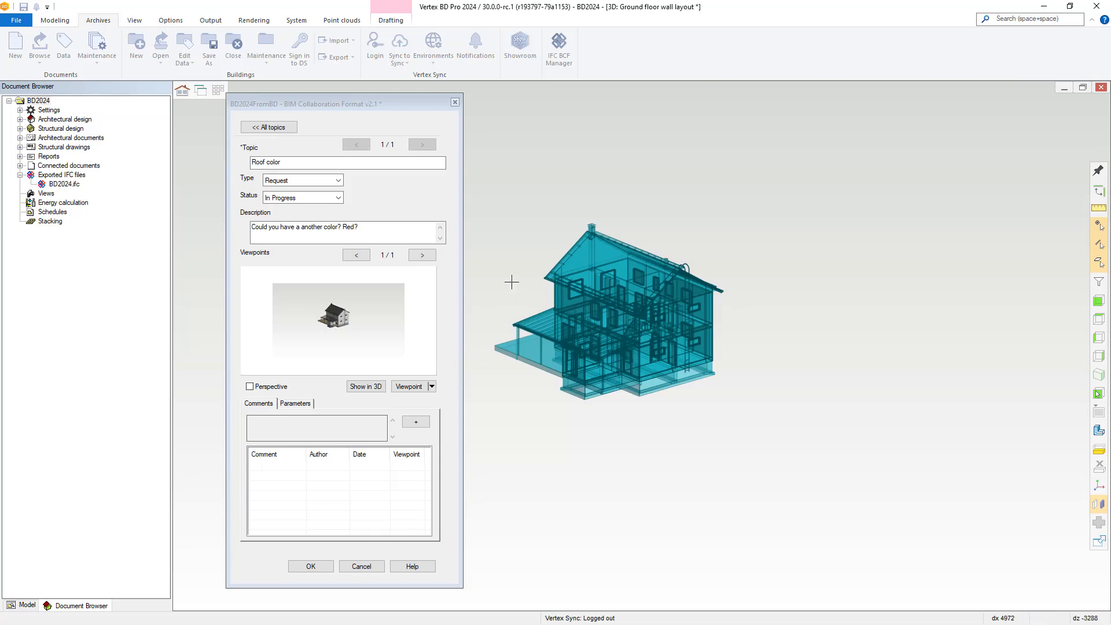
Add a second viewpoint in which only the selected main roof and terrace roofs are visible, and display its preview
left_click(431, 387)
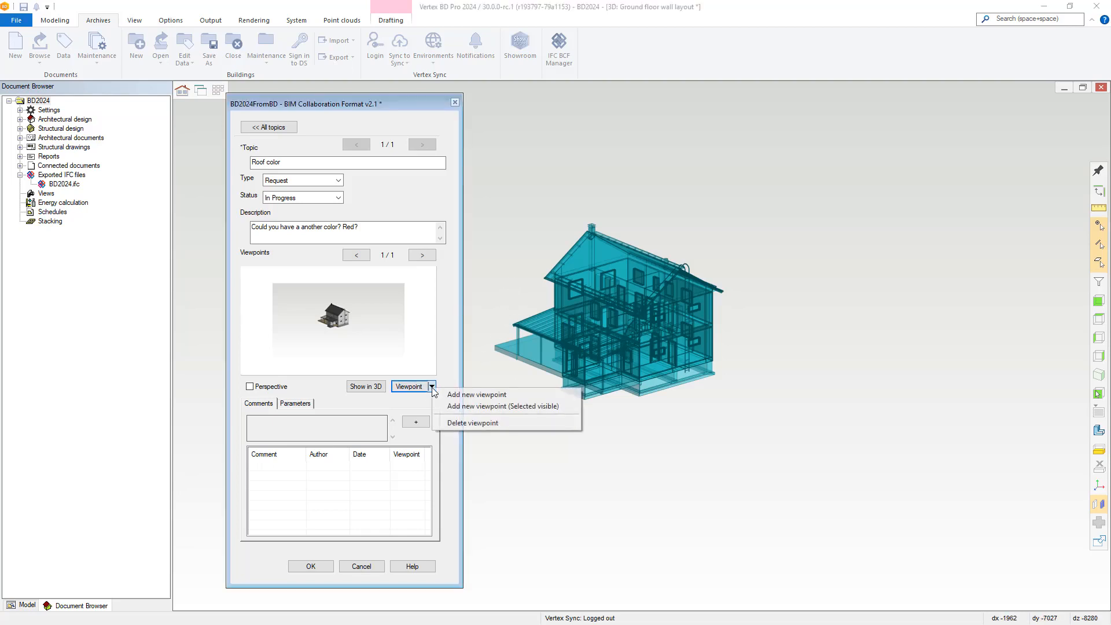
left_click(466, 406)
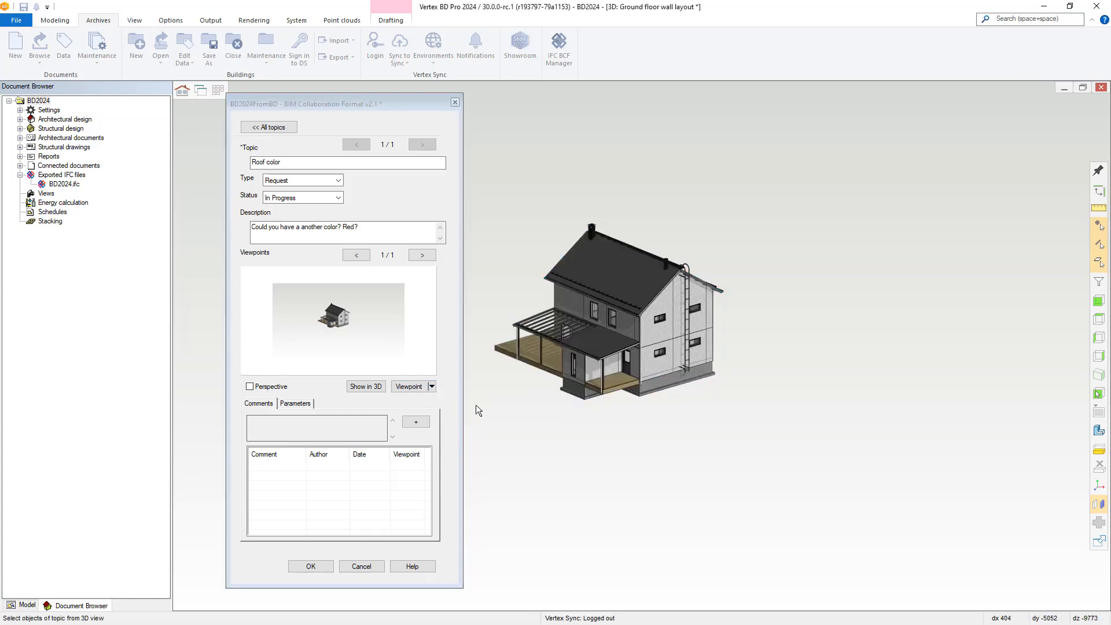
left_click(628, 278)
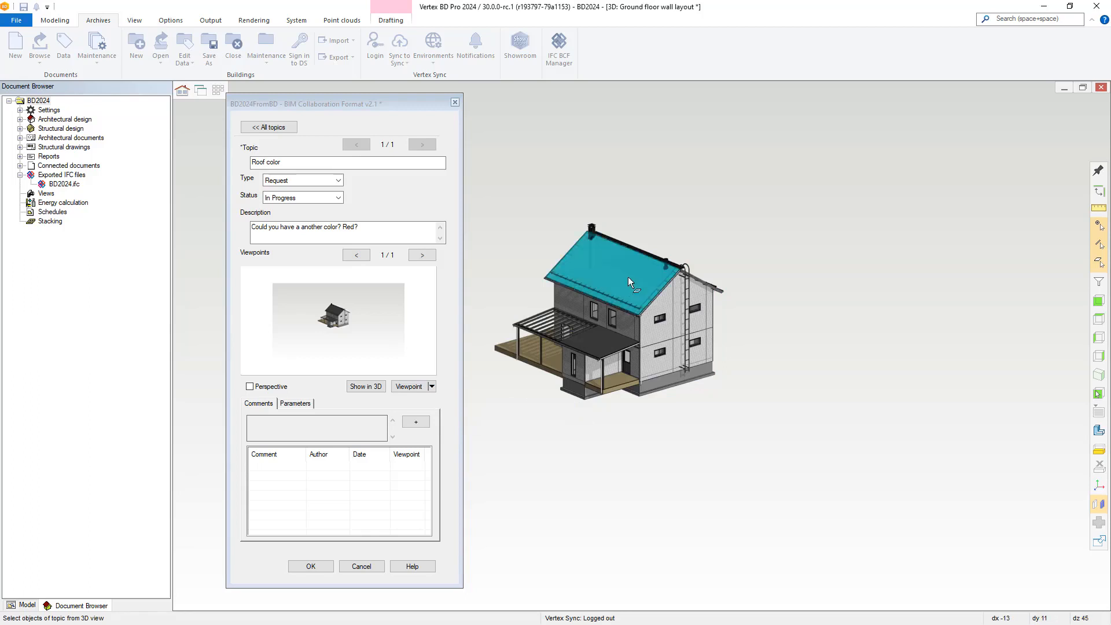
left_click(627, 278)
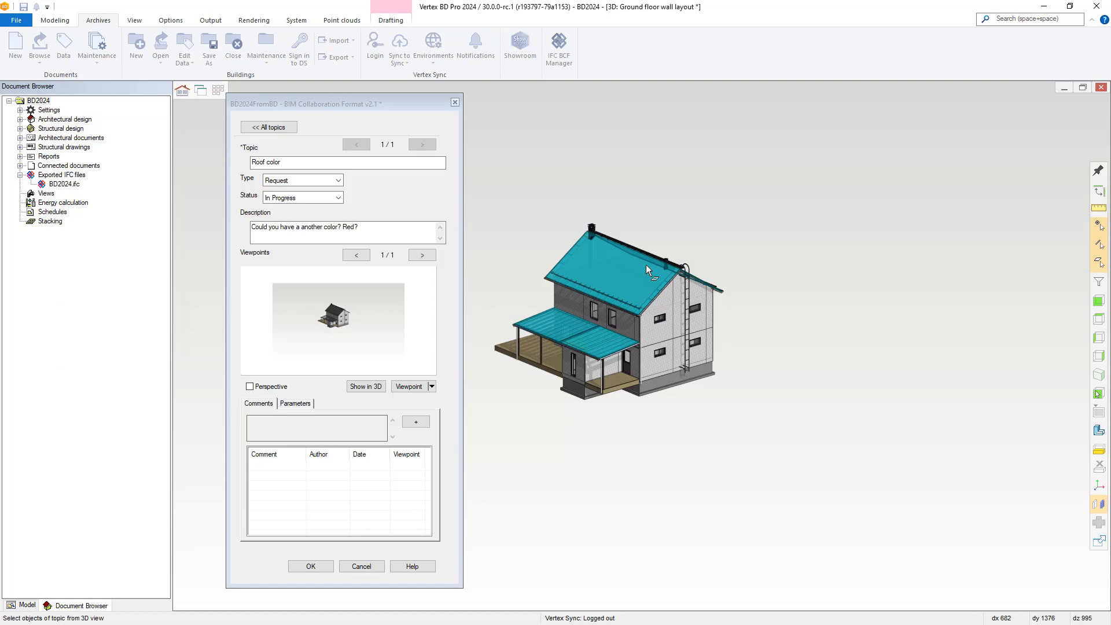
left_click(408, 385)
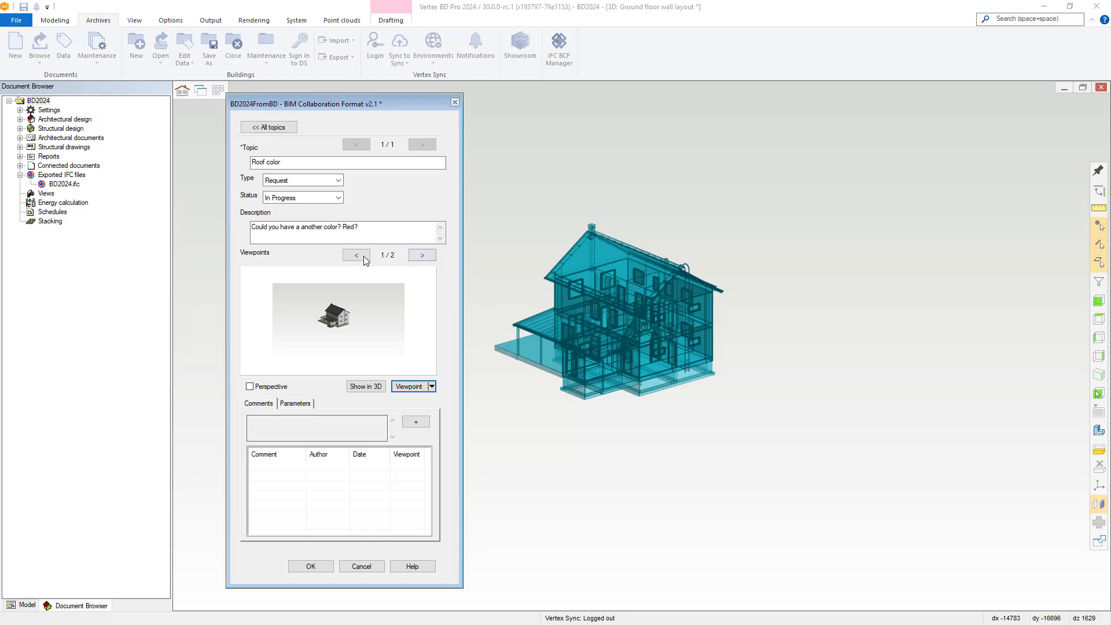
left_click(422, 255)
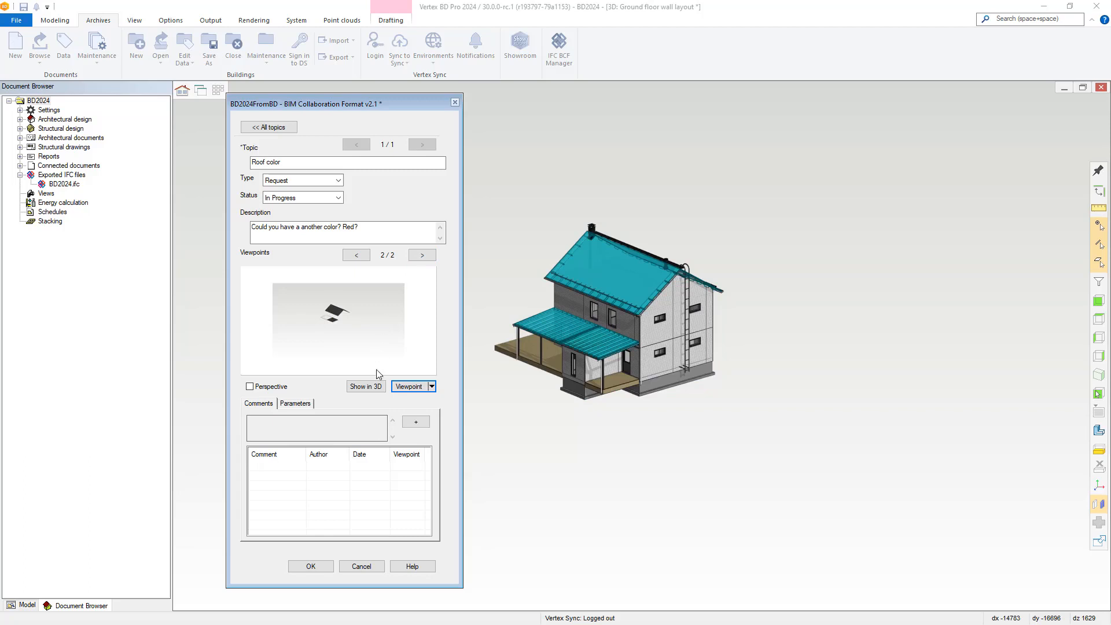
Add the comment "Could you answer during this week?" to the Roof color topic
left_click(416, 421)
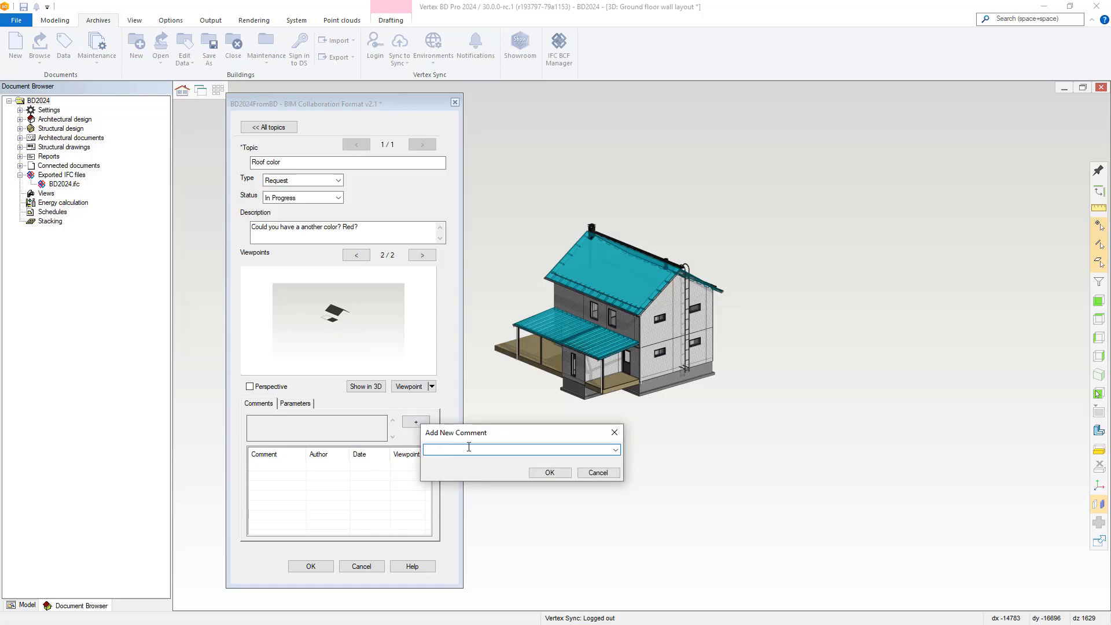
type("Could you answer during this week?")
left_click_drag(548, 434, 560, 447)
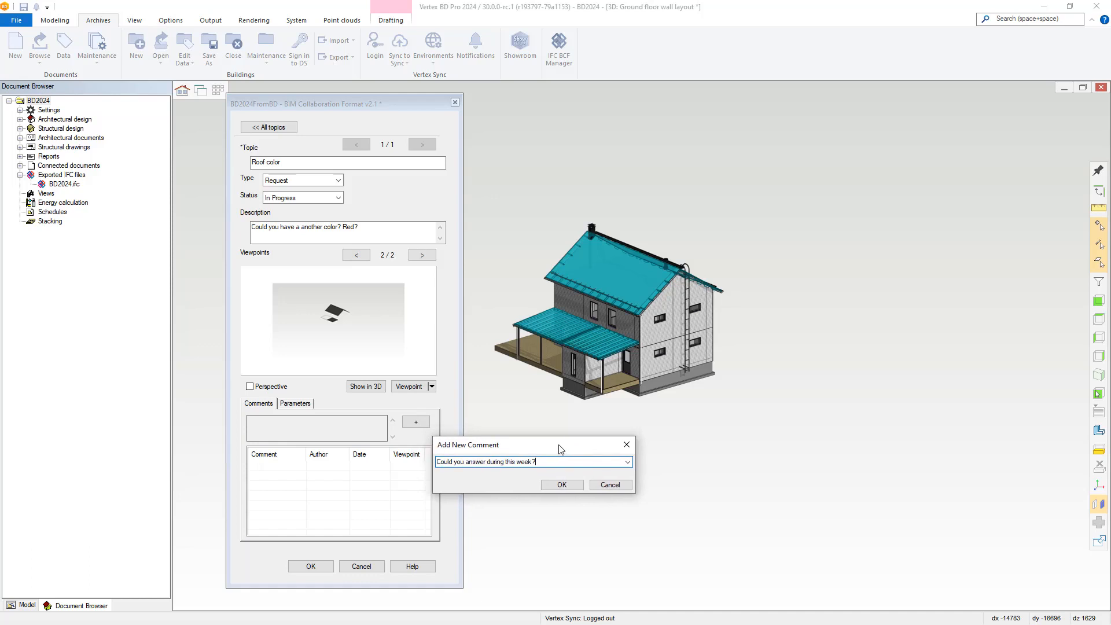
left_click(563, 484)
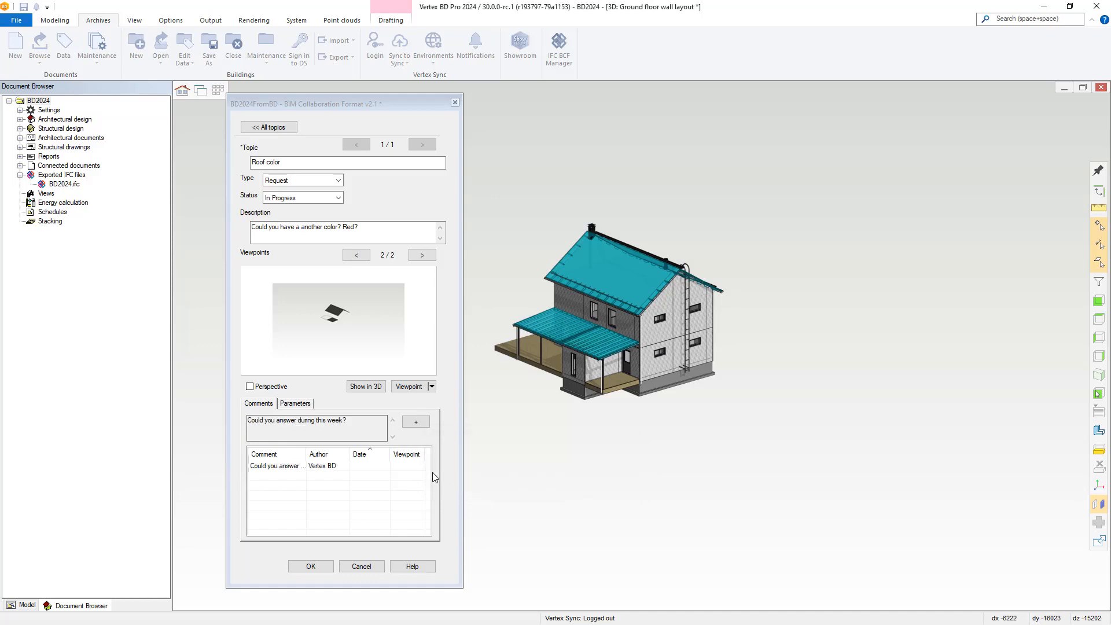
Accept the topic and save the collaboration file as BCF From BD.bcf in the BD2024 project folder
left_click(310, 566)
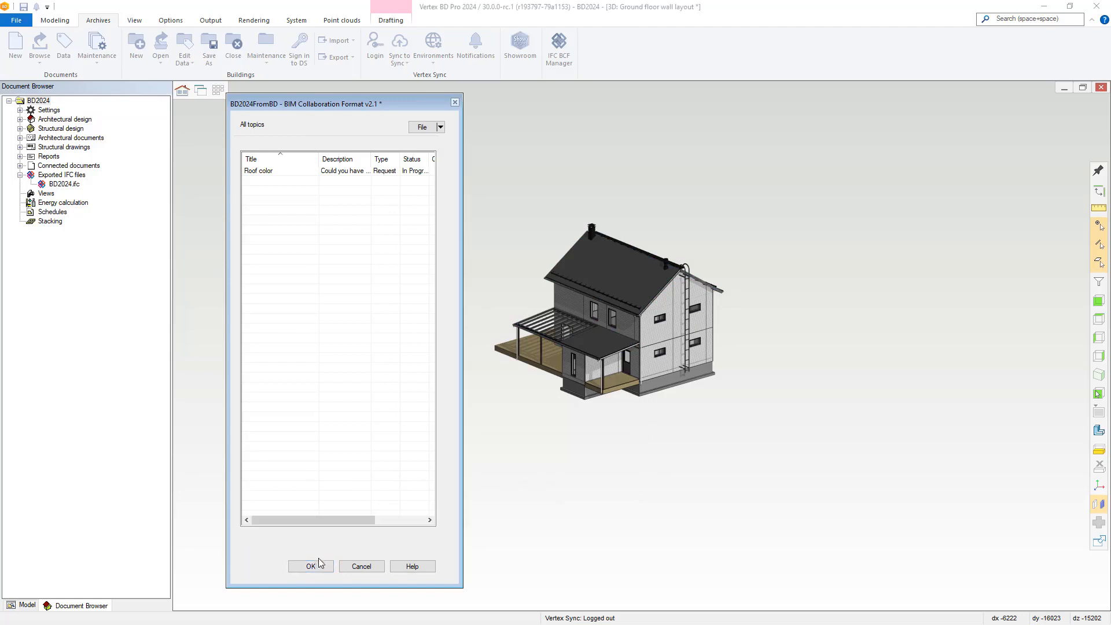
left_click(321, 567)
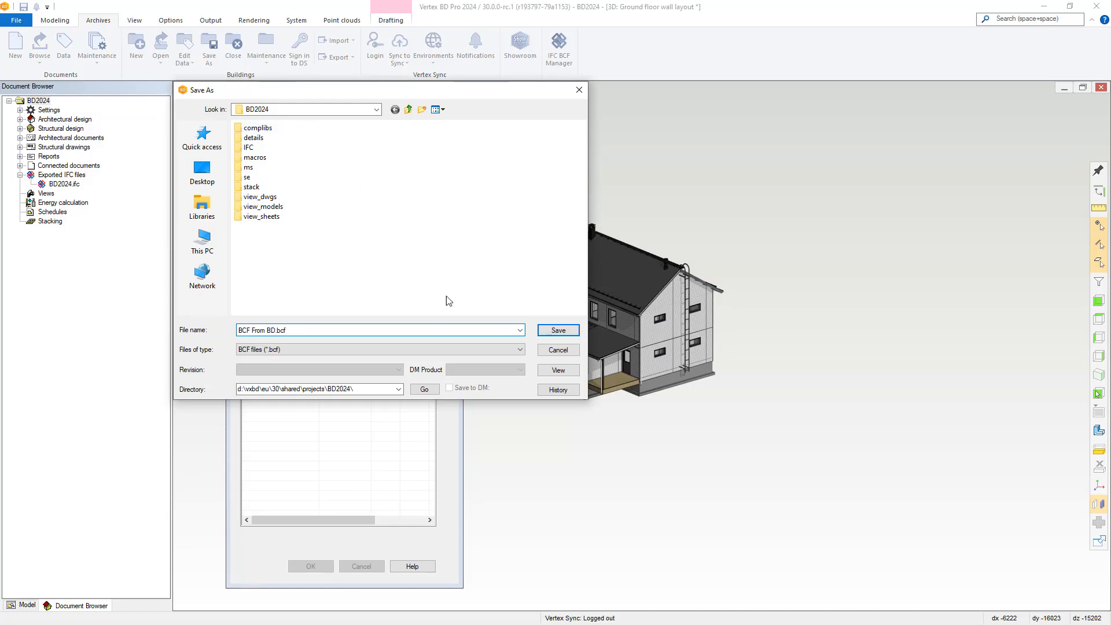
left_click(558, 330)
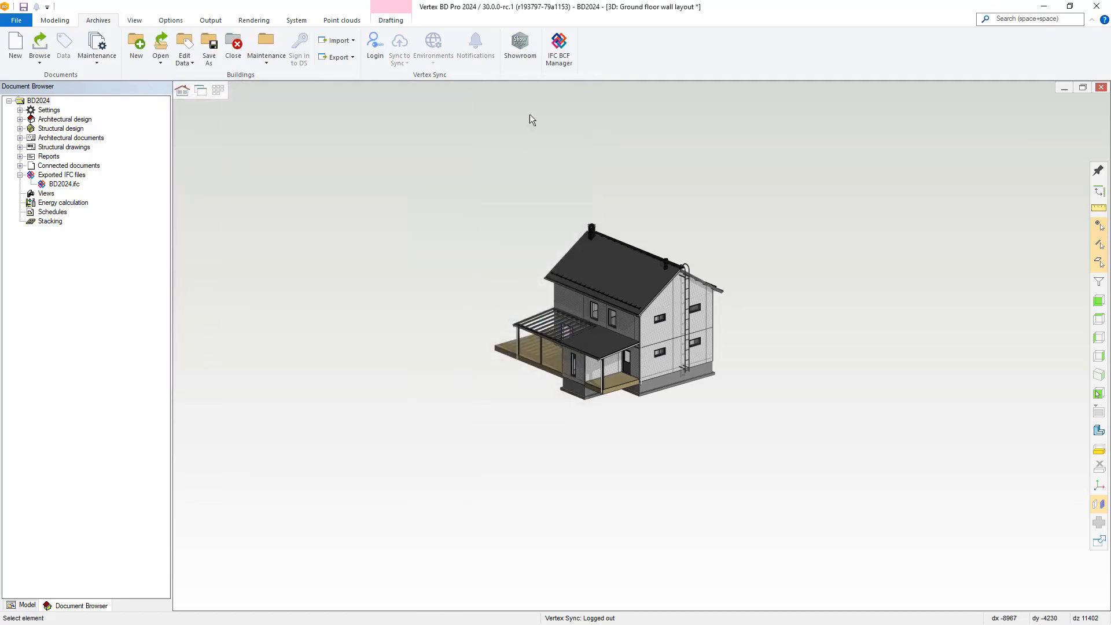
Reopen BCF From BD.bcf in the IFC BCF Manager, view the saved Roof color topic and close it without changes
left_click(558, 44)
left_click(440, 128)
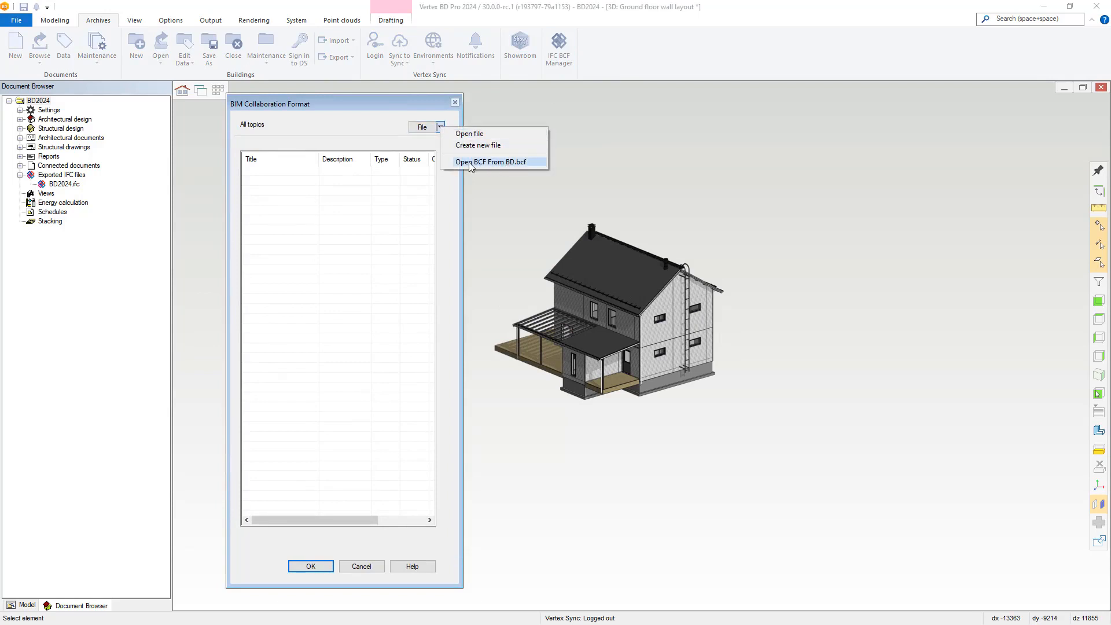
left_click(498, 164)
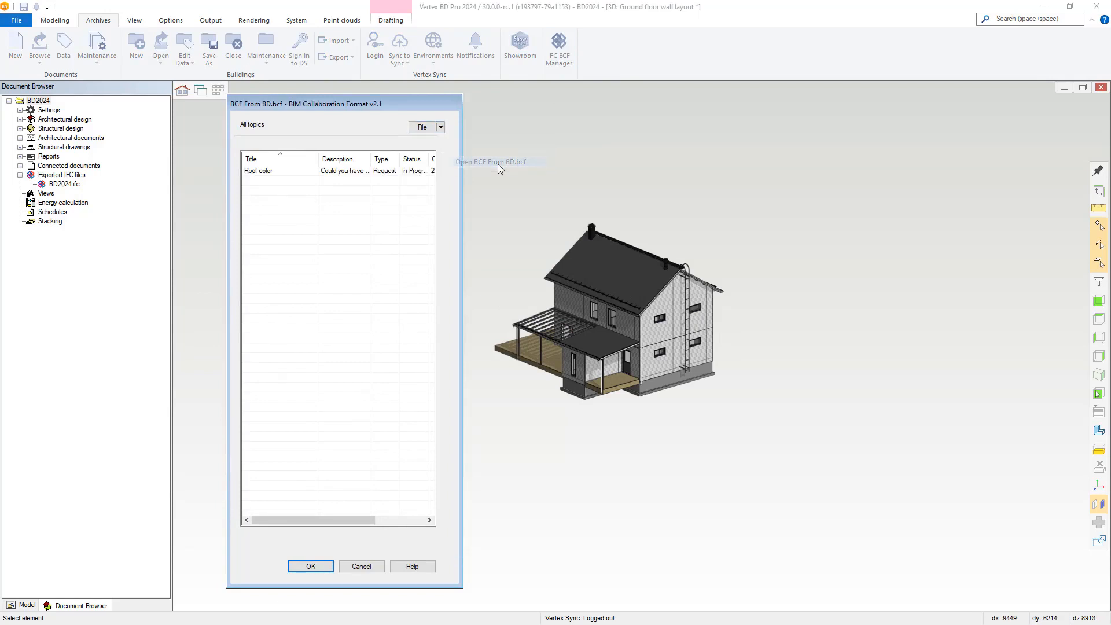
left_click(381, 174)
right_click(381, 174)
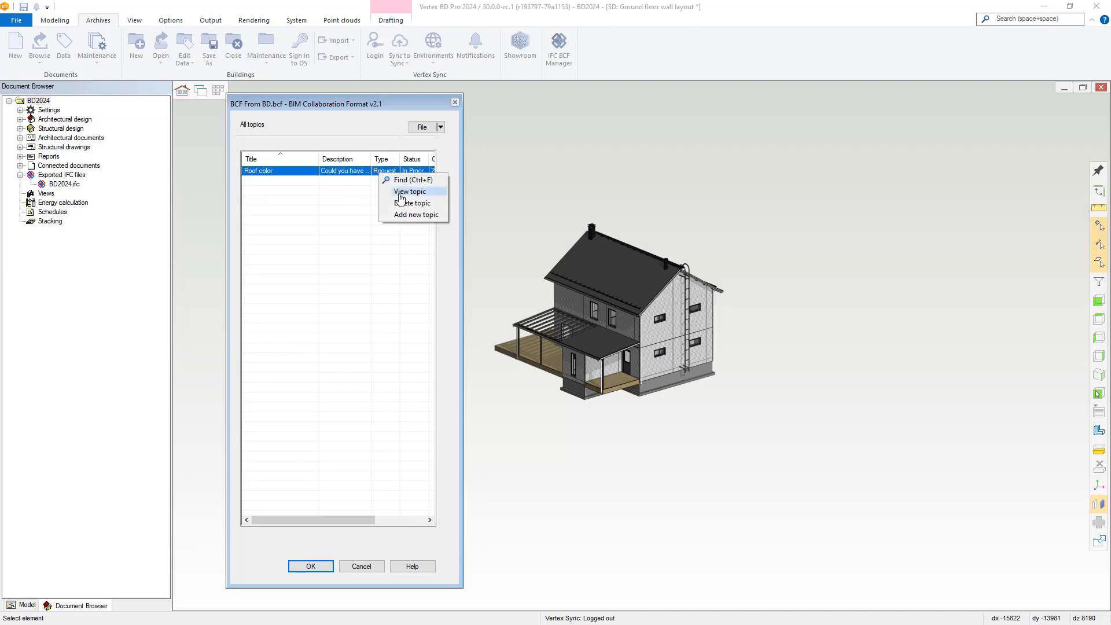
left_click(407, 194)
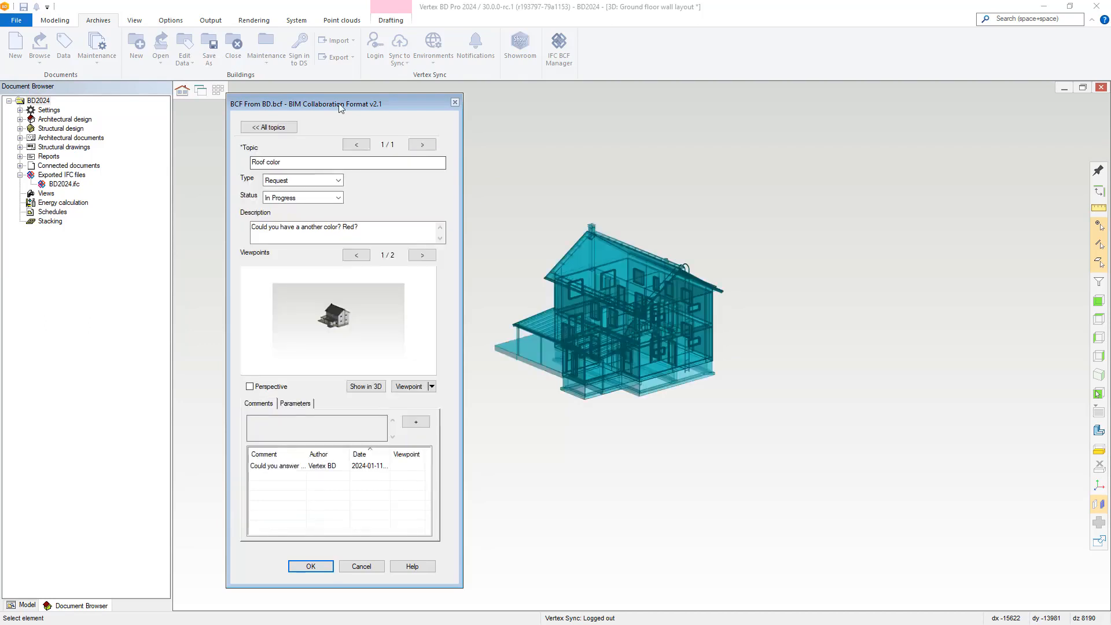
left_click_drag(345, 105, 413, 97)
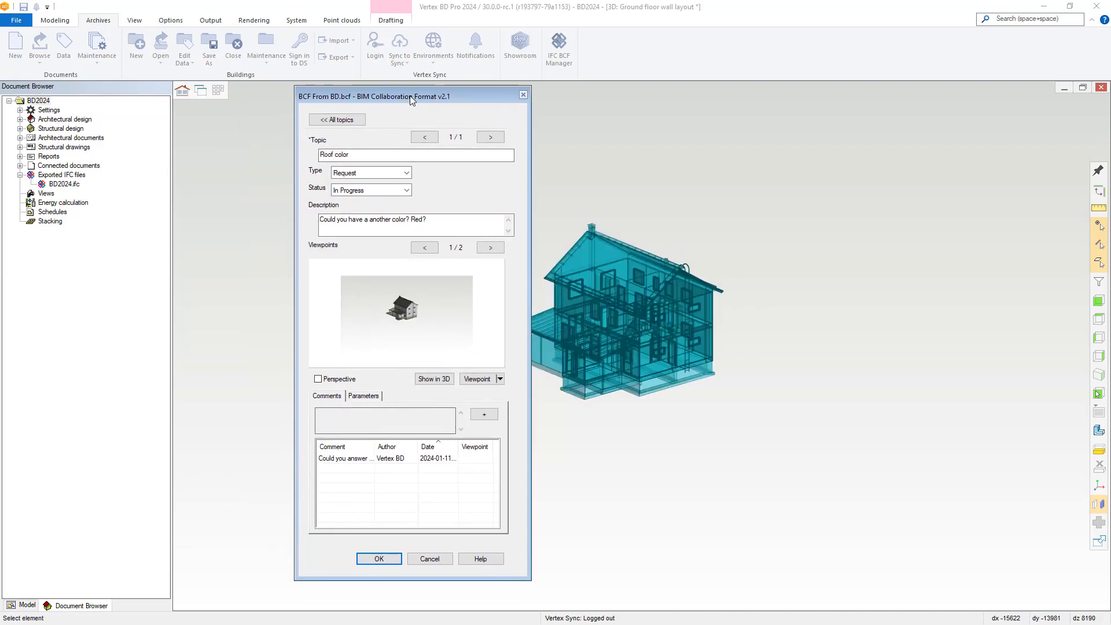
left_click(429, 558)
right_click(443, 177)
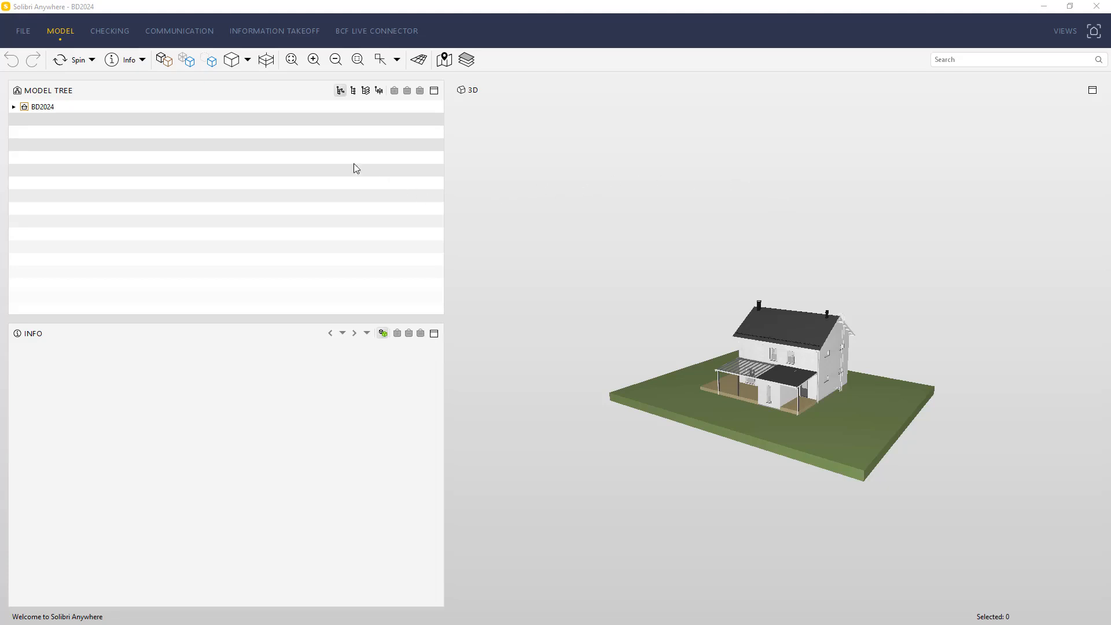
Create a new communication presentation in Solibri Anywhere from the file BCF From BD.bcf
left_click(185, 34)
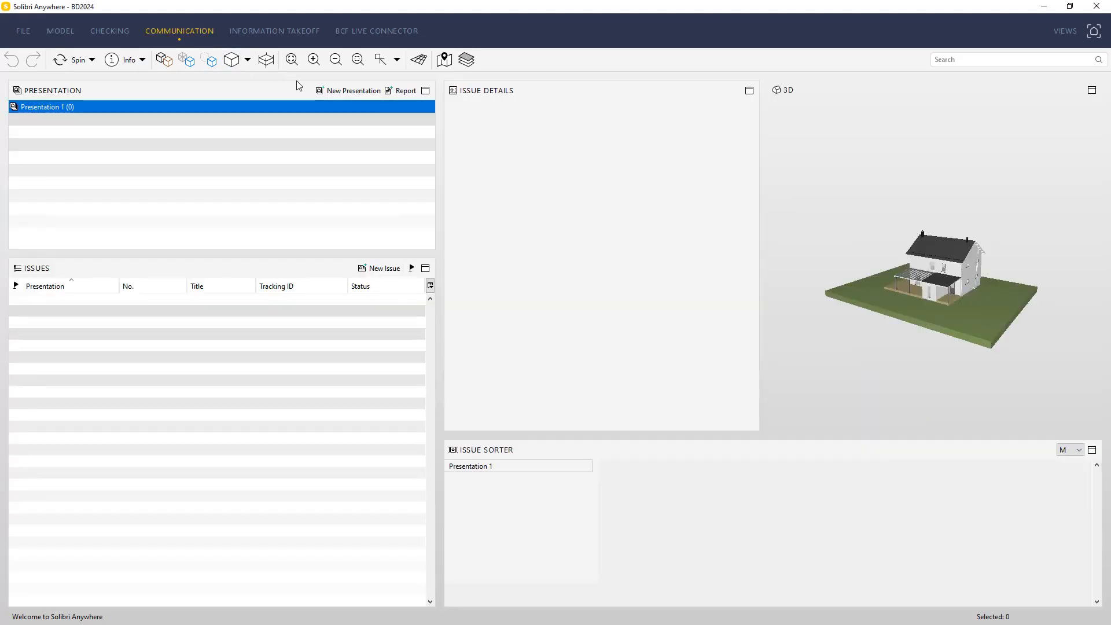
left_click(335, 91)
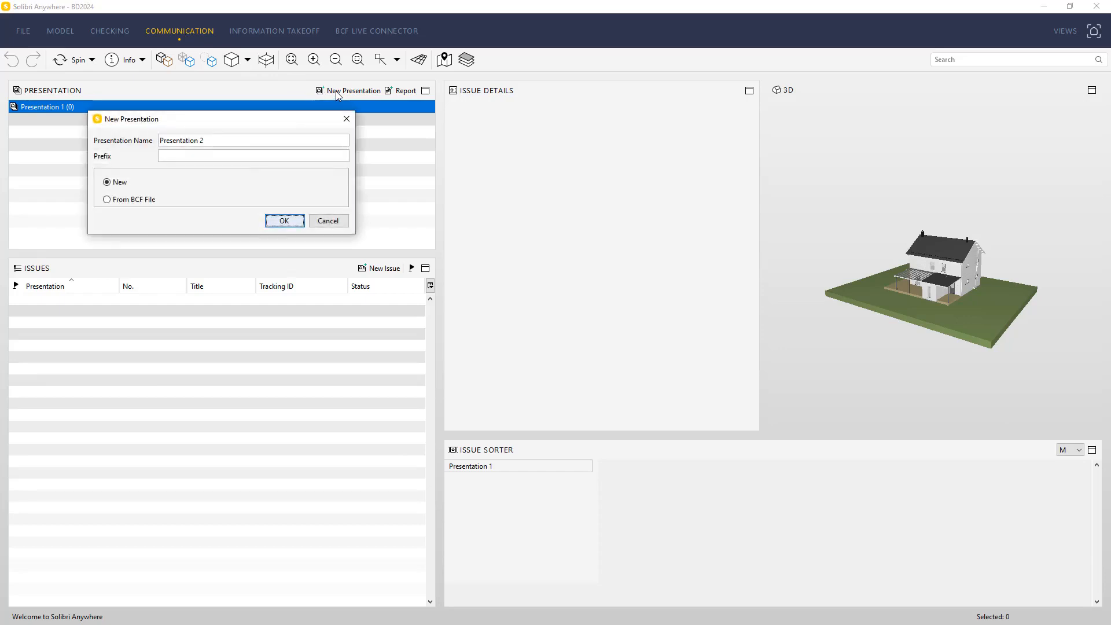
left_click(134, 200)
left_click(280, 221)
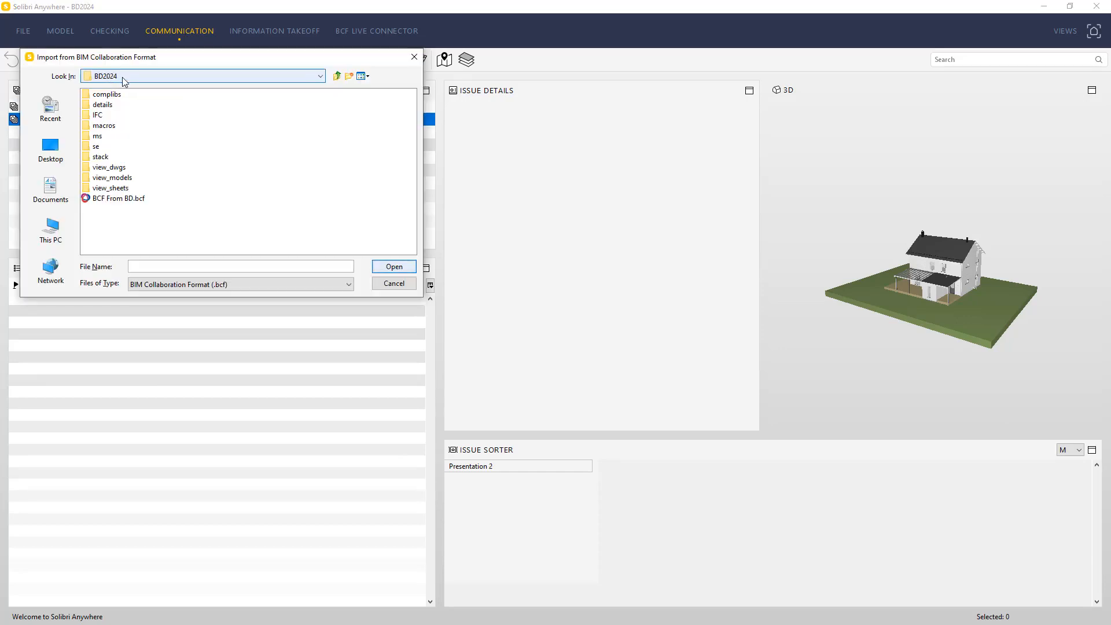
left_click(126, 199)
left_click(388, 269)
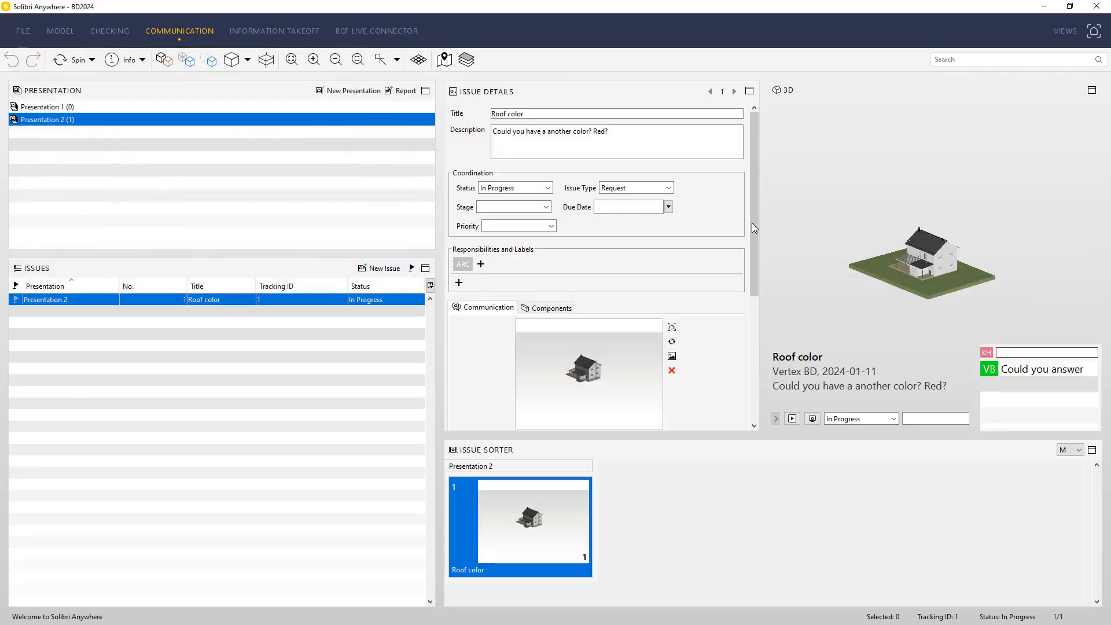
Examine both viewpoints and the existing comment of the imported Roof color issue
left_click_drag(752, 223, 755, 296)
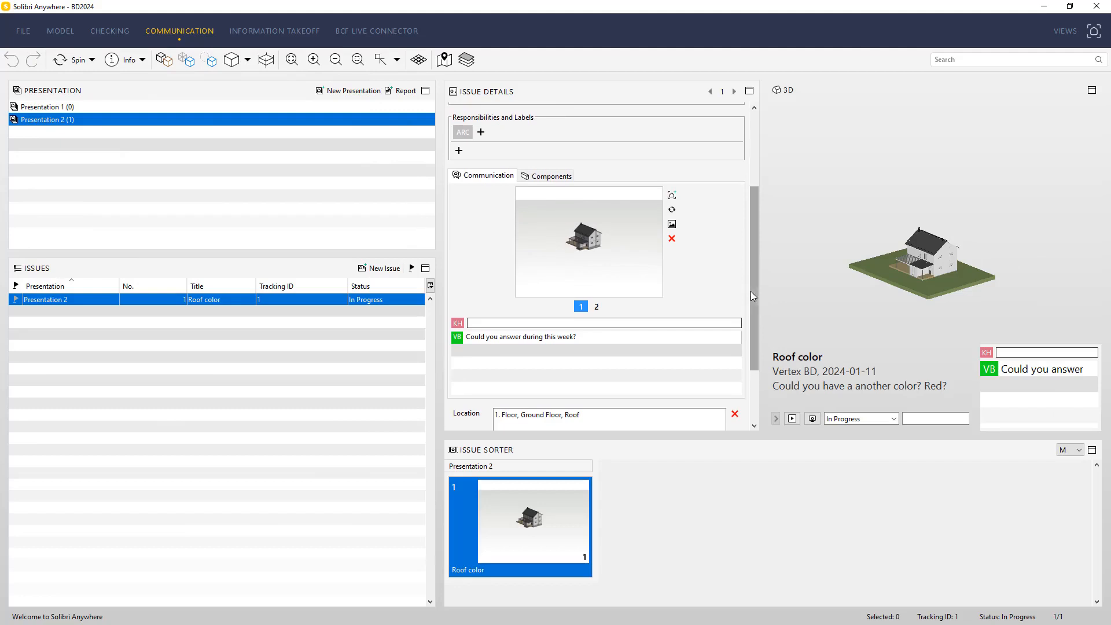
left_click(596, 307)
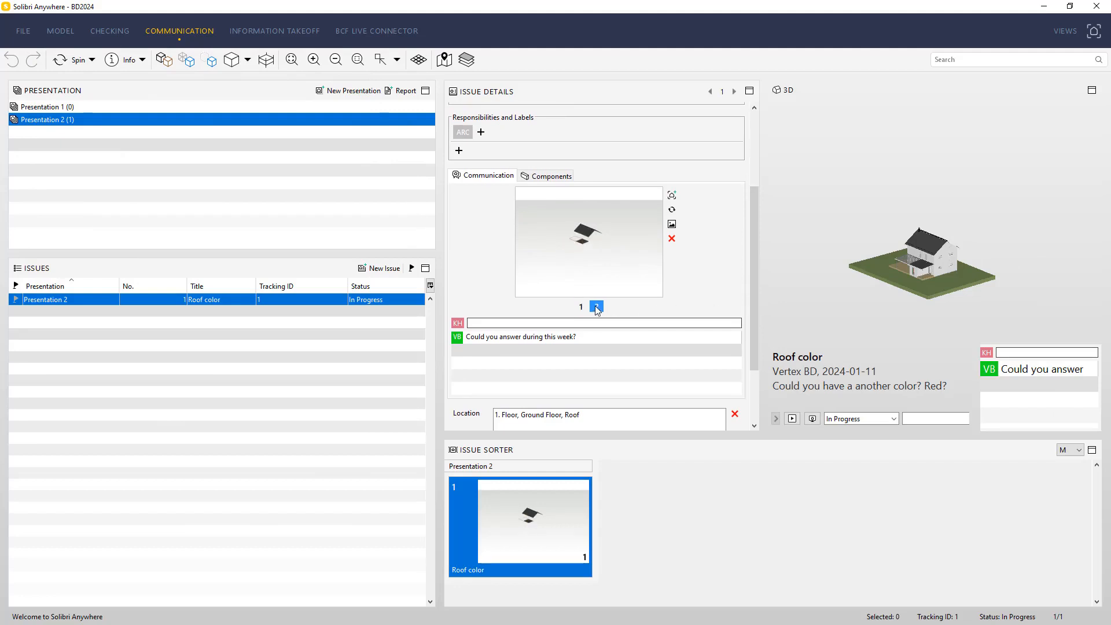
left_click(581, 308)
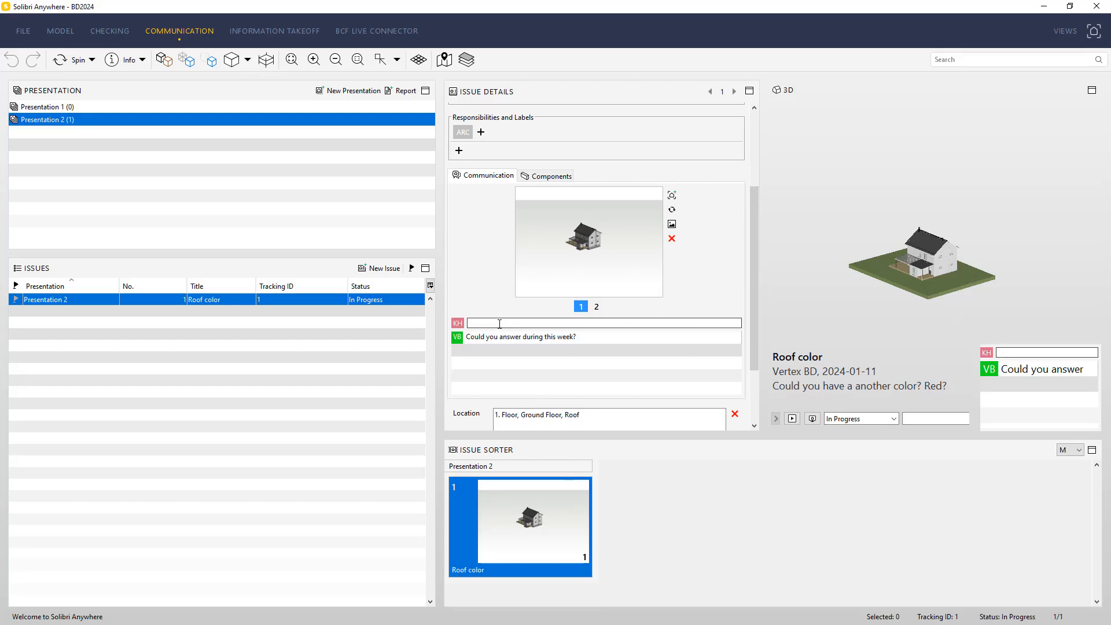
Add the comment "Red is okay" to the Roof color issue and set its status to Resolved
type("ed")
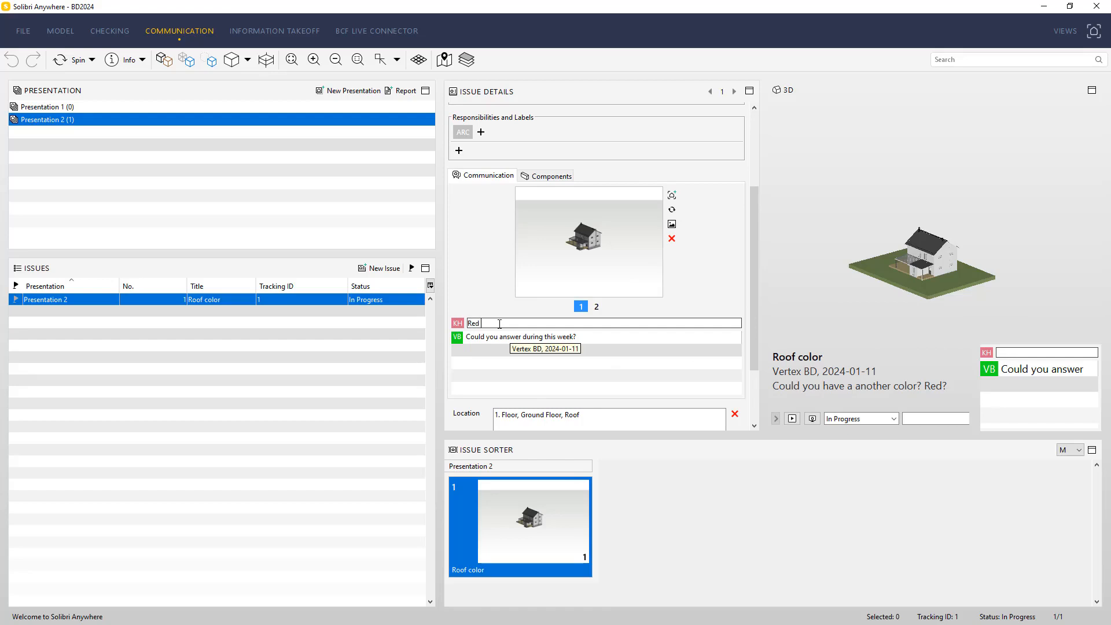
type(" is okay")
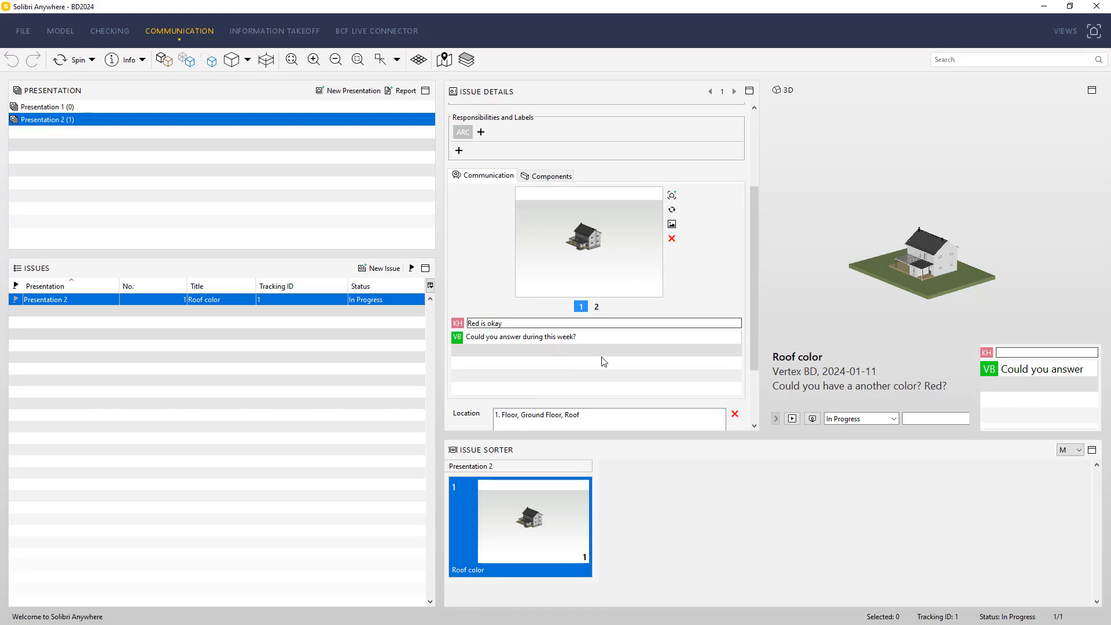
key("Return")
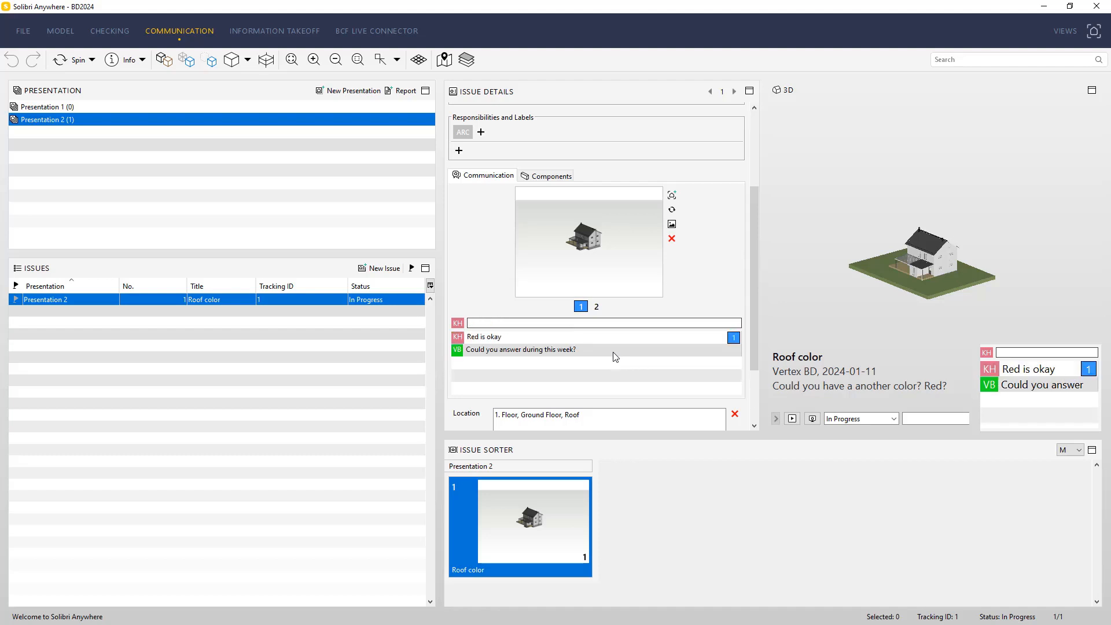
left_click(676, 350)
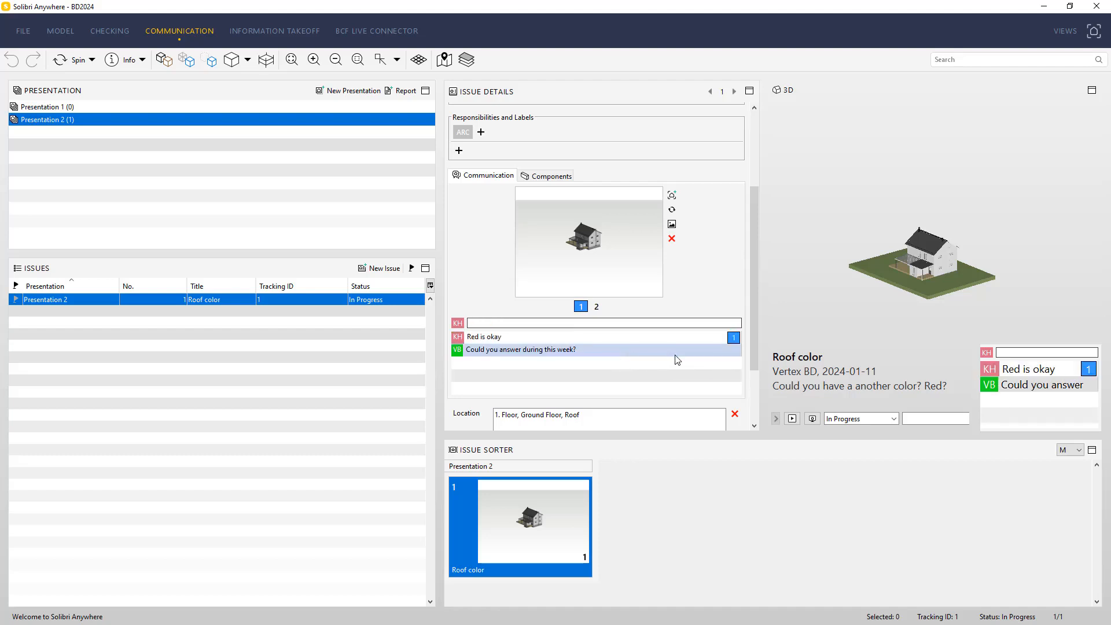
left_click(894, 418)
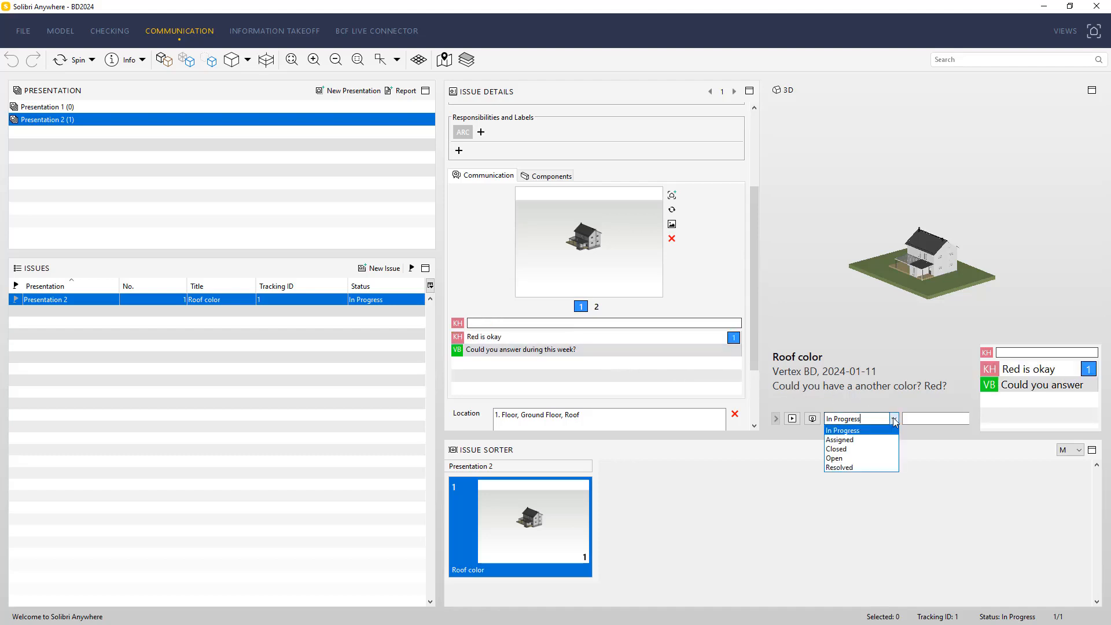
left_click(880, 466)
left_click(923, 418)
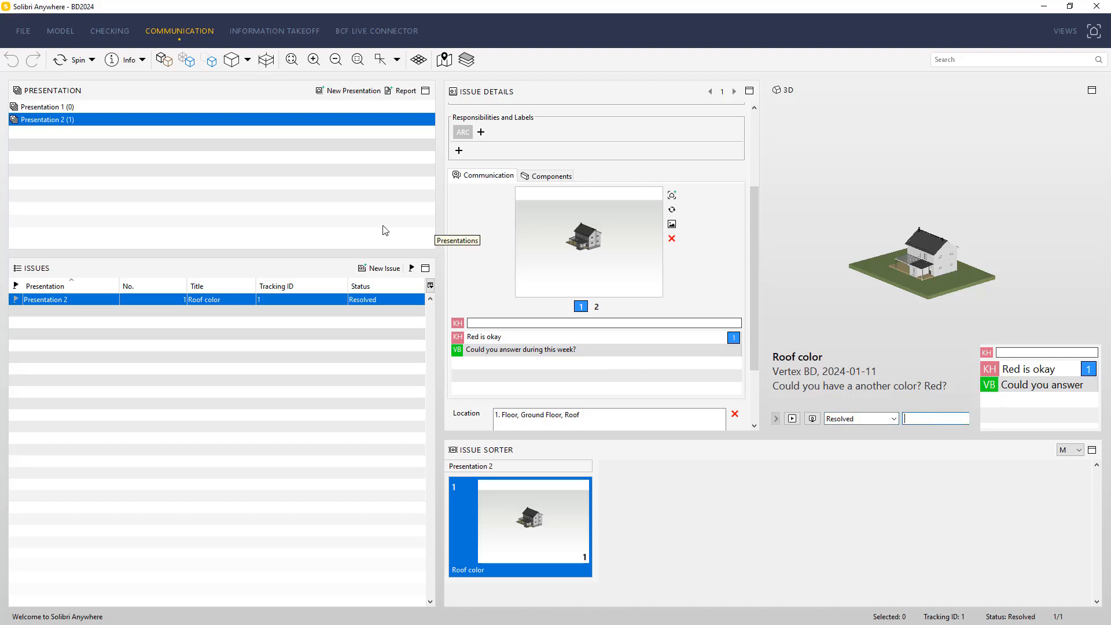
Create a BCF v2.1 report of all issues titled Answer to Roof color and save it as Answer to Roof color.bcf in the BD2024 folder
left_click(406, 91)
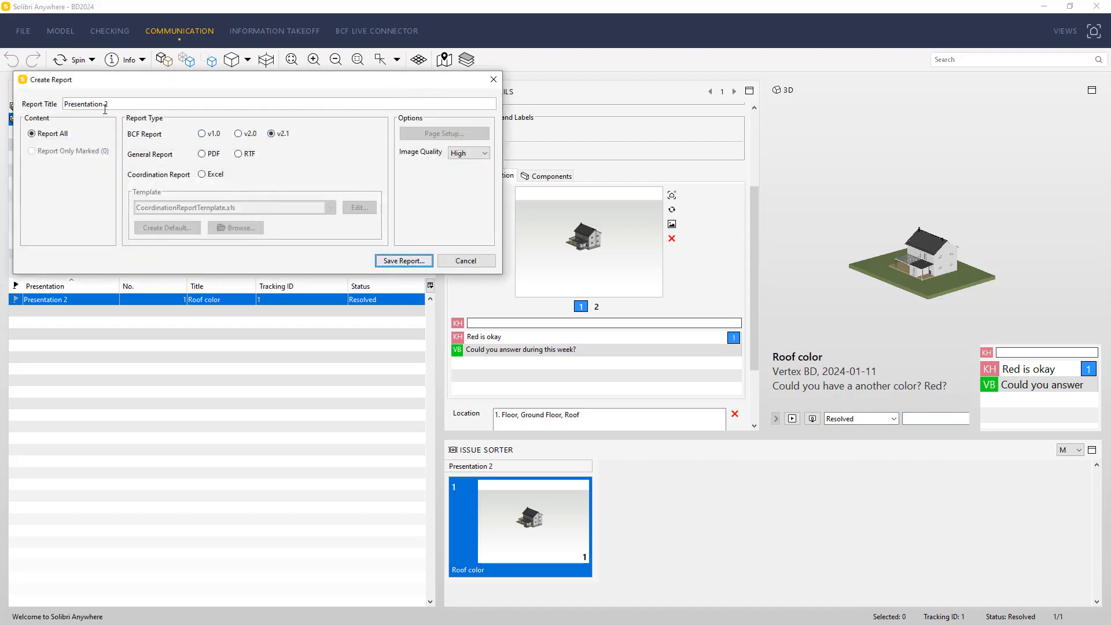
left_click_drag(126, 104, 63, 104)
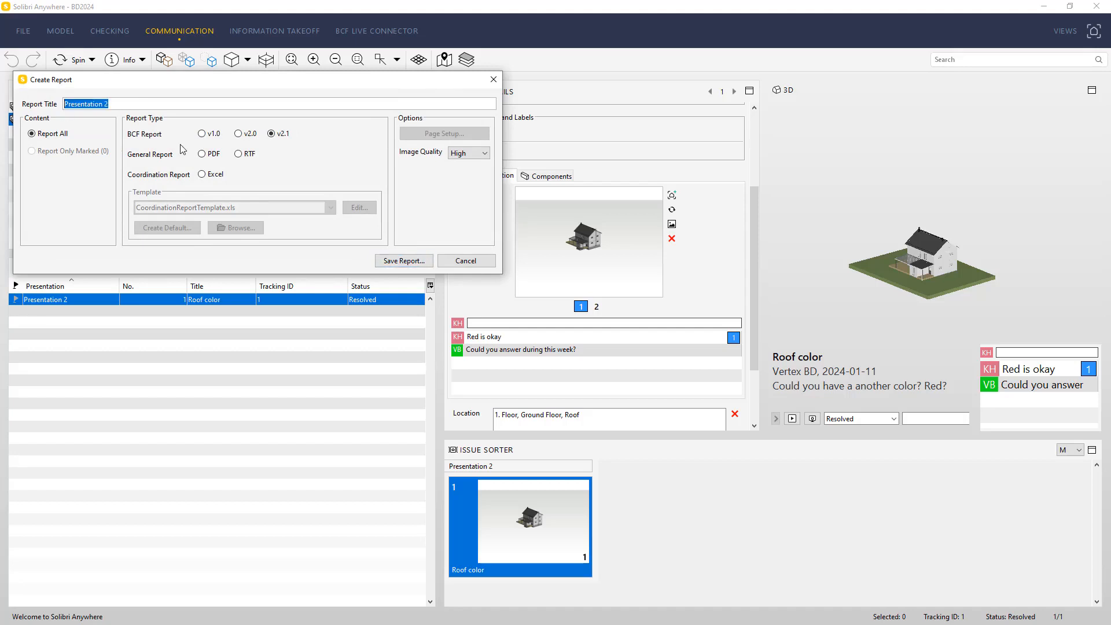
type("ANswer")
type("Roof color")
left_click_drag(235, 81, 295, 111)
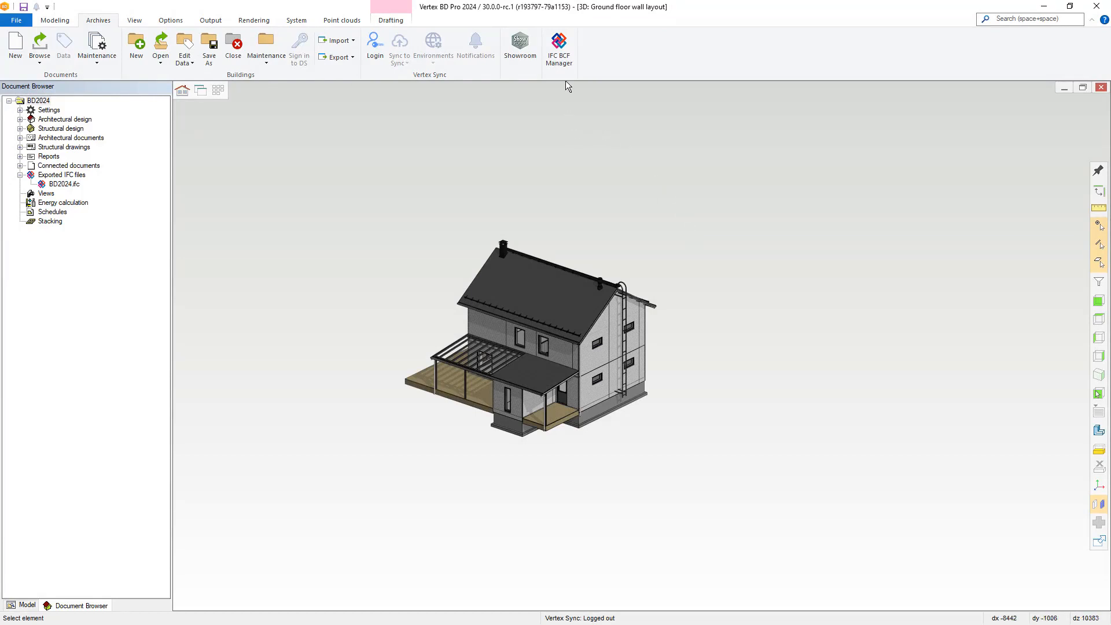
In Vertex BD's IFC BCF Manager, open Answer to Roof color.bcf and view the Roof color topic
left_click(564, 51)
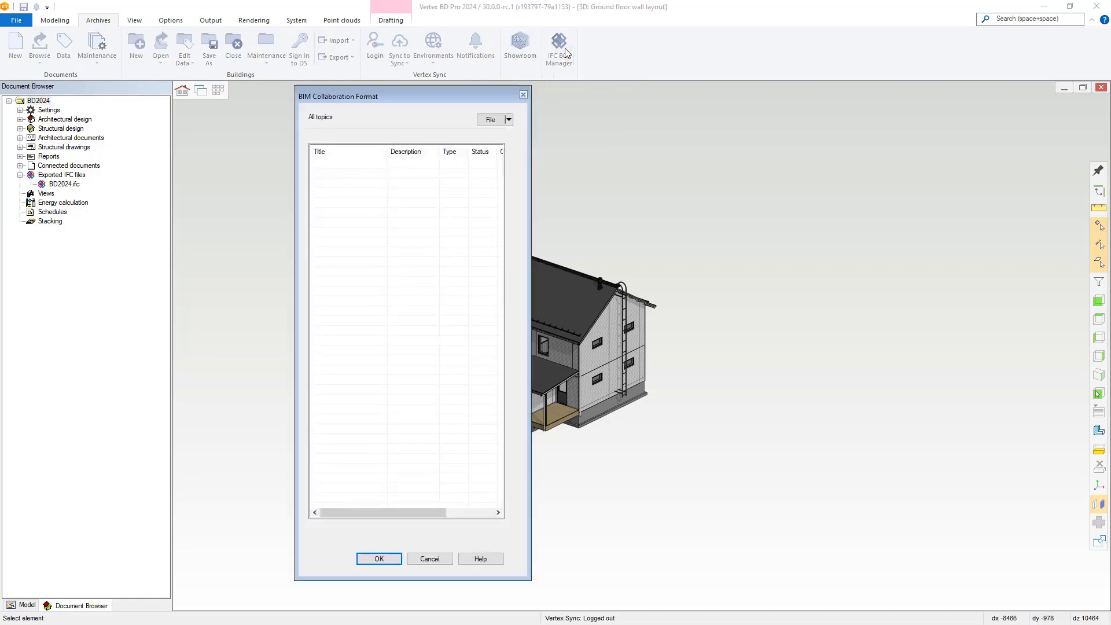
left_click(506, 119)
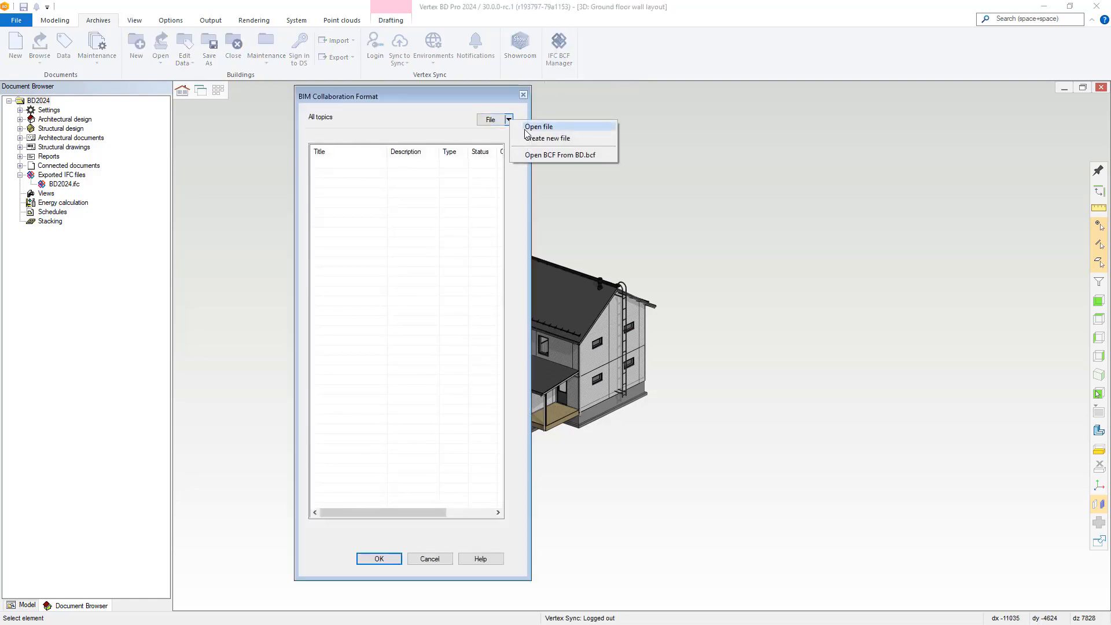
left_click(527, 127)
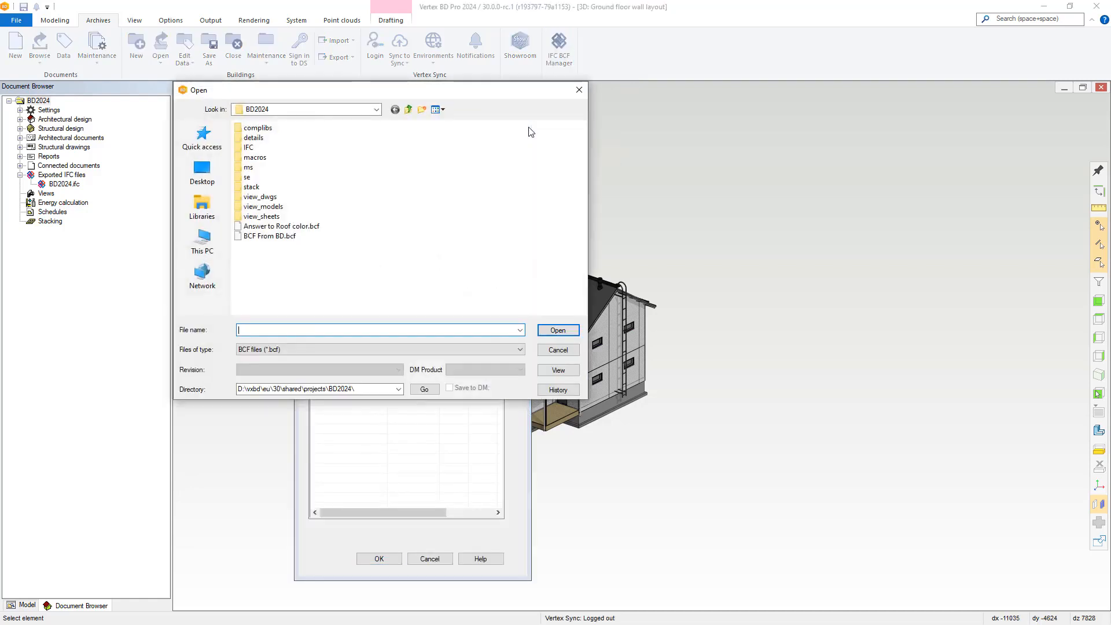
left_click(318, 228)
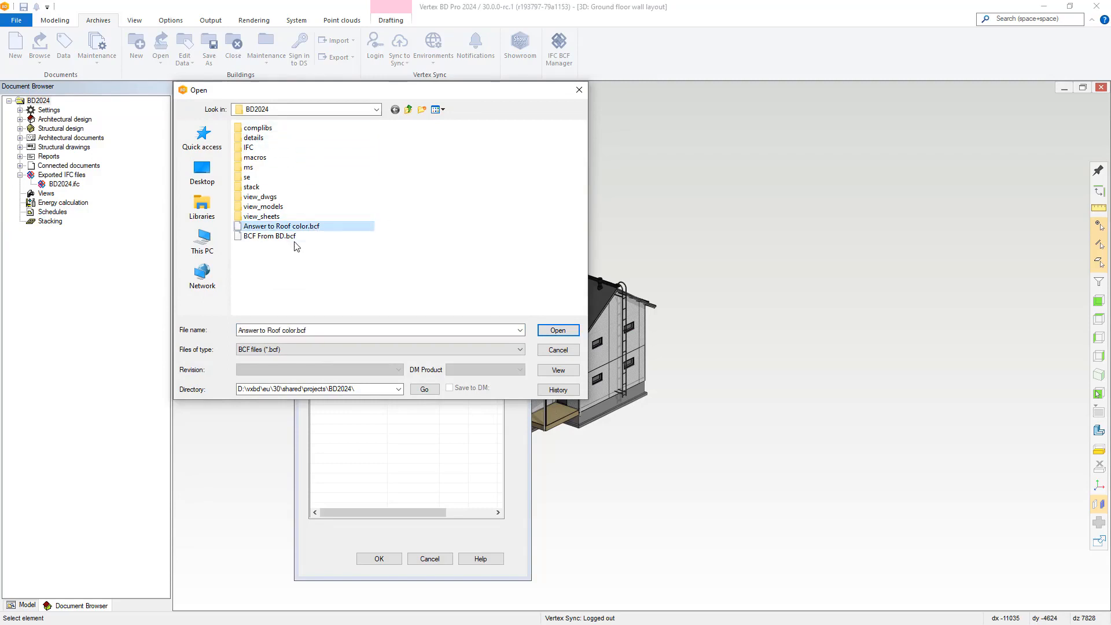
left_click(556, 329)
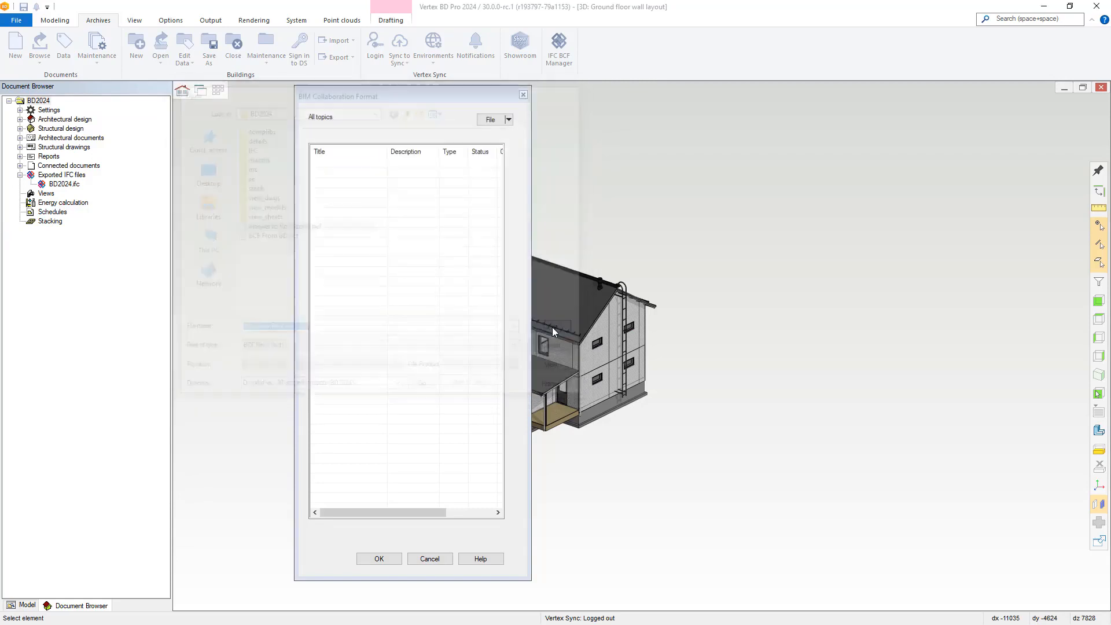
left_click(436, 169)
right_click(437, 169)
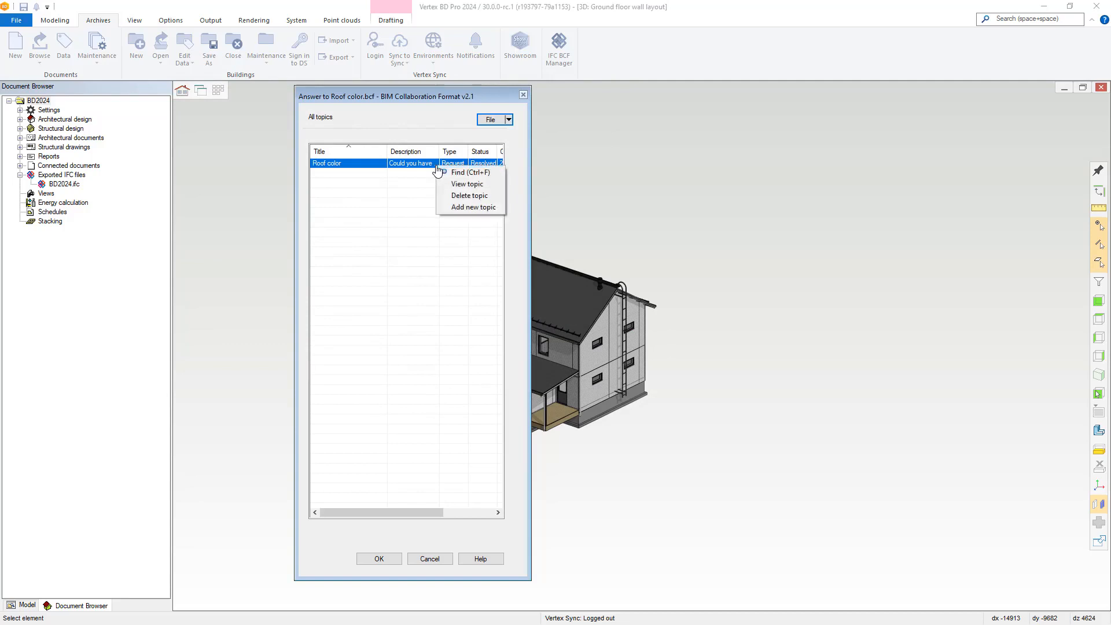
left_click(446, 182)
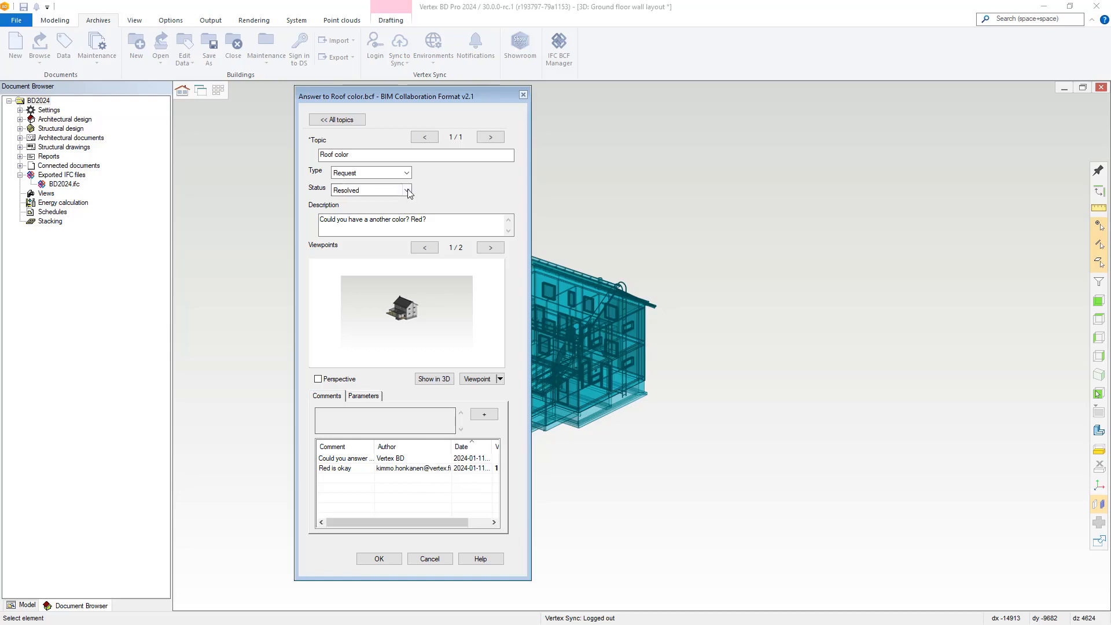
Set the Roof color topic's status to Closed and accept the BCF changes
left_click(376, 190)
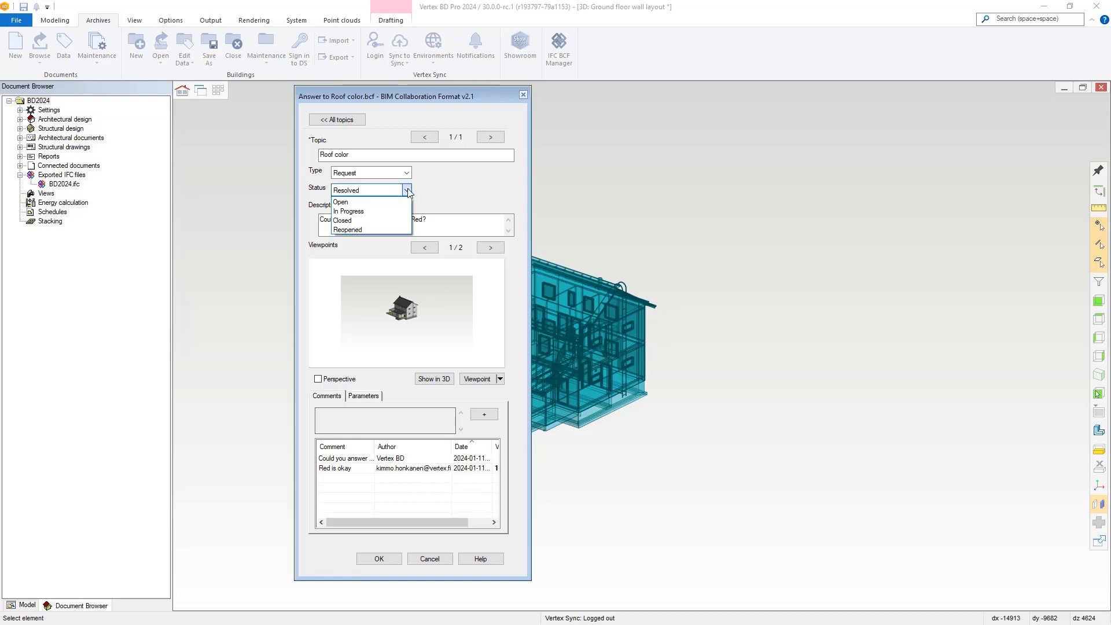
left_click(392, 220)
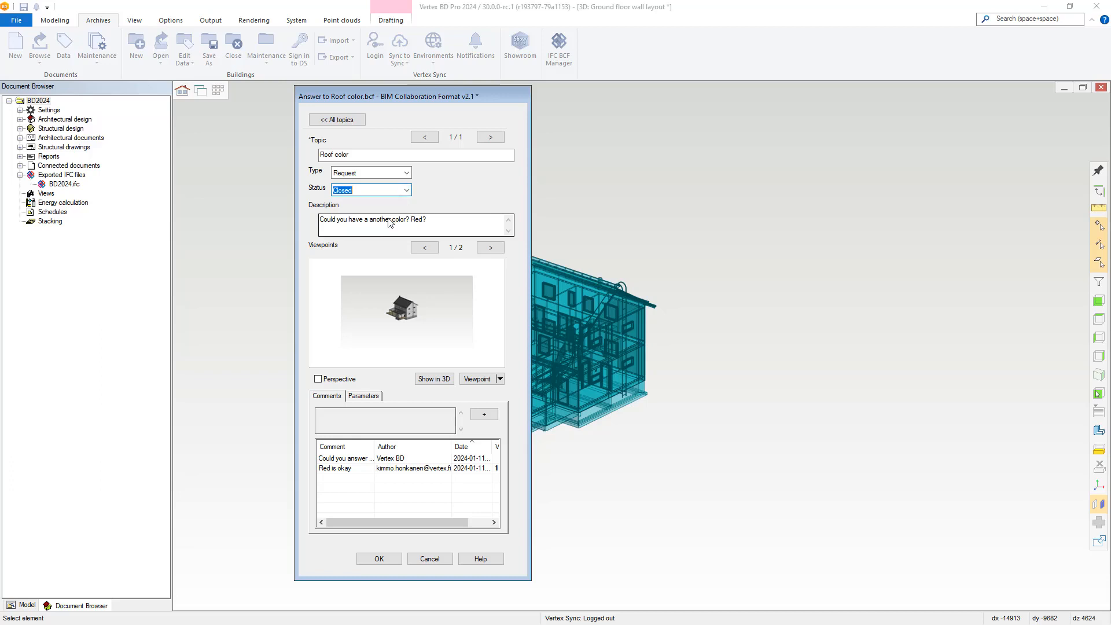
left_click(379, 559)
left_click(384, 557)
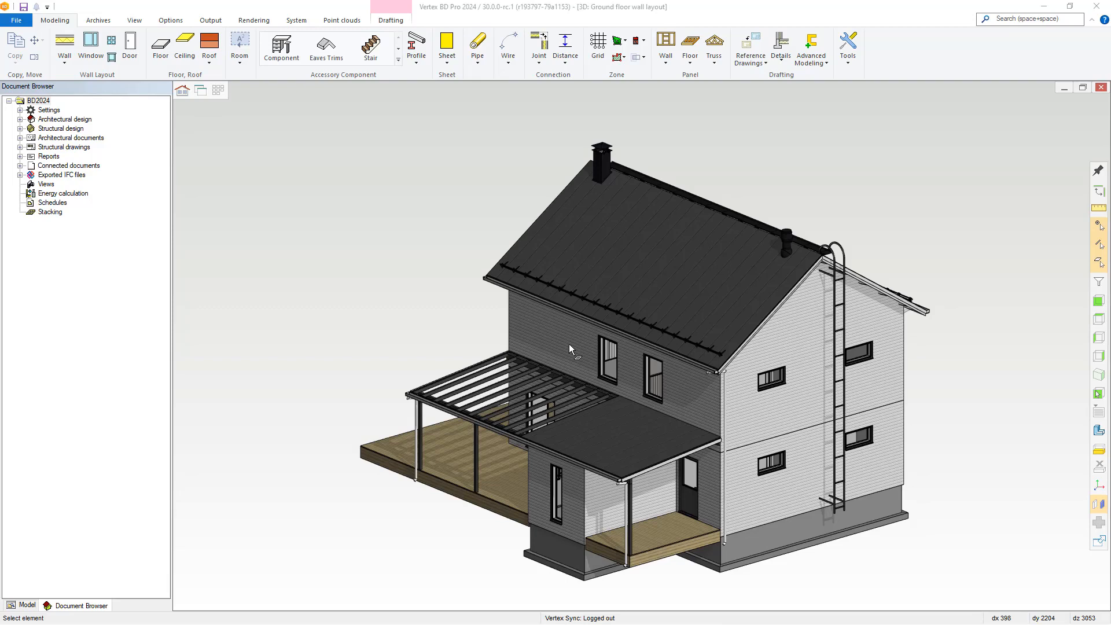
Open the 3D panel stacking settings and enable updating items after moving
left_click(202, 19)
left_click(202, 21)
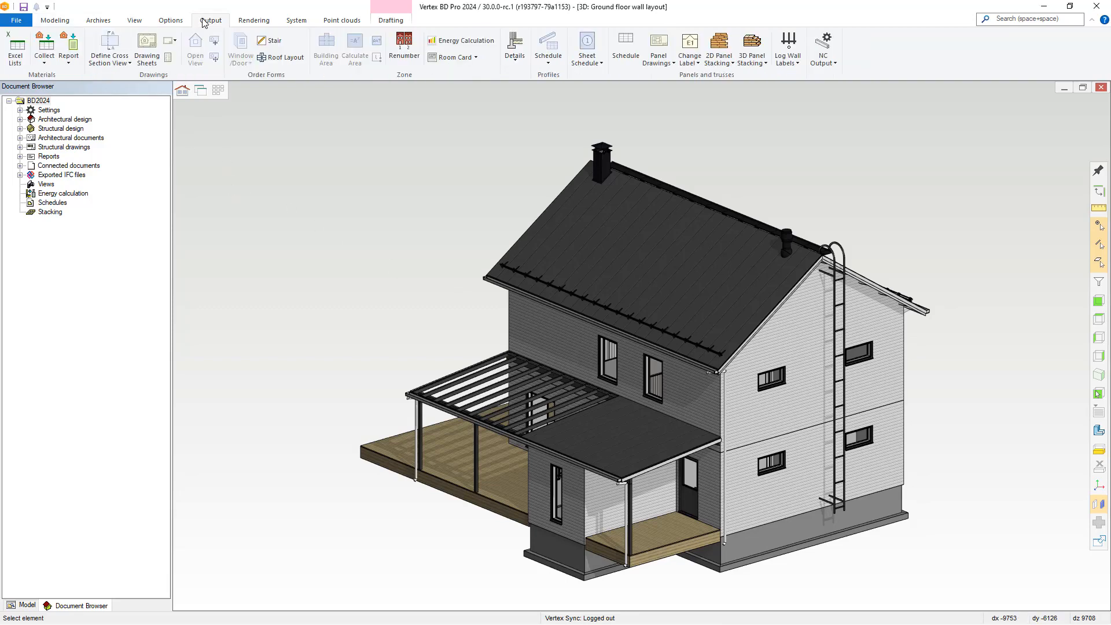
left_click(766, 64)
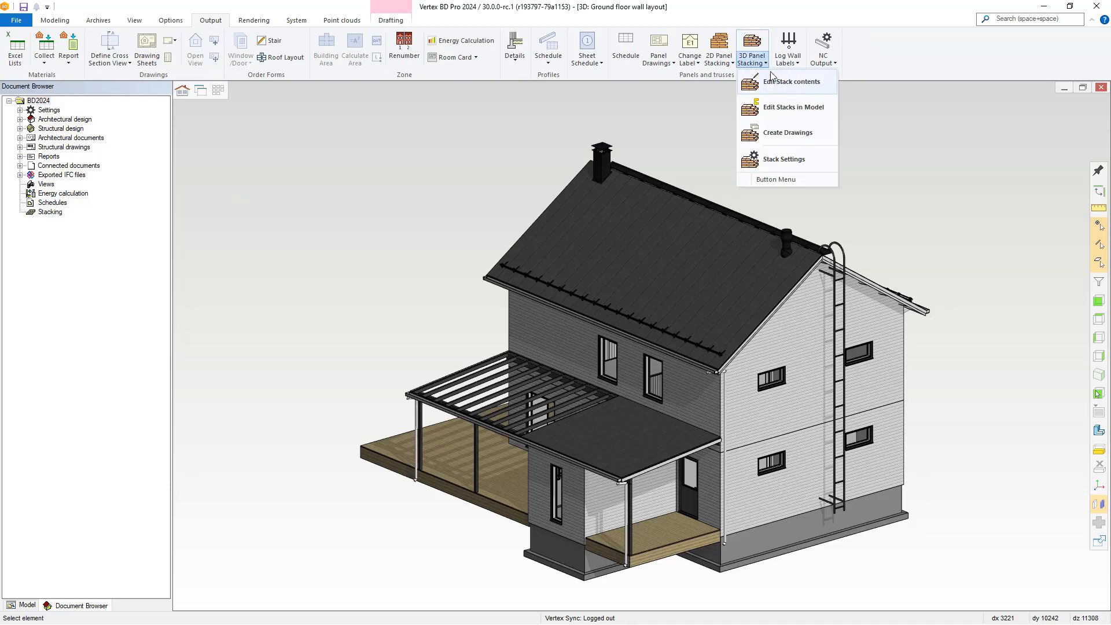
left_click(775, 170)
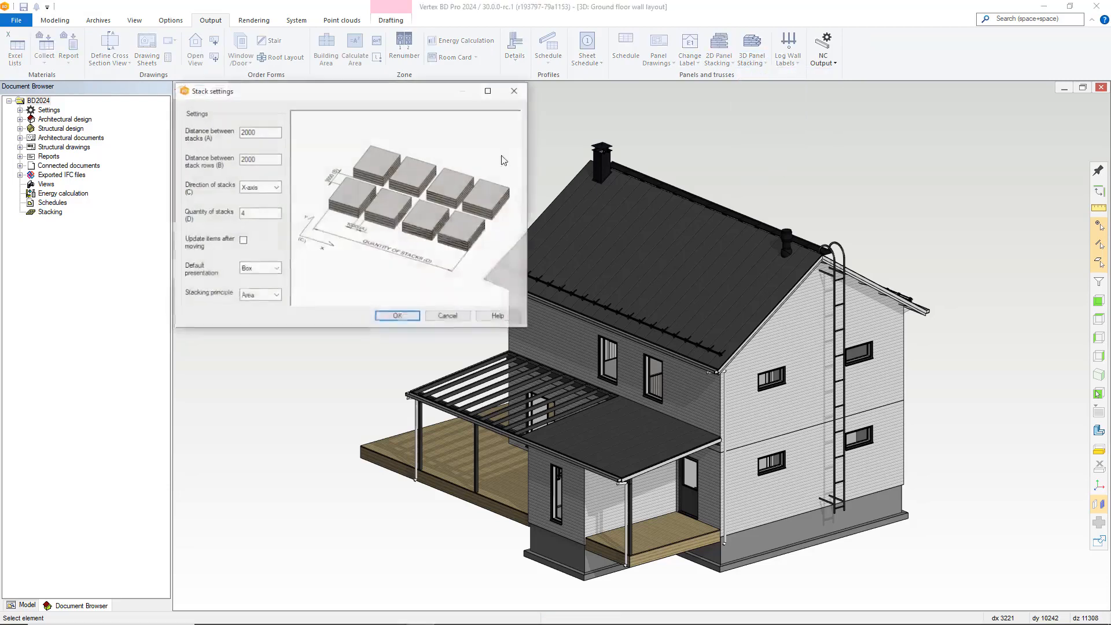
left_click_drag(339, 105, 366, 150)
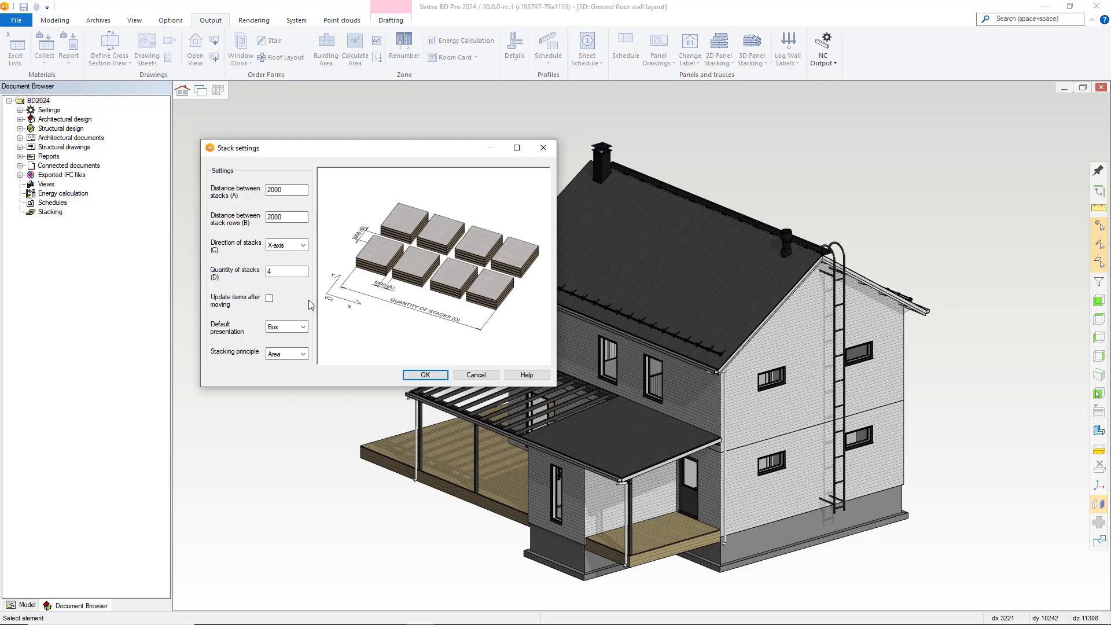
left_click(271, 300)
Examine the available default presentations and stacking principles, keeping Box and Area selected
left_click(303, 327)
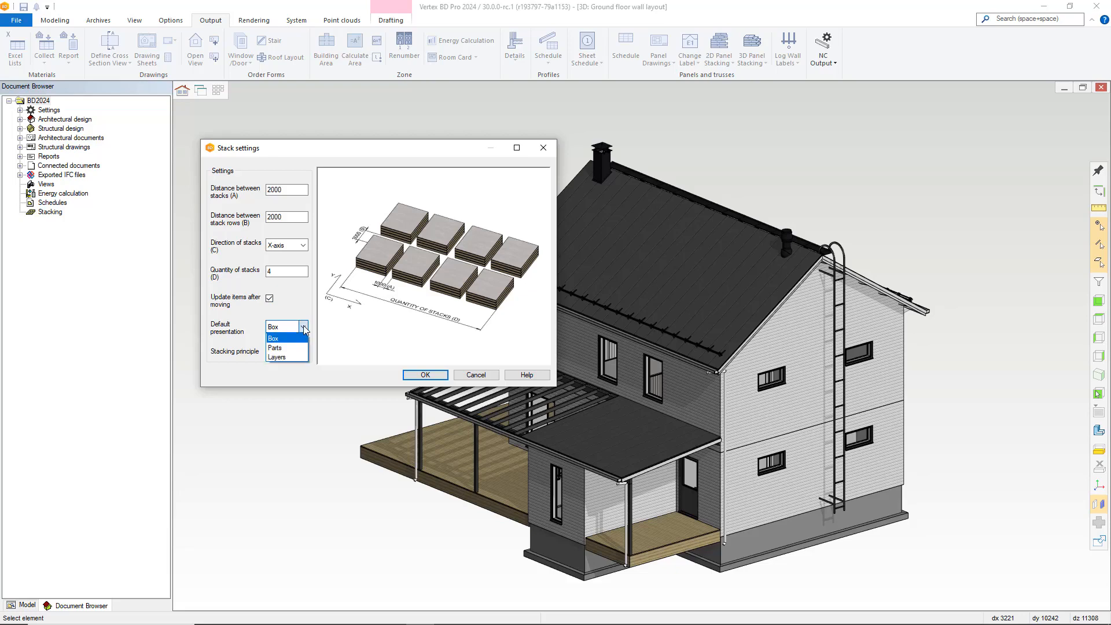
left_click(303, 328)
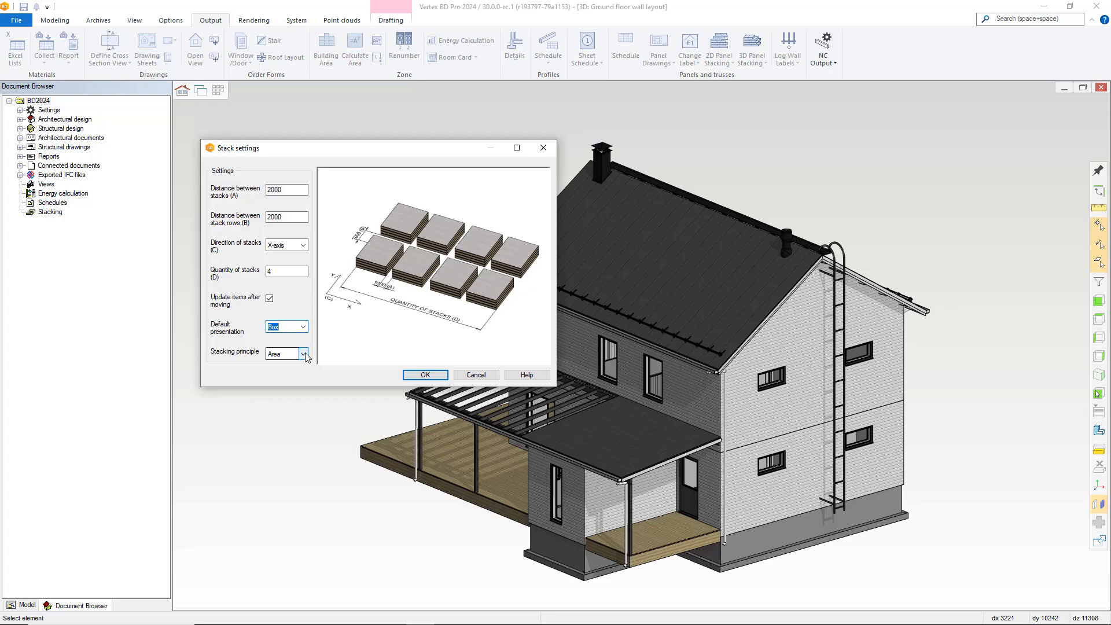
left_click(303, 354)
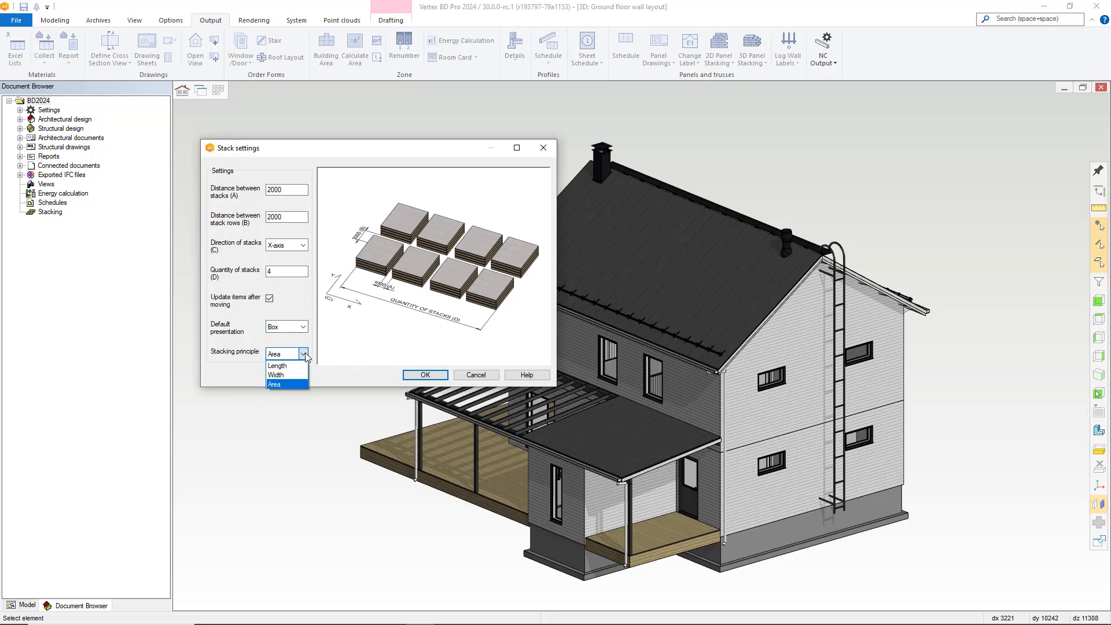
left_click(306, 355)
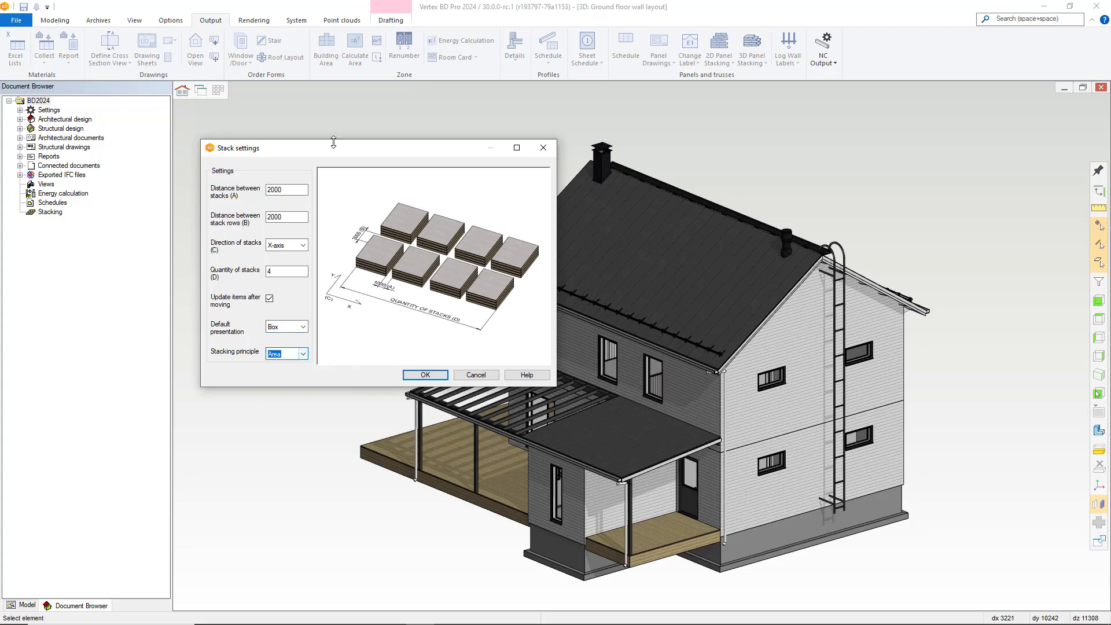
left_click_drag(335, 152, 356, 118)
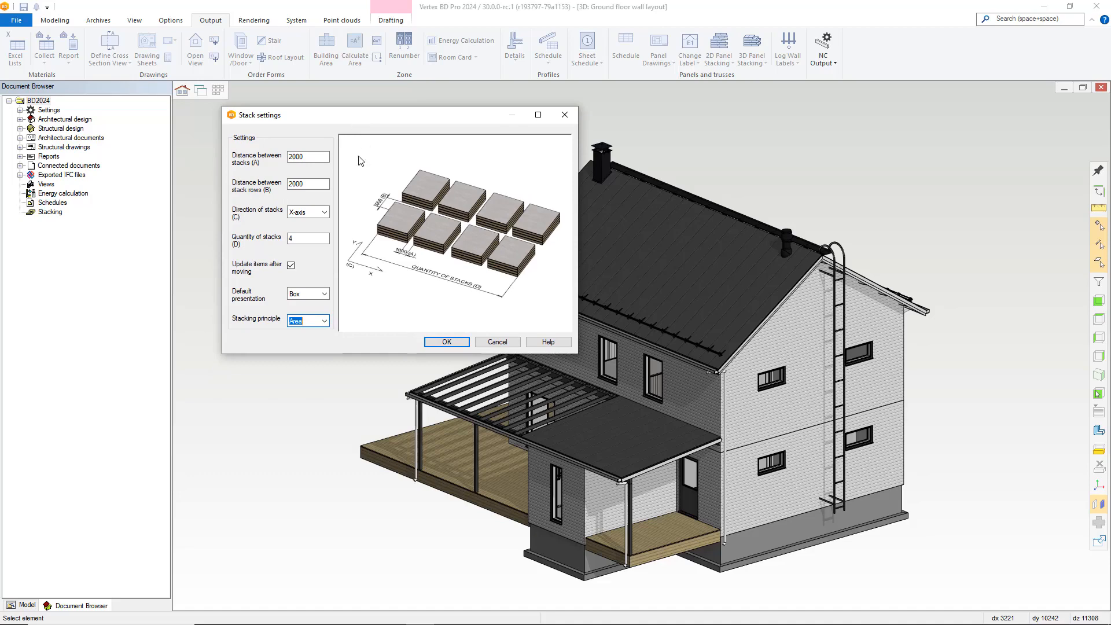
Accept the stack settings and open the 3D stack contents editor, enlarging its panel list
left_click(446, 342)
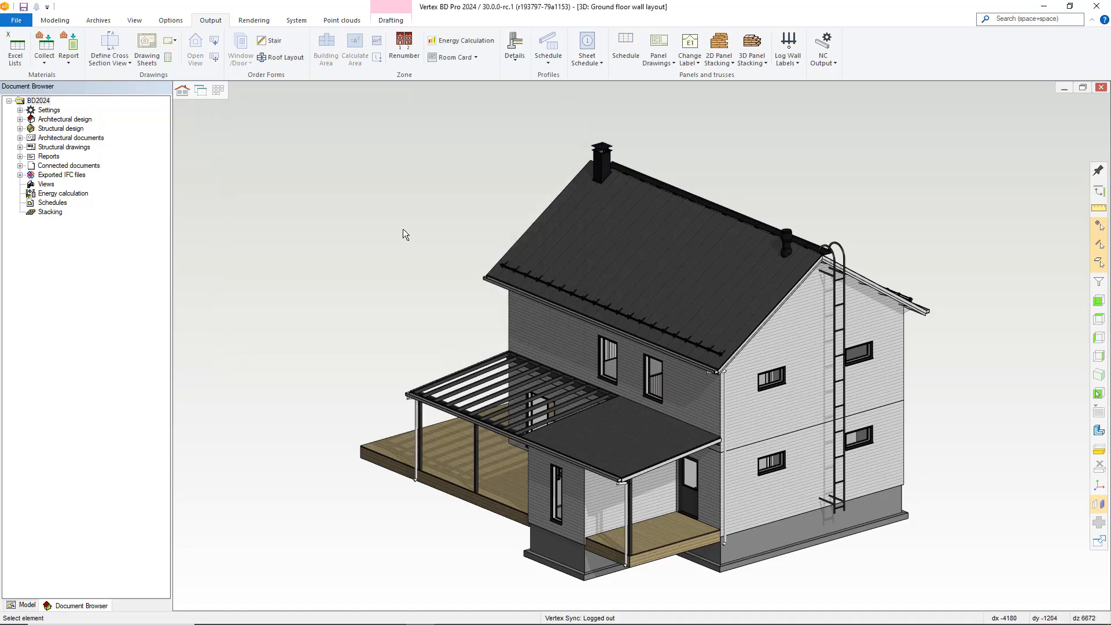
left_click(758, 68)
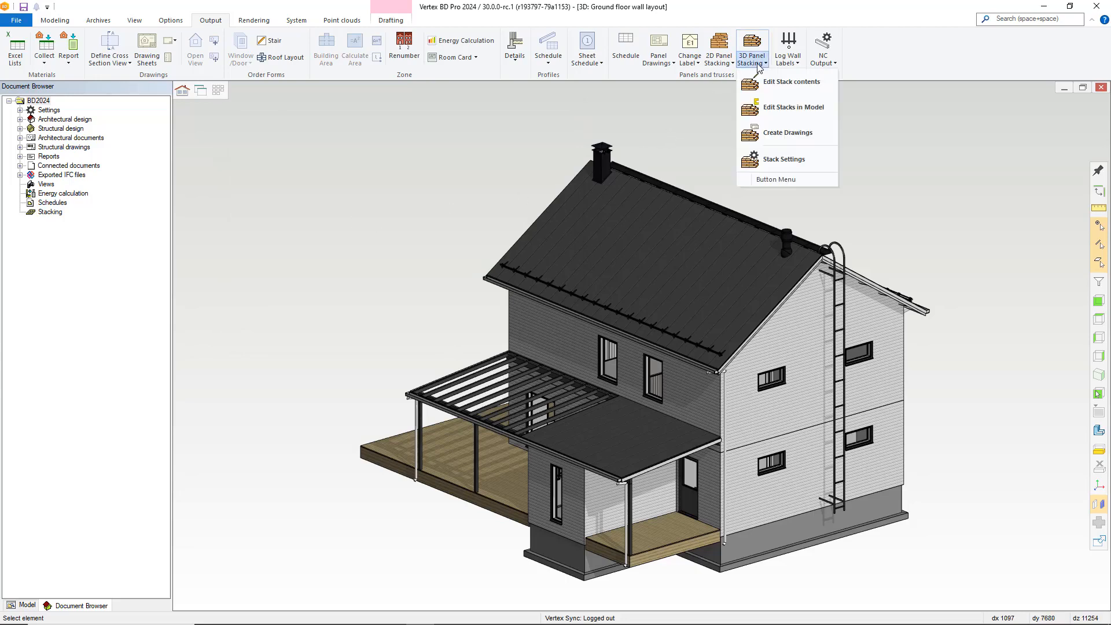
left_click(807, 83)
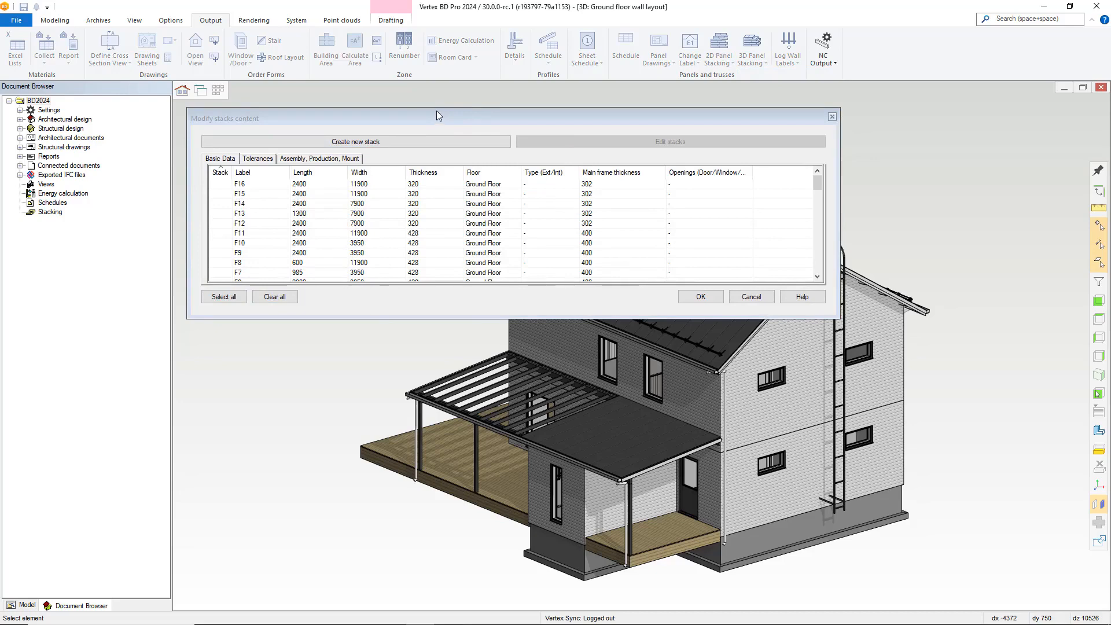
left_click_drag(482, 319, 507, 493)
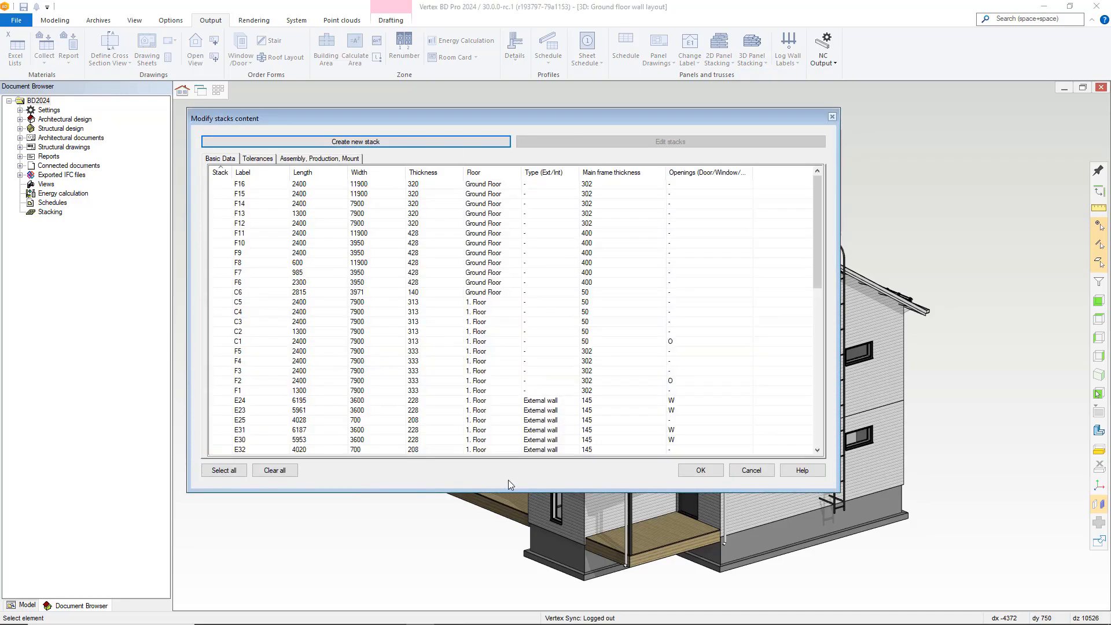
Sort the panel list by label and select the ground floor external walls E1 to E18
left_click(227, 470)
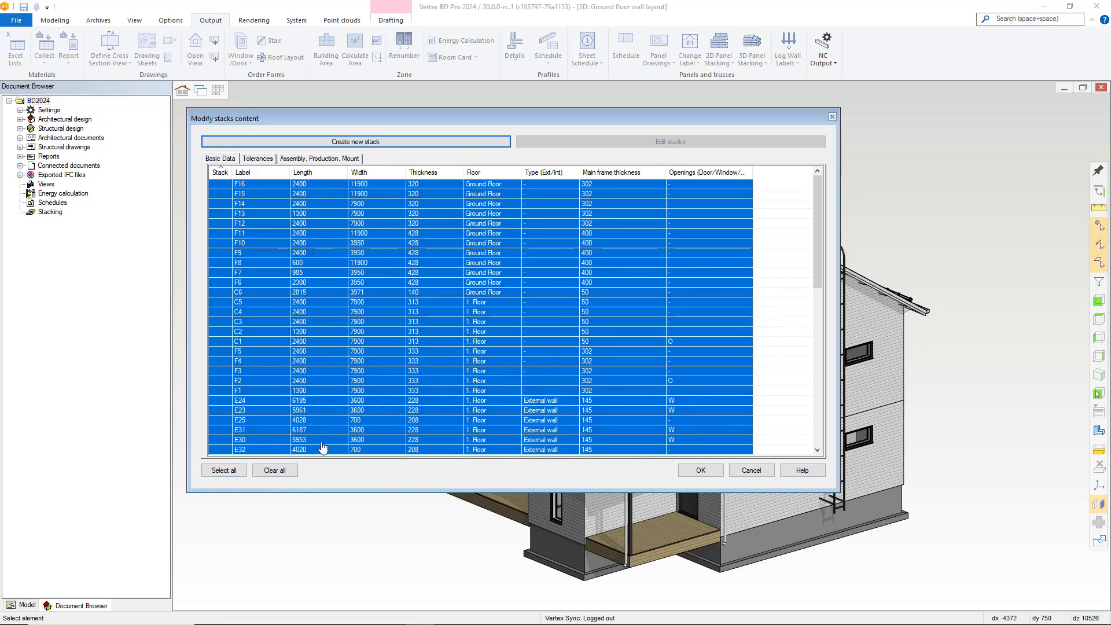
left_click(285, 470)
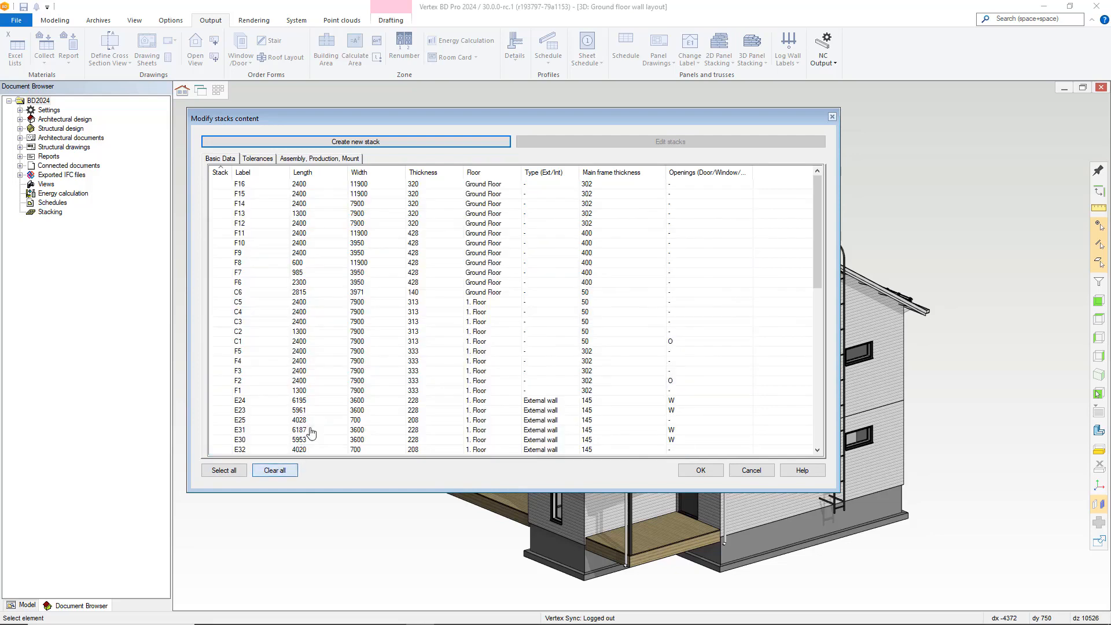
left_click(260, 172)
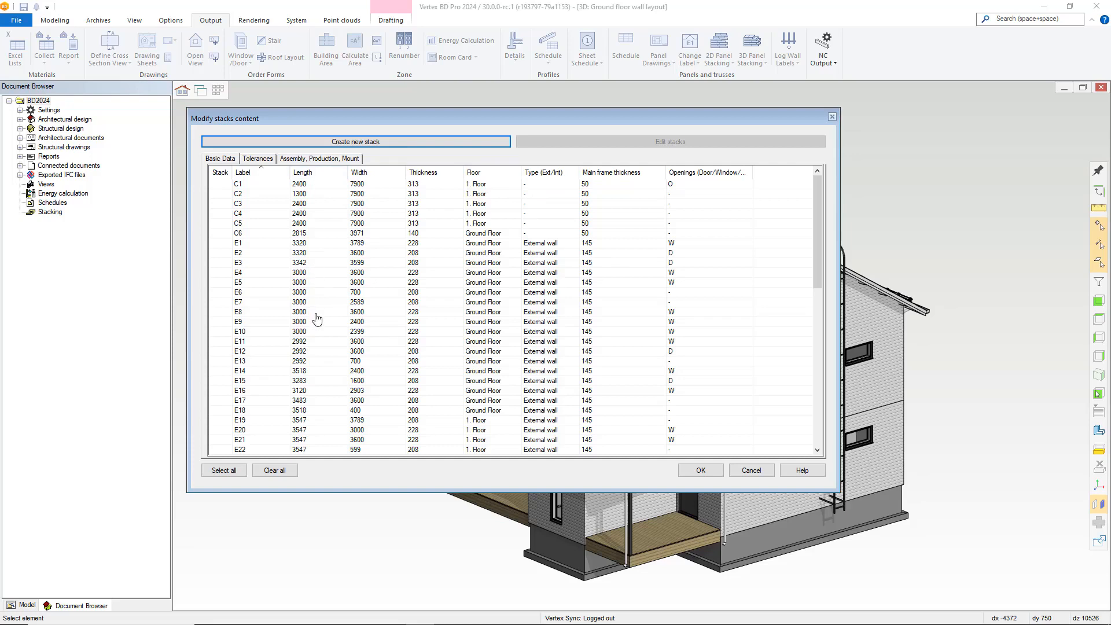
left_click(253, 245)
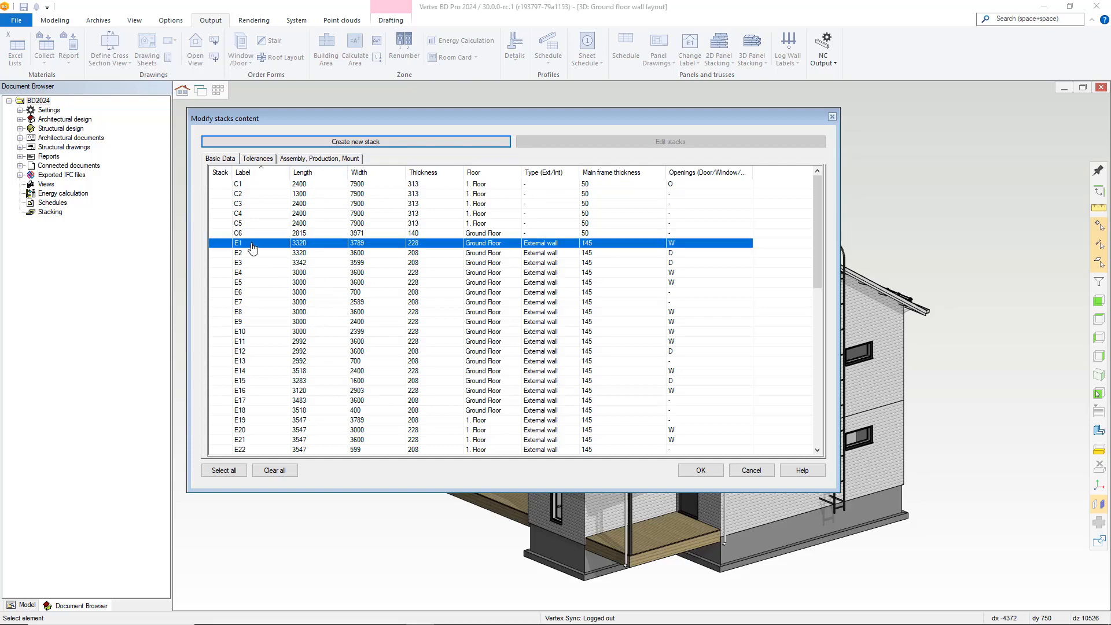
left_click(536, 411, "shift")
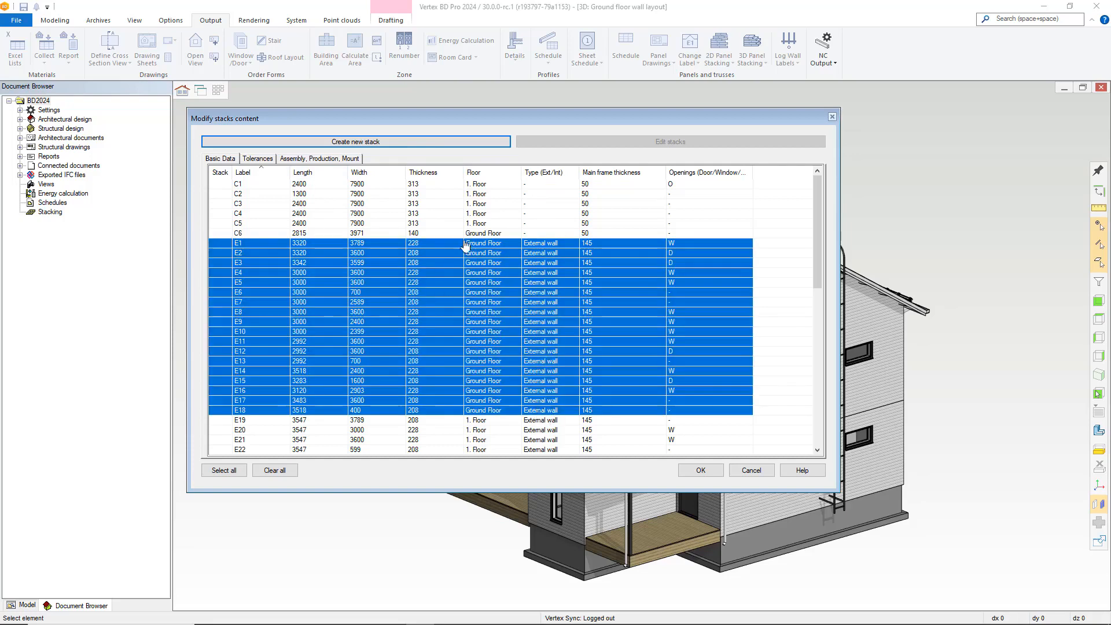
Start creating stacks for the selected walls with the library values of 2.Stack for Wallpanel V no pallet
right_click(474, 334)
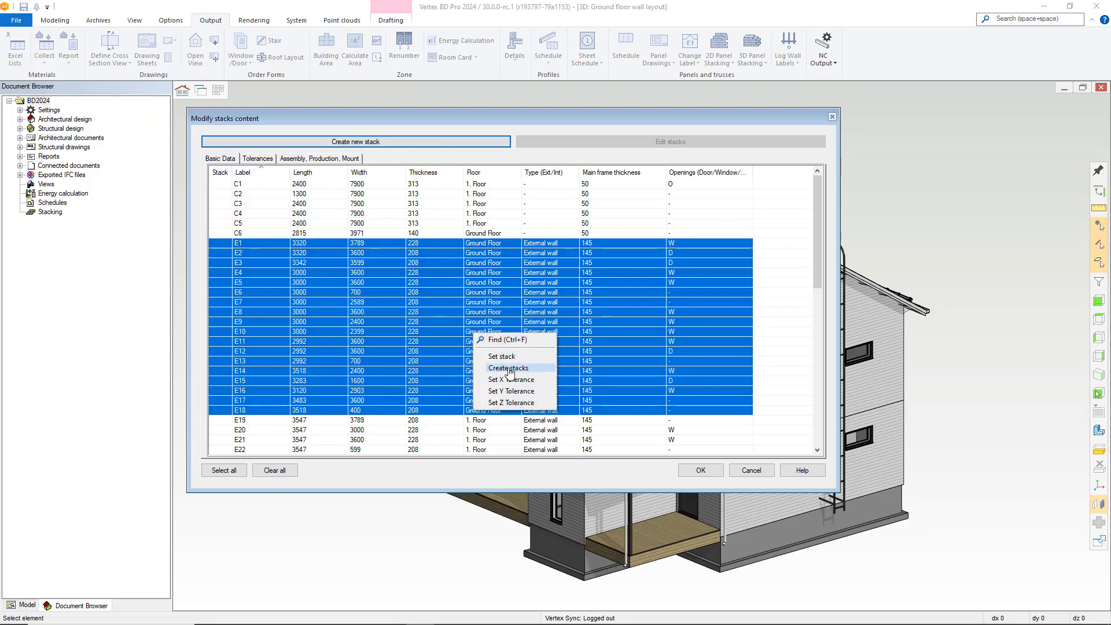
left_click(508, 369)
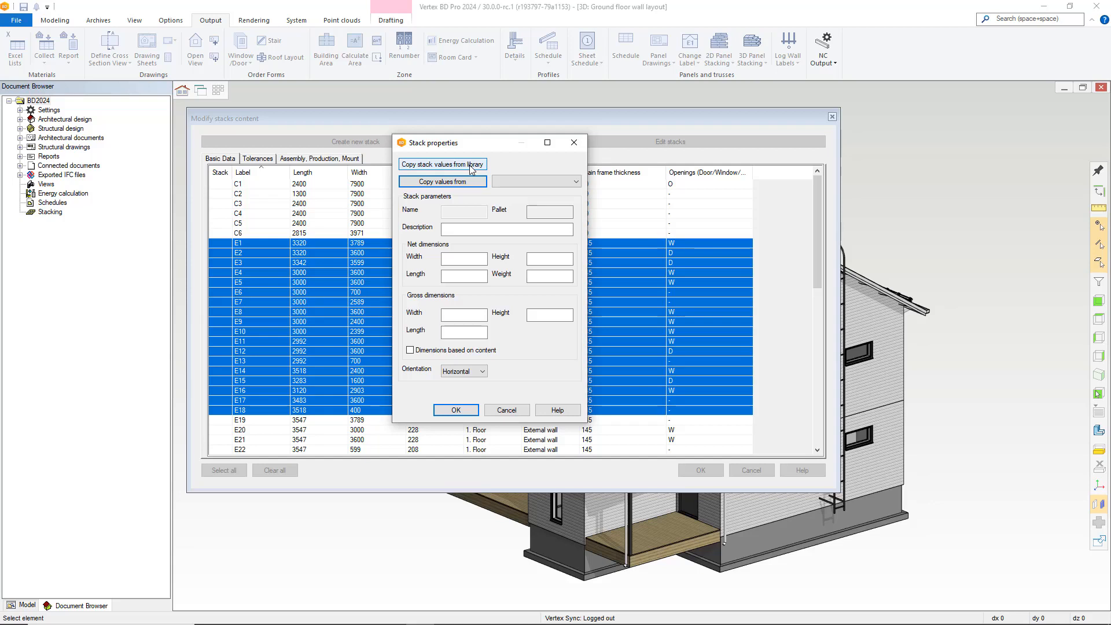
left_click(472, 166)
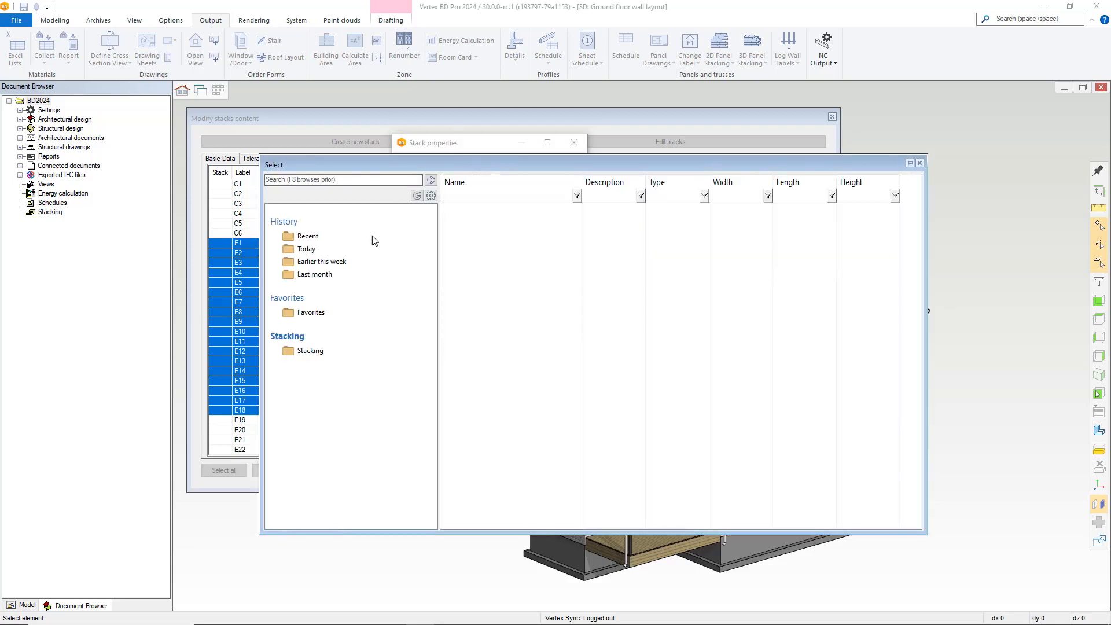
left_click(309, 350)
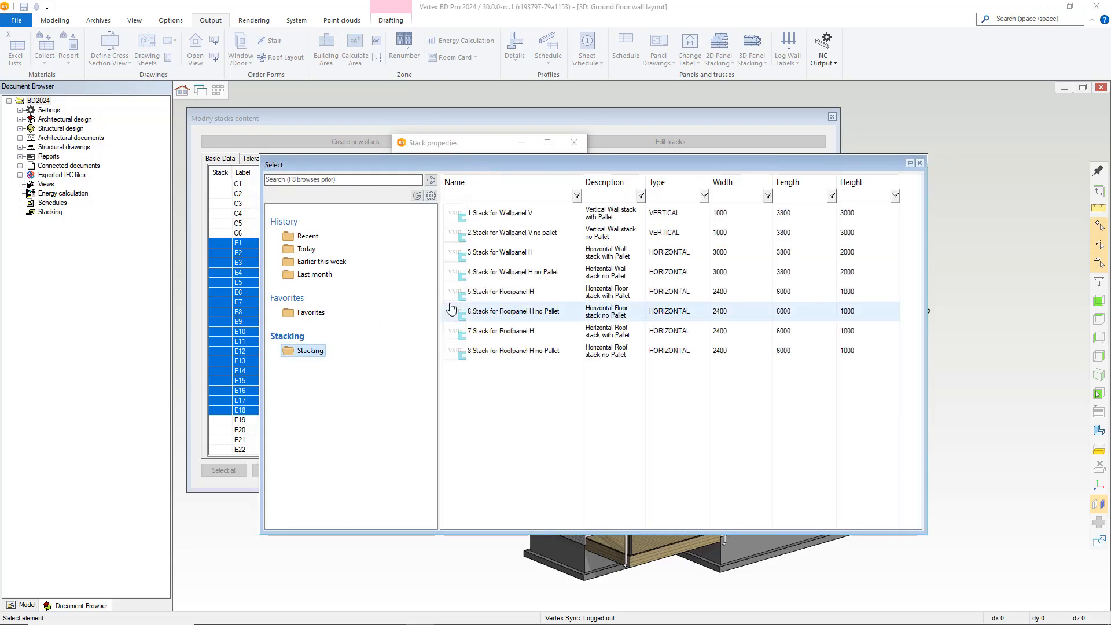
double_click(556, 241)
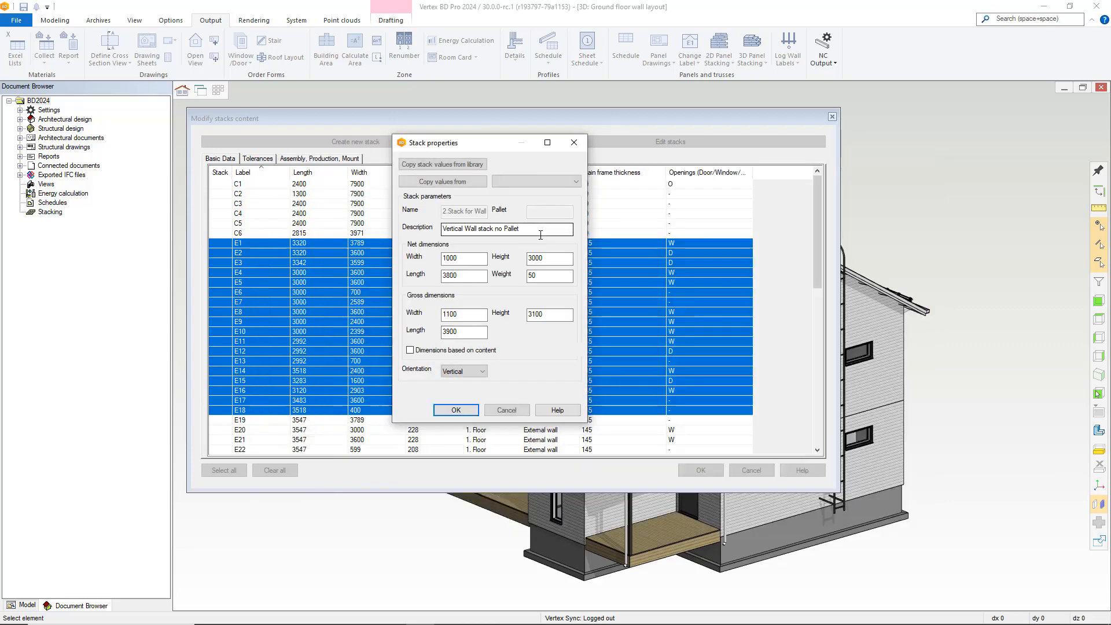
Set the stack's net width to 2500 with dimensions based on content, and create the stack
left_click(441, 256)
double_click(440, 257)
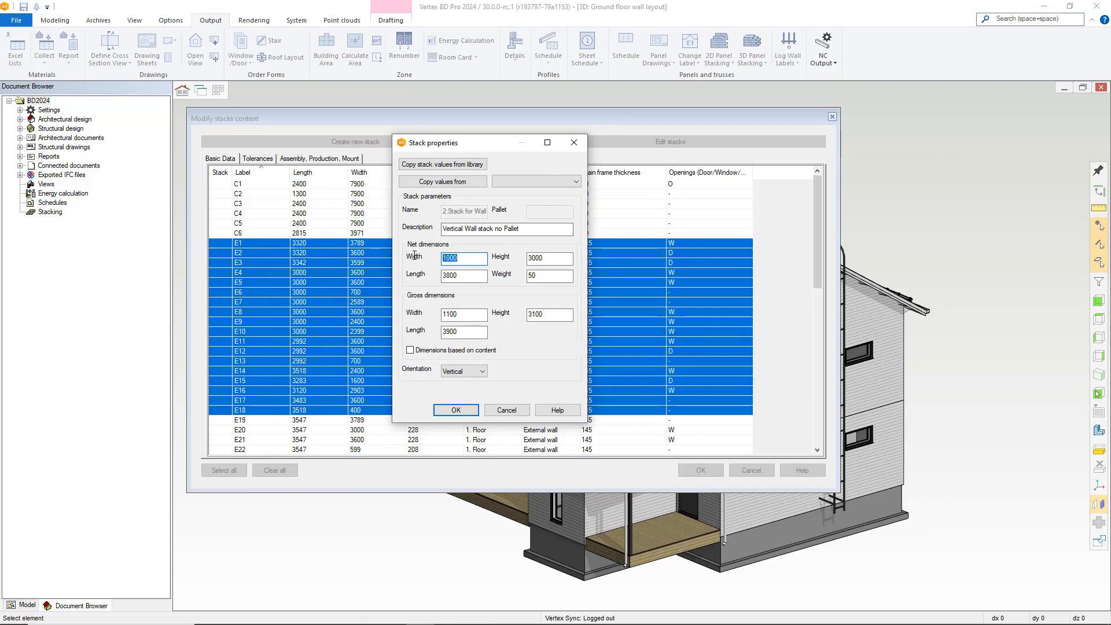
type("2500")
left_click(410, 350)
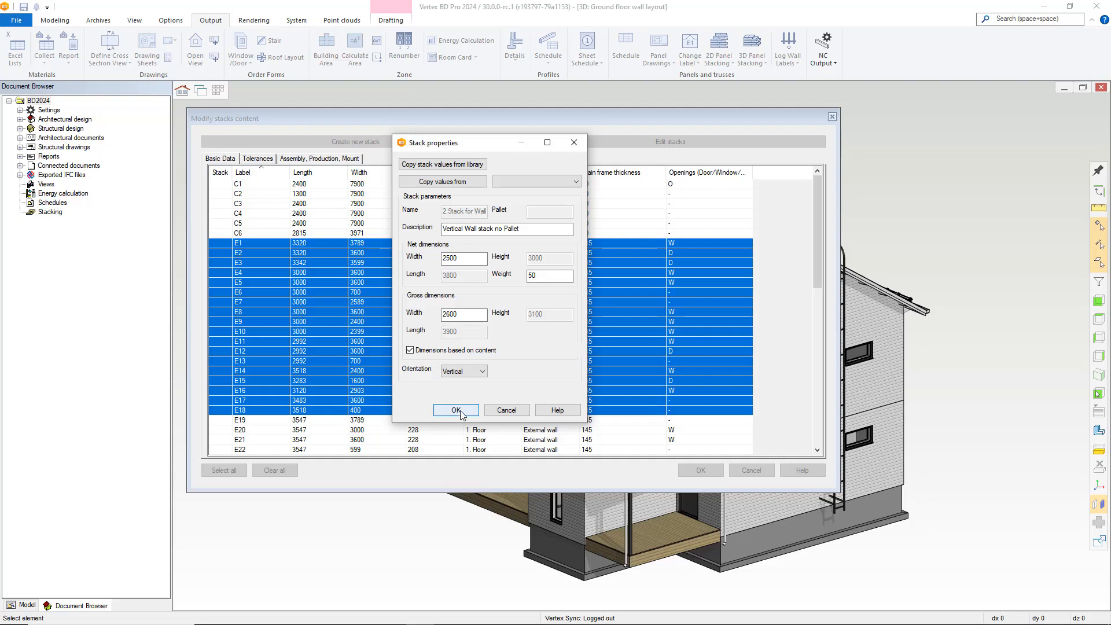
left_click(456, 409)
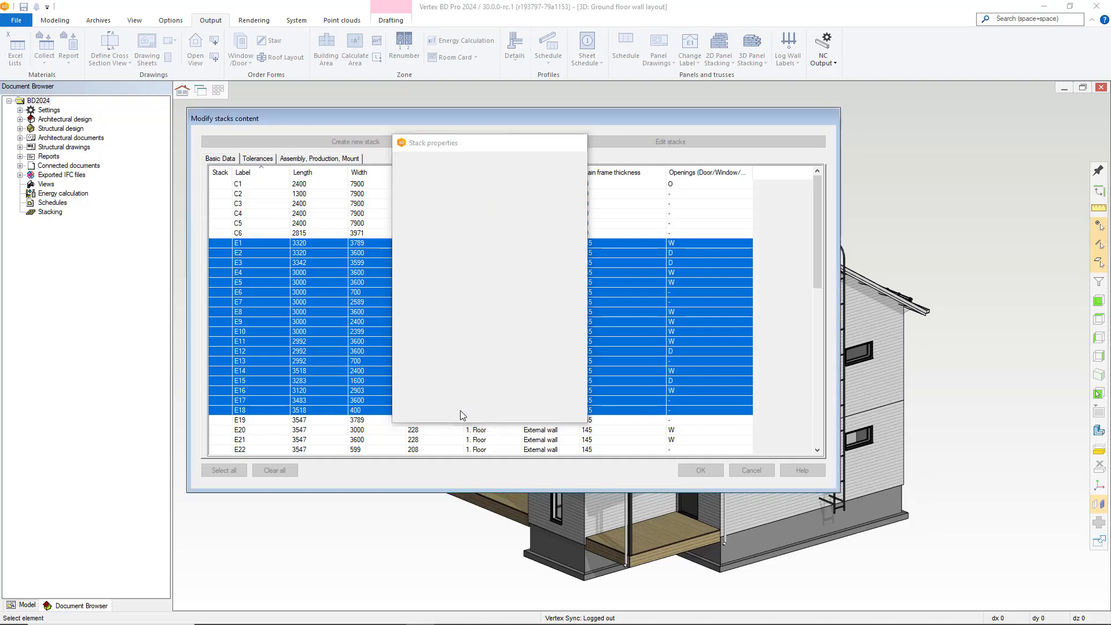
Create a stack for first-floor external walls E19 to E32 with values copied from stack 1, and accept the stack contents
left_click(454, 420)
scroll(489, 431, "down", 3)
scroll(488, 431, "down", 3)
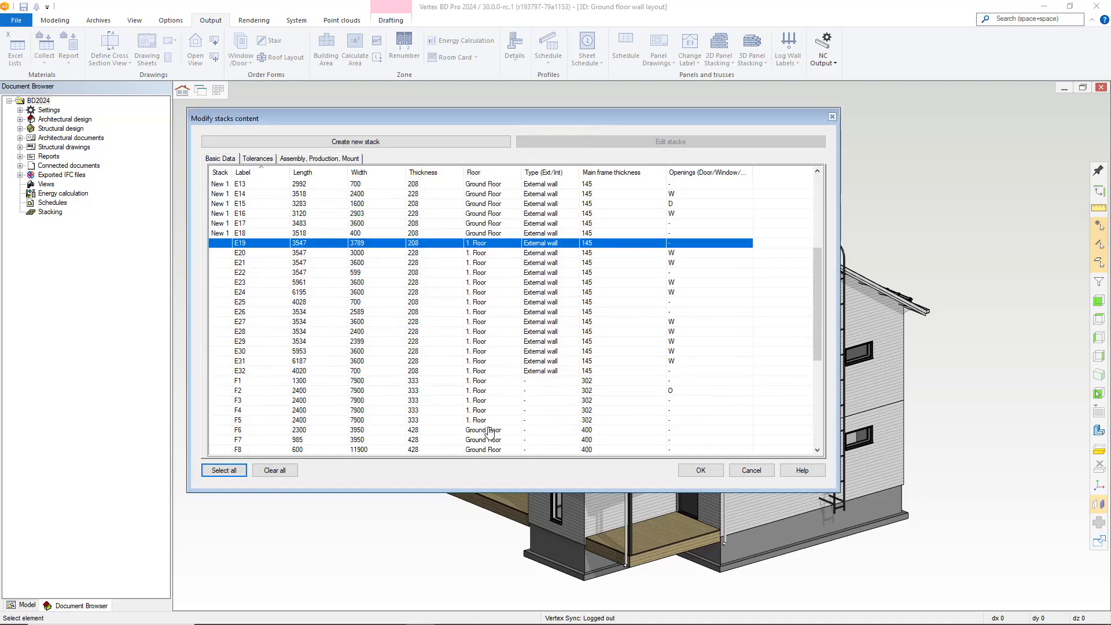
left_click(497, 379, "shift")
right_click(496, 379)
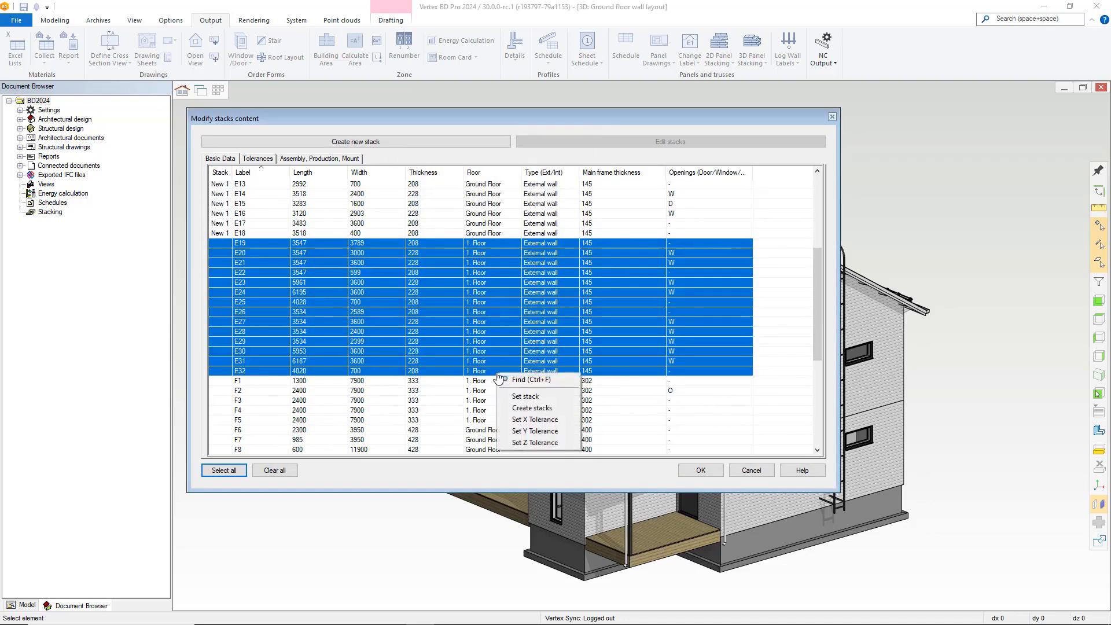
left_click(524, 404)
left_click(458, 182)
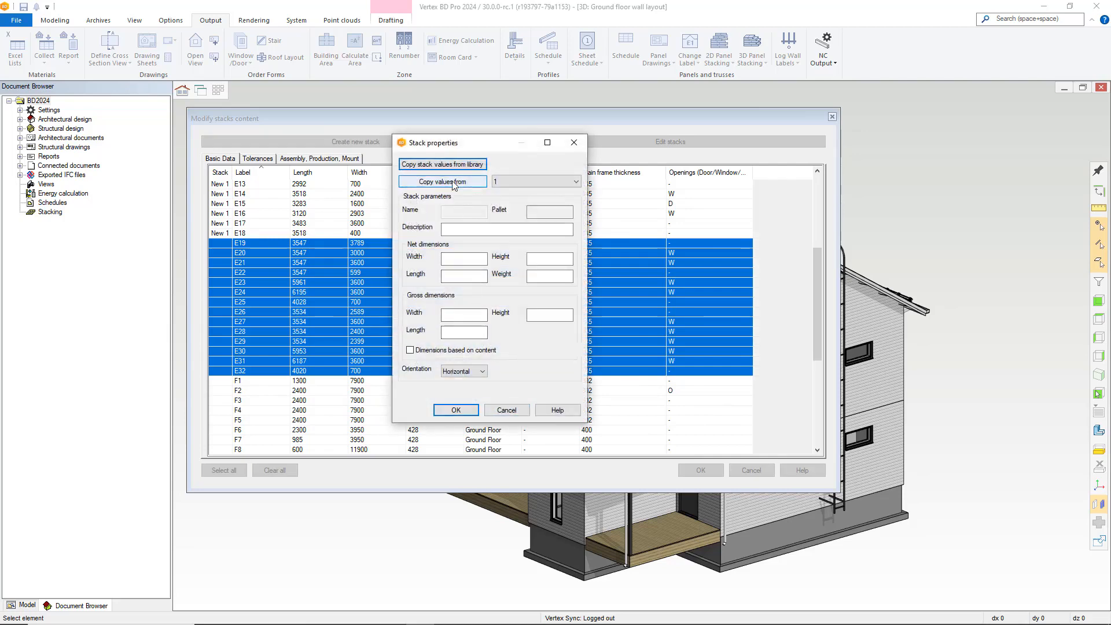
left_click_drag(469, 147, 638, 128)
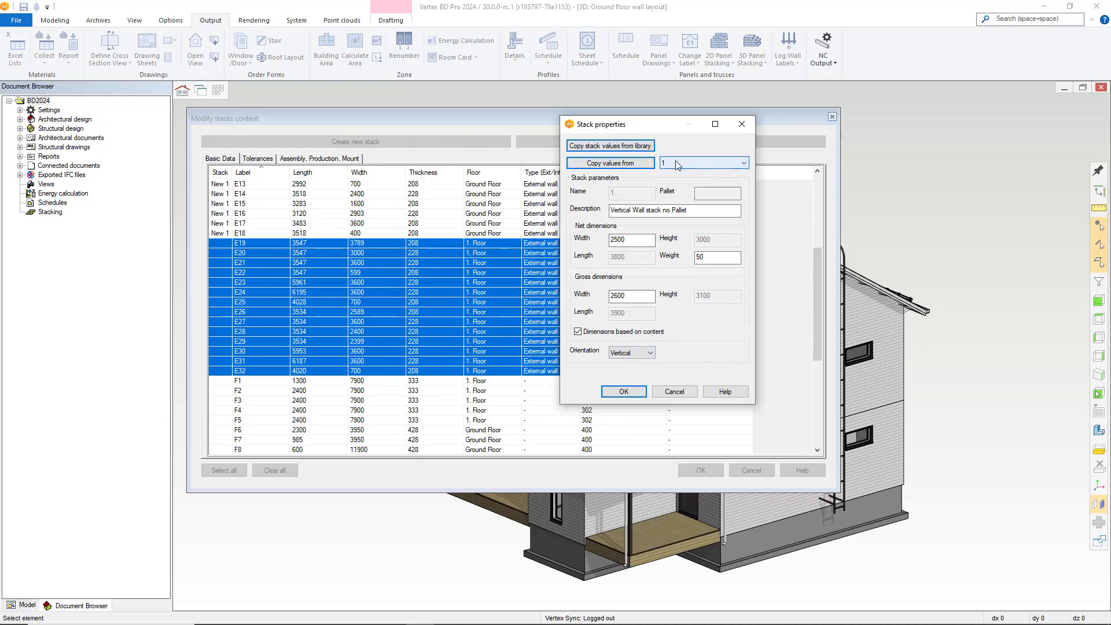
left_click(623, 392)
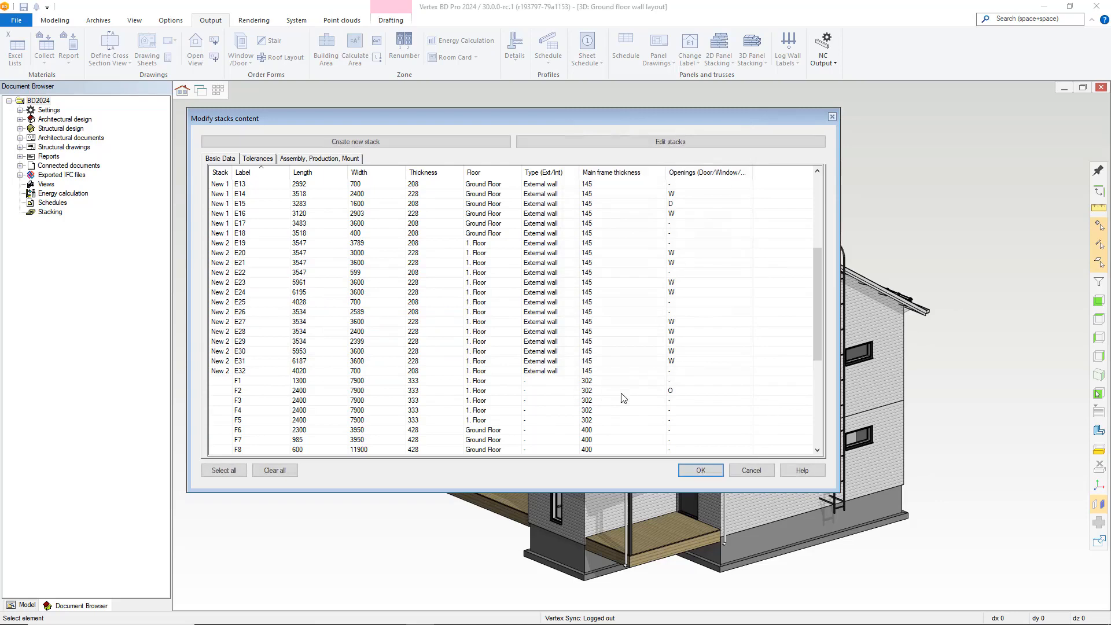
left_click(701, 469)
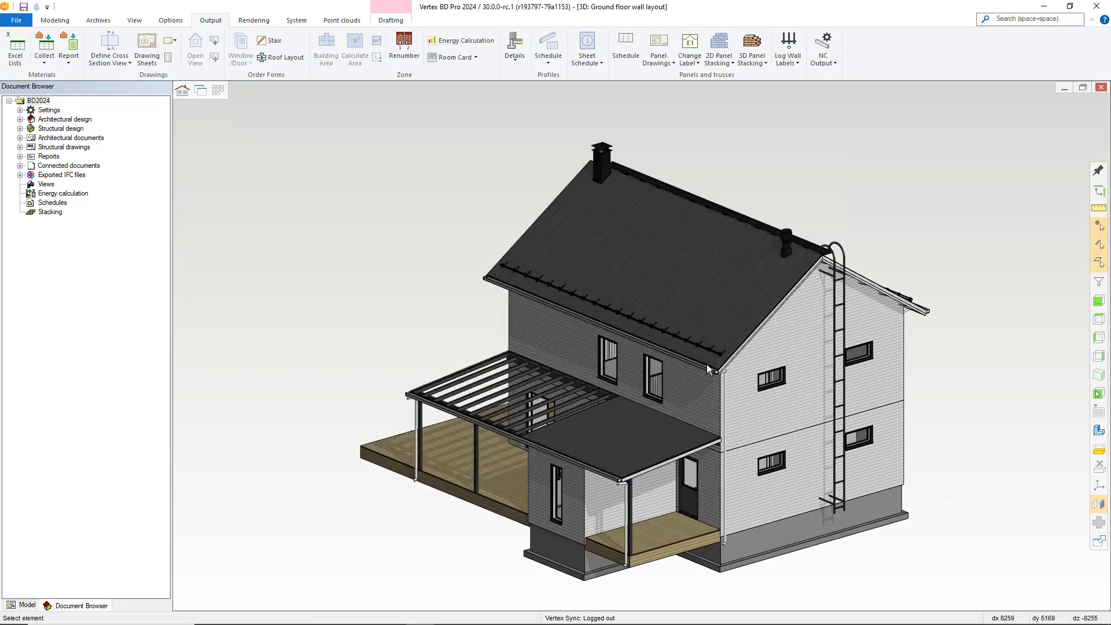
Open the part marking settings and examine the options for marking elements in stacks, keeping By Floor
left_click(1100, 505)
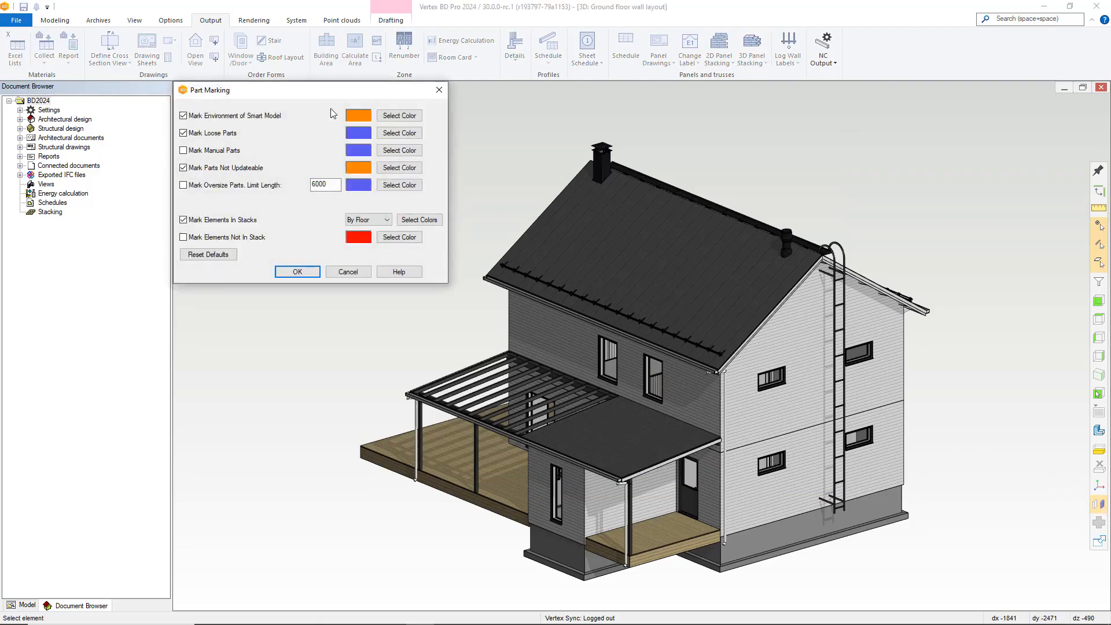
left_click_drag(312, 94, 438, 126)
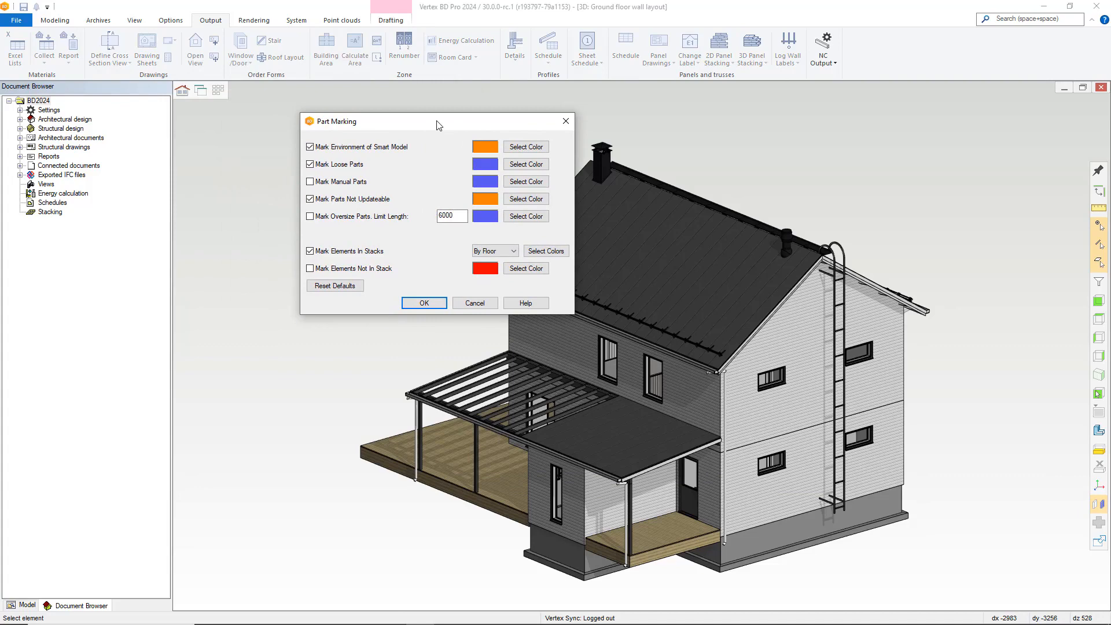
left_click(506, 251)
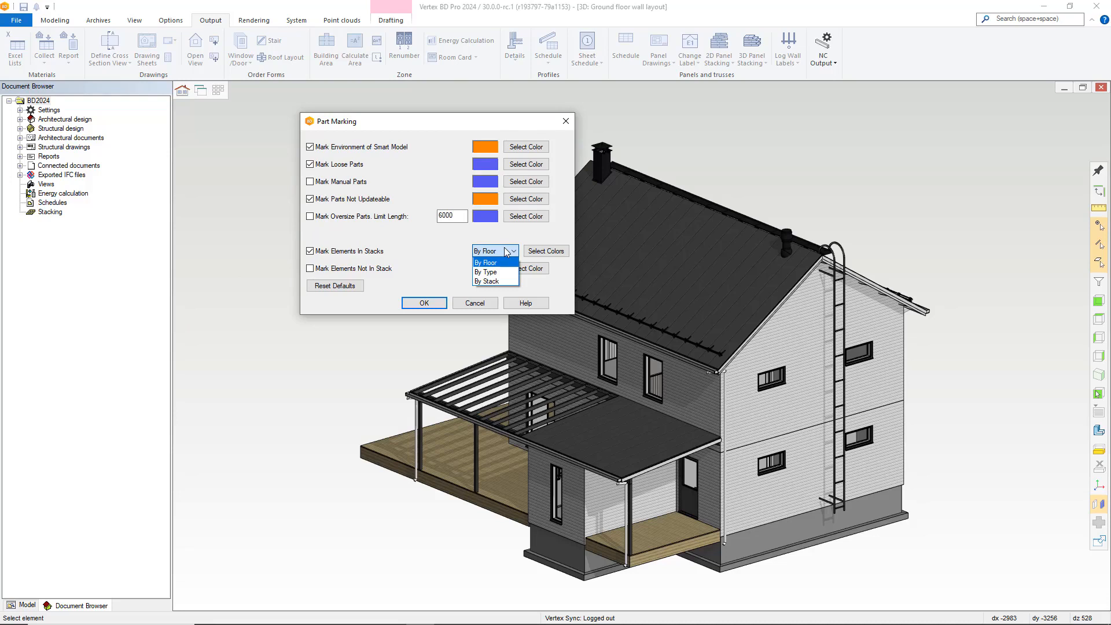
left_click(506, 251)
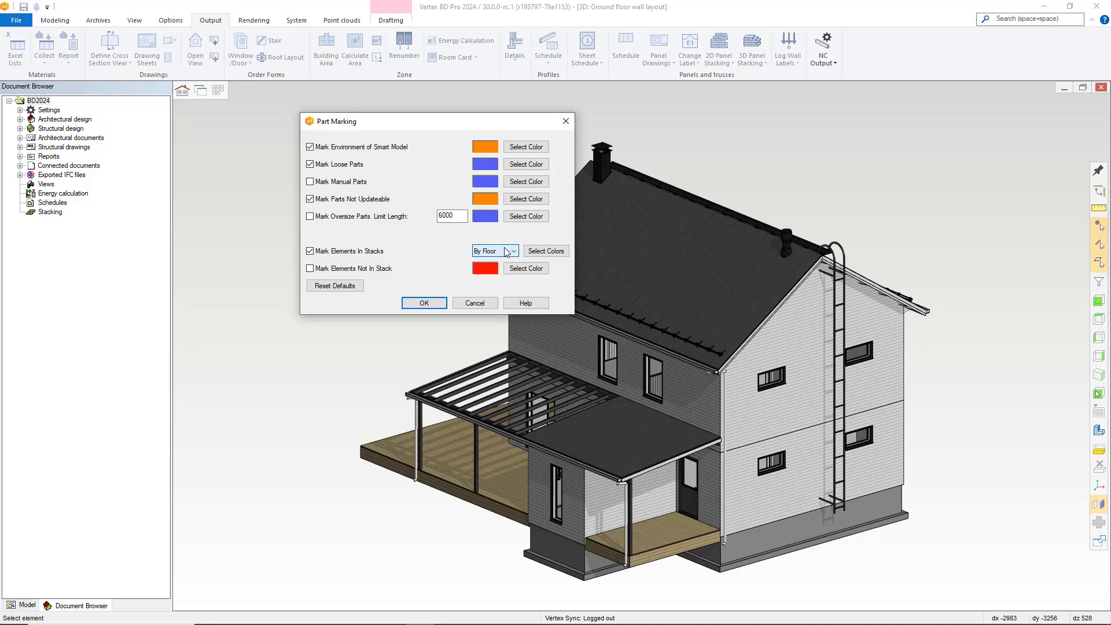
left_click(506, 251)
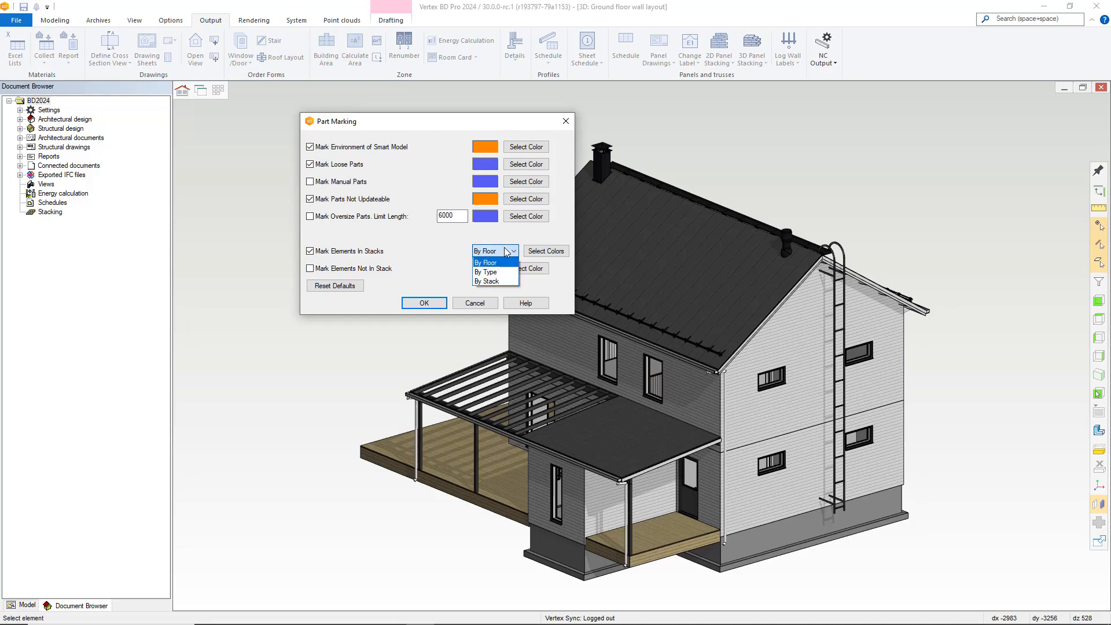
left_click(509, 253)
Examine the marking colors assigned to each floor and the color choices for 6. Floor, without changing them
left_click(544, 251)
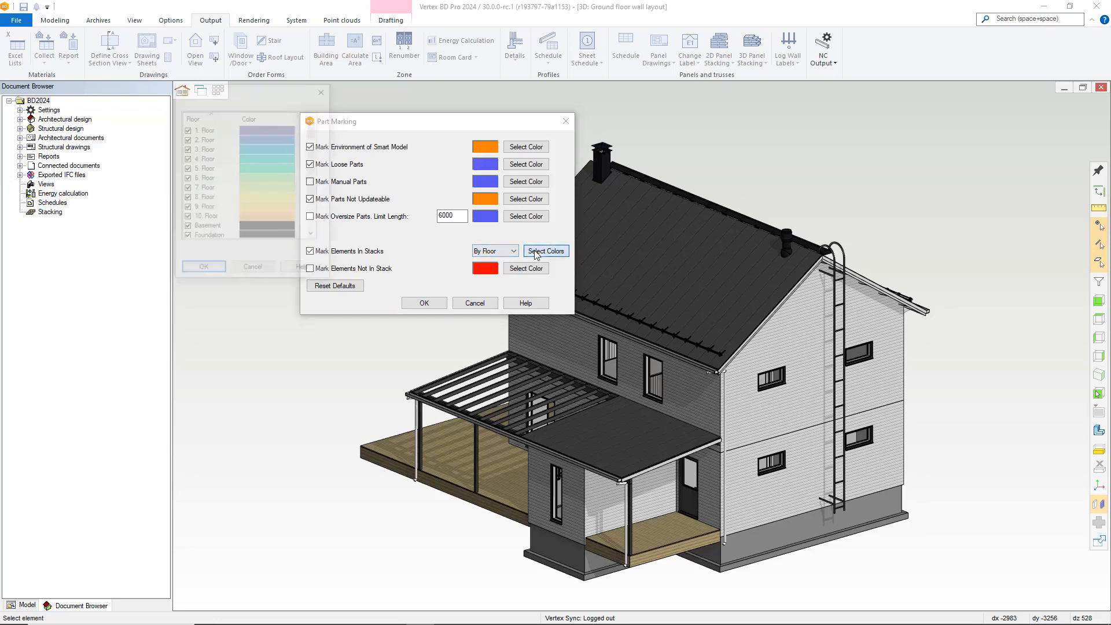
left_click_drag(253, 103, 786, 126)
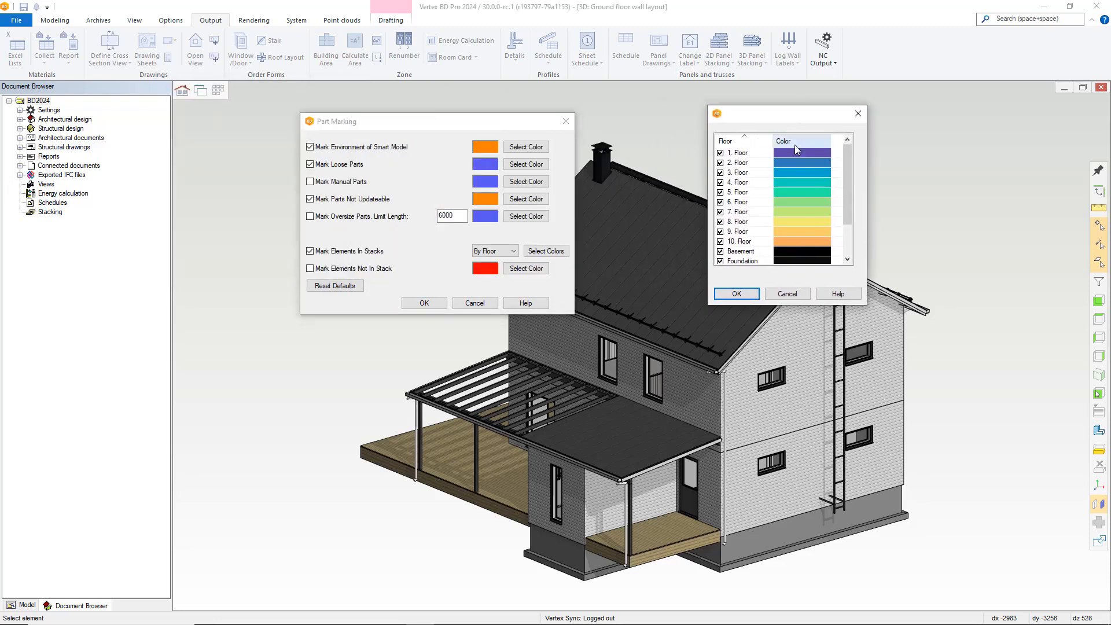
double_click(791, 202)
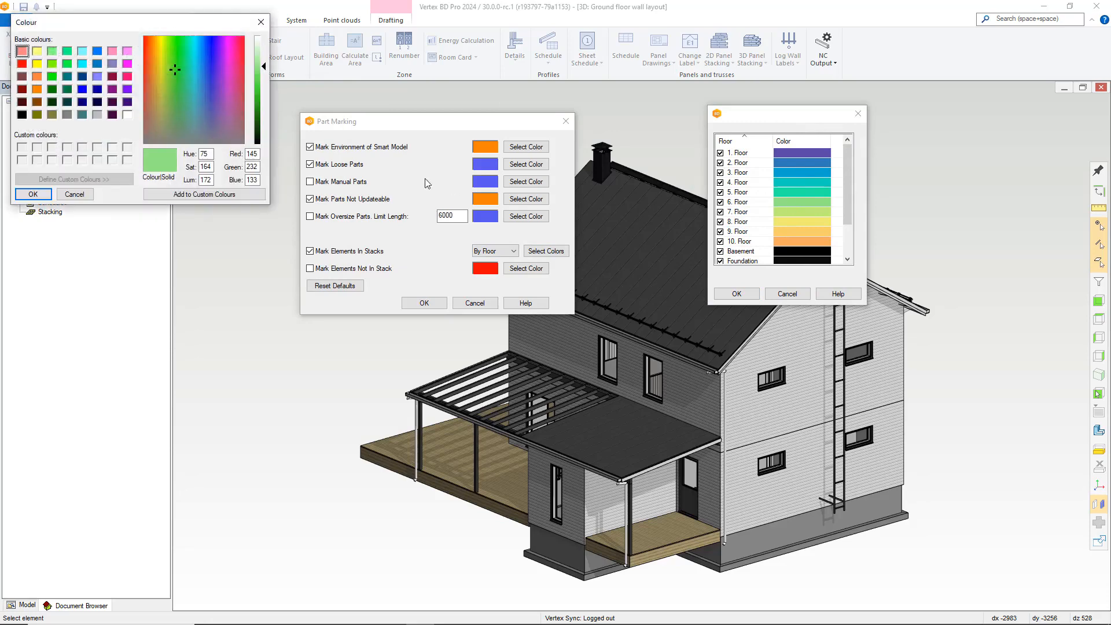
left_click(78, 195)
left_click(736, 293)
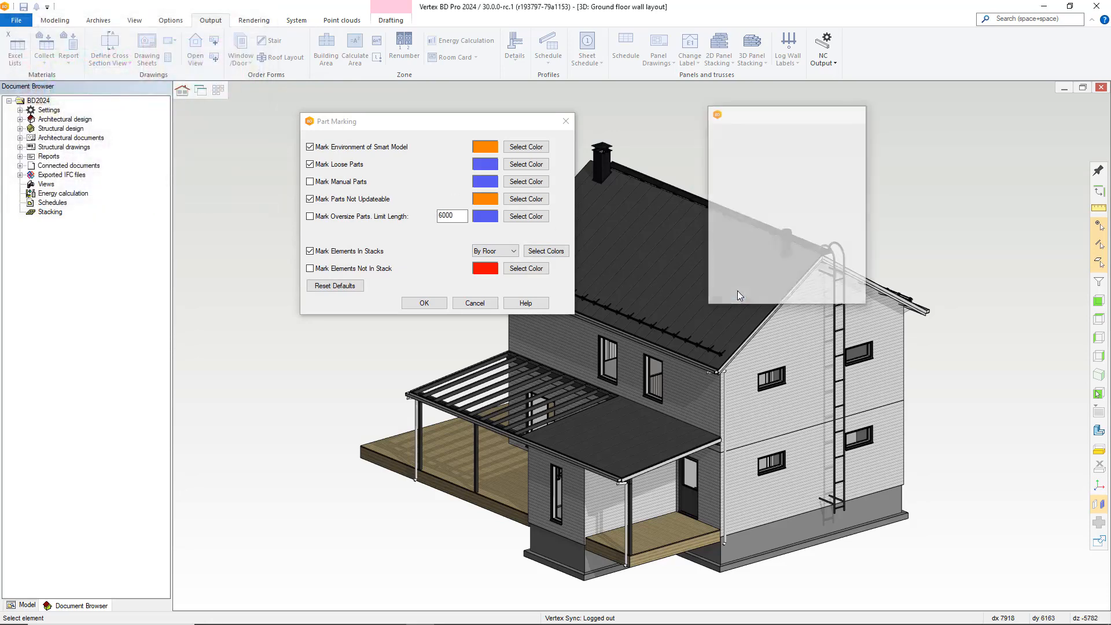
Accept the part marking settings and inspect the floor-based stack colors on the wall framing model
left_click(424, 302)
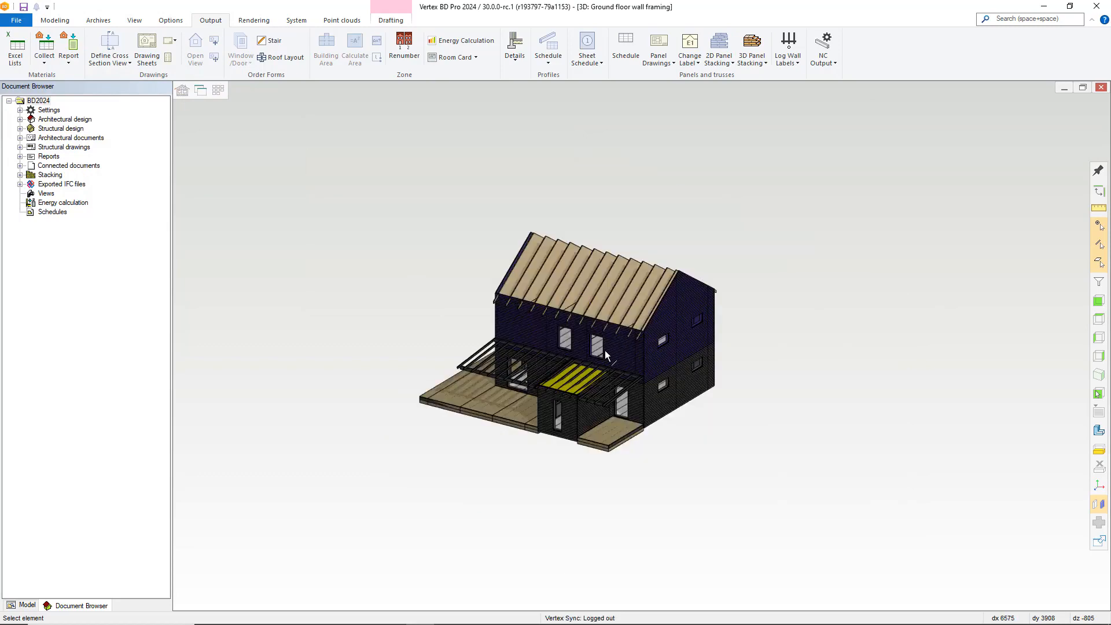
scroll(616, 352, "up", 5)
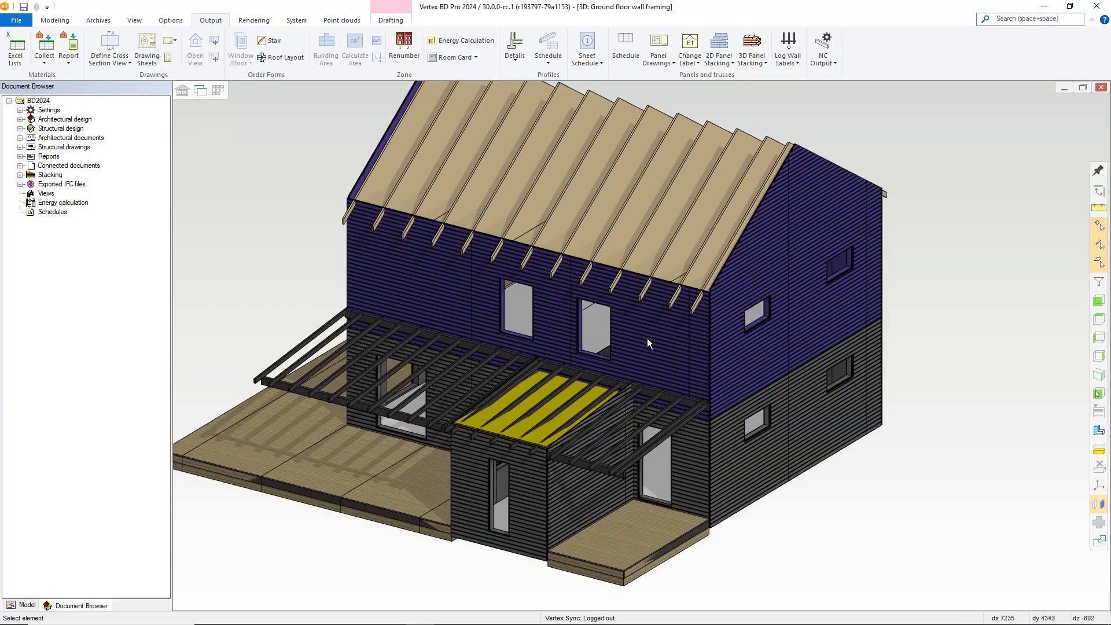
scroll(678, 325, "down", 3)
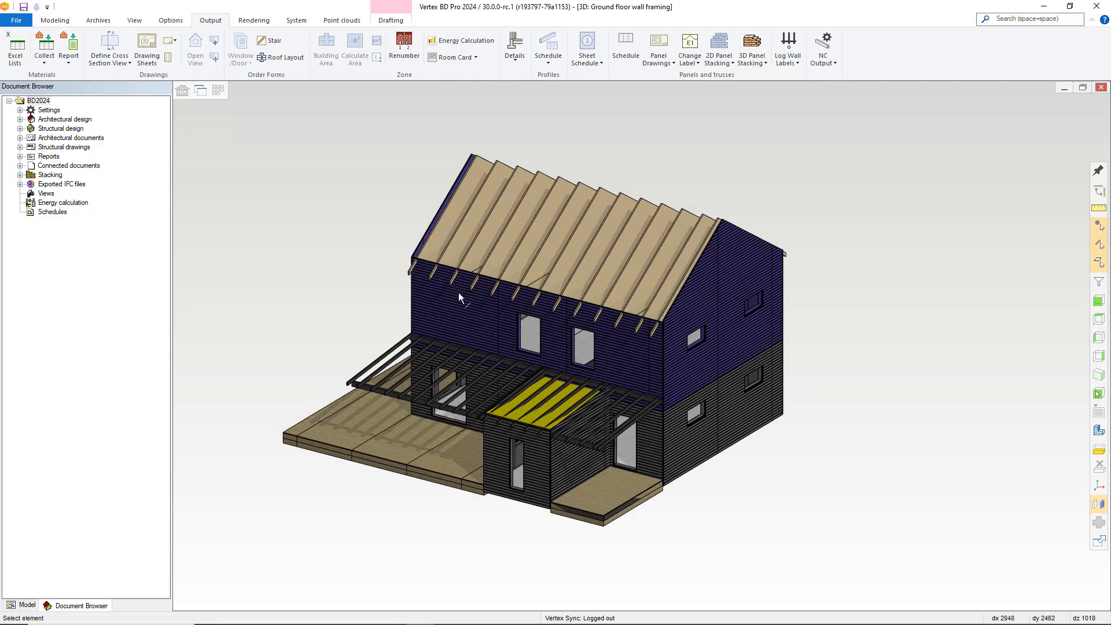
Open the existing stacks for editing in the model, inspect the four wall stacks, and close the stacks view
right_click(58, 175)
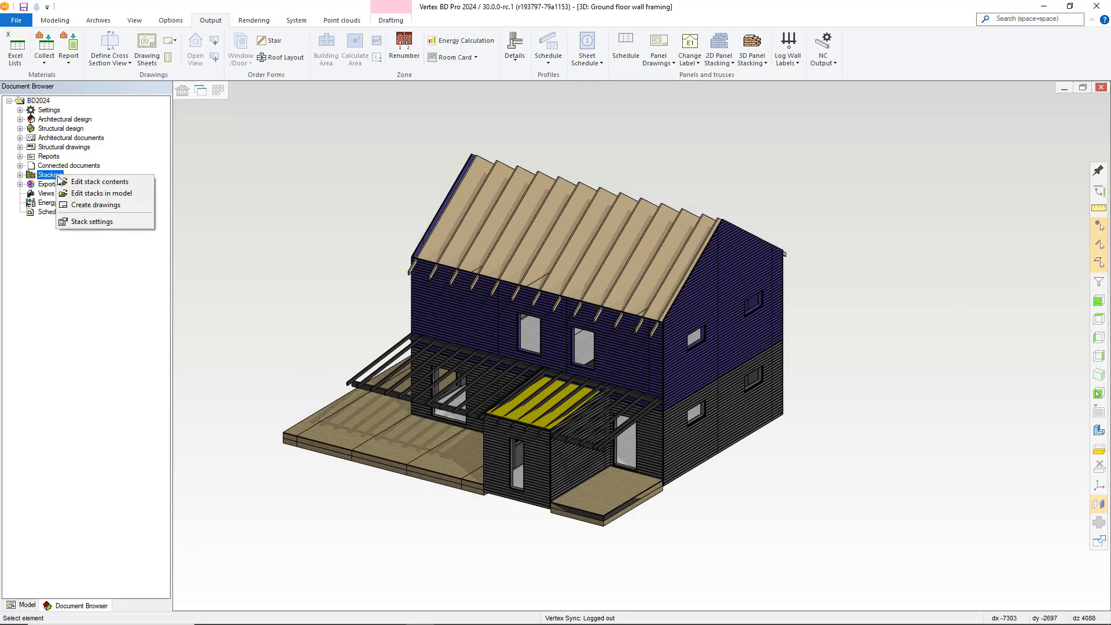
left_click(99, 193)
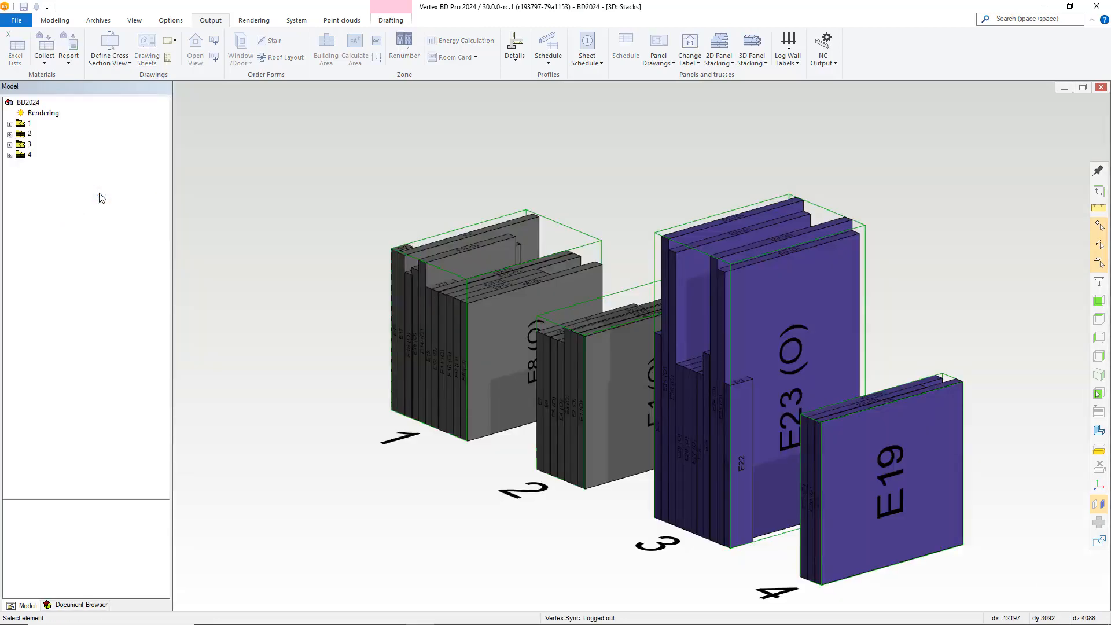
scroll(716, 360, "down", 3)
middle_click_drag(716, 360, 769, 370)
left_click(1081, 86)
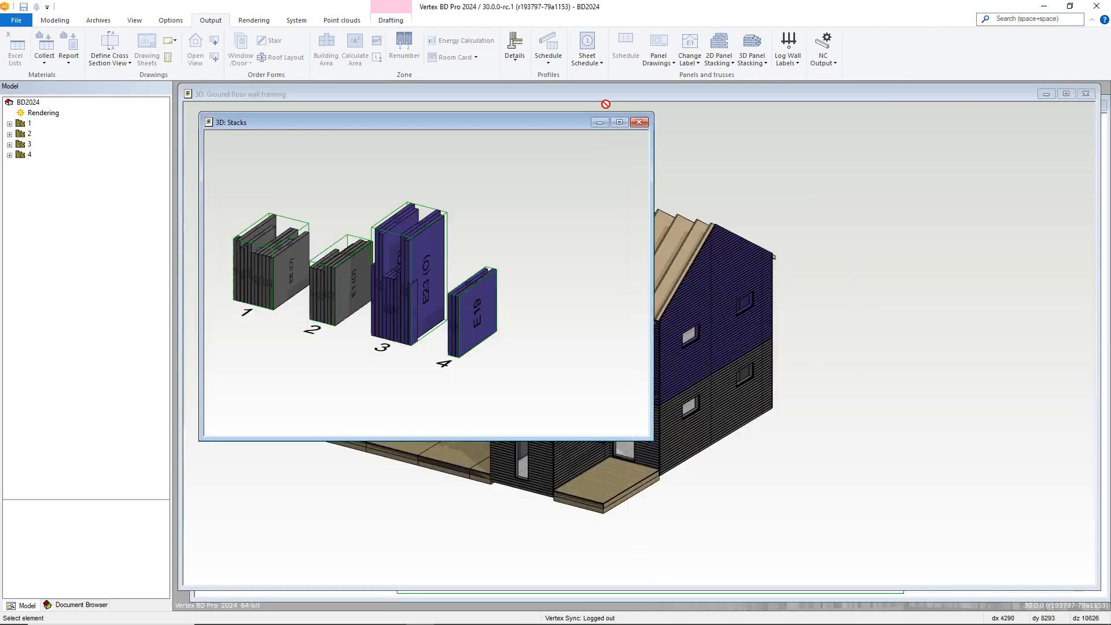
left_click_drag(516, 123, 447, 145)
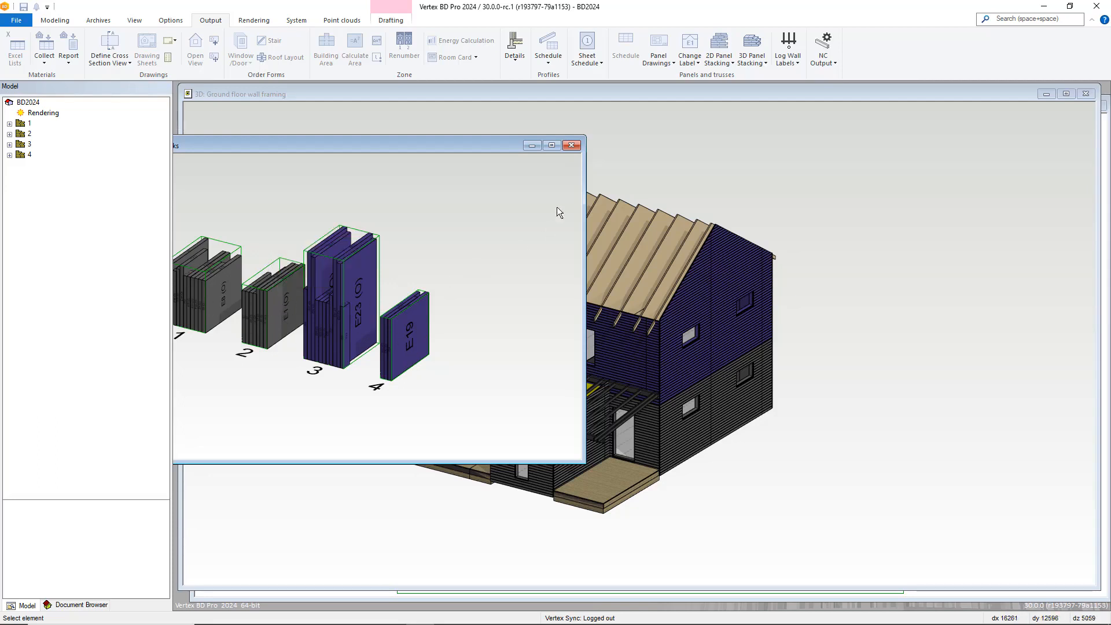
left_click(571, 146)
Remove ground-floor external wall E1 from stack 2 in the 3D stack contents, and accept the change
left_click(766, 63)
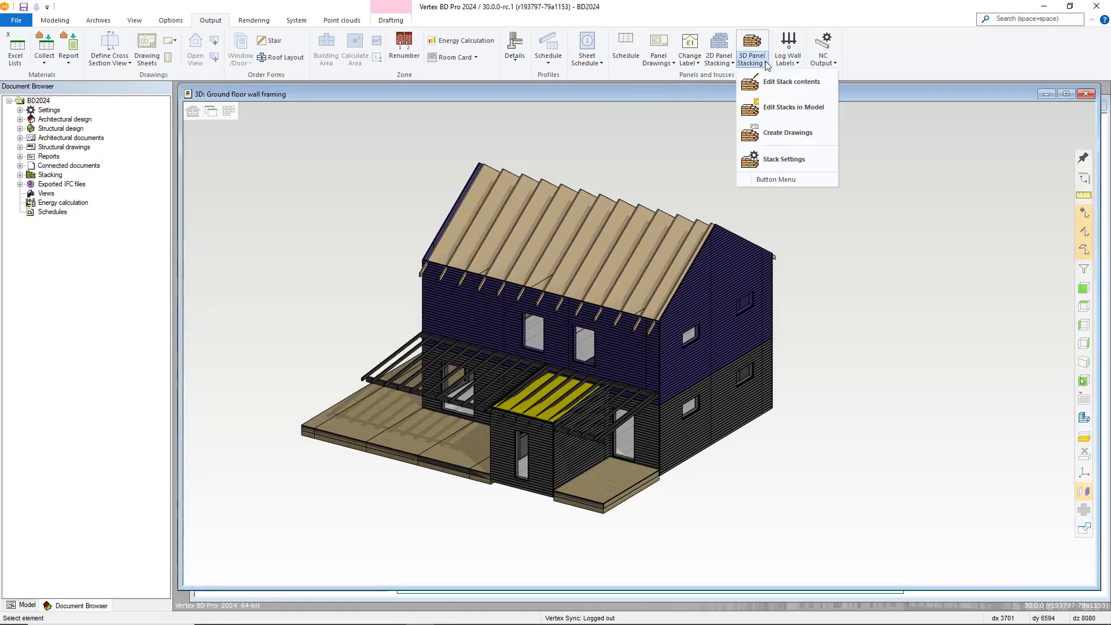
left_click(778, 82)
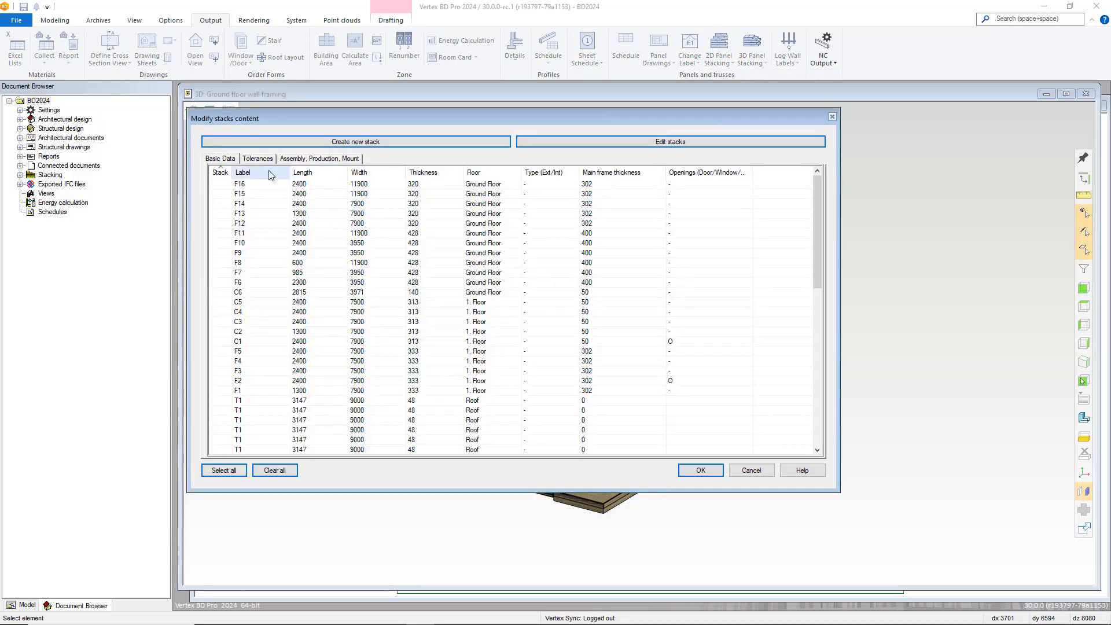
left_click(222, 172)
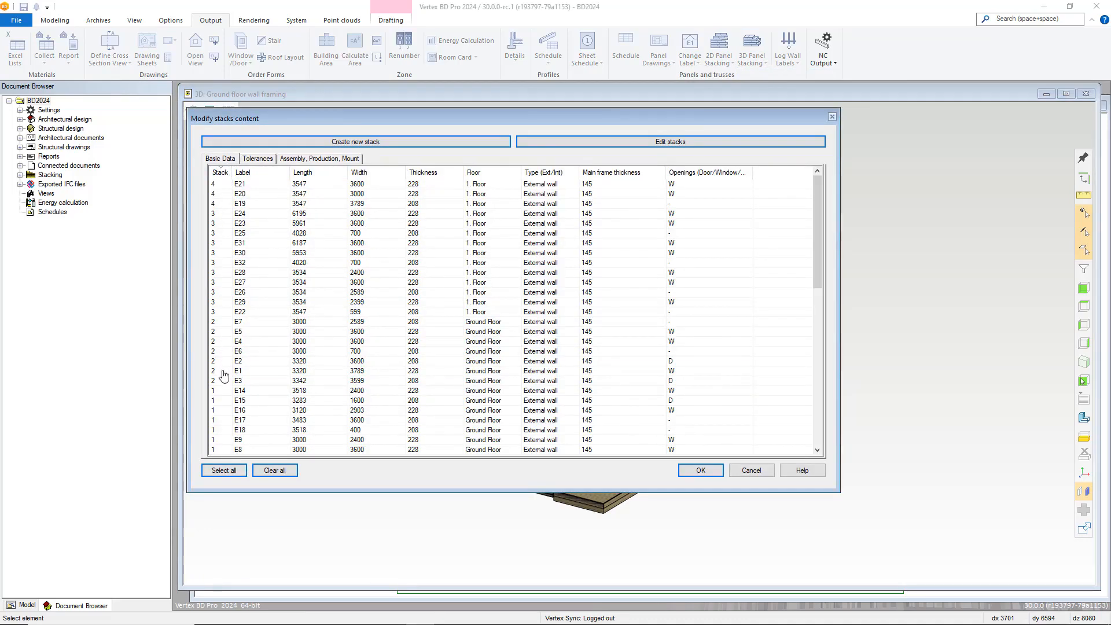
left_click(224, 372)
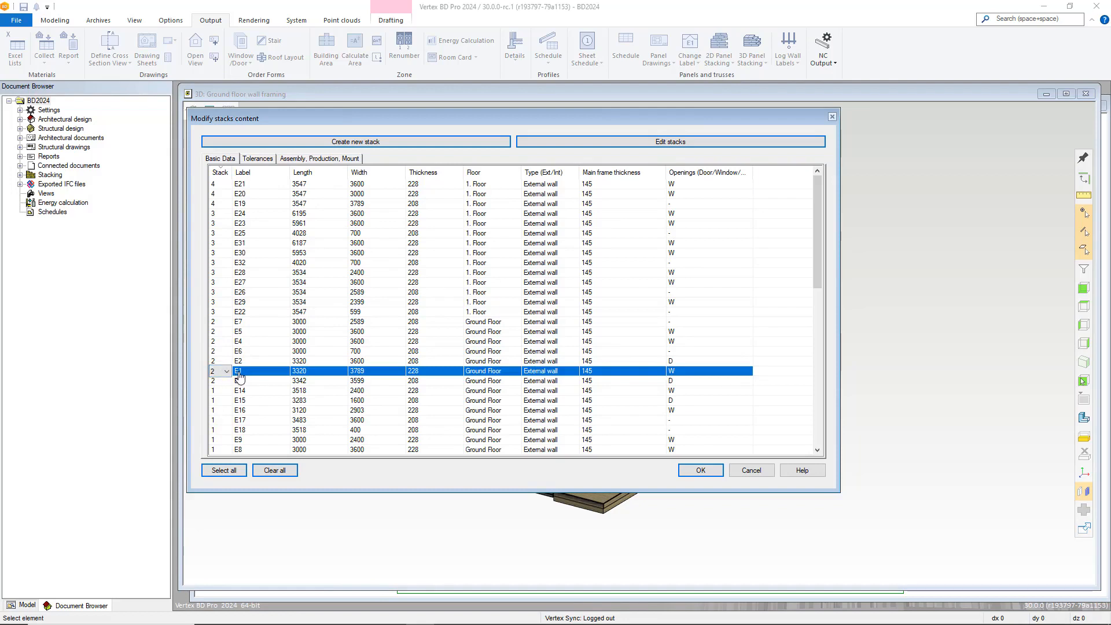
left_click(226, 372)
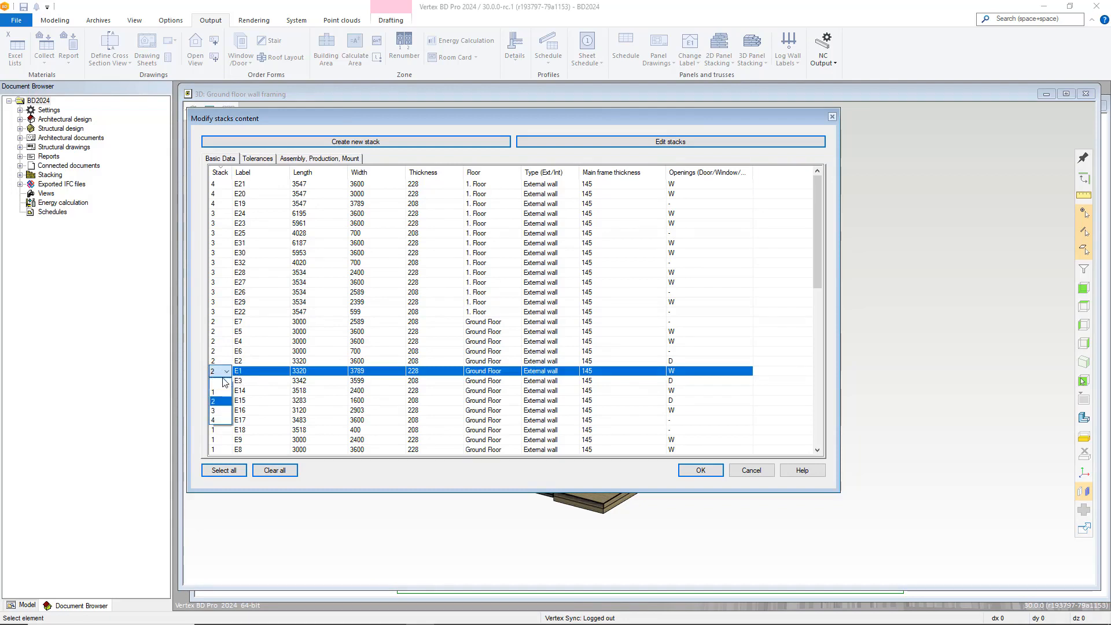
left_click(220, 381)
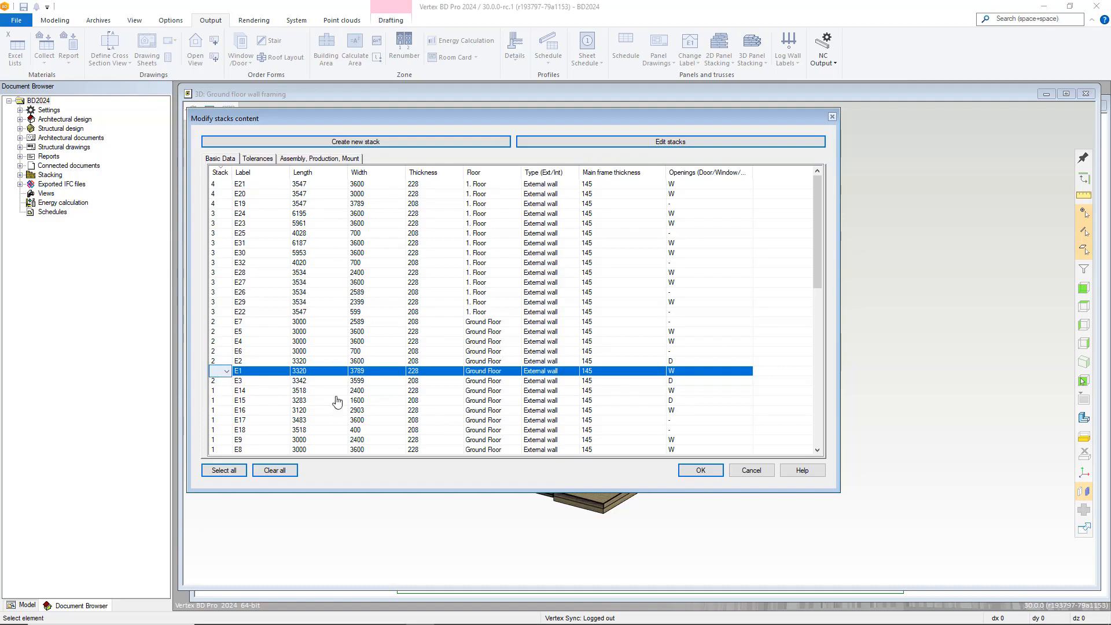
left_click(699, 471)
left_click(700, 470)
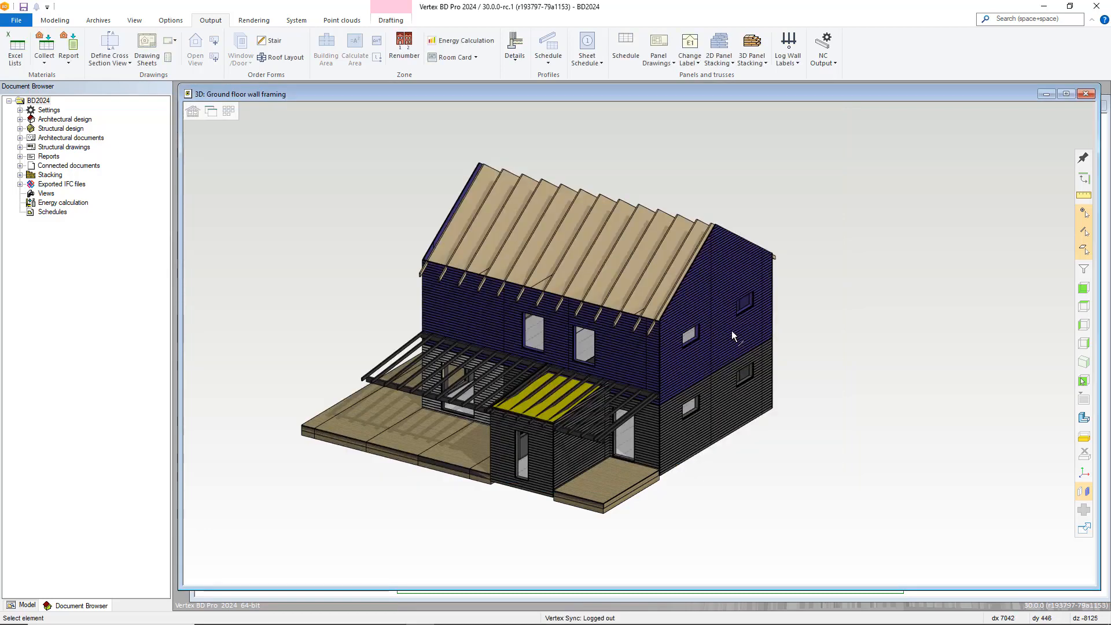
Turn on marking for elements not in a stack and accept the part marking settings
left_click(1084, 493)
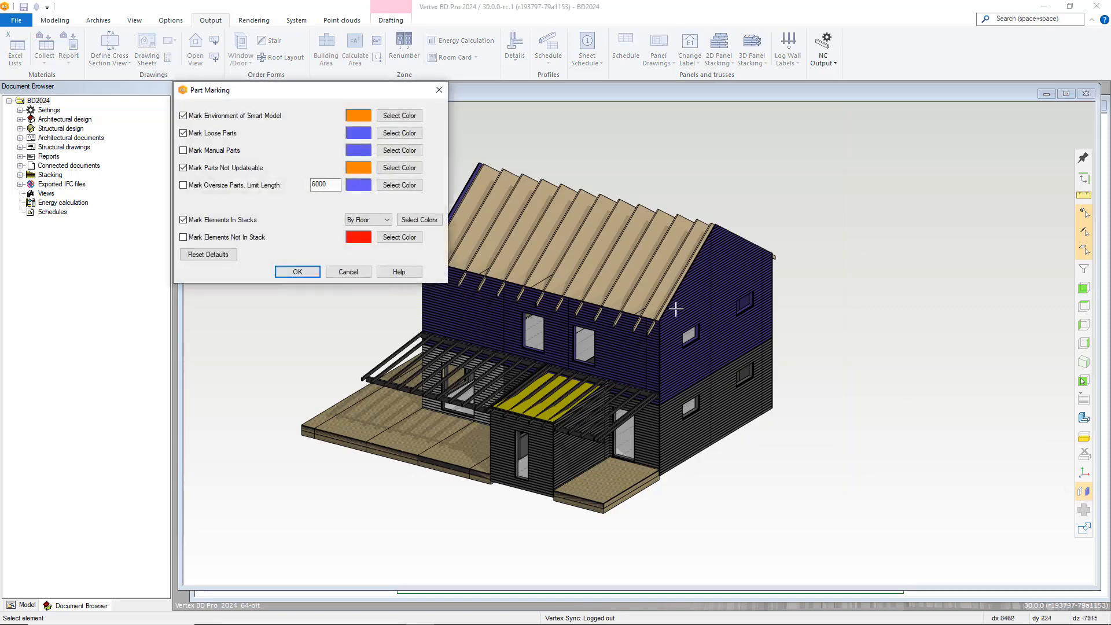
left_click_drag(280, 94, 888, 267)
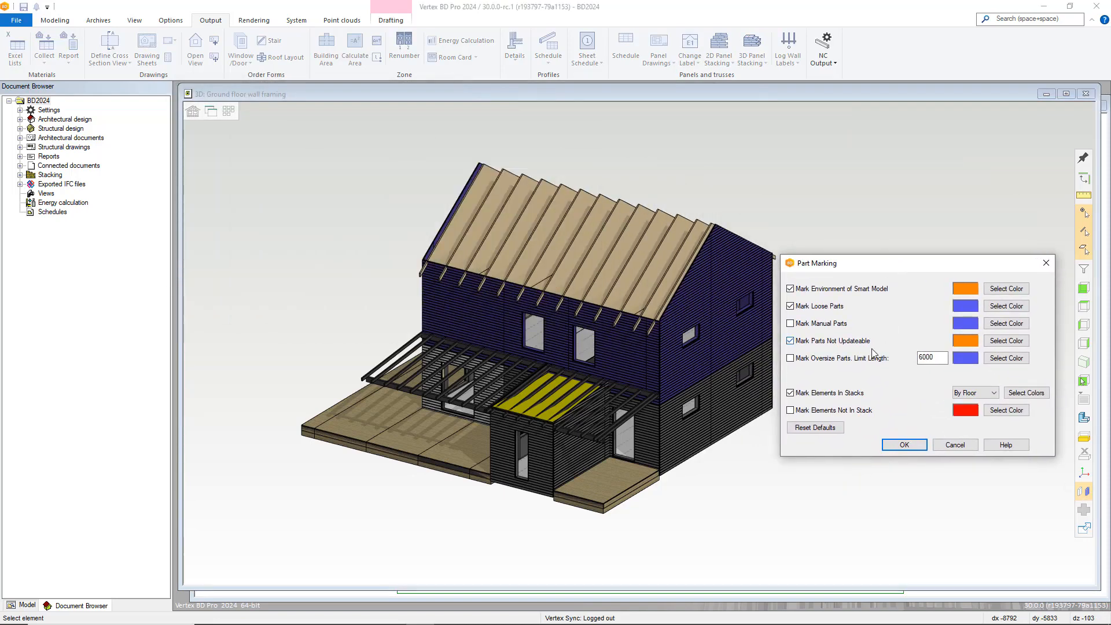
left_click(790, 410)
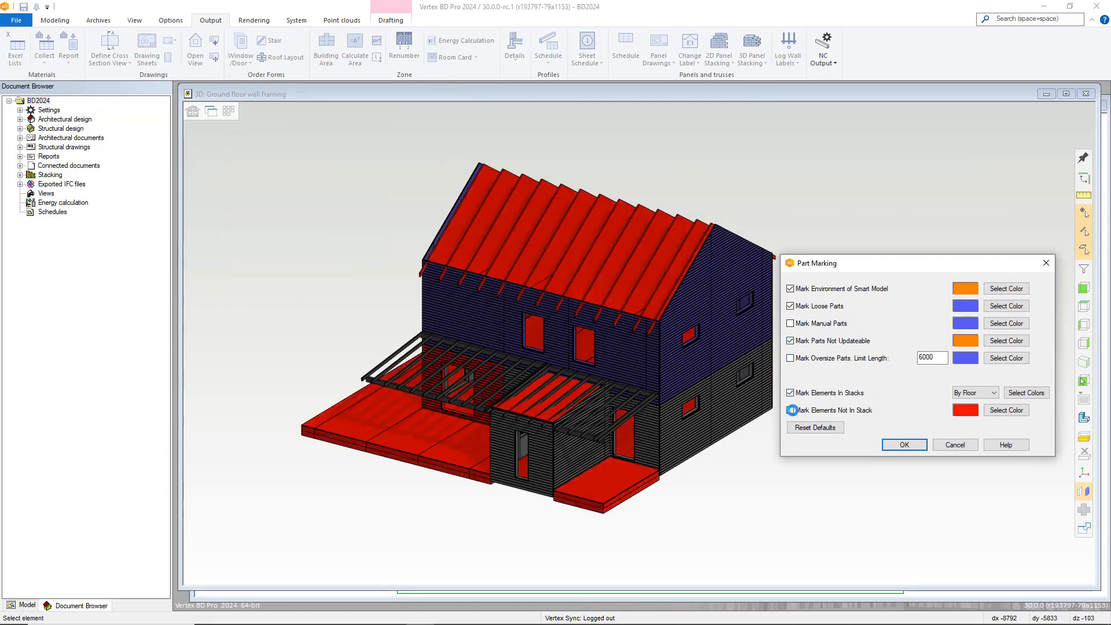
left_click(904, 444)
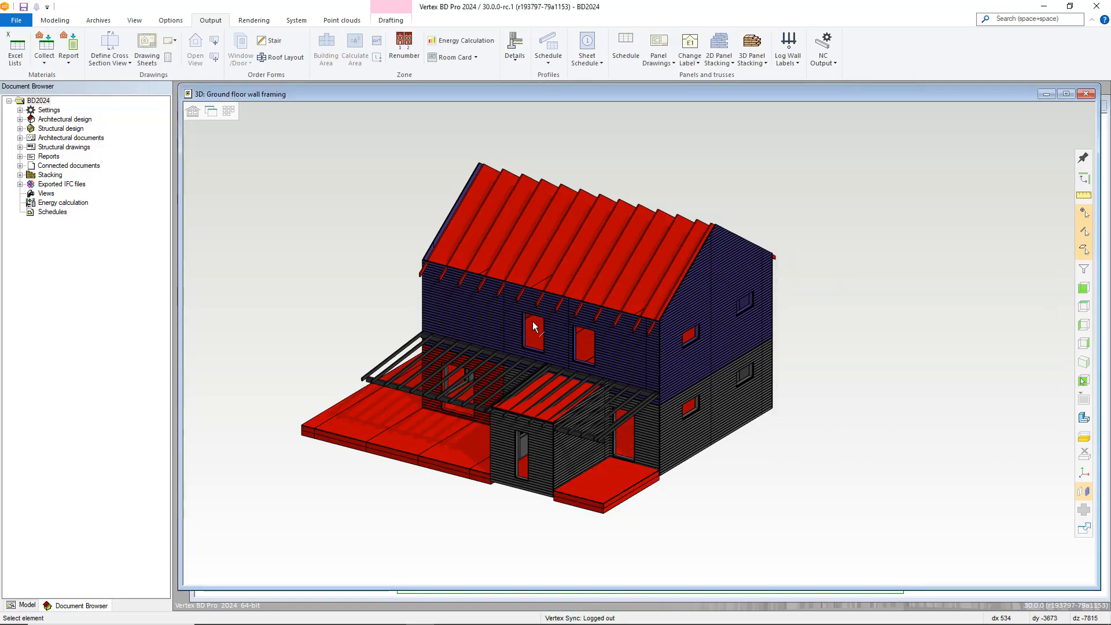
Inspect the wall framing model for elements marked as not in a stack, checking ground-floor wall panel E1
middle_click_drag(532, 321, 583, 376)
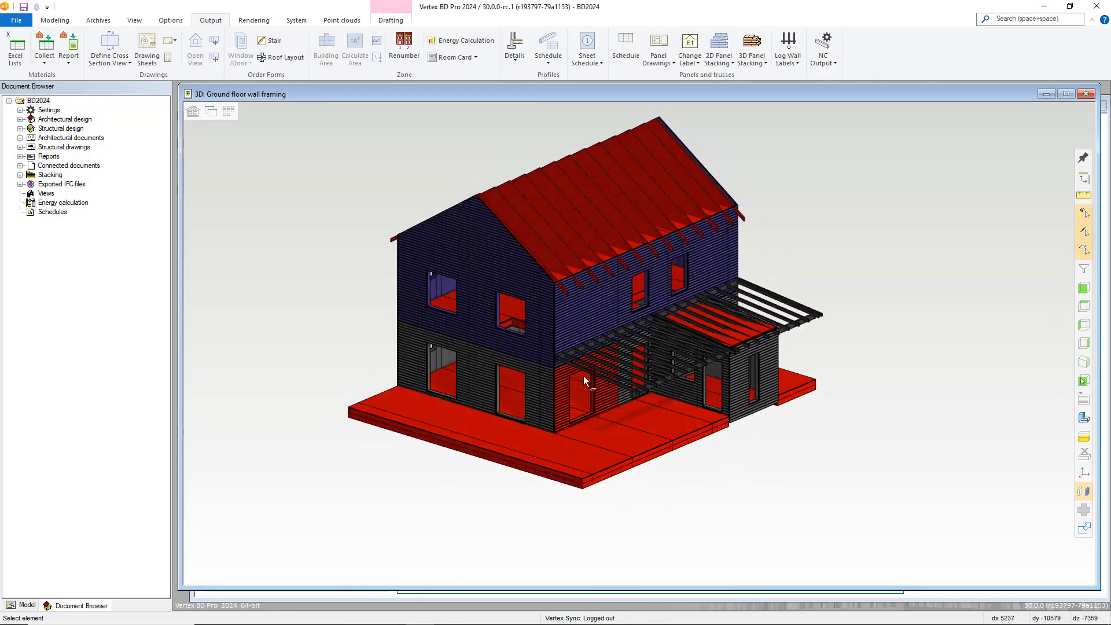
scroll(583, 376, "up", 5)
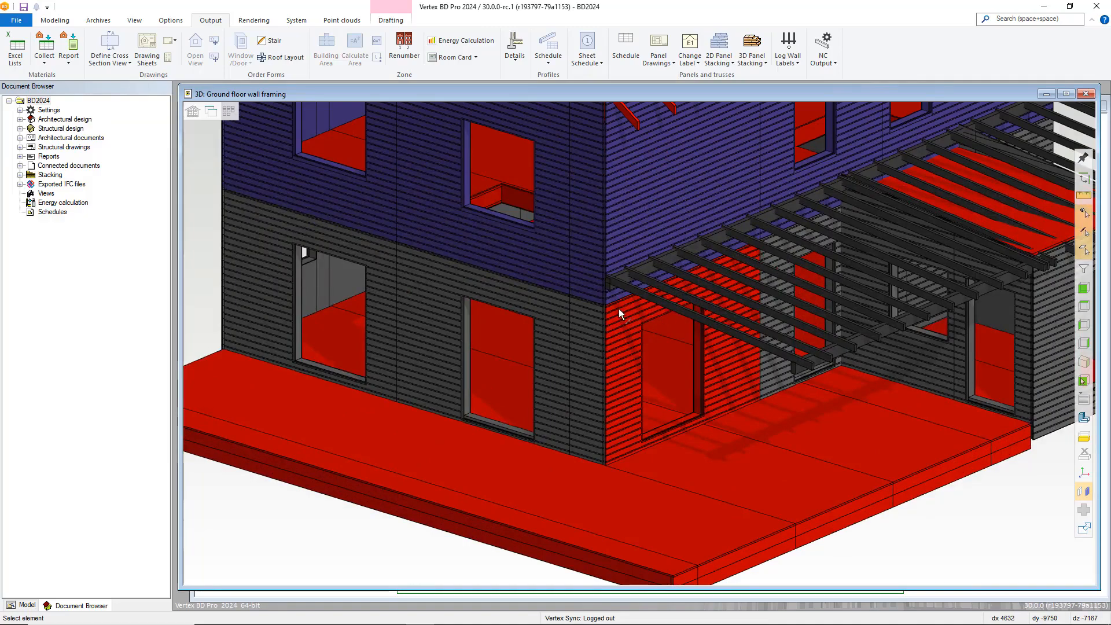
scroll(627, 306, "up", 2)
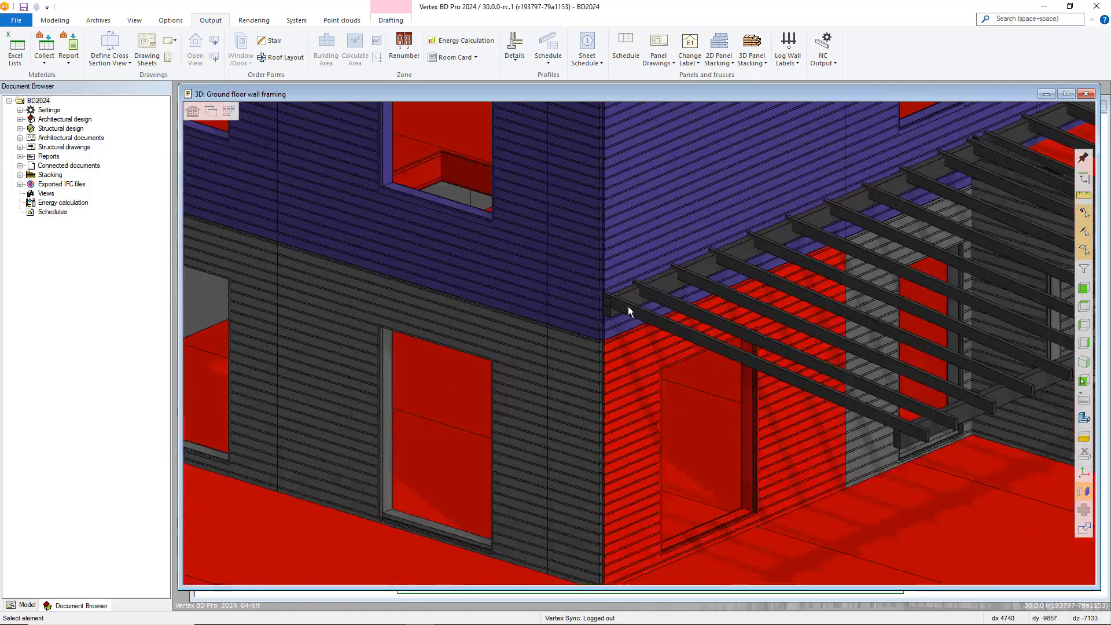
left_click(641, 350)
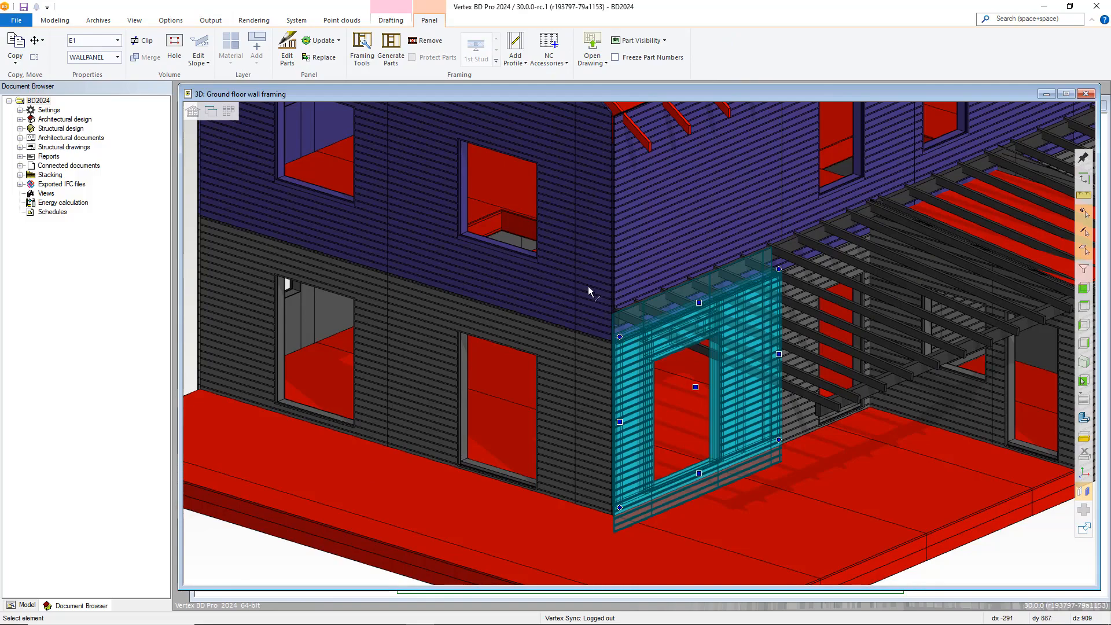
key("Escape")
scroll(833, 342, "down", 3)
middle_click_drag(833, 342, 639, 343)
scroll(639, 343, "down", 2)
middle_click_drag(734, 289, 655, 320)
Turn off marking for elements not in a stack and accept the part marking settings
left_click(1083, 492)
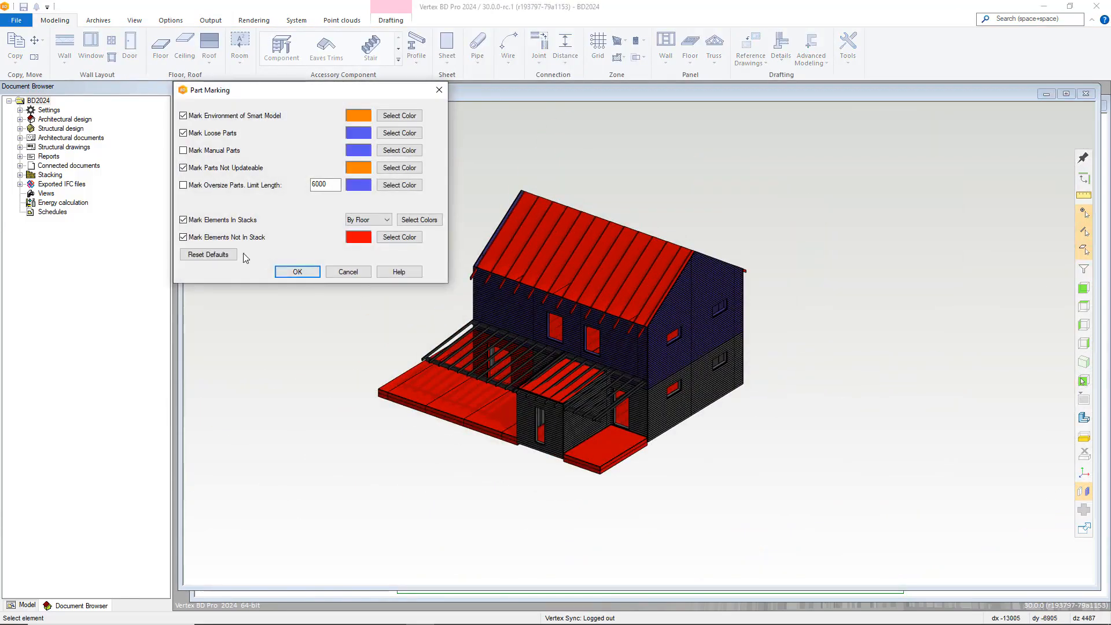
left_click(184, 236)
left_click(293, 270)
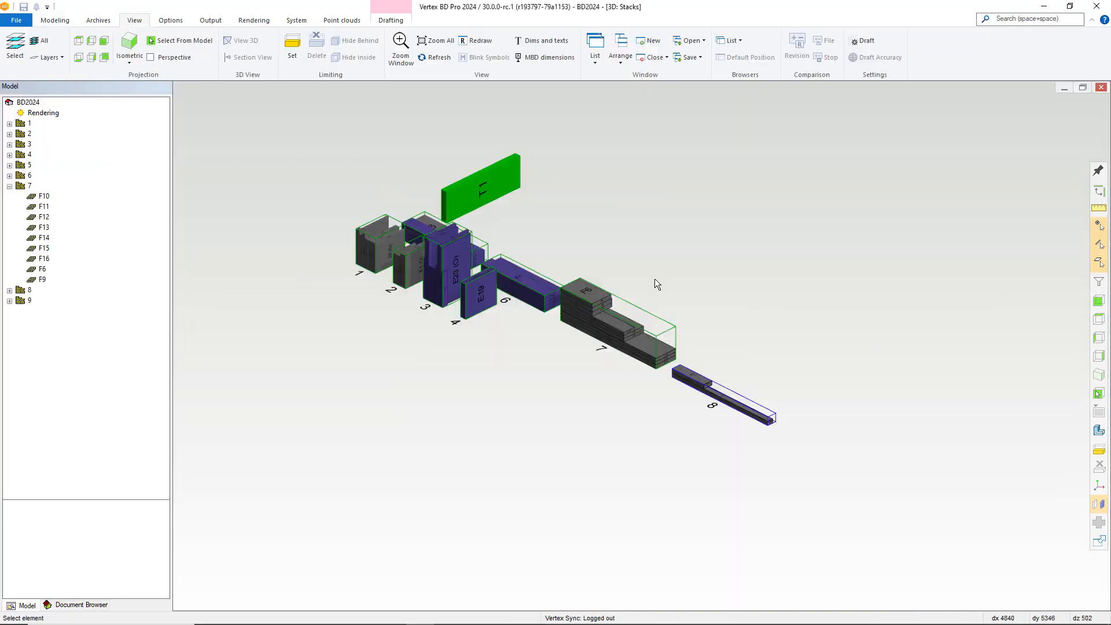
In the stacks view, move floor element F6 from the top of stack 7 onto F15, against the end of F14
scroll(662, 277, "up", 3)
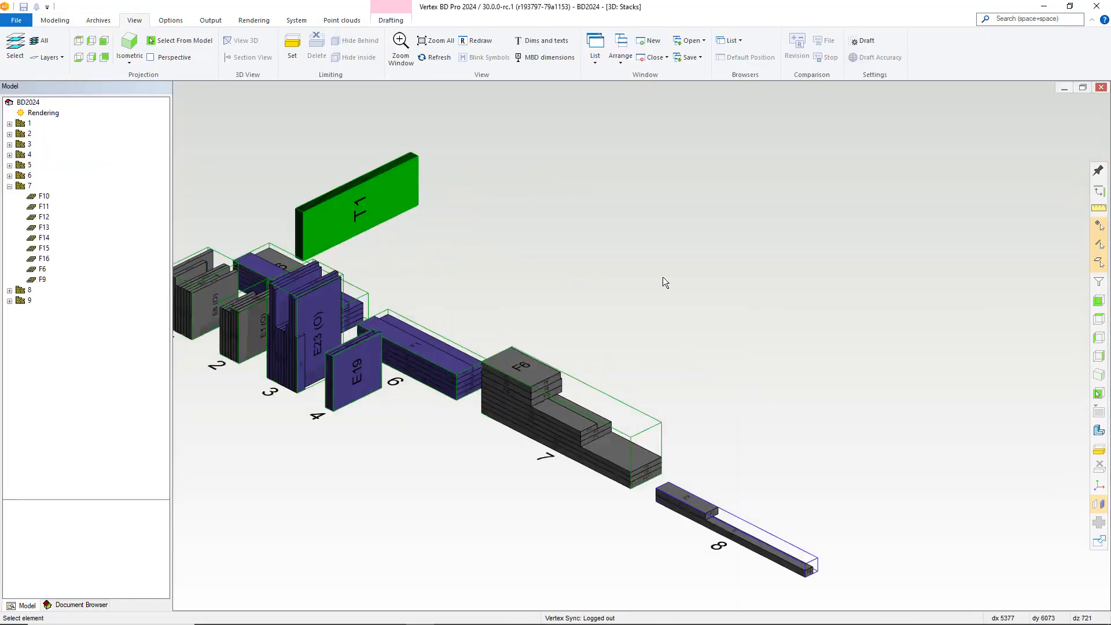
scroll(662, 276, "down", 3)
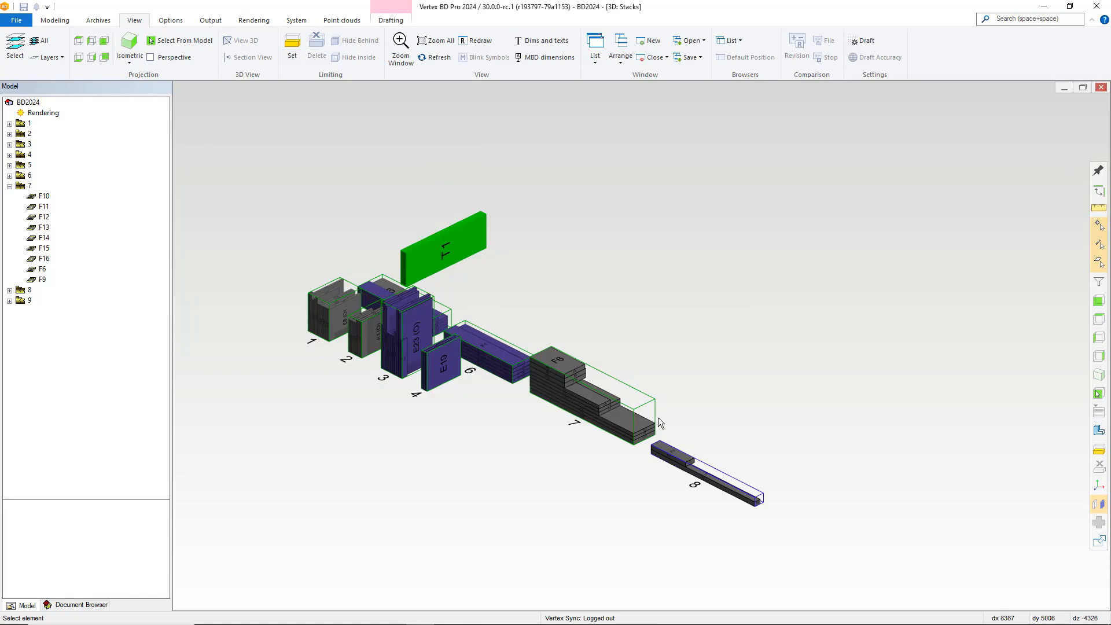
scroll(659, 440, "up", 5)
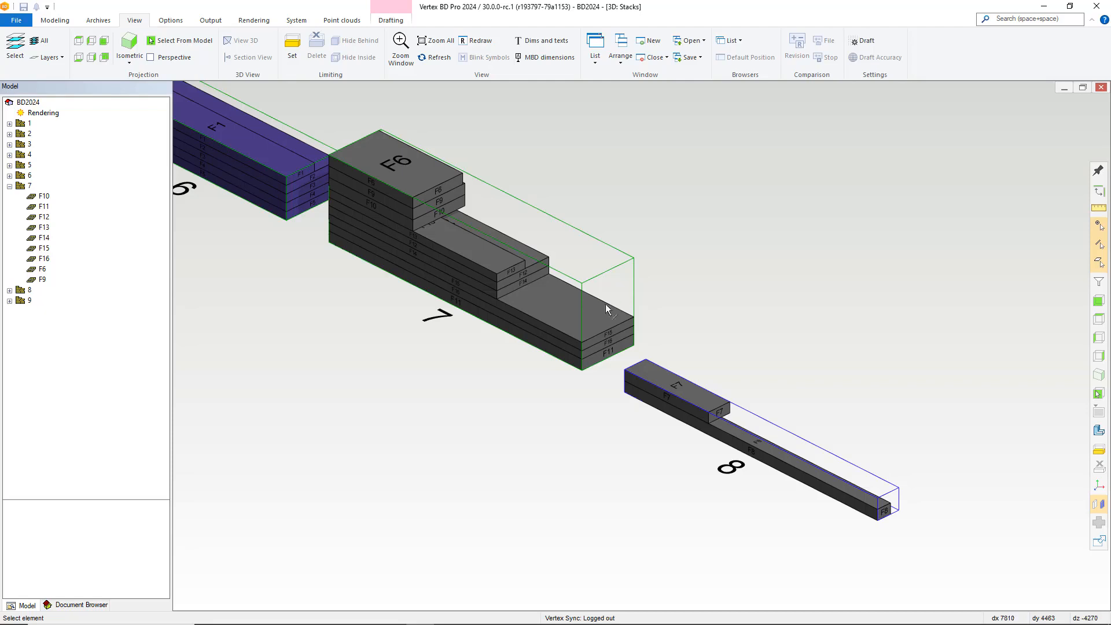
mouse_move(498, 270)
scroll(509, 307, "down", 2)
scroll(645, 336, "up", 1)
scroll(639, 342, "up", 2)
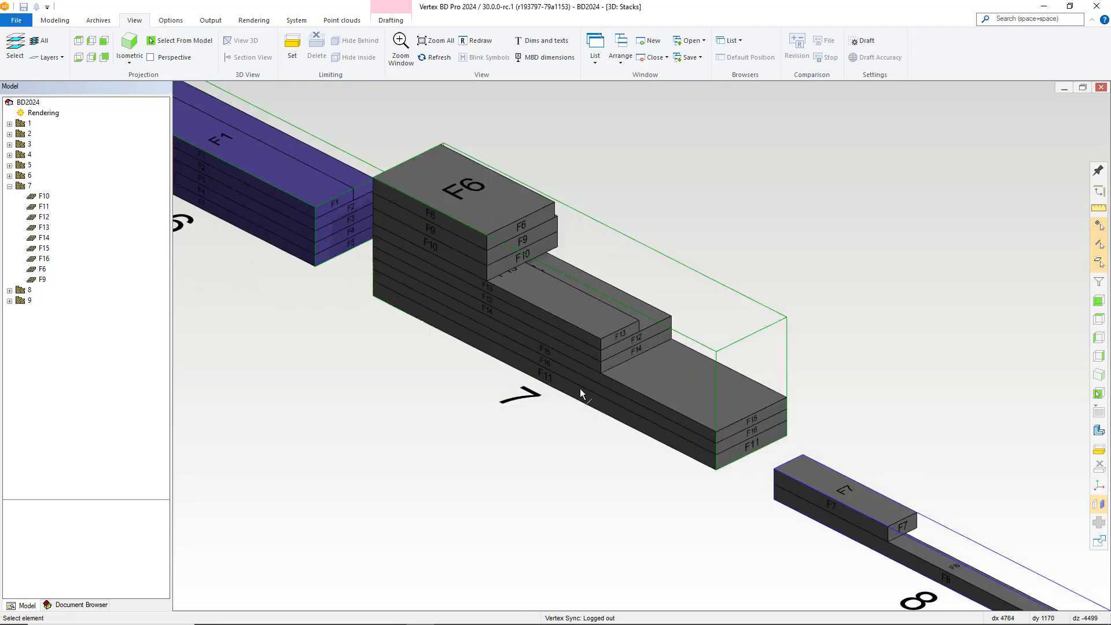
left_click(466, 191)
right_click(702, 137)
left_click(727, 186)
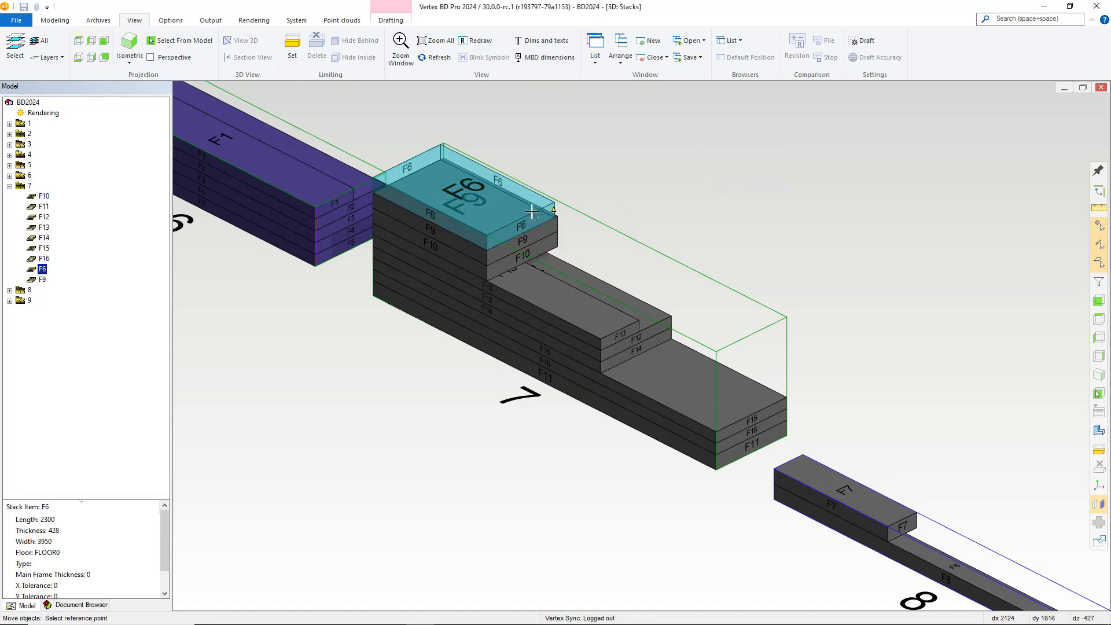
left_click(375, 191)
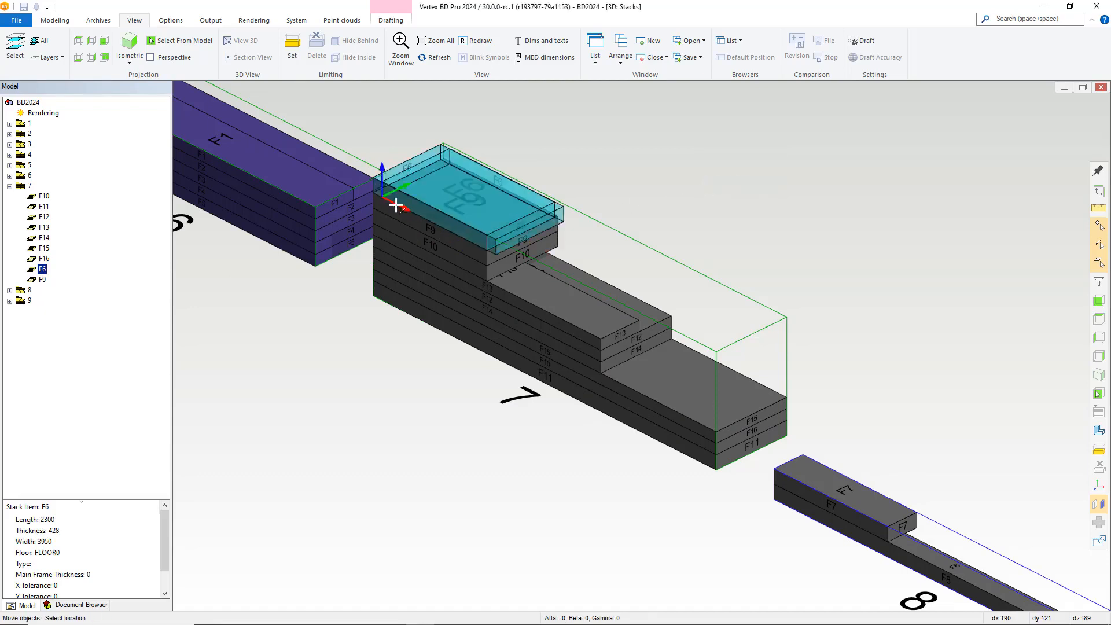
left_click(600, 369)
left_click(803, 239)
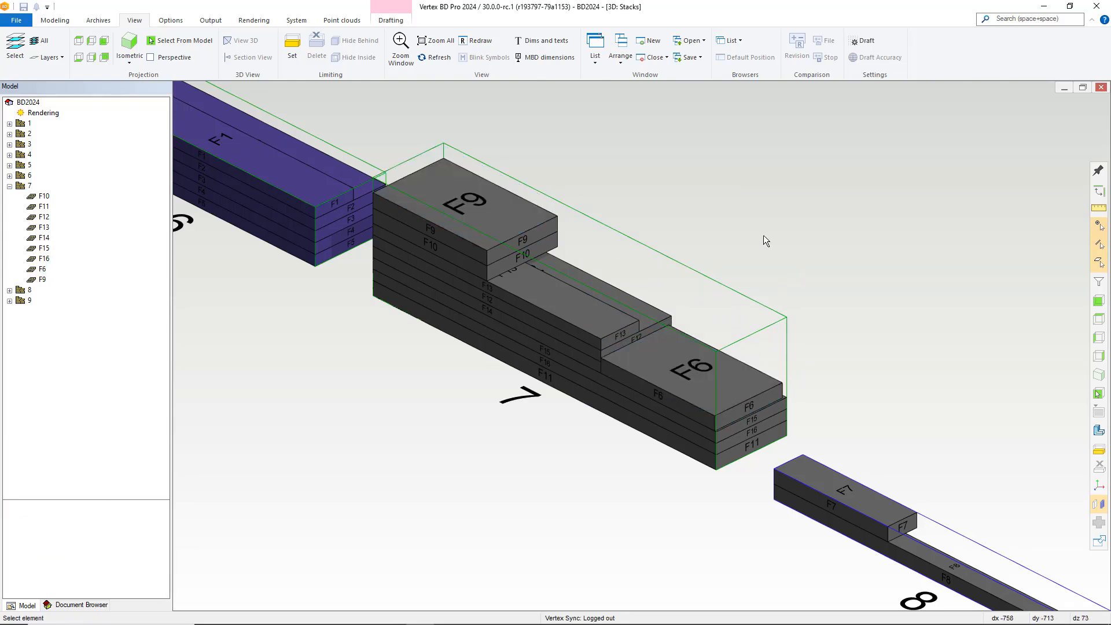
Attach F9's lower end handle to F10's opposite lower end handle so the two elements lie end to end in stack 7
mouse_move(498, 223)
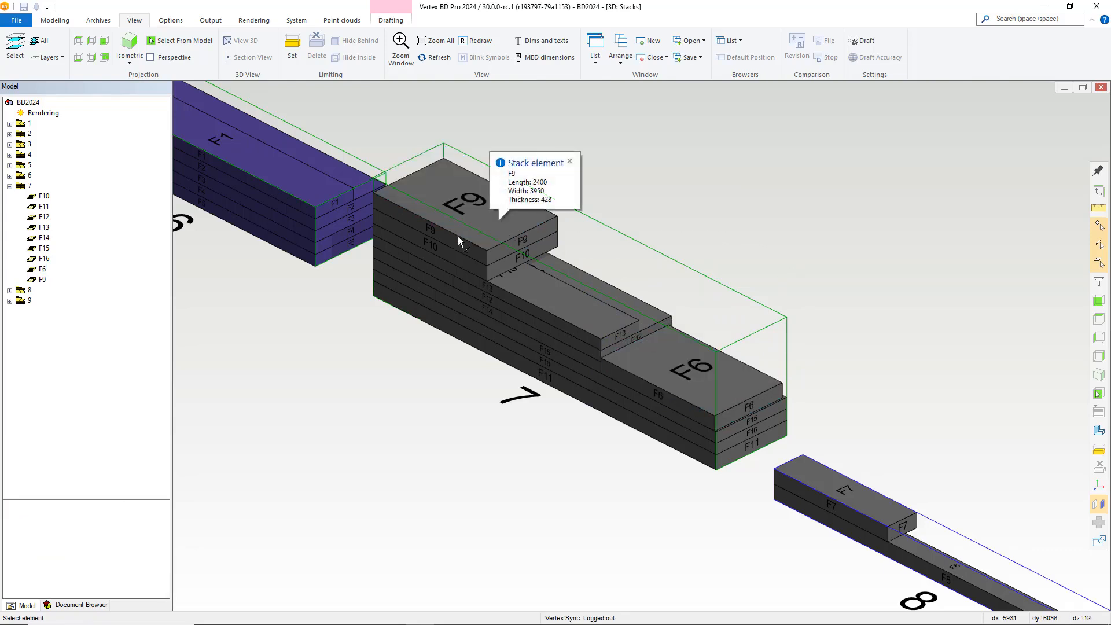
scroll(471, 234, "up", 3)
left_click(650, 331)
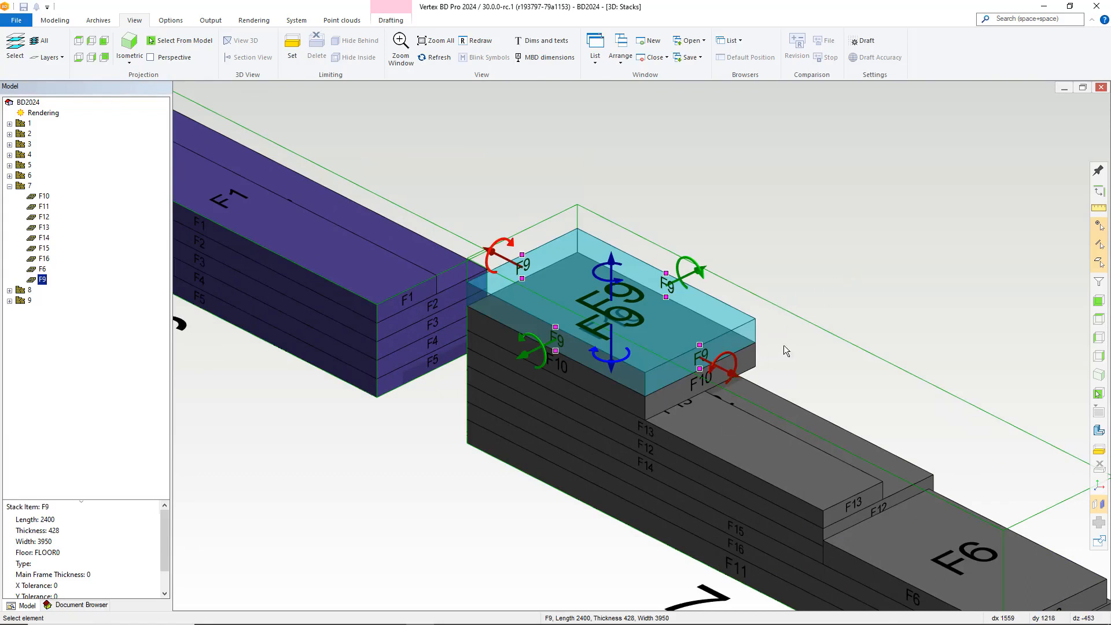
mouse_move(533, 293)
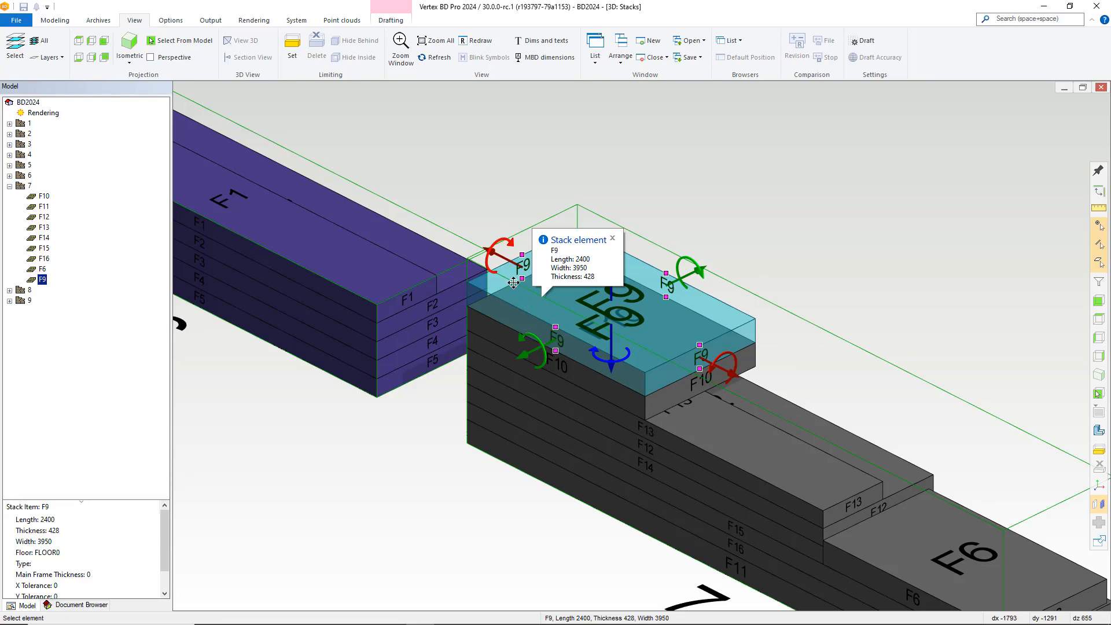
left_click(514, 282)
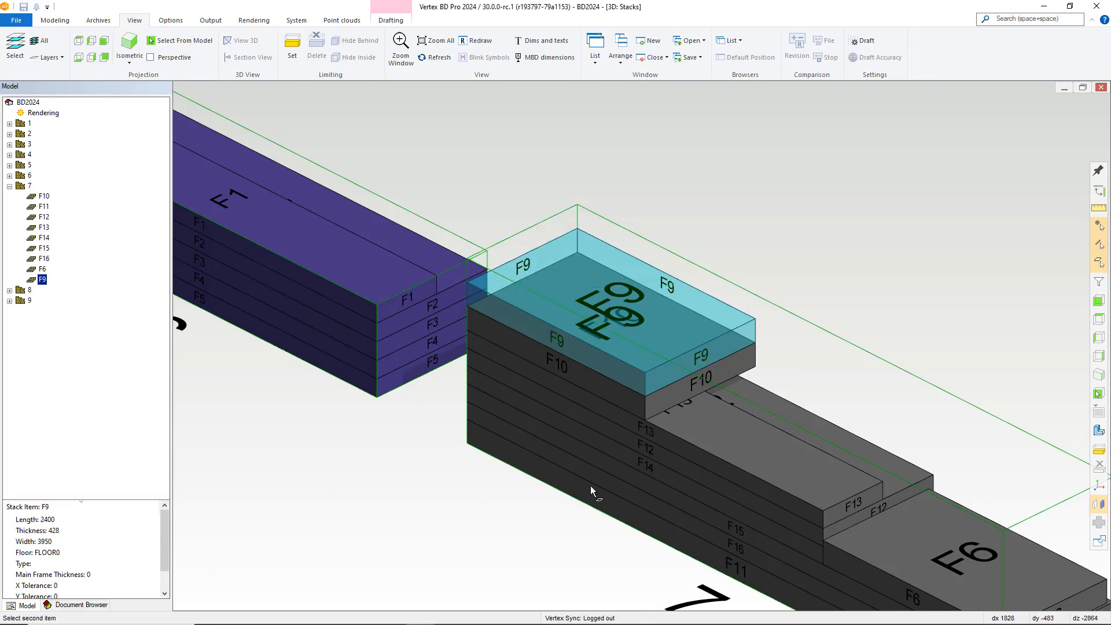
left_click(635, 405)
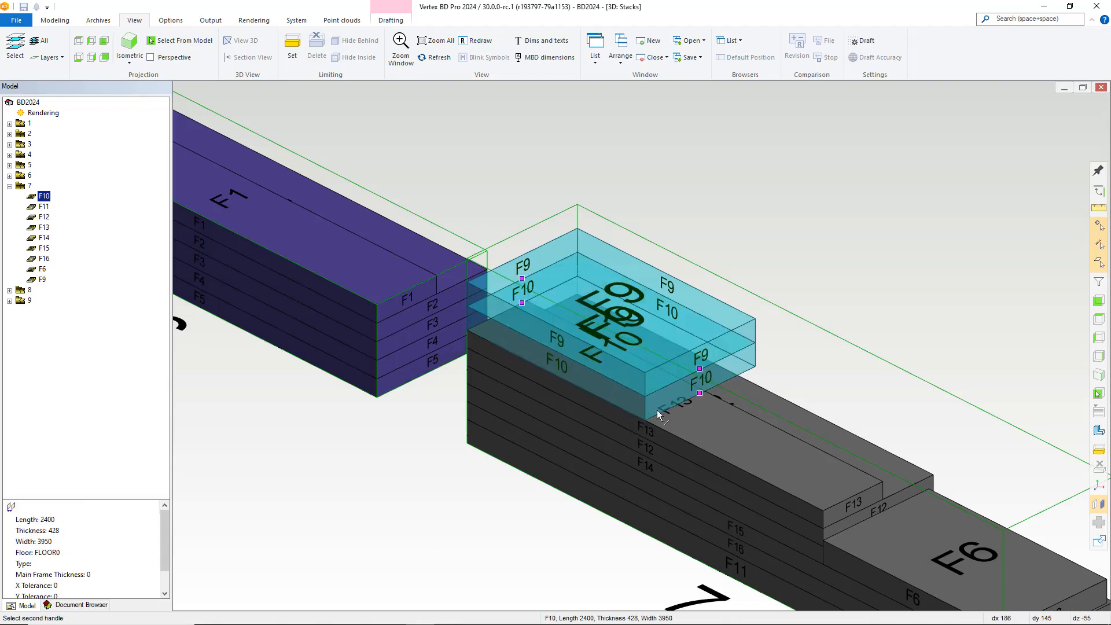
left_click(702, 392)
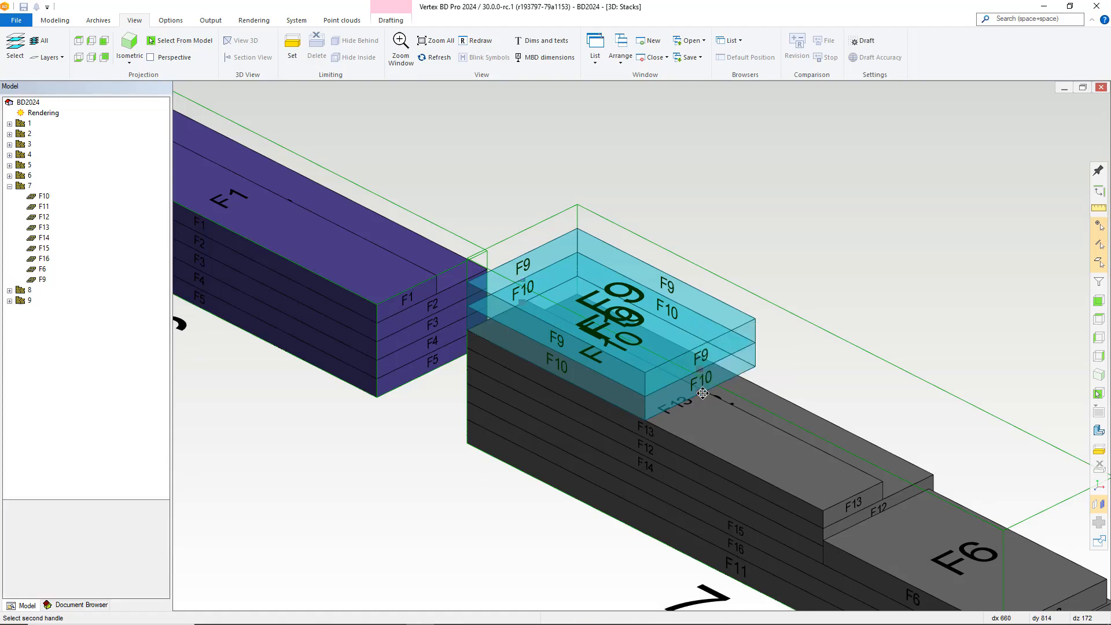
mouse_move(702, 393)
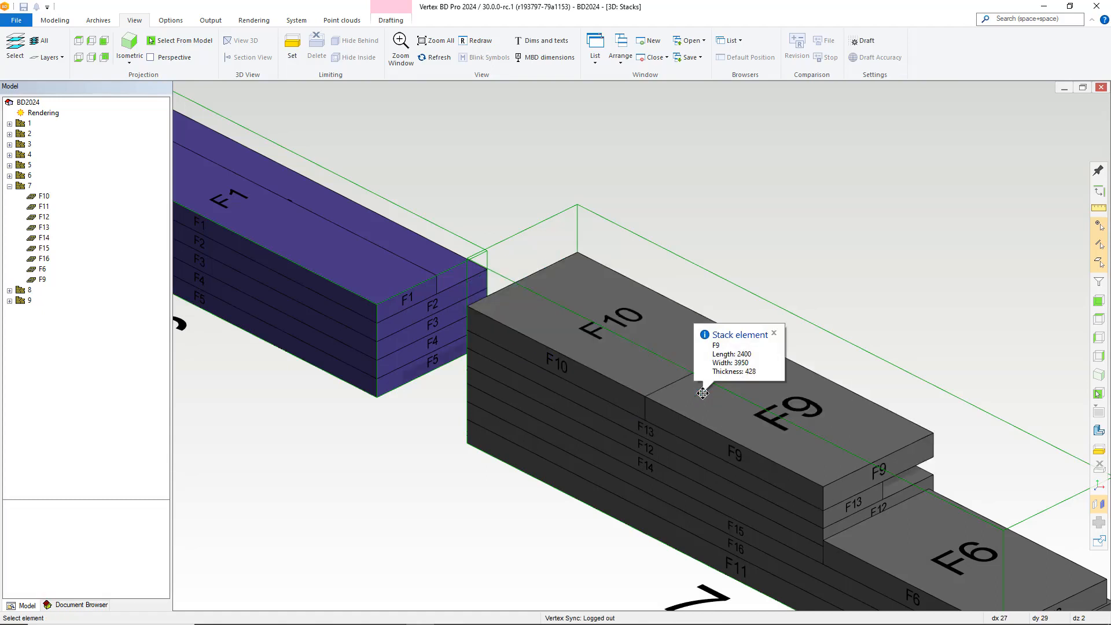
Update the stack sizes so that stack 7's outline fits its rearranged elements
scroll(702, 393, "down", 5)
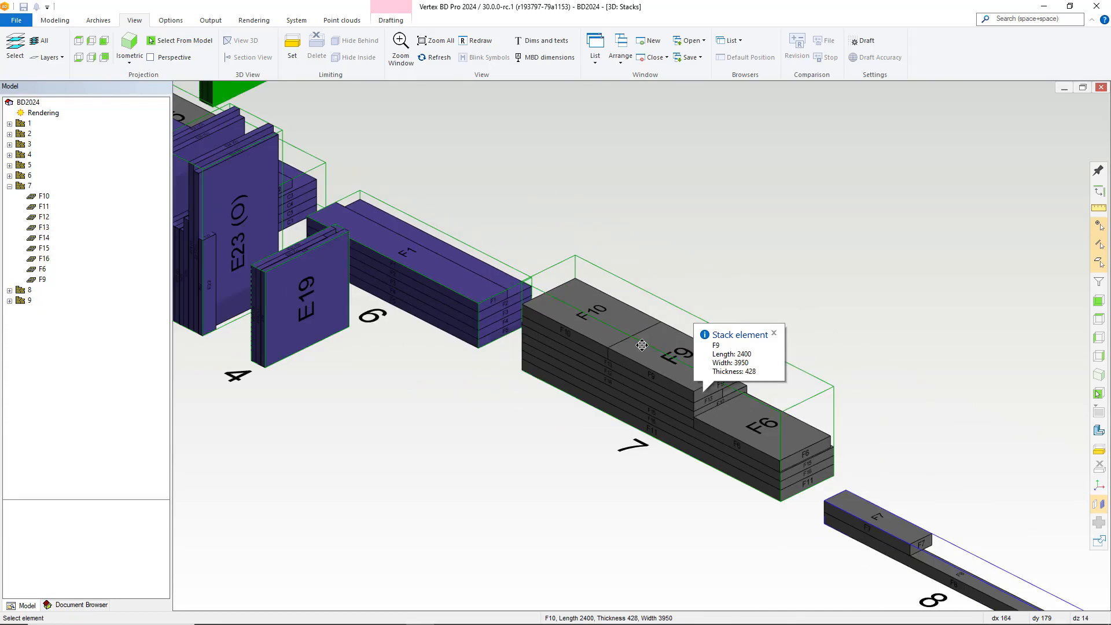
right_click(729, 214)
left_click(761, 291)
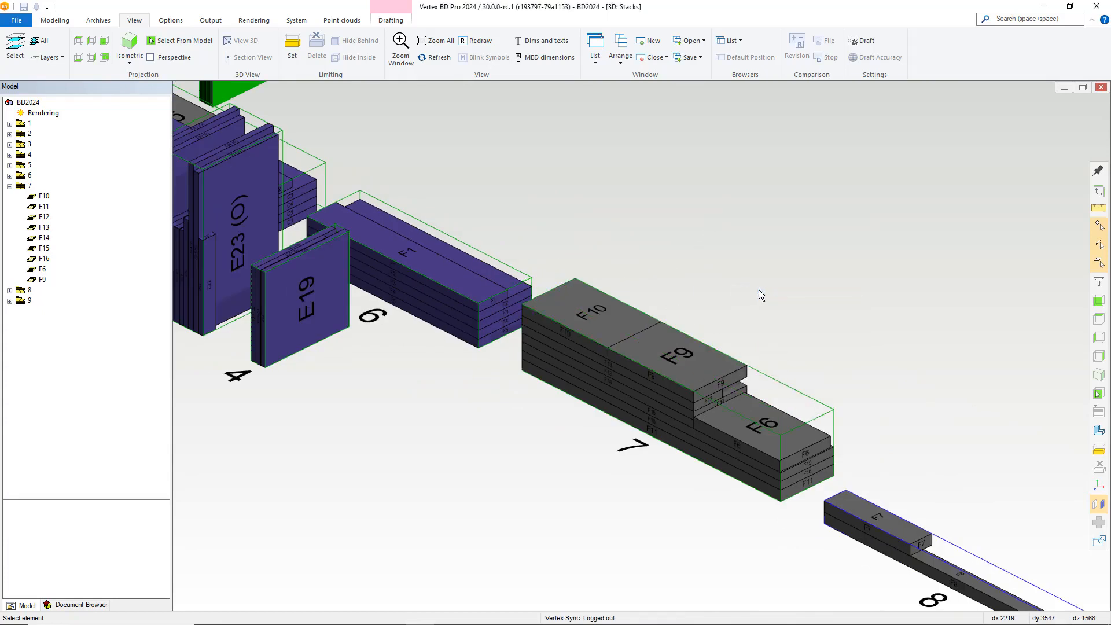
Select F9 in stack 7, rotate it upright about its lengthwise axis and rotate it back flat
mouse_move(702, 400)
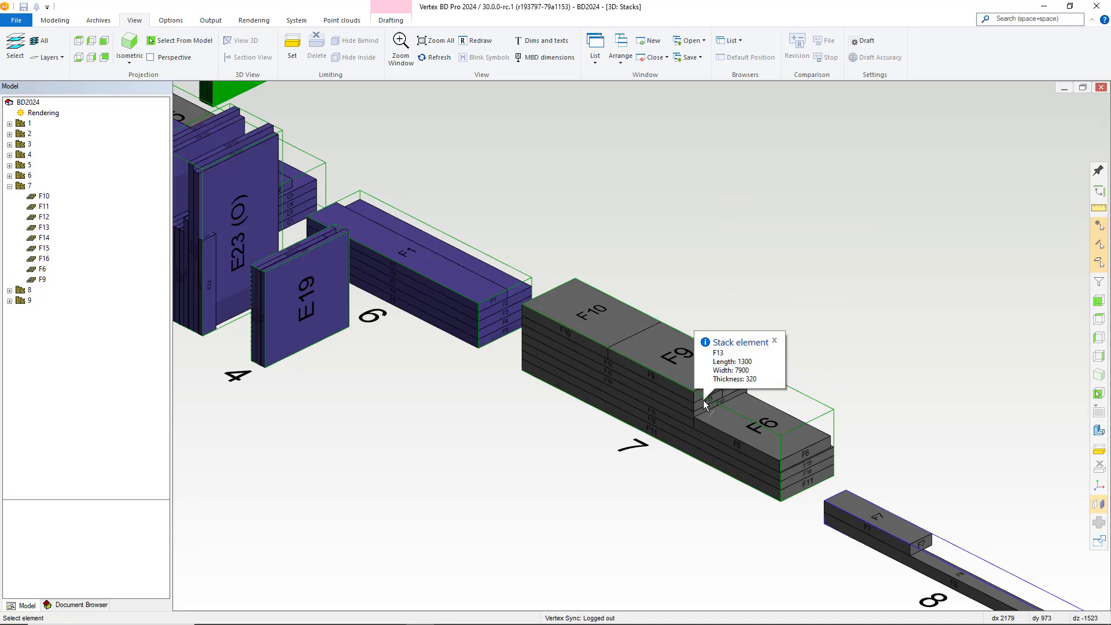
scroll(703, 401, "up", 3)
left_click(624, 322)
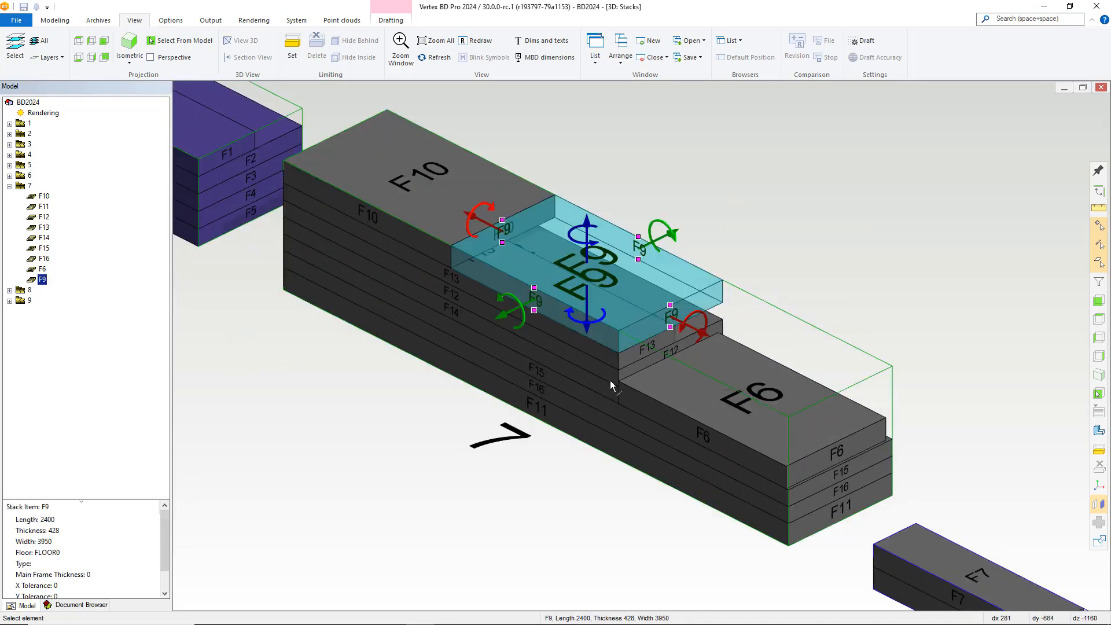
left_click(681, 328)
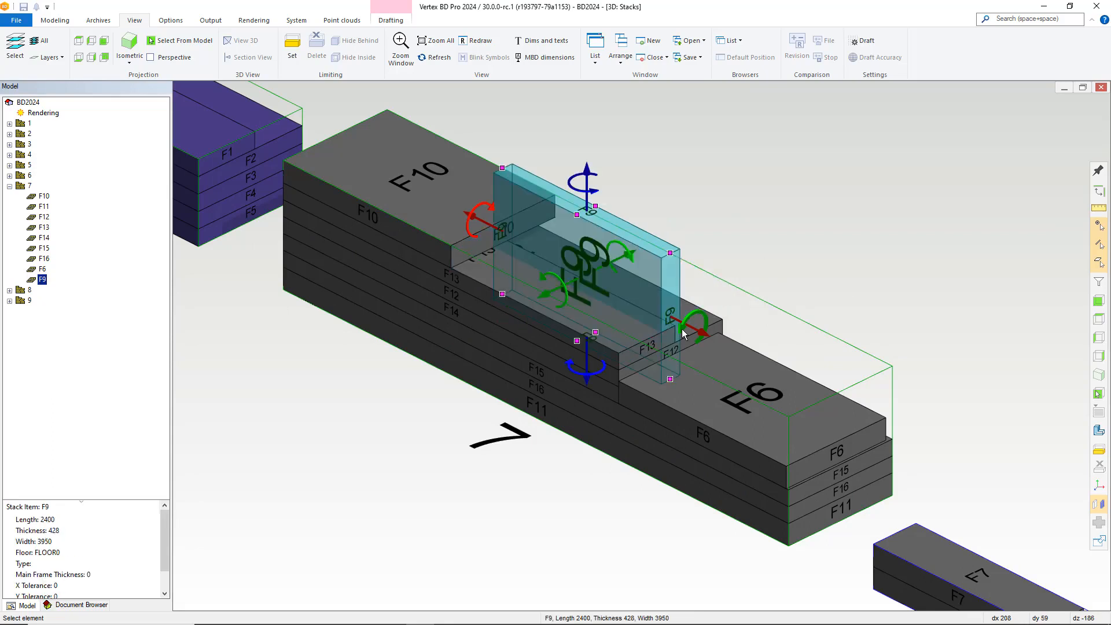
left_click(682, 332)
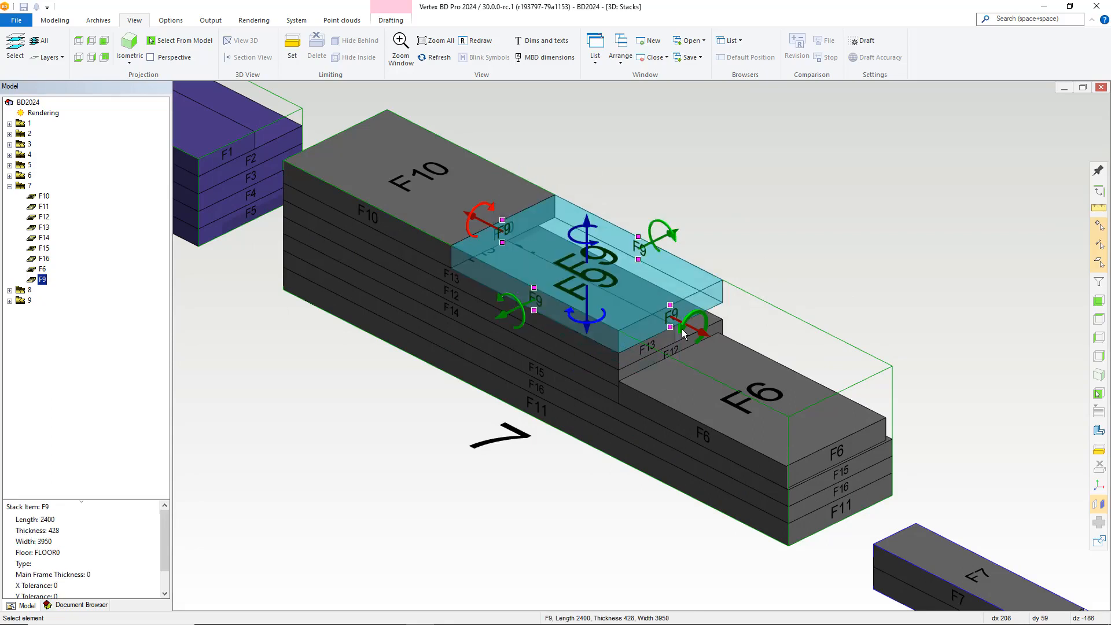
Slide F9 lengthwise to the far end of stack 7 and lower it onto the top of F6
left_click(703, 332)
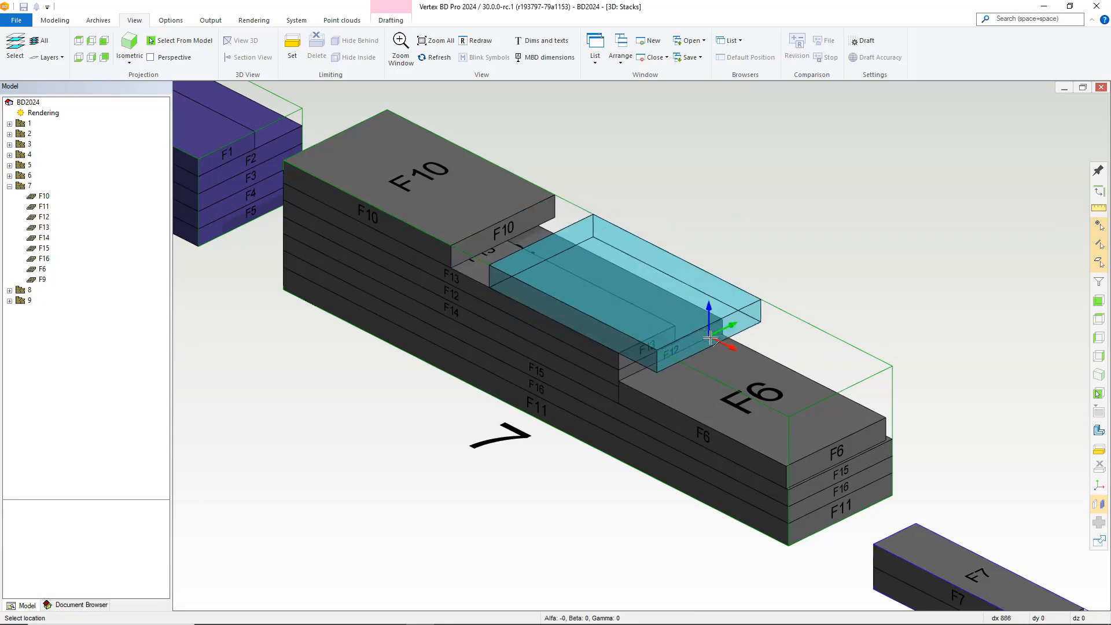
left_click(788, 464)
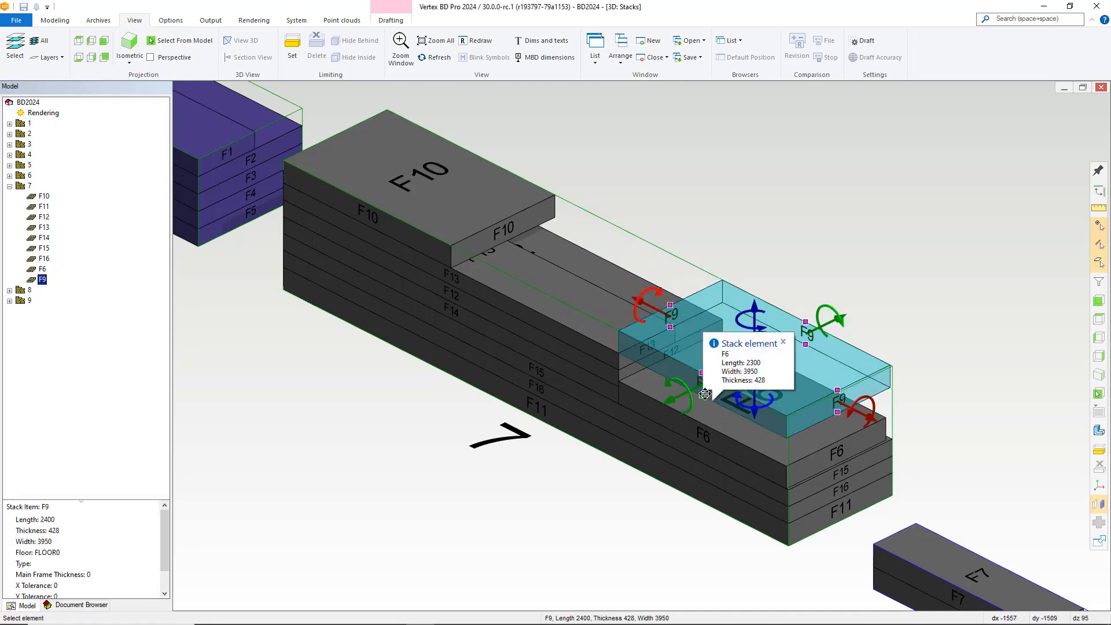
left_click(756, 418)
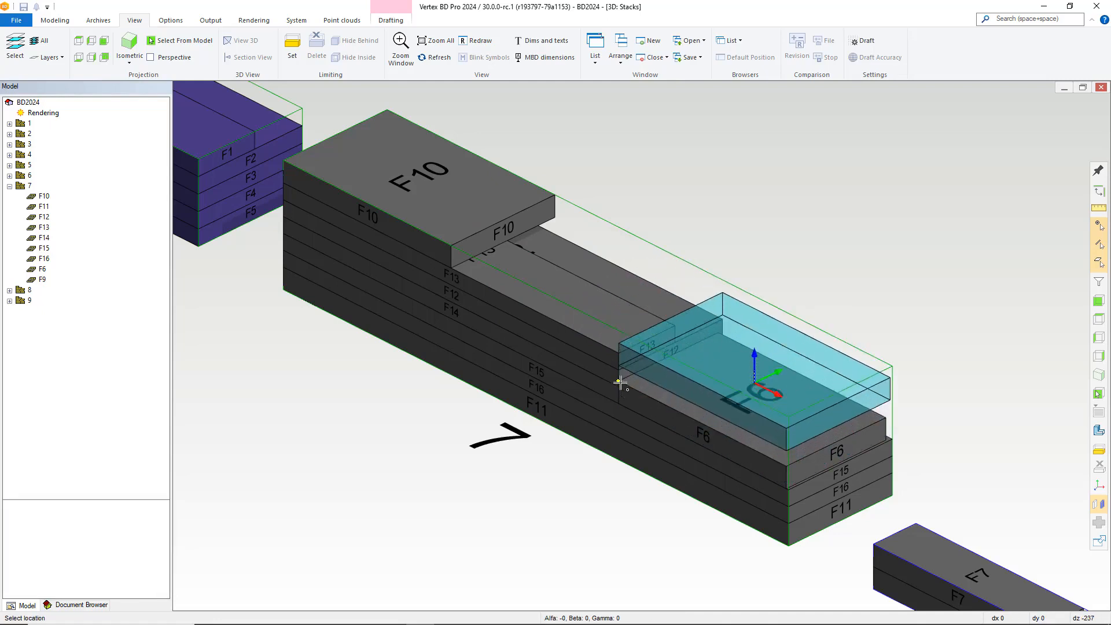
left_click(885, 407)
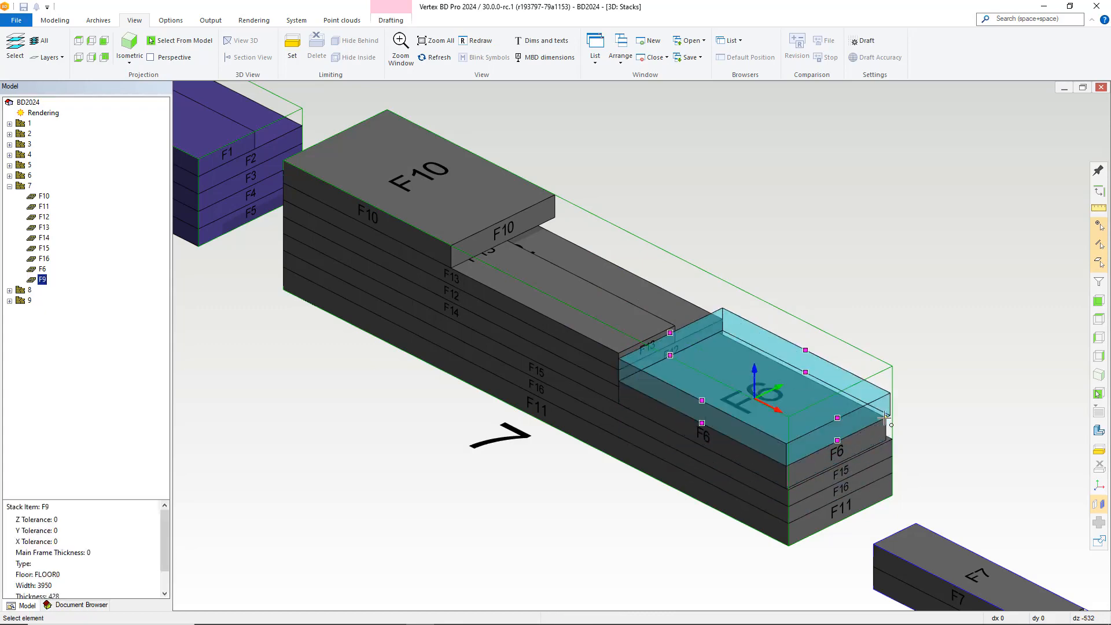
right_click(792, 223)
key("Escape")
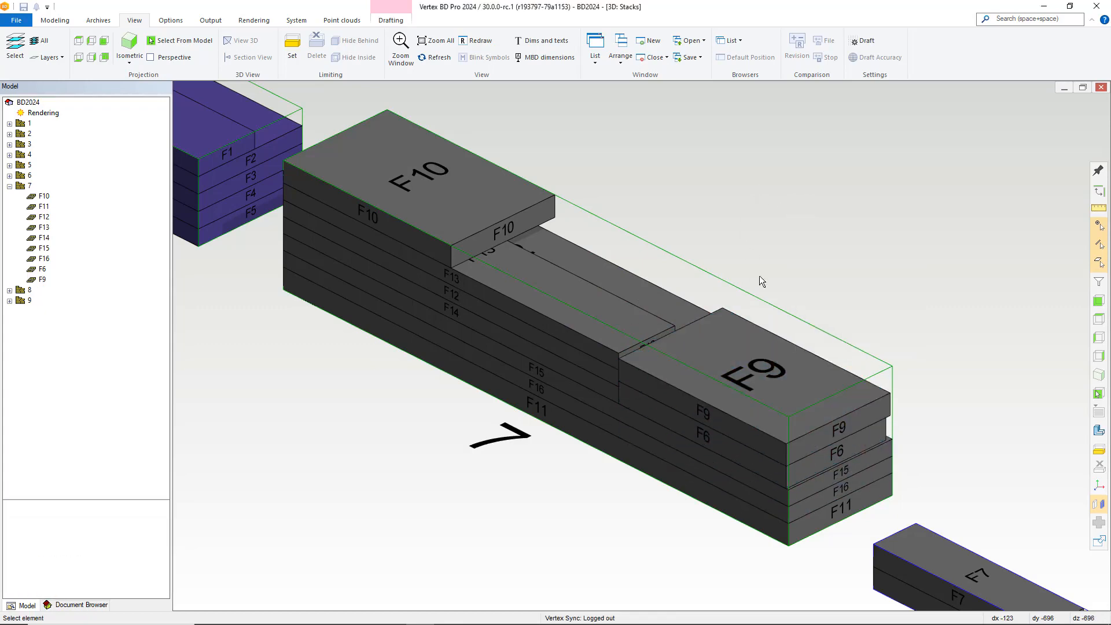
scroll(641, 345, "down", 4)
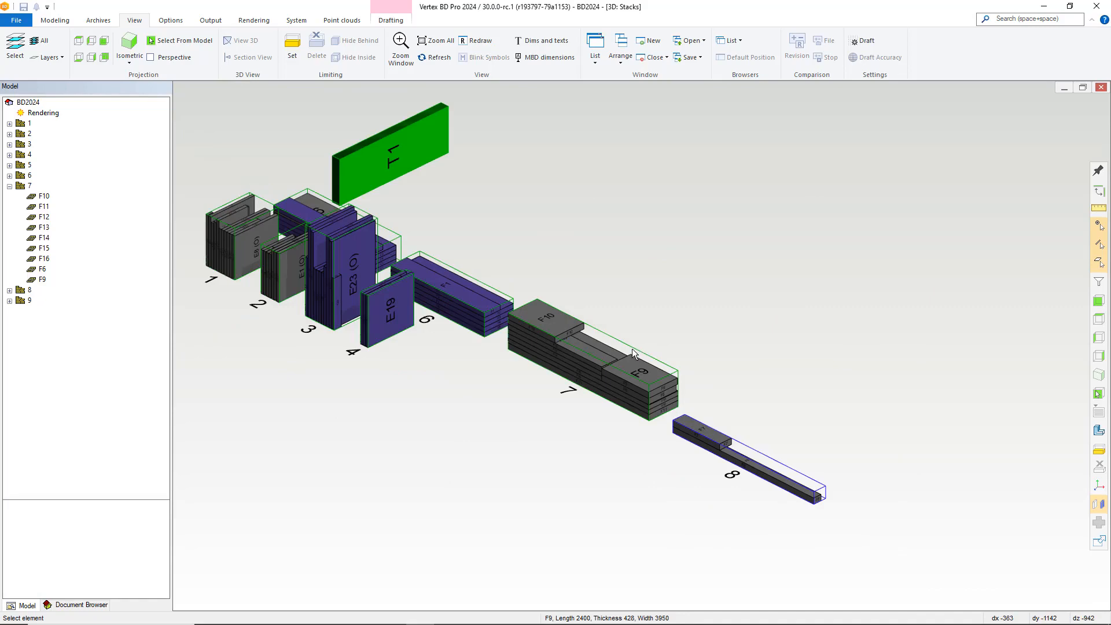
scroll(631, 348, "up", 4)
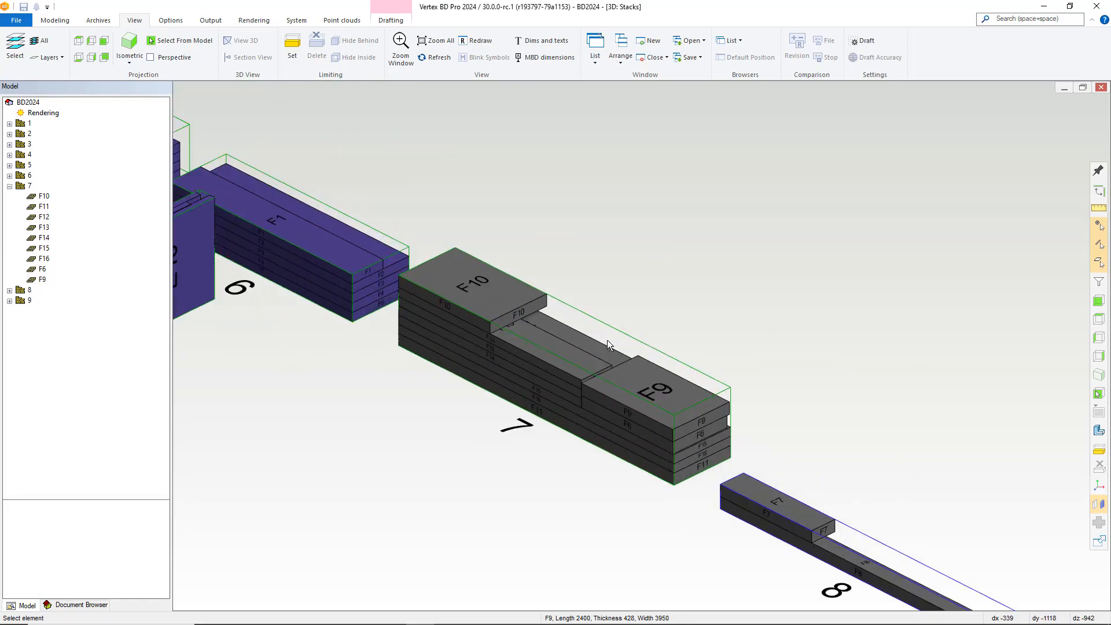
scroll(473, 318, "up", 2)
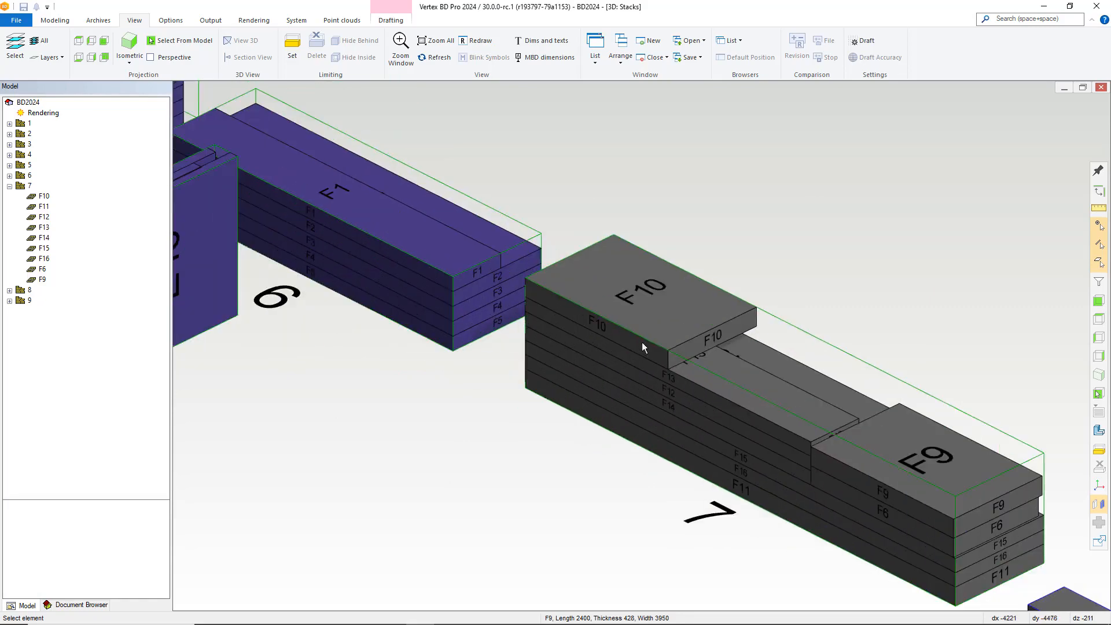
left_click(665, 321)
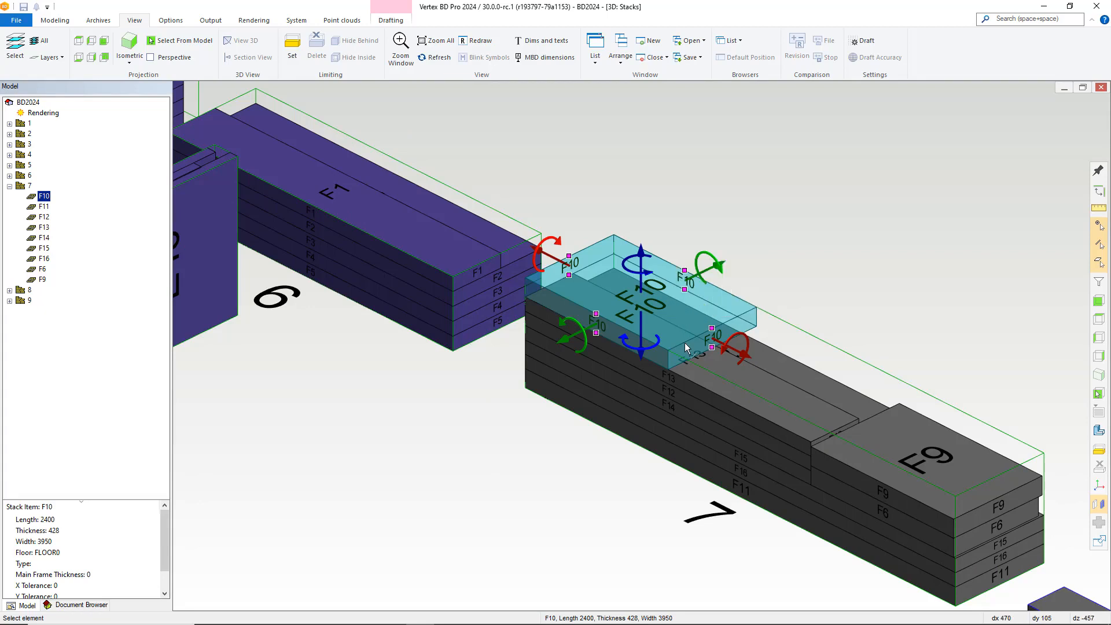
key("Escape")
scroll(681, 333, "down", 6)
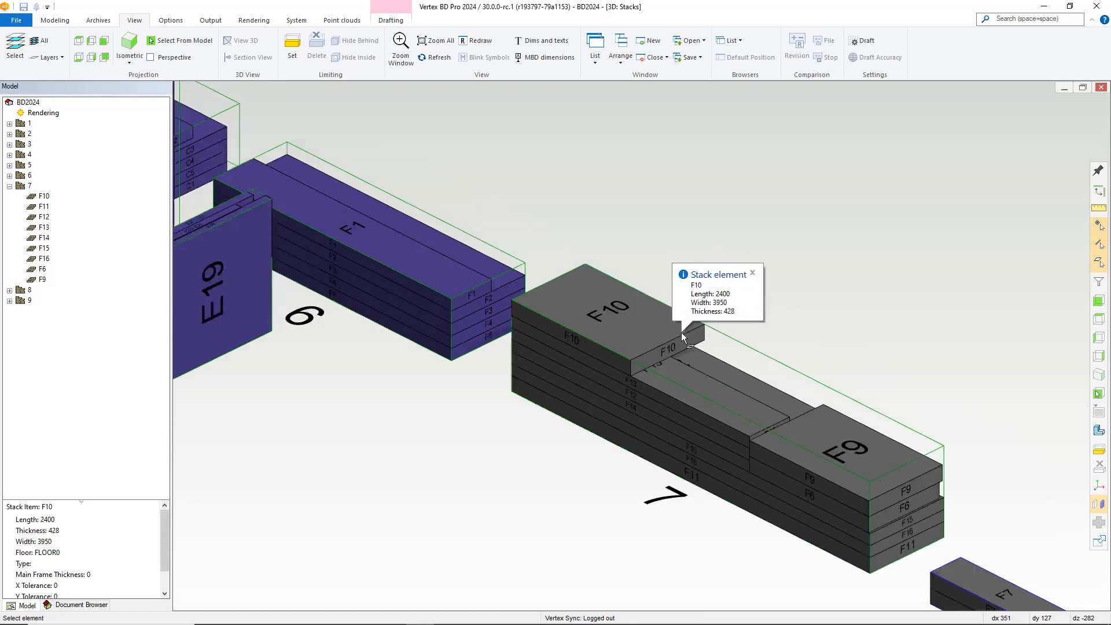
Set the presentation of the stacks to Layers
scroll(681, 435, "down", 2)
right_click(661, 305)
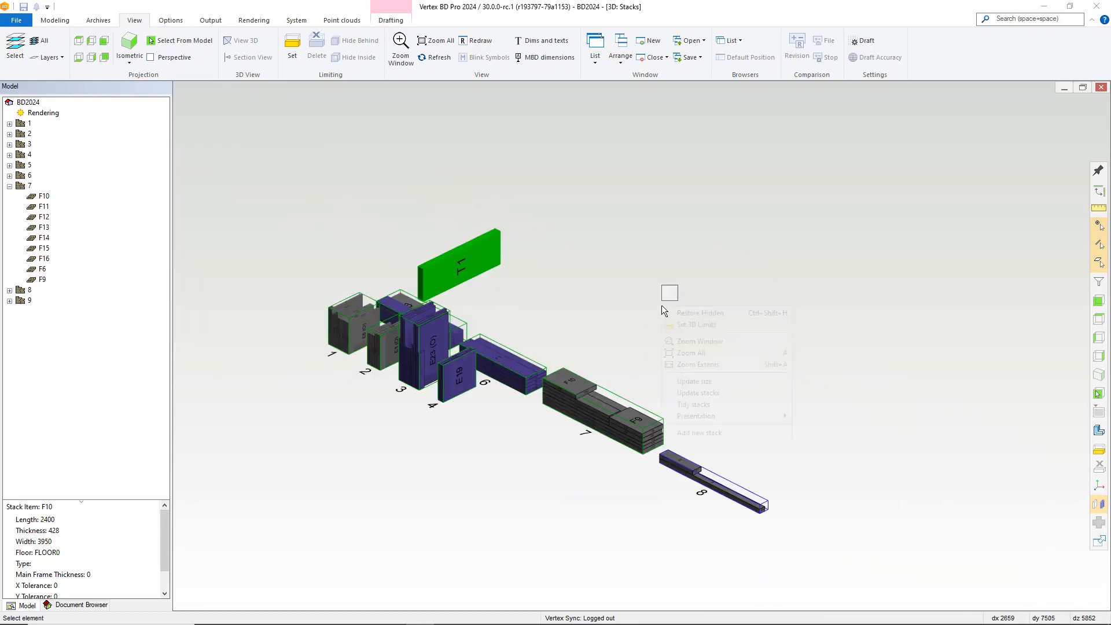
mouse_move(737, 415)
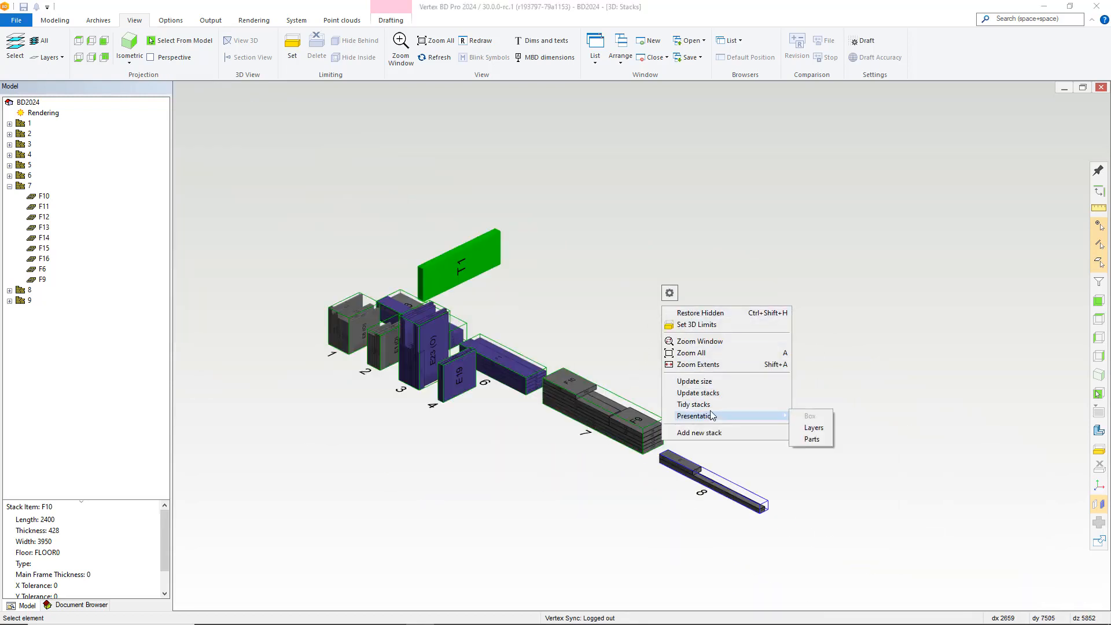
left_click(814, 428)
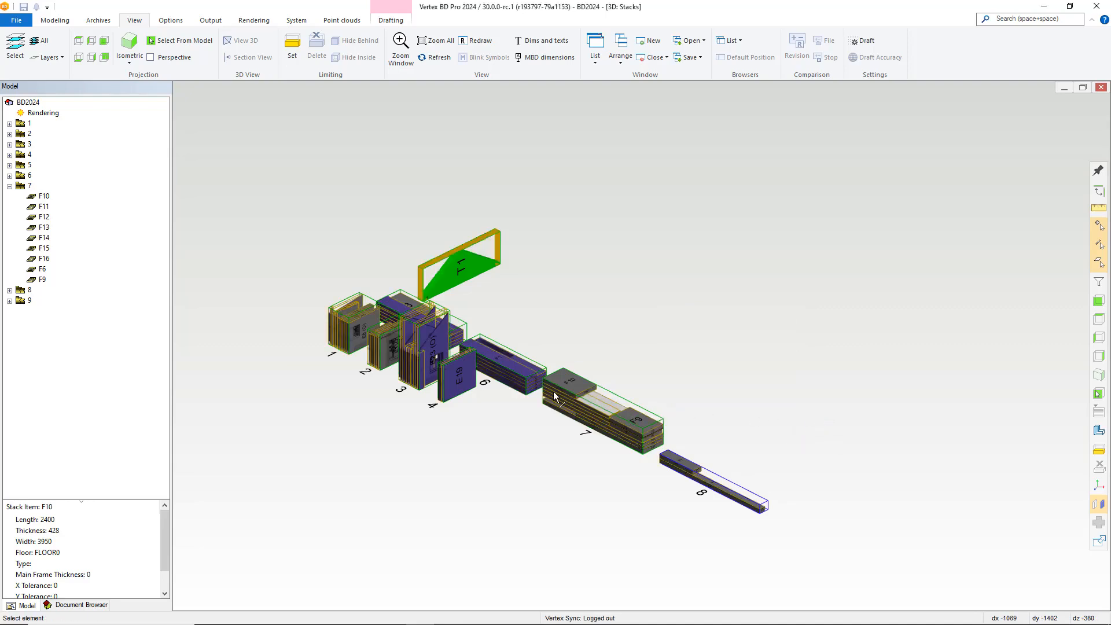
Turn off Mark Elements In Stacks in the part marking settings and accept the change
scroll(558, 394, "up", 5)
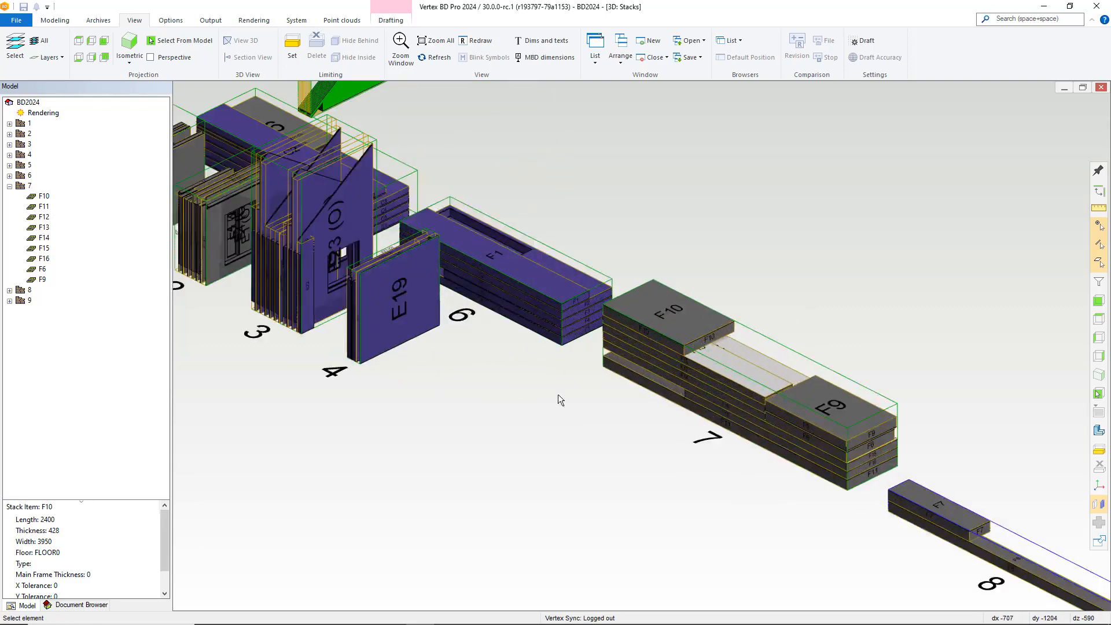
right_click(1095, 504)
left_click(183, 219)
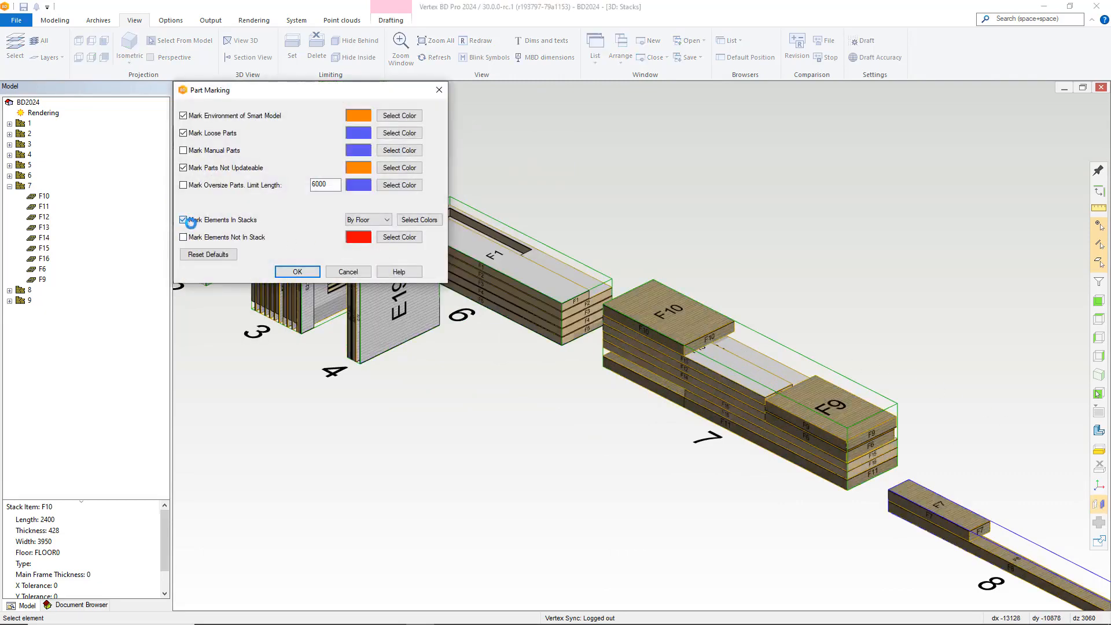
left_click(296, 272)
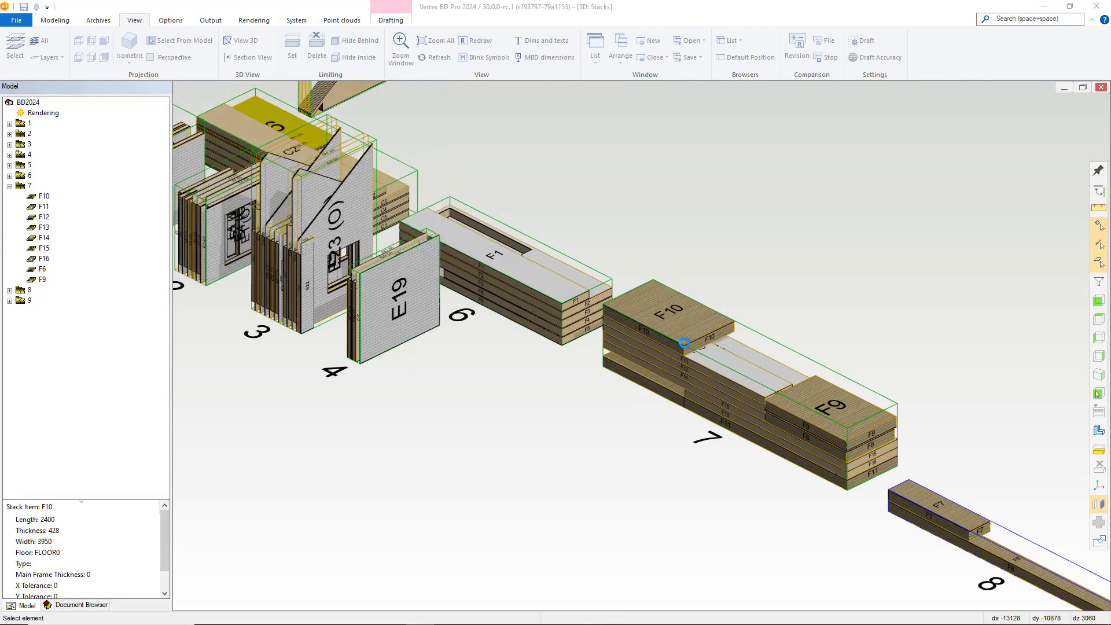
Switch the presentation of the stacks back to Box
right_click(811, 286)
mouse_move(869, 394)
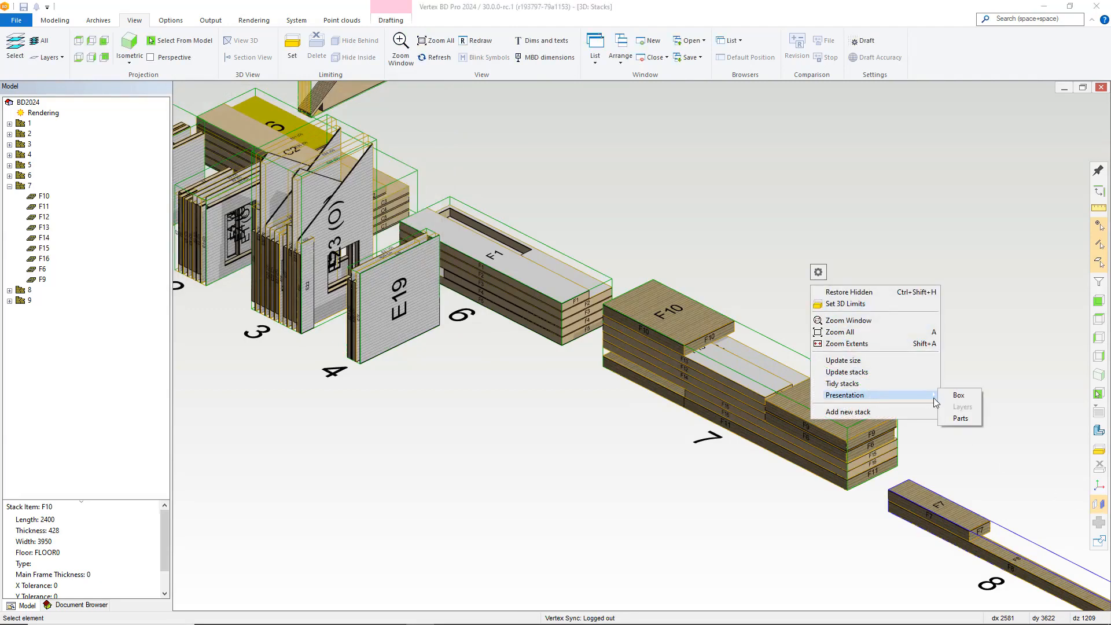
left_click(963, 419)
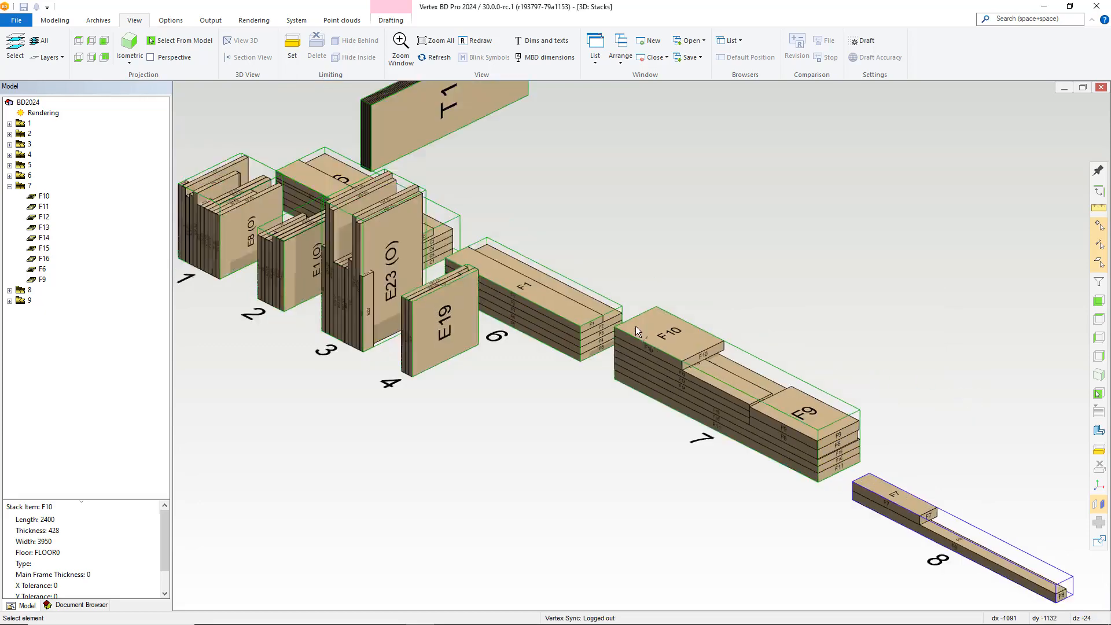
Go to the ground floor wall framing model and bring up the operations available for stack 9 in the project's document list
scroll(638, 344, "down", 2)
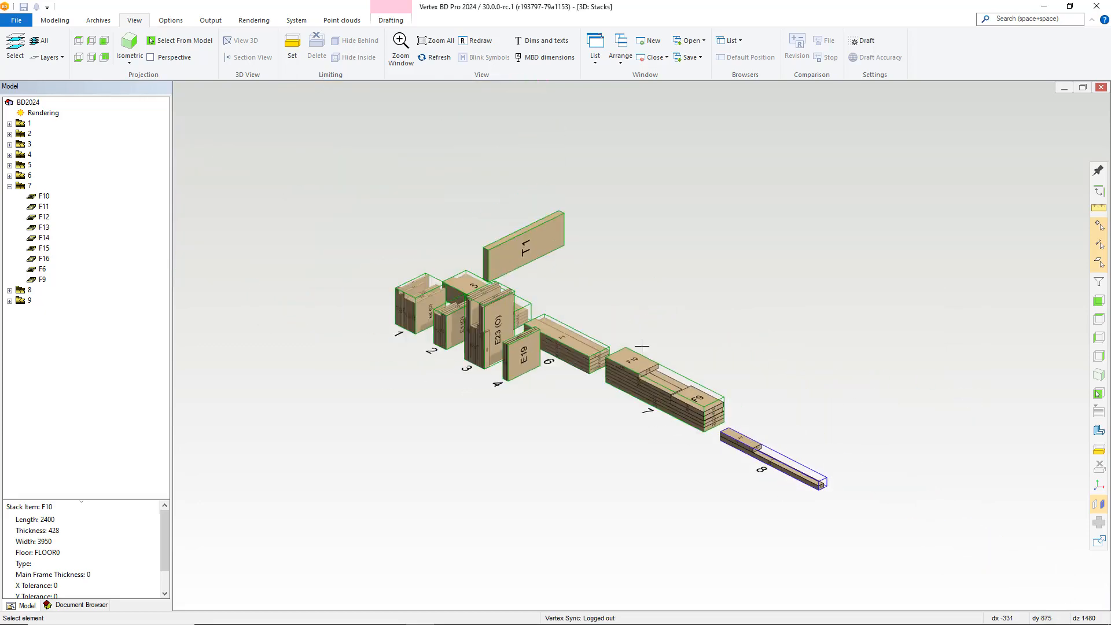
scroll(675, 371, "down", 1)
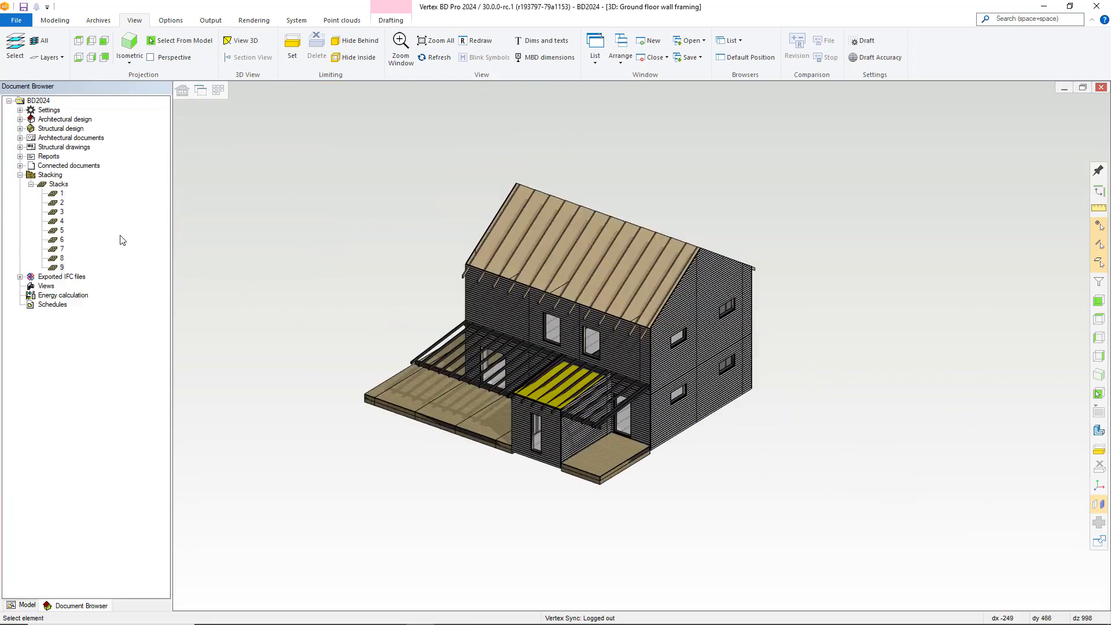
right_click(61, 267)
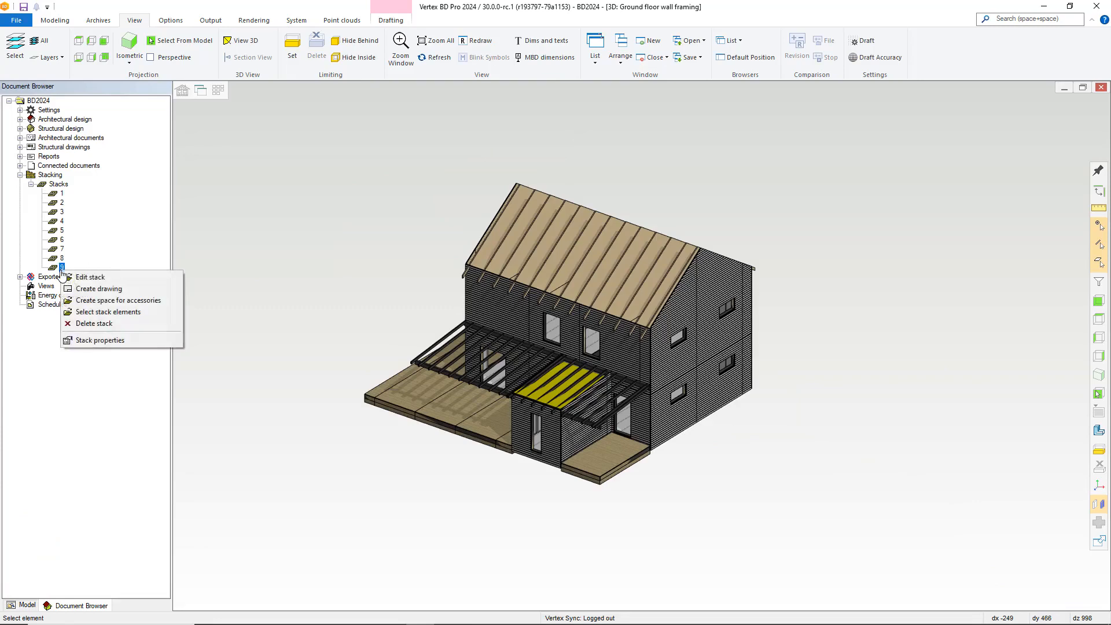
Edit stack 9, switch its presentation to Layers, and close it with the changes saved
left_click(90, 278)
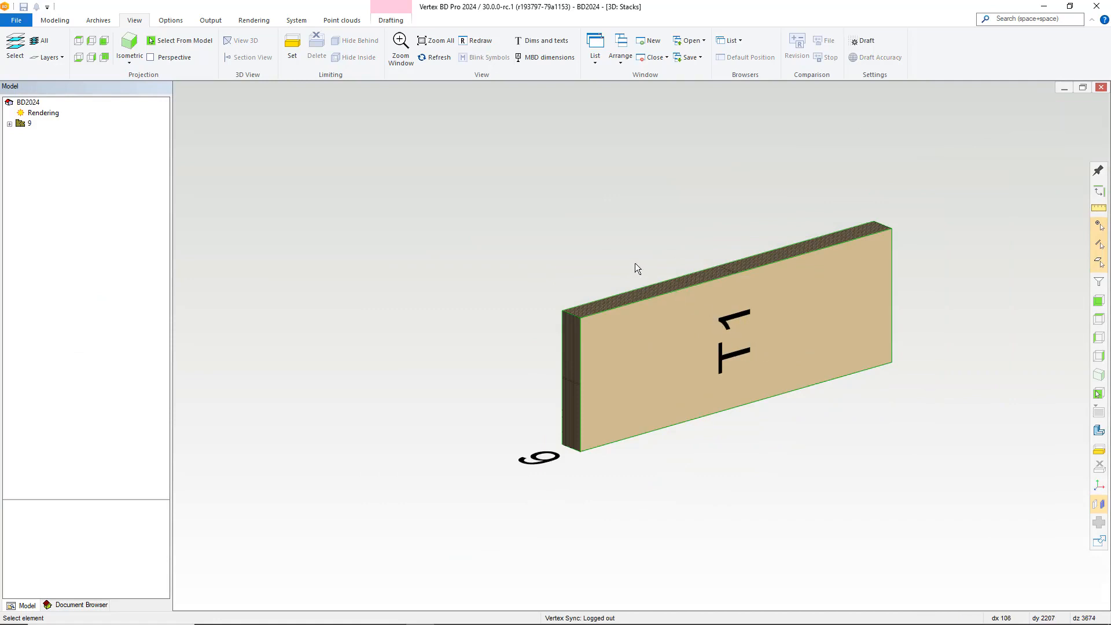
right_click(376, 175)
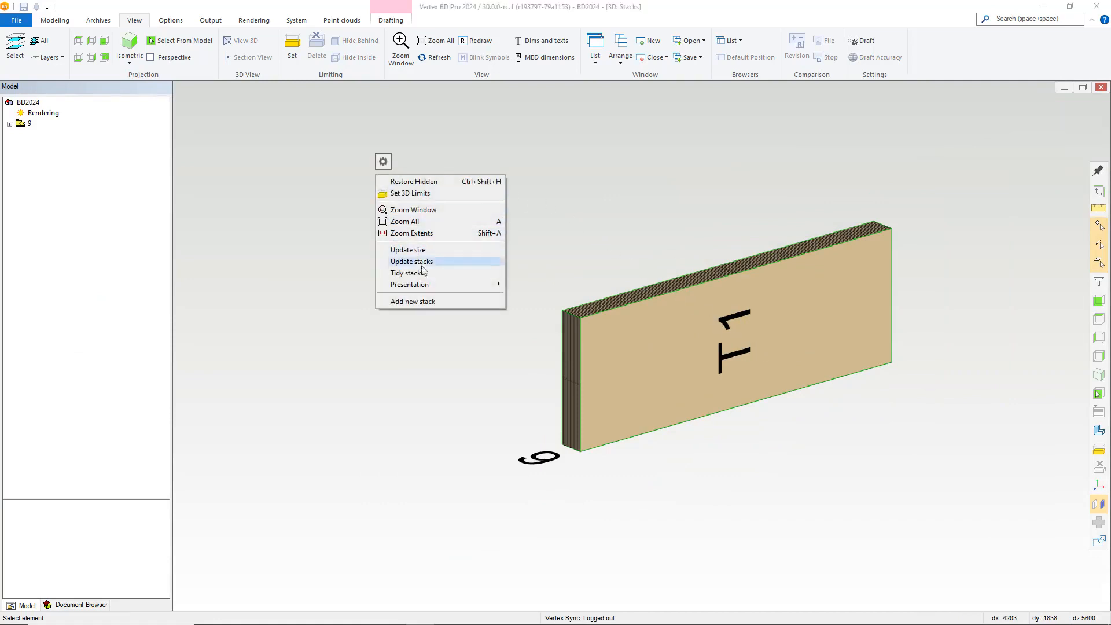
mouse_move(430, 282)
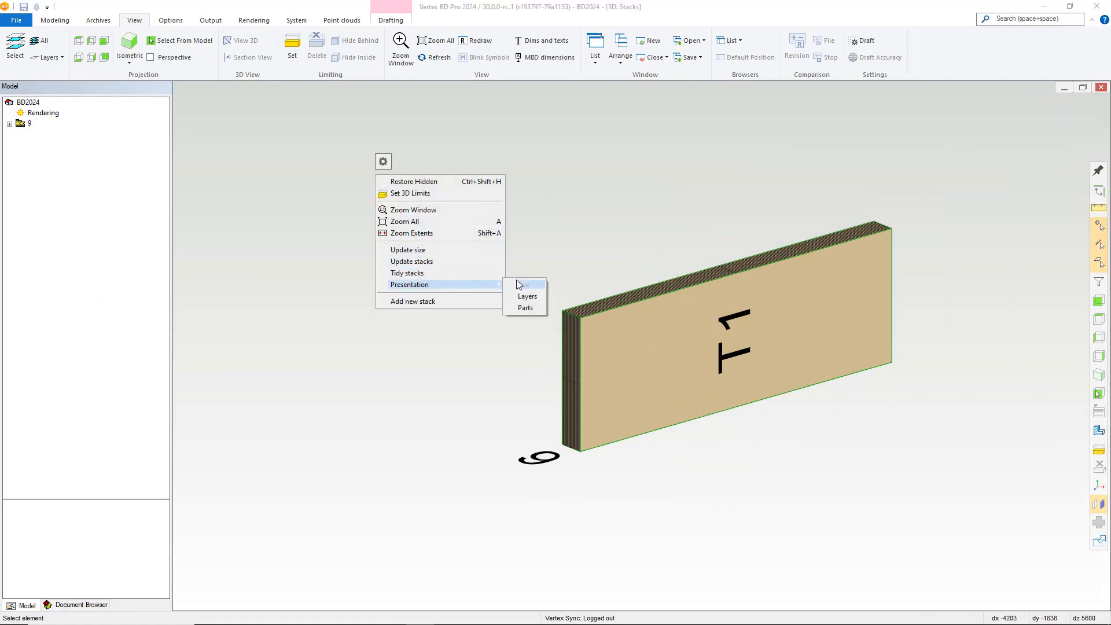
left_click(526, 296)
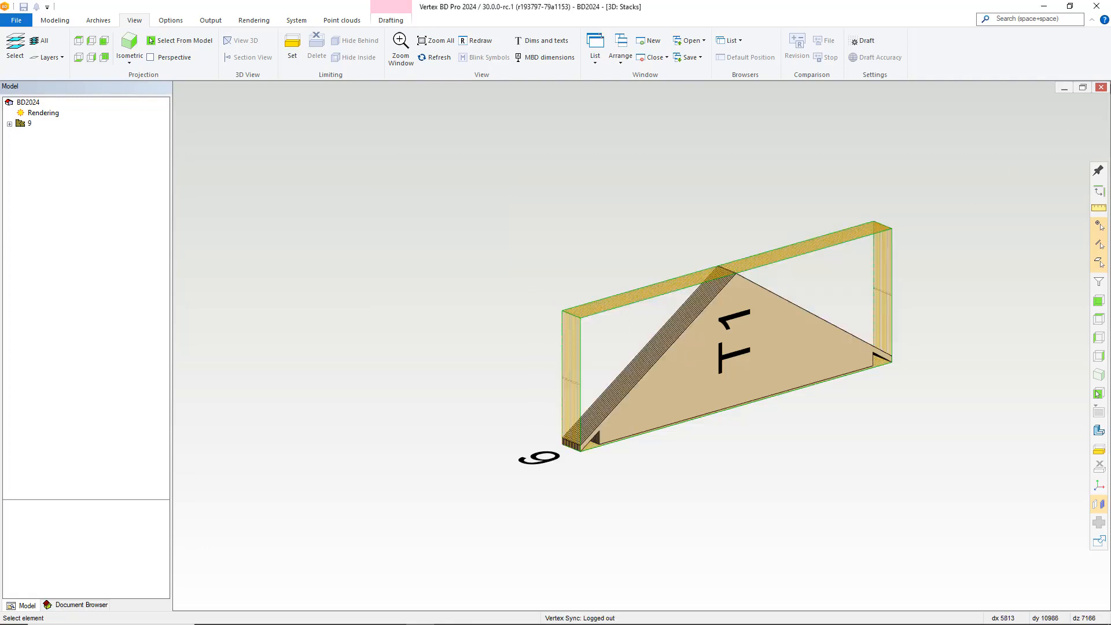
left_click(1103, 87)
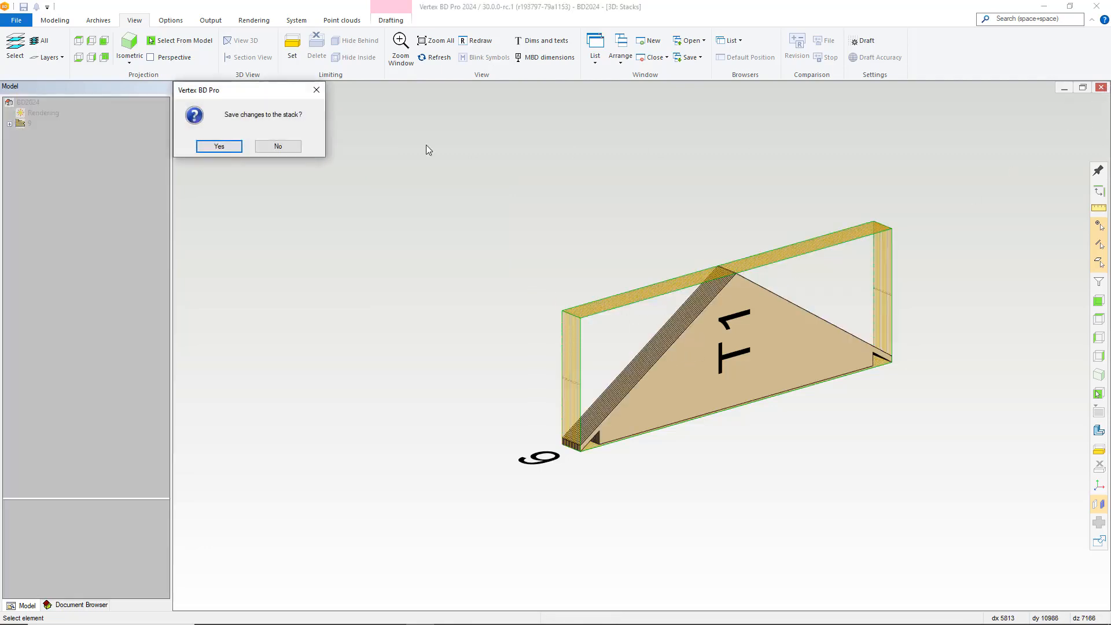
left_click(236, 151)
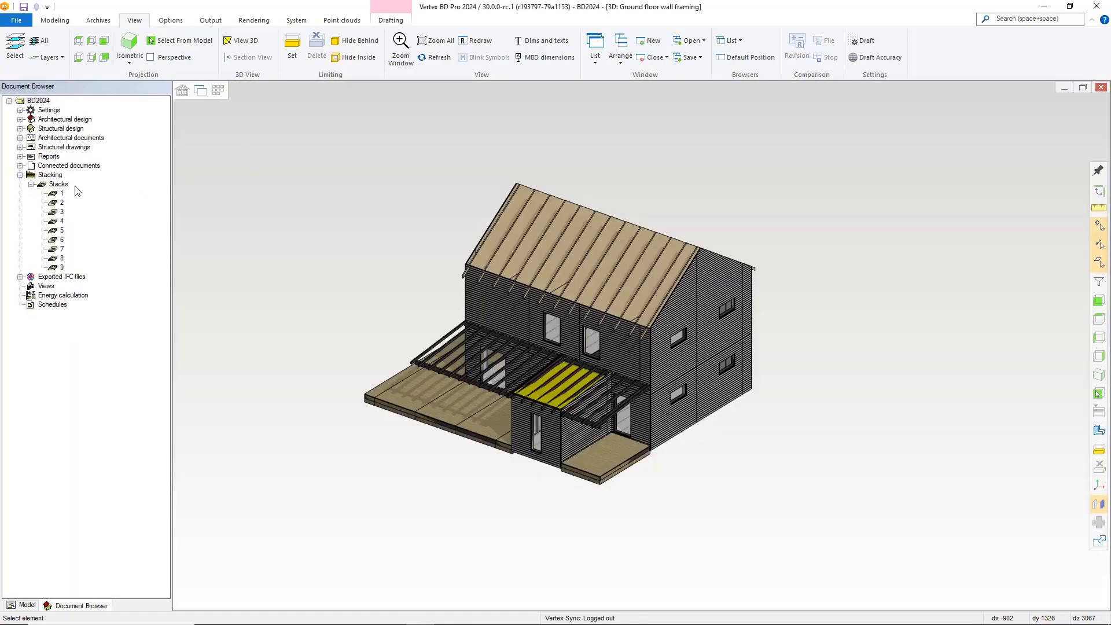
Open all stacks for editing in the model and enable marking of elements in stacks, coloured by floor
right_click(62, 189)
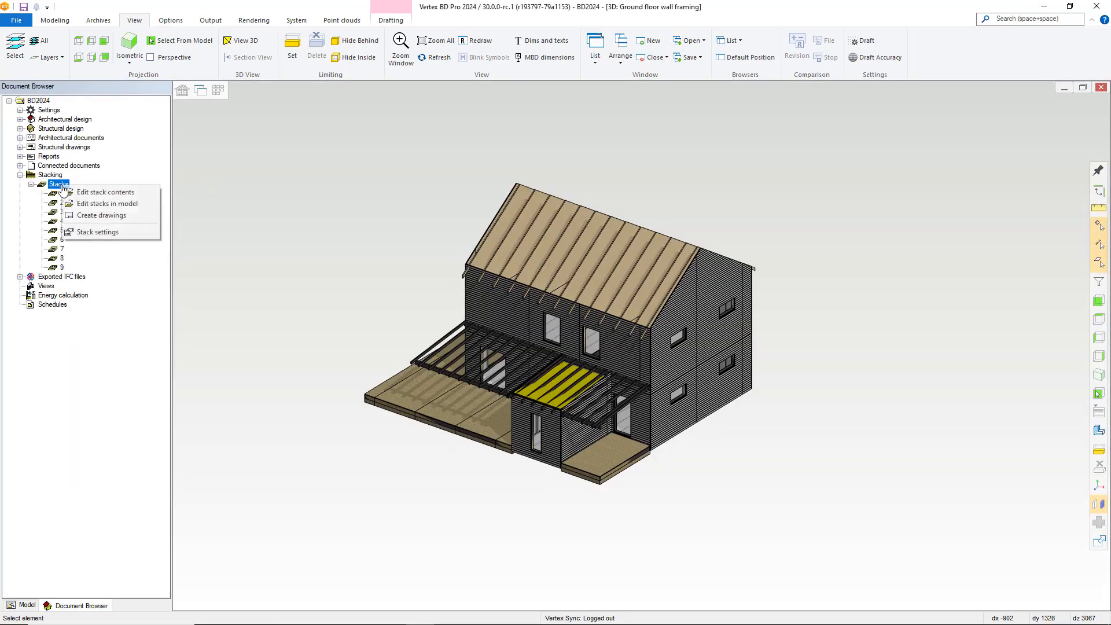
left_click(110, 205)
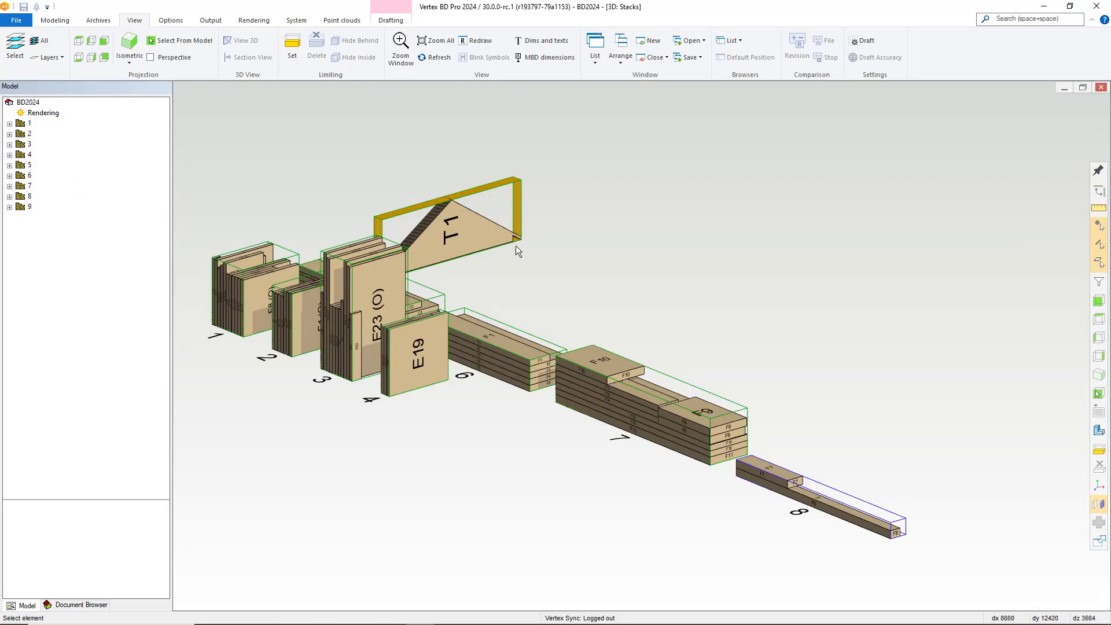
left_click(1098, 504)
left_click_drag(276, 95, 783, 144)
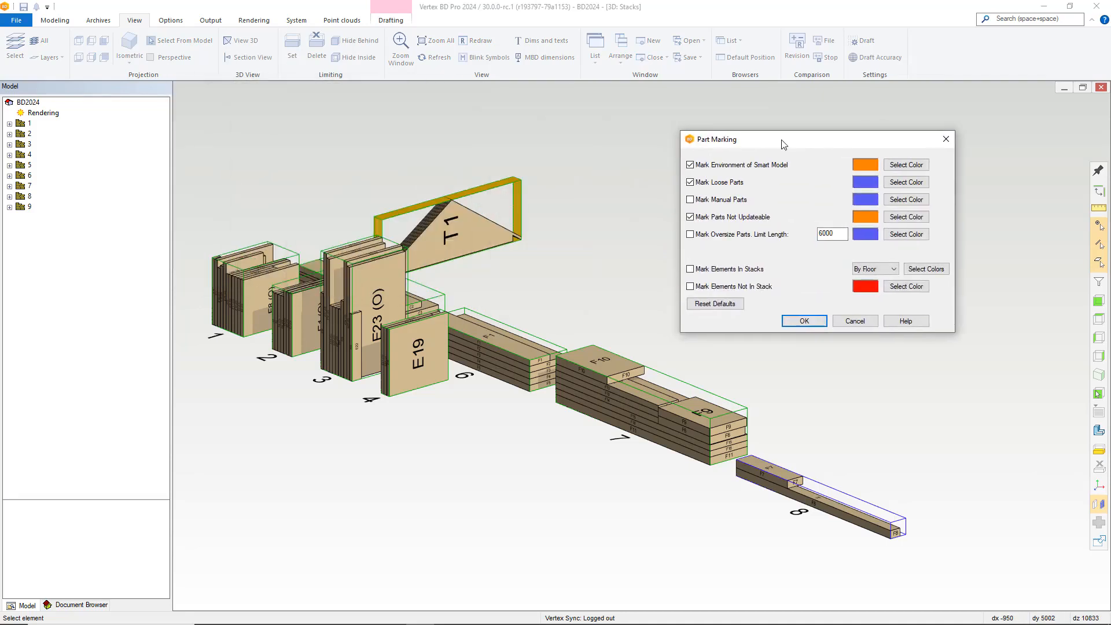
left_click(694, 269)
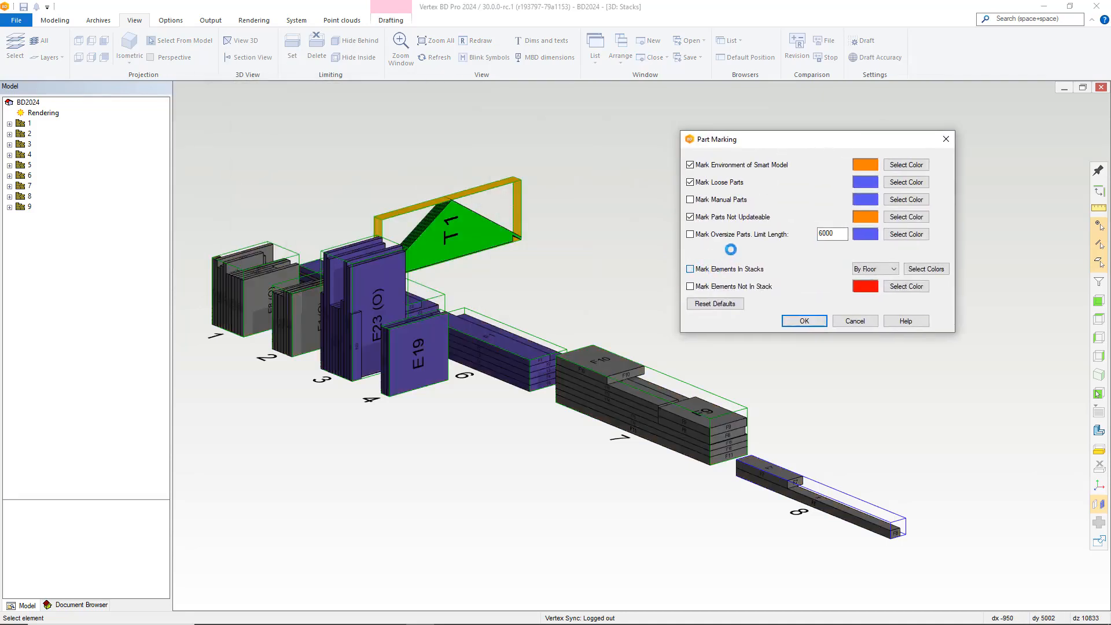
left_click(807, 322)
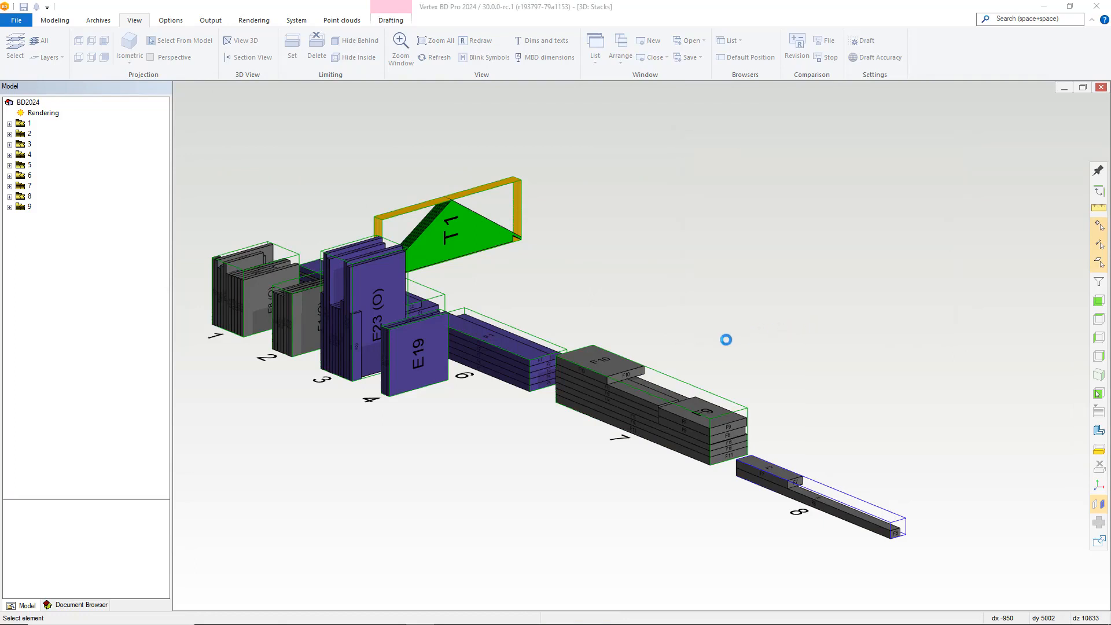
middle_click_drag(693, 313, 703, 324)
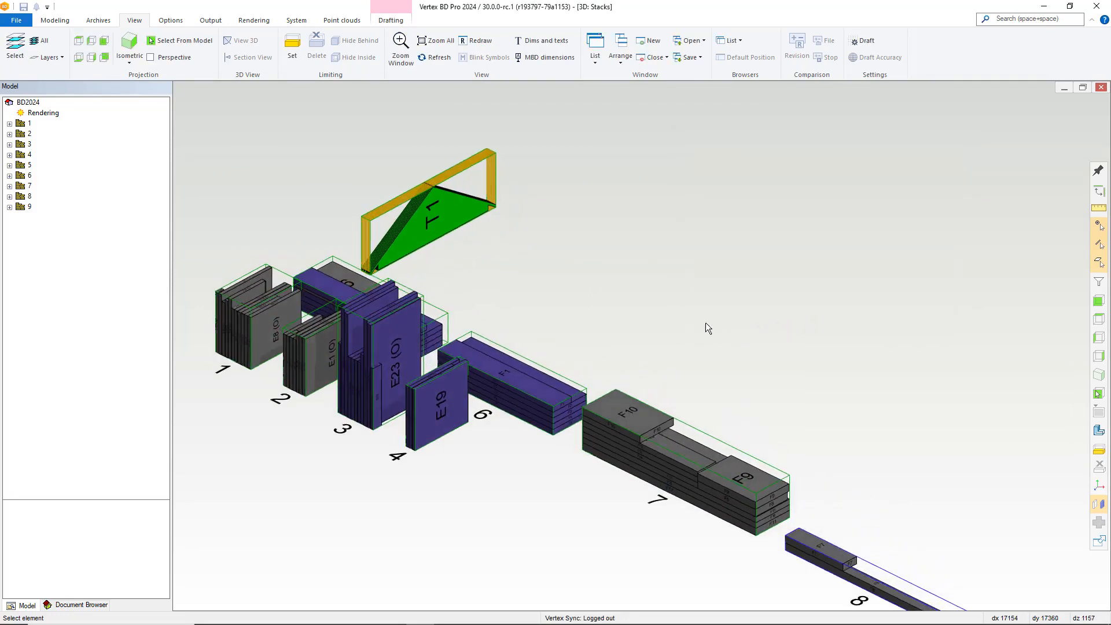
scroll(706, 323, "down", 2)
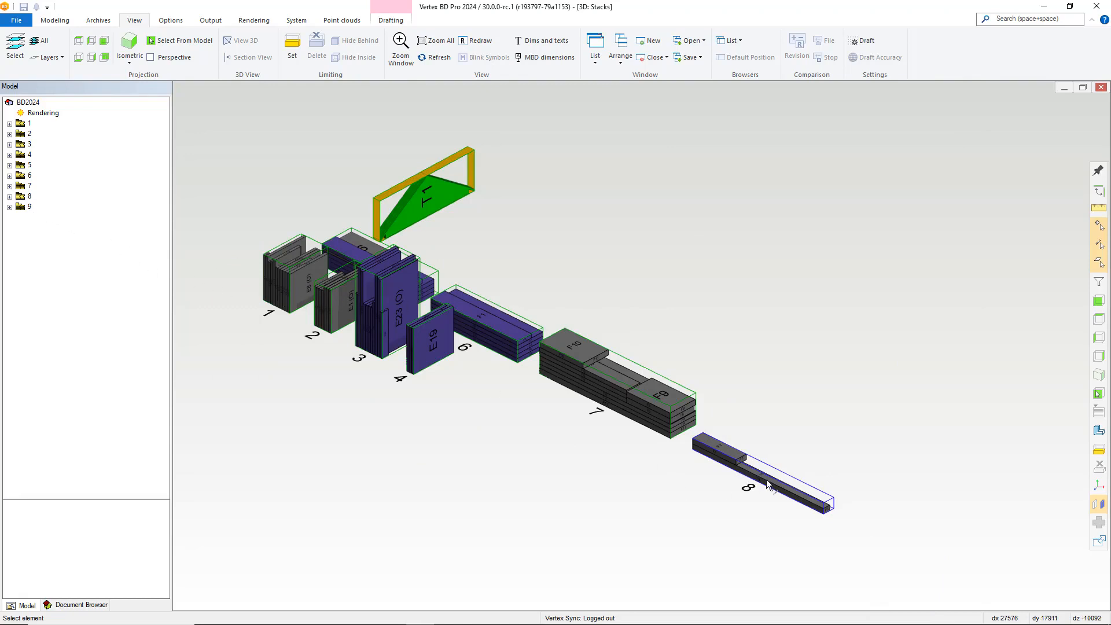
Create an accessory space for stack 8 with width 500, height 500, length 3500, weight 25 and content "Profiles"
left_click(31, 196)
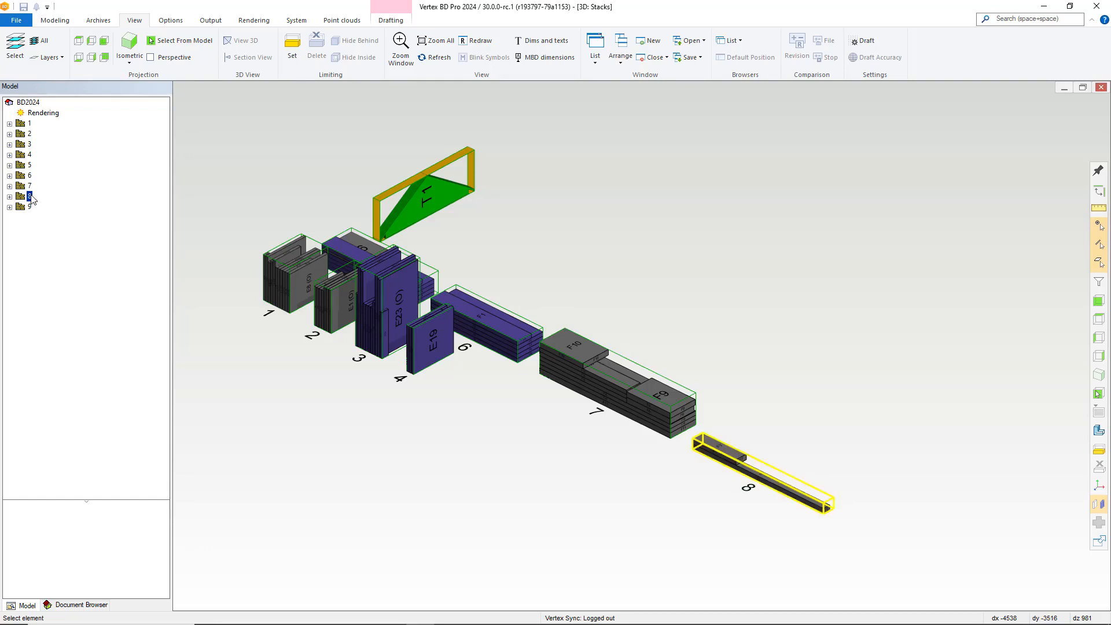
right_click(31, 197)
left_click(71, 275)
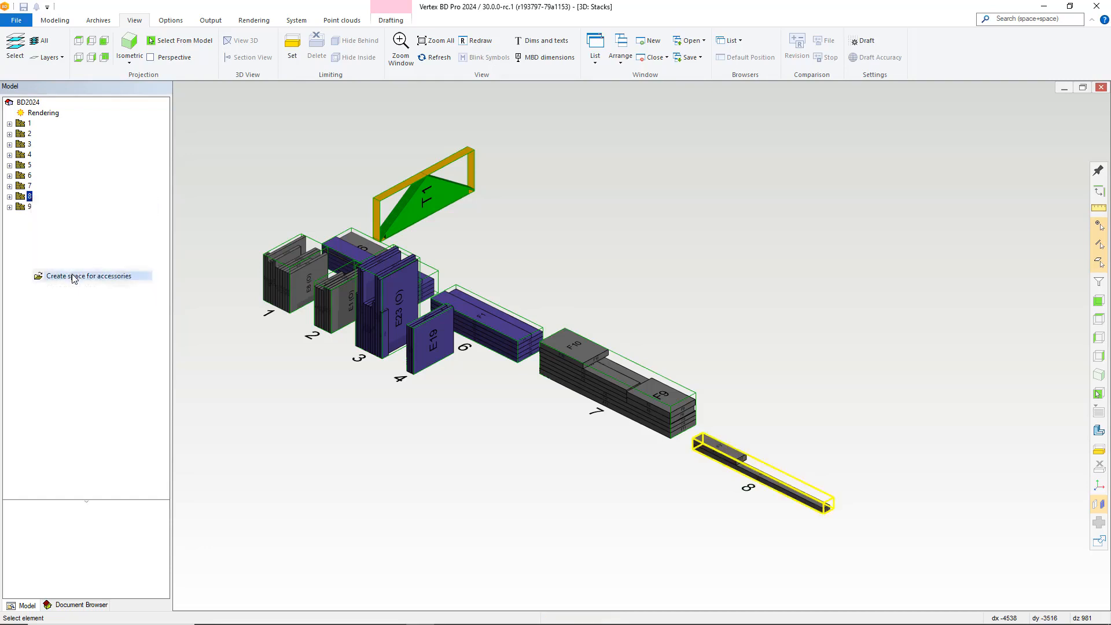
left_click_drag(258, 90, 878, 327)
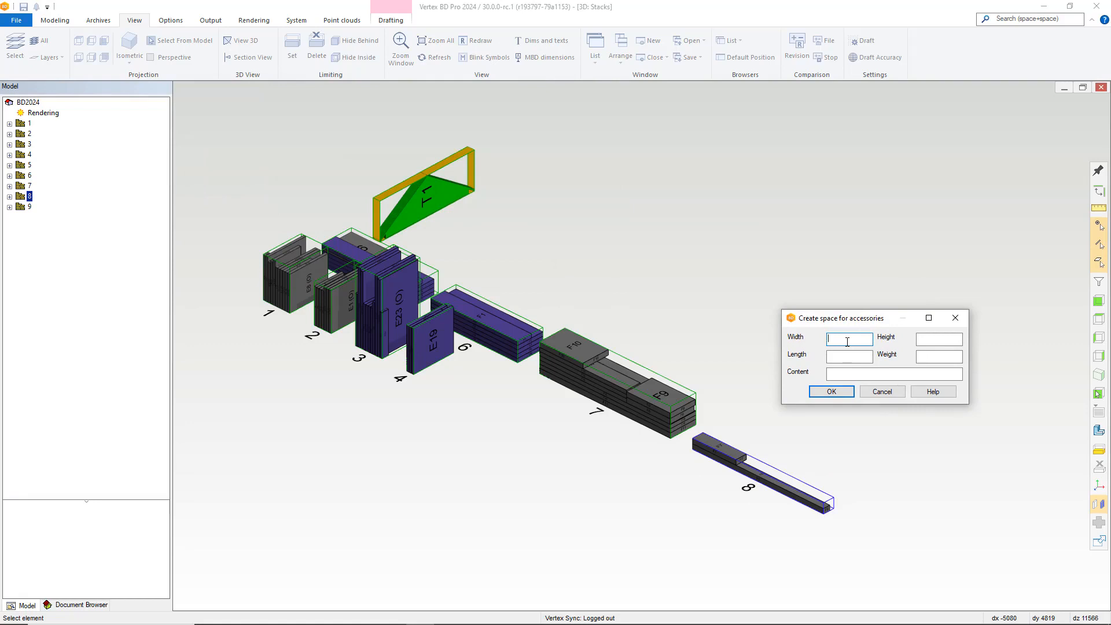
left_click(847, 341)
type("500")
key("Tab")
type("5")
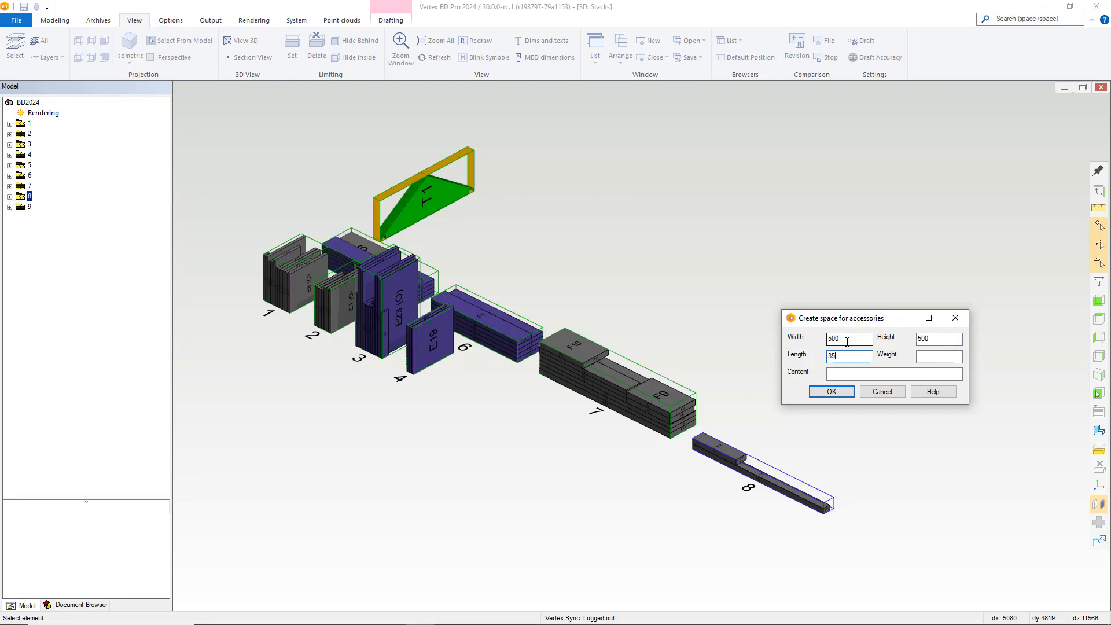
left_click(881, 372)
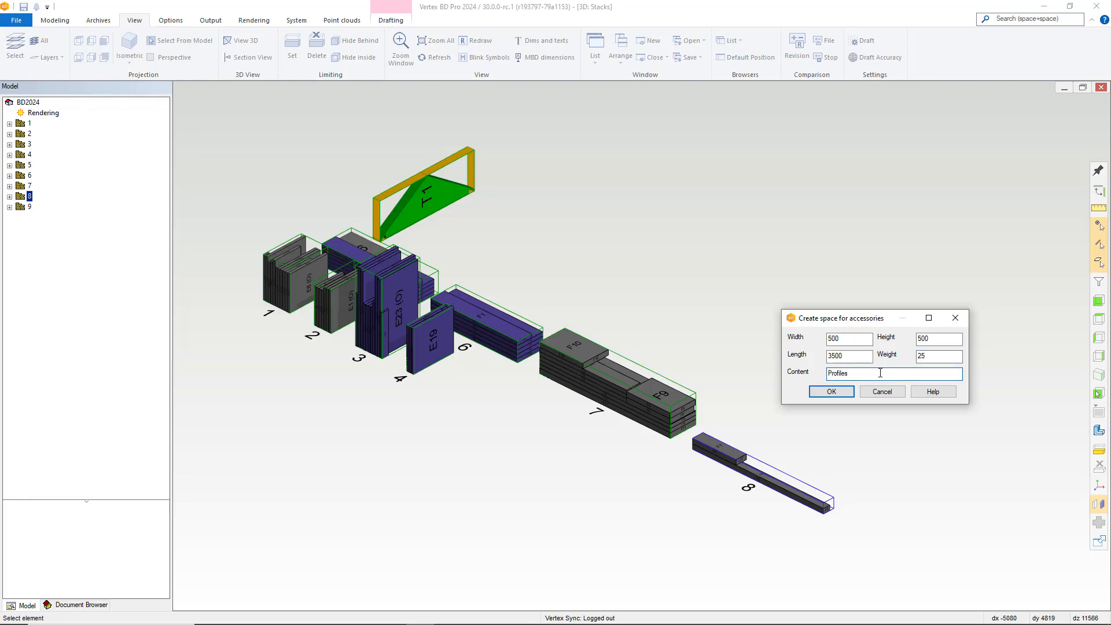
left_click(831, 391)
Rotate the accessory space by a gamma angle of 90 and place it on top of panel F8, at the end away from F7
scroll(810, 451, "up", 6)
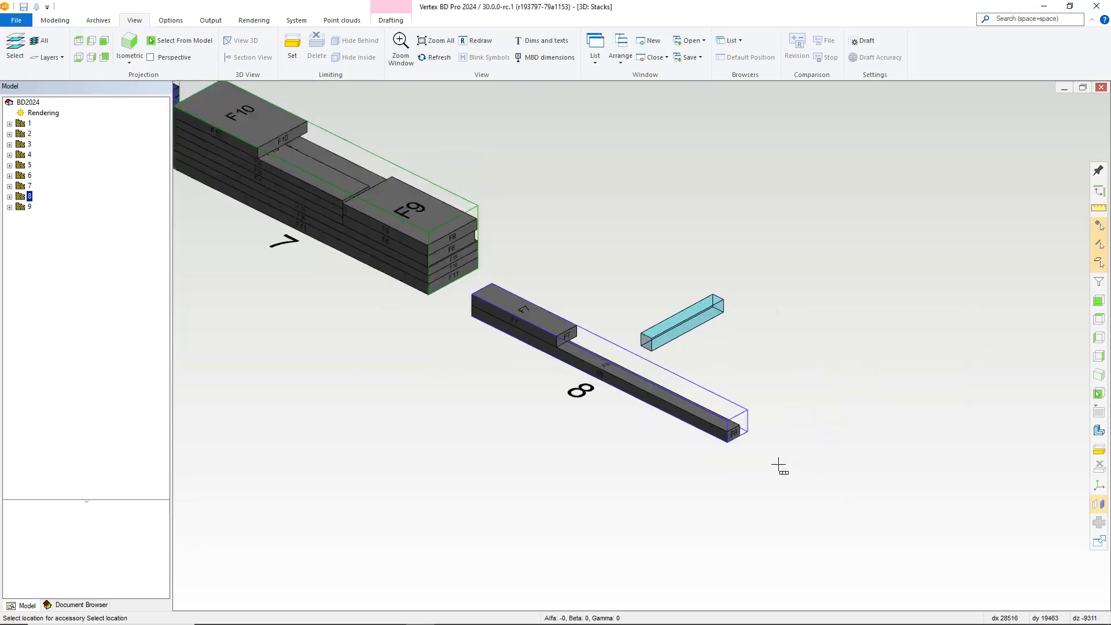
right_click(635, 329)
left_click(674, 286)
type("90")
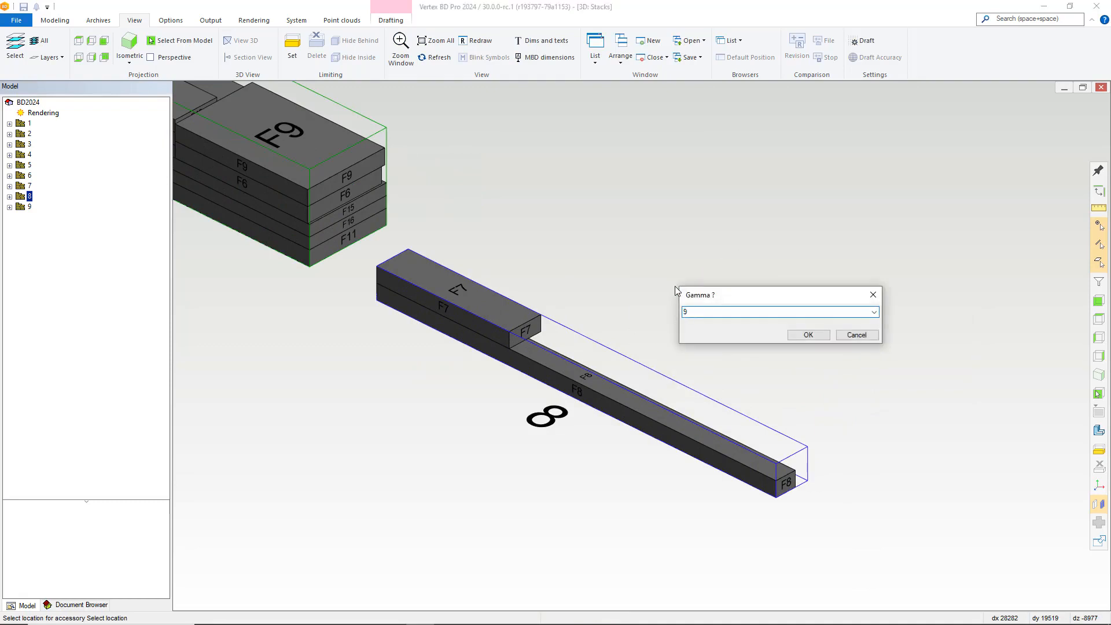
key("Return")
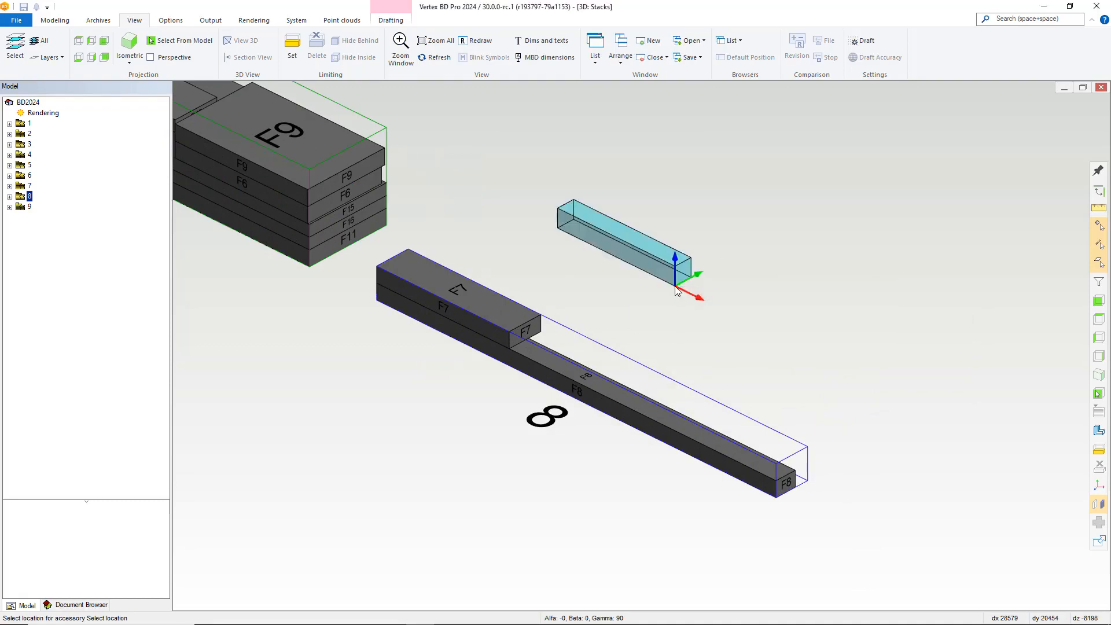
left_click(775, 467)
left_click(802, 386)
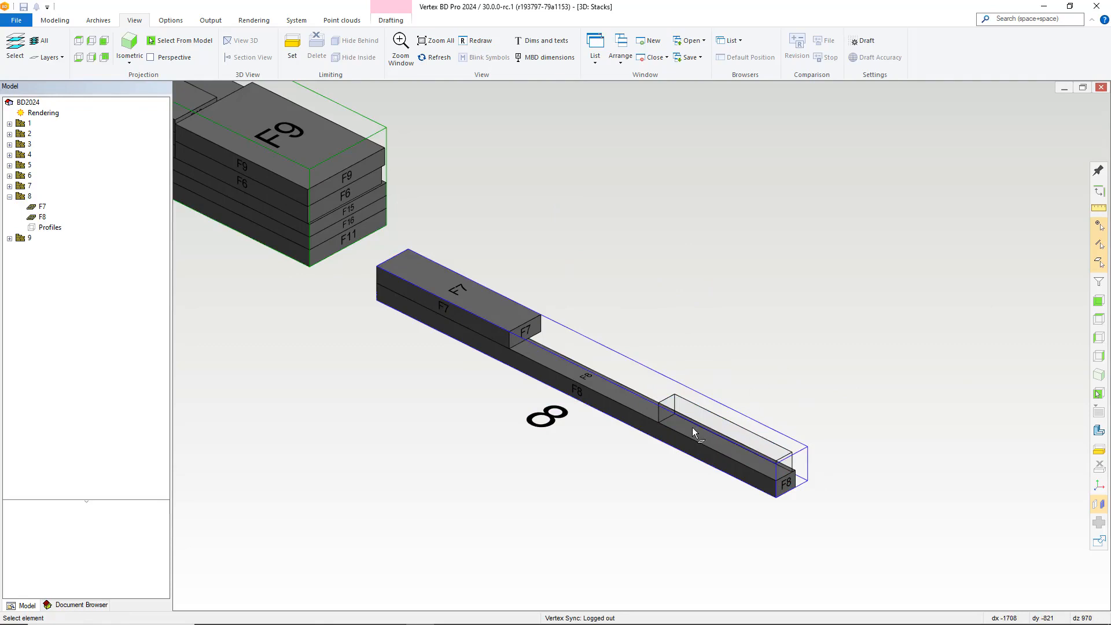
scroll(692, 427, "down", 3)
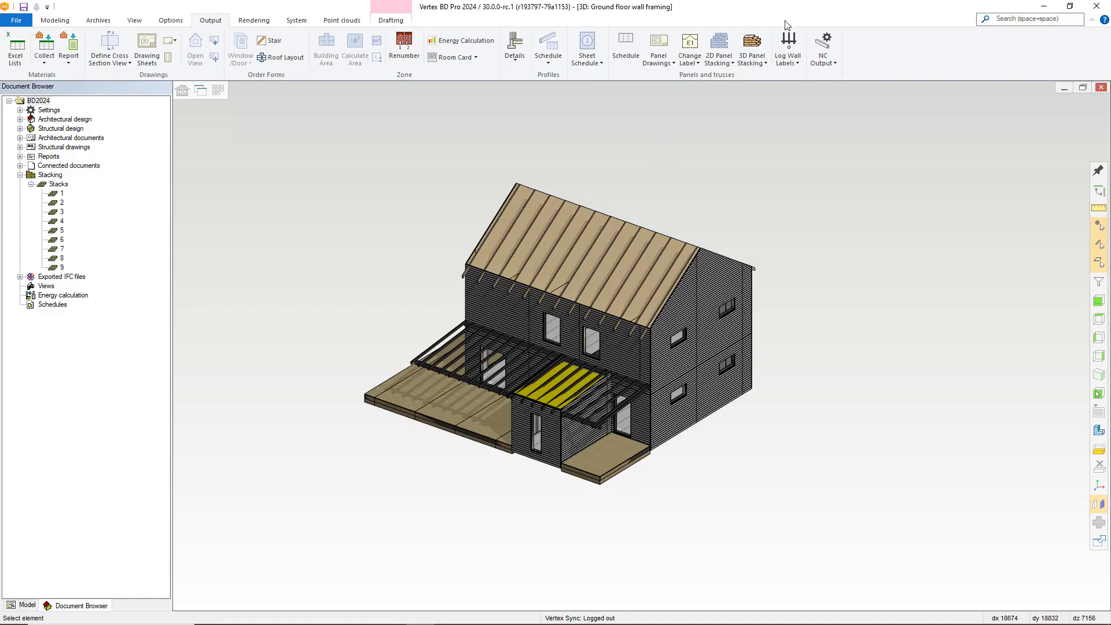
Create drawings of the 3D panel stacks using the 3D View template
left_click(763, 61)
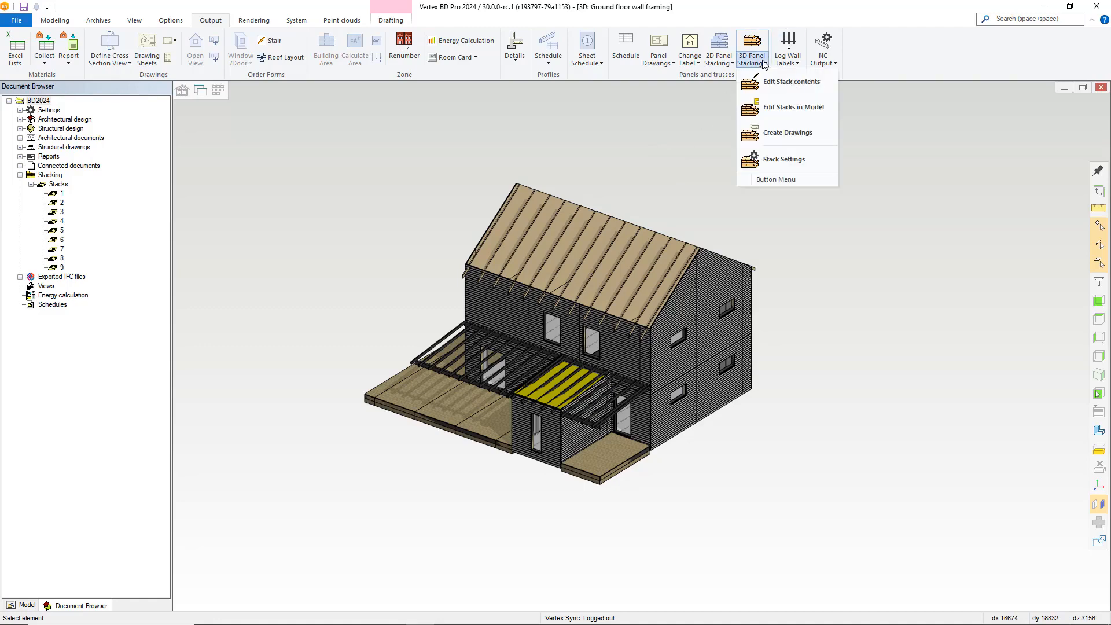
left_click(782, 141)
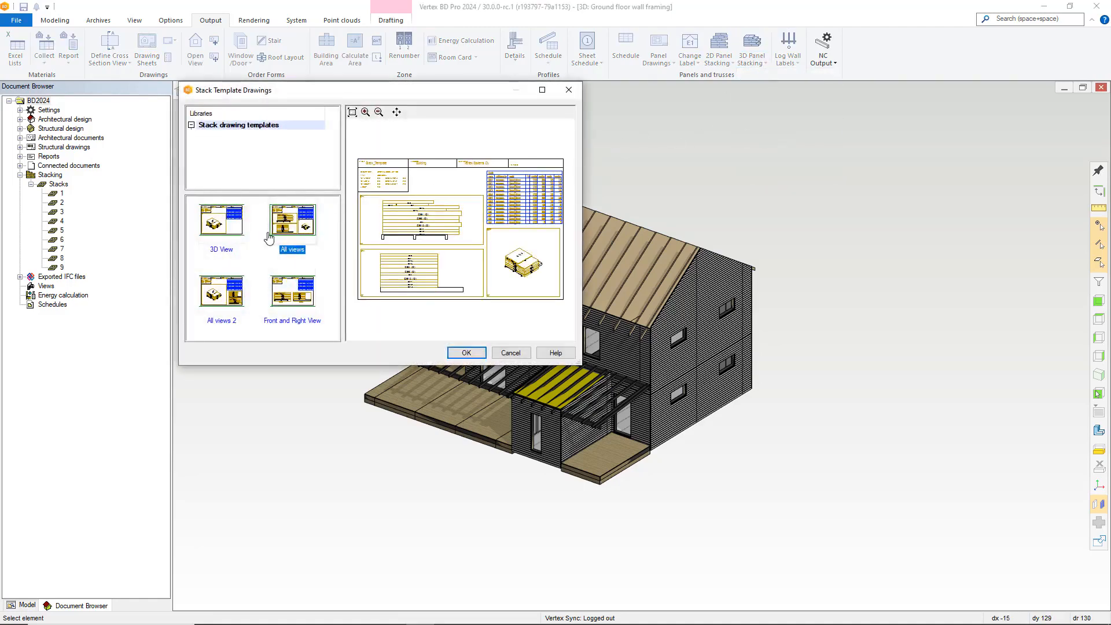
left_click(233, 229)
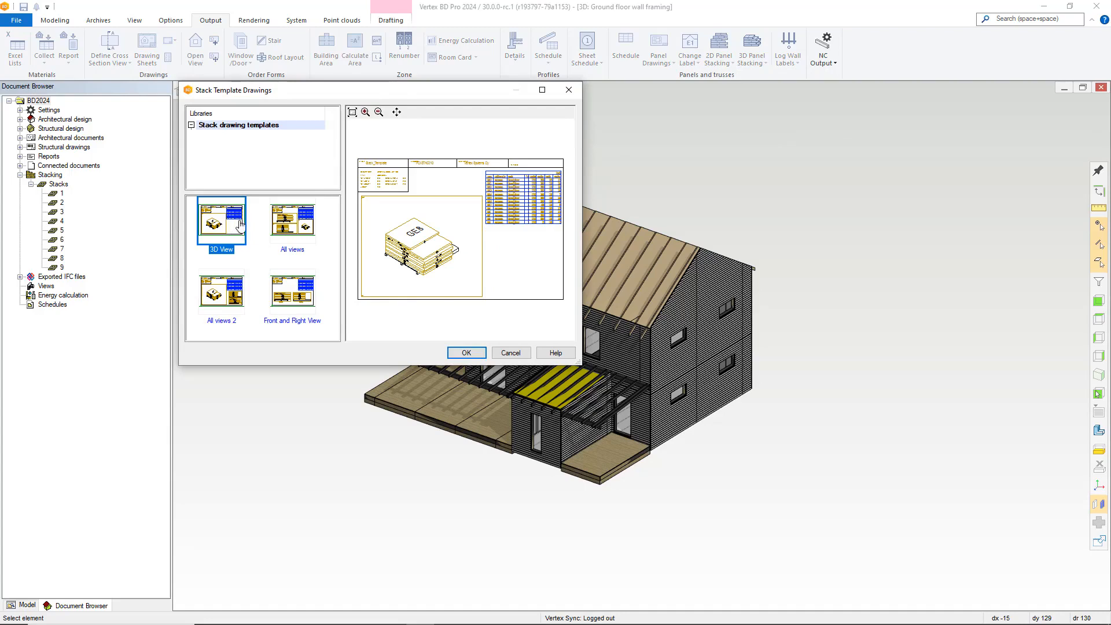
left_click(463, 353)
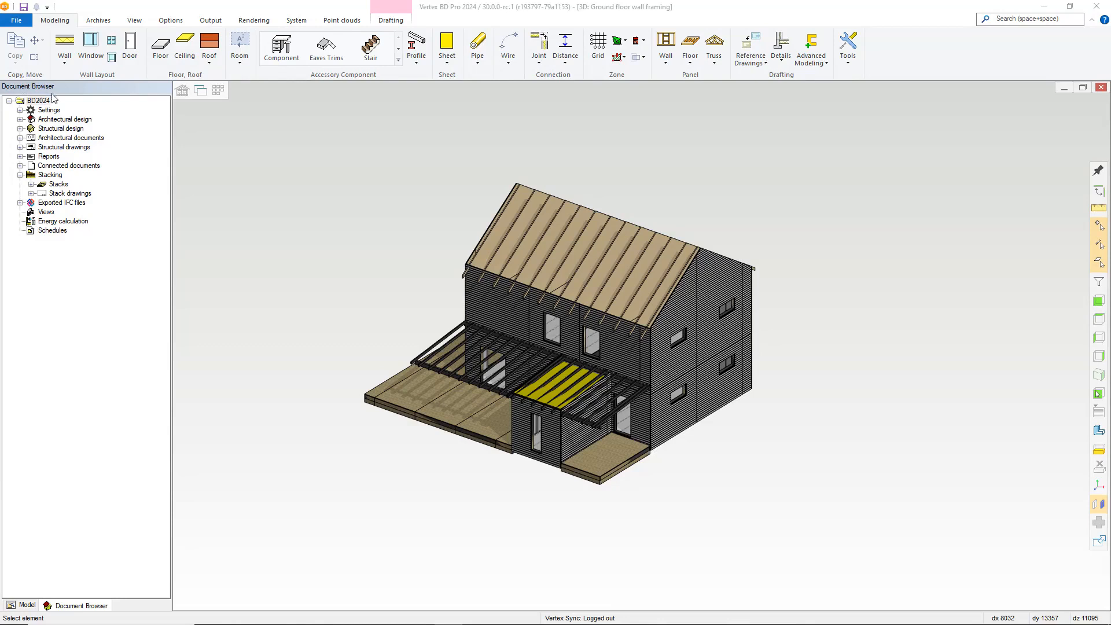
Open the drawing of stack 1 to review its 3D view and panel table, and close it
left_click(32, 193)
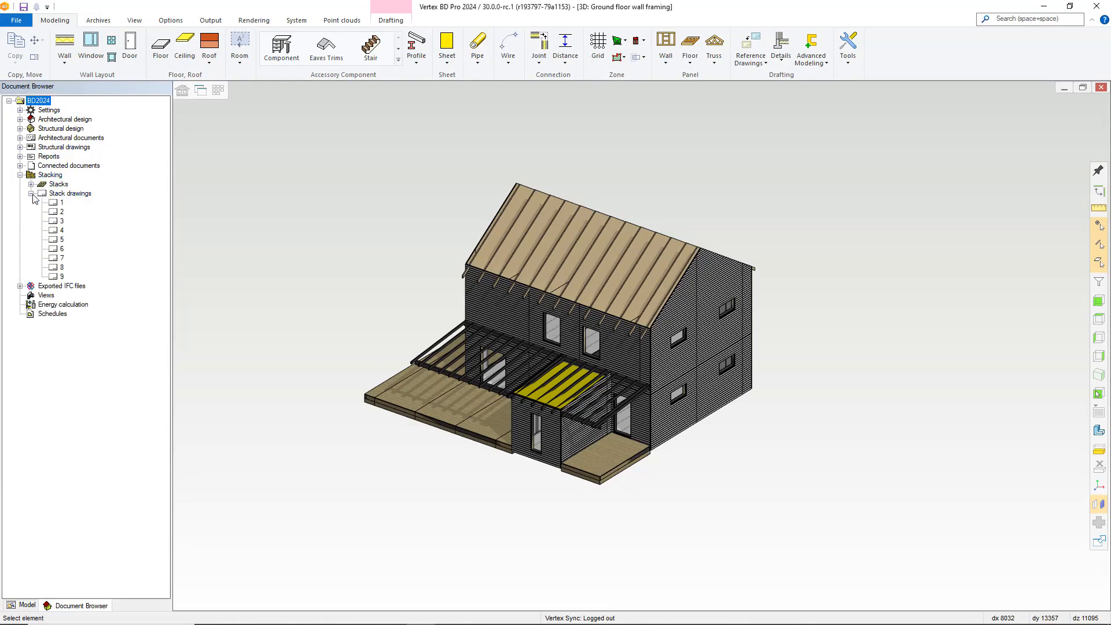
right_click(61, 202)
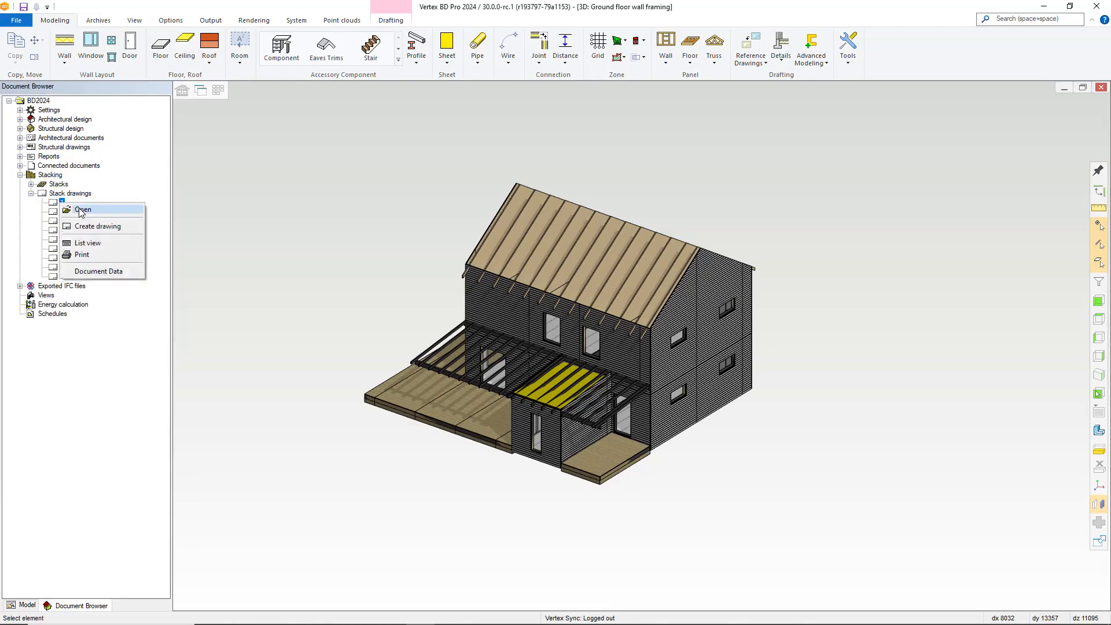
left_click(81, 210)
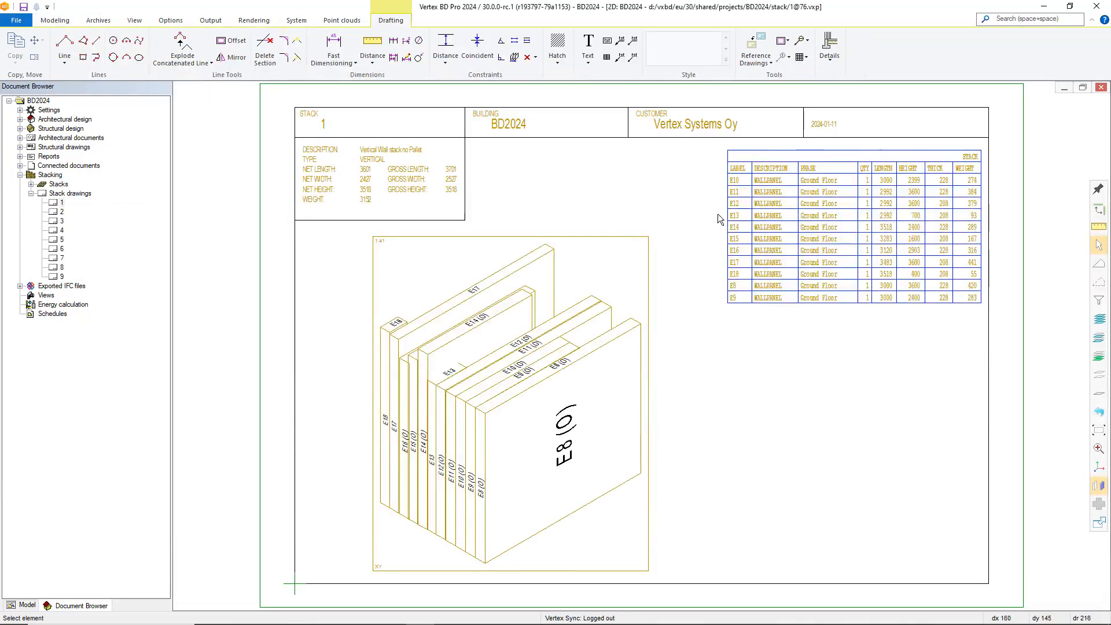
left_click(1100, 87)
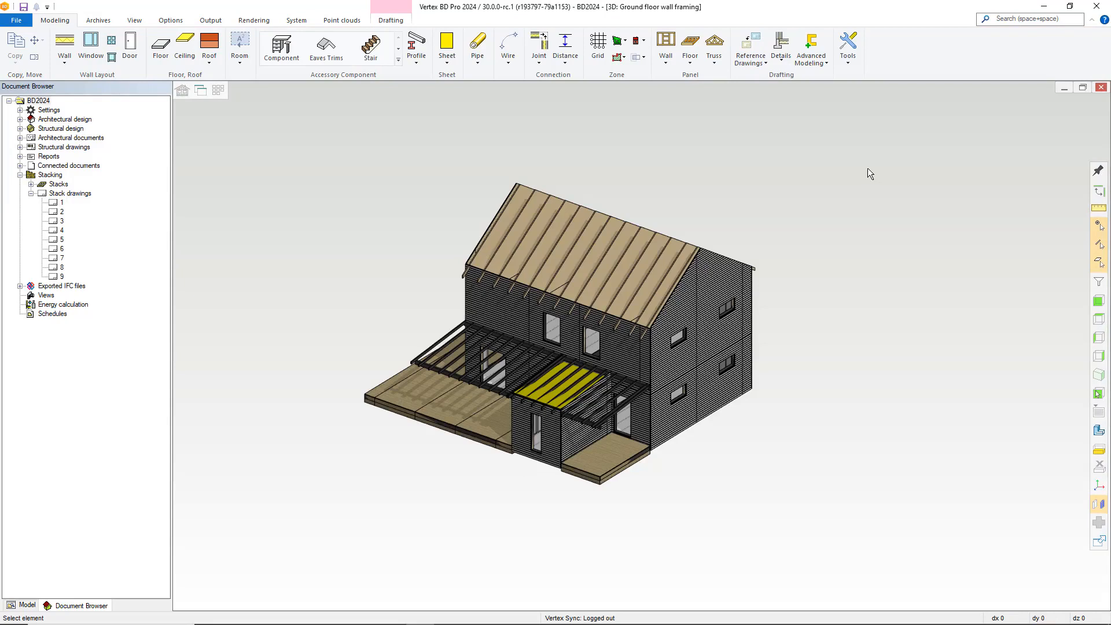
Generate an Excel list from the Stacks library using the Stack Report template
left_click(210, 22)
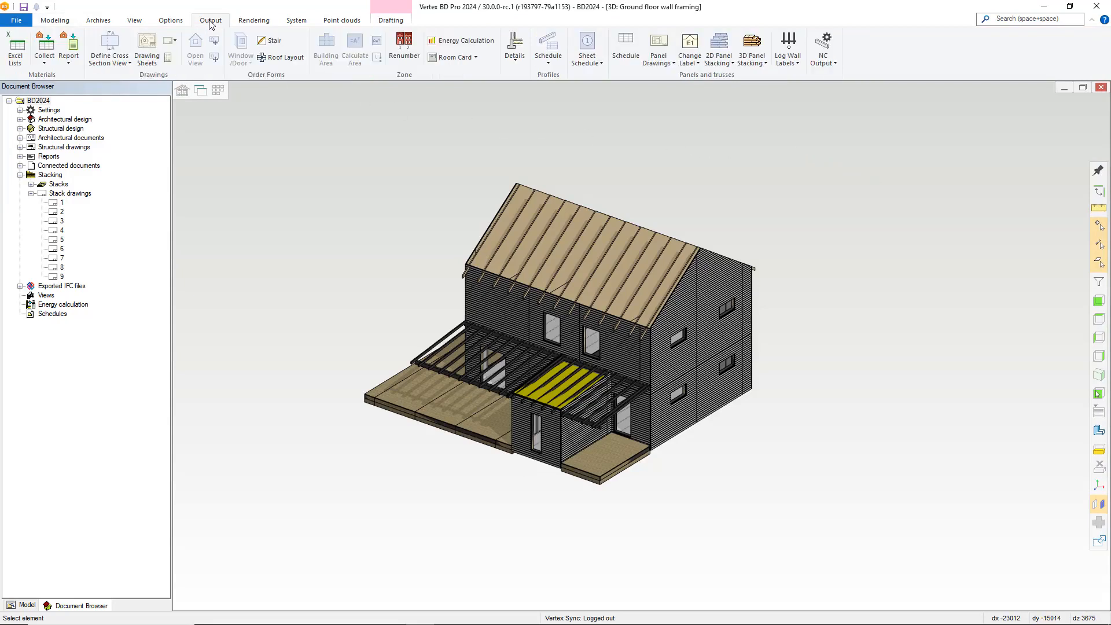
left_click(16, 55)
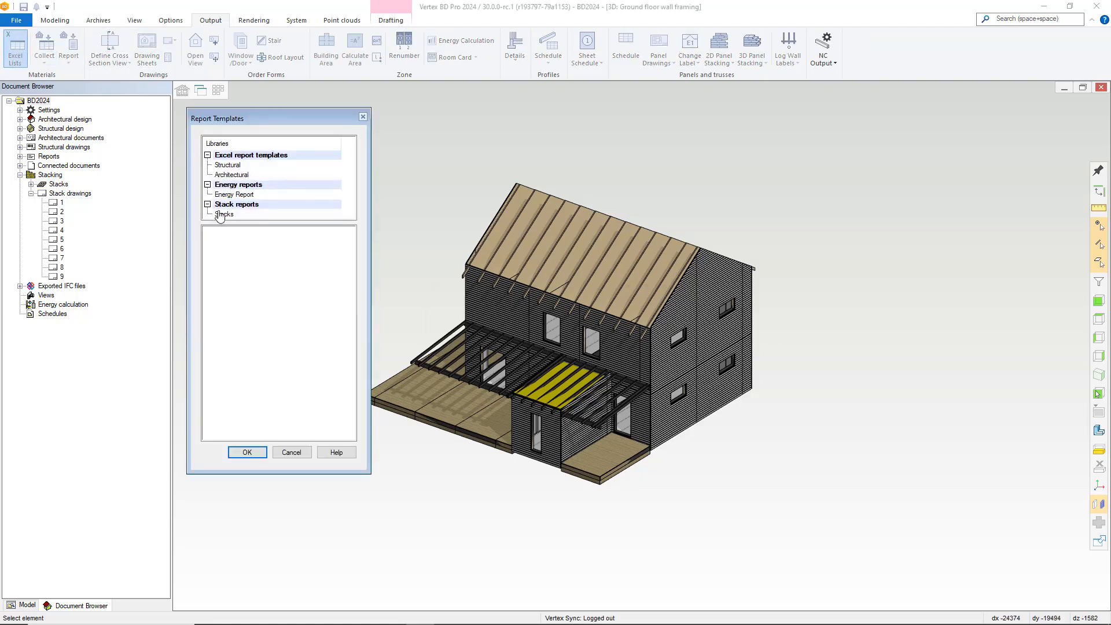
left_click(222, 214)
left_click(226, 230)
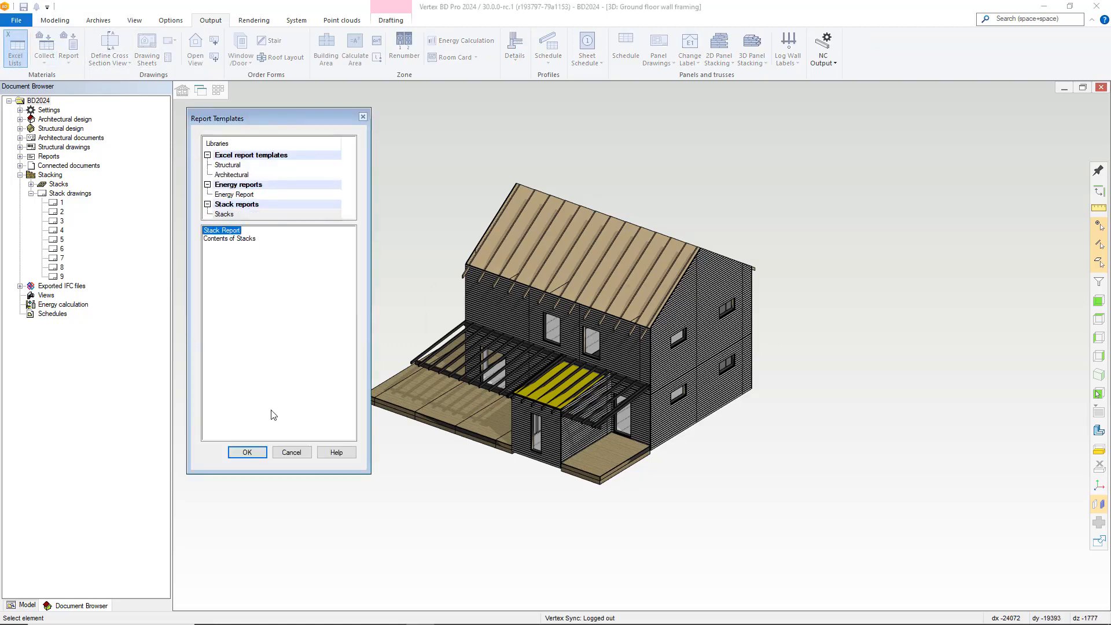
left_click(255, 453)
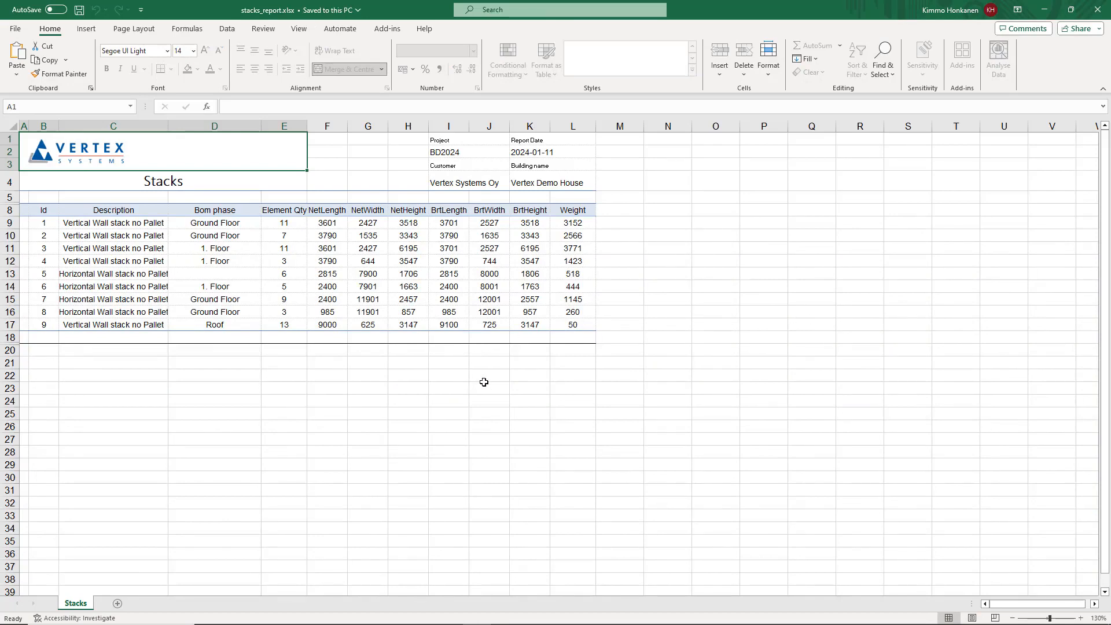
Review the quantities, dimensions and weights of the stacks in the Excel stack report, and close the workbook
left_click(42, 223)
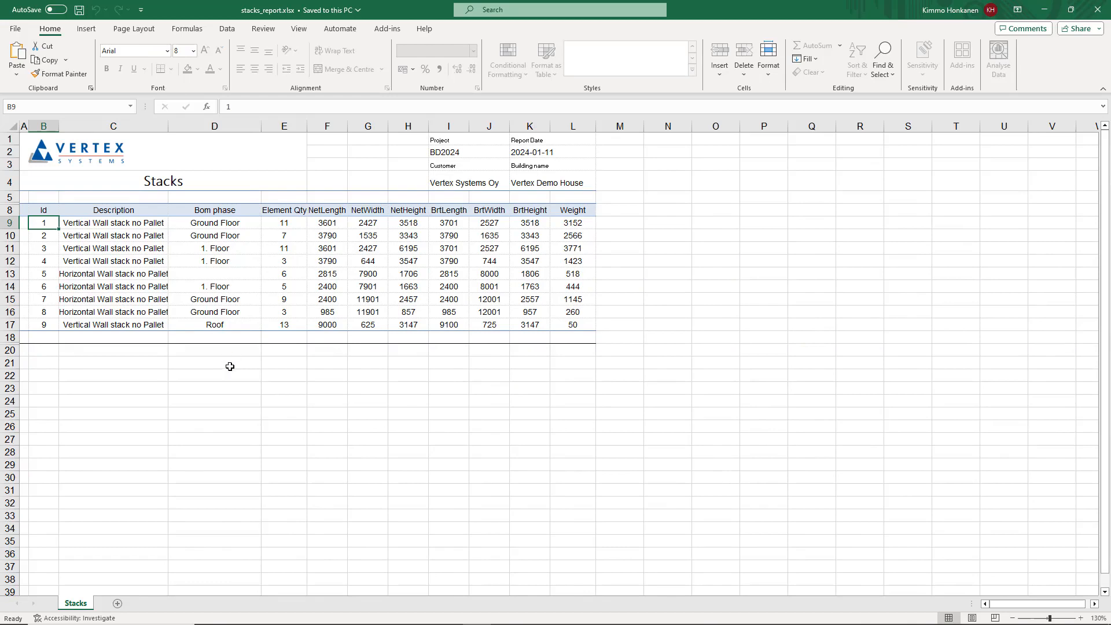
left_click(283, 224)
left_click_drag(284, 225, 579, 223)
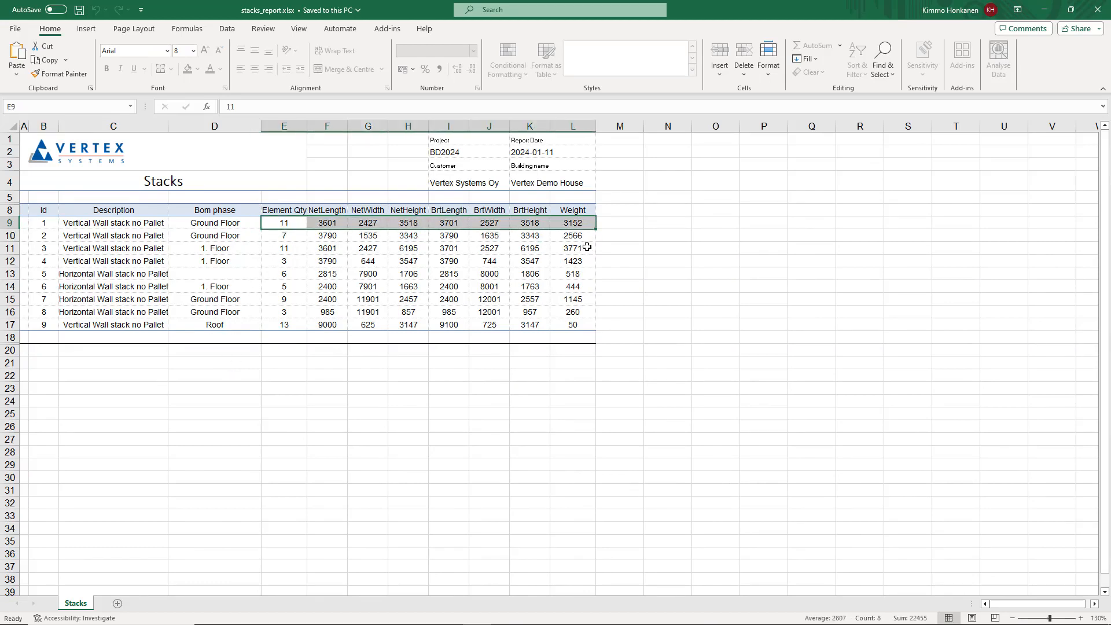
left_click(573, 286)
left_click(578, 356)
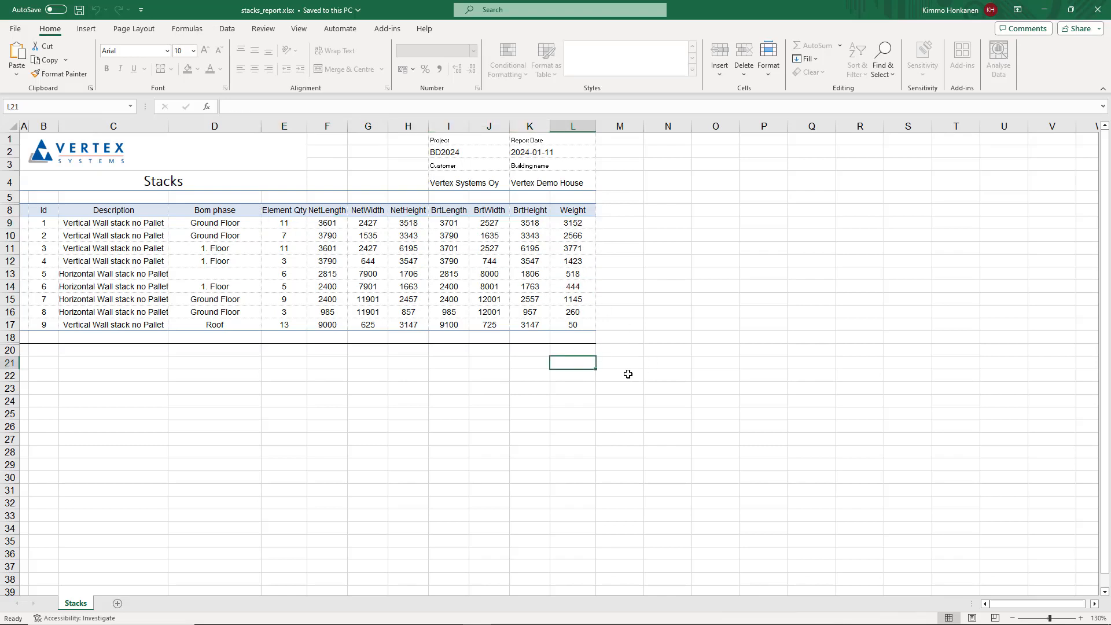
left_click(1097, 10)
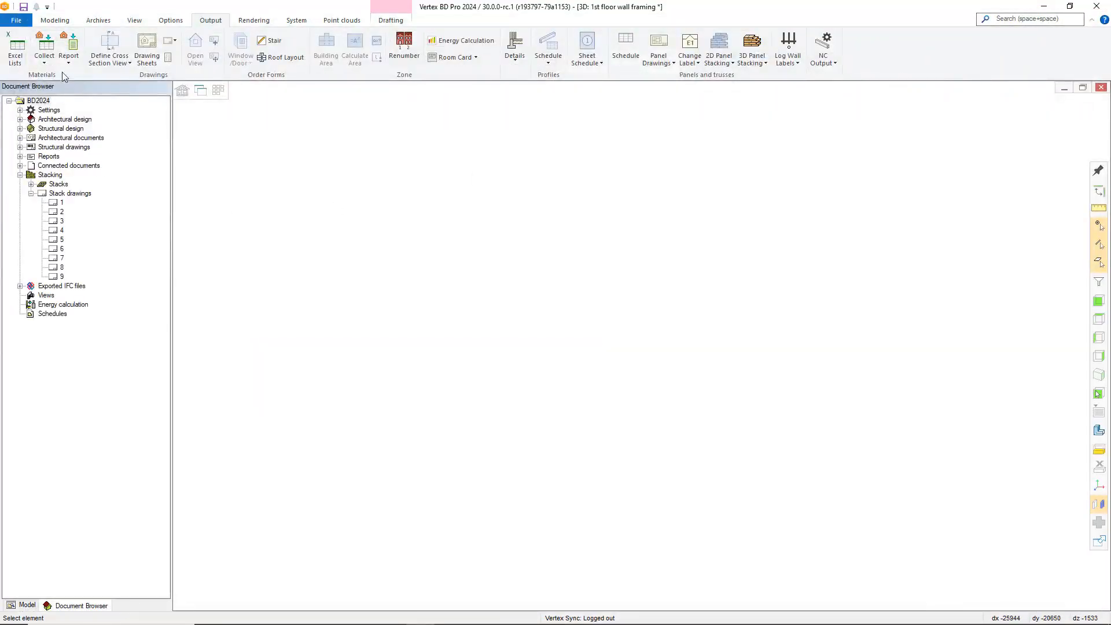
Generate an Excel list of the stacks using the Contents of Stacks template
left_click(16, 49)
left_click(232, 239)
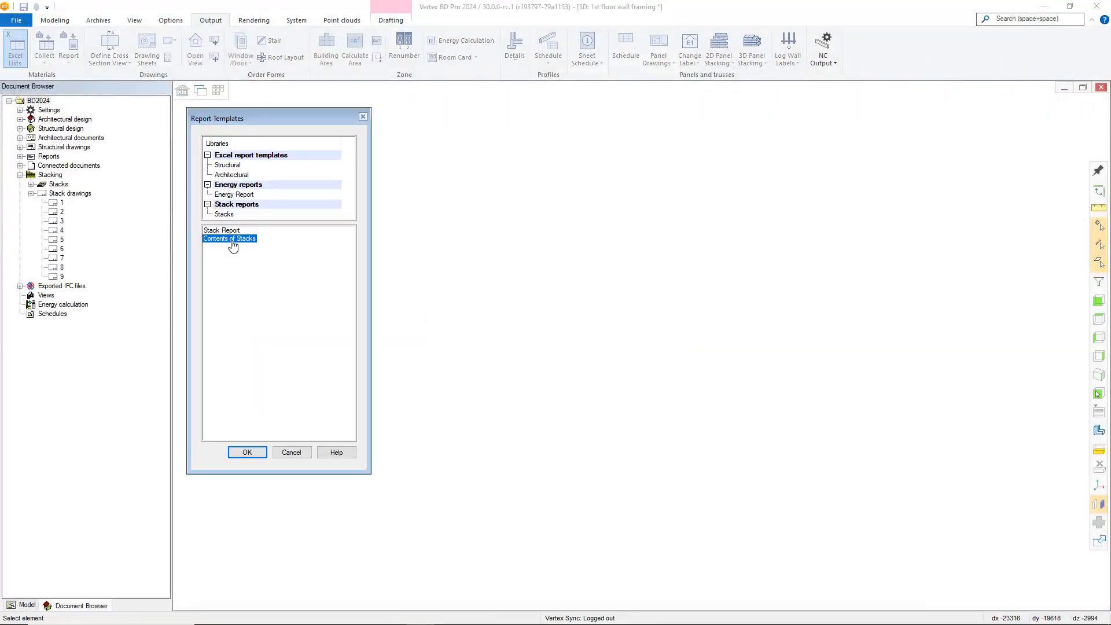
left_click(247, 451)
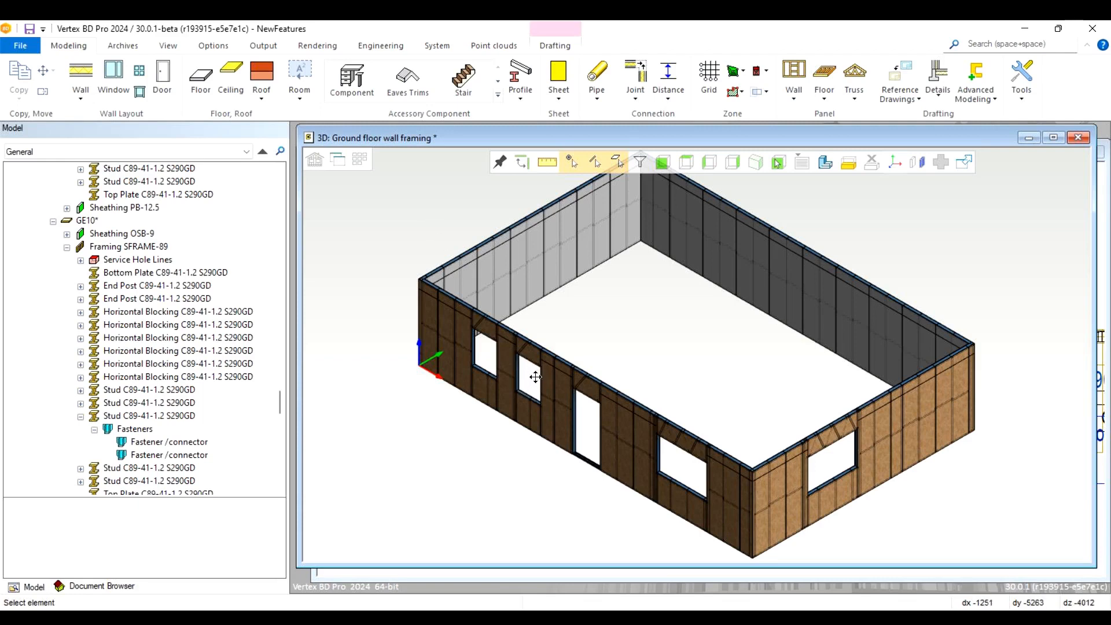
Open the framing tools for the OSB-9 sheathing layer of the ground floor wall panel with two adjacent window openings
scroll(528, 373, "up", 5)
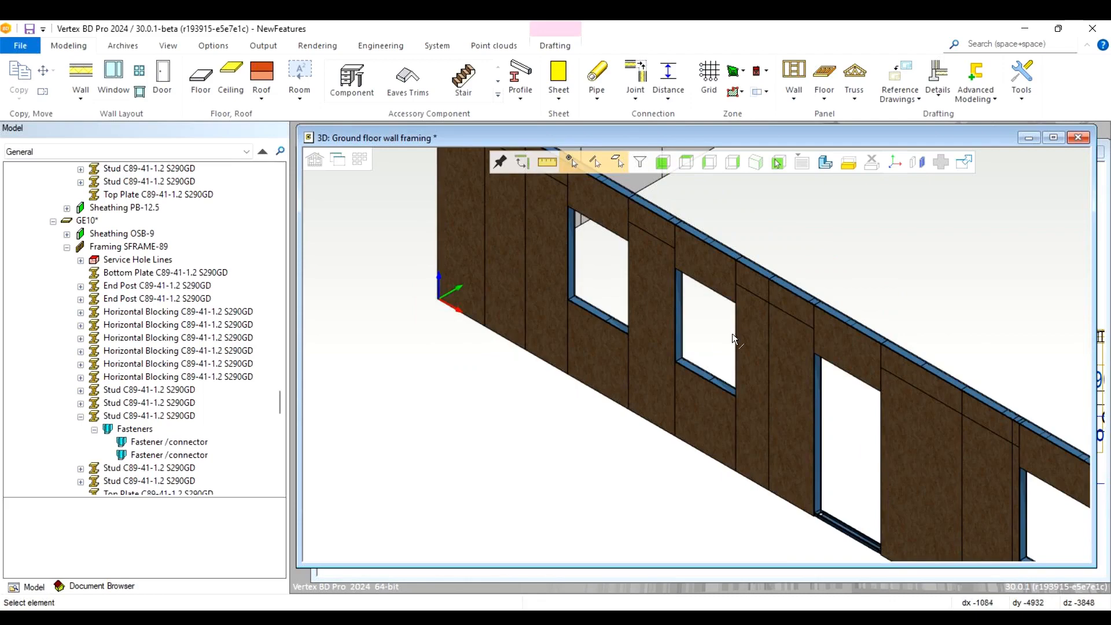
middle_click_drag(753, 337, 786, 331)
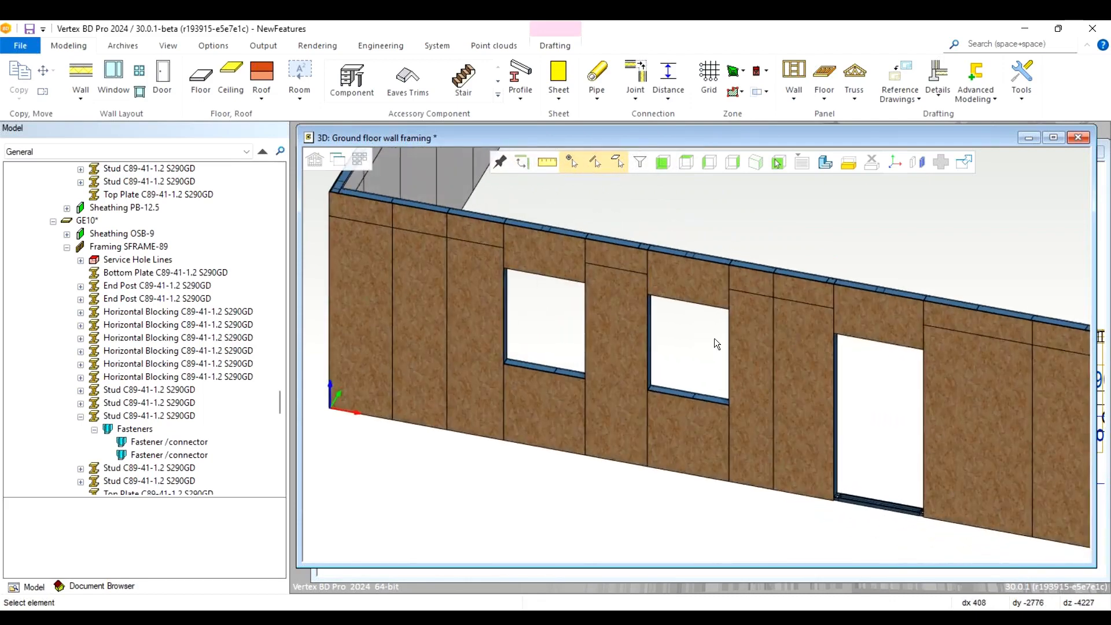
scroll(713, 338, "up", 2)
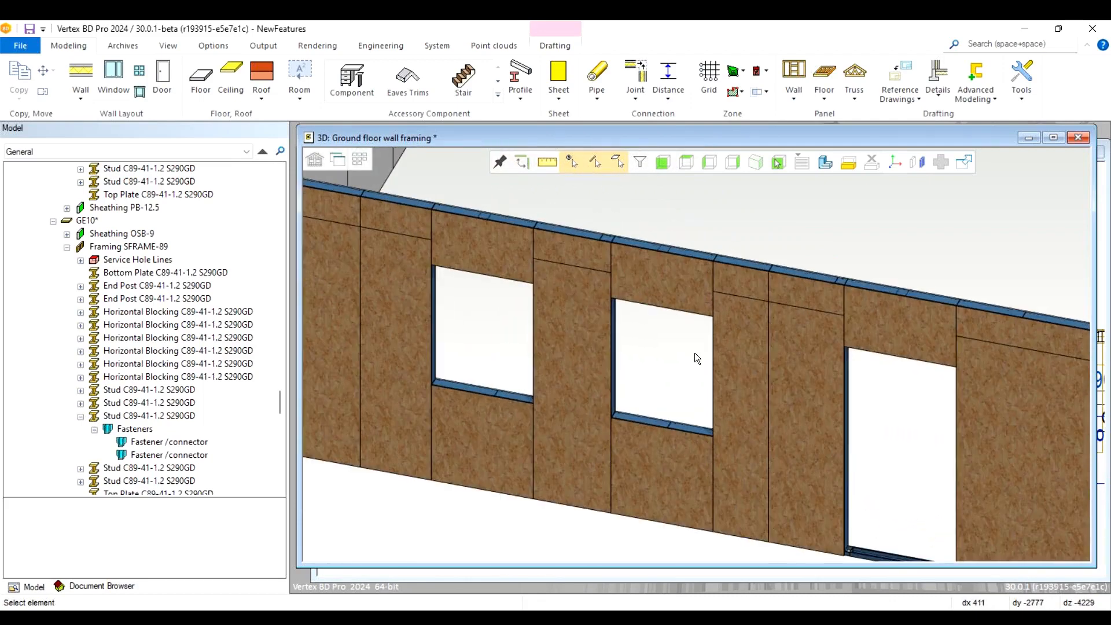
left_click(572, 345)
left_click(563, 325)
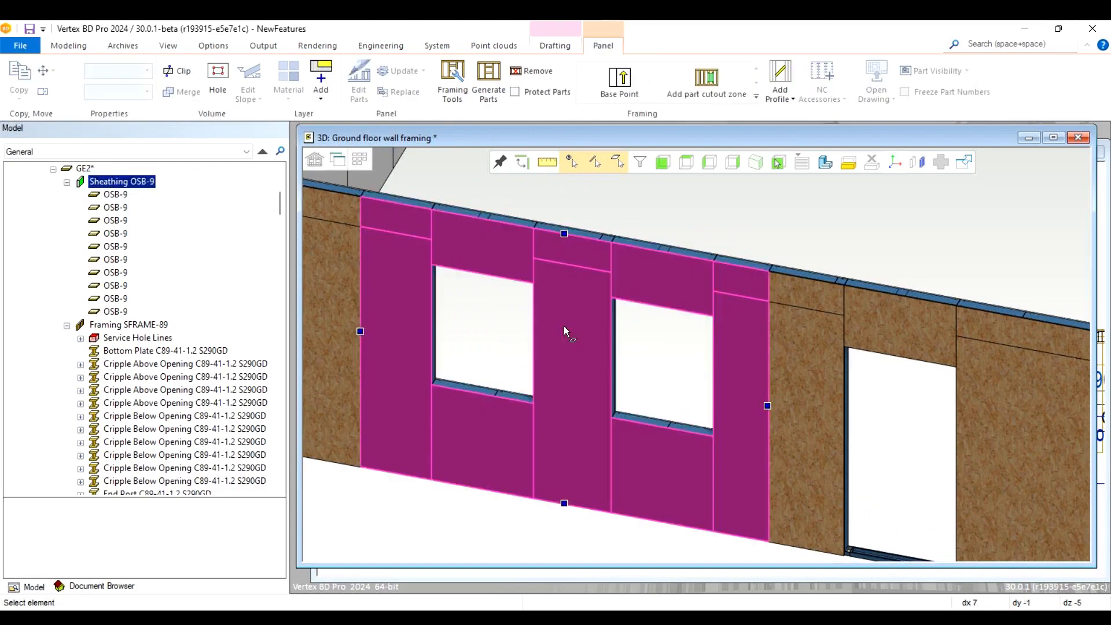
right_click(564, 327)
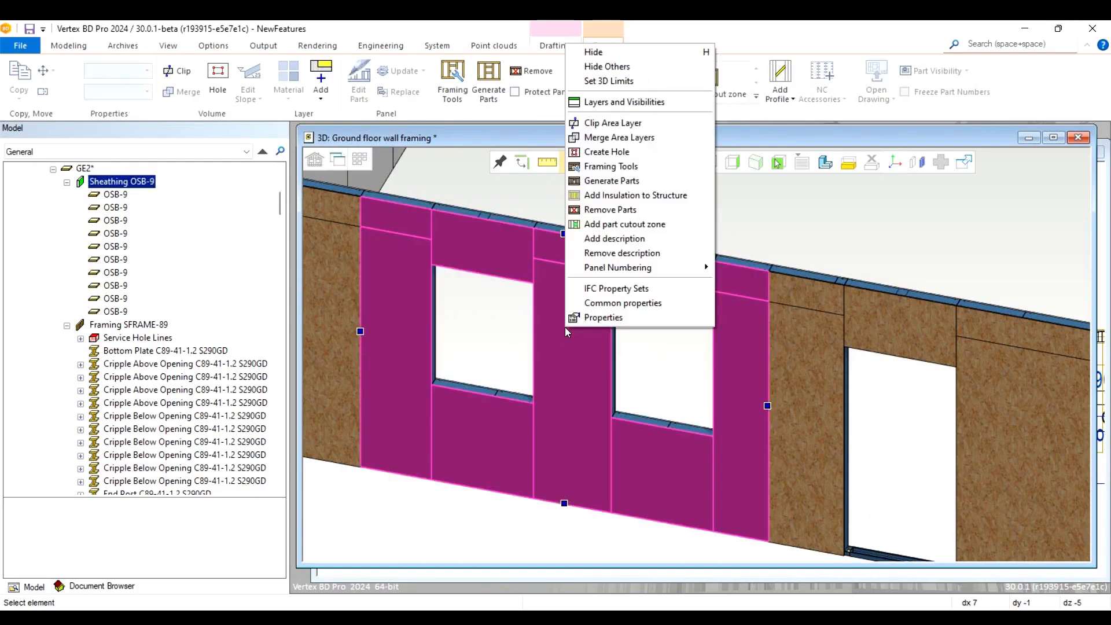
left_click(609, 167)
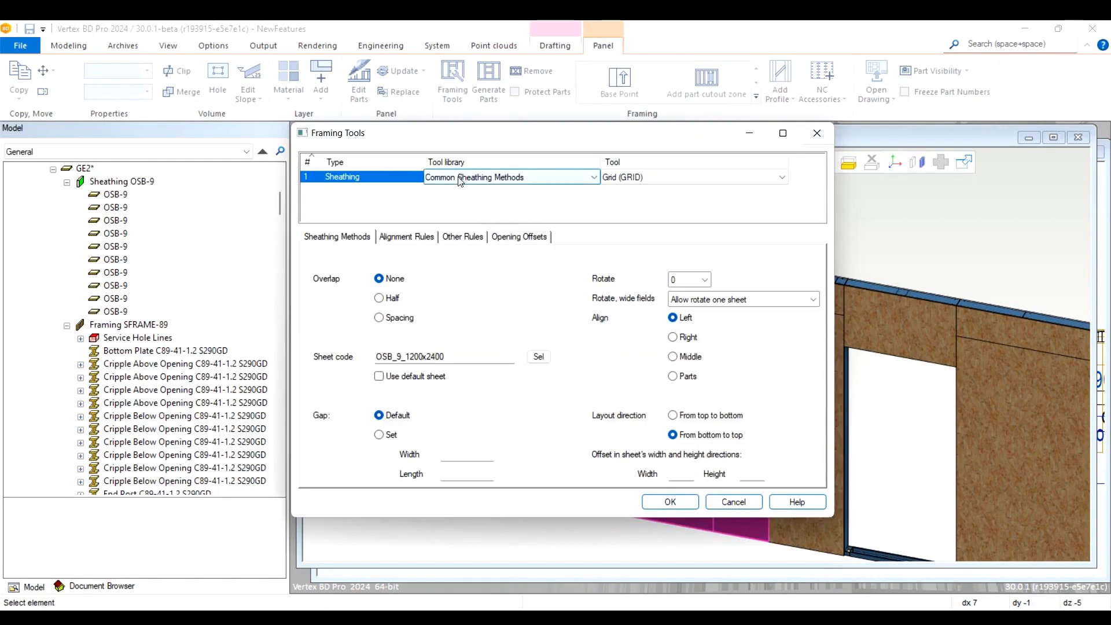
Set the sheathing's mount rule to Loose Part and its opening routing to Full cover, no opening routing
left_click(463, 237)
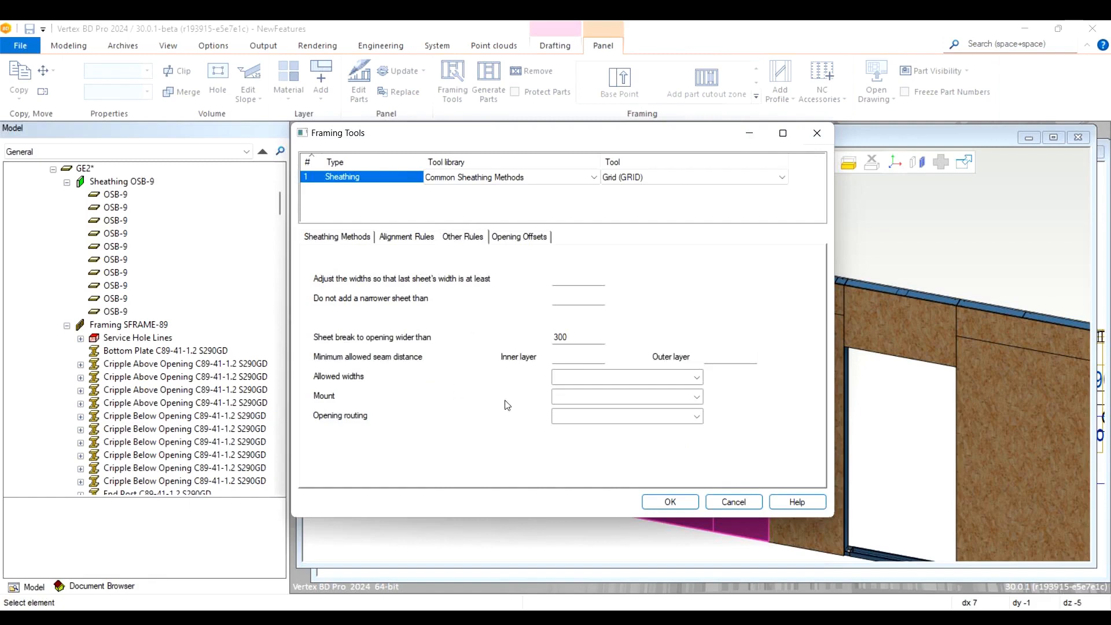
left_click(696, 399)
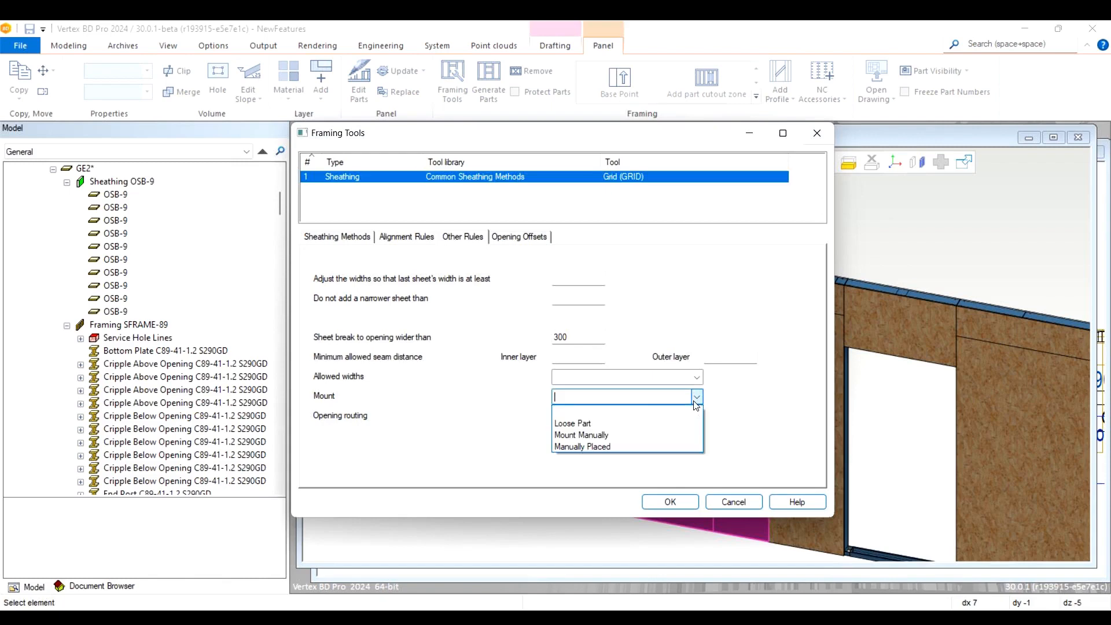
left_click(598, 422)
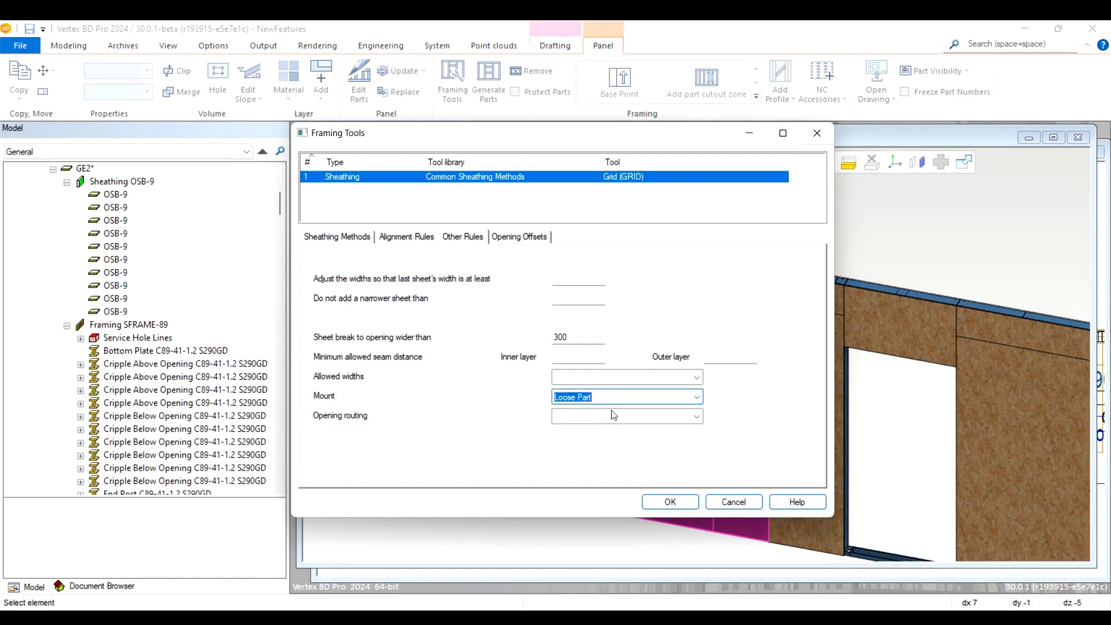
left_click(697, 417)
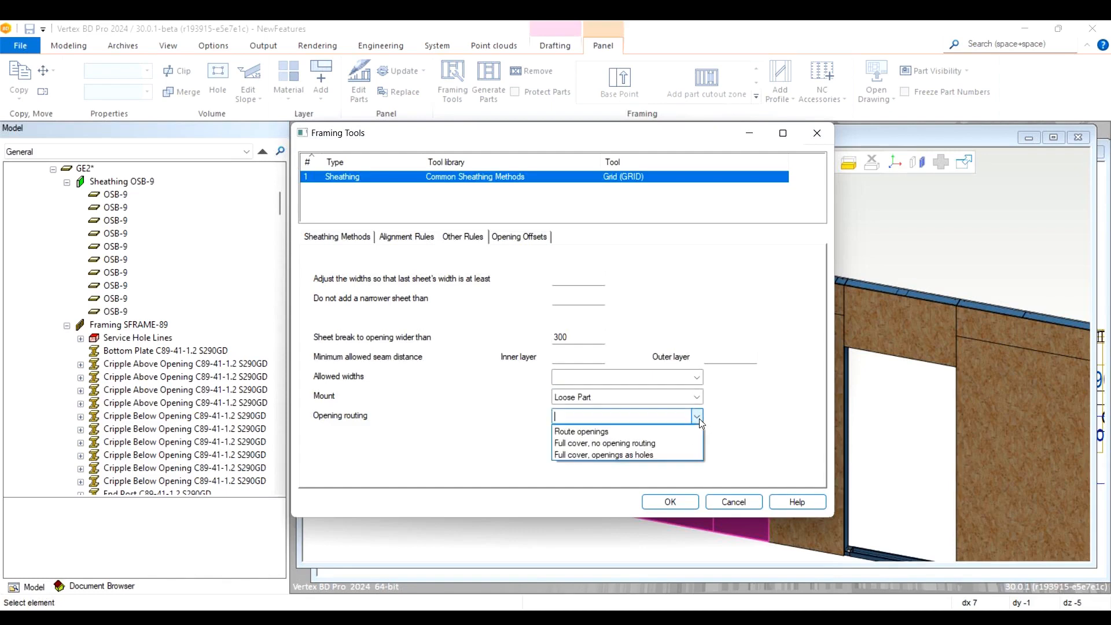
left_click(625, 444)
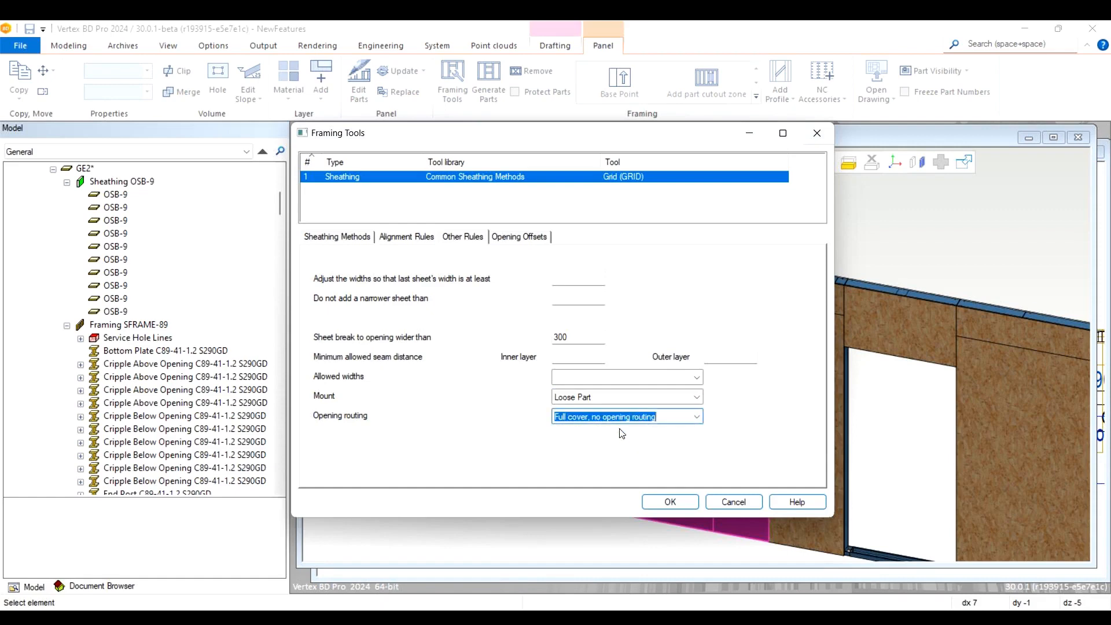
left_click(675, 503)
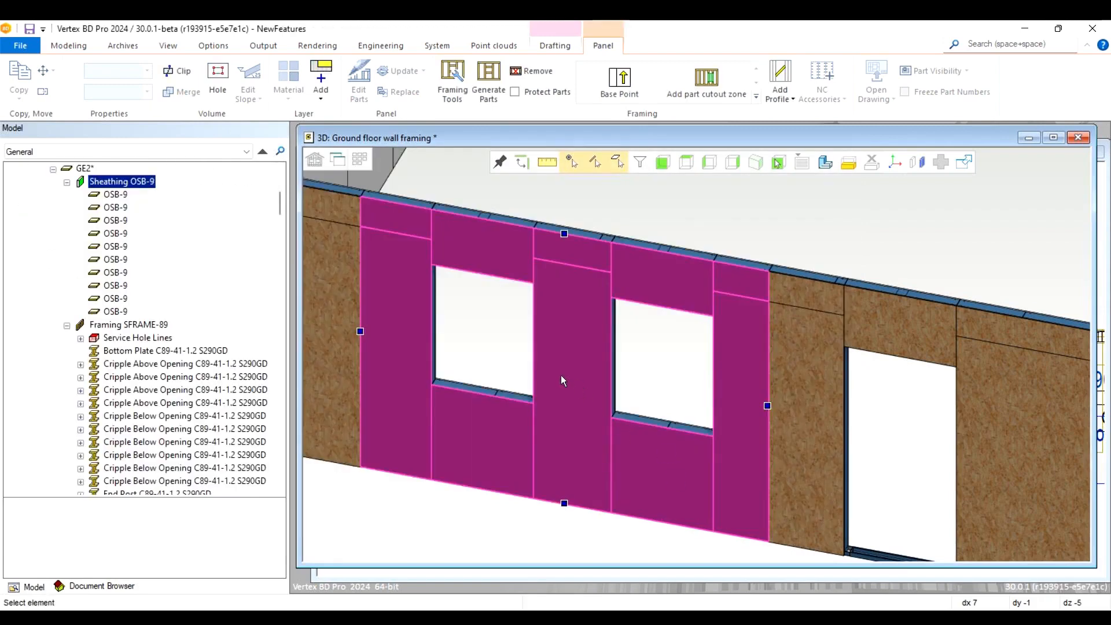
Generate the parts of the panel's OSB-9 sheathing layer with the new rules
right_click(575, 360)
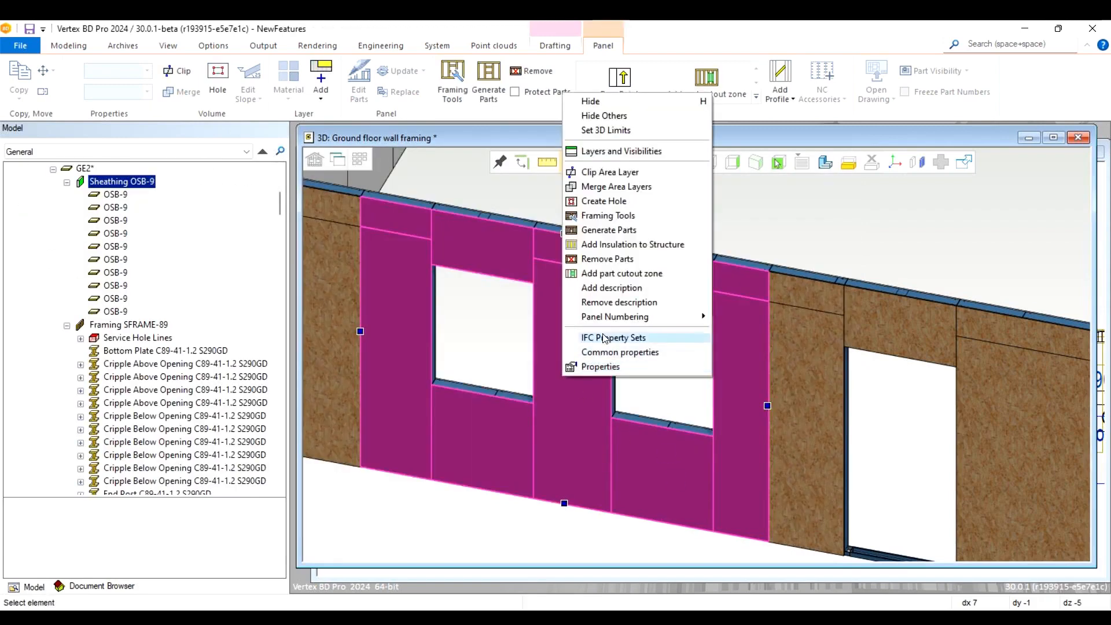
left_click(615, 230)
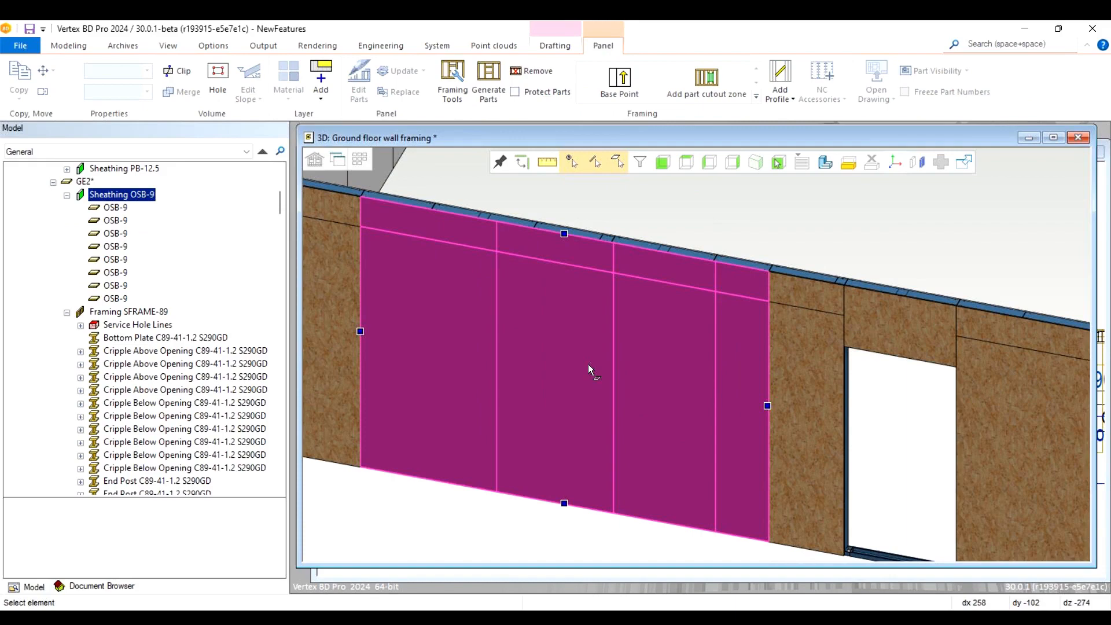
key("Escape")
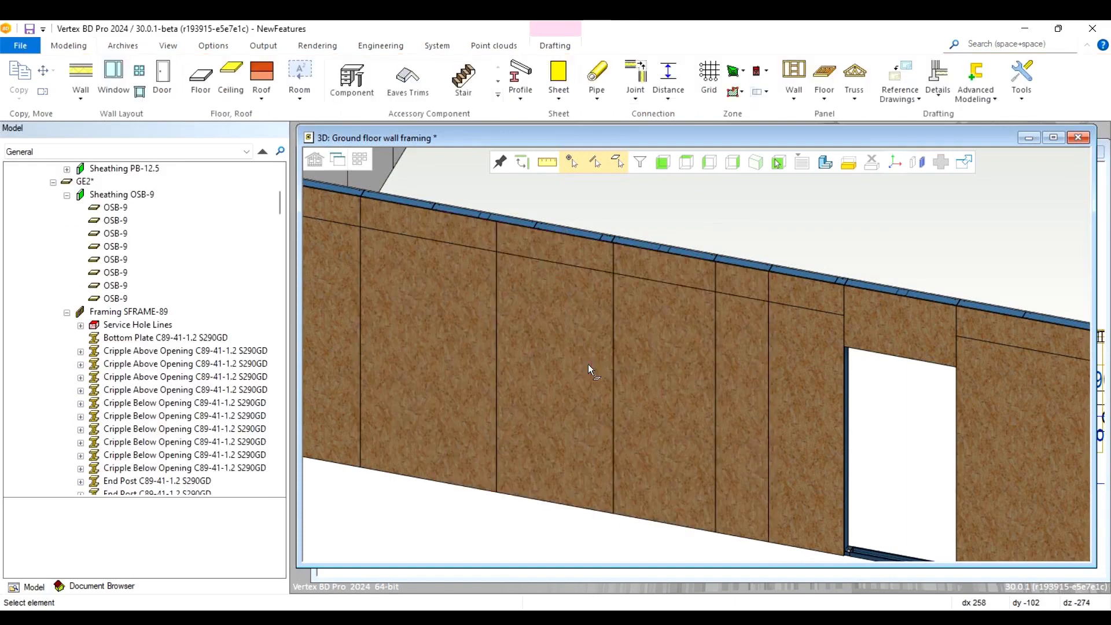
Check the mount setting in the properties of one regenerated OSB sheet, and leave it unmodified
double_click(561, 351)
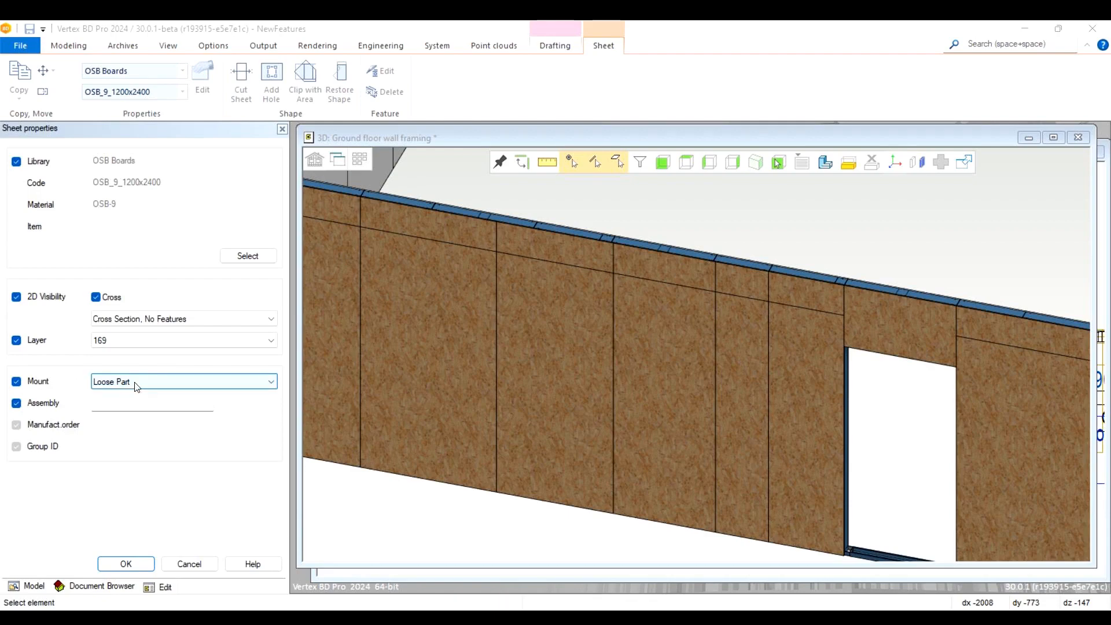
key("Escape")
key("Escape")
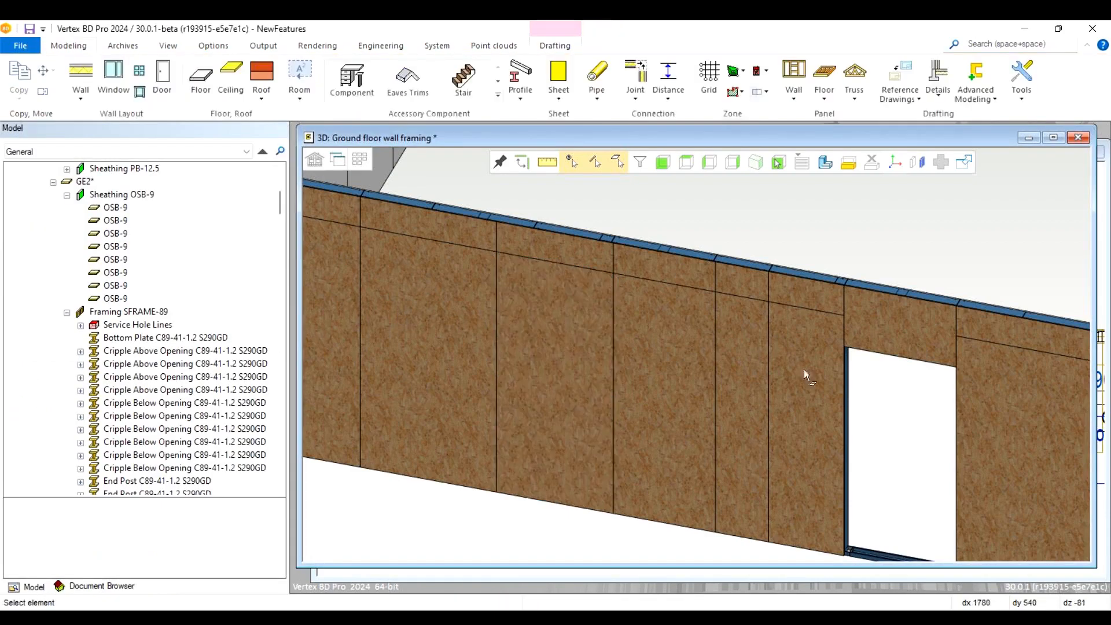
Add a 300 x 300 Shaft accessory with header height 2100, punching exterior and interior, to the wall panel beside the door opening
scroll(836, 375, "down", 1)
scroll(890, 401, "up", 1)
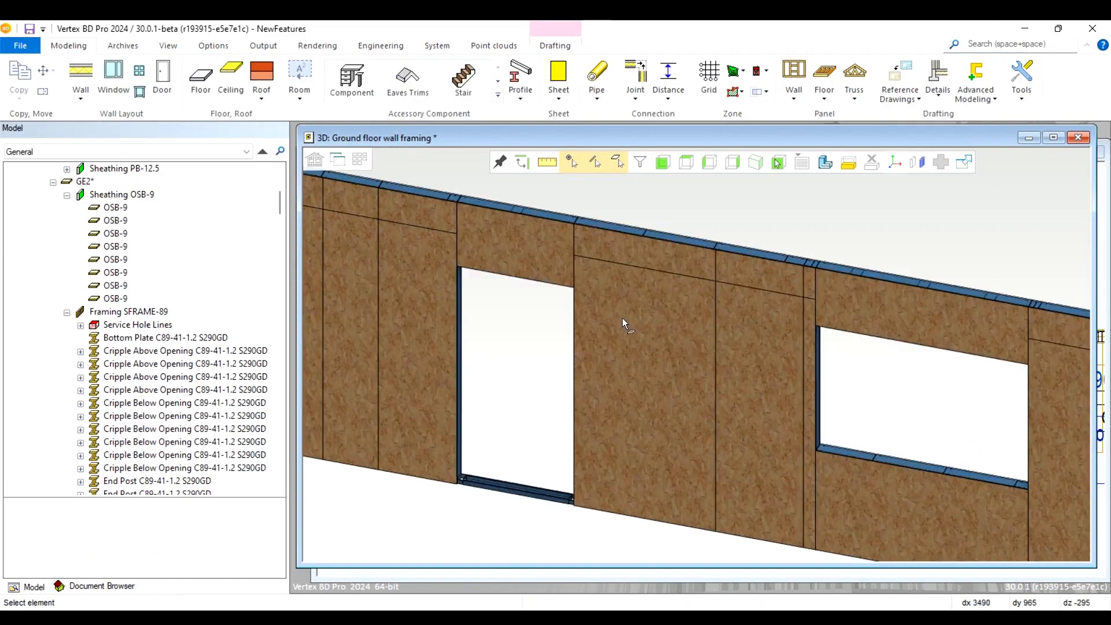
left_click(793, 98)
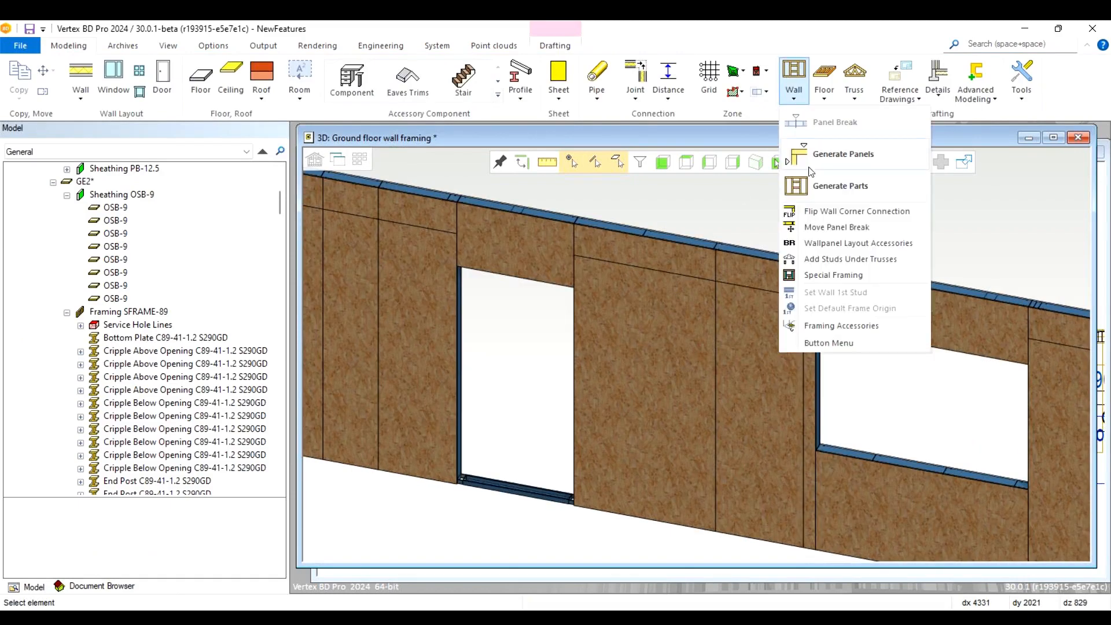
left_click(833, 327)
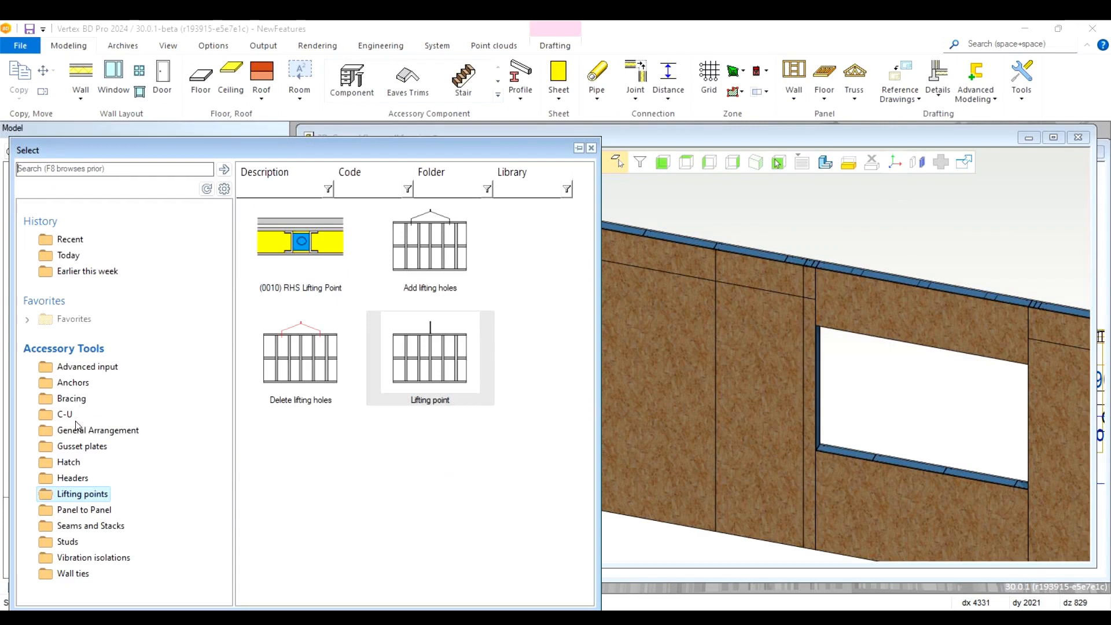
left_click(68, 462)
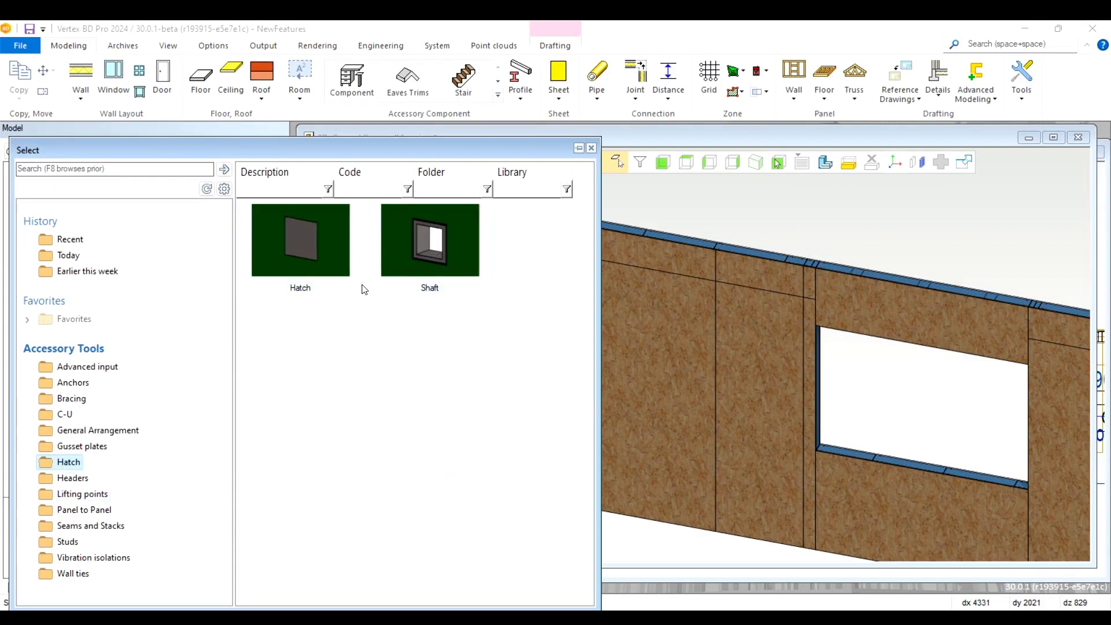
double_click(428, 244)
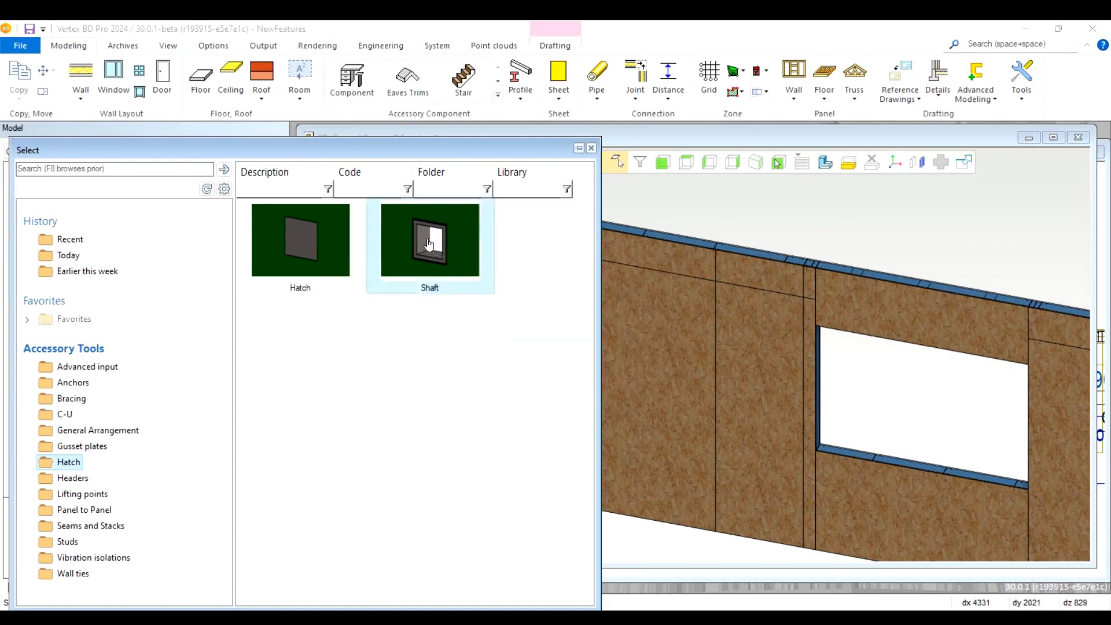
left_click(627, 324)
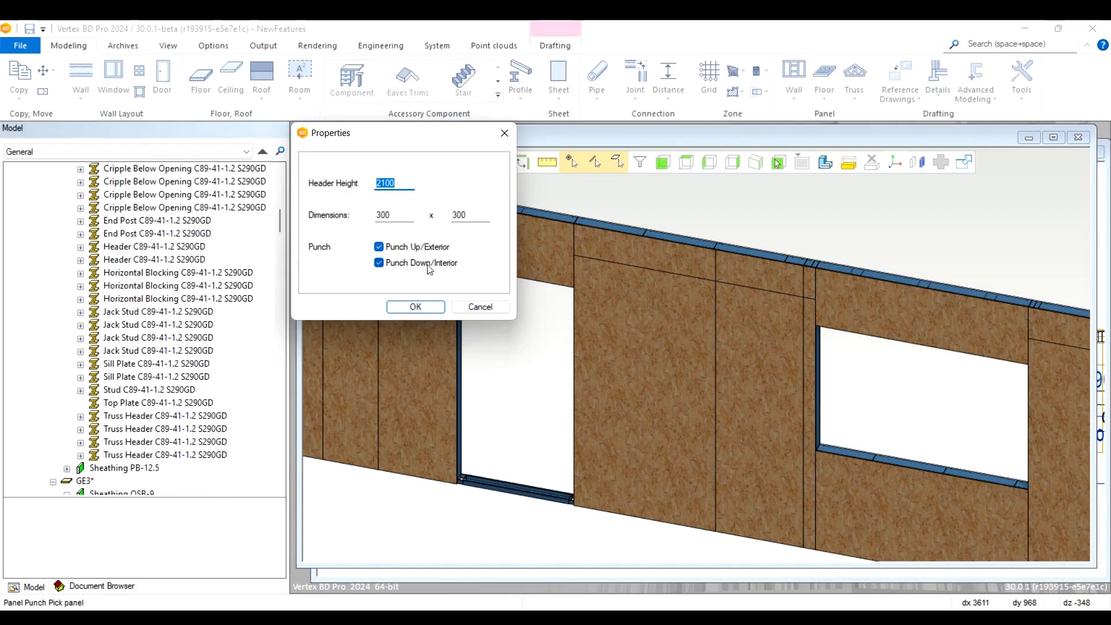
left_click(416, 307)
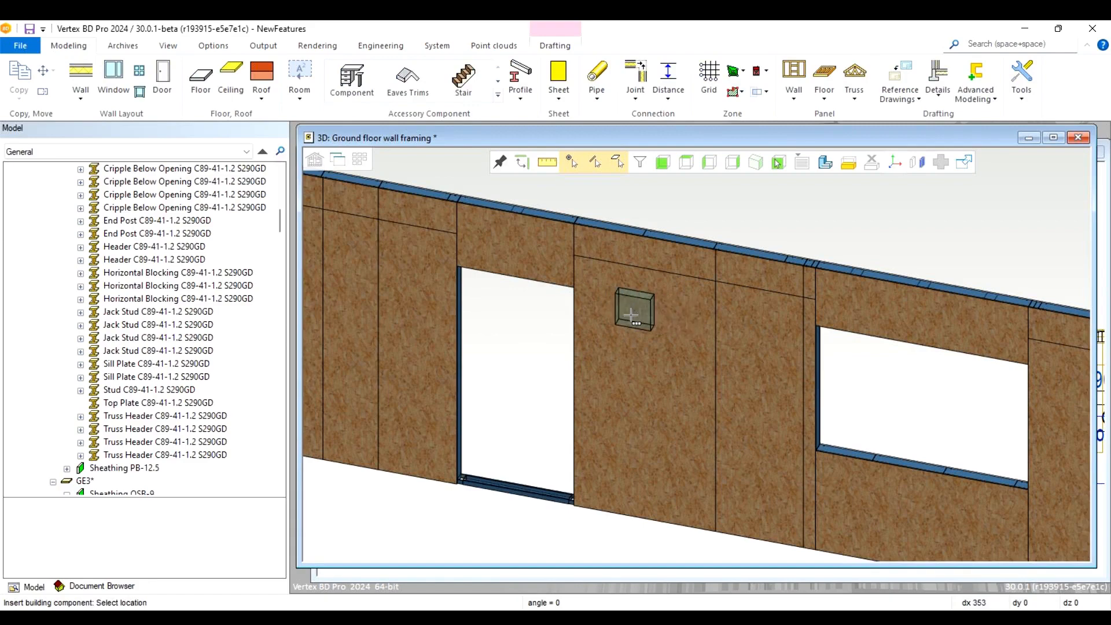
left_click(630, 314)
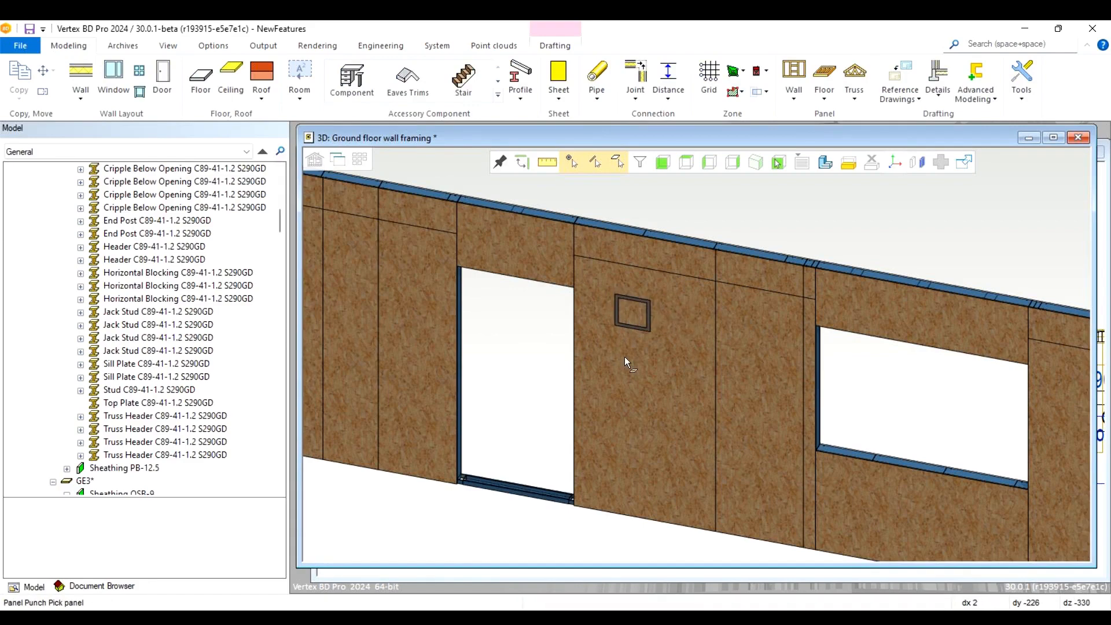
Regenerate the parts of wall panel GE3 so the framing and sheathing adapt to the shaft, and deselect the panel
left_click(637, 364)
left_click(633, 364)
left_click(663, 349)
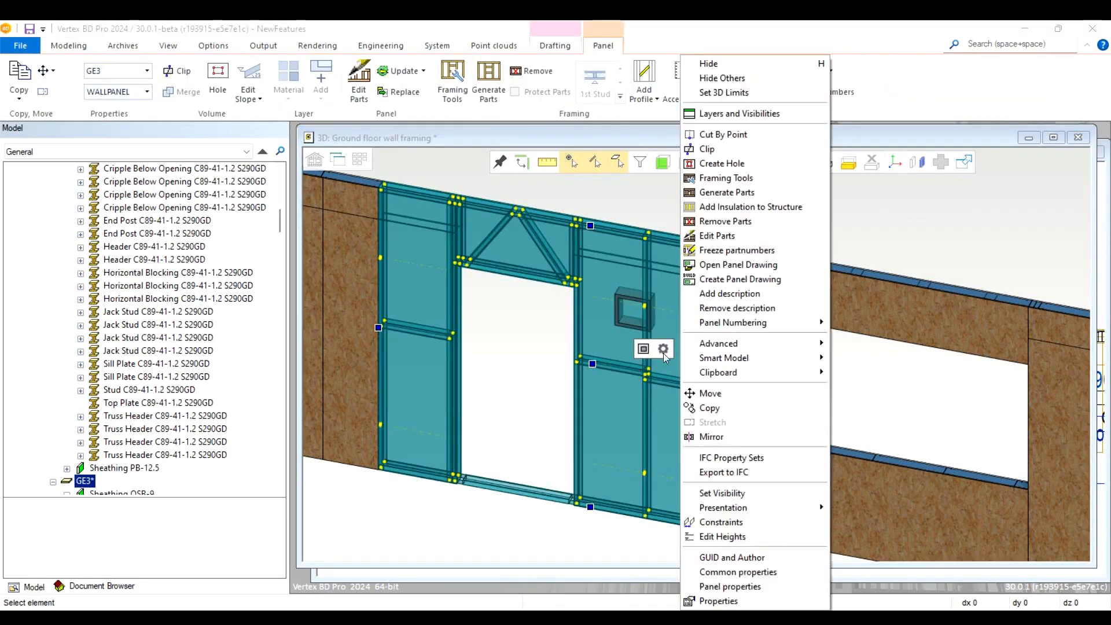
left_click(740, 193)
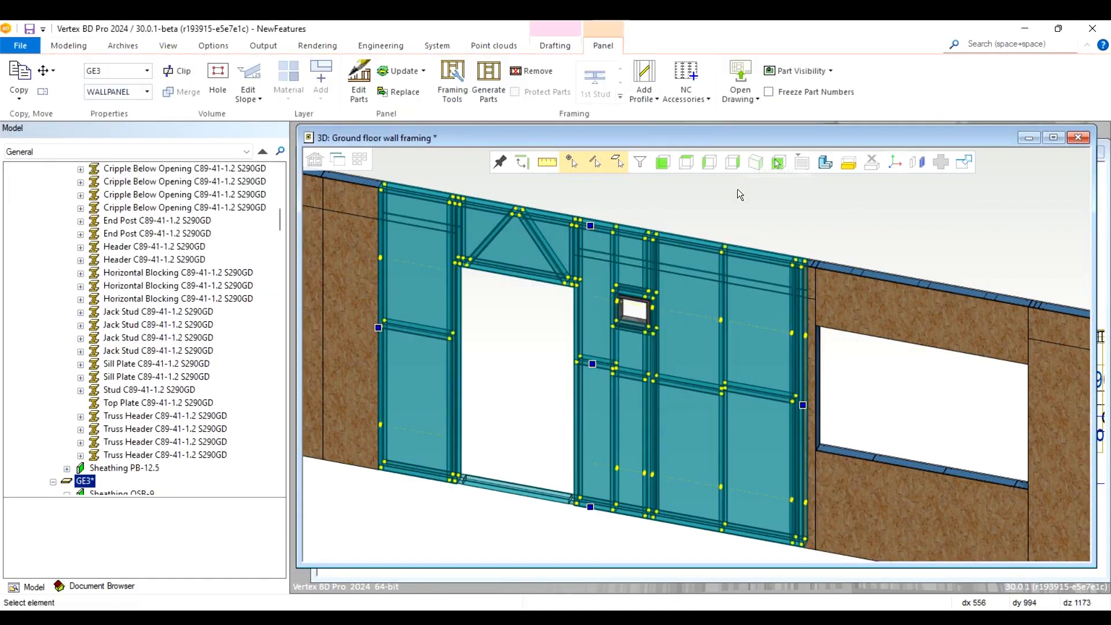
scroll(694, 352, "up", 3)
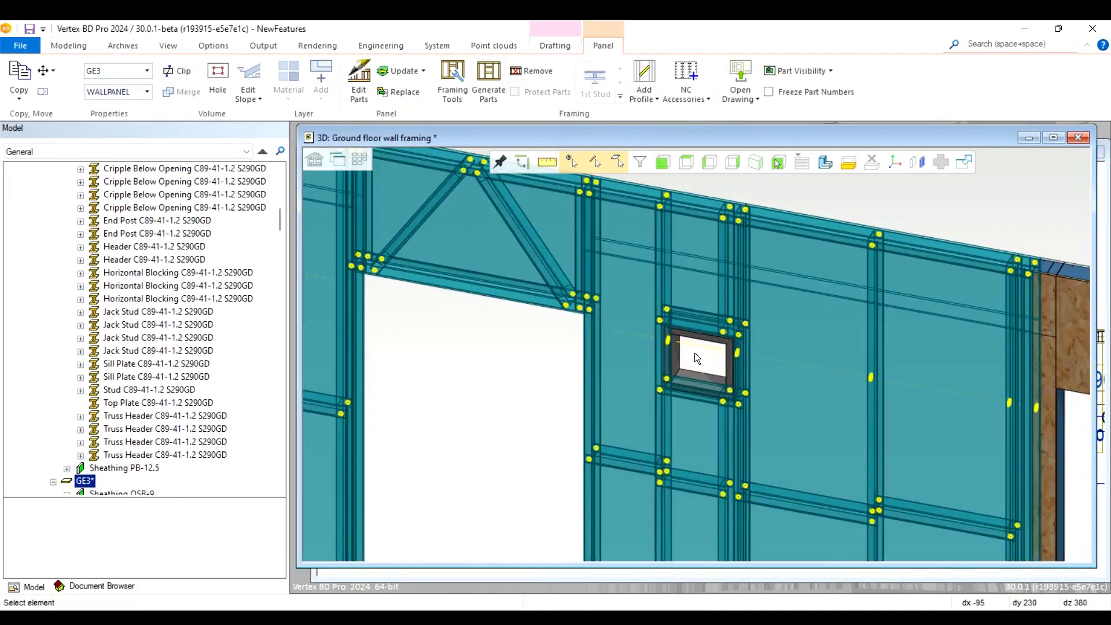
left_click(694, 352)
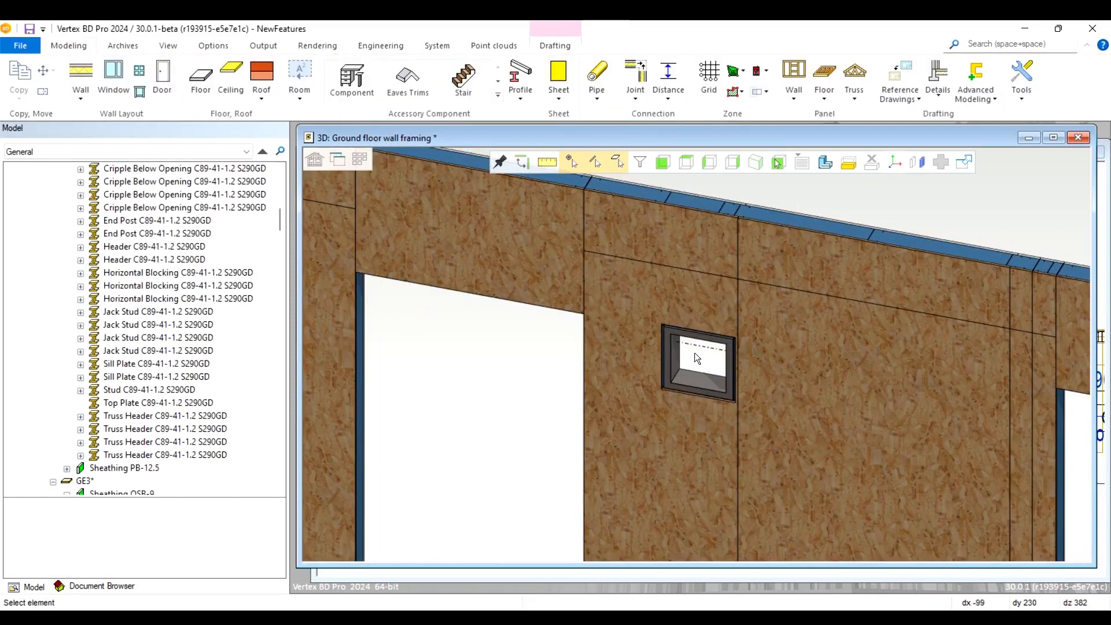
Hide the OSB sheathing sheets so only the wall framing and the shaft are displayed
left_click(690, 317)
key("ctrl+a")
key("h")
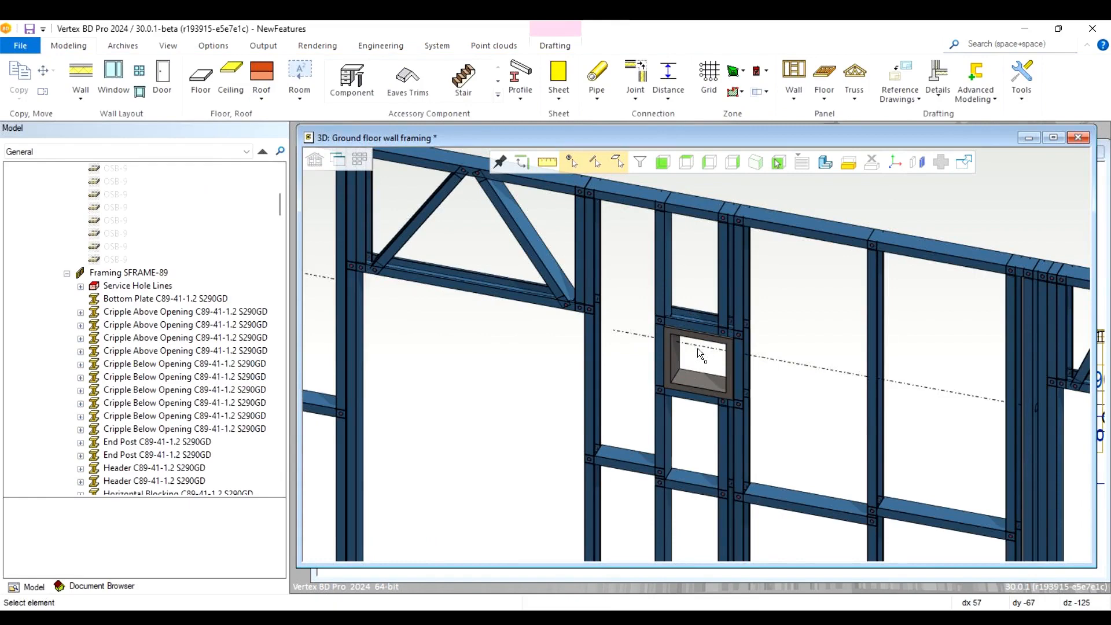
Check the opening header and king stud settings in the framing tools of panel GE3, leaving them unmodified
left_click(664, 436)
right_click(665, 437)
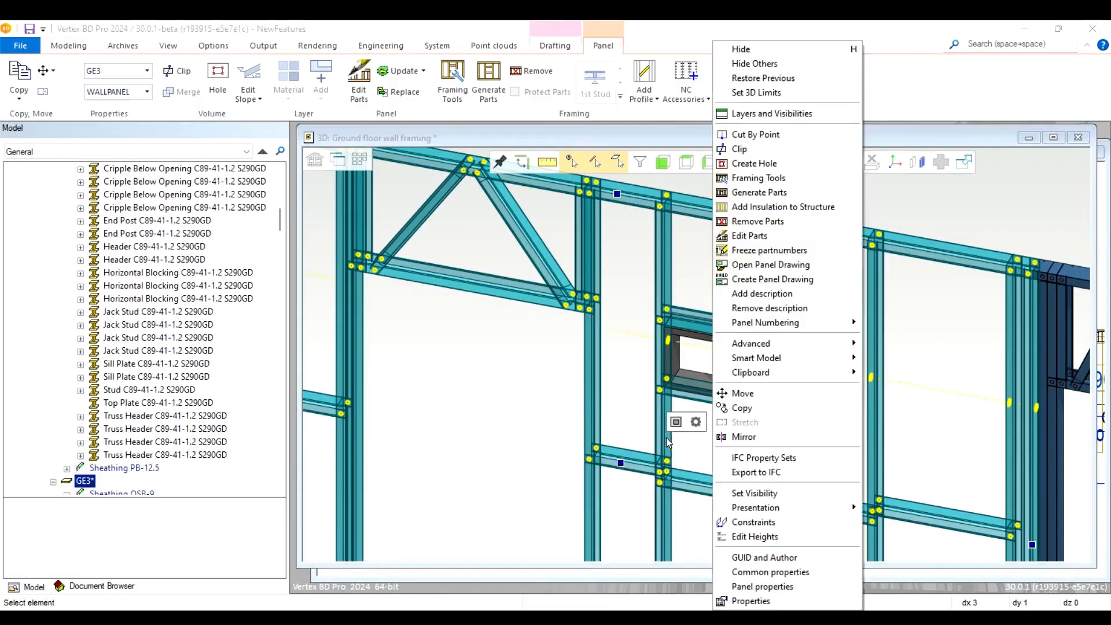
left_click(766, 179)
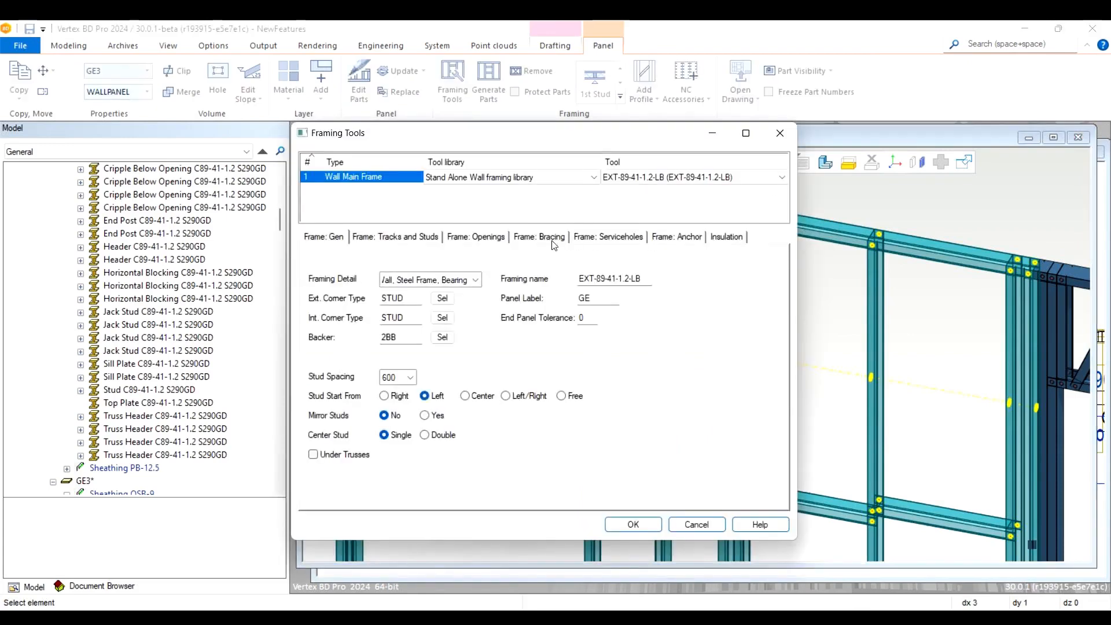
left_click(485, 238)
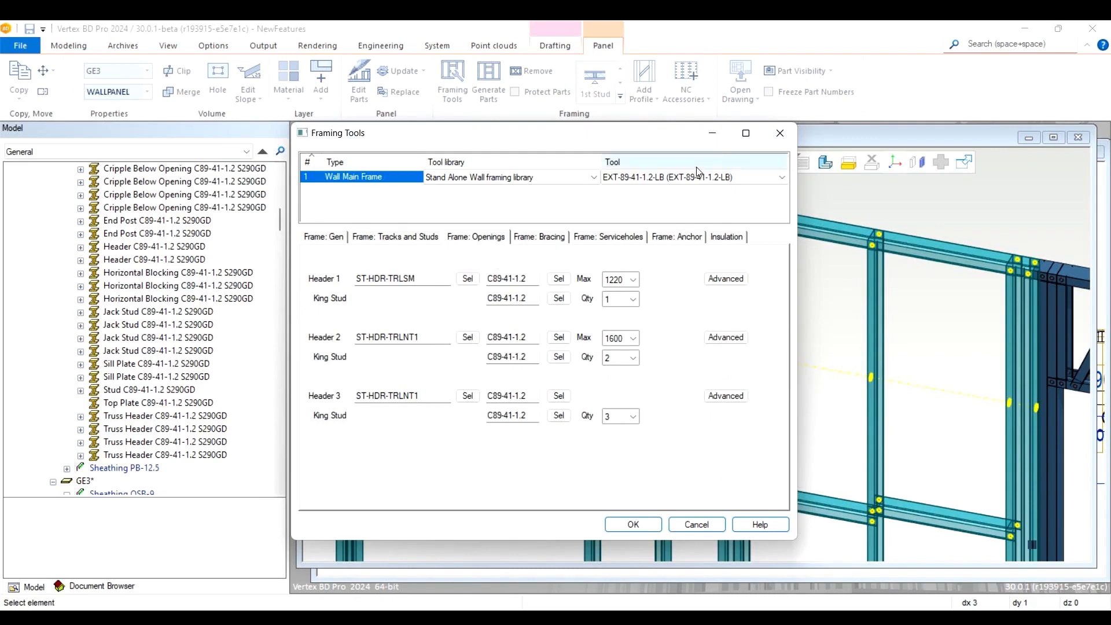
left_click(772, 142)
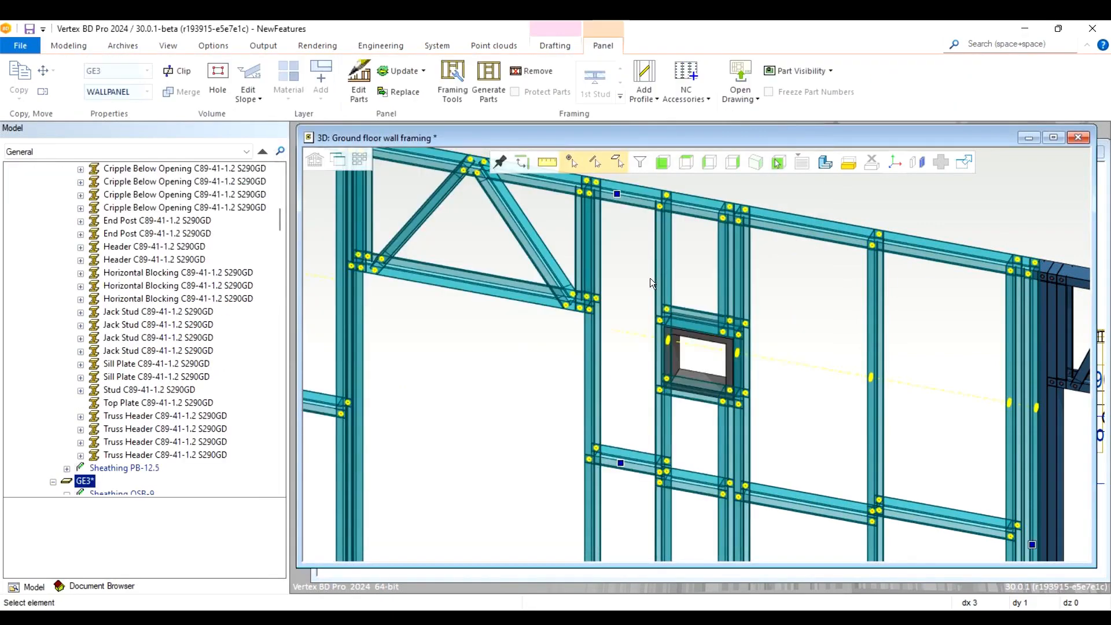
left_click(642, 333)
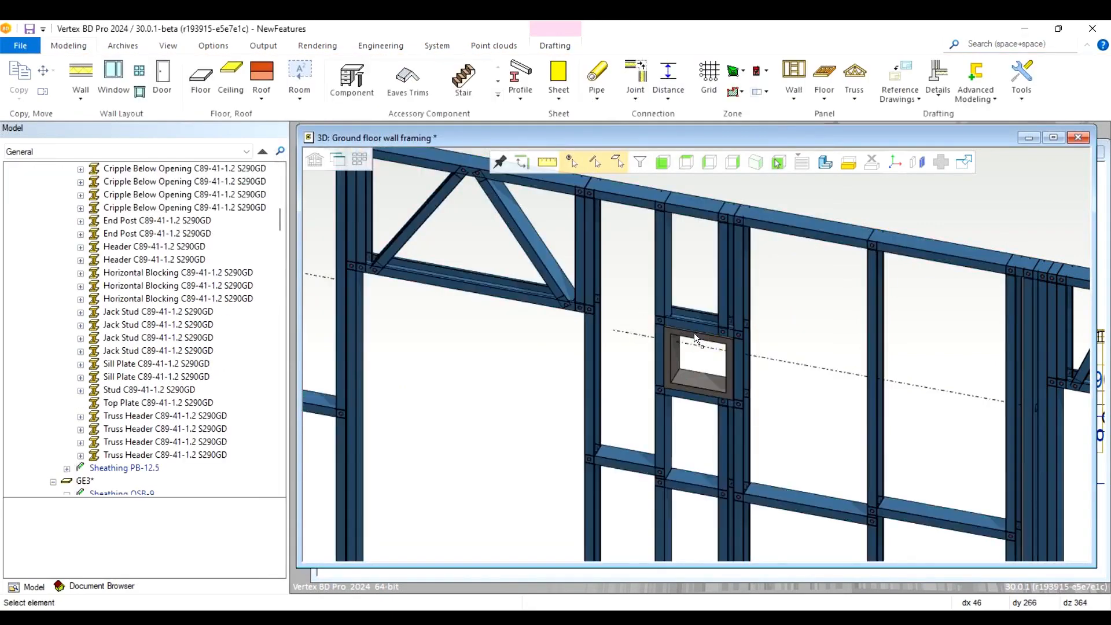
Add a (1030) Holdown Anchors accessory with SIMPSON_HTT5 from HOLDDOWN_SYS on the front side to a stud of the long wall without openings
scroll(693, 341, "down", 2)
scroll(679, 335, "down", 5)
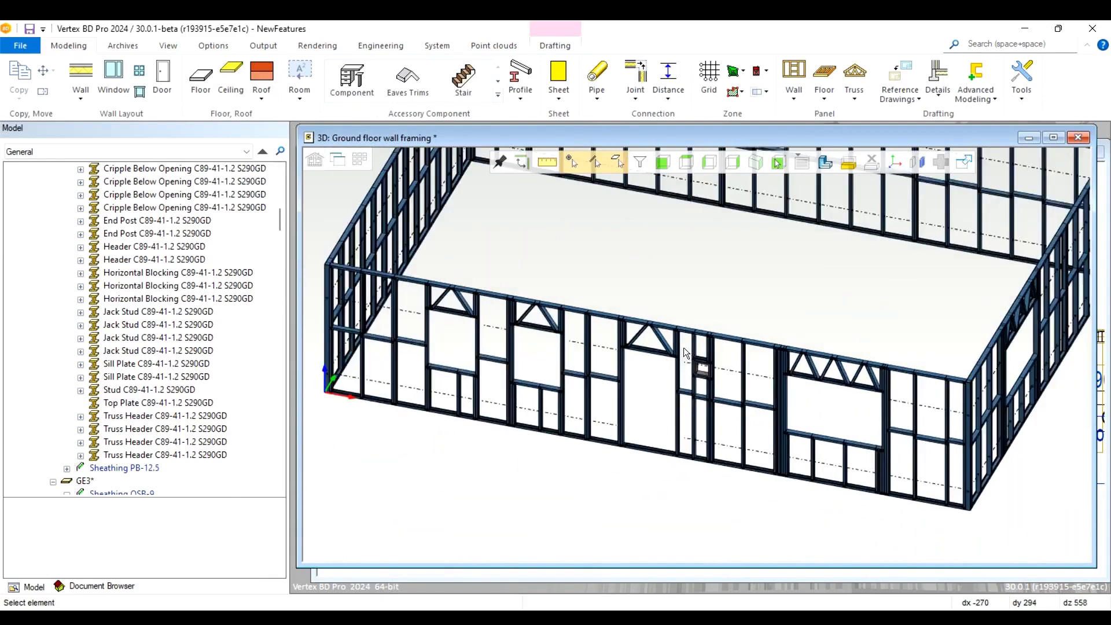
scroll(720, 332, "down", 1)
middle_click_drag(678, 243, 577, 362)
scroll(694, 352, "up", 2)
scroll(577, 363, "down", 2)
middle_click_drag(469, 355, 700, 345)
scroll(689, 353, "up", 3)
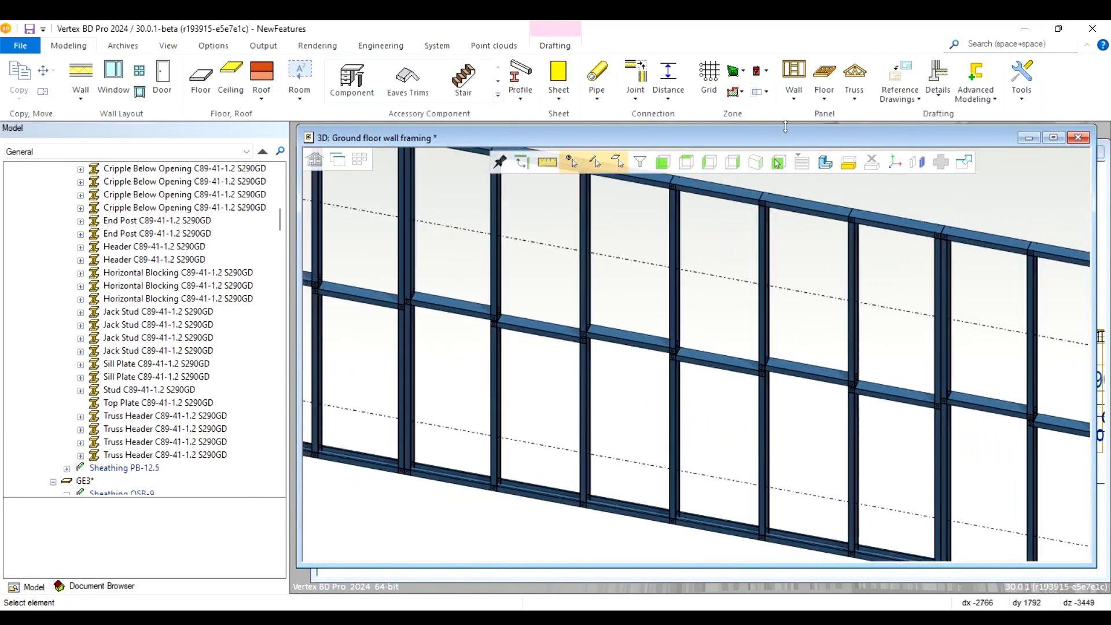
left_click(794, 81)
left_click(840, 326)
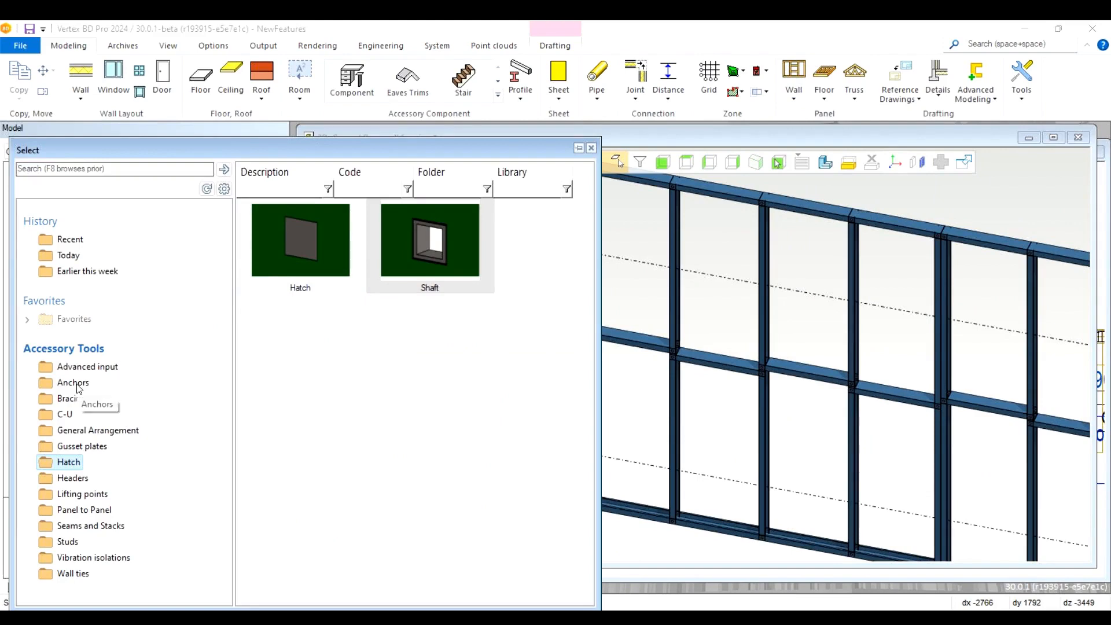
left_click(73, 383)
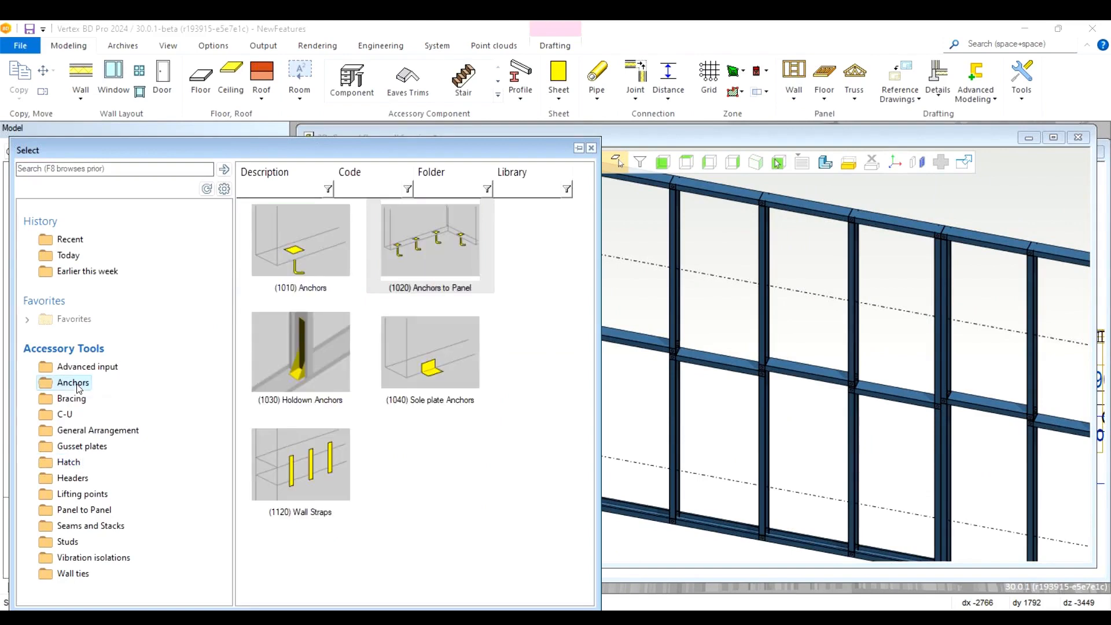
double_click(303, 349)
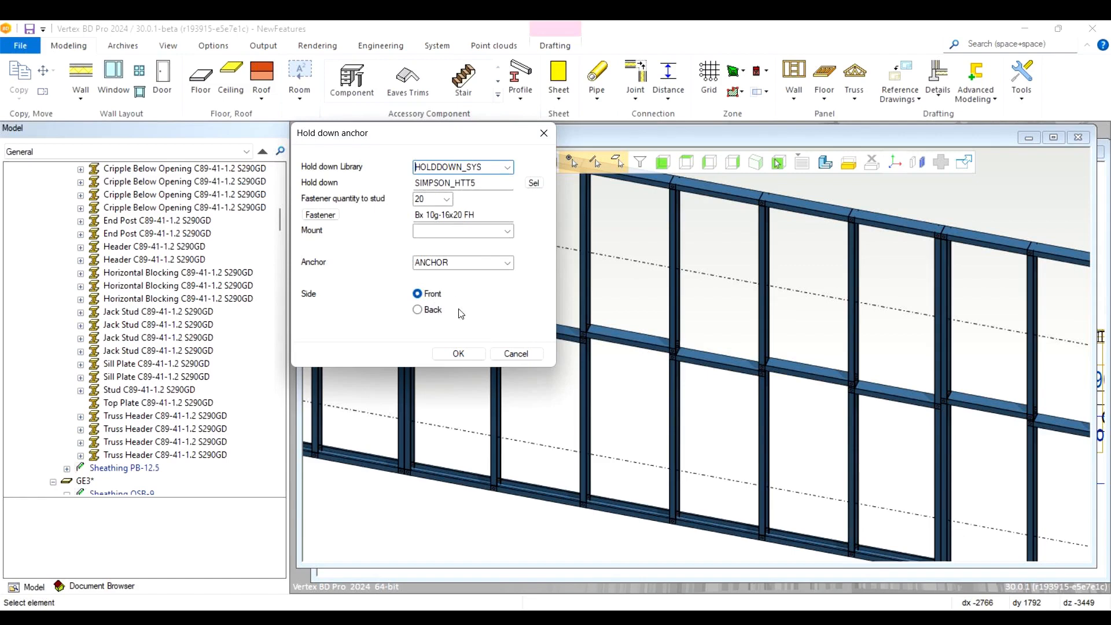
left_click(464, 355)
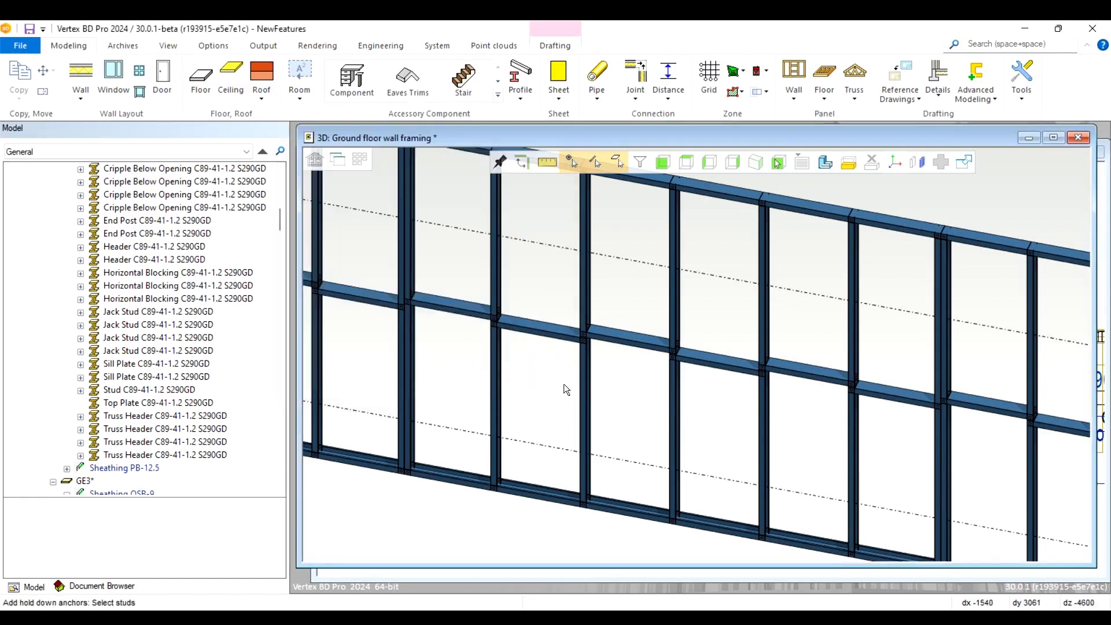
left_click(674, 489)
right_click(625, 289)
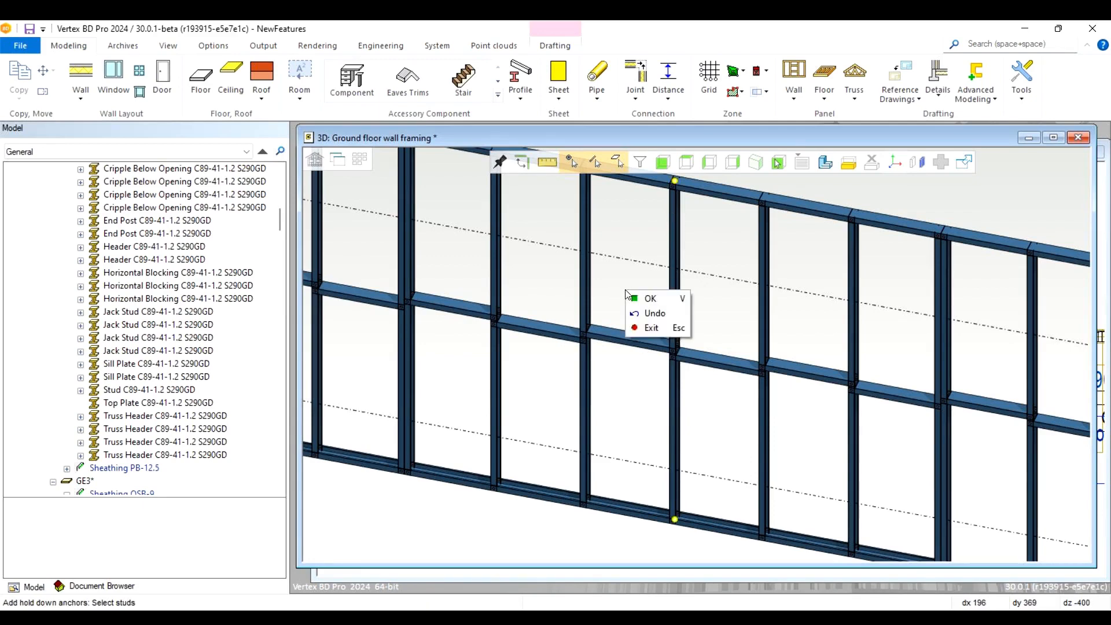
left_click(662, 297)
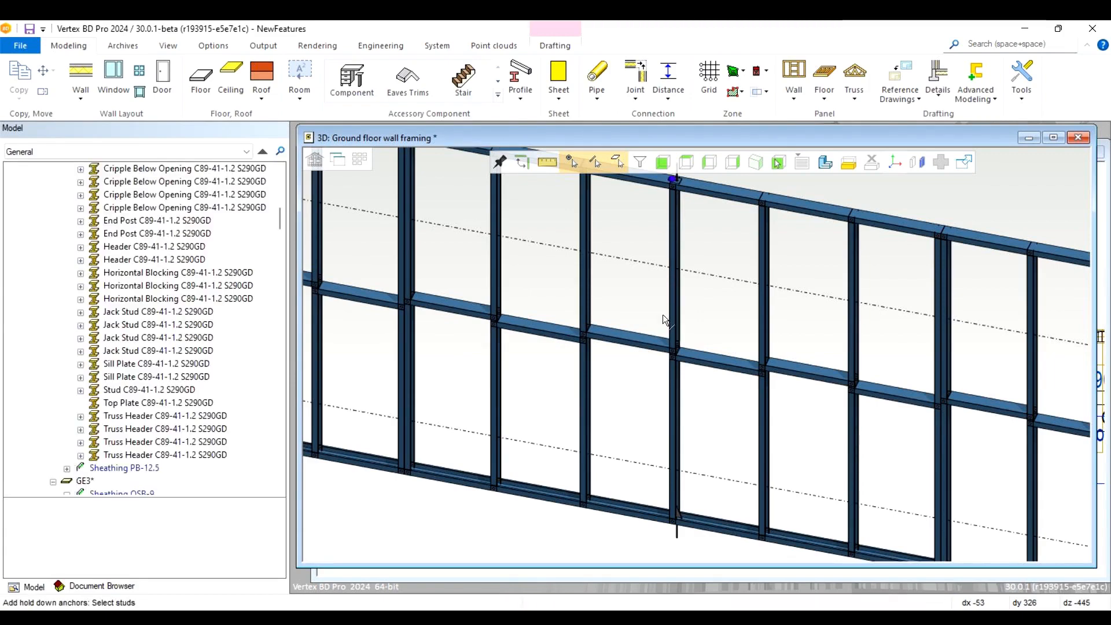
Inspect the SIMPSON_HTT5 hold-downs at the lower and upper ends of the stud from several angles
scroll(677, 512, "up", 5)
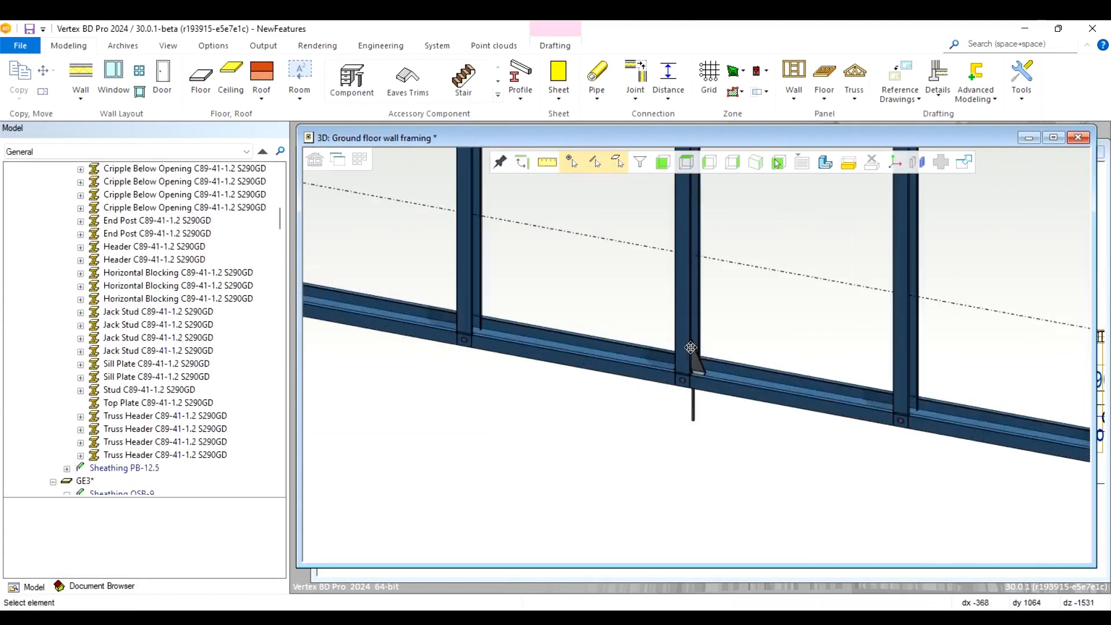
middle_click_drag(680, 345, 633, 354)
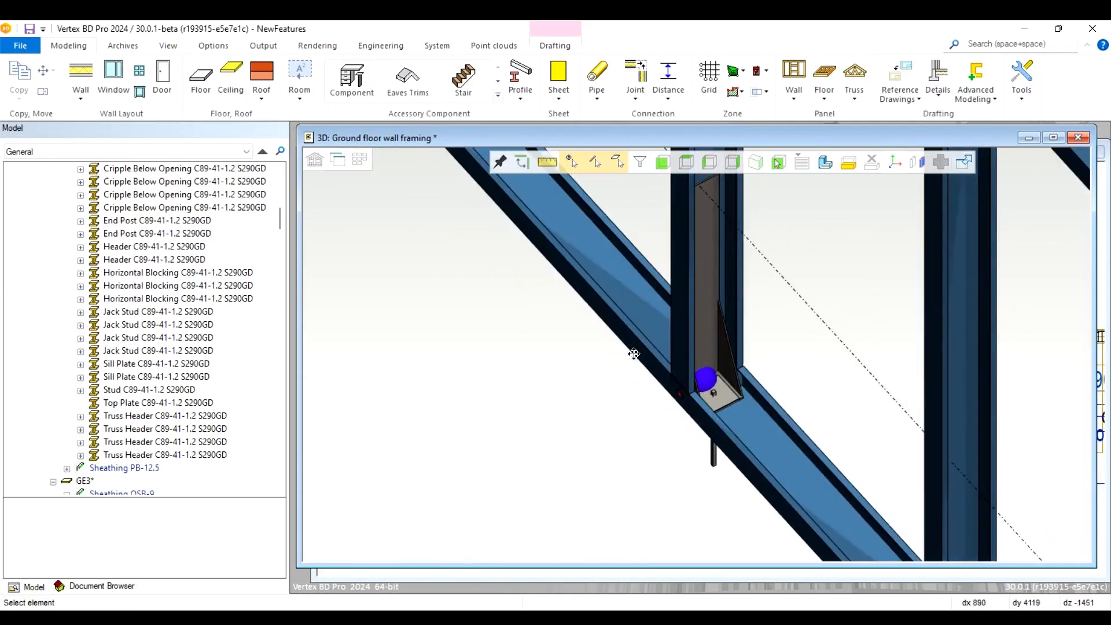
scroll(704, 297, "down", 5)
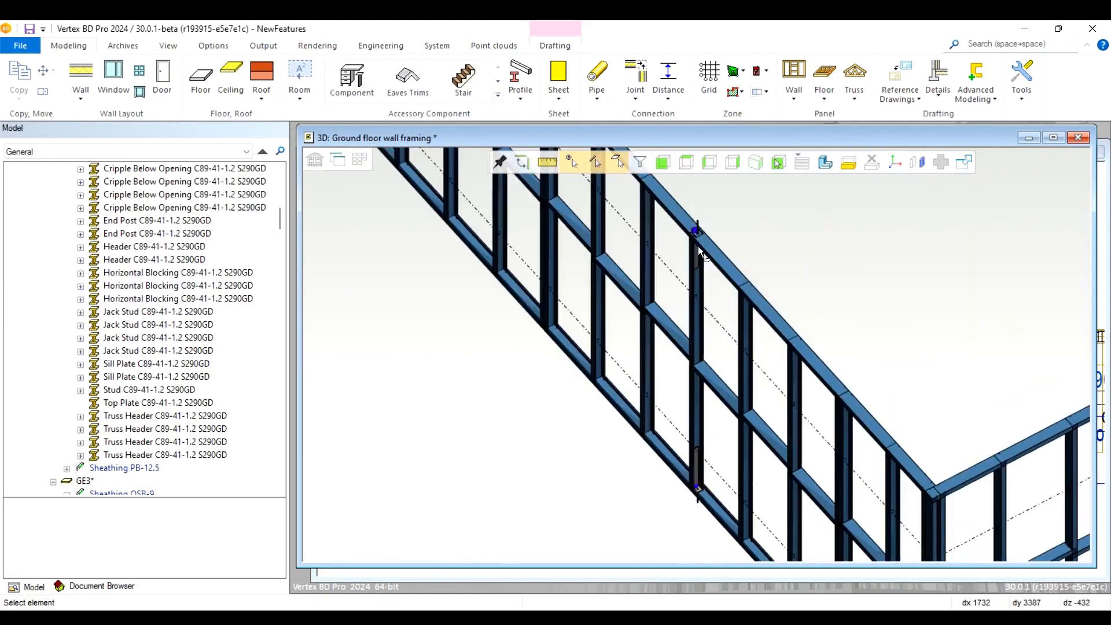
scroll(690, 373, "up", 5)
middle_click_drag(691, 373, 732, 337)
scroll(694, 353, "down", 6)
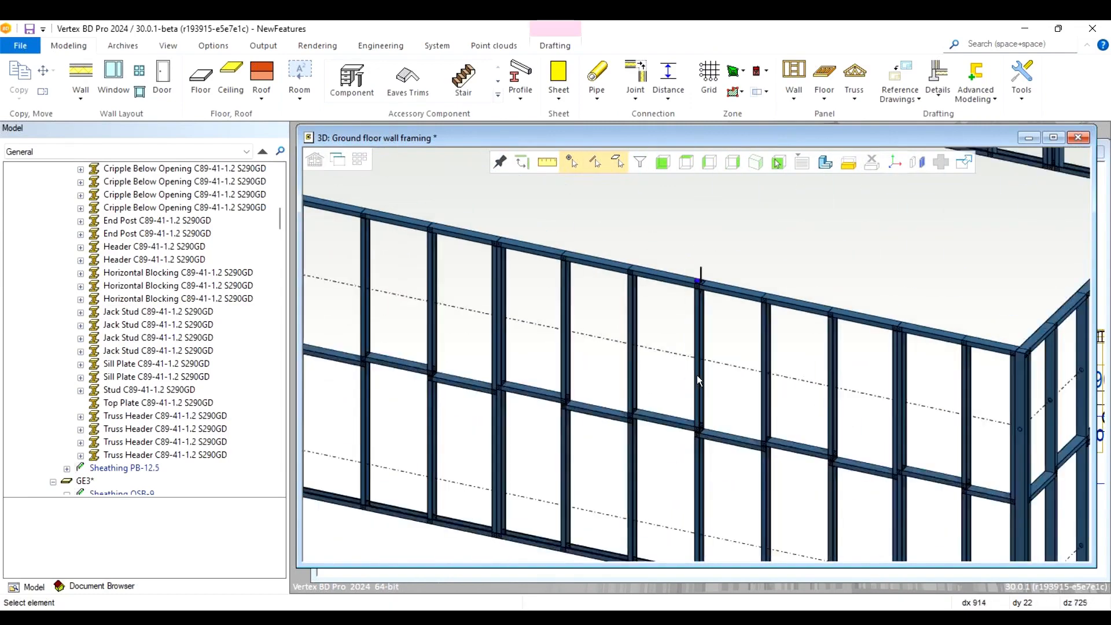
scroll(694, 353, "up", 4)
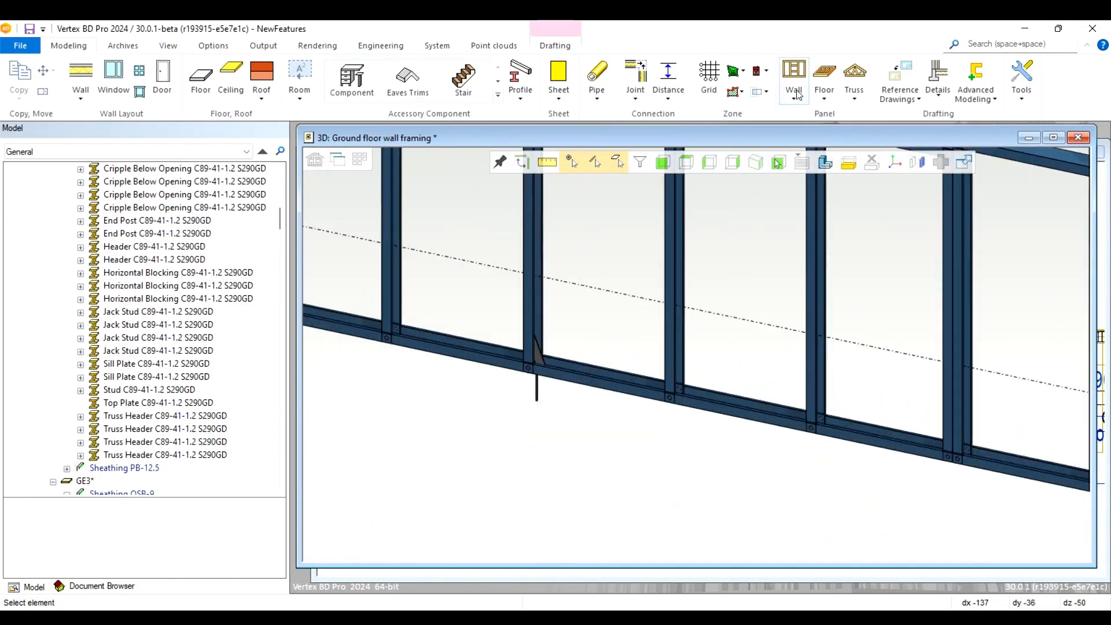
Set up another hold-down anchor accessory with the HOLDDOWN component from the HOLDDOWN_CUS library, with 20 fasteners on the front side
left_click(795, 100)
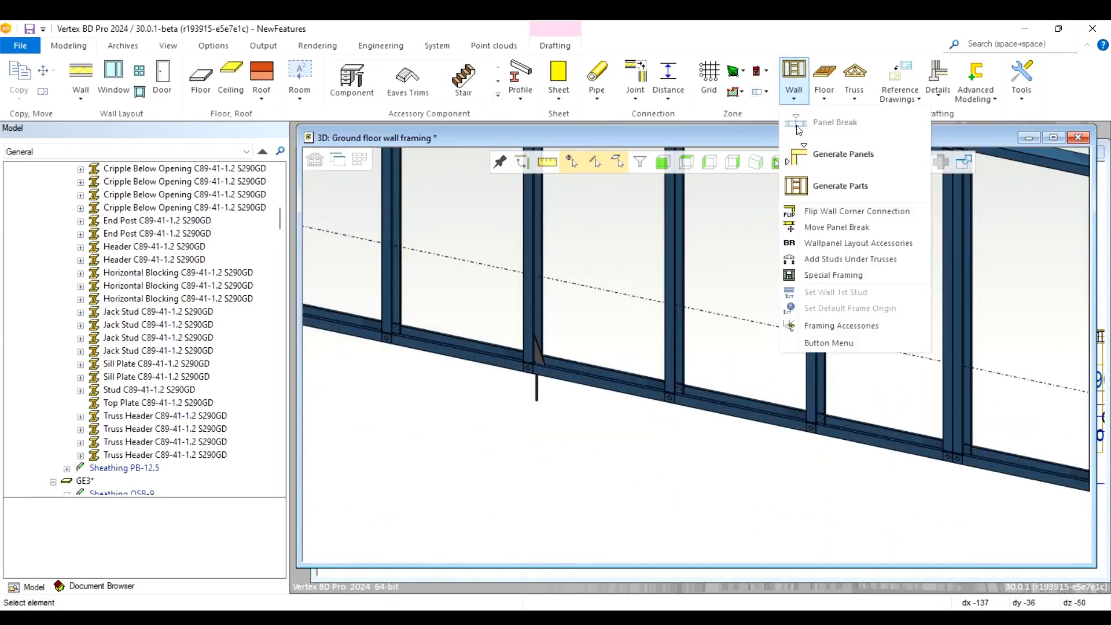
left_click(840, 325)
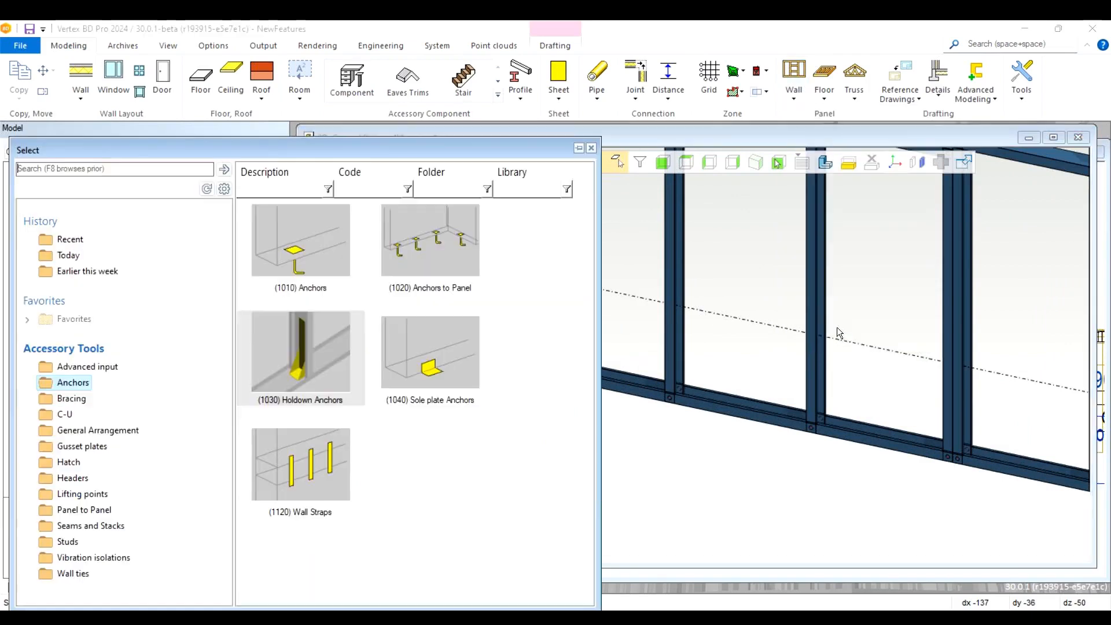
double_click(299, 365)
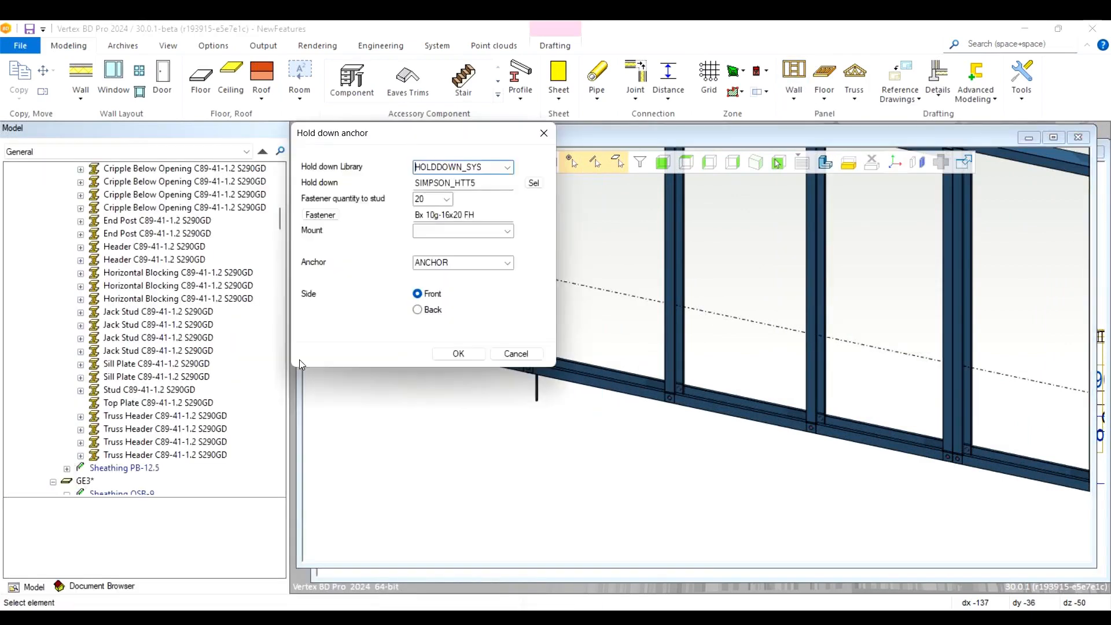
left_click(508, 167)
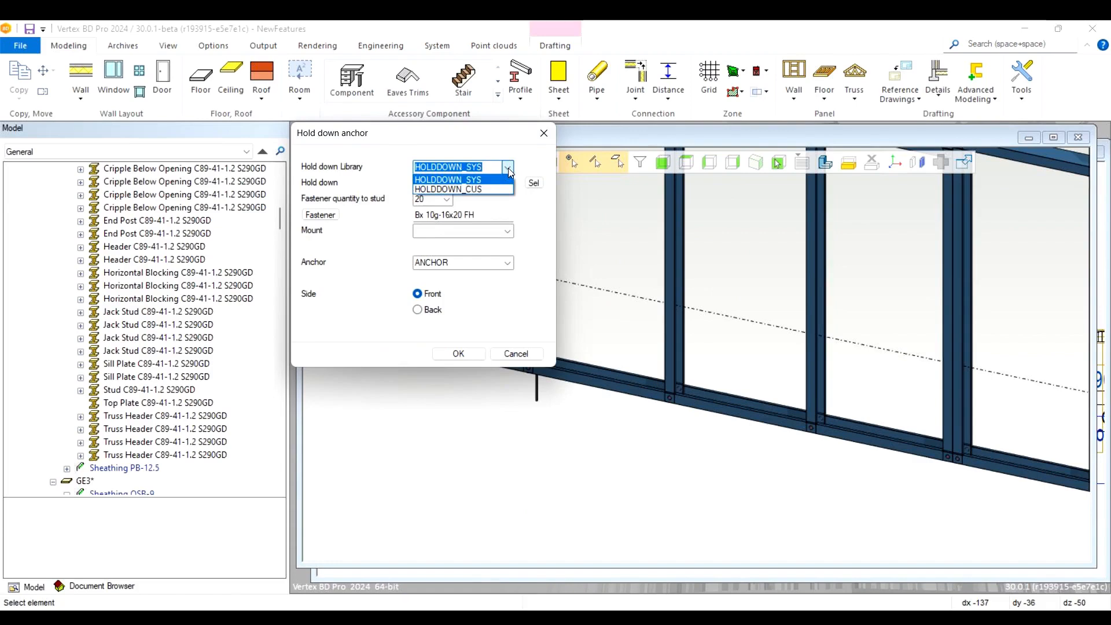
left_click(484, 190)
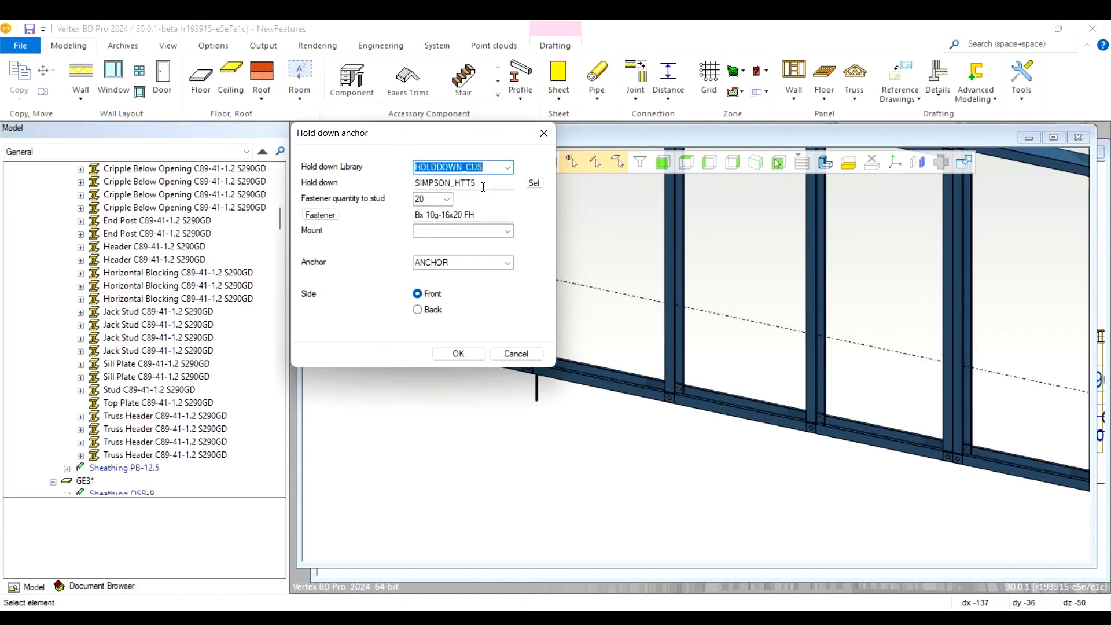
left_click(533, 183)
double_click(398, 166)
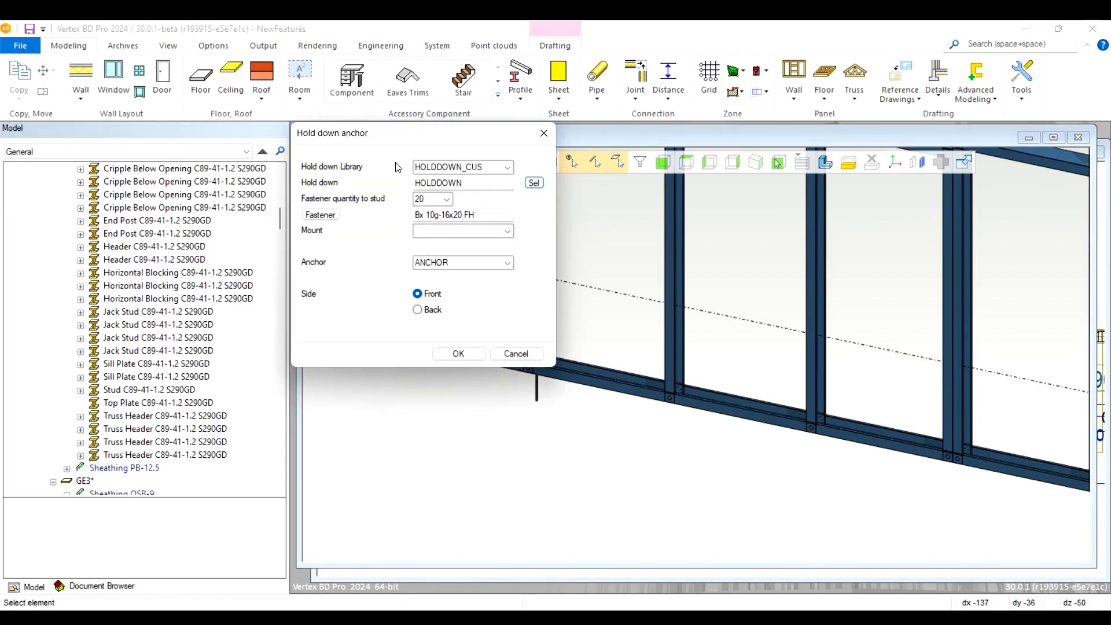
left_click(458, 354)
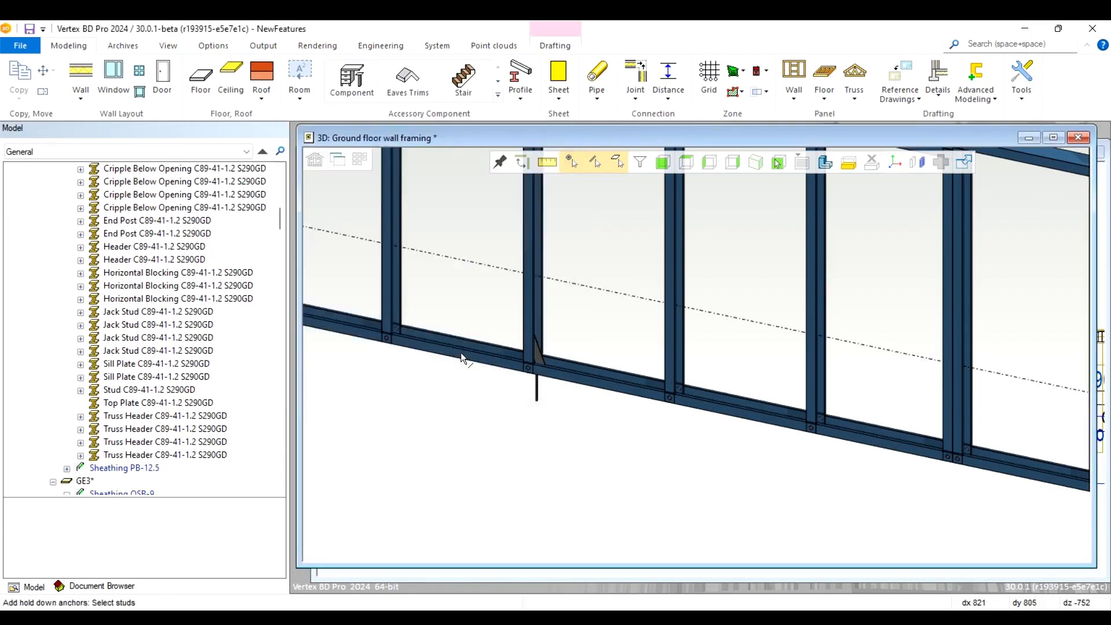
Place the custom hold-down at the lower end of the neighbouring stud and inspect its fasteners through the stud
left_click(673, 343)
scroll(675, 341, "up", 3)
right_click(568, 338)
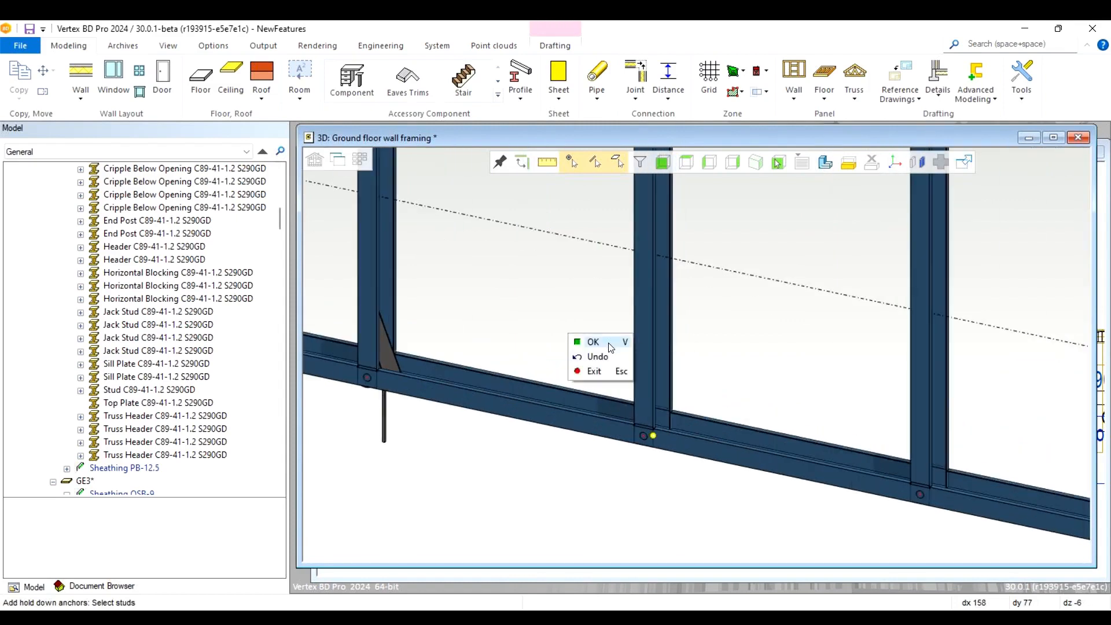
left_click(594, 341)
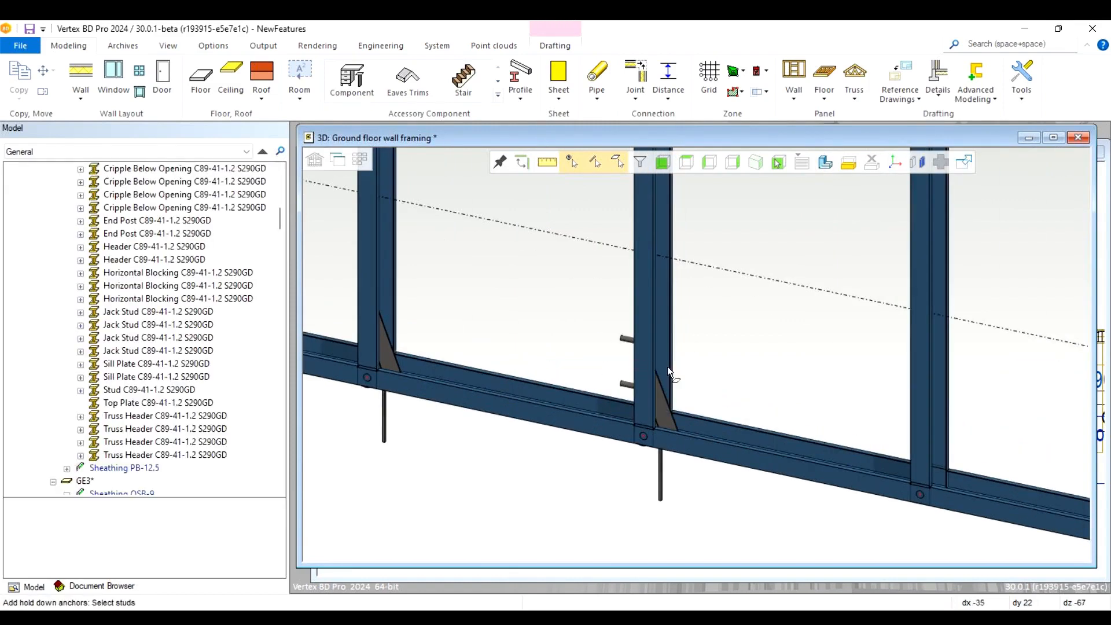
middle_click_drag(667, 367, 624, 367)
key("Escape")
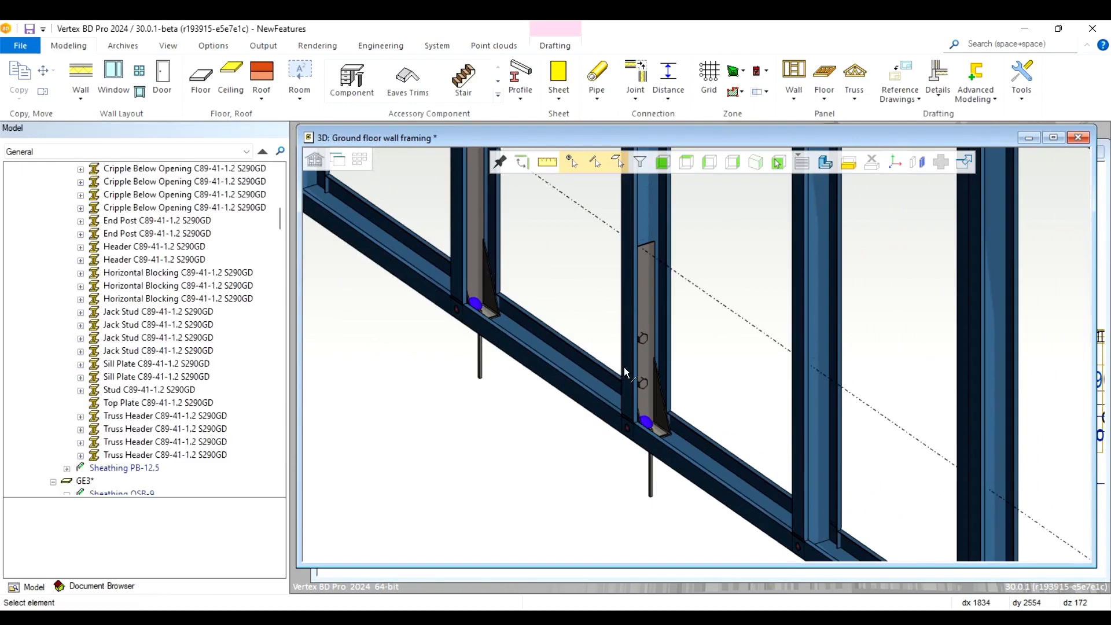
left_click(644, 218)
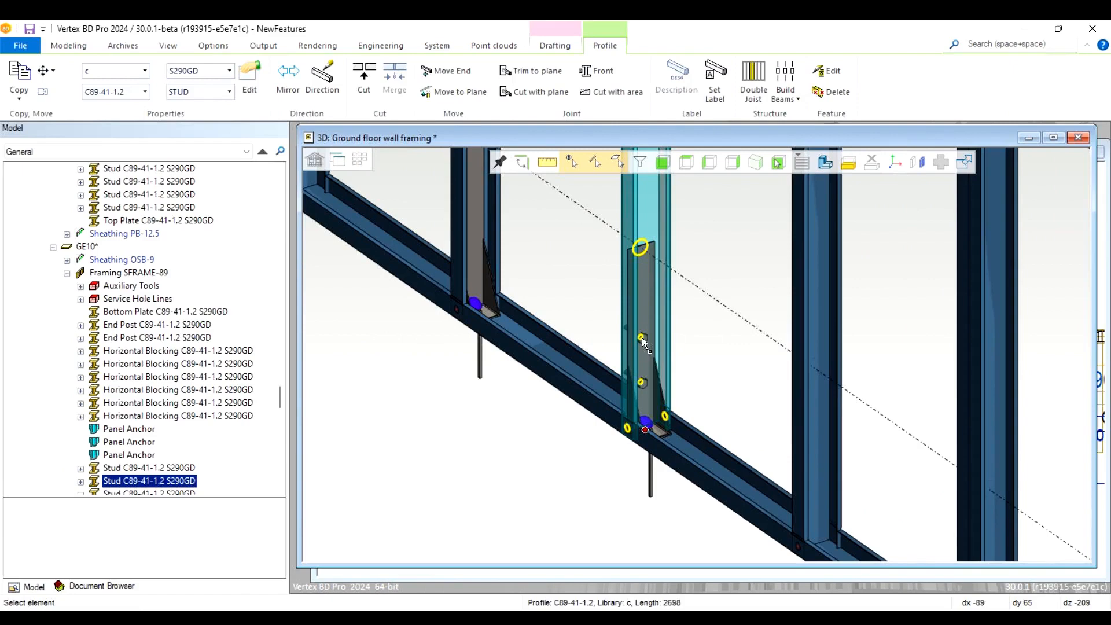
key("Escape")
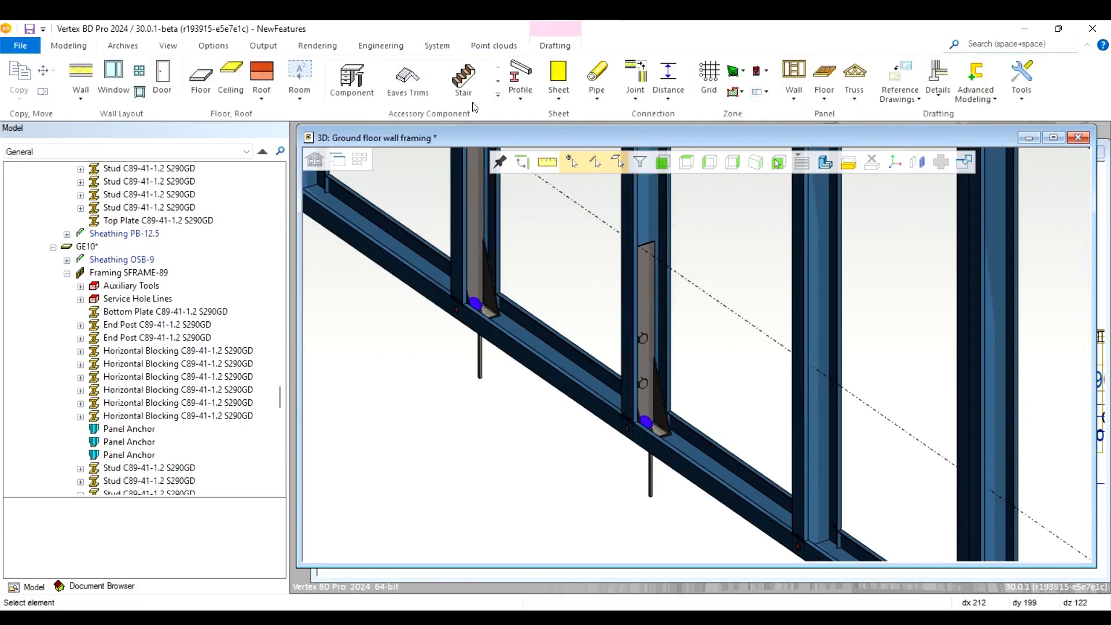
Open the custom anchor hold downs library among the macro components of the custom libraries
left_click(436, 45)
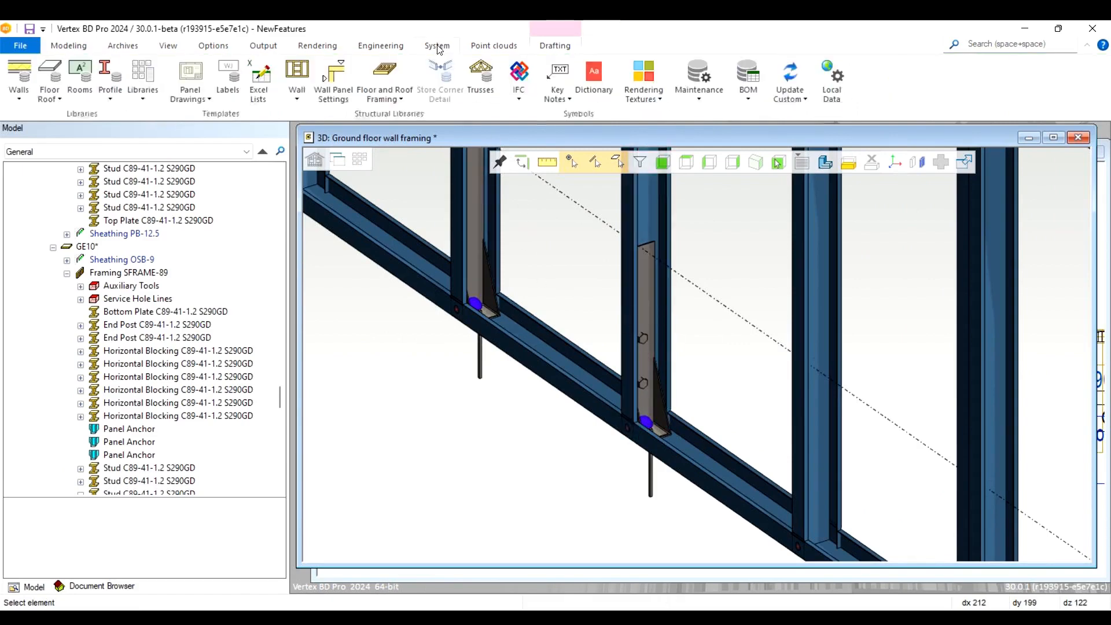
left_click(143, 94)
left_click(179, 115)
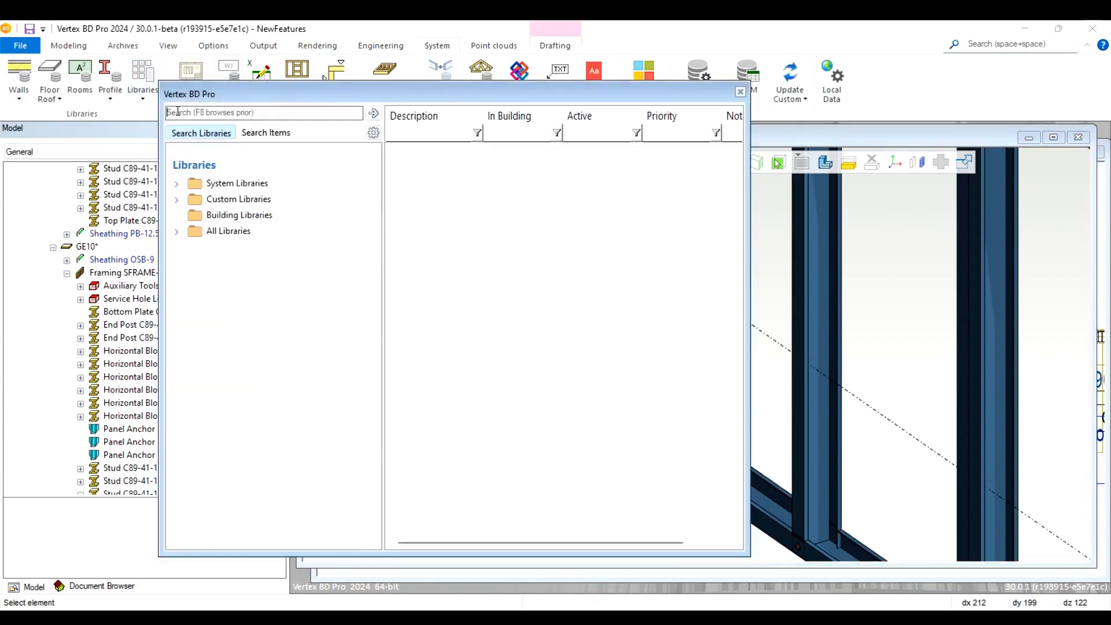
left_click(177, 200)
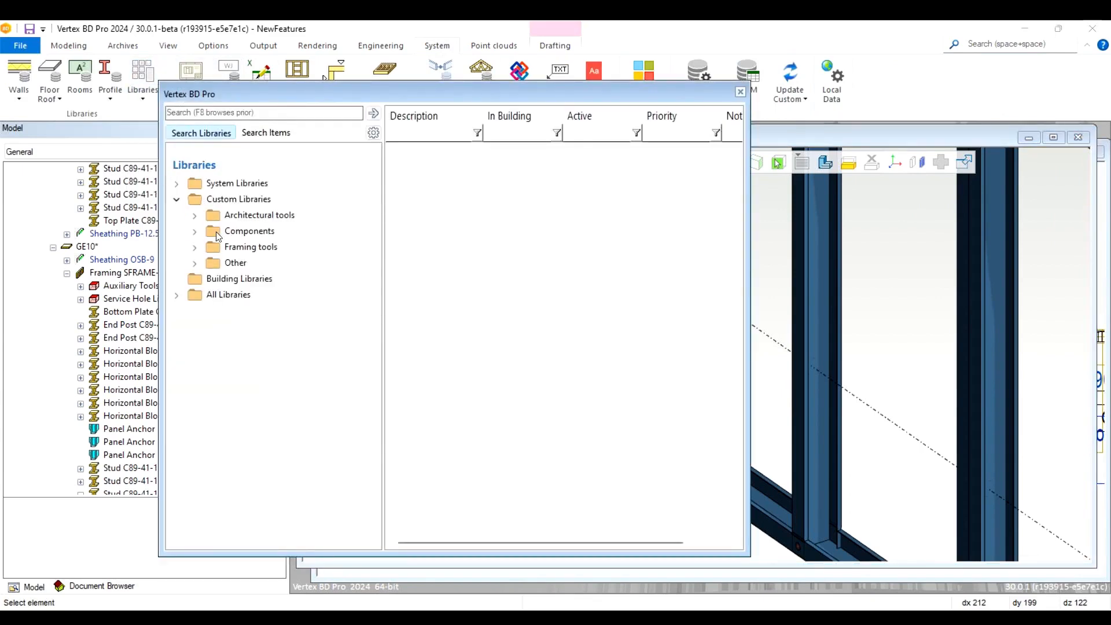
left_click(194, 233)
double_click(291, 248)
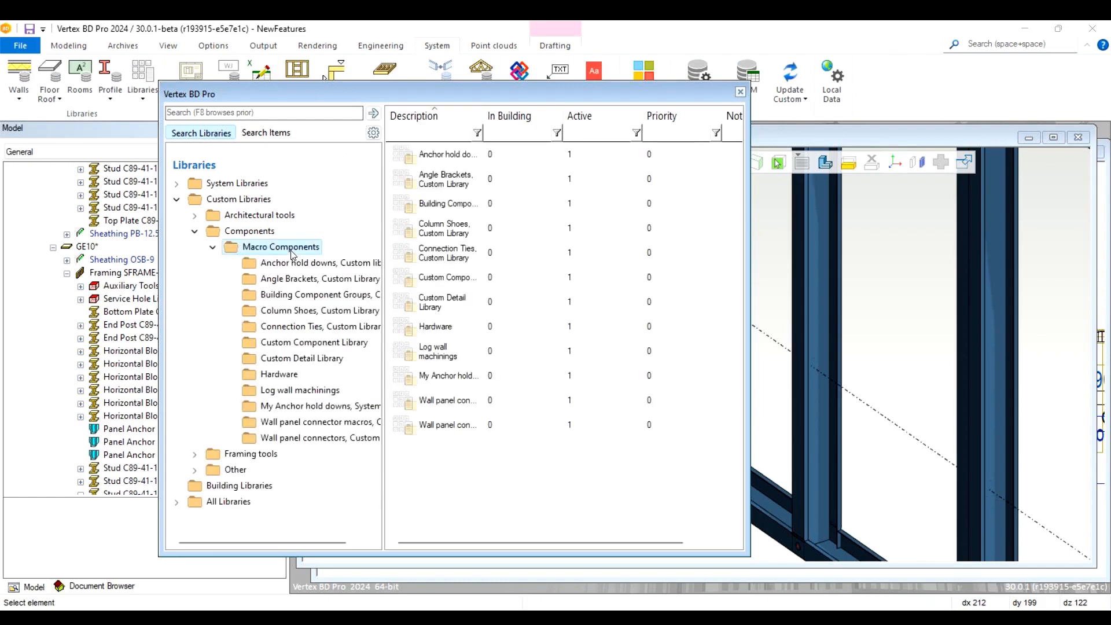
left_click(322, 265)
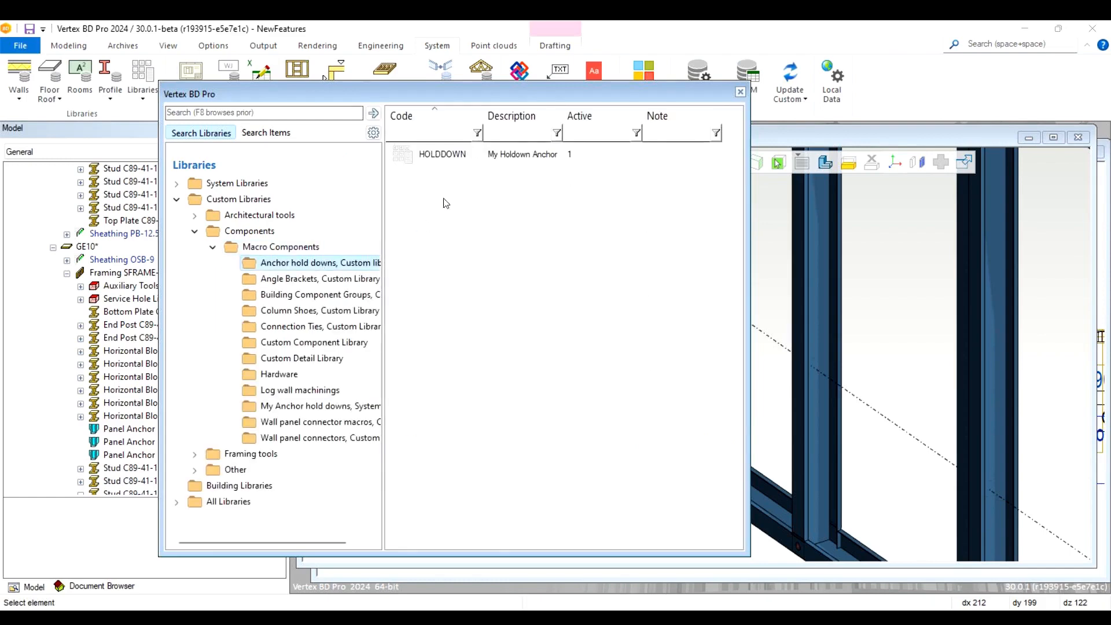
Examine the bolt parameters of the custom HOLDDOWN component, including its anchor offset, bolt, bolt library and distances, and close the library
double_click(449, 155)
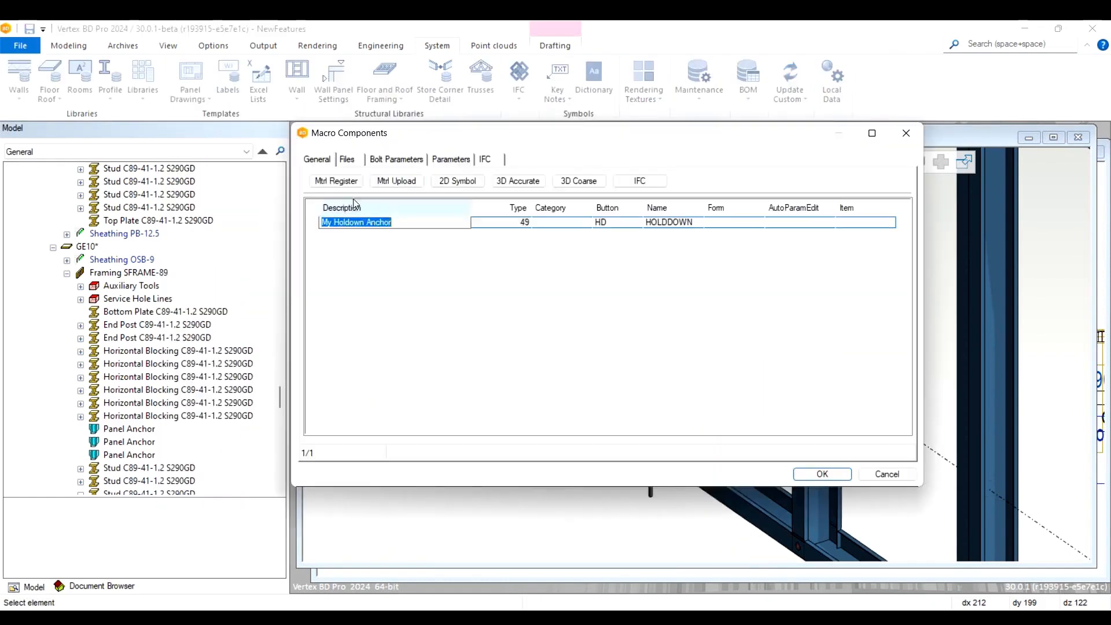
left_click(407, 163)
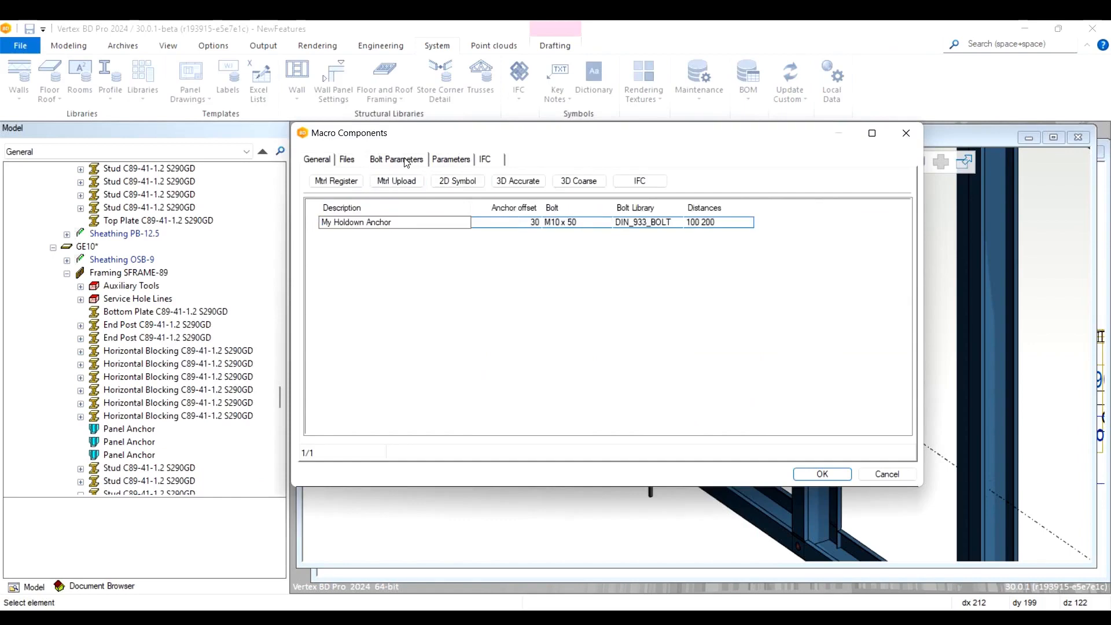
left_click(593, 227)
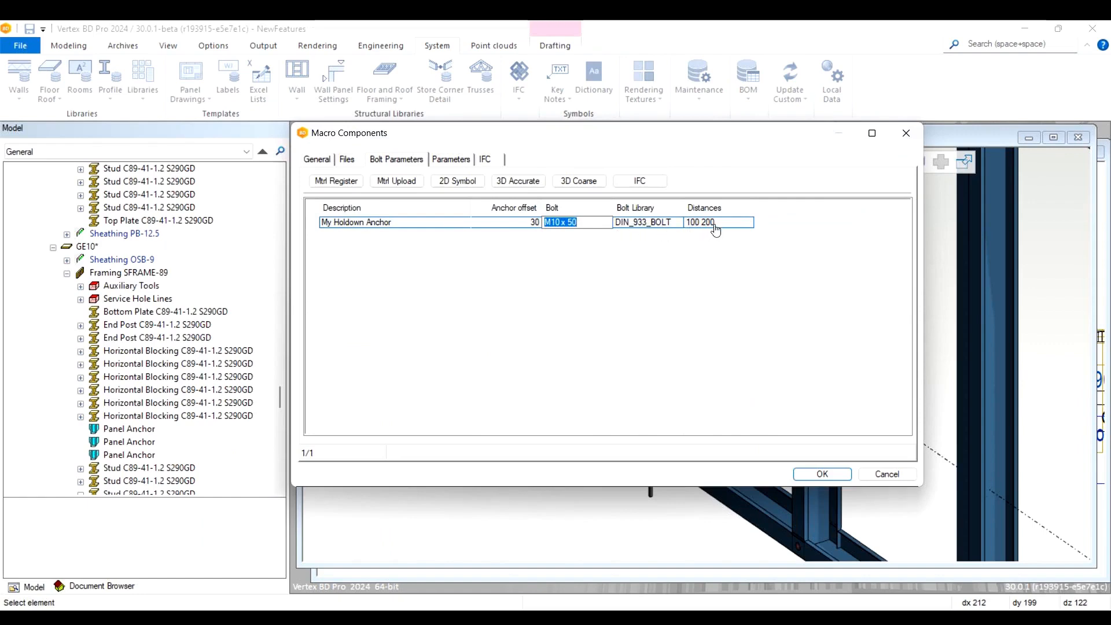
left_click(821, 474)
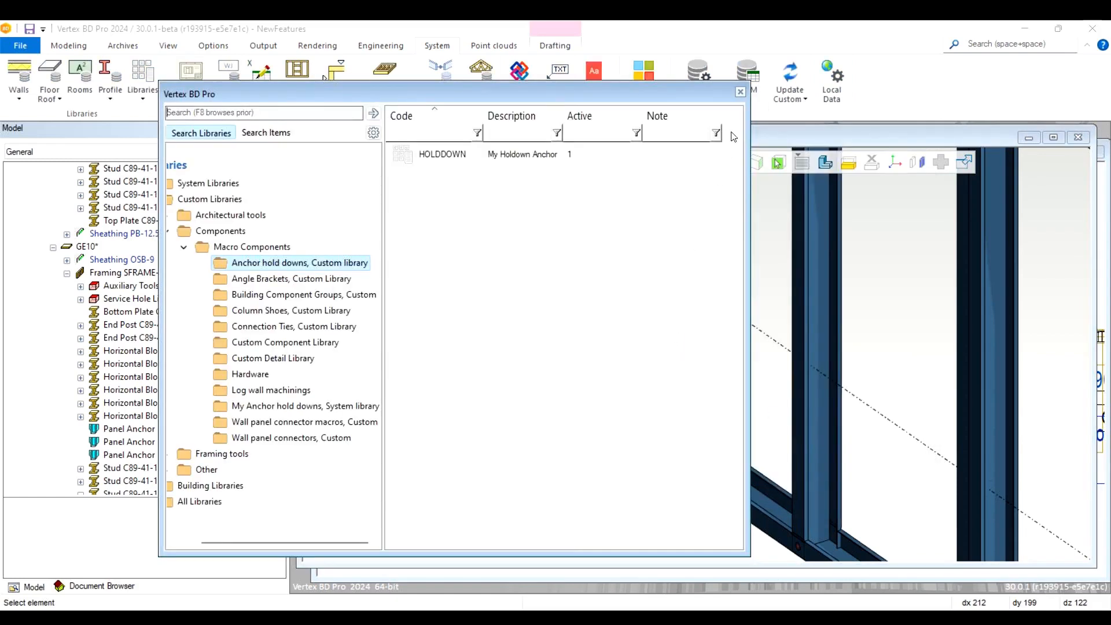
left_click(740, 92)
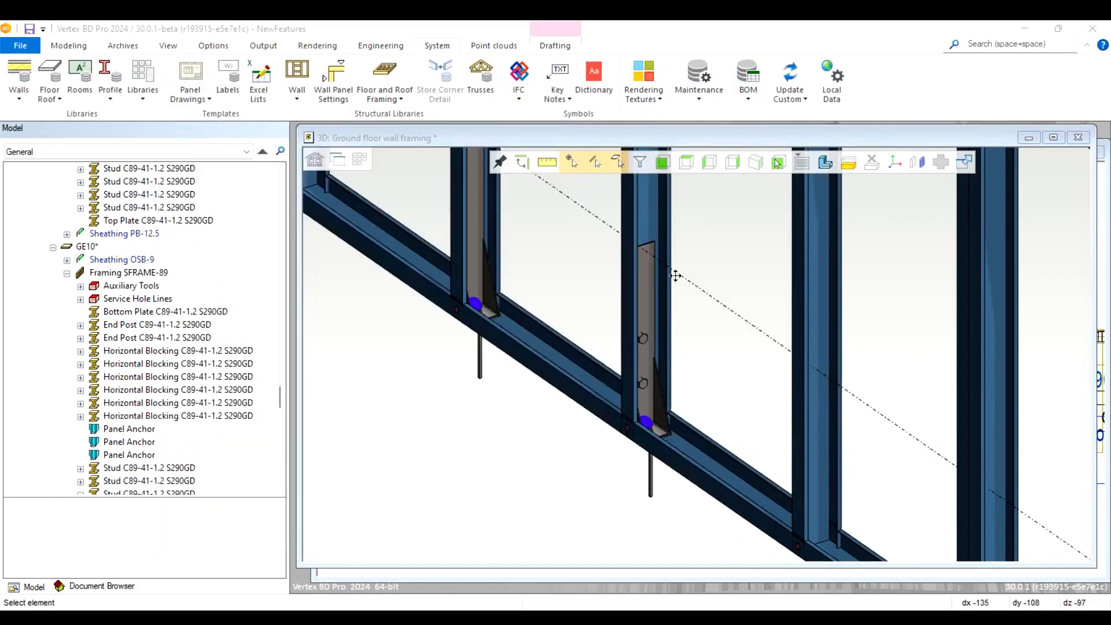
Add a lifting point with M20_EYE from LIFTING_POINT_SYS as a Loose Part on the long wall's top plate, between two studs near the corner
scroll(696, 355, "down", 5)
scroll(695, 351, "up", 2)
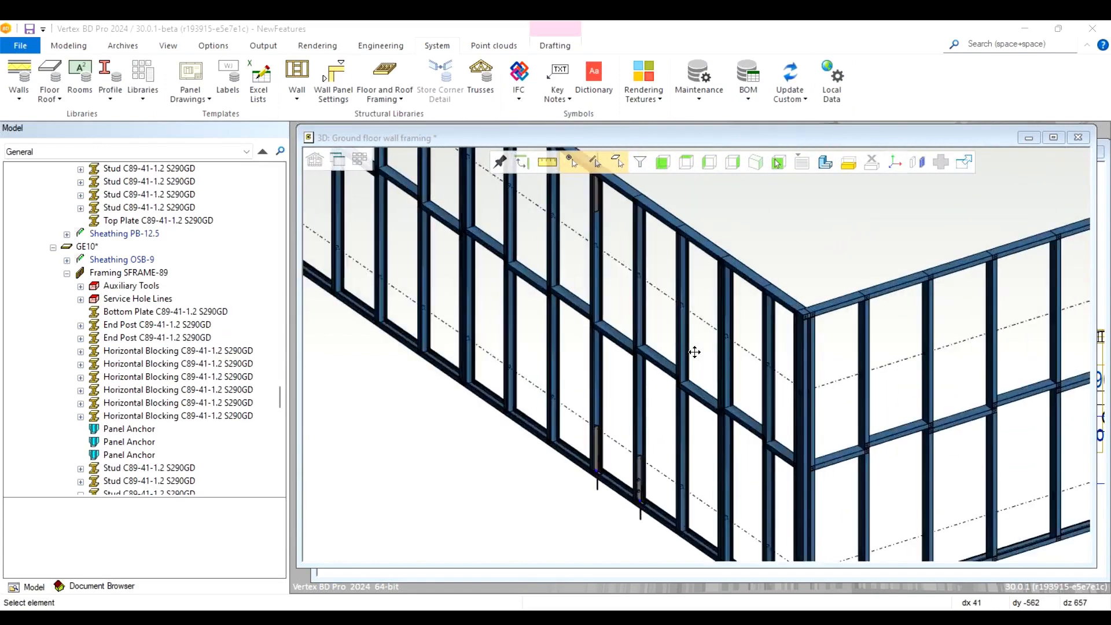
middle_click_drag(695, 352, 723, 352)
scroll(699, 352, "down", 2)
scroll(800, 291, "up", 2)
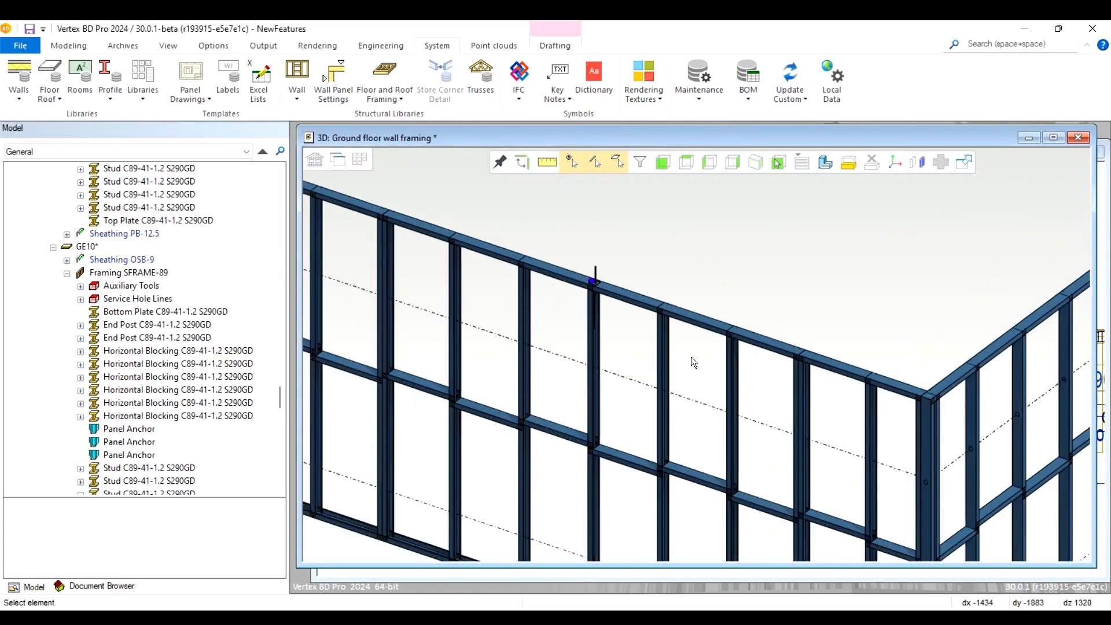
left_click(69, 47)
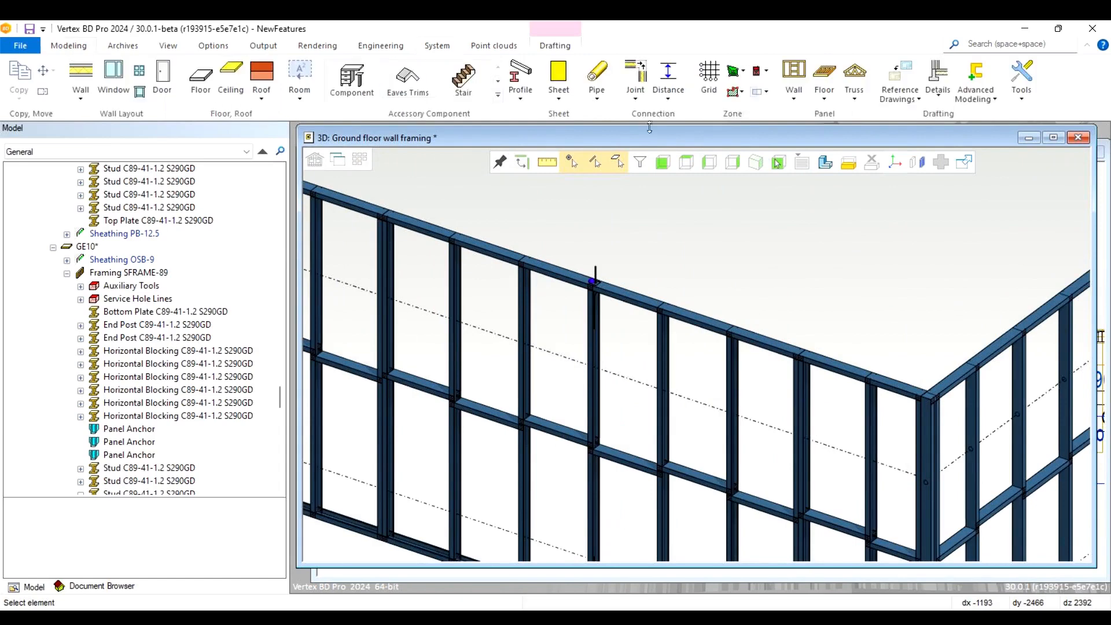
left_click(794, 94)
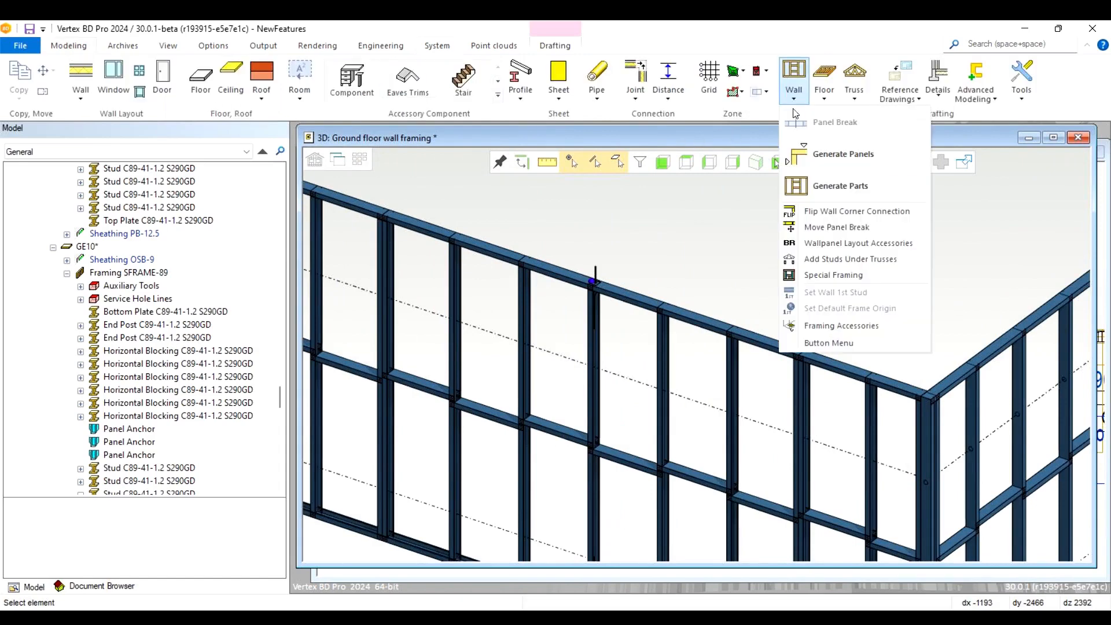
left_click(841, 325)
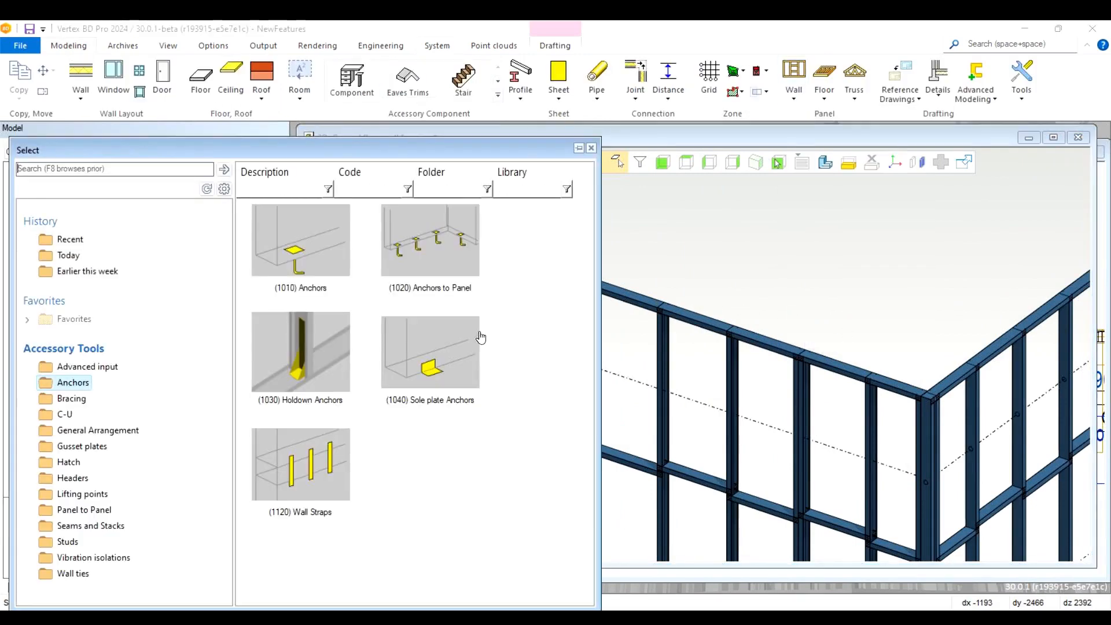
left_click(96, 497)
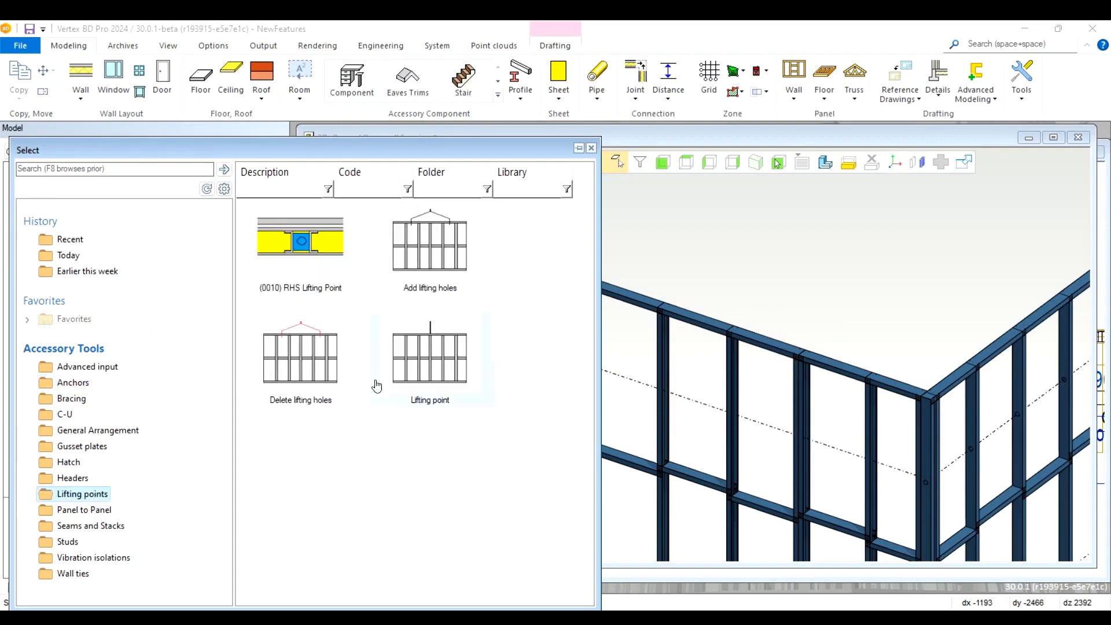
double_click(435, 359)
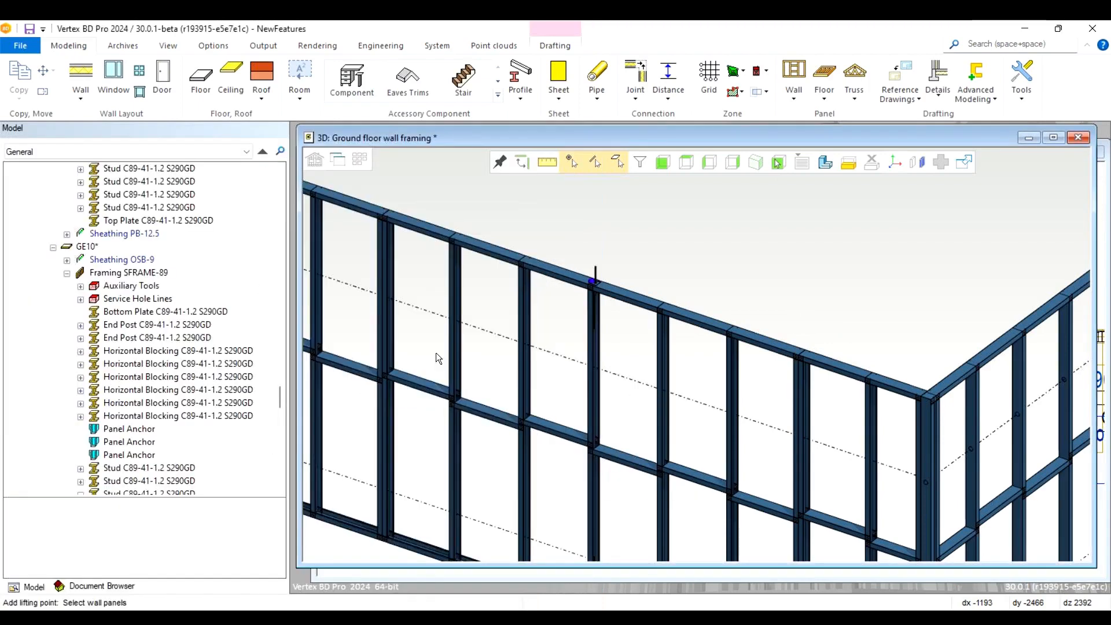
left_click(752, 338)
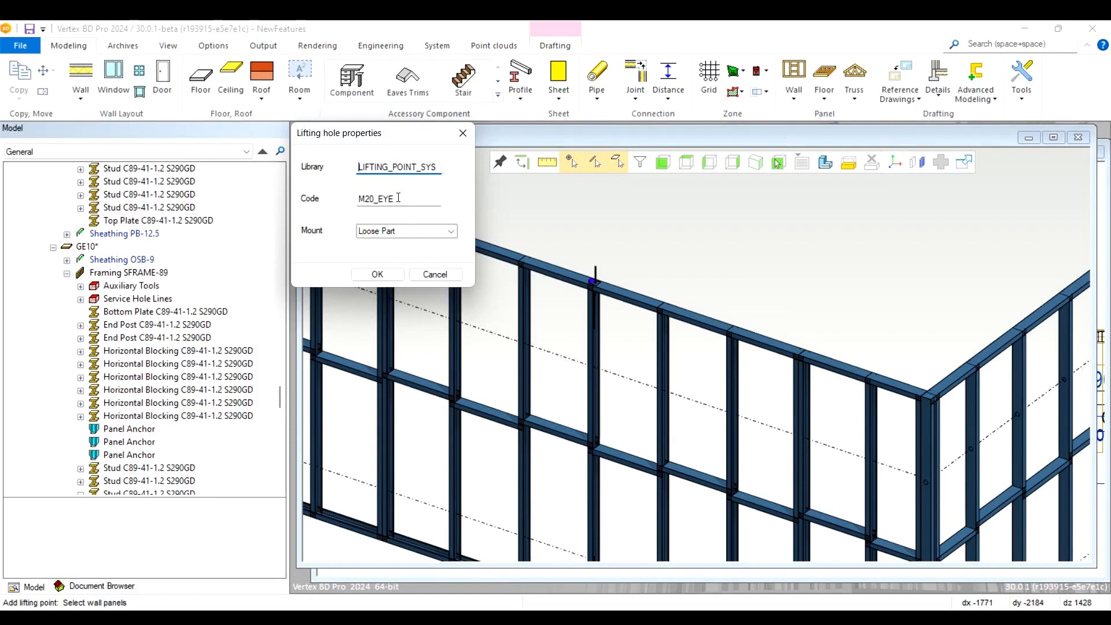
left_click(390, 277)
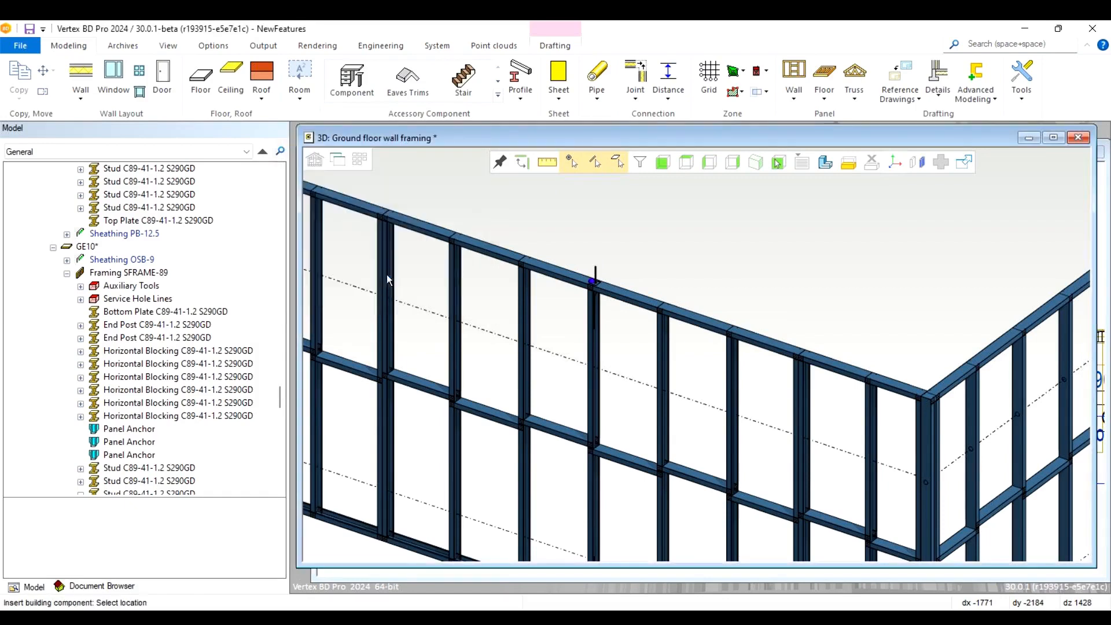
left_click(760, 348)
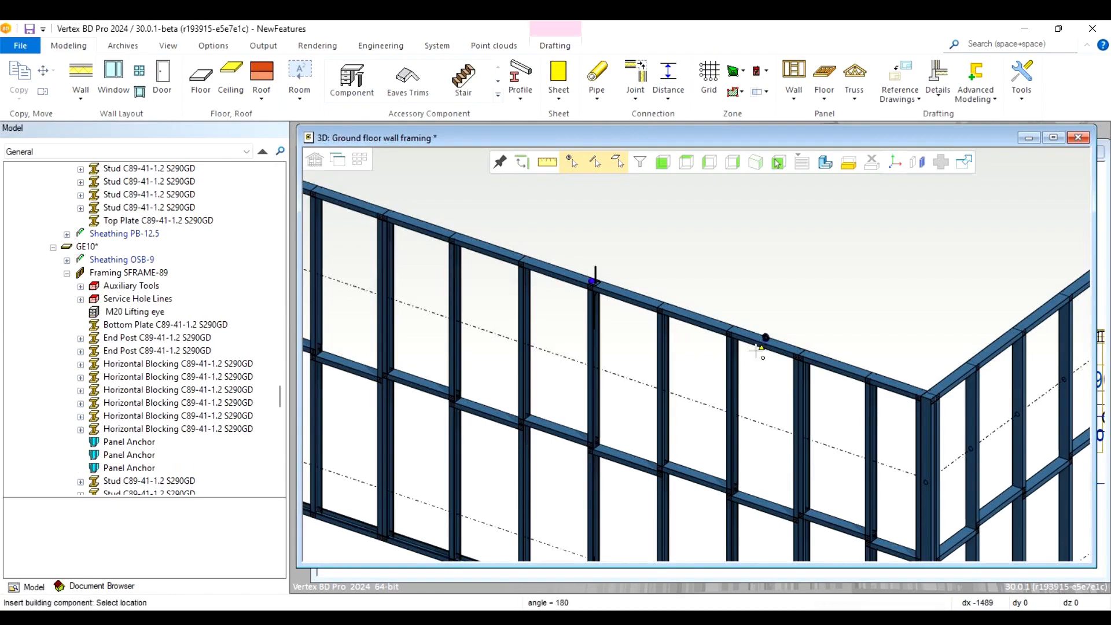
key("Escape")
Hide the lifting point's tool symbol and check the hole for the lifting eye in the top plate
scroll(762, 342, "up", 6)
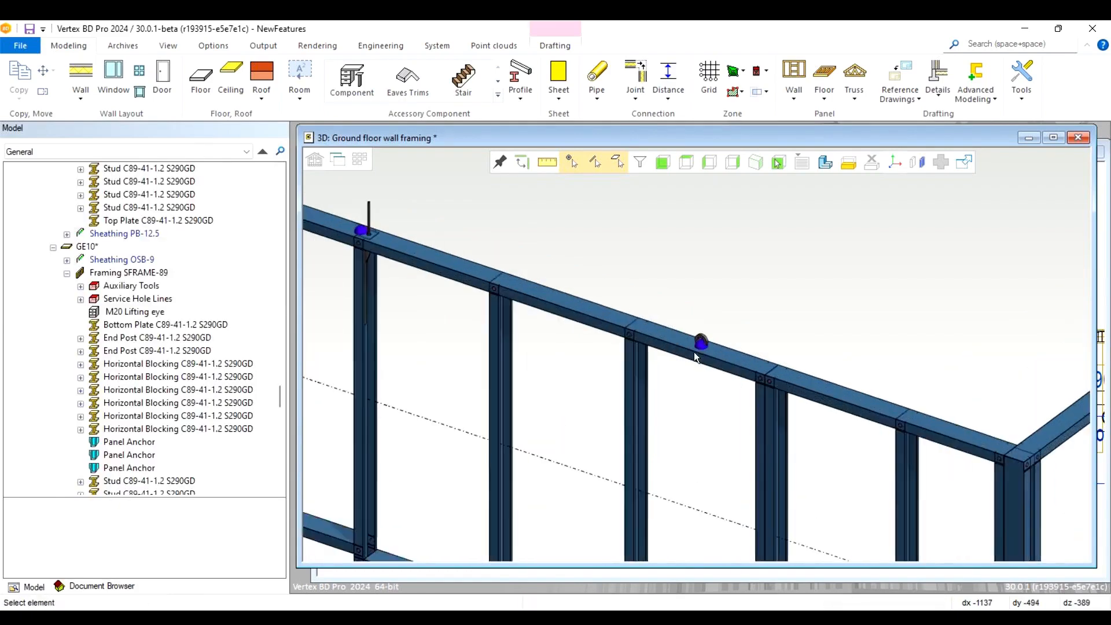
left_click(704, 318)
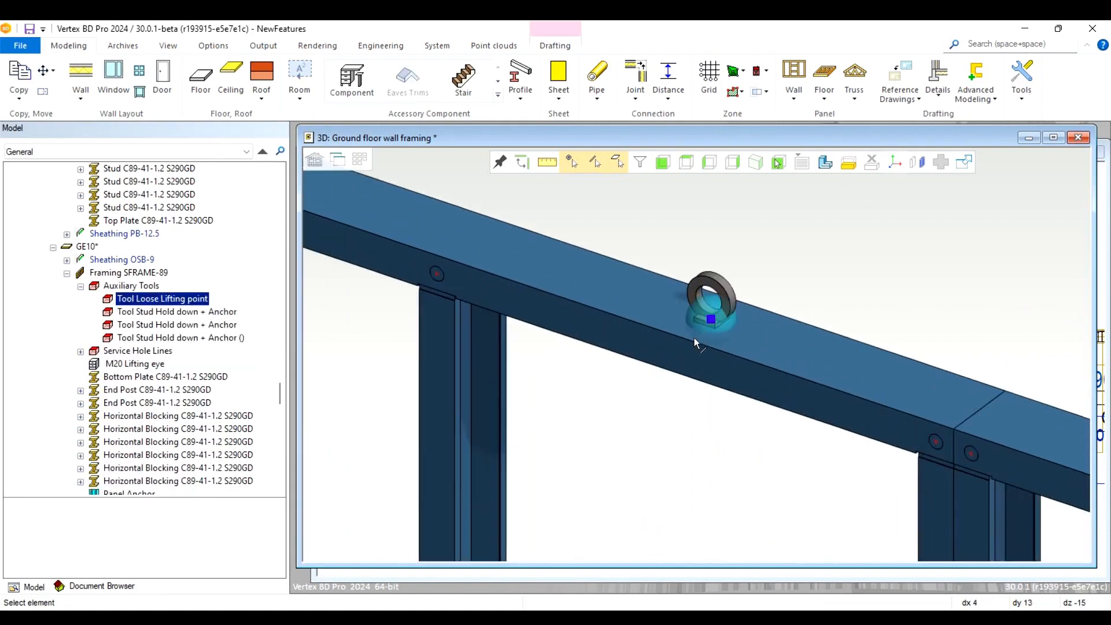
key("h")
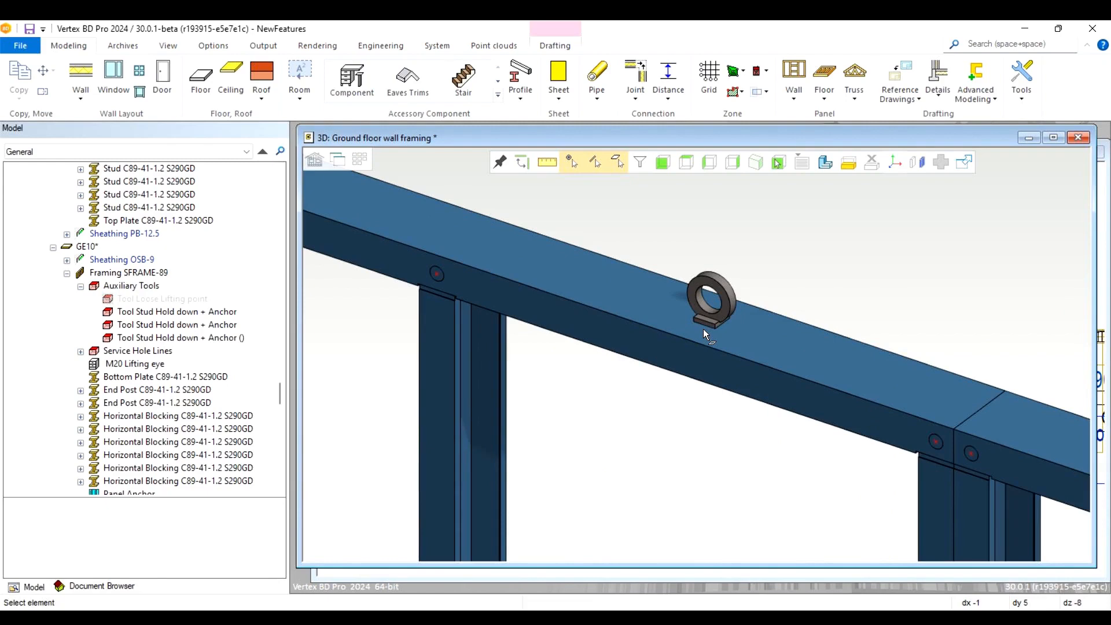
left_click(695, 341)
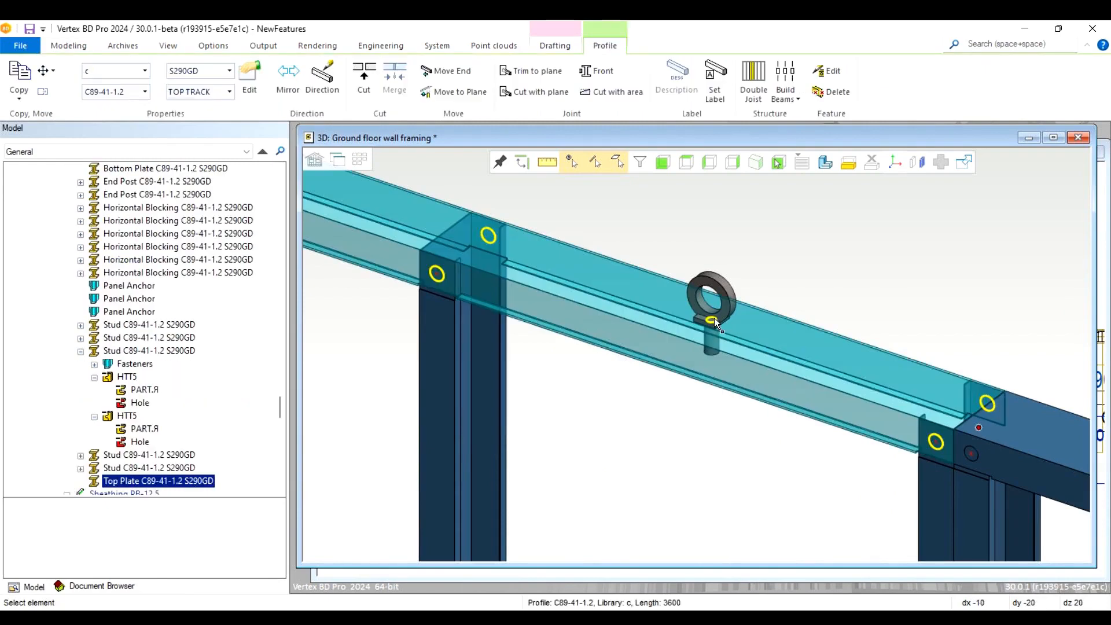
key("Escape")
Load the Roof layout drawing-model pair in place of the ground floor wall framing
scroll(713, 352, "down", 3)
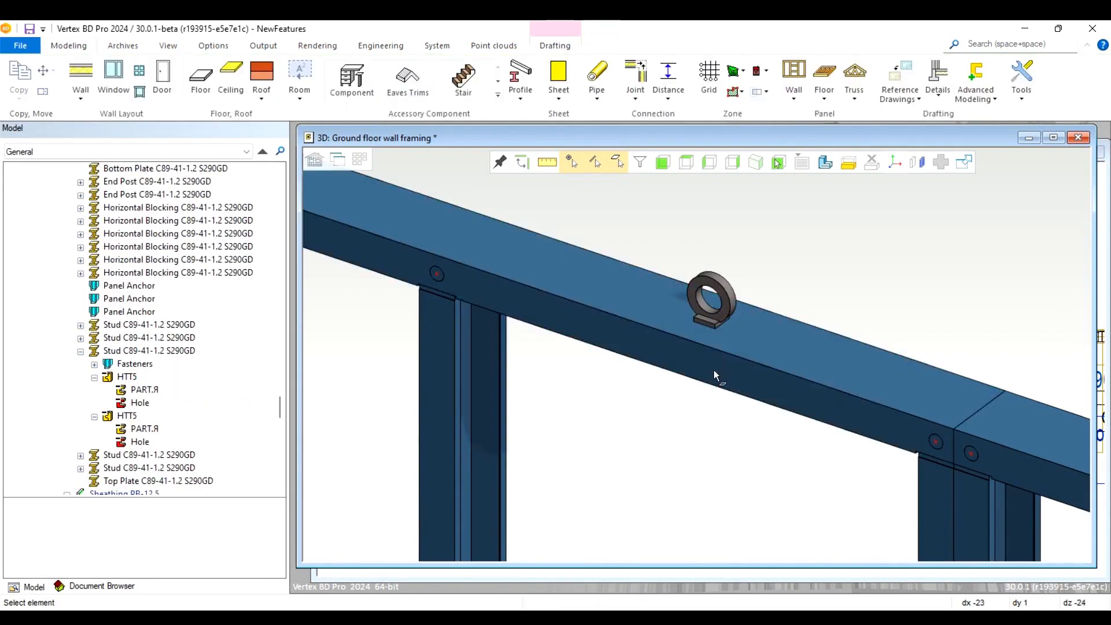
scroll(713, 370, "down", 5)
scroll(695, 352, "down", 6)
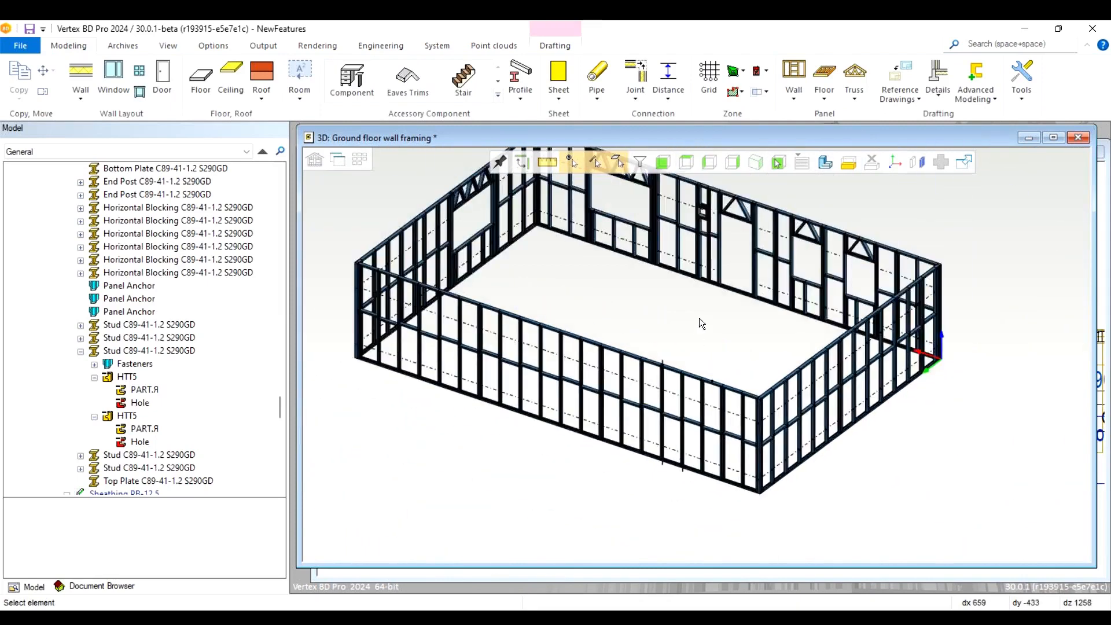
scroll(695, 338, "up", 1)
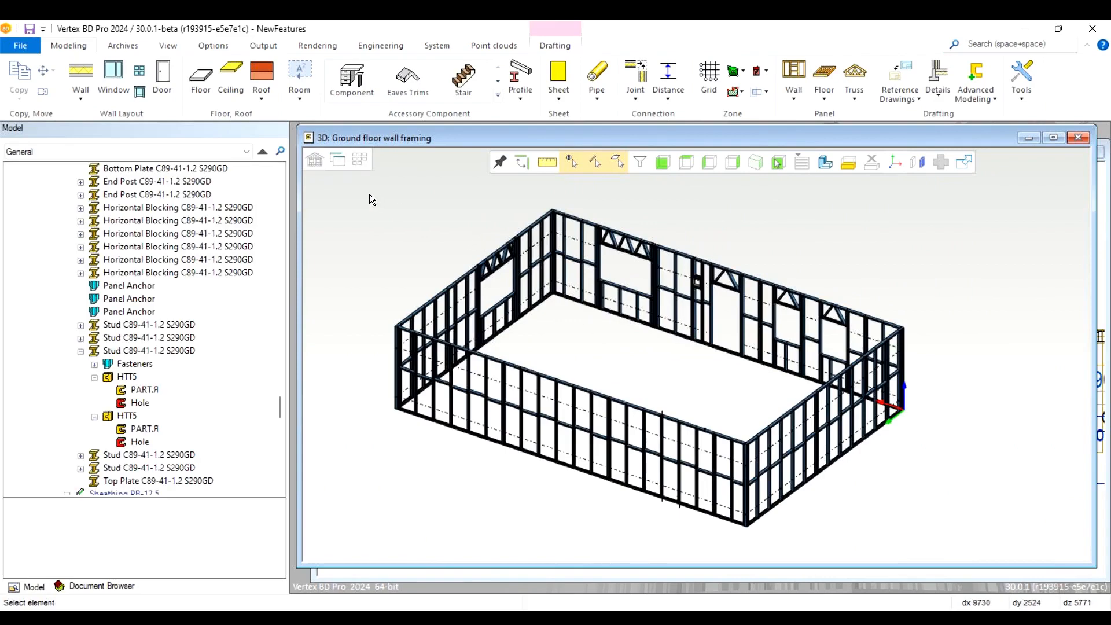
left_click(360, 160)
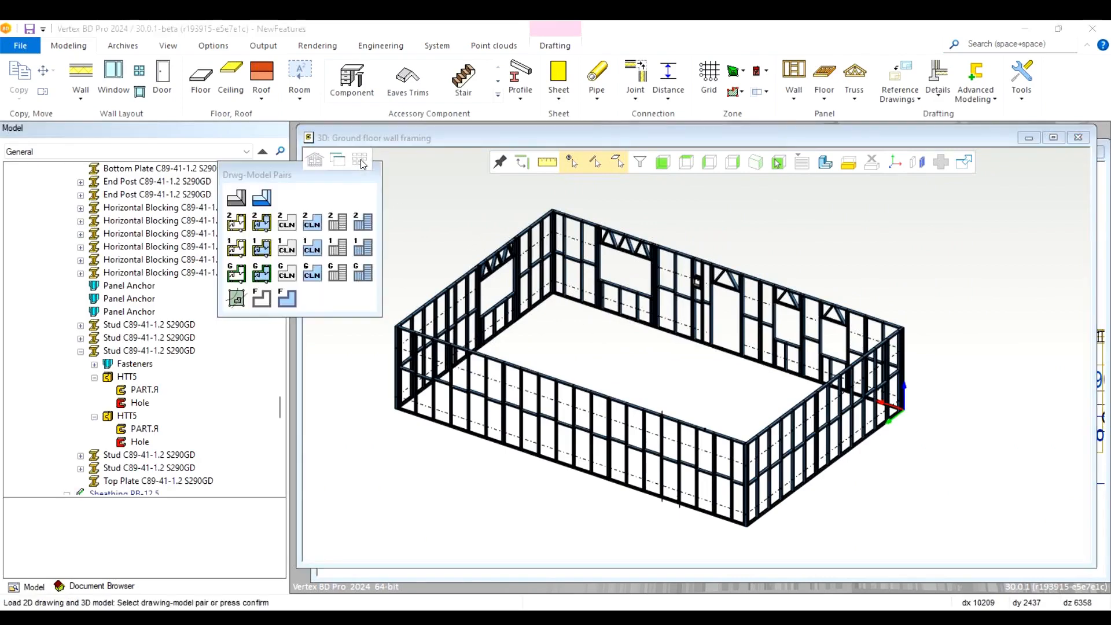
left_click(235, 198)
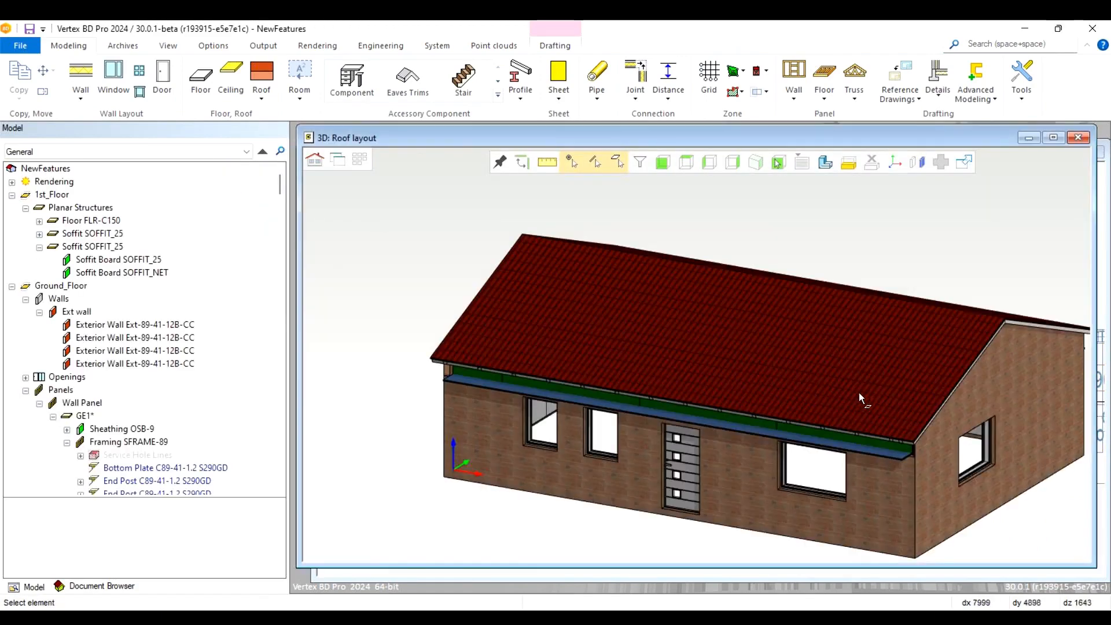
Hide the front ROOF_C90_TILES roof plane and the FLR-C150 floor, and inspect the truss ends along the eaves
scroll(859, 392, "up", 2)
left_click(695, 326)
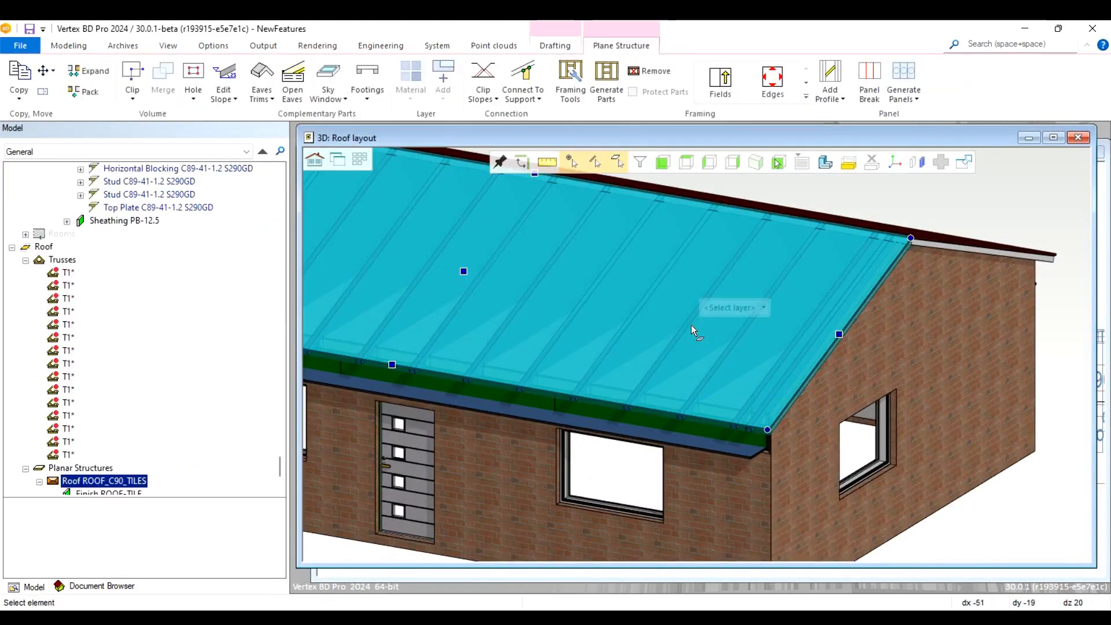
key("h")
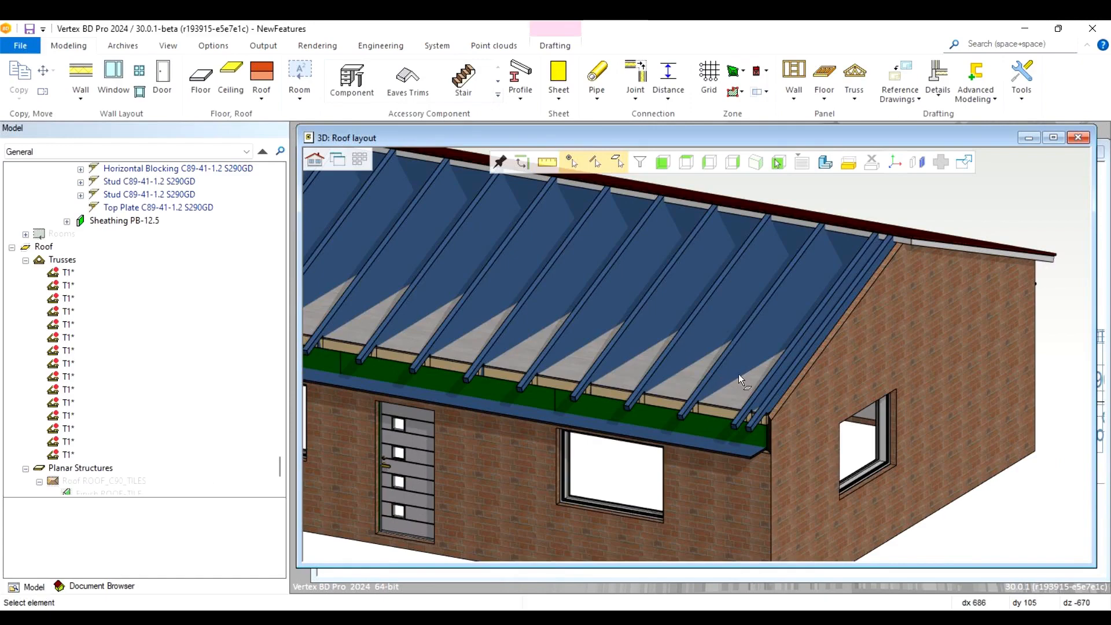
left_click(676, 383)
key("h")
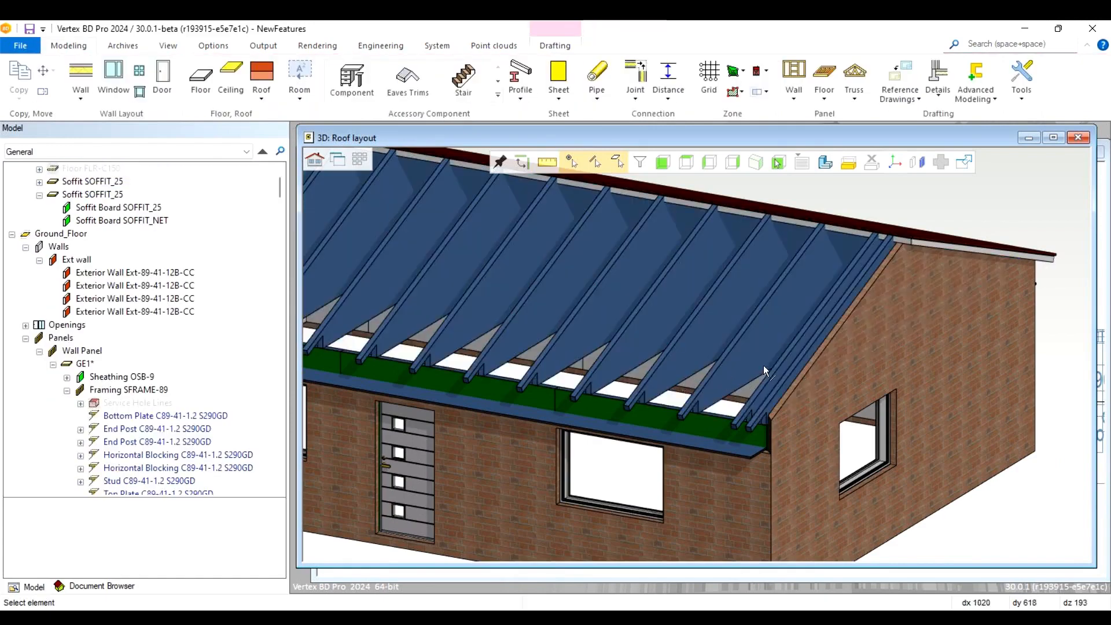
scroll(694, 353, "up", 2)
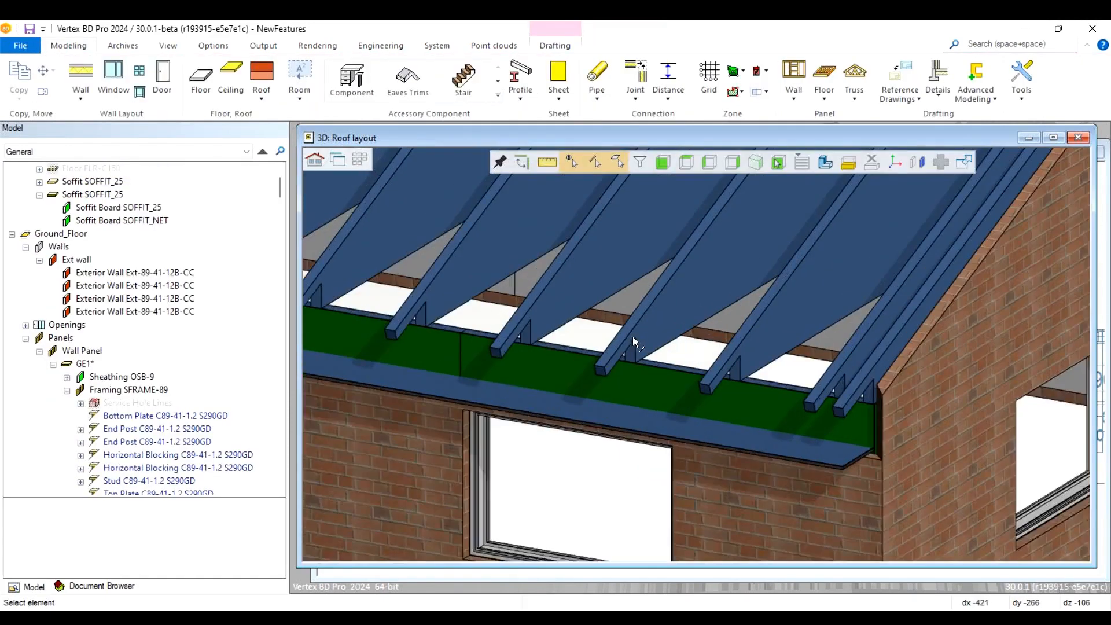
scroll(694, 355, "up", 2)
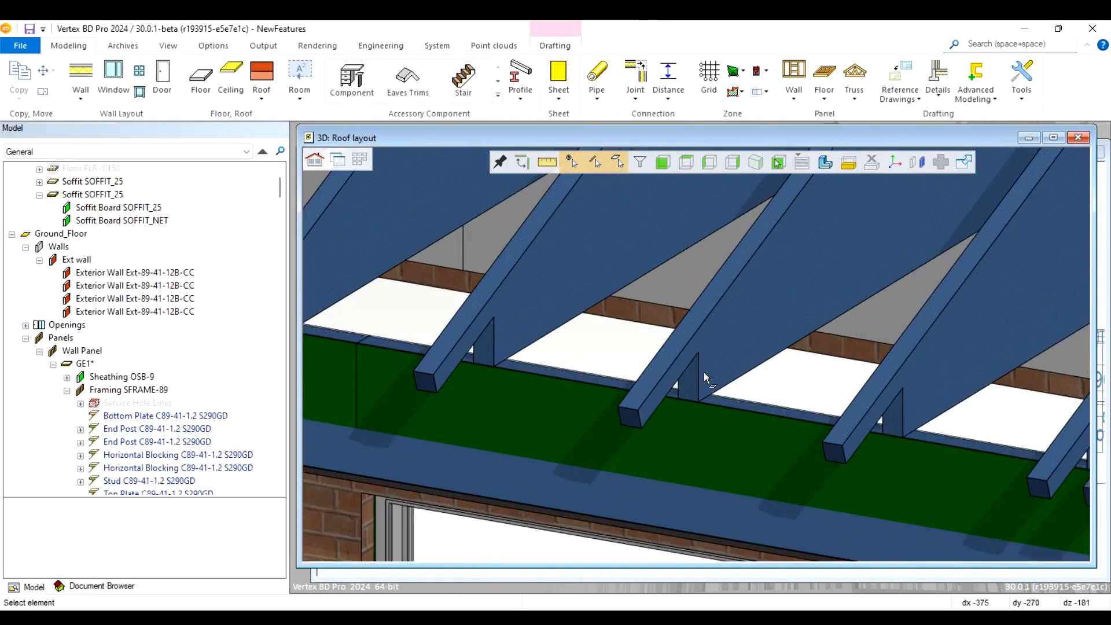
scroll(704, 372, "down", 5)
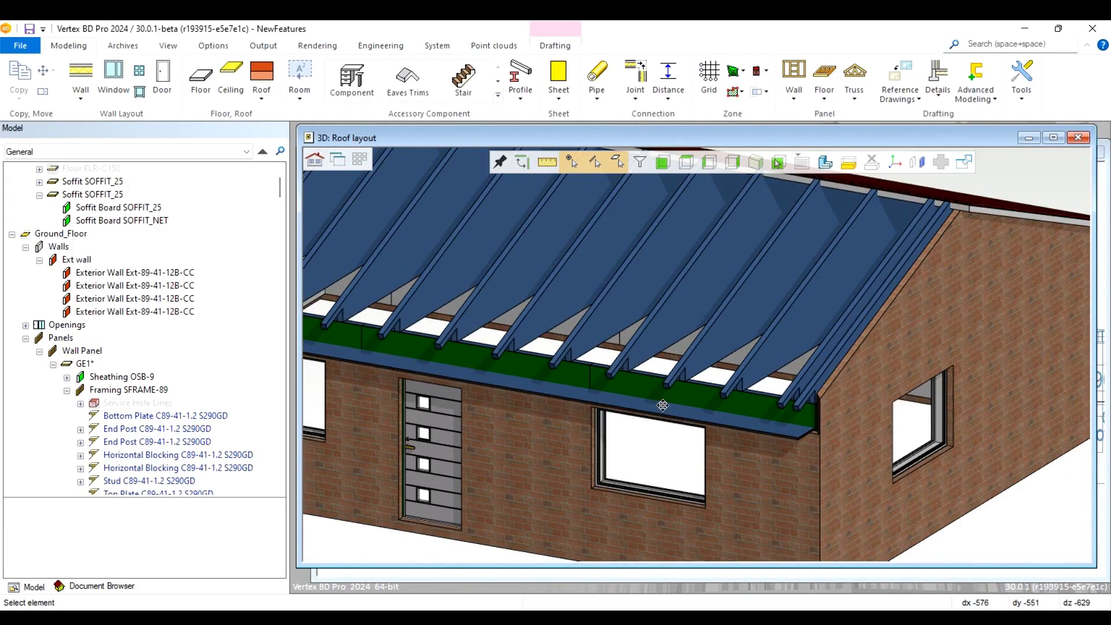
Examine the soffits and the truss ends protruding past them along the eaves, from below and from outside
middle_click_drag(664, 409, 673, 359)
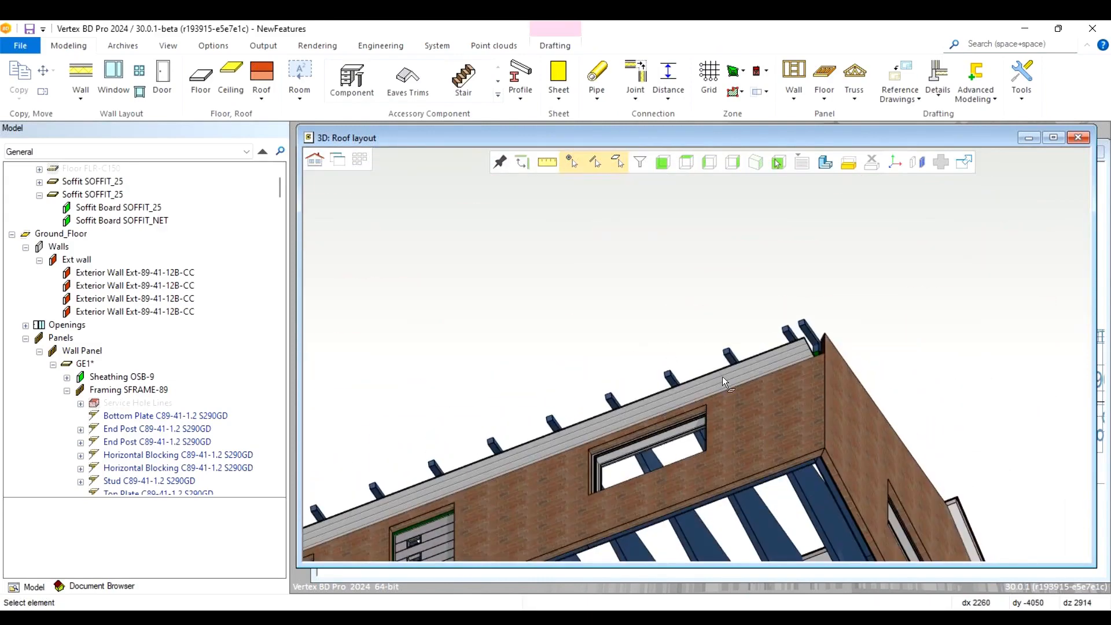
scroll(723, 373, "up", 2)
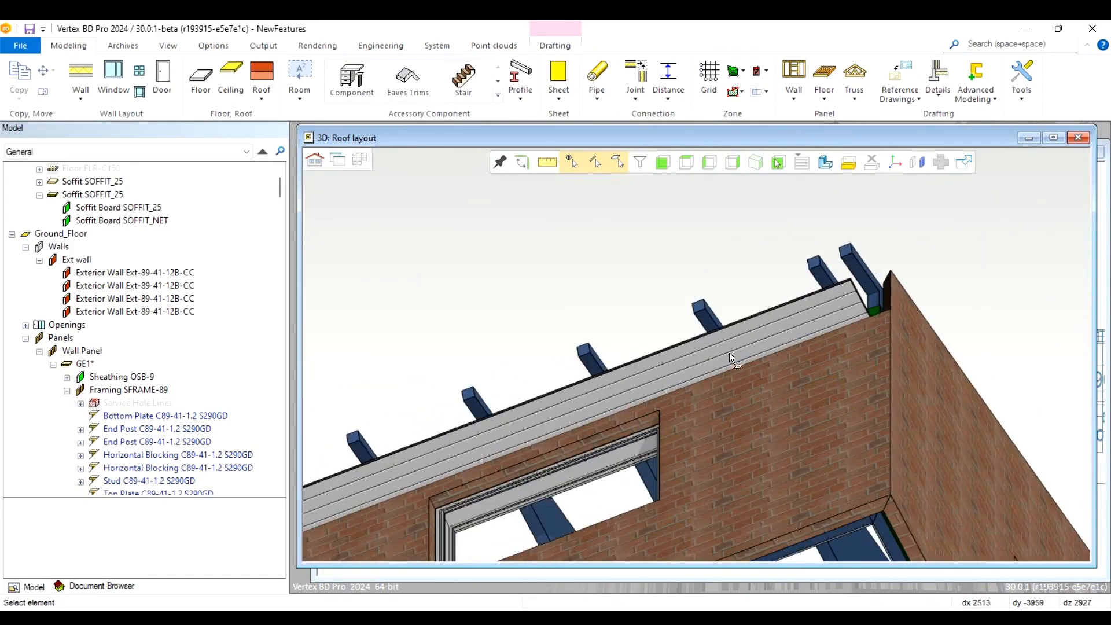
middle_click_drag(729, 353, 689, 399)
scroll(695, 352, "down", 5)
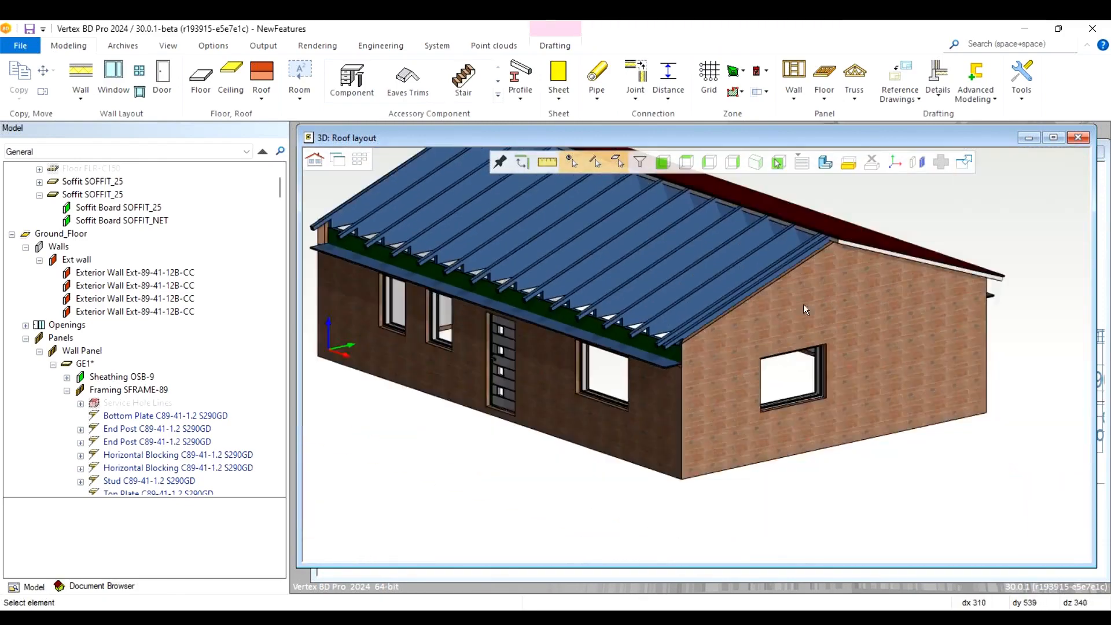
scroll(977, 286, "up", 5)
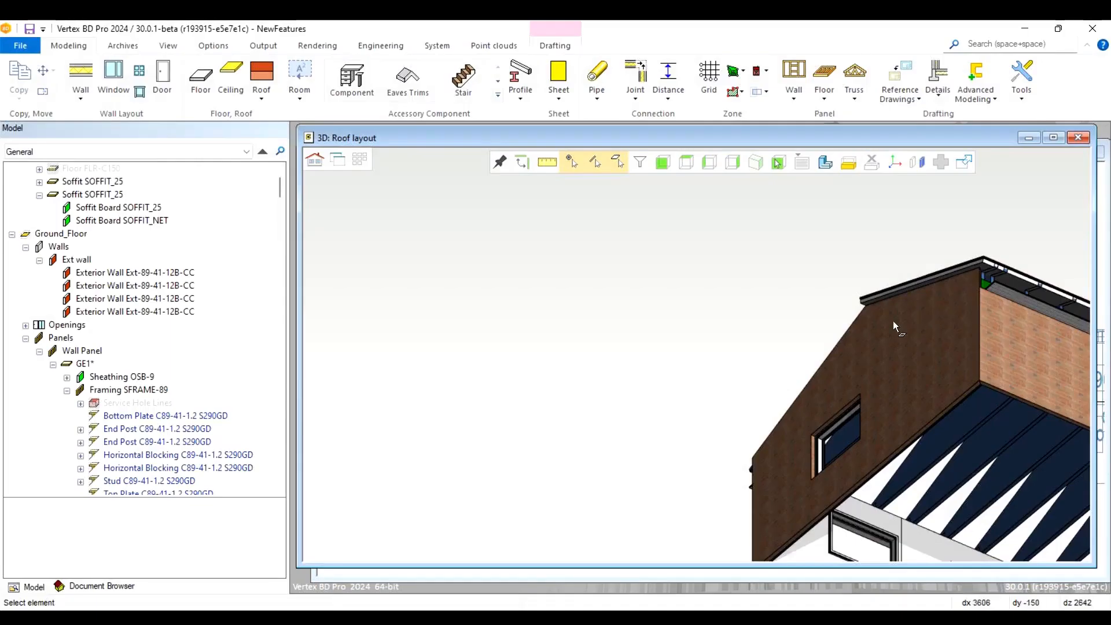
scroll(893, 321, "down", 5)
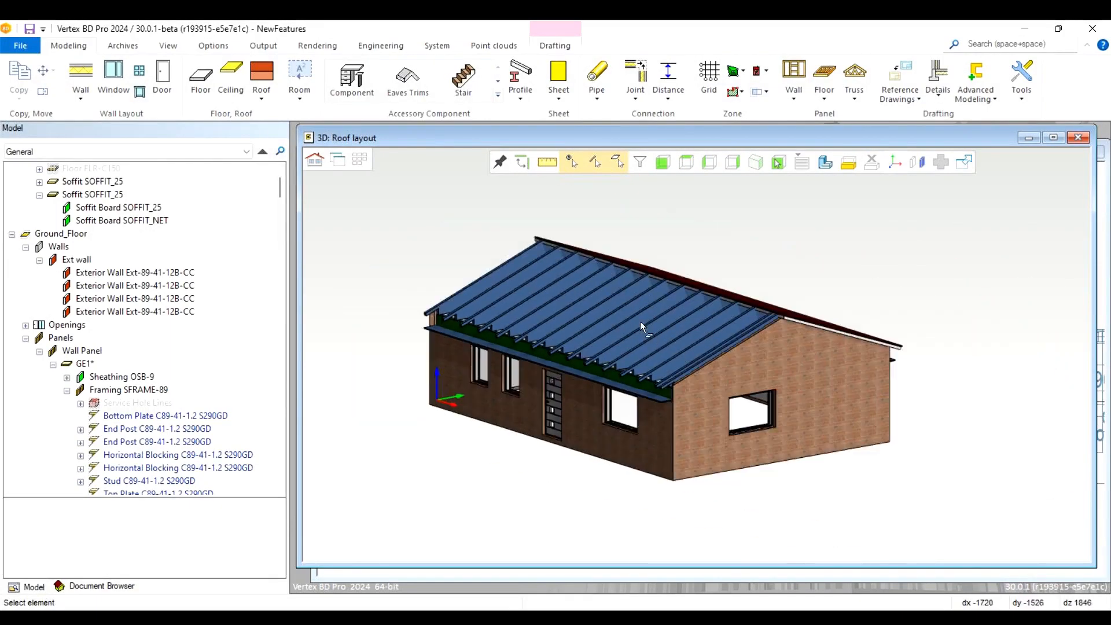
scroll(694, 353, "up", 5)
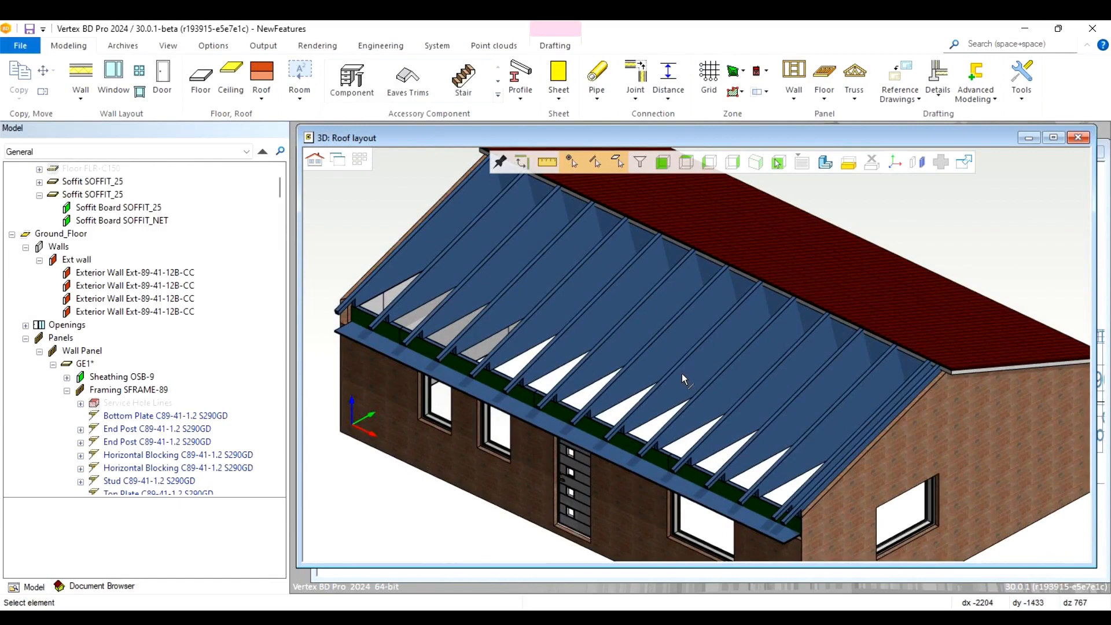
Add both SOFFIT_25 eaves soffits to the FLR-C150 floor as bottom slopes of the T1 truss area and apply the change
left_click(573, 385)
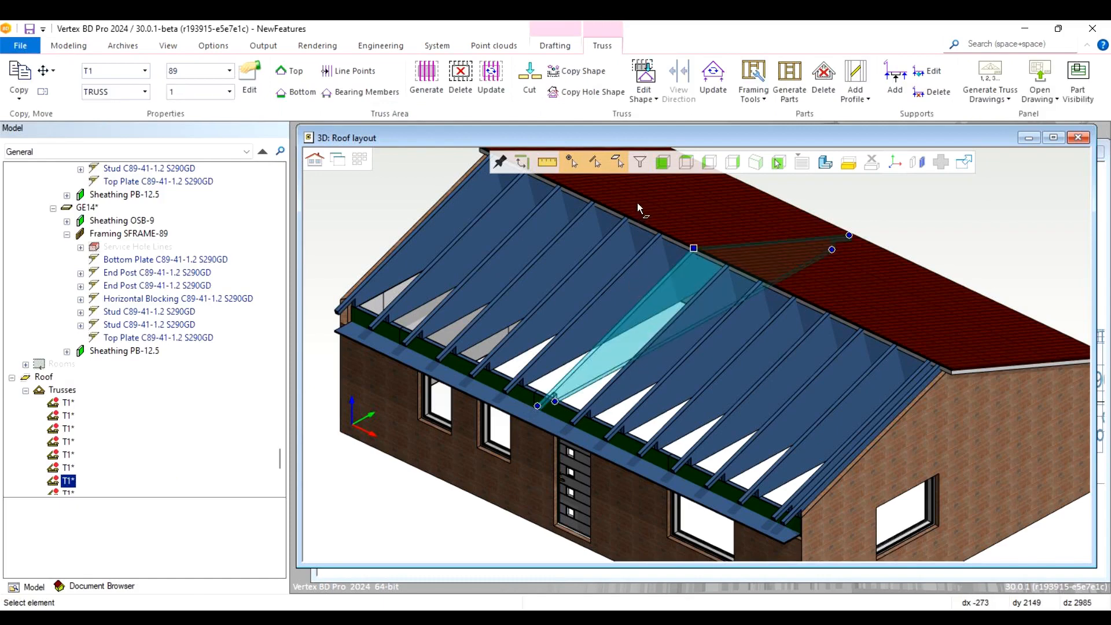
left_click(296, 92)
left_click(553, 423)
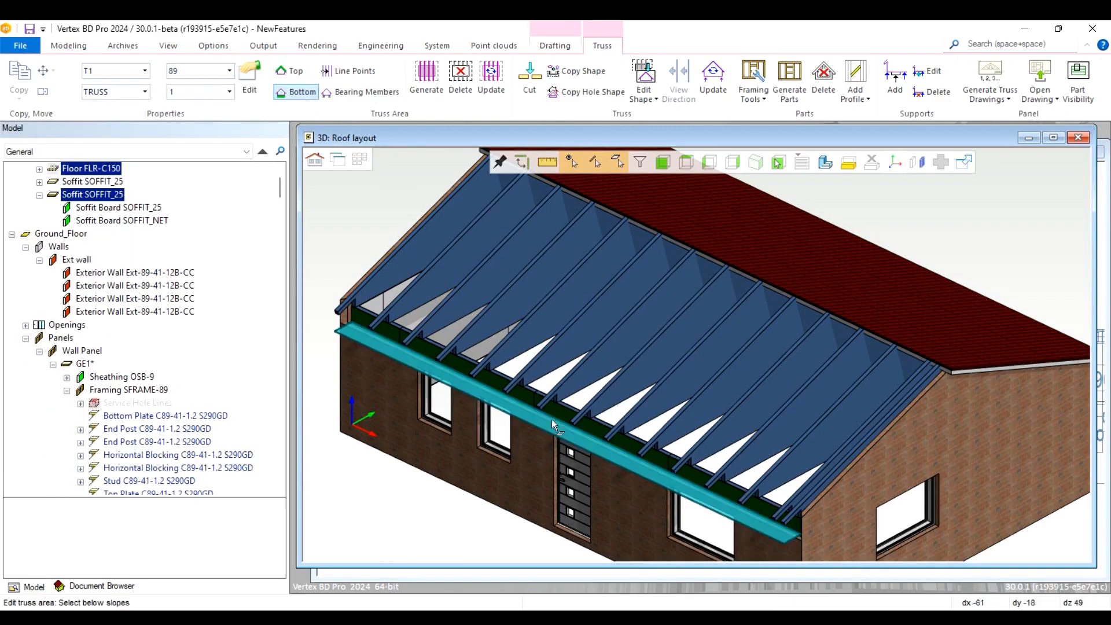
scroll(601, 372, "down", 2)
middle_click_drag(698, 354, 763, 301)
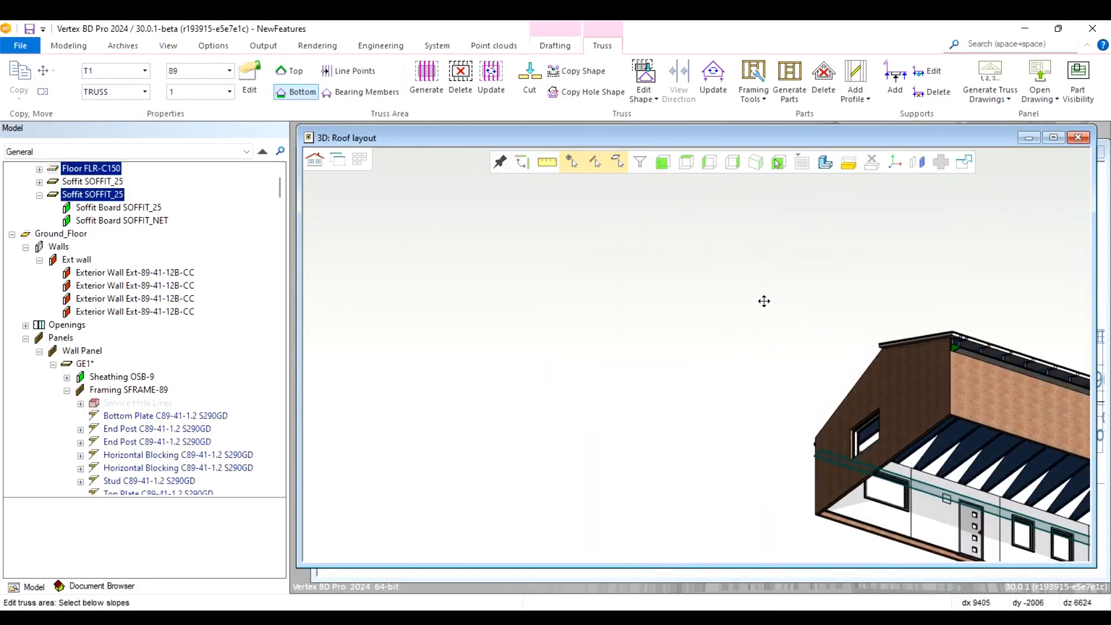
left_click(1008, 367)
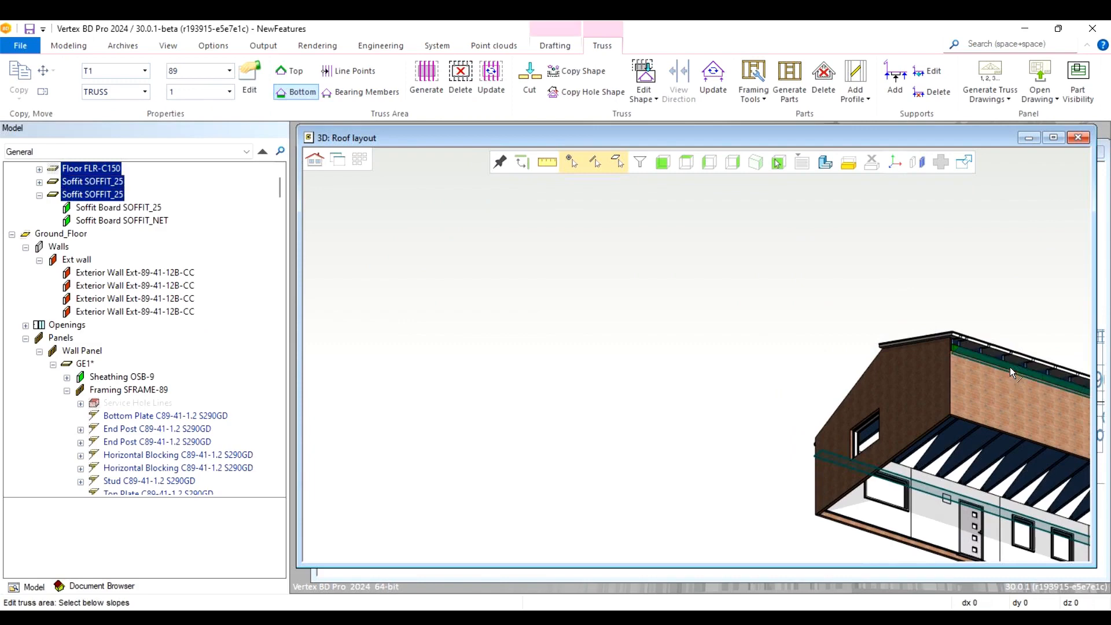
right_click(795, 331)
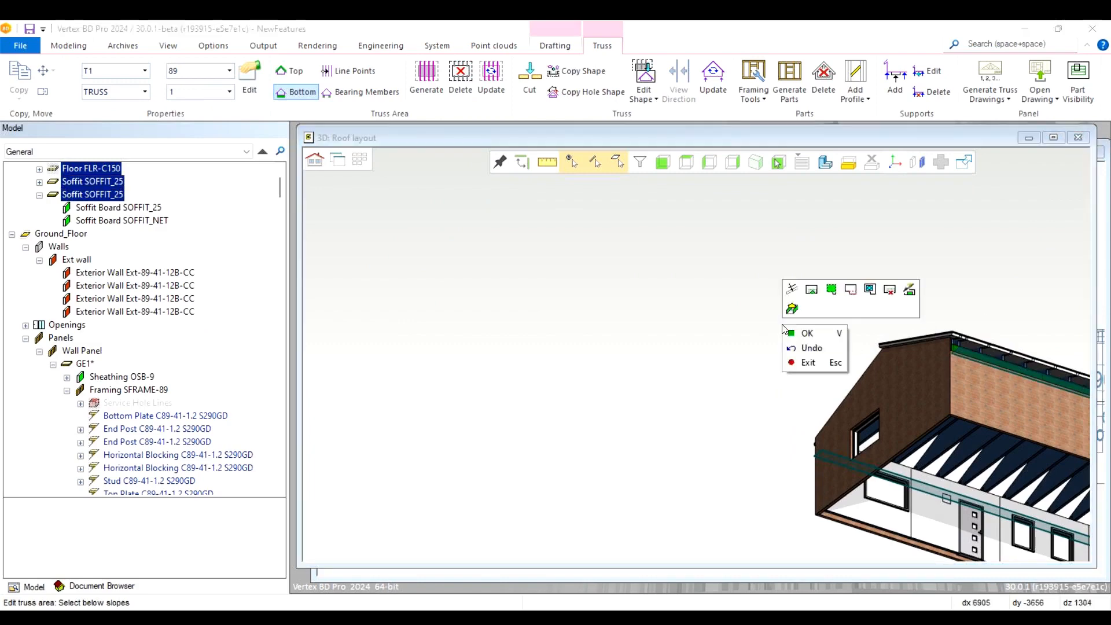
left_click(827, 341)
mouse_move(868, 373)
middle_mouse_down()
mouse_move(926, 391)
mouse_move(852, 362)
middle_mouse_up()
key("Escape")
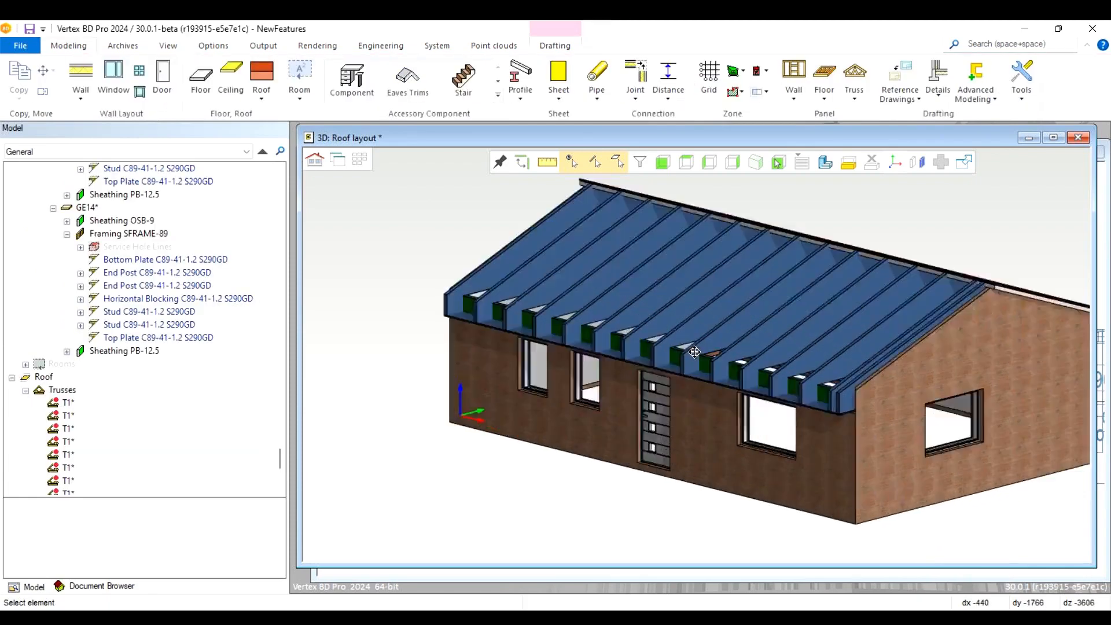
Generate the parts of one T1 truss near the front door and check its eaves end in the Roof framing model
scroll(694, 352, "up", 5)
left_click(683, 369)
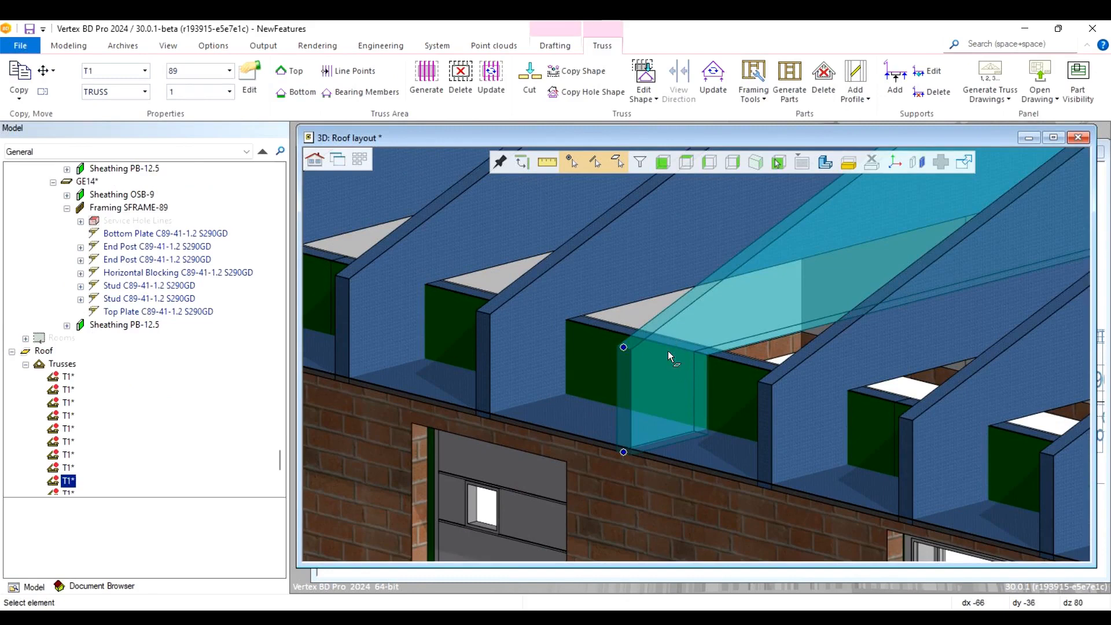
right_click(693, 321)
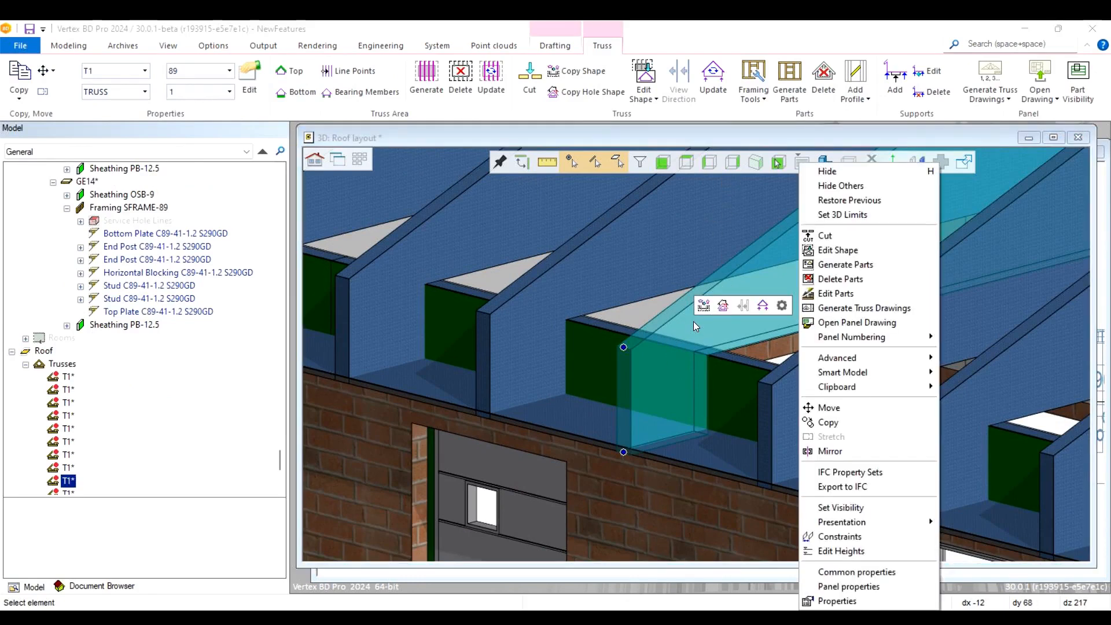
left_click(845, 265)
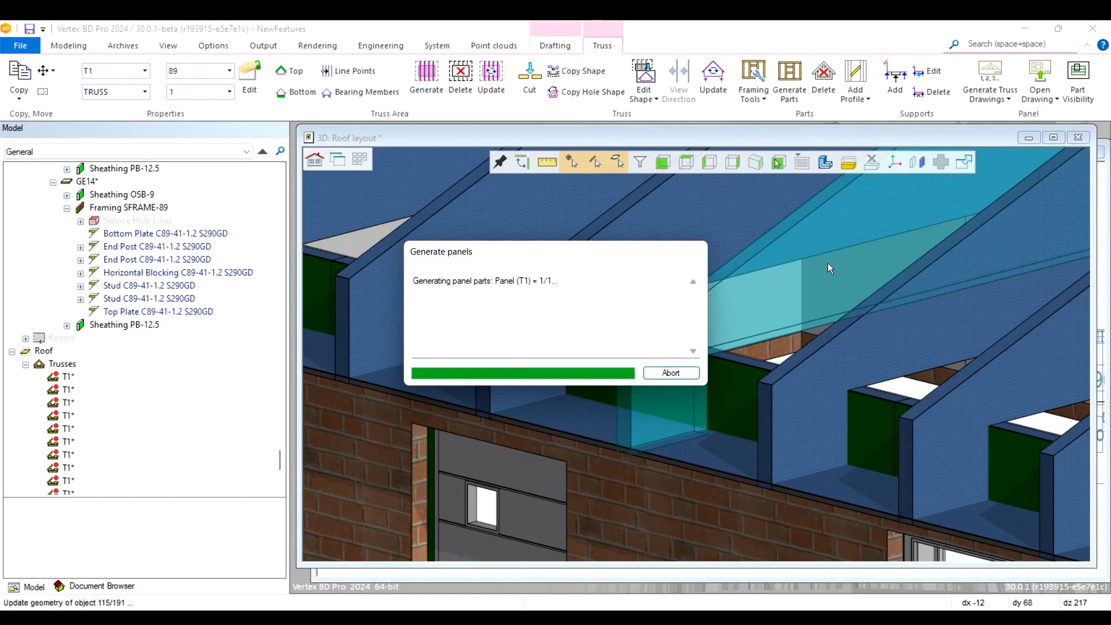
key("Escape")
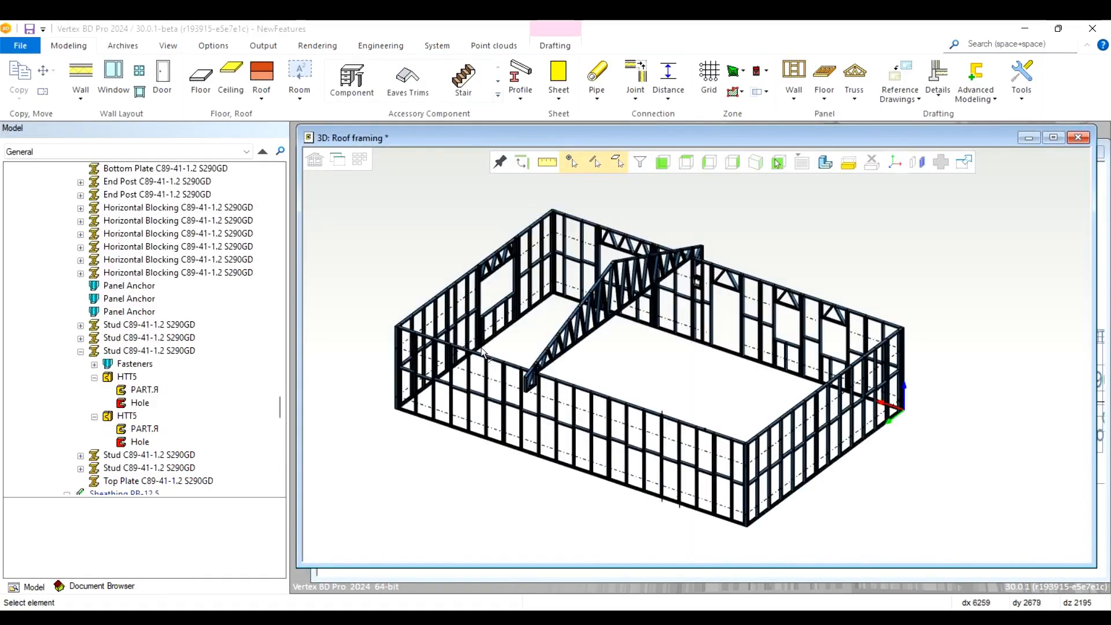
scroll(693, 352, "up", 5)
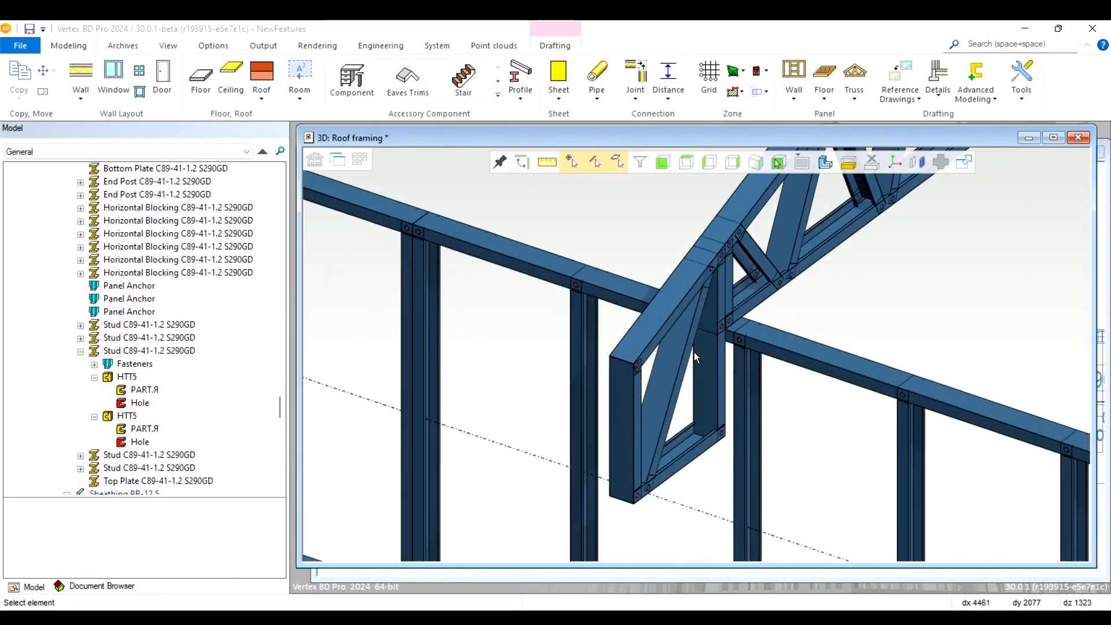
middle_click_drag(693, 352, 657, 352)
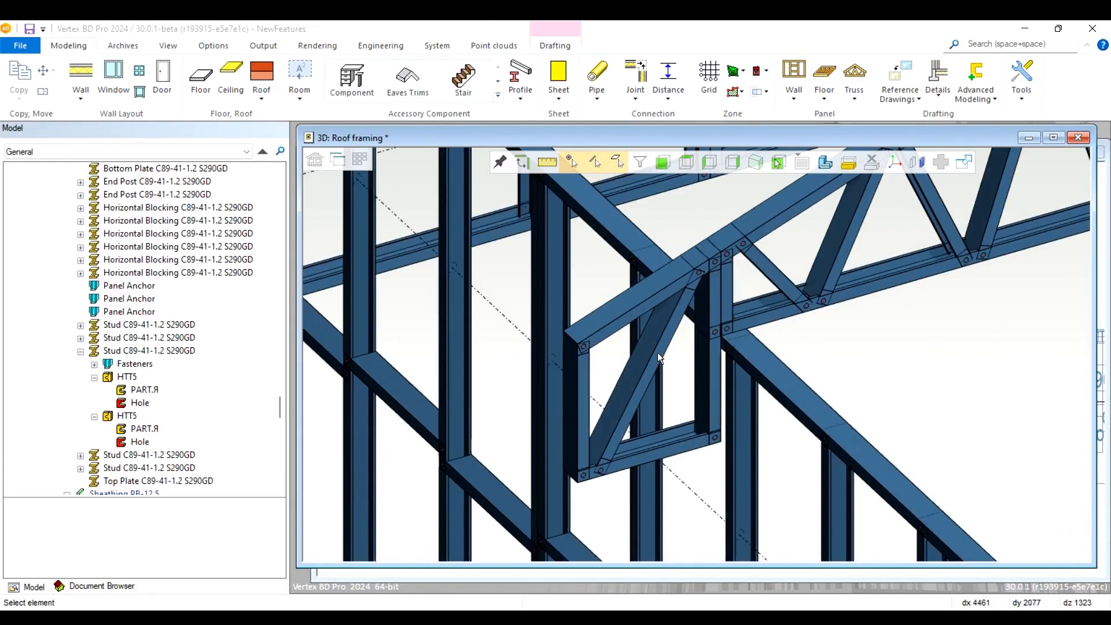
scroll(657, 344, "down", 10)
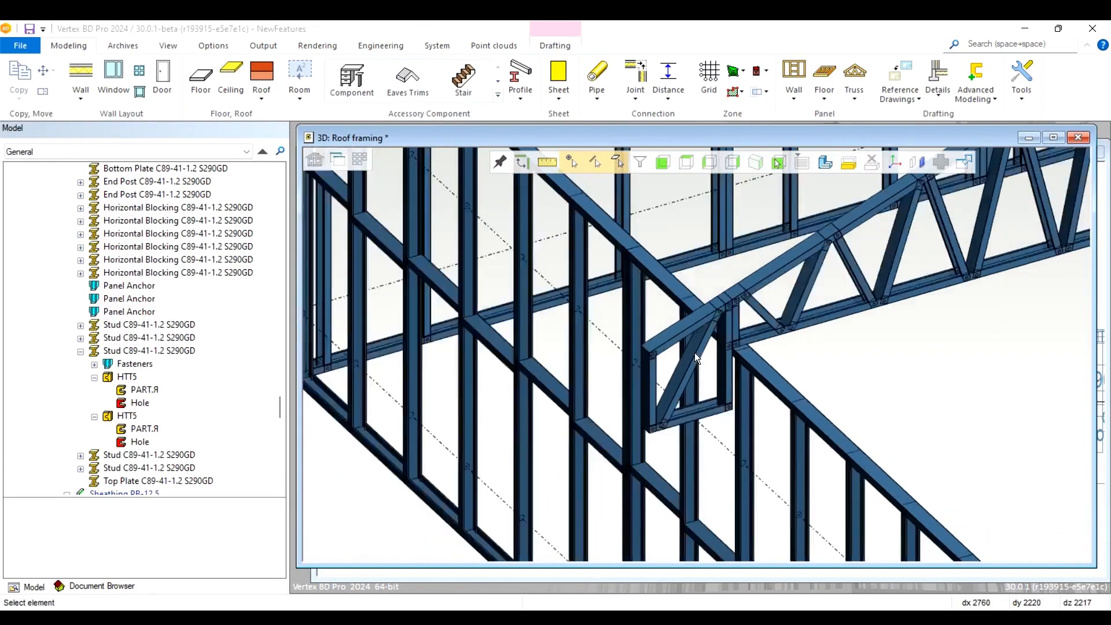
scroll(678, 356, "up", 10)
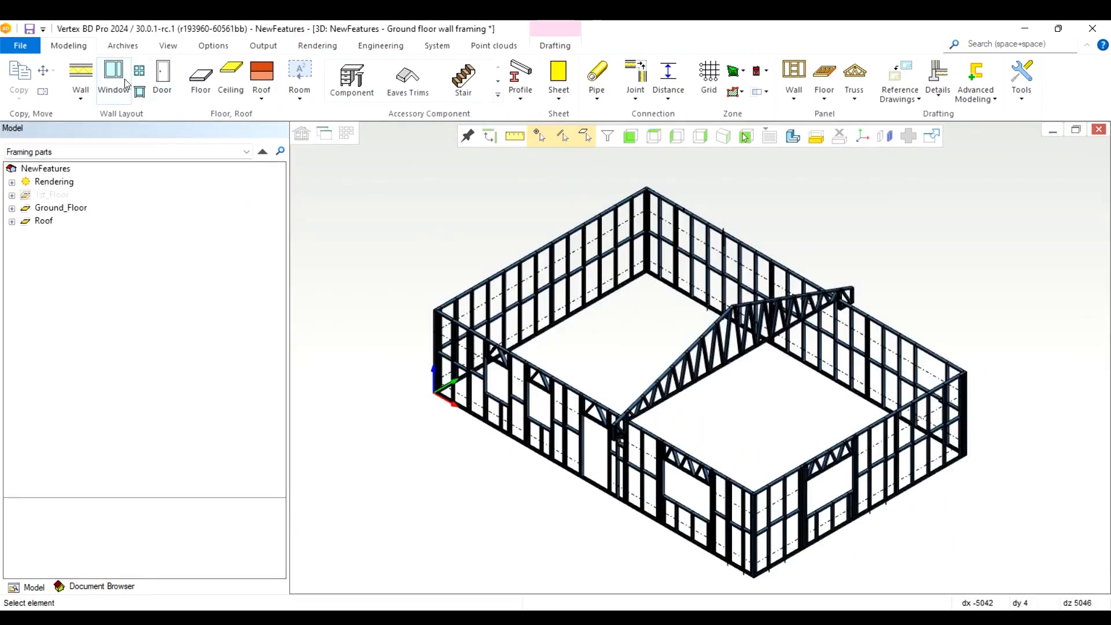
Save the current building's changes, open the HotRoll project and load its Ground floor wall layout drawing-model pair
left_click(29, 49)
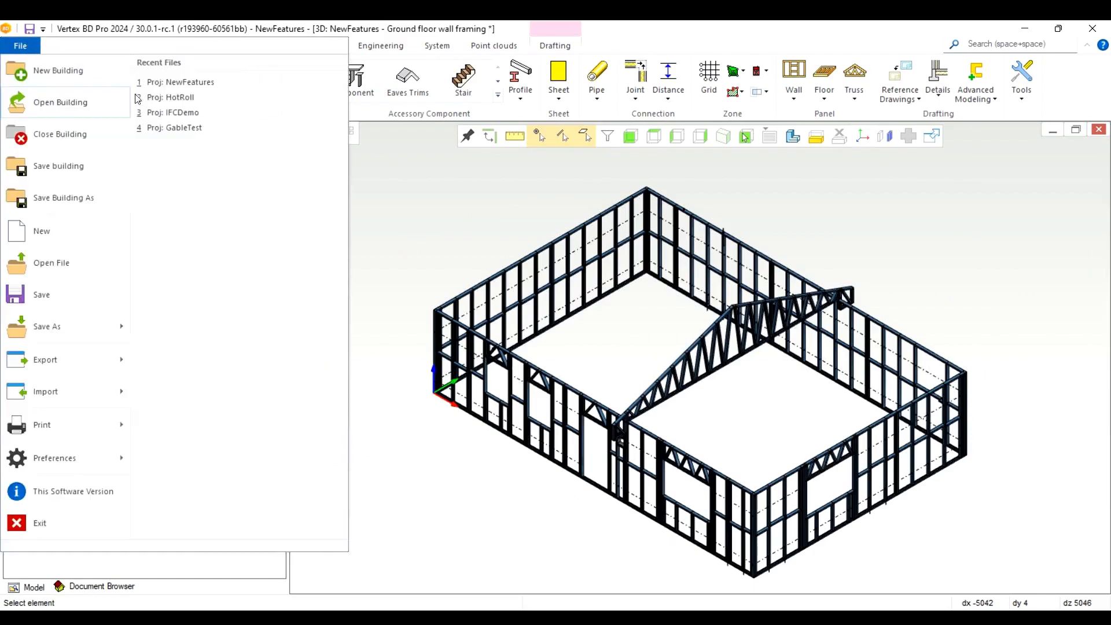
left_click(174, 96)
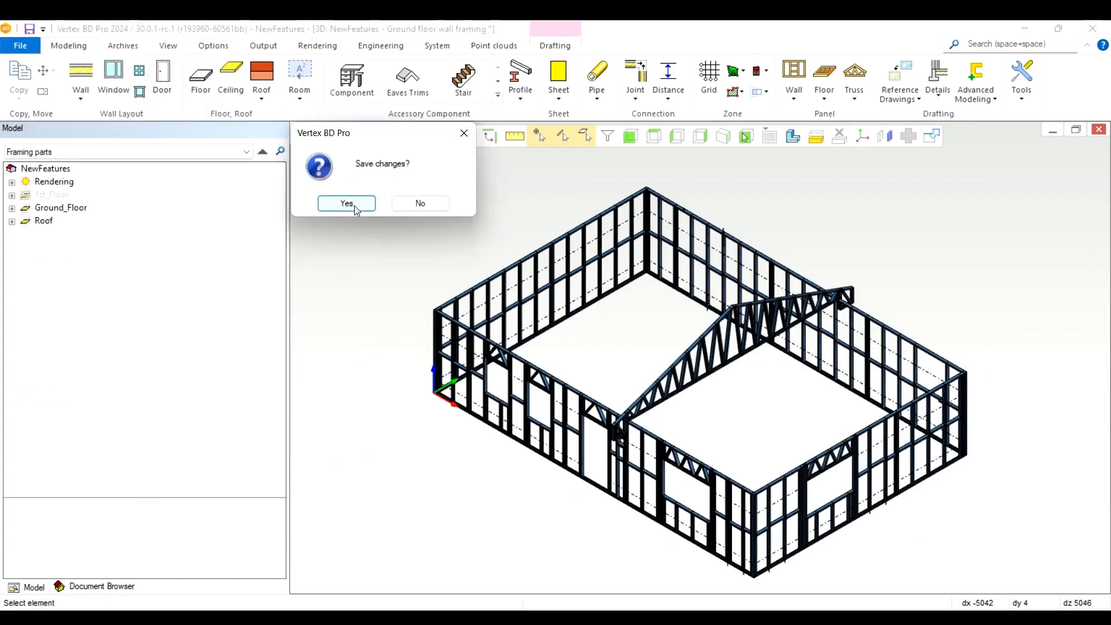
left_click(354, 206)
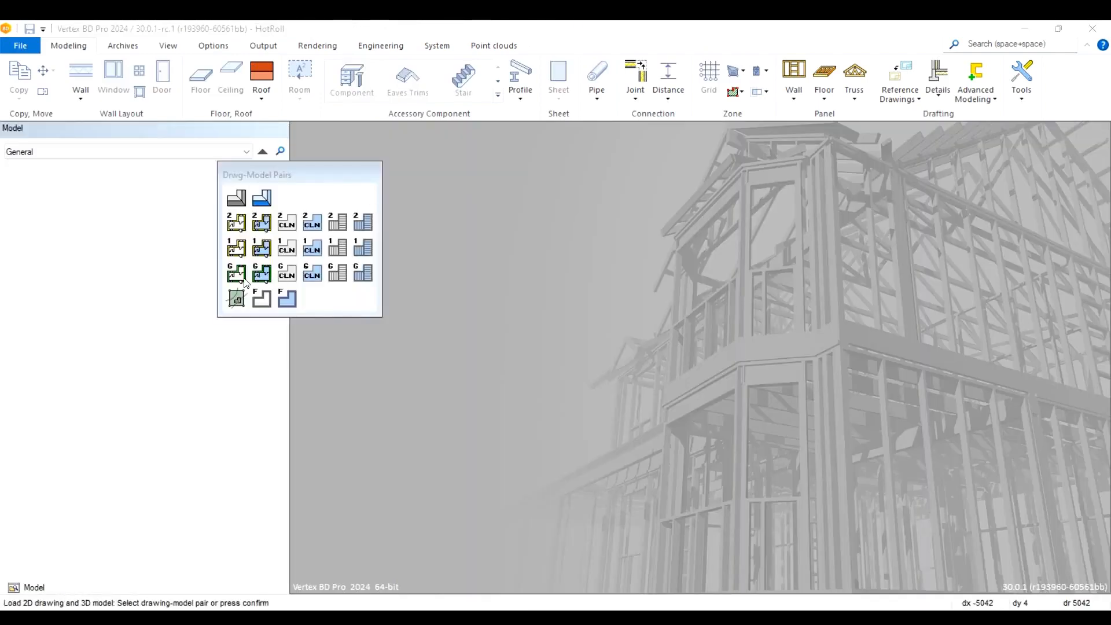
left_click(244, 280)
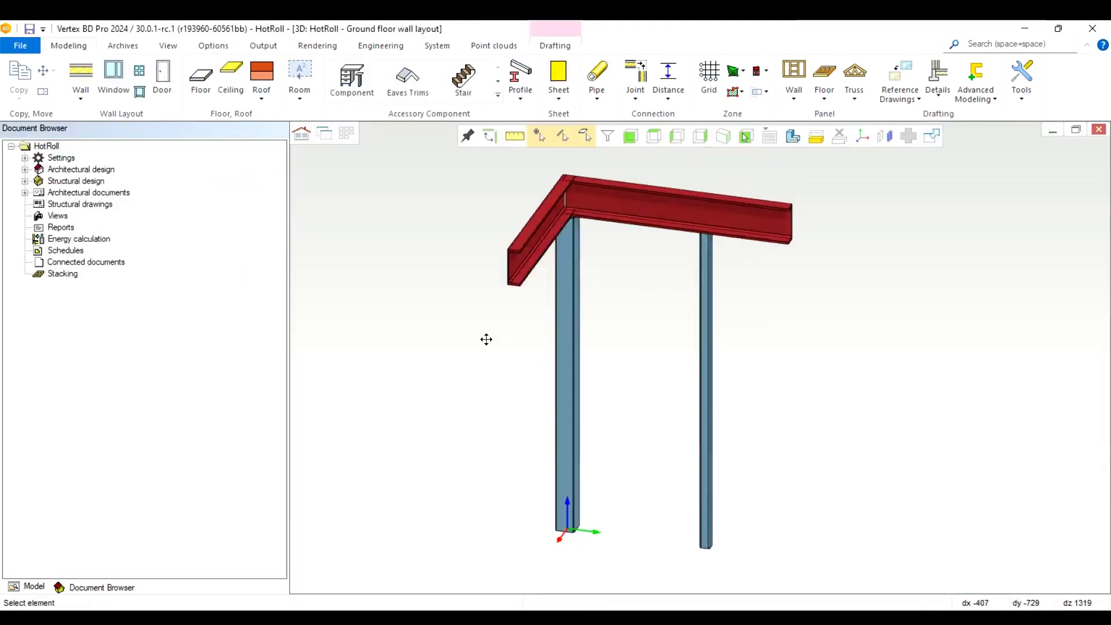
Add a (0105) Base plate L (2 holes) with a bolts offset of 50 at the foot of the corner column
left_click(635, 81)
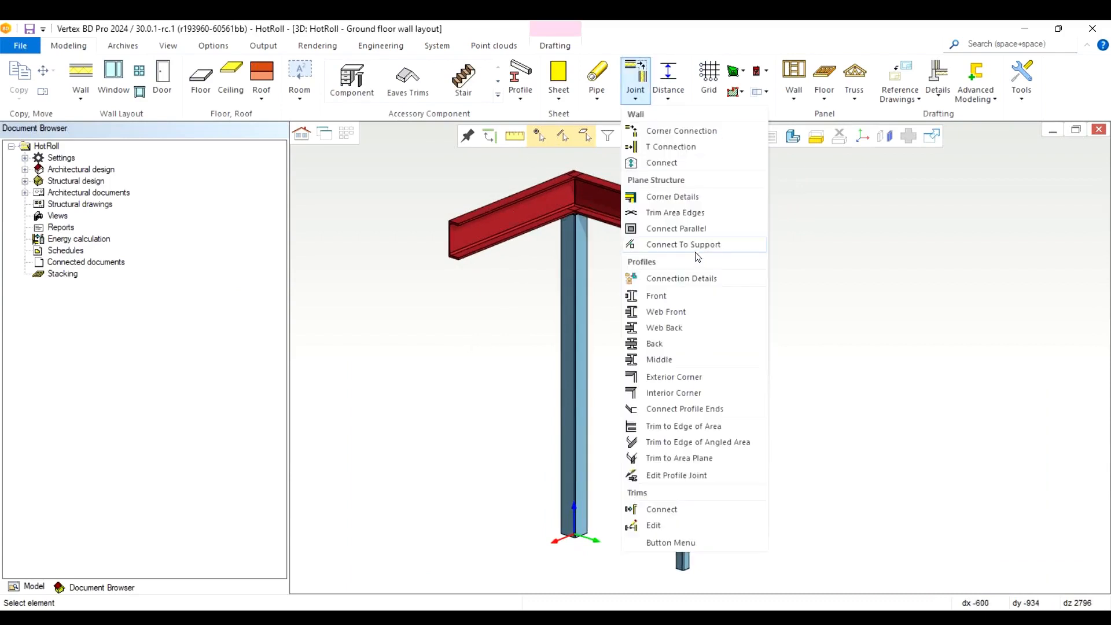
left_click(693, 278)
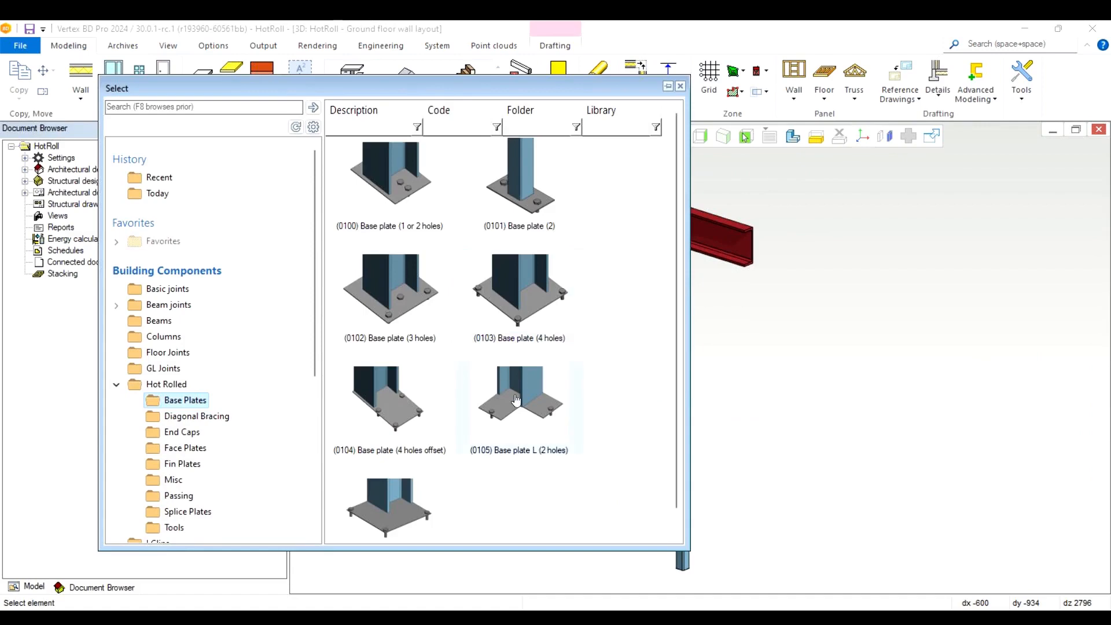
double_click(516, 399)
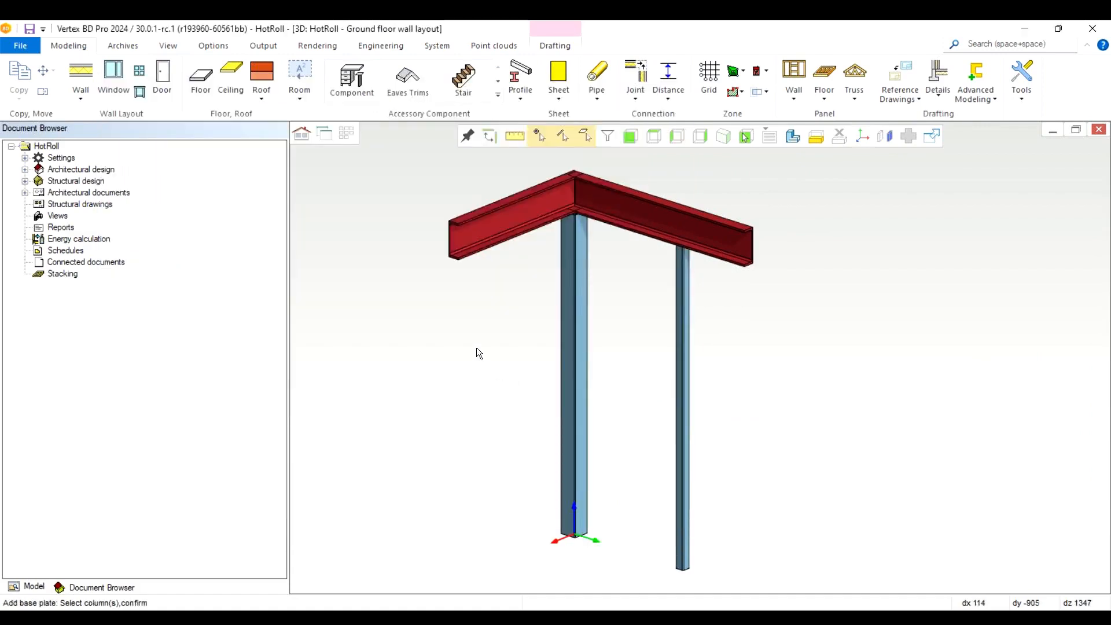
left_click(567, 507)
right_click(563, 495)
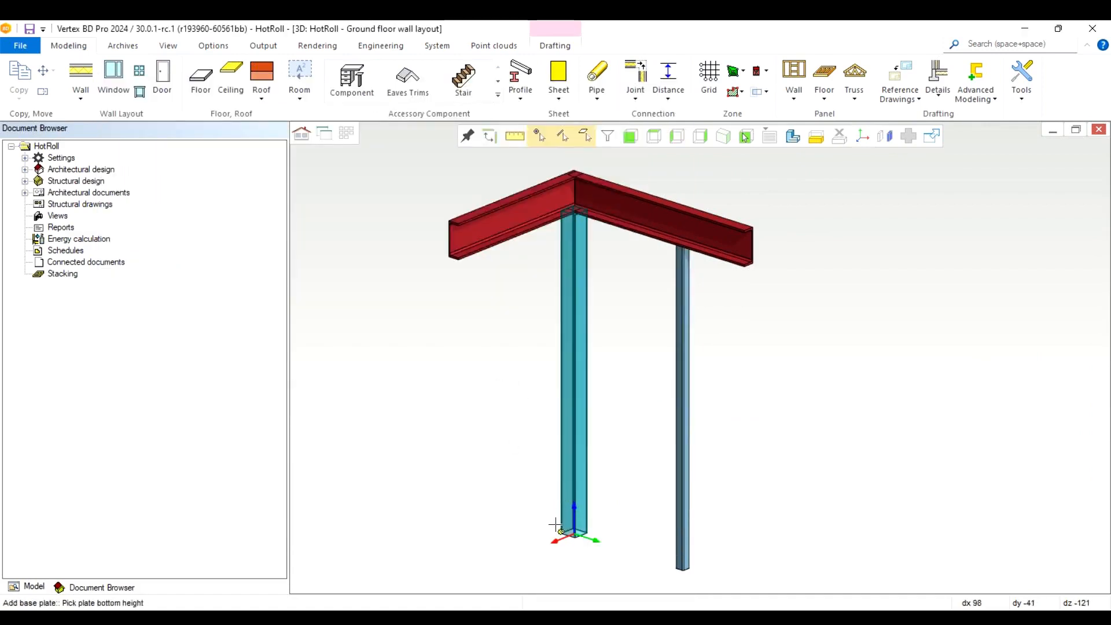
left_click(555, 524)
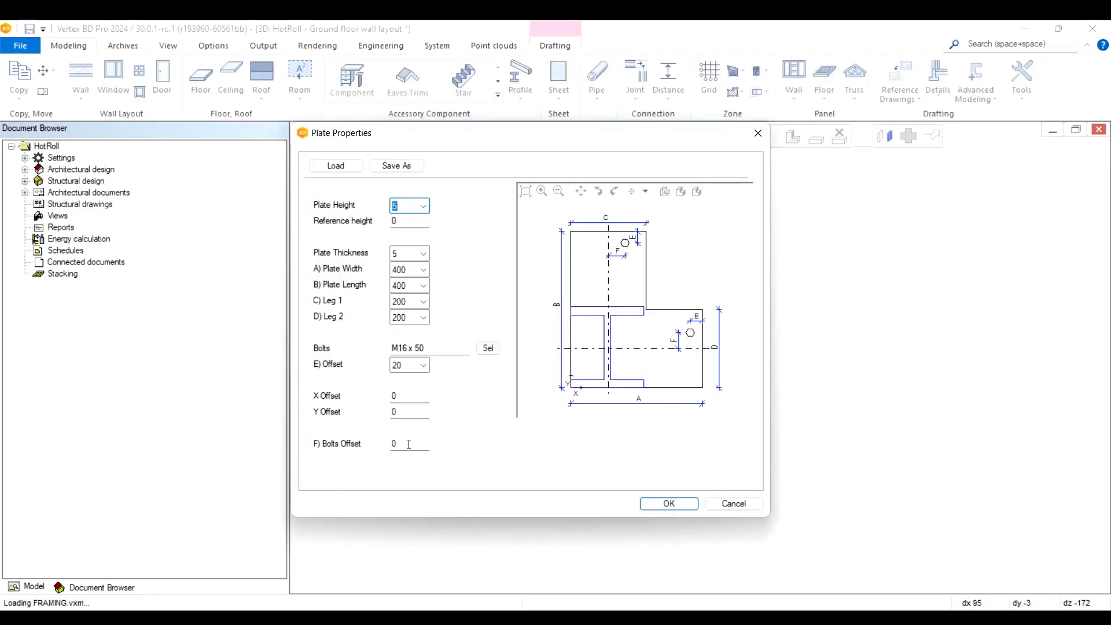
left_click(408, 444)
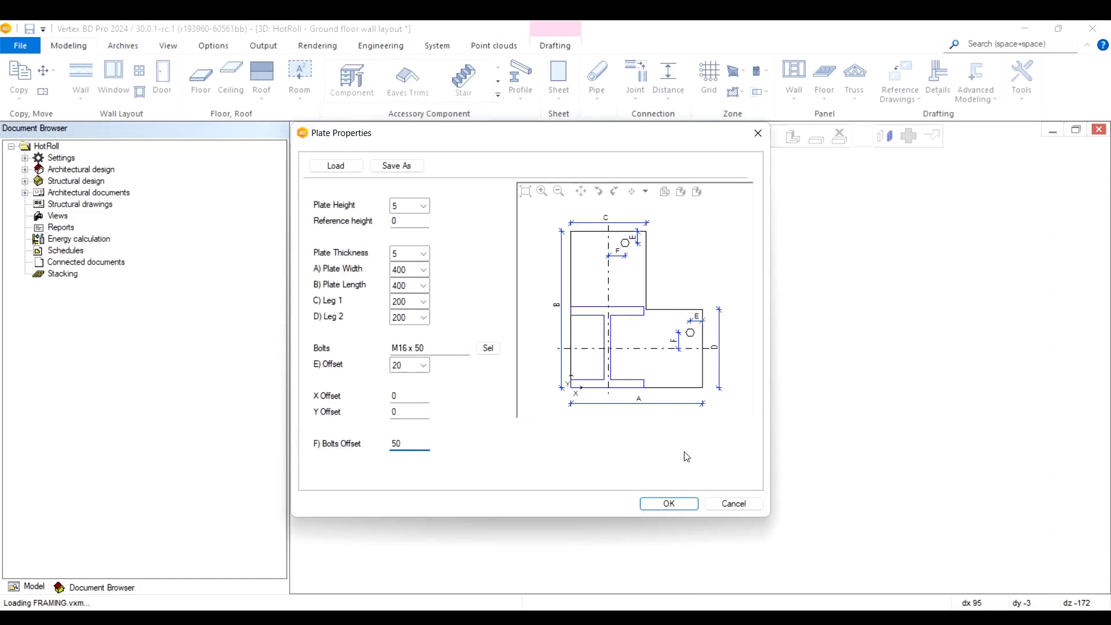
left_click(670, 503)
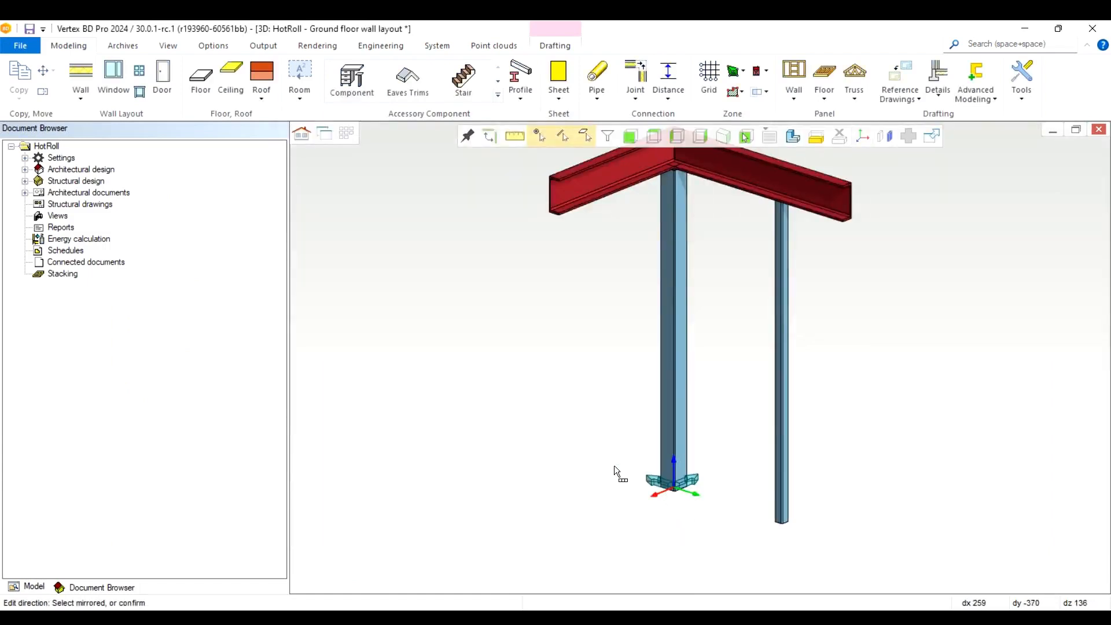
right_click(577, 430)
left_click(623, 439)
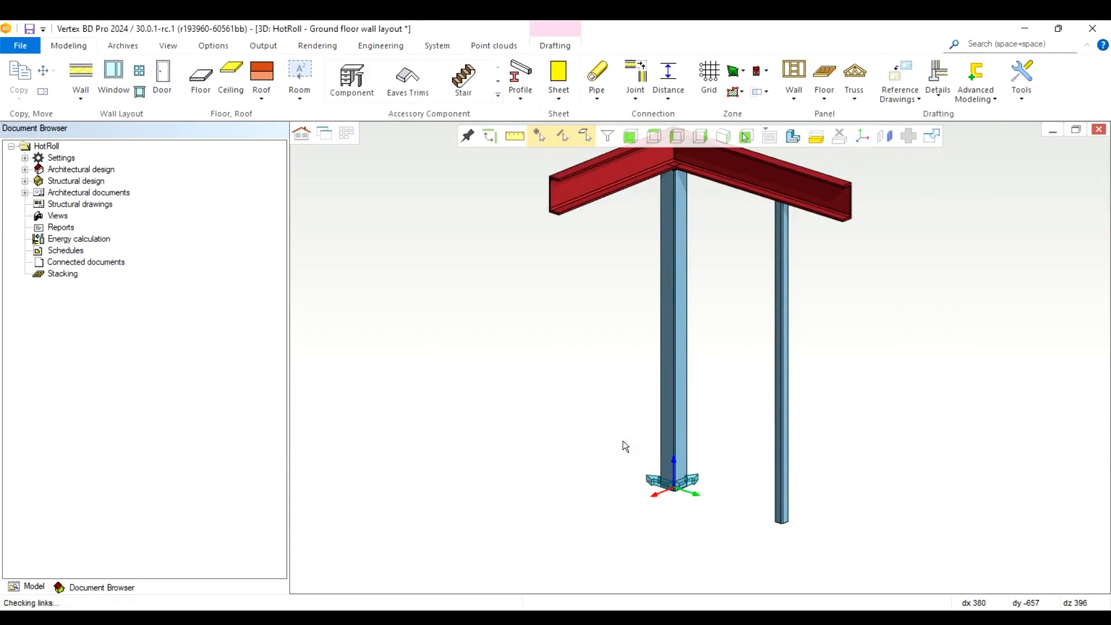
Connect the two red beam ends above the corner column with the (0602) PFC Beam to PFC Beam (Corner) face plate using the default parameters
scroll(659, 298, "down", 2)
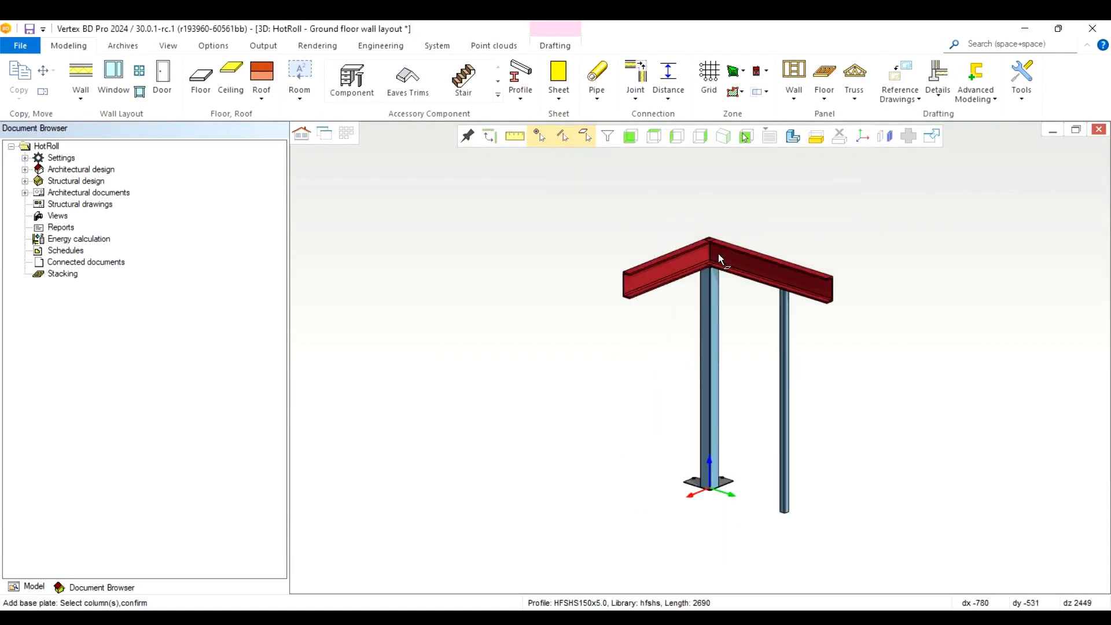
scroll(717, 253, "up", 5)
scroll(698, 354, "up", 2)
key("Escape")
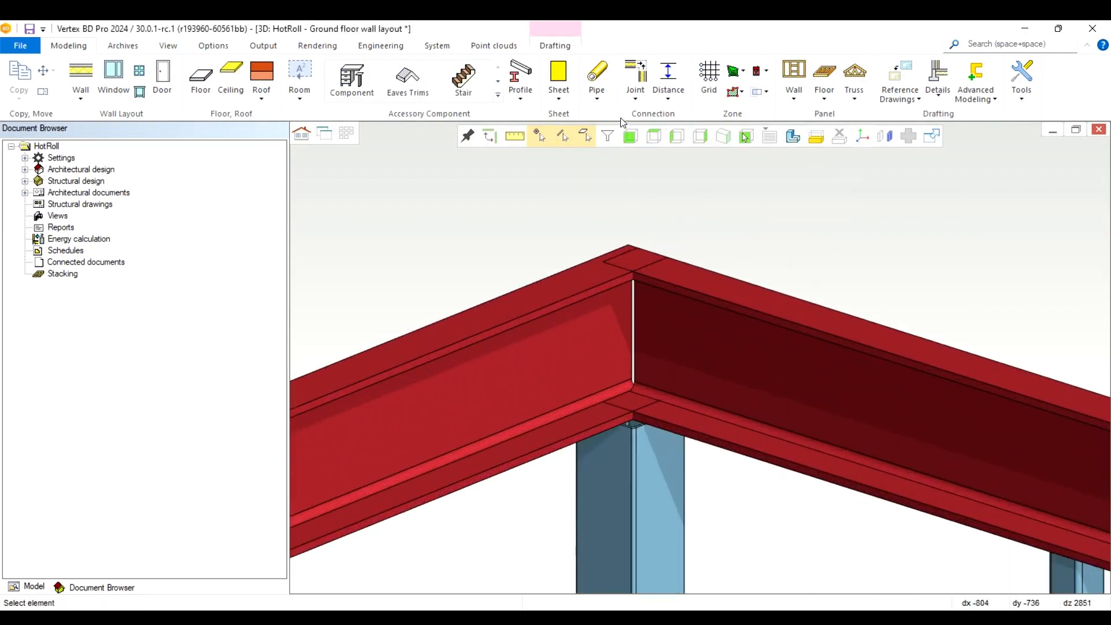
left_click(634, 92)
left_click(676, 279)
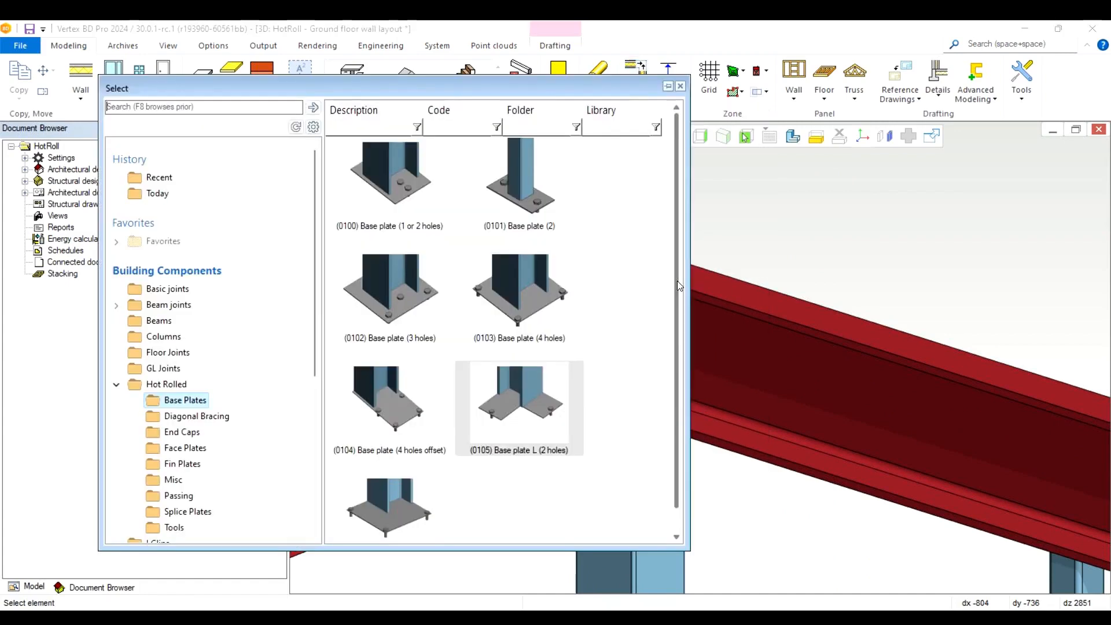
left_click(185, 447)
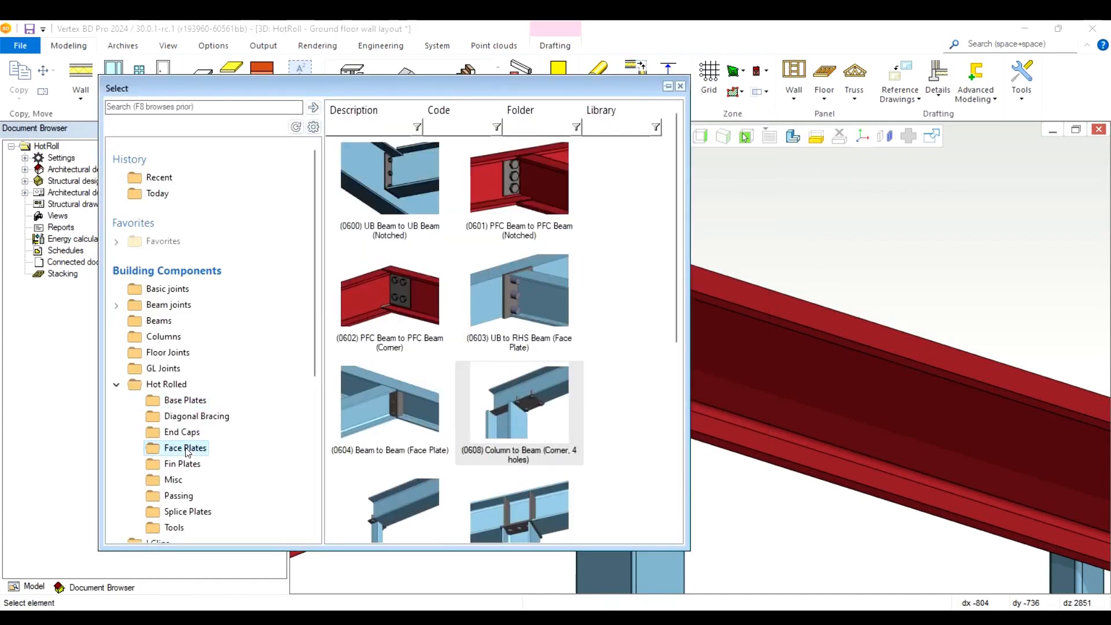
double_click(395, 291)
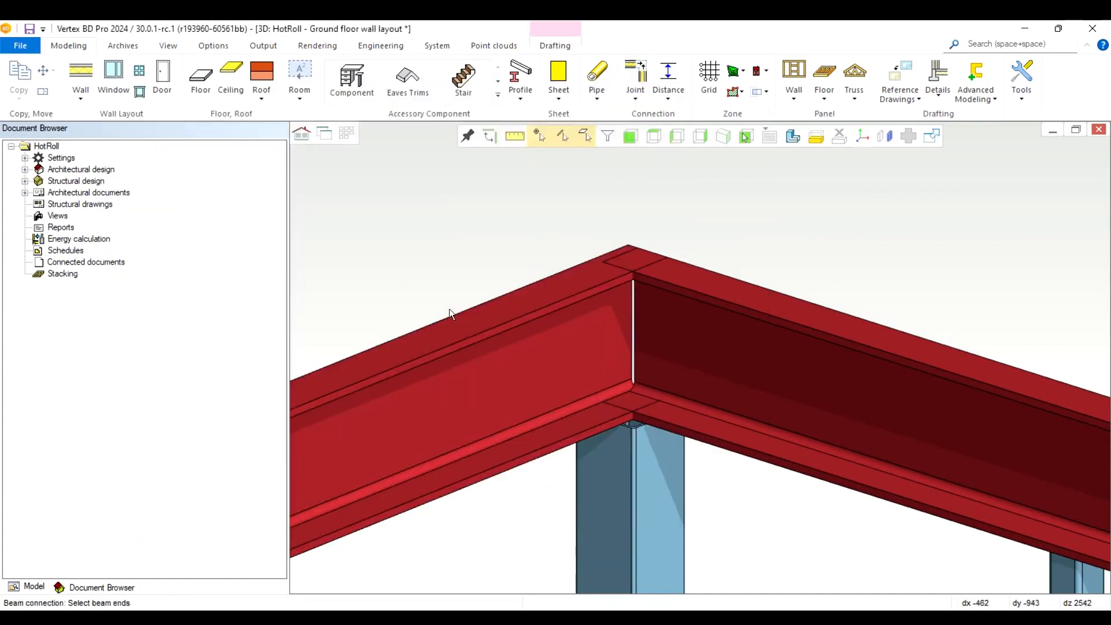
right_click(560, 329)
left_click(585, 335)
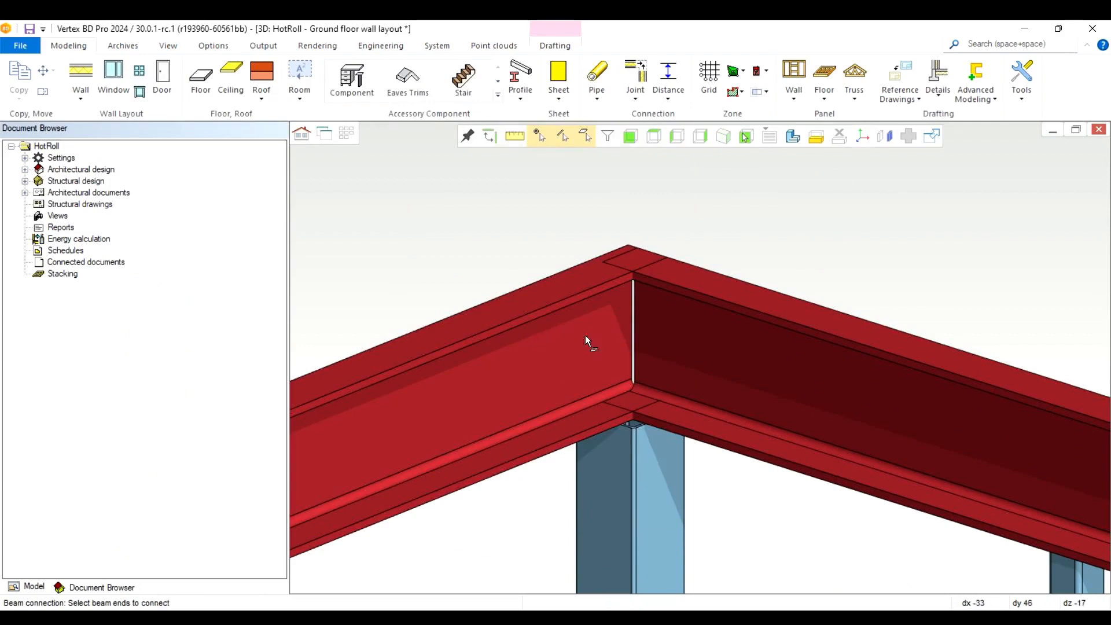
left_click(678, 356)
right_click(678, 356)
left_click(697, 360)
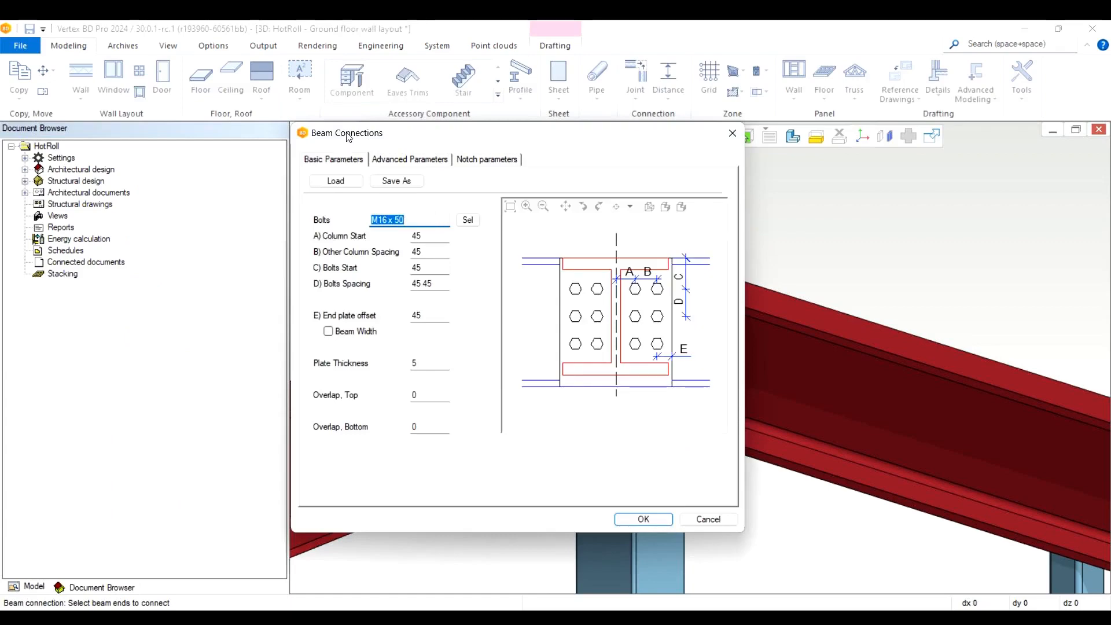
left_click(425, 164)
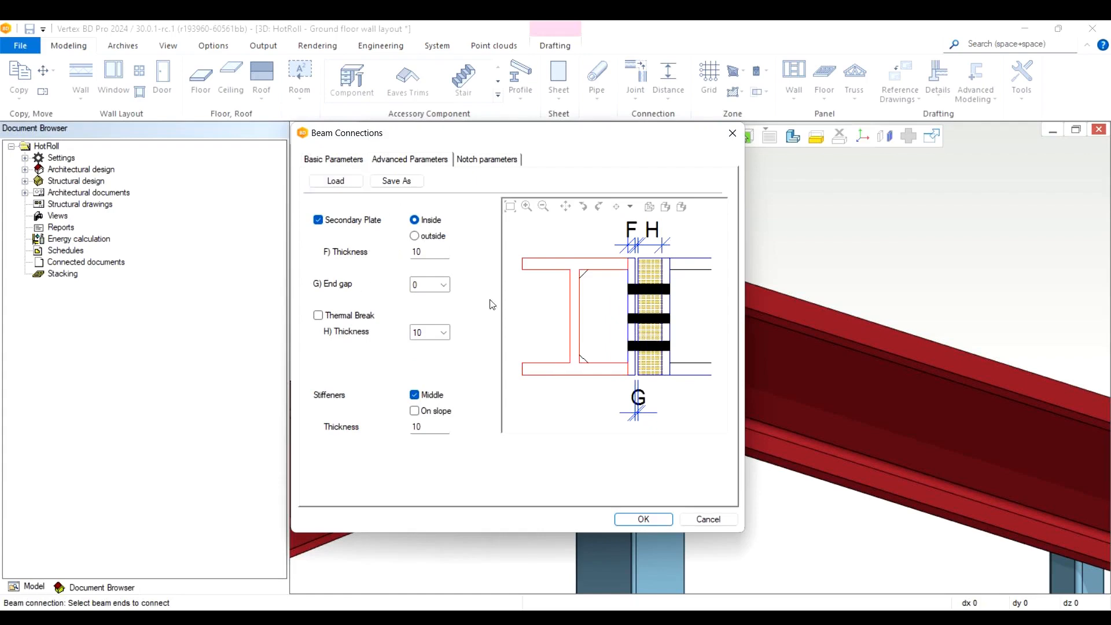
left_click(662, 521)
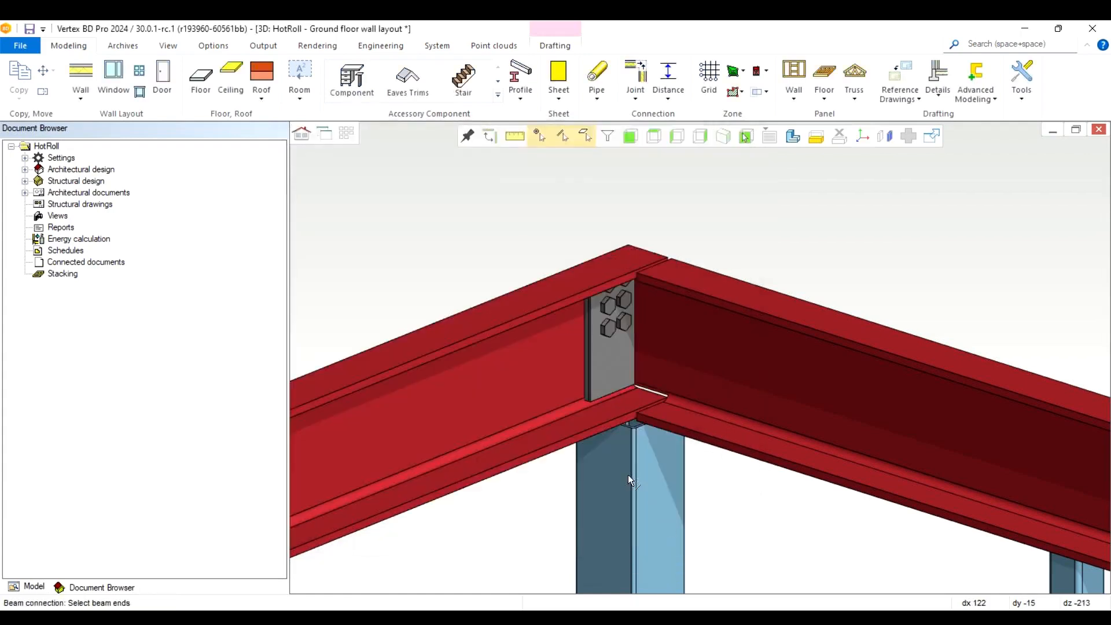
key("Escape")
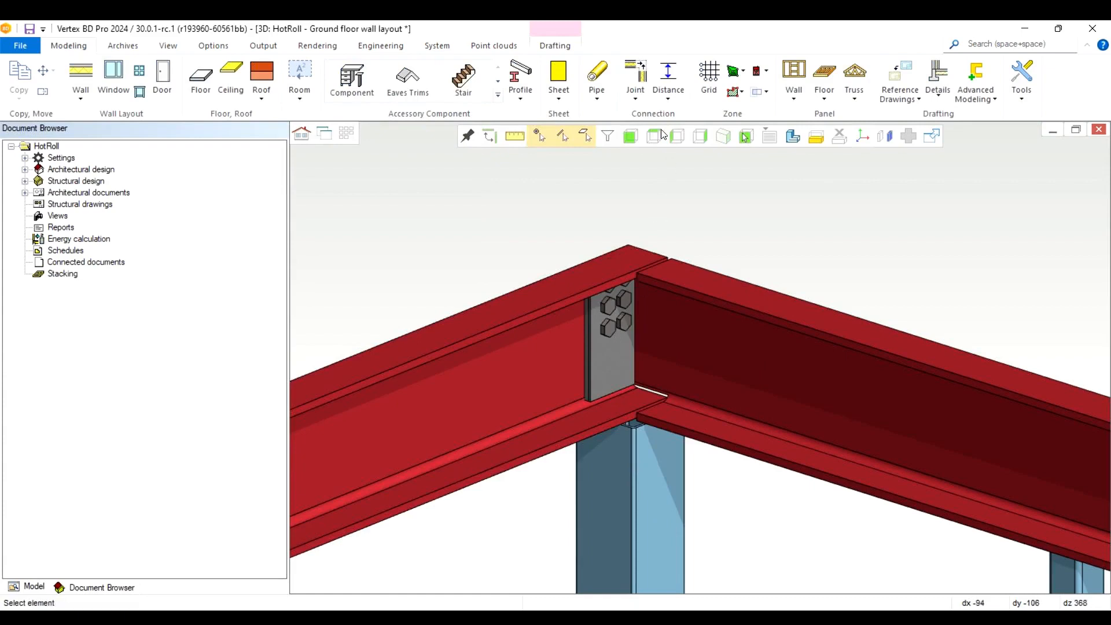
Join the corner column to both red beams with the (0622) Column to Corner Beams face plate, keeping the default plate properties
left_click(637, 99)
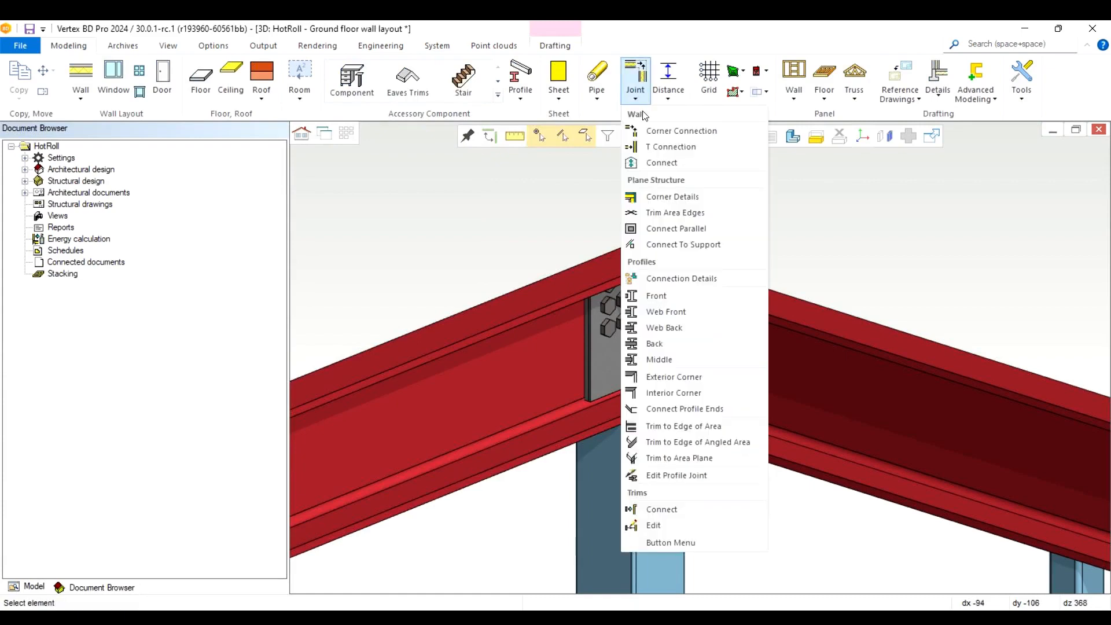
left_click(696, 279)
scroll(556, 320, "down", 5)
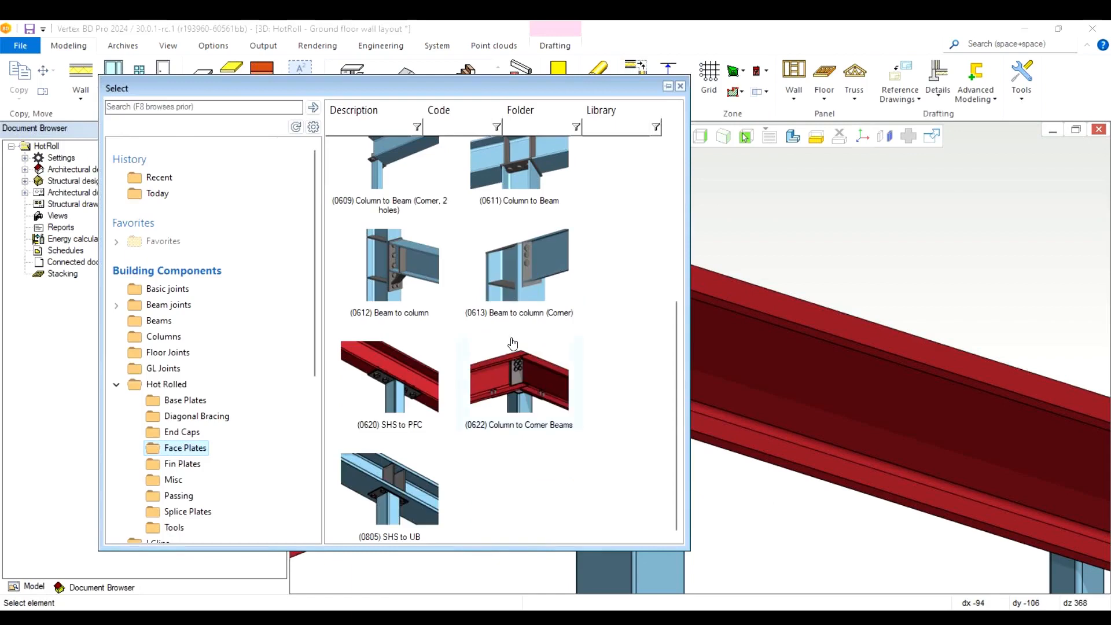
mouse_move(518, 388)
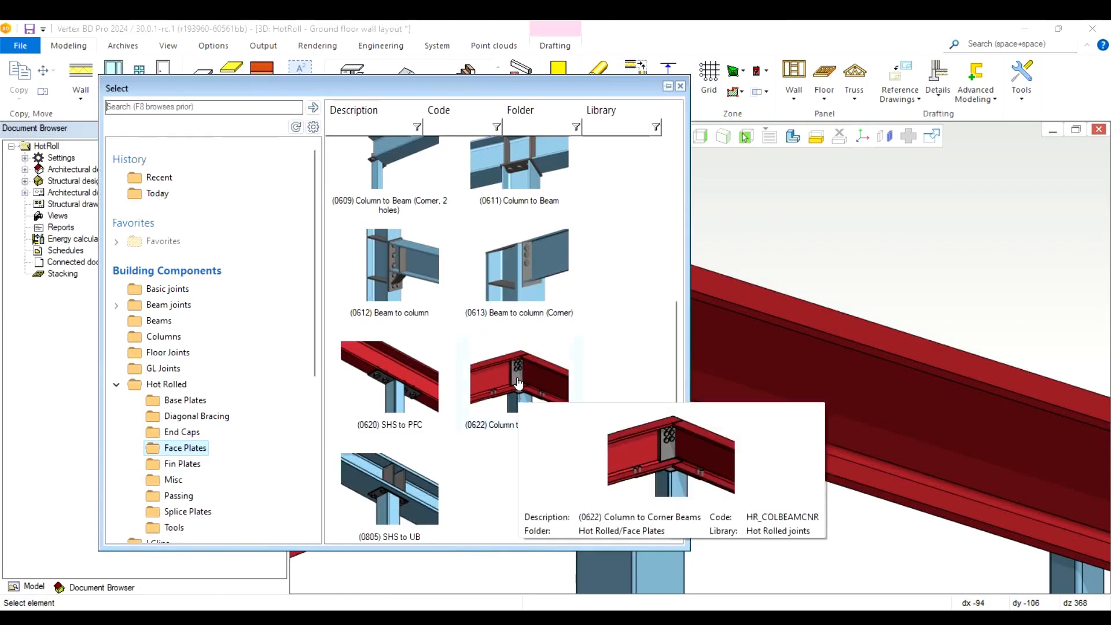
double_click(518, 377)
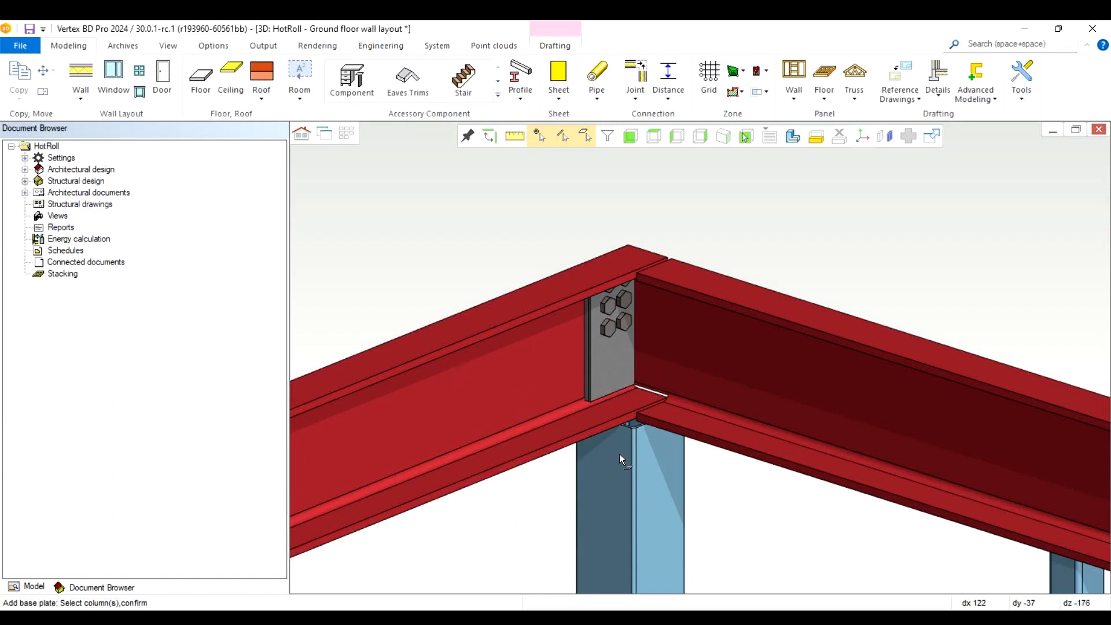
left_click(619, 453)
left_click(752, 346)
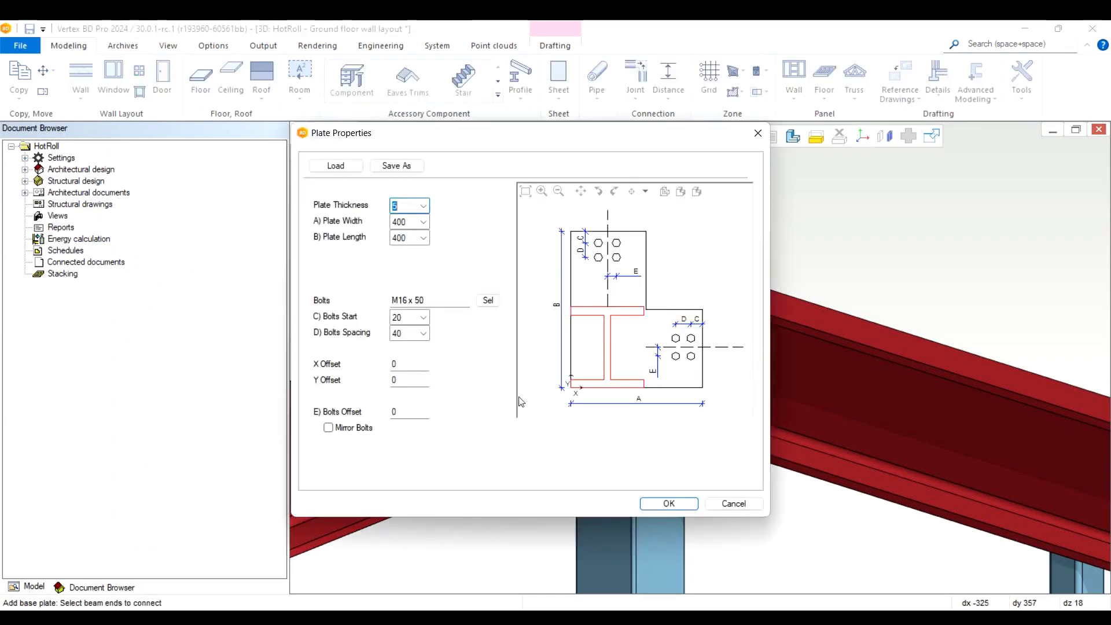
left_click(669, 503)
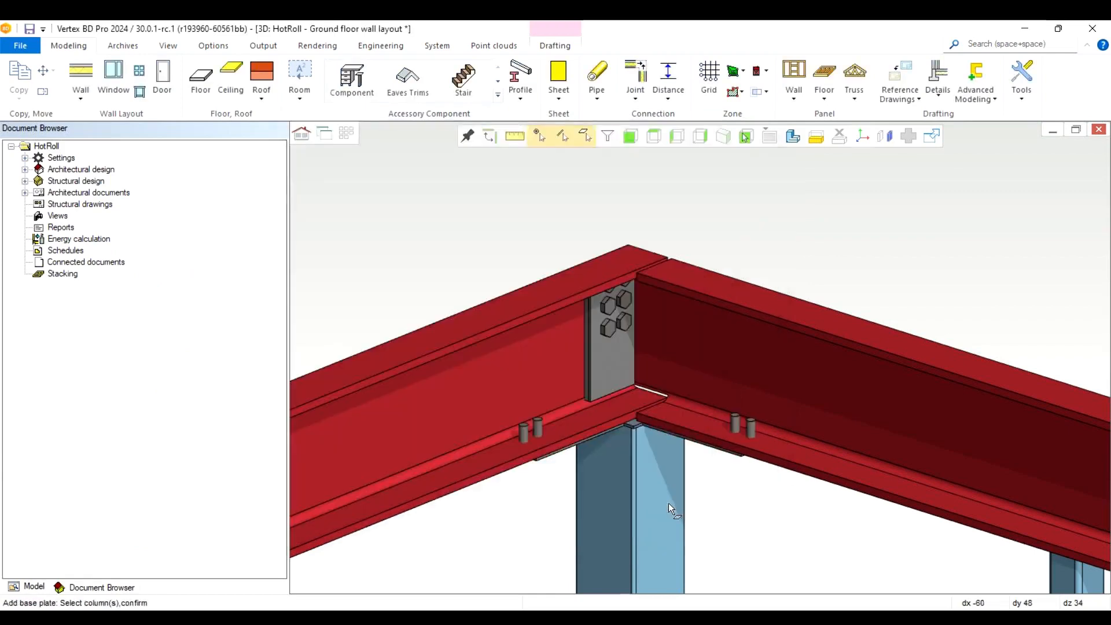
key("Escape")
Isolate the L-shaped plate on top of the corner column to examine its shape, and restore the hidden parts
middle_click_drag(657, 402, 733, 463)
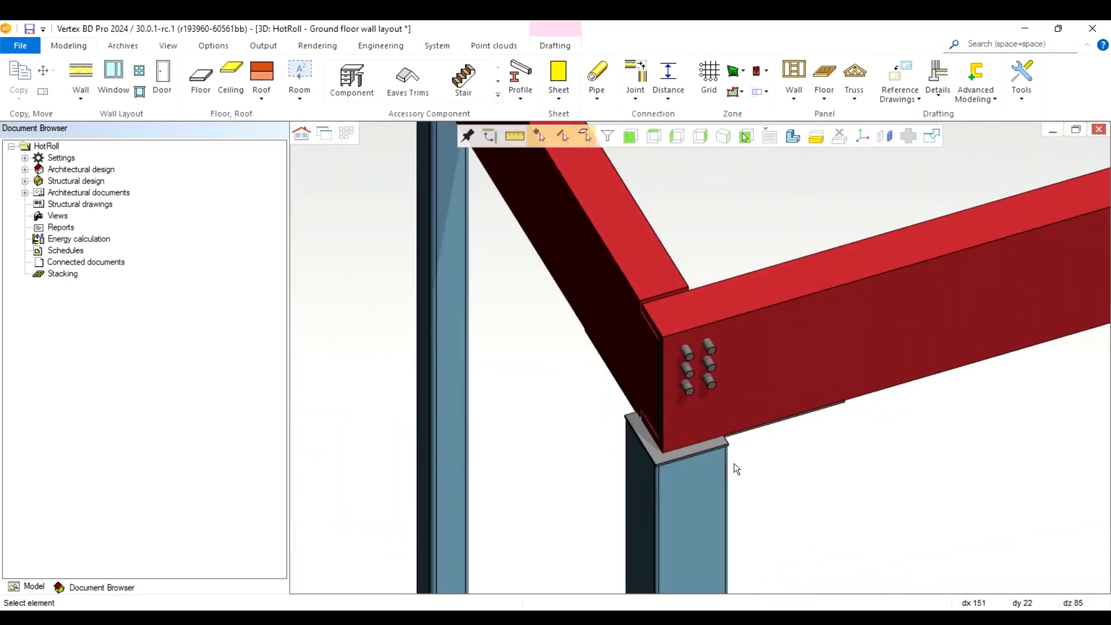
left_click(706, 449)
right_click(707, 449)
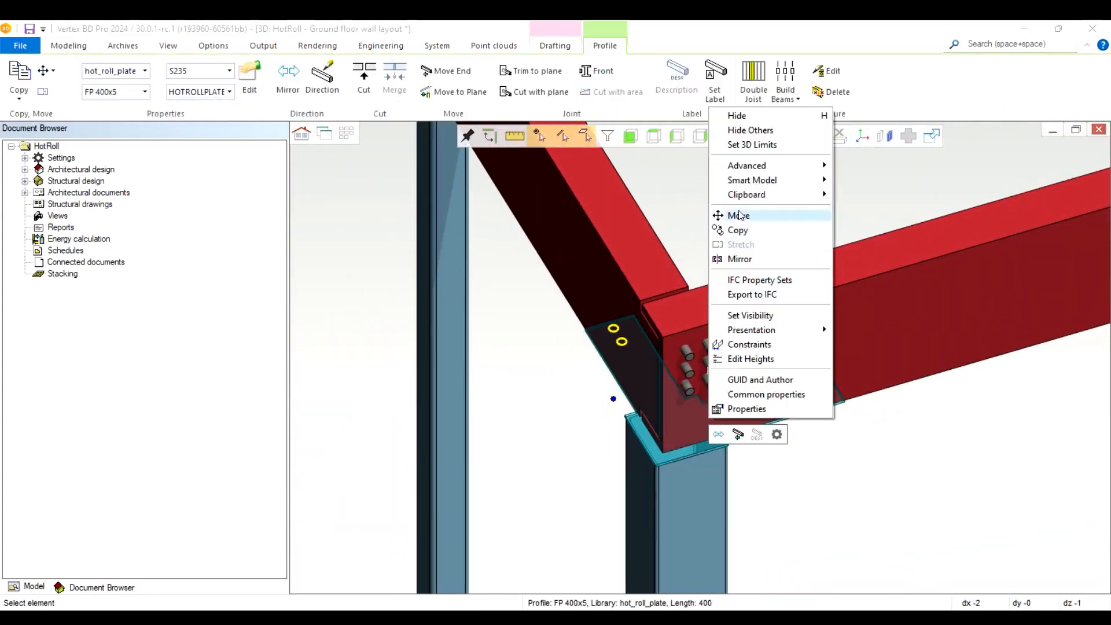
left_click(750, 130)
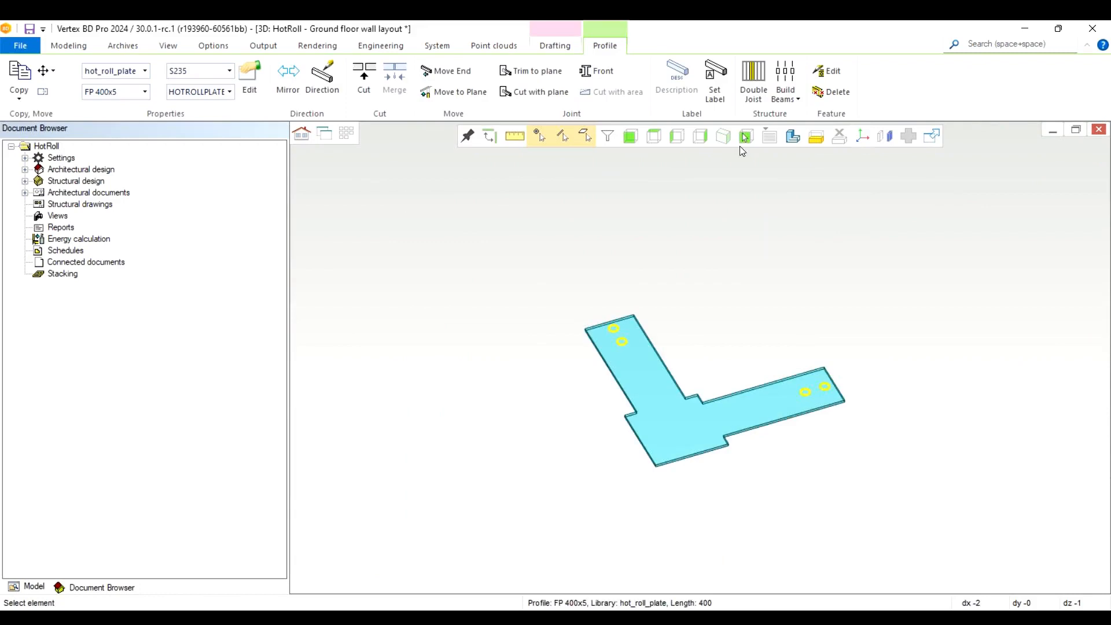
right_click(707, 297)
left_click(831, 326)
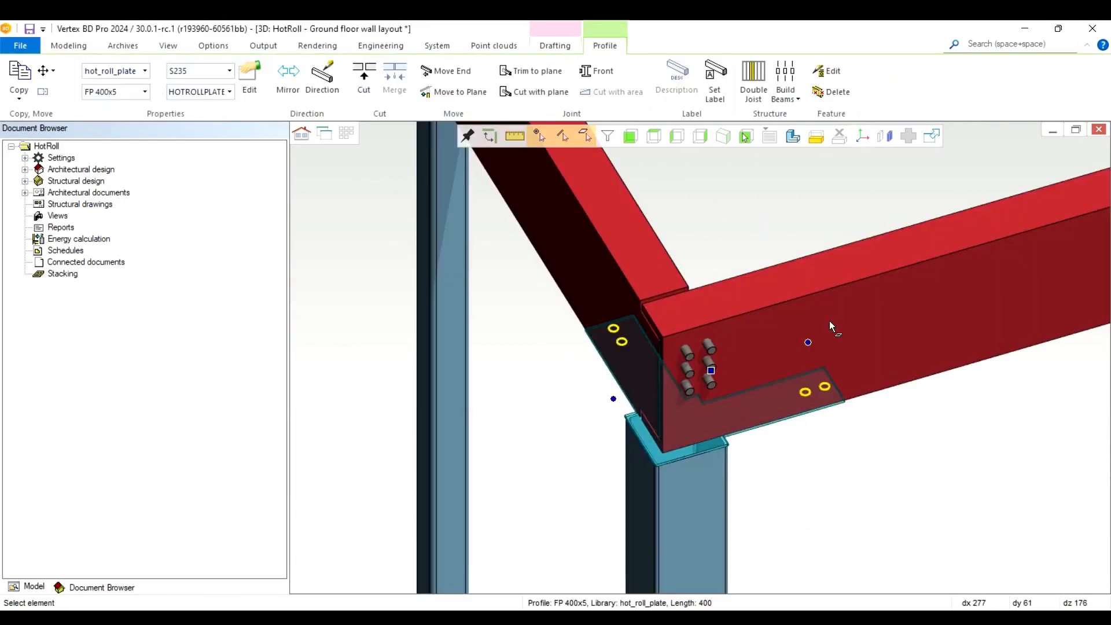
key("Escape")
Mirror the bolts of the column-to-corner-beams plate and set its bolts offset to 20
middle_click_drag(782, 335, 791, 442)
scroll(697, 355, "up", 2)
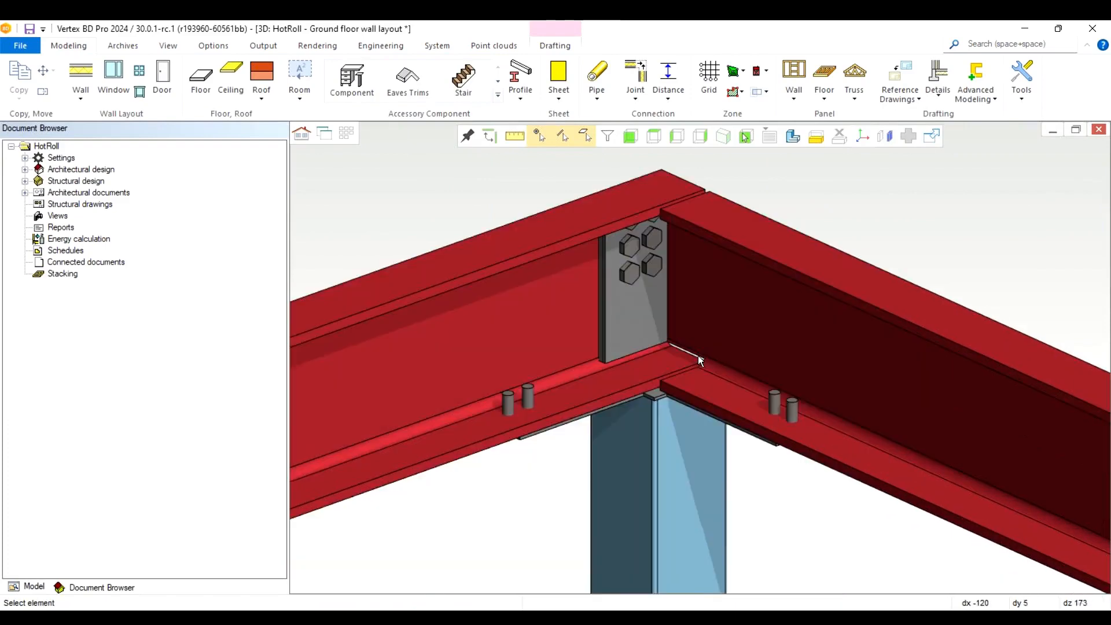
double_click(523, 393)
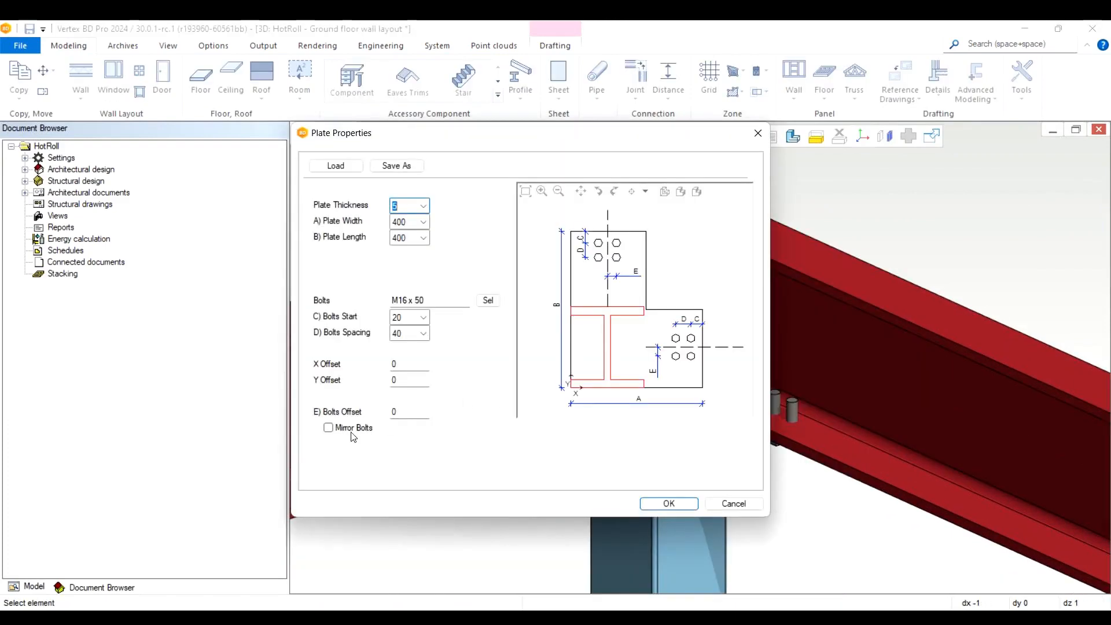
left_click(354, 435)
left_click(369, 414)
type("20")
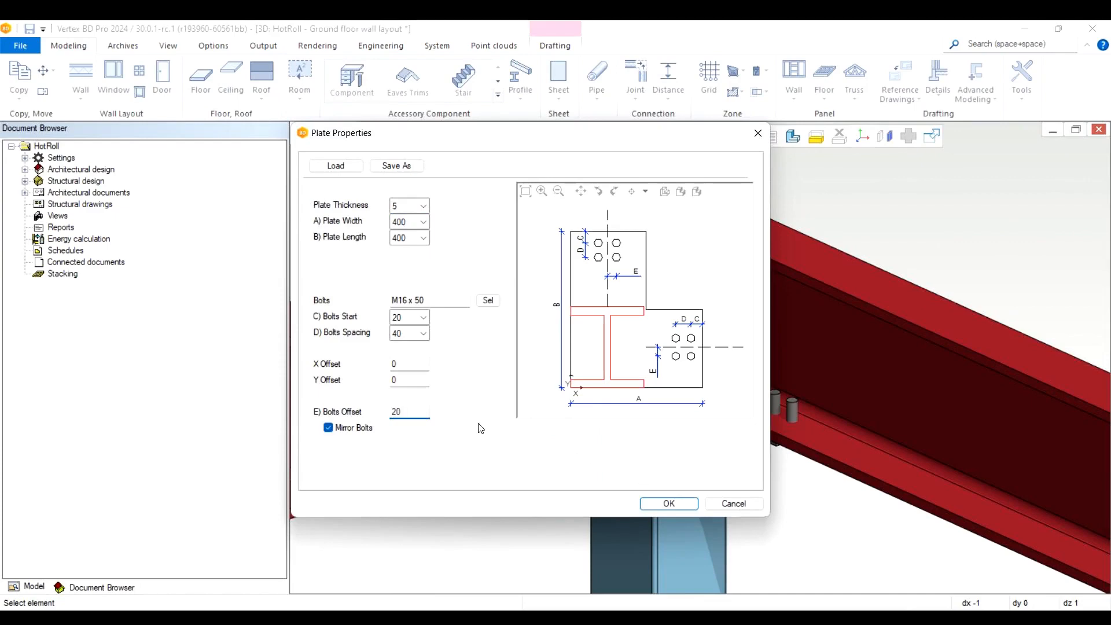
left_click(678, 502)
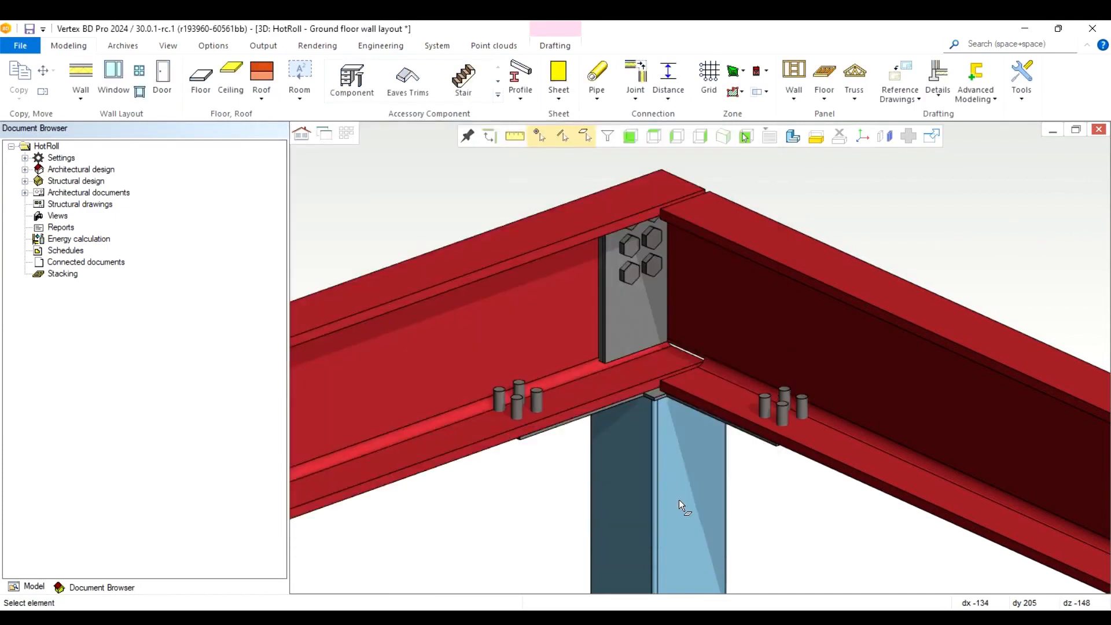
Reduce the plate width and plate length of the column-to-corner-beams plate
double_click(536, 402)
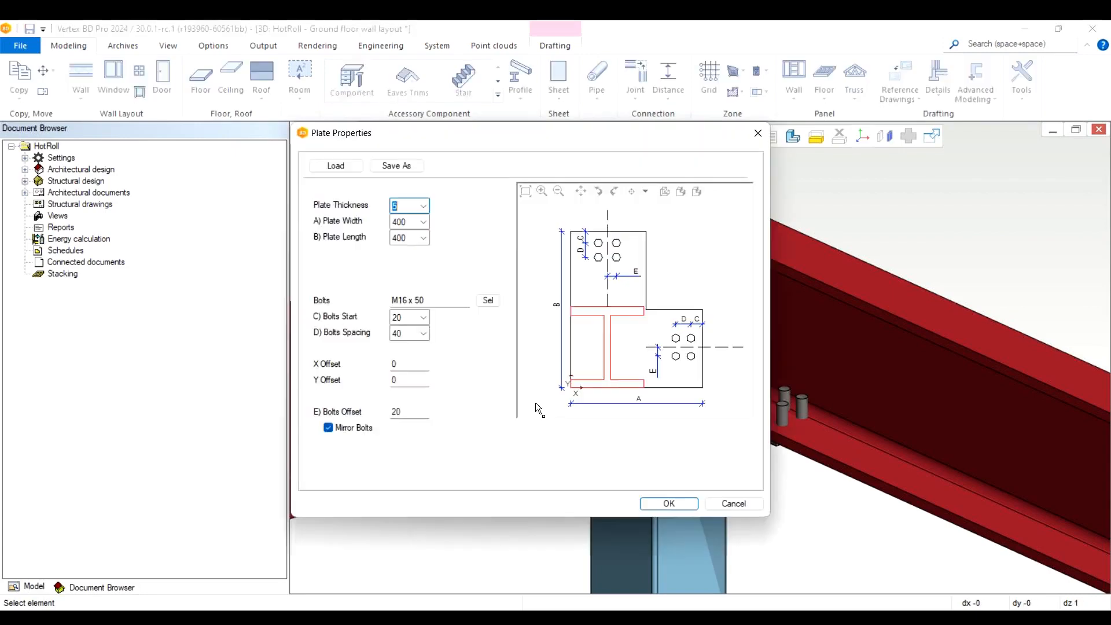
left_click(407, 334)
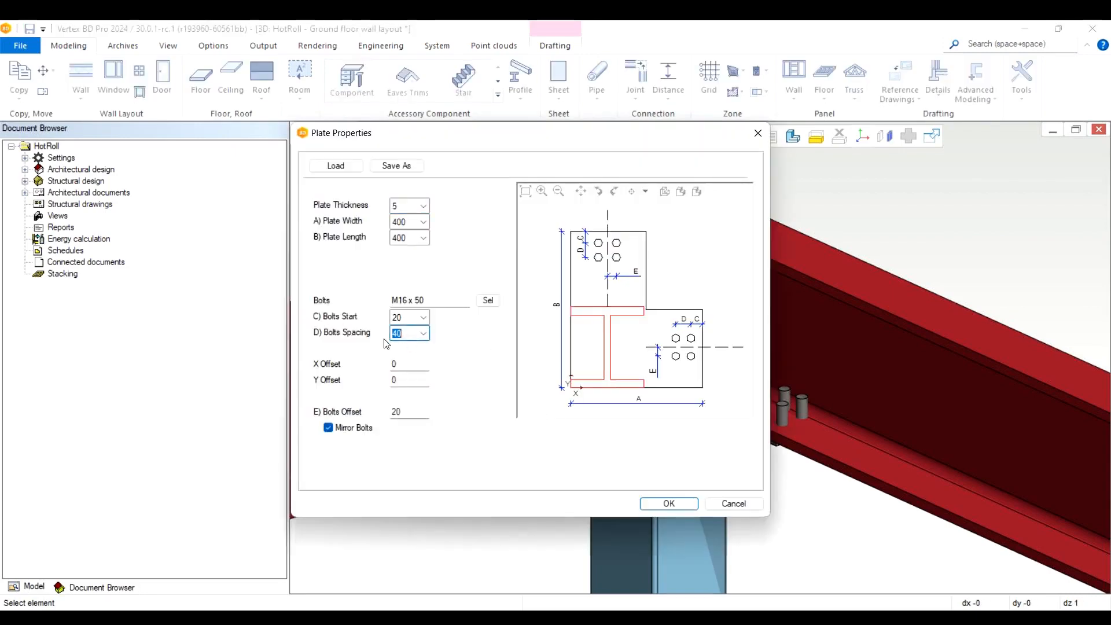
left_click(411, 219)
type("2")
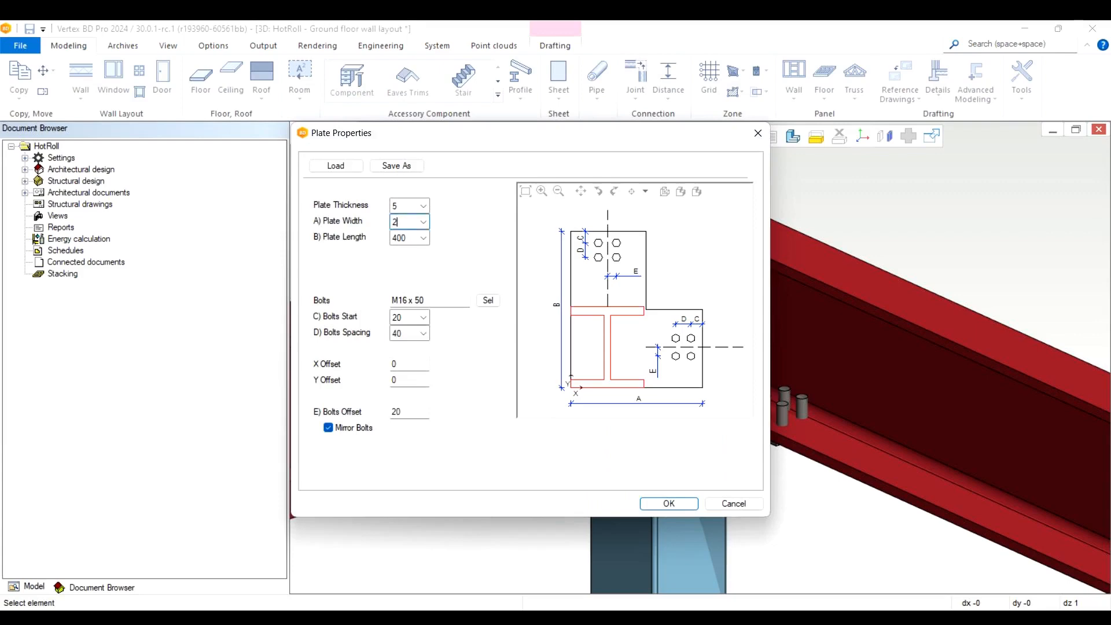
left_click(410, 238)
type("2")
left_click(681, 503)
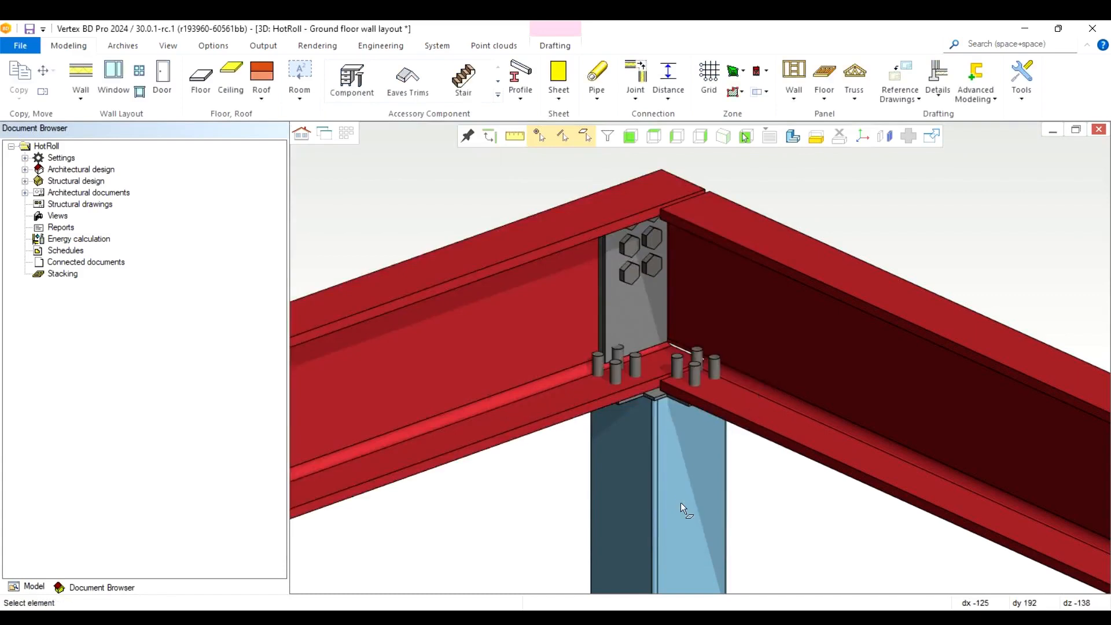
Connect the slender column to the red beam above it with the (0620) SHS to PFC face plate, keeping default properties and deleting old connecting parts
scroll(683, 422, "down", 5)
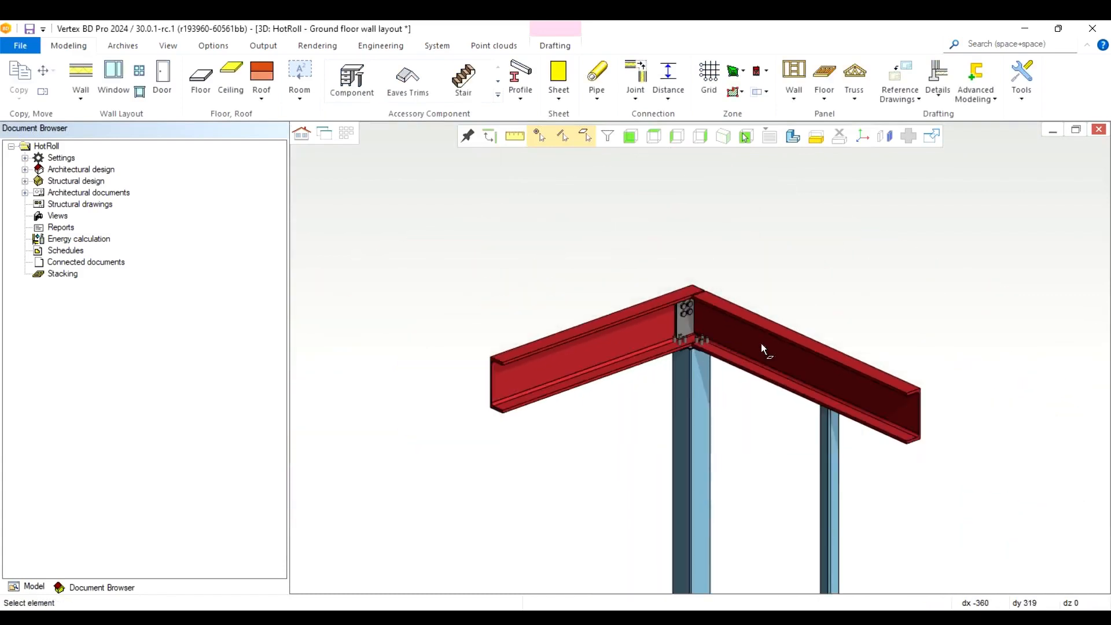
middle_click_drag(835, 382, 843, 295)
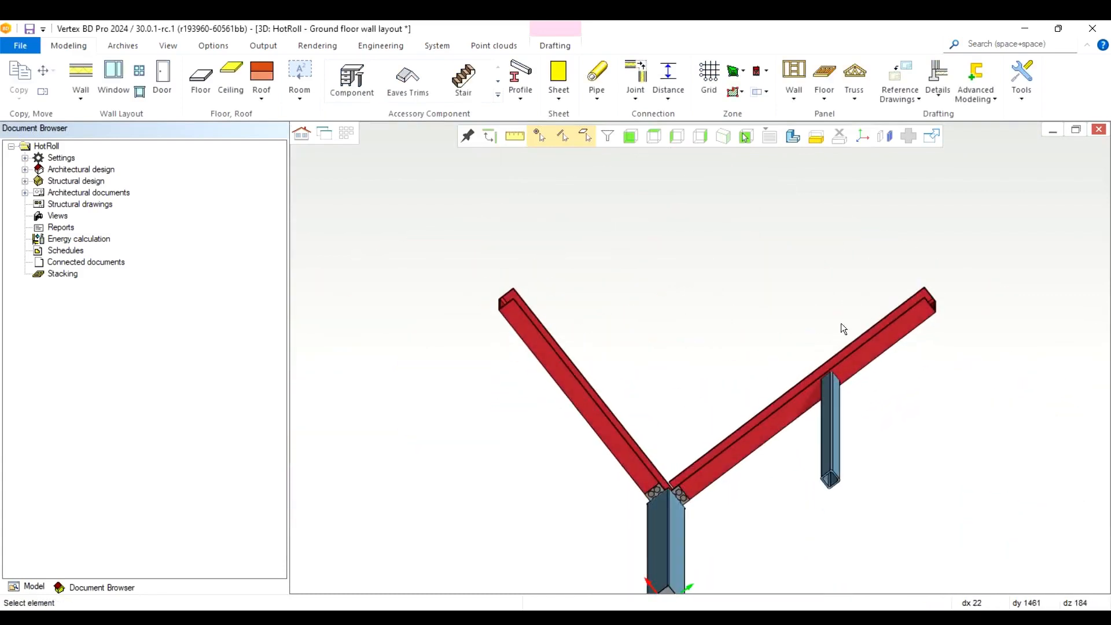
scroll(831, 375, "up", 3)
scroll(698, 355, "up", 3)
left_click(635, 81)
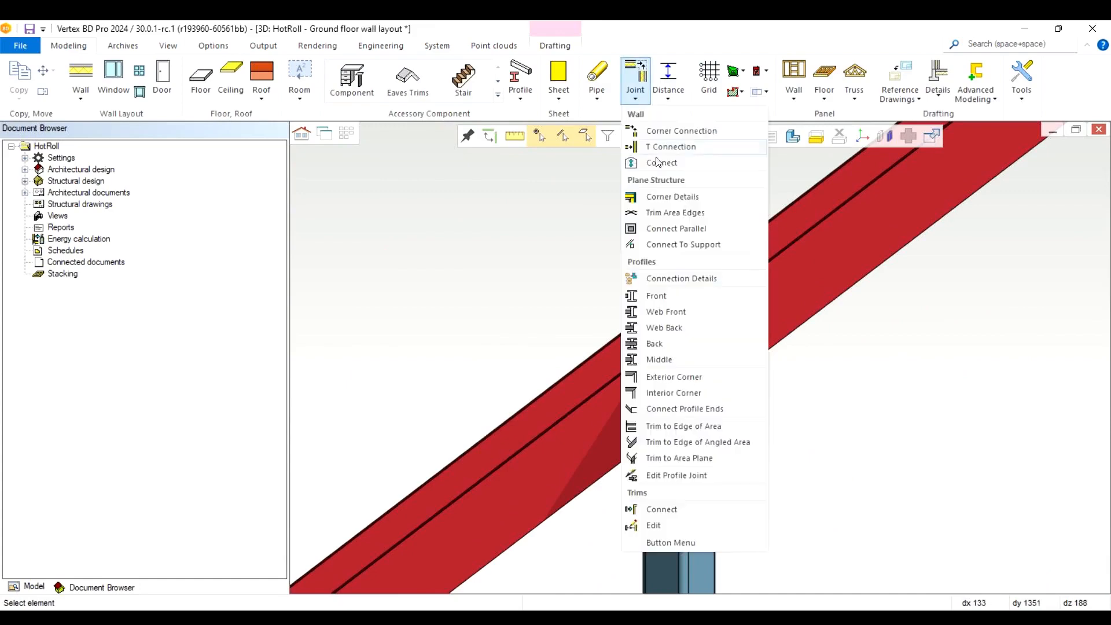
left_click(675, 280)
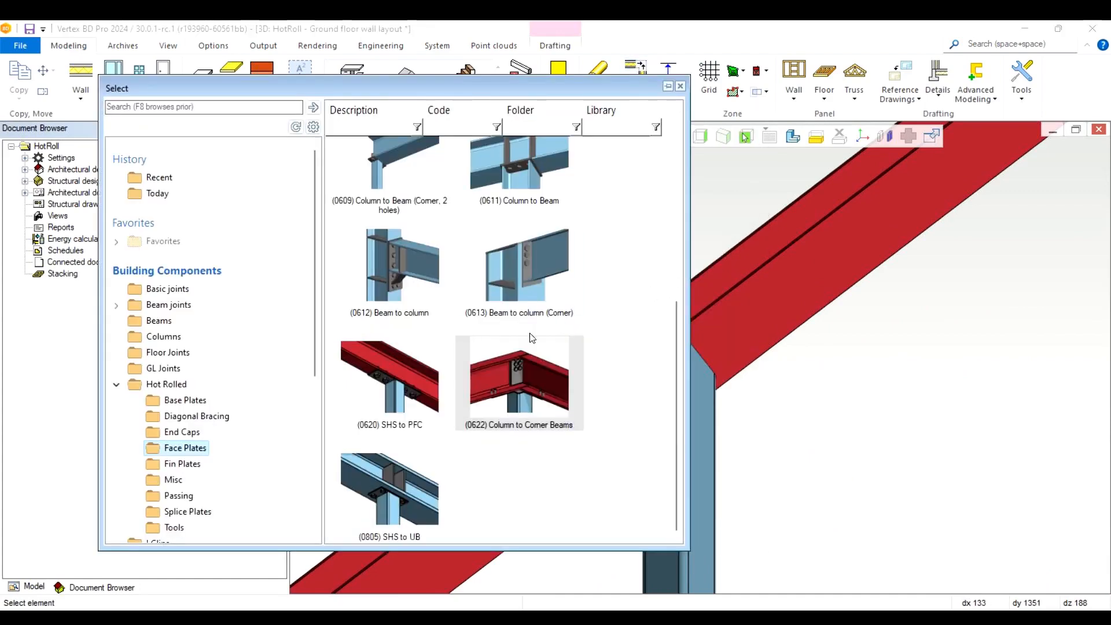
mouse_move(407, 388)
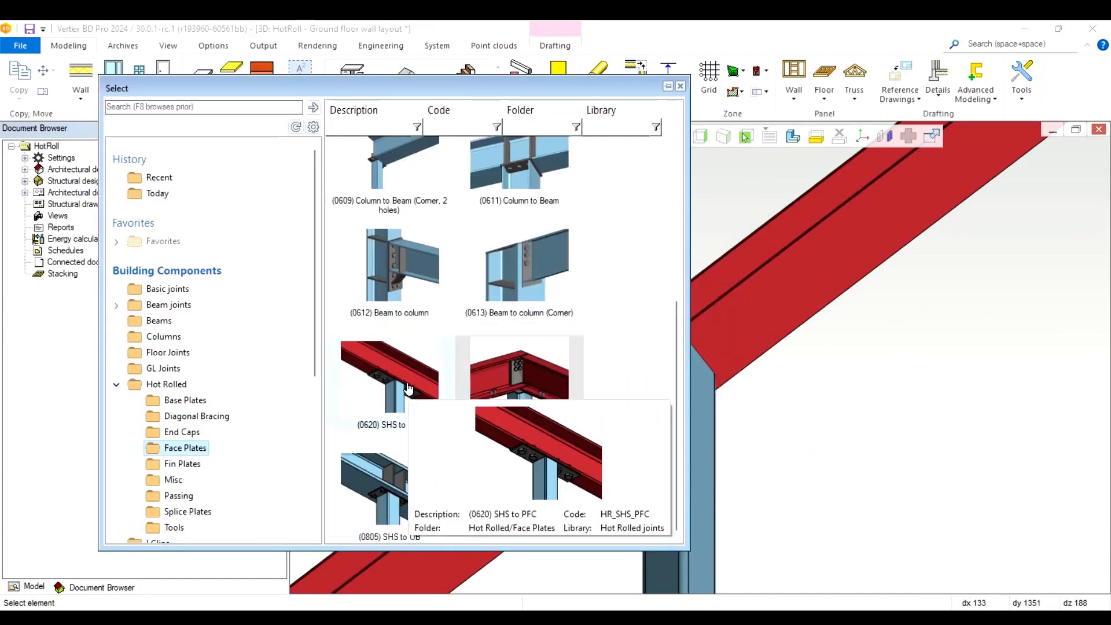
double_click(400, 382)
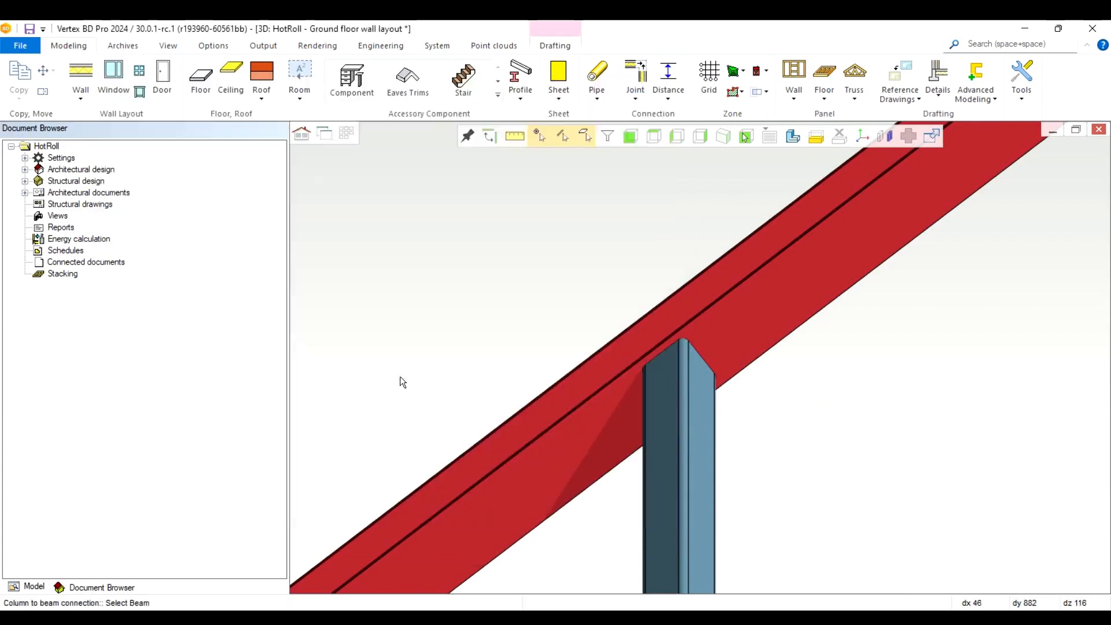
left_click(741, 306)
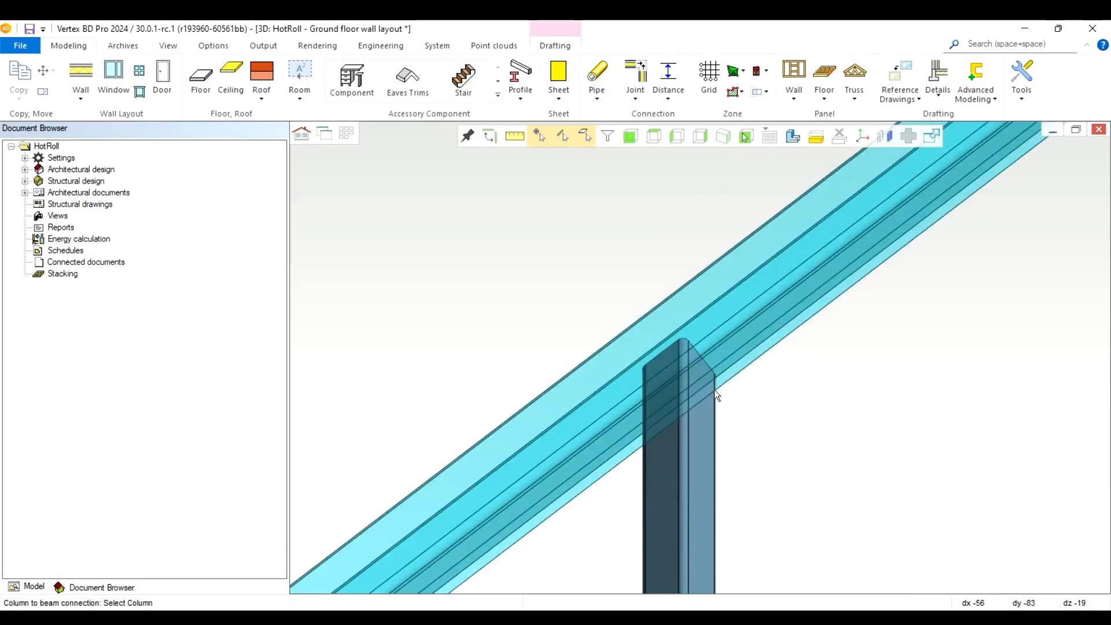
left_click(689, 431)
right_click(505, 276)
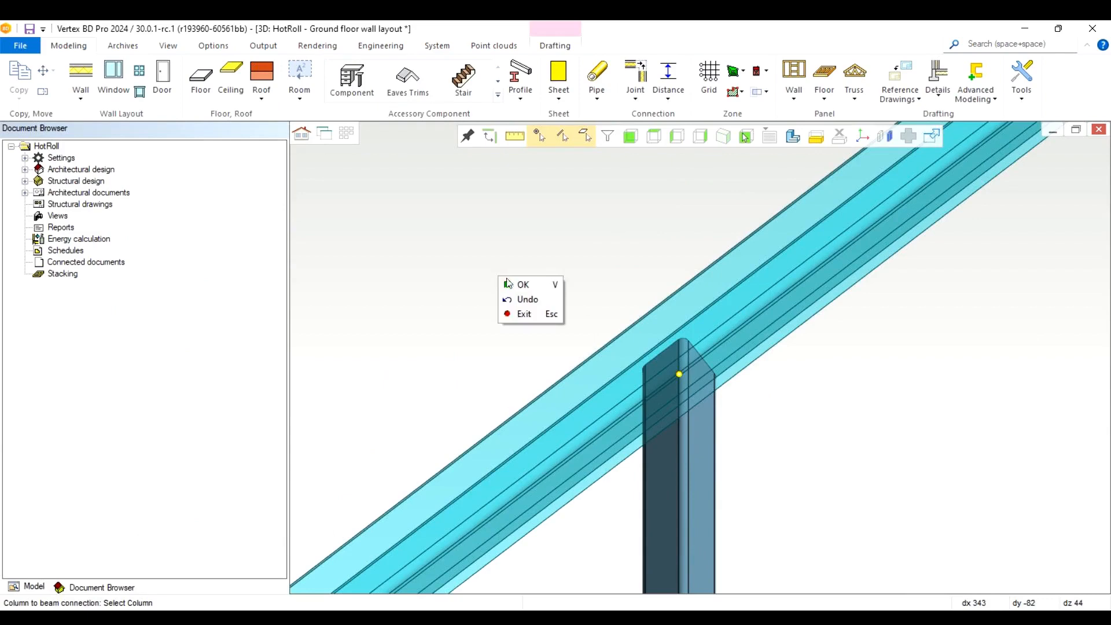
left_click(524, 284)
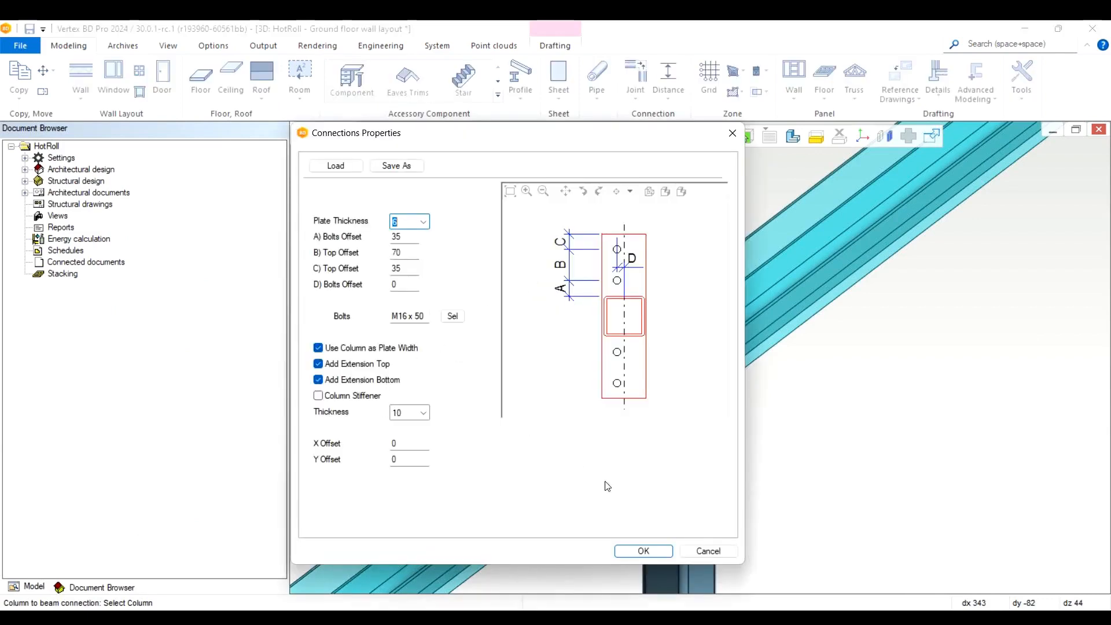
left_click(643, 550)
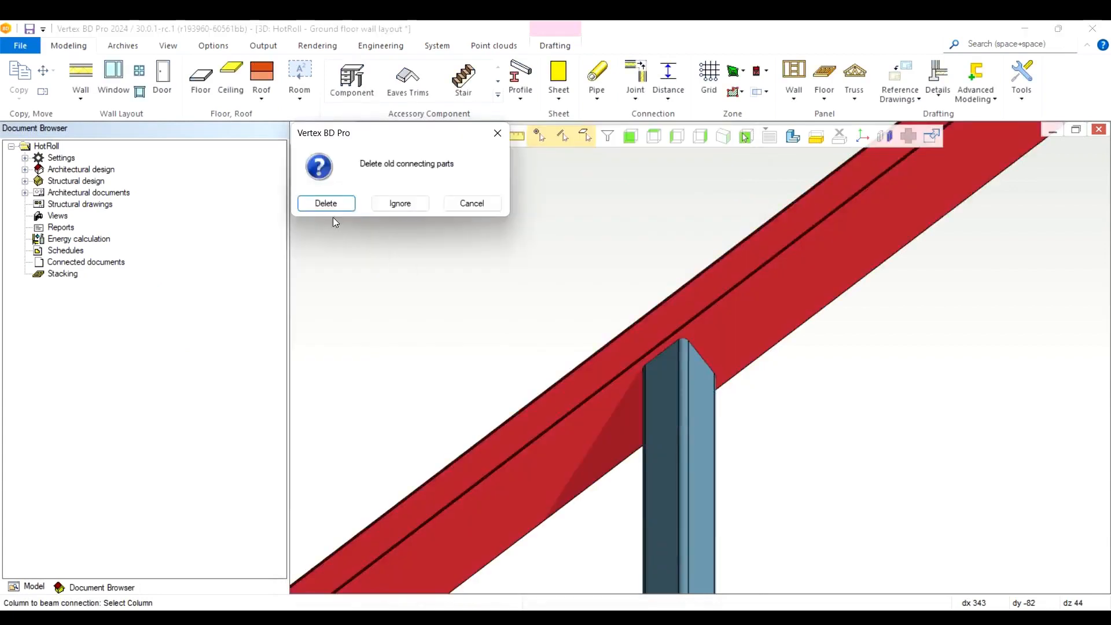
left_click(346, 207)
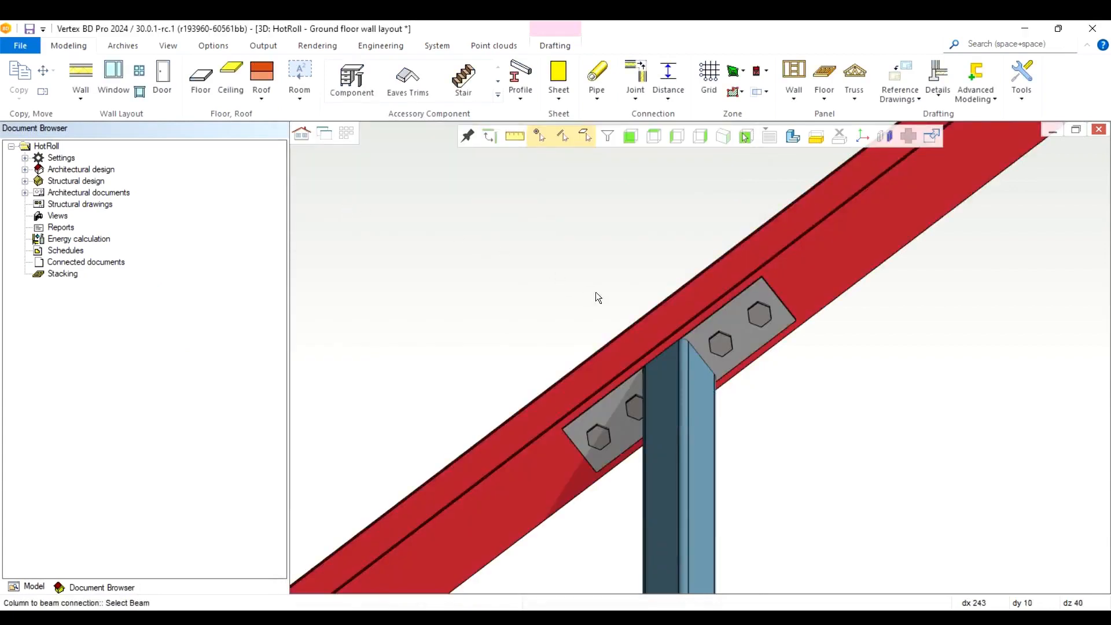
Save the changes to the HotRoll project and open the NewFeatures project with its ground floor drawing-model pair
scroll(657, 308, "down", 10)
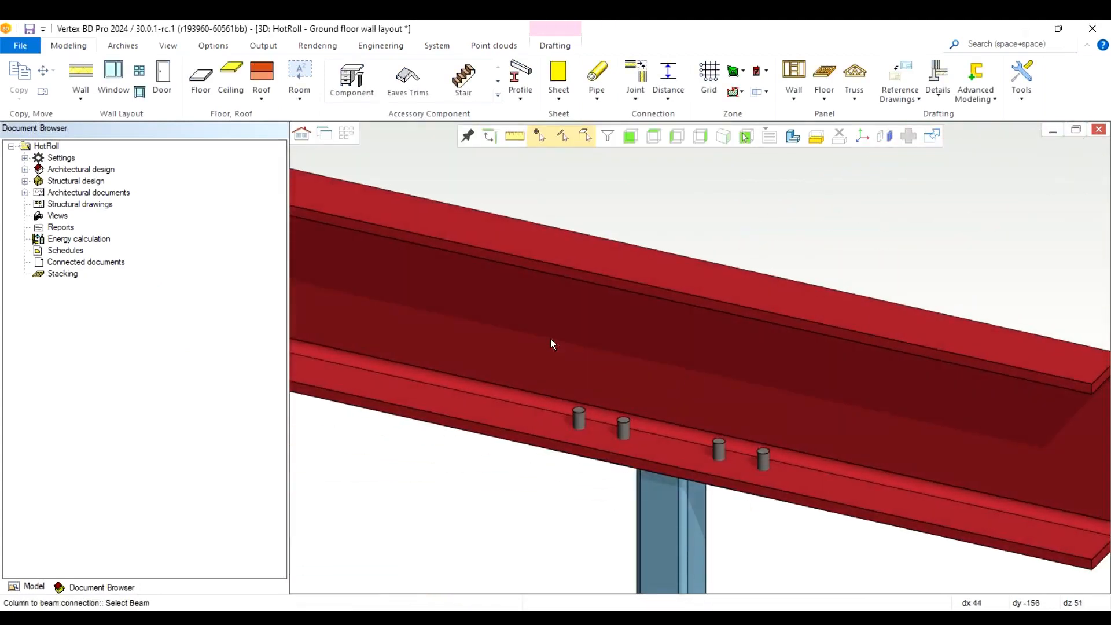
scroll(637, 371, "down", 2)
scroll(702, 346, "up", 3)
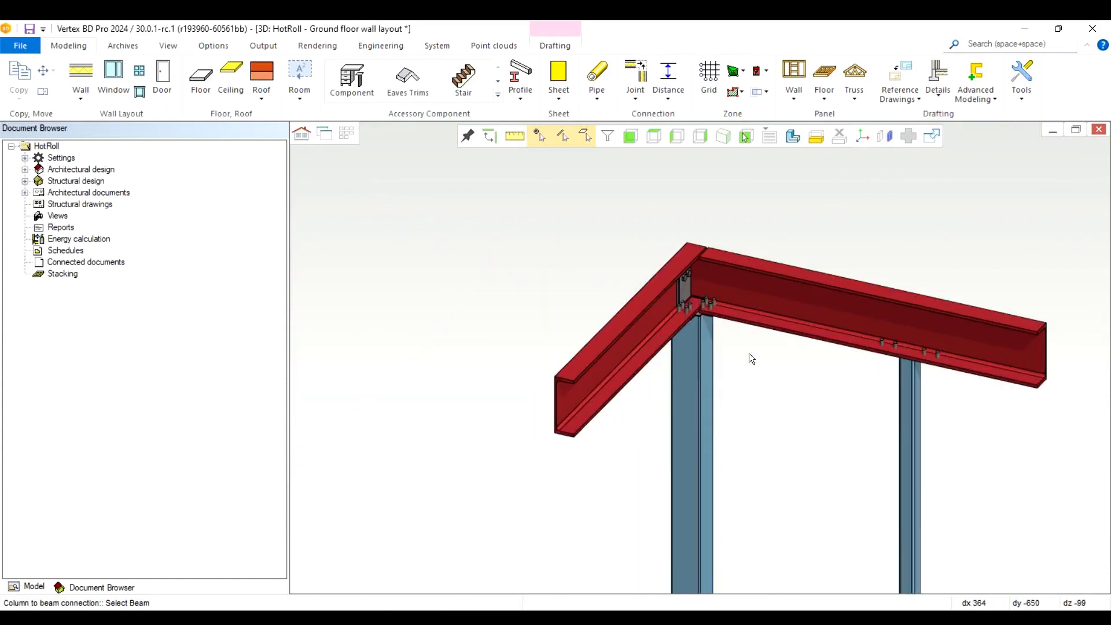
scroll(749, 352, "down", 1)
middle_click_drag(689, 341, 671, 324)
scroll(695, 355, "down", 3)
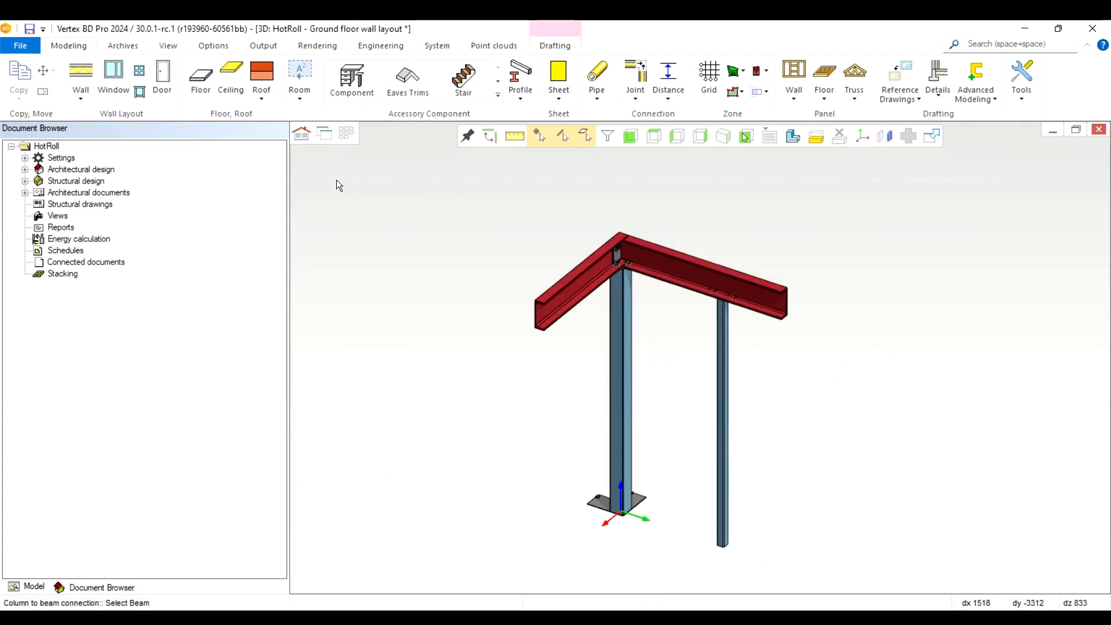
left_click(20, 45)
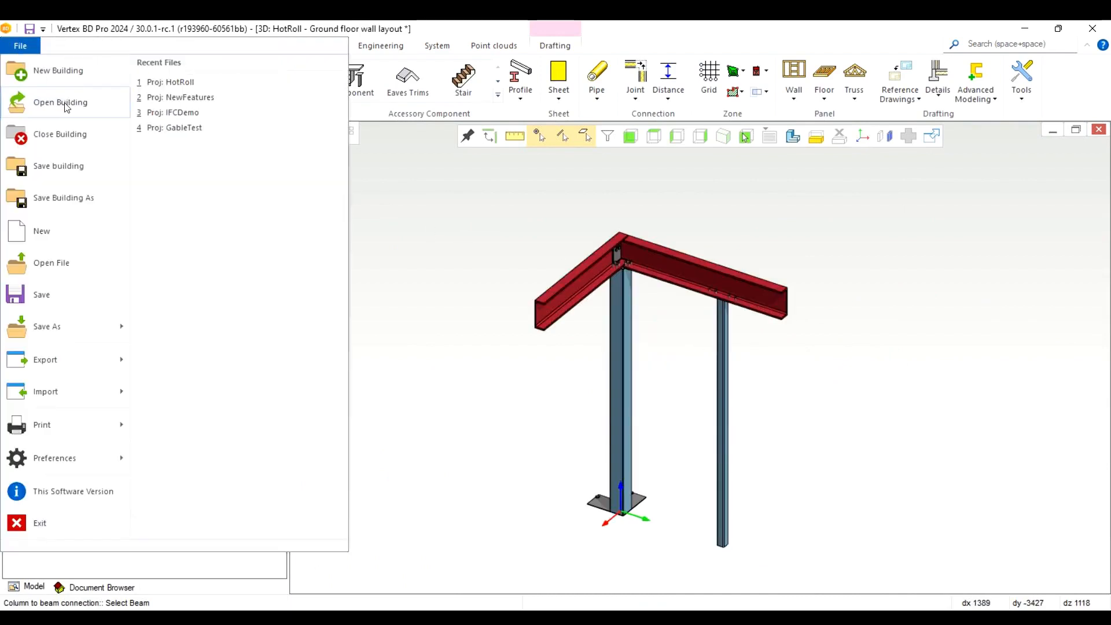
left_click(189, 99)
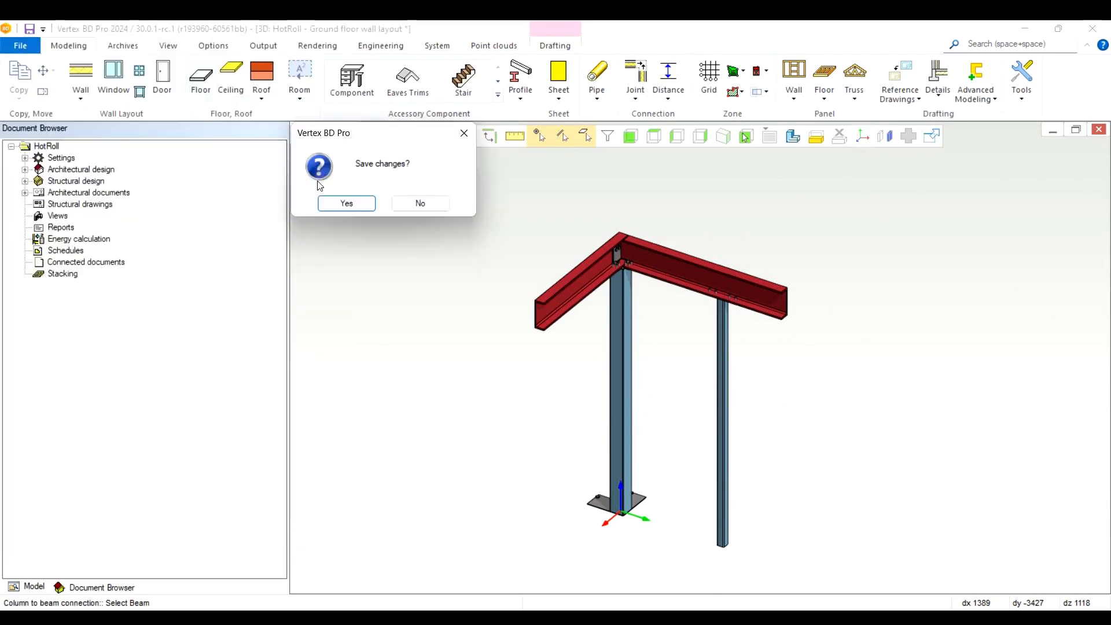
left_click(347, 203)
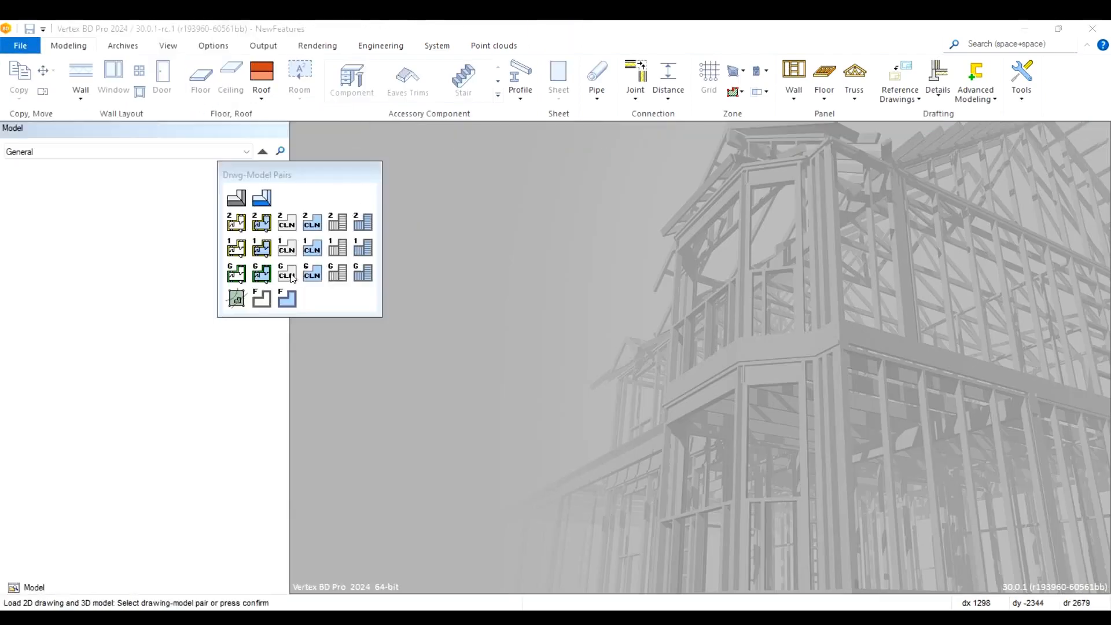
left_click(237, 273)
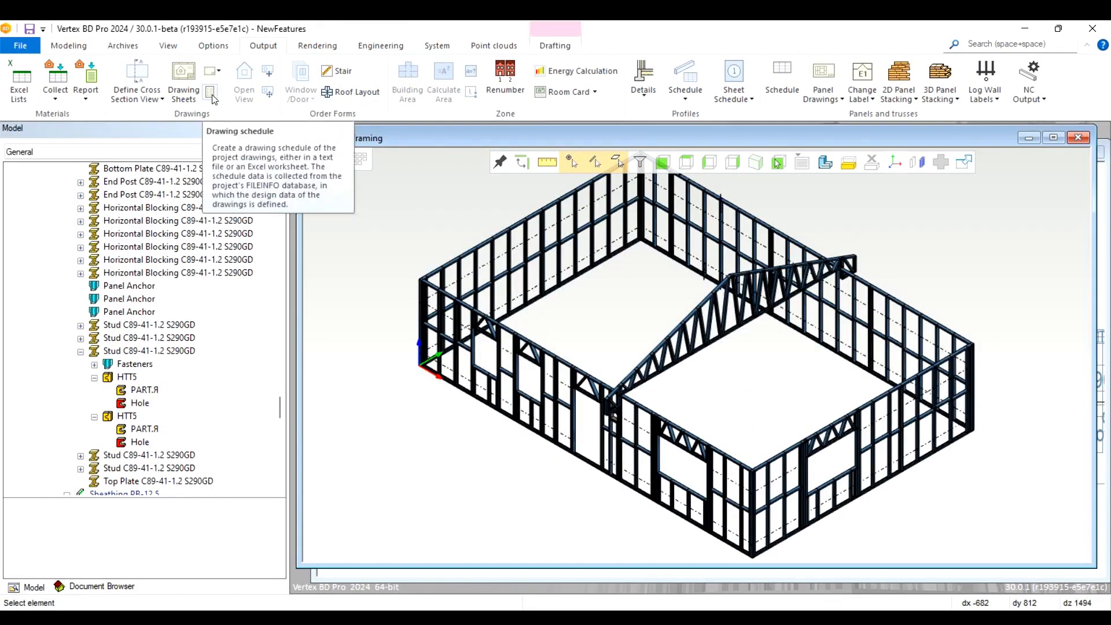
Open the drawing schedule and add a revision row to Elevations 1:100 with BOM phase Ground Level and revision number A
left_click(212, 97)
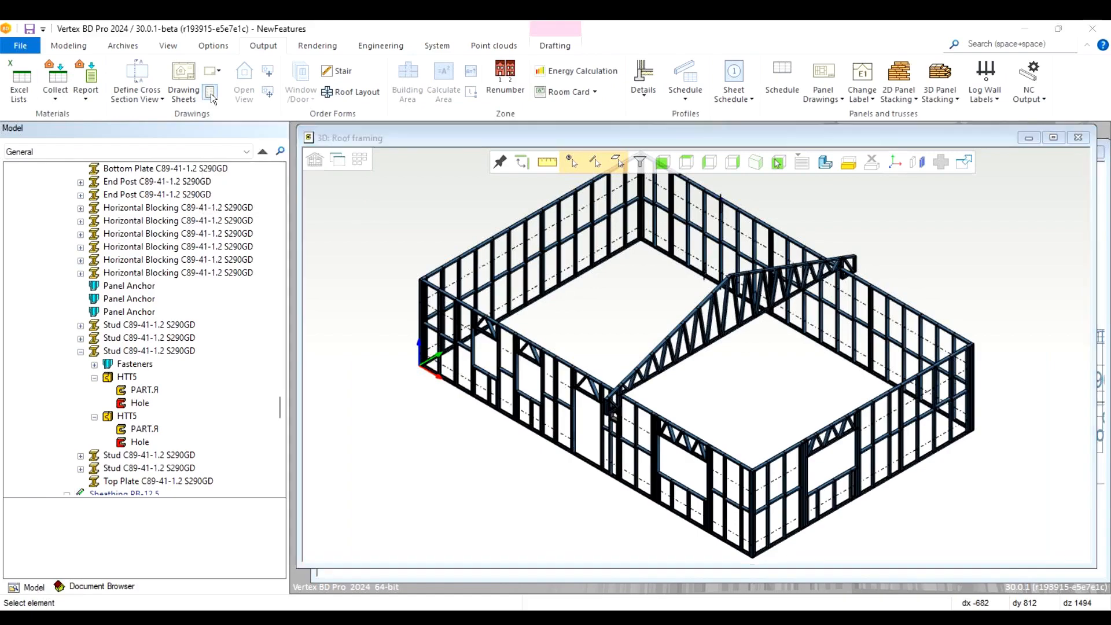
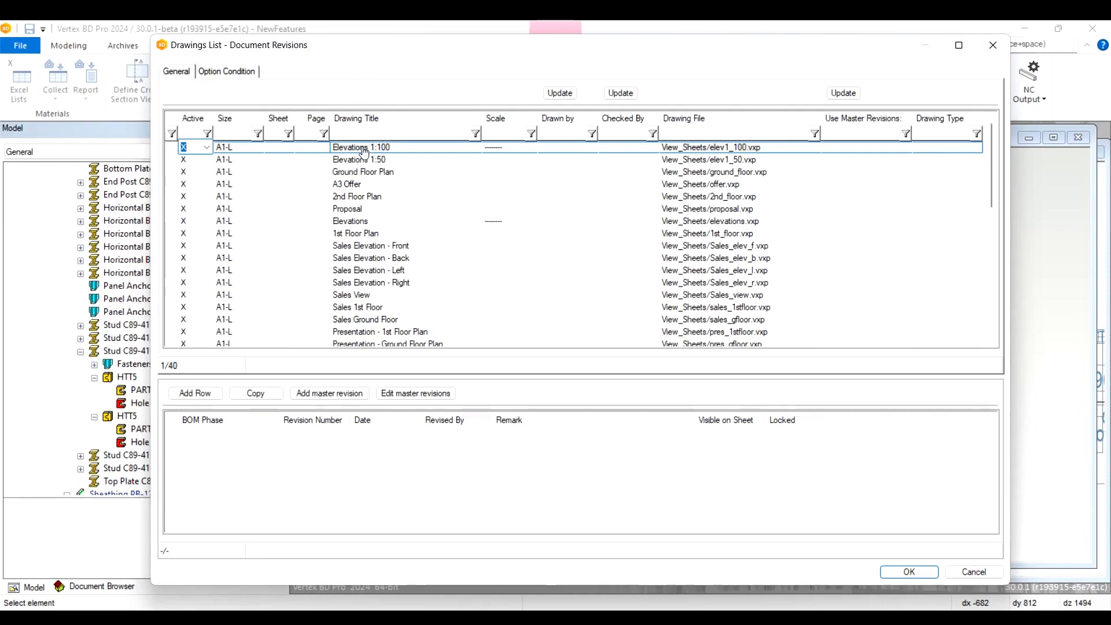
left_click(195, 393)
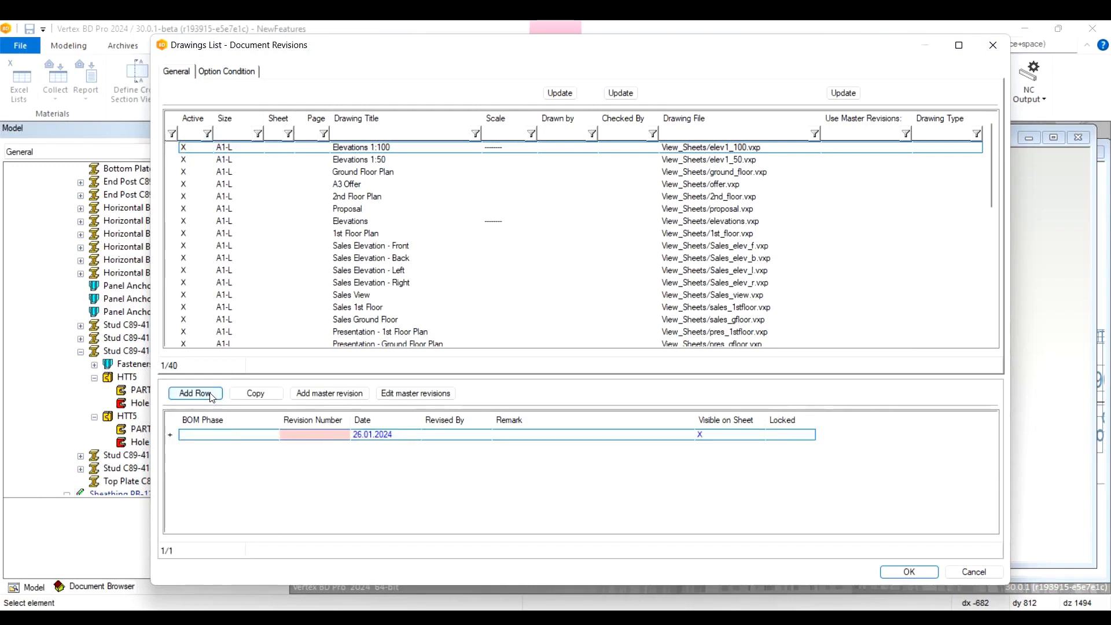
left_click(232, 433)
left_click(233, 433)
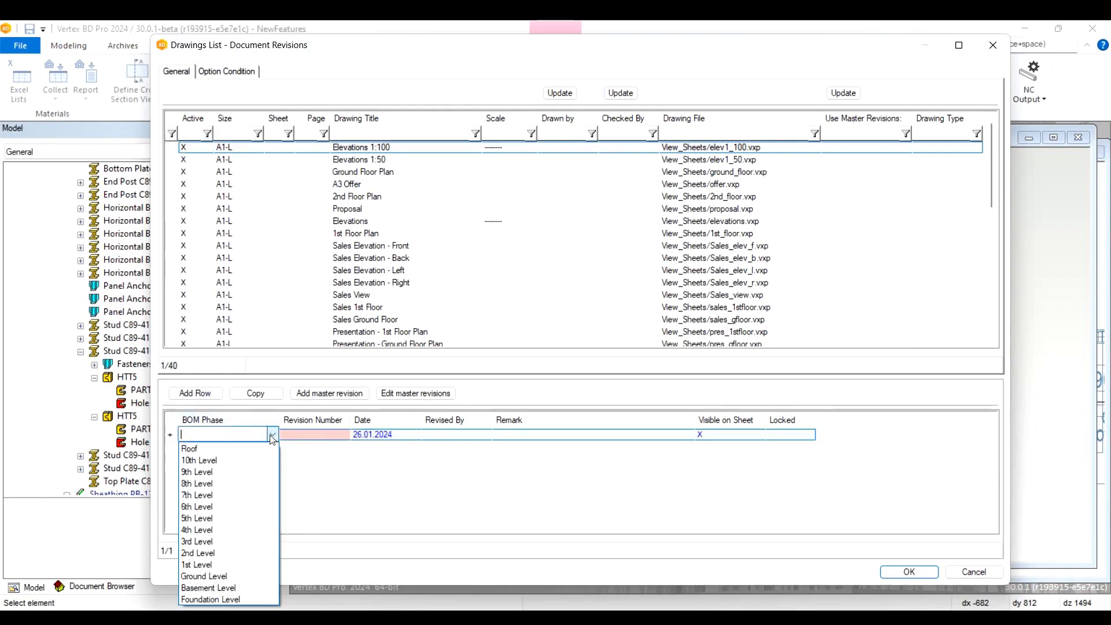
left_click(211, 577)
left_click(301, 436)
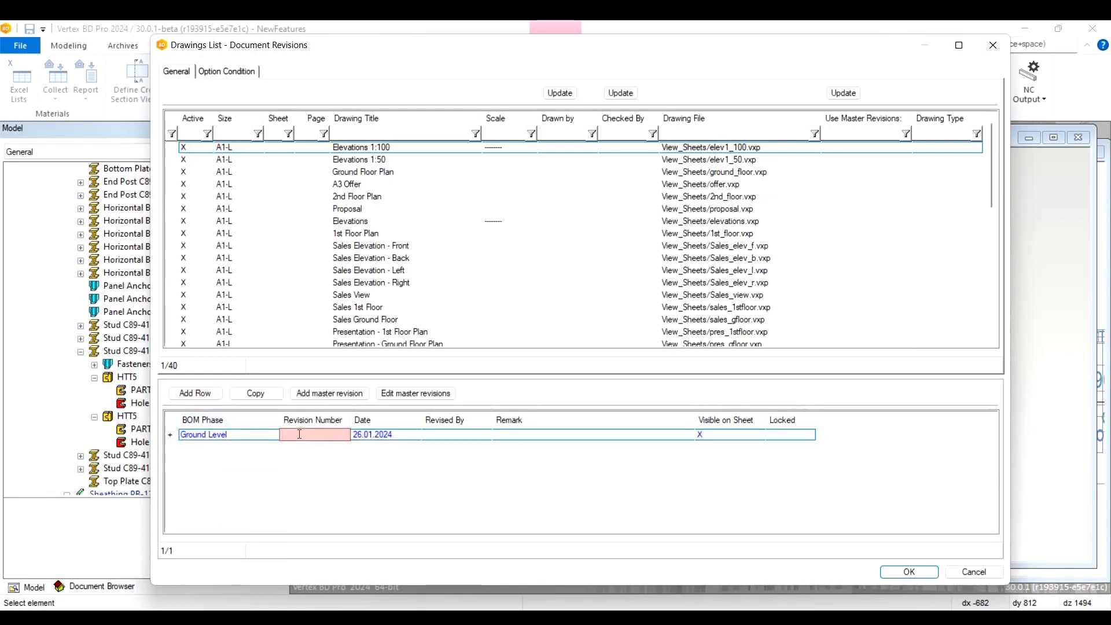
type("A")
left_click(368, 434)
Fill in revision A with the architect contact as reviser and the remark "Initial revision"
left_click(456, 444)
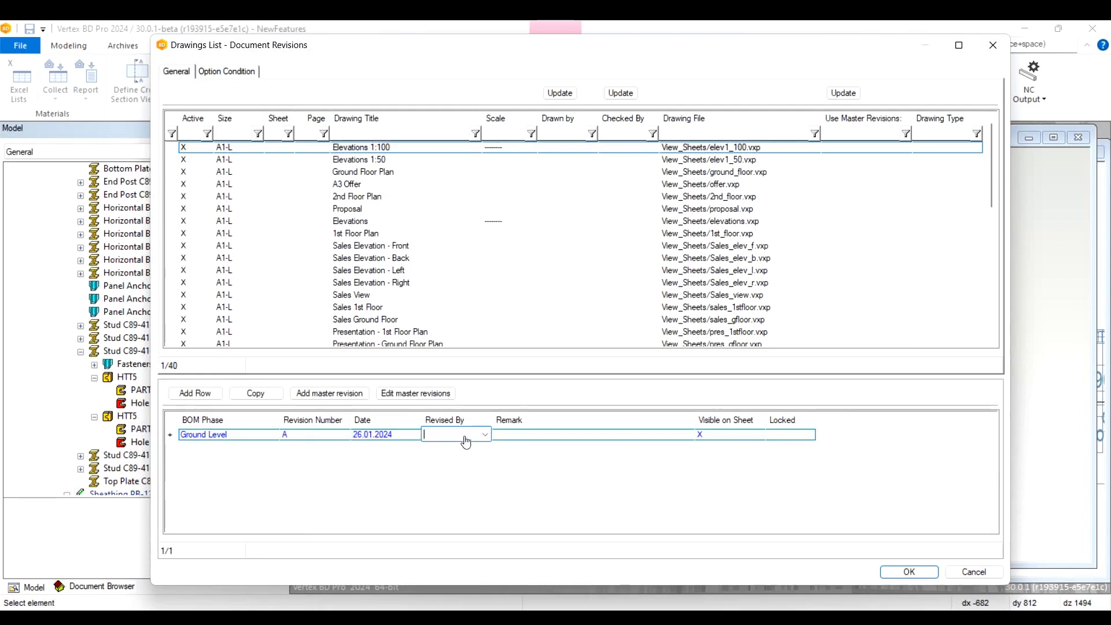
left_click(489, 434)
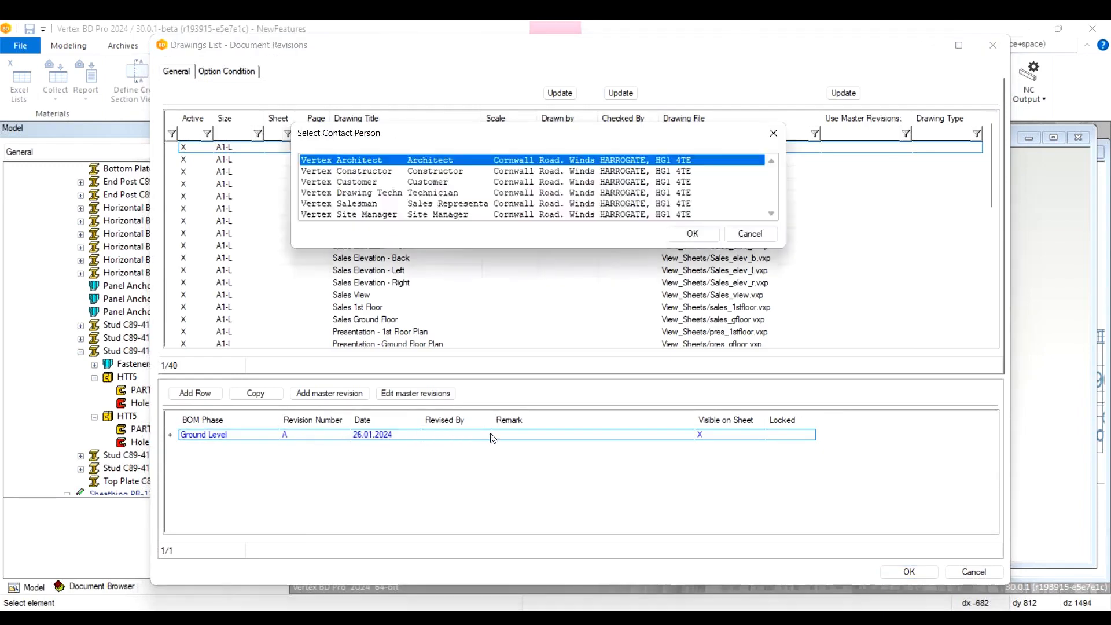
left_click(692, 234)
left_click(533, 435)
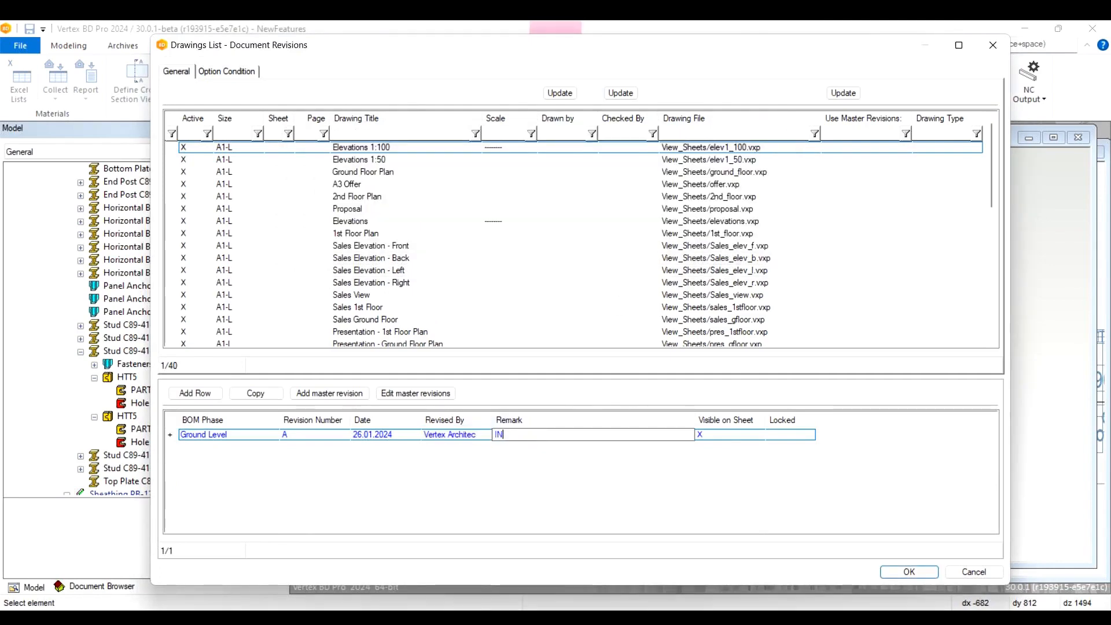
type("Initial revision")
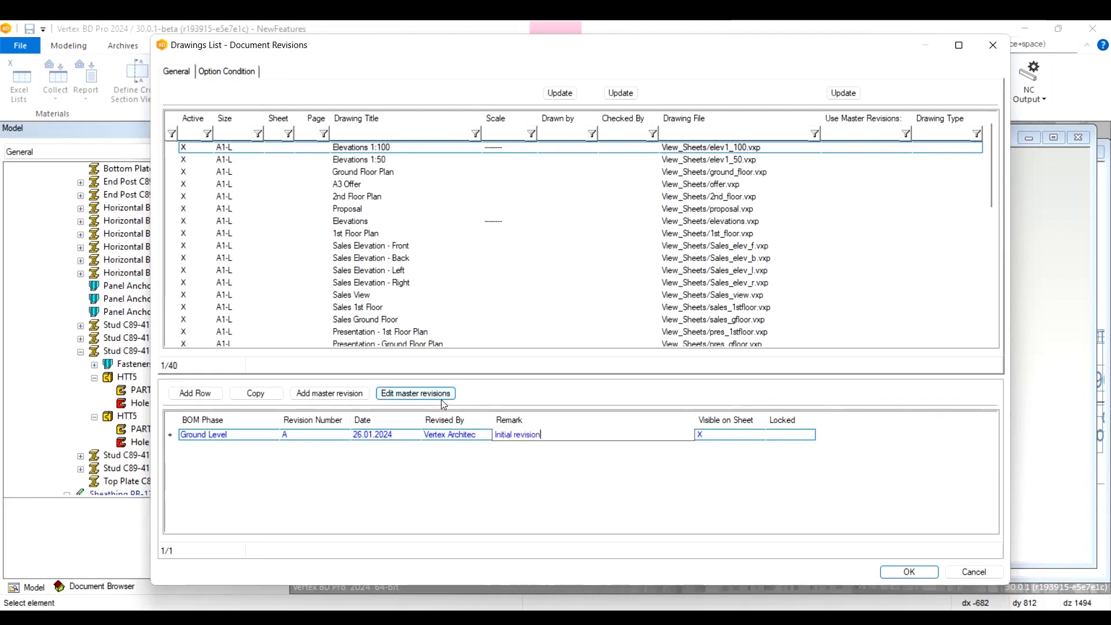
Add master revision B, dated 27.01.2024 with remark Window, assign it to Ground Level and make it visible on the sheet
left_click(342, 396)
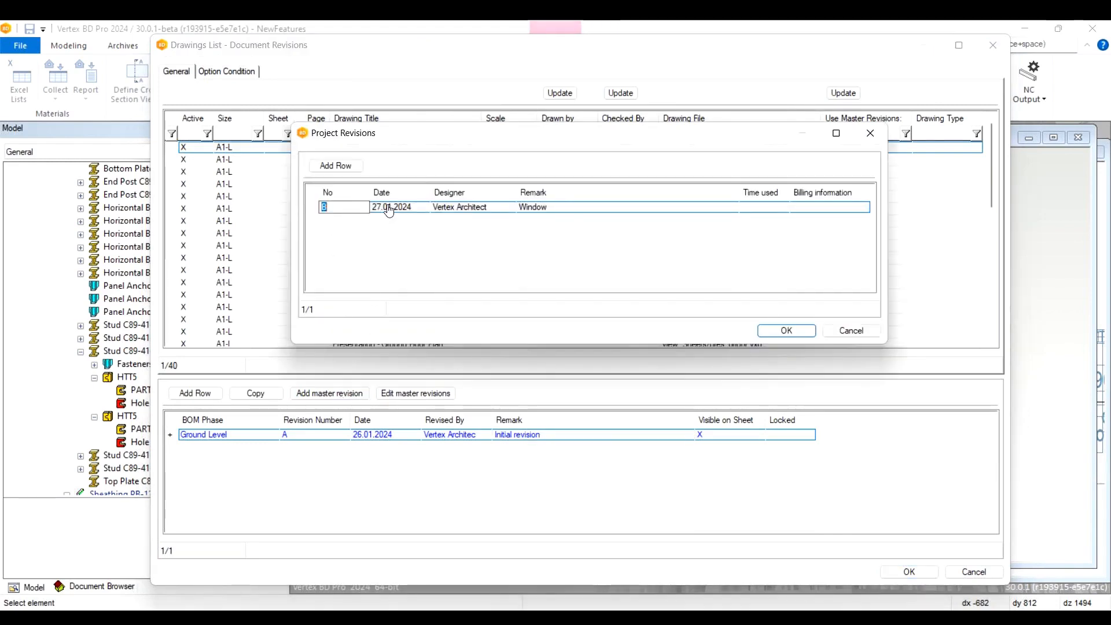
left_click(786, 331)
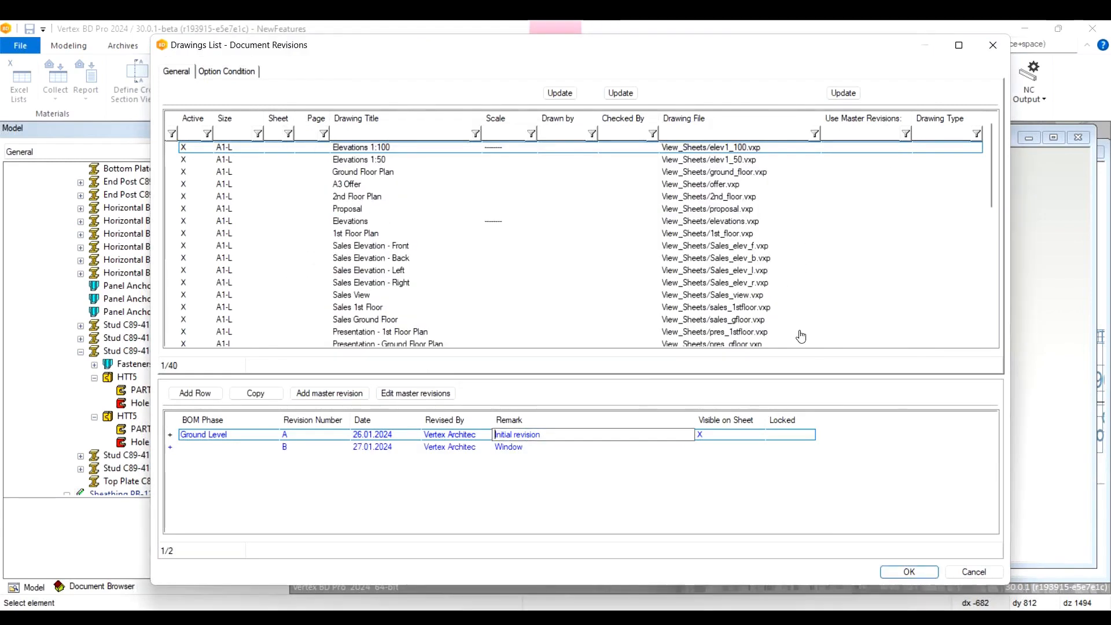
left_click(261, 453)
left_click(272, 446)
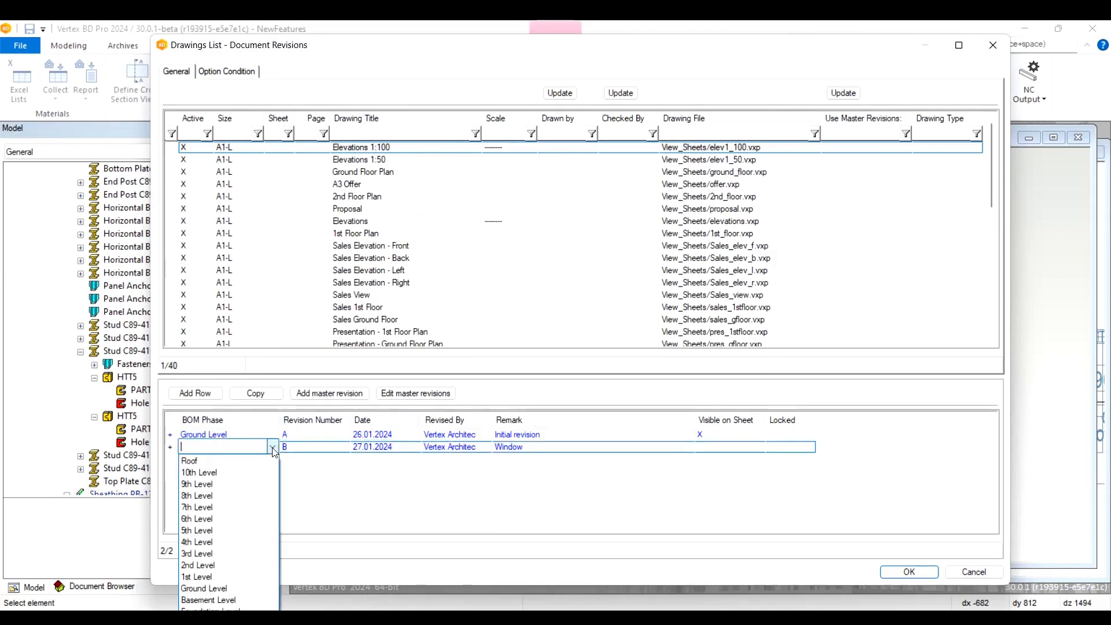
left_click(213, 595)
left_click(715, 448)
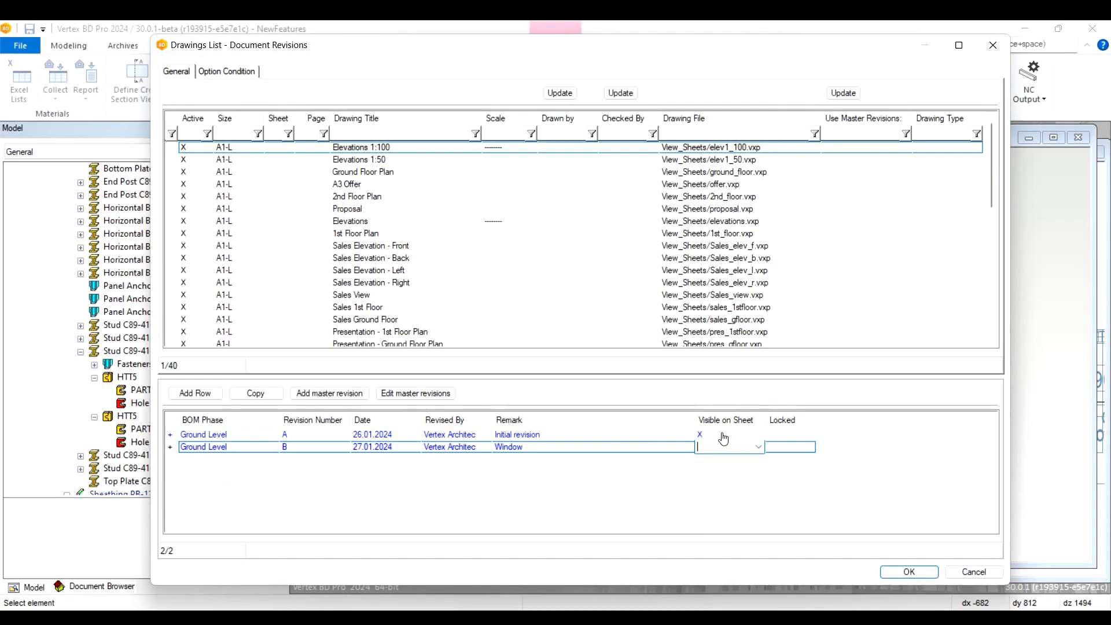
left_click(758, 448)
Copy revisions A and B from Elevations 1:100 to Elevations 1:50 and Ground Floor Plan, and check the revisions of both target drawings
left_click(259, 396)
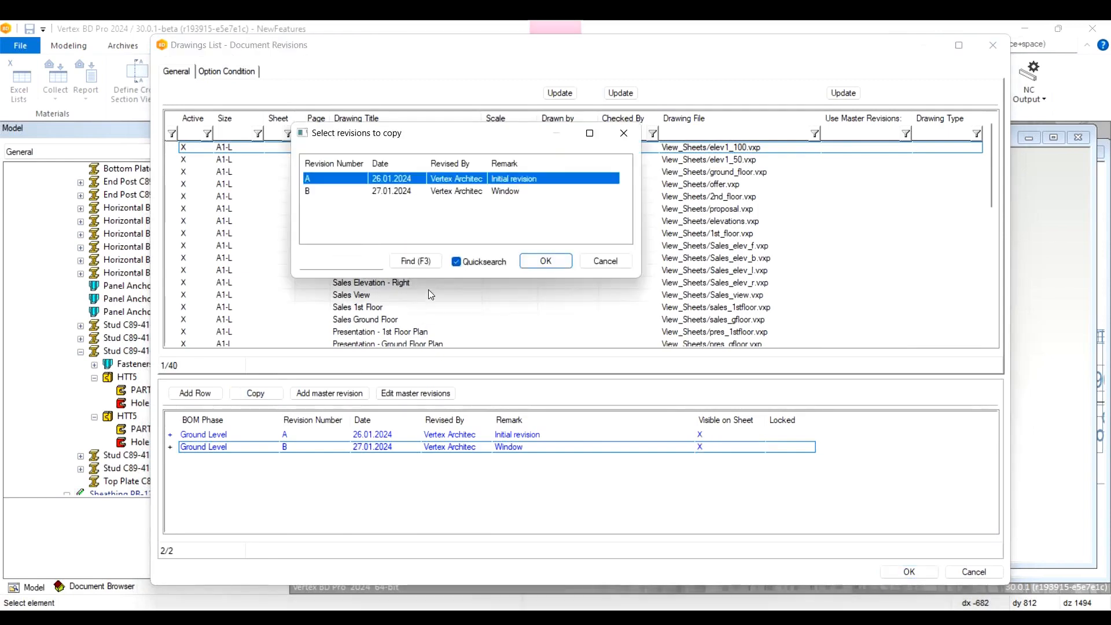
left_click(417, 192, "ctrl")
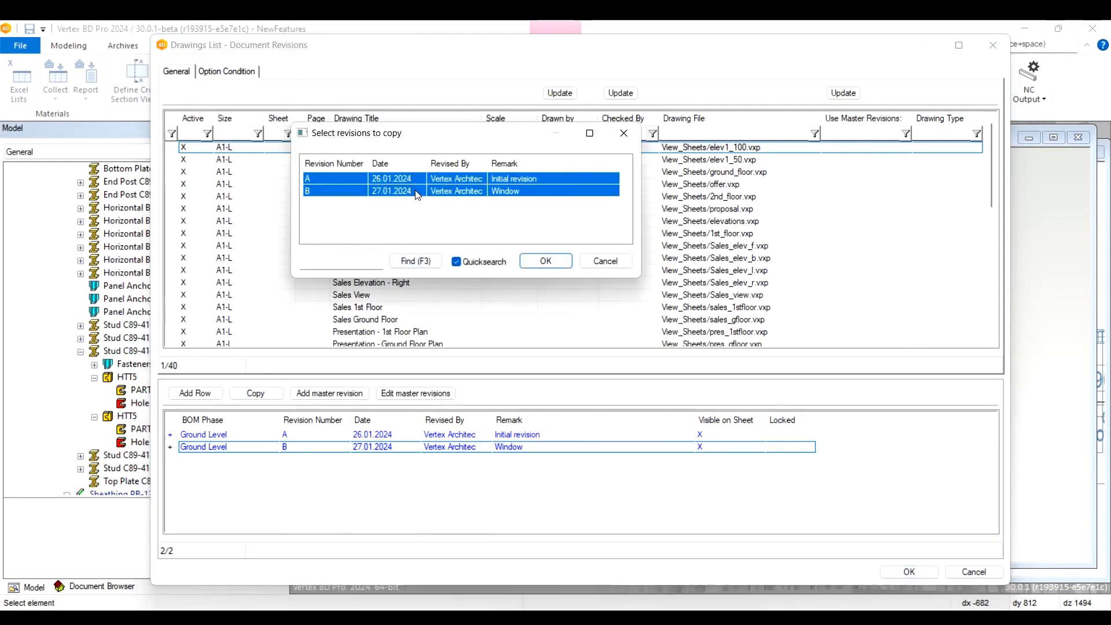
left_click(545, 261)
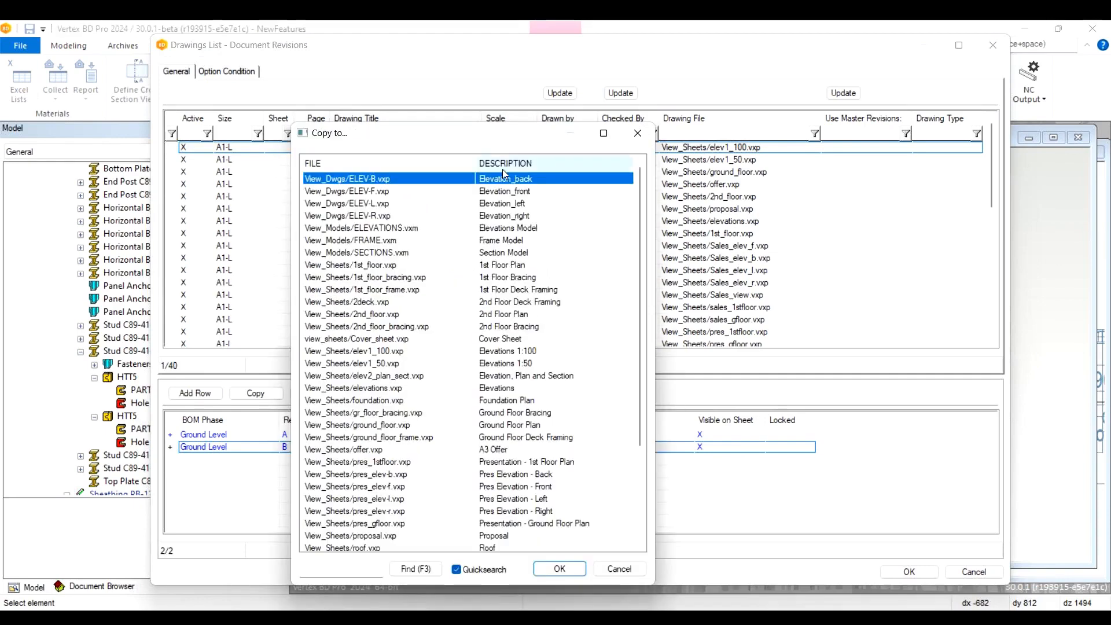
left_click_drag(507, 140, 788, 115)
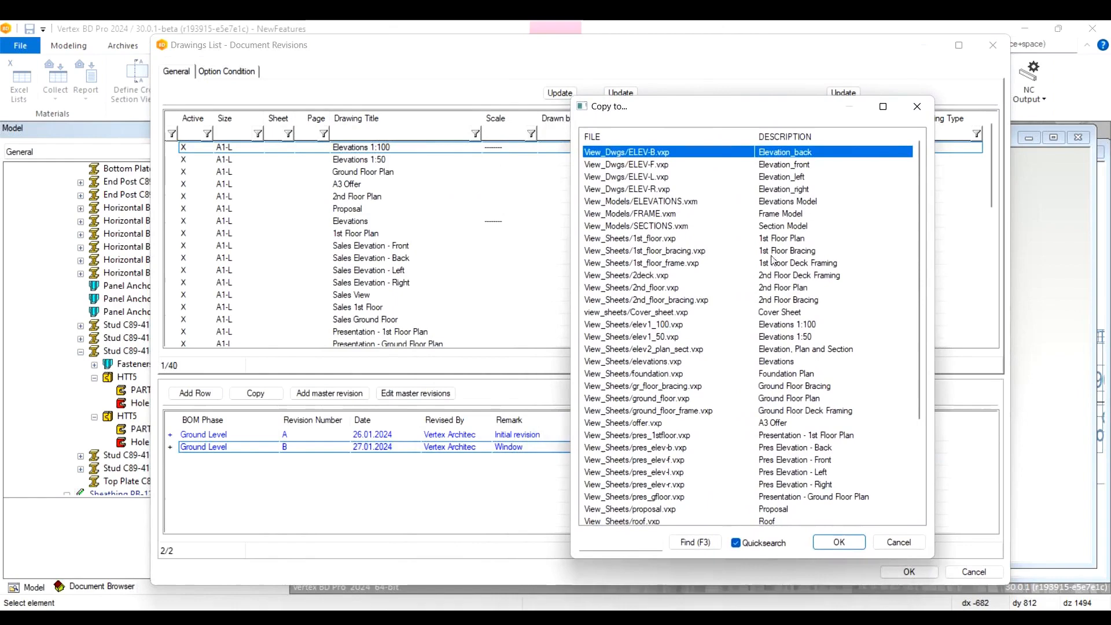
left_click(802, 338)
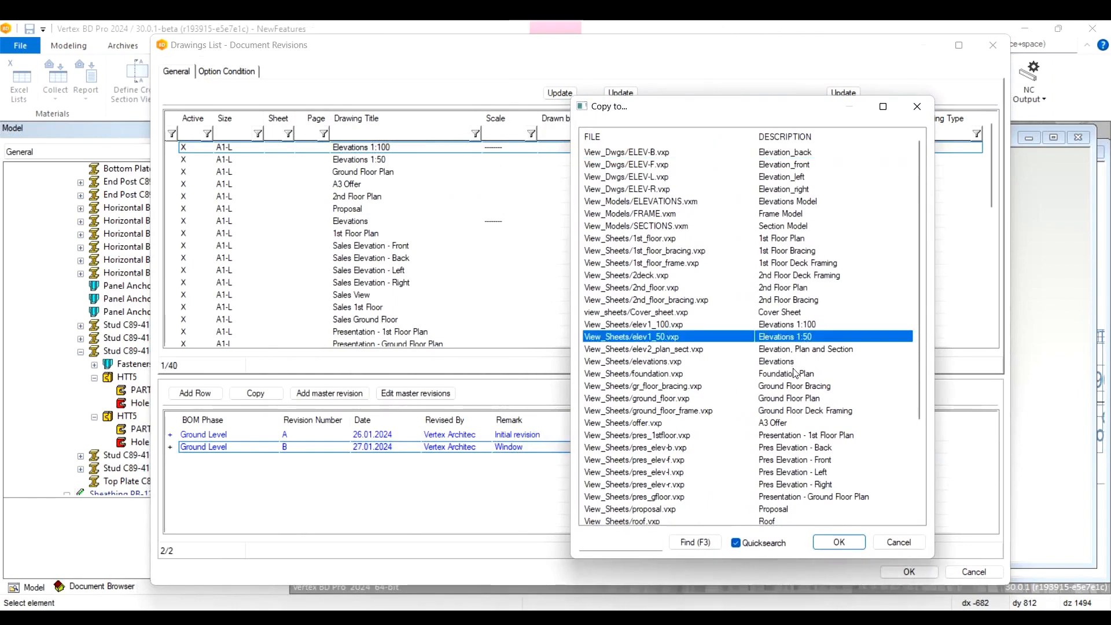
left_click(789, 399, "ctrl")
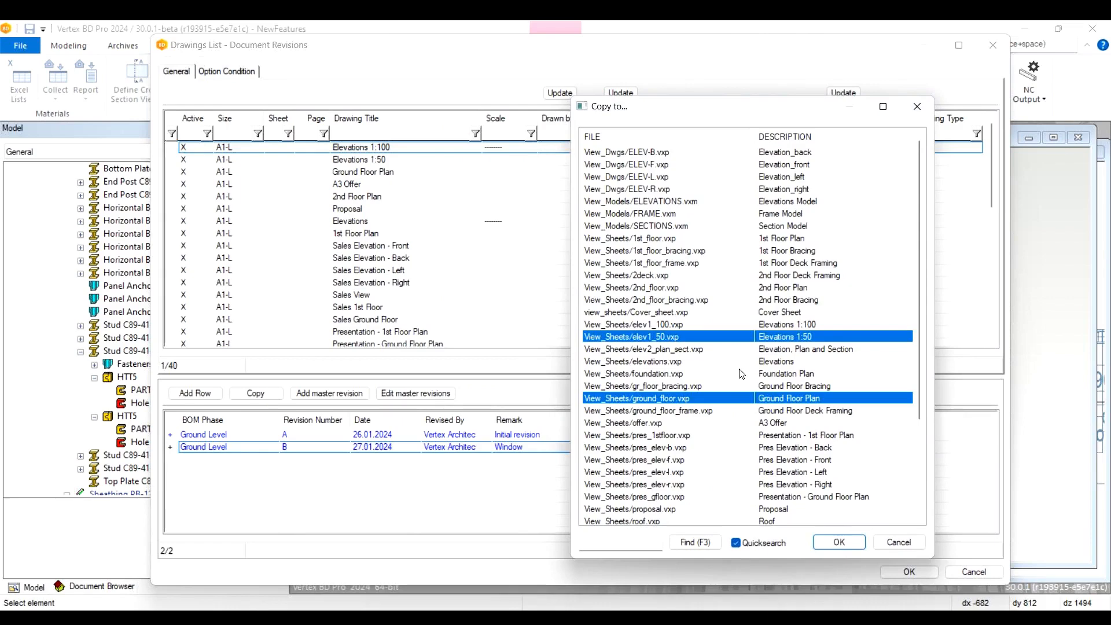
left_click(849, 548)
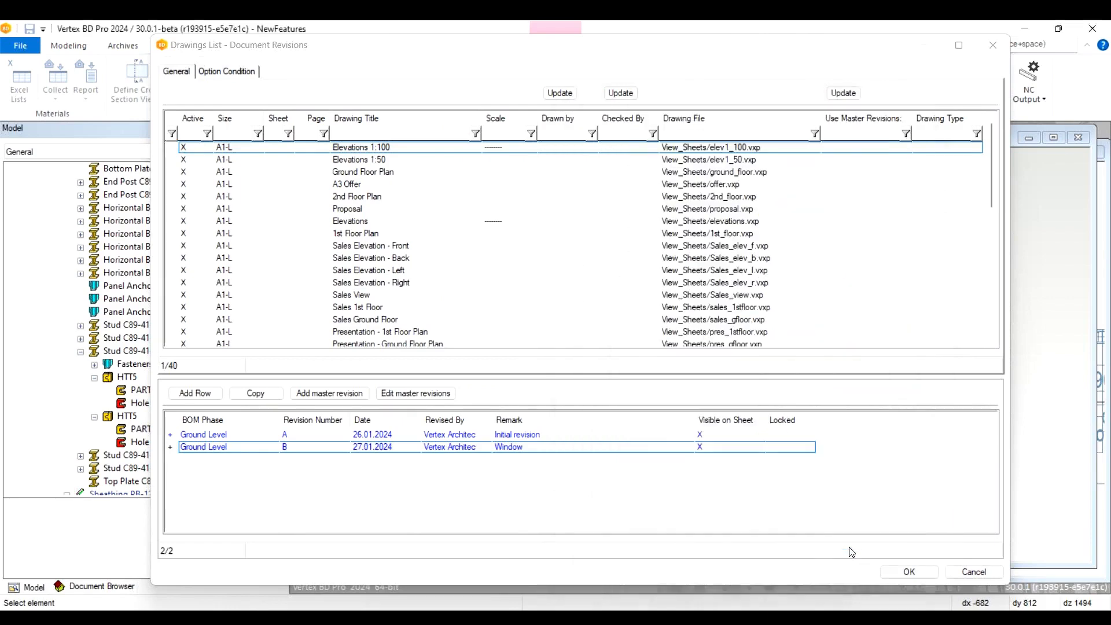
left_click(380, 159)
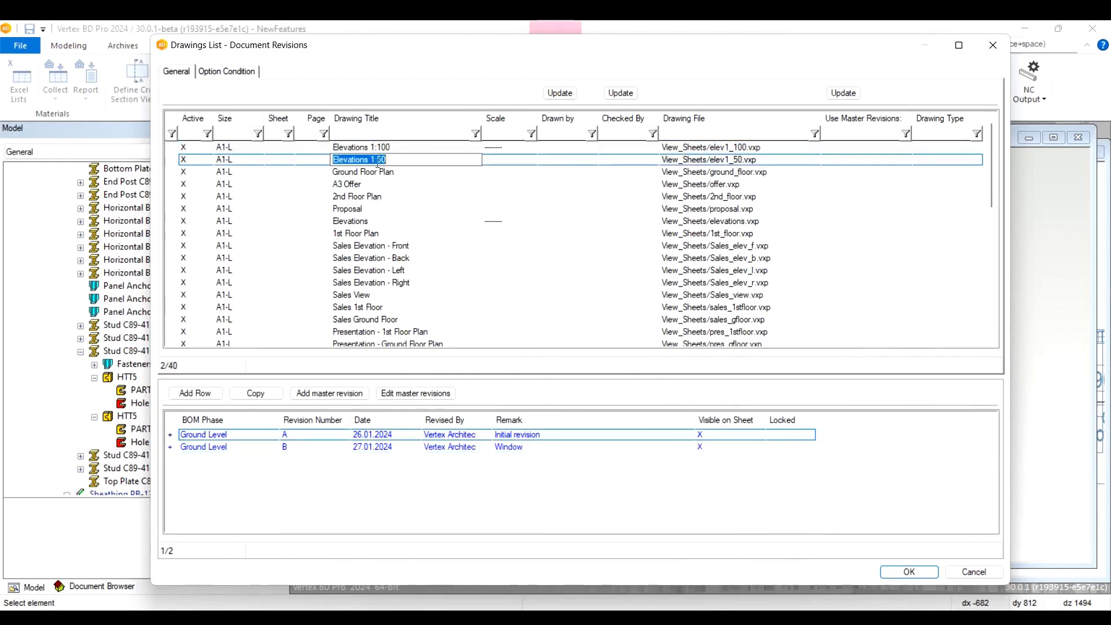
left_click(376, 173)
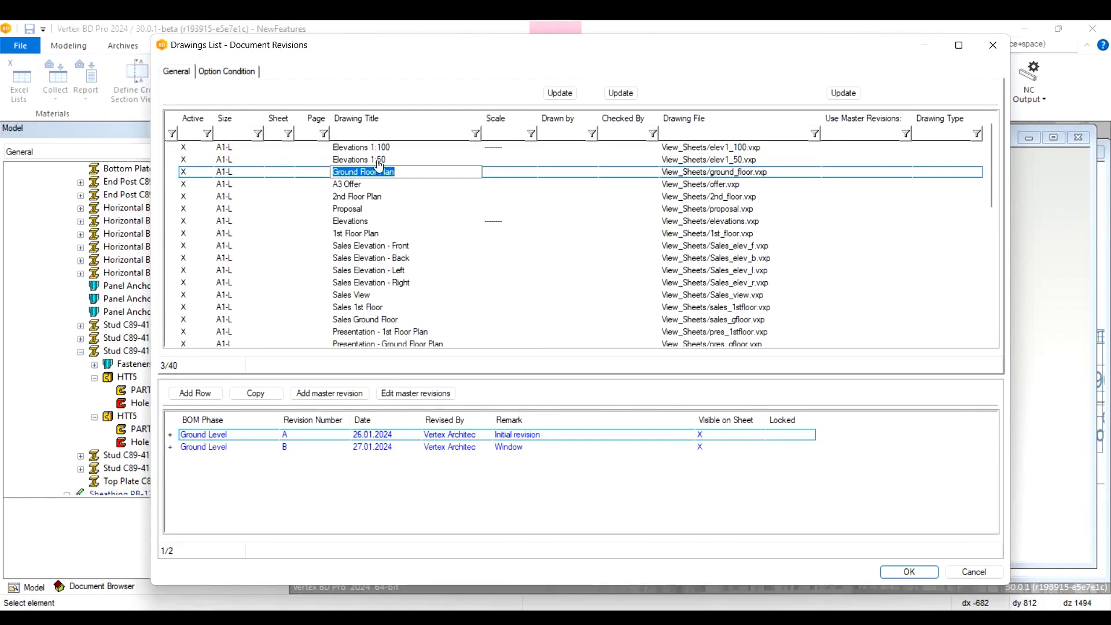
Add a revision row to the A3 Offer drawing with revision number A and date 28.01.2024
left_click(353, 184)
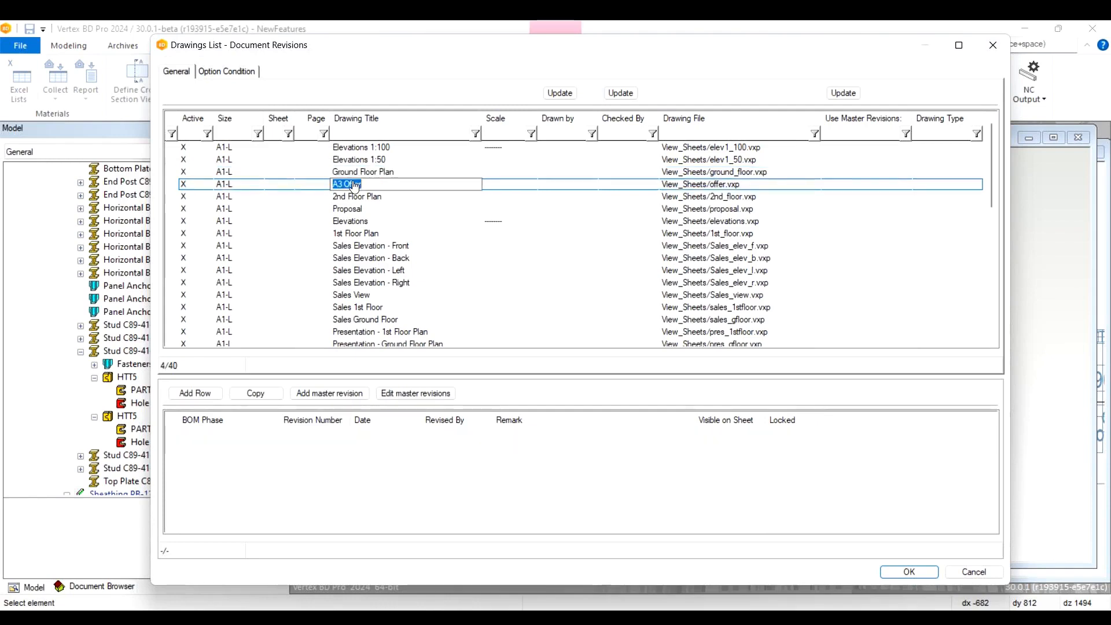
left_click(207, 395)
left_click(292, 437)
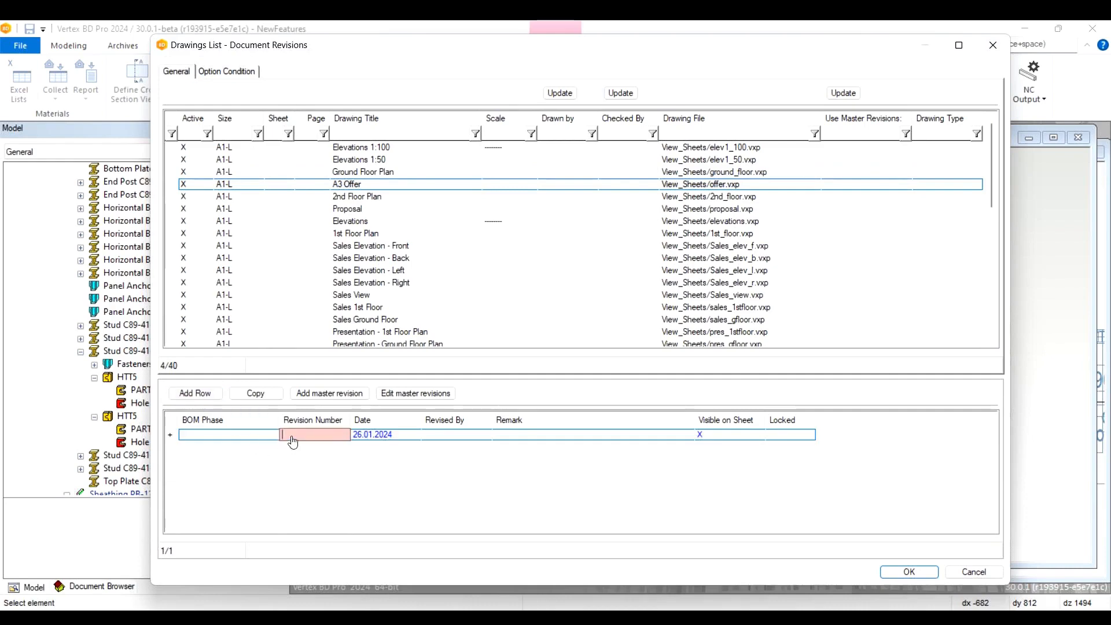
type("A")
left_click(361, 435)
left_click(362, 434)
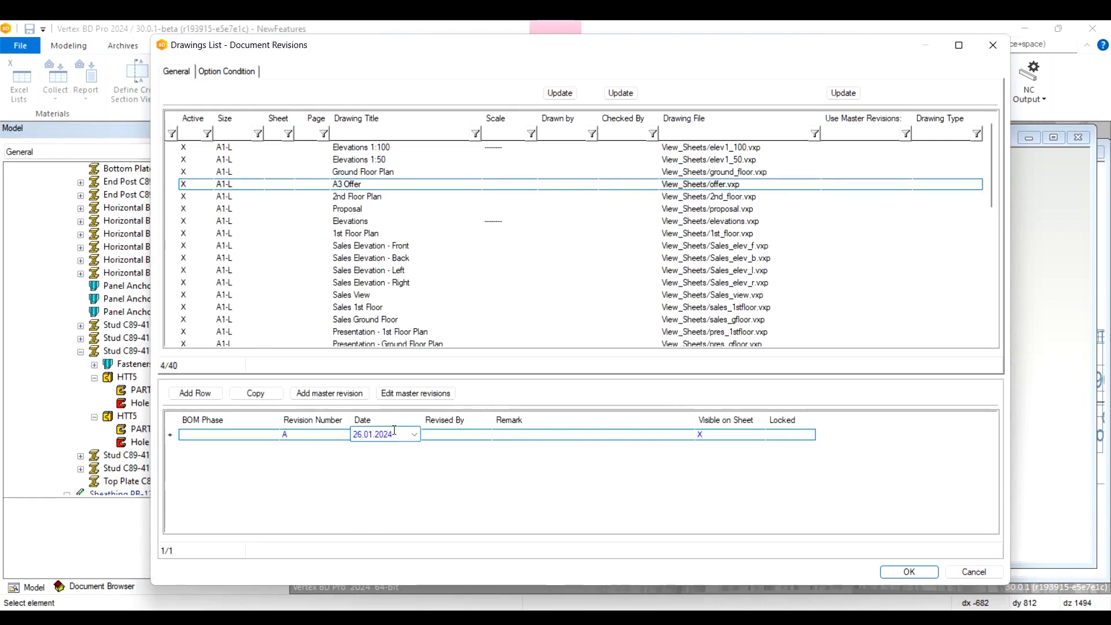
key("BackSpace")
type("8")
Choose the architect contact as the reviser of the A3 Offer revision
left_click(487, 442)
left_click(487, 439)
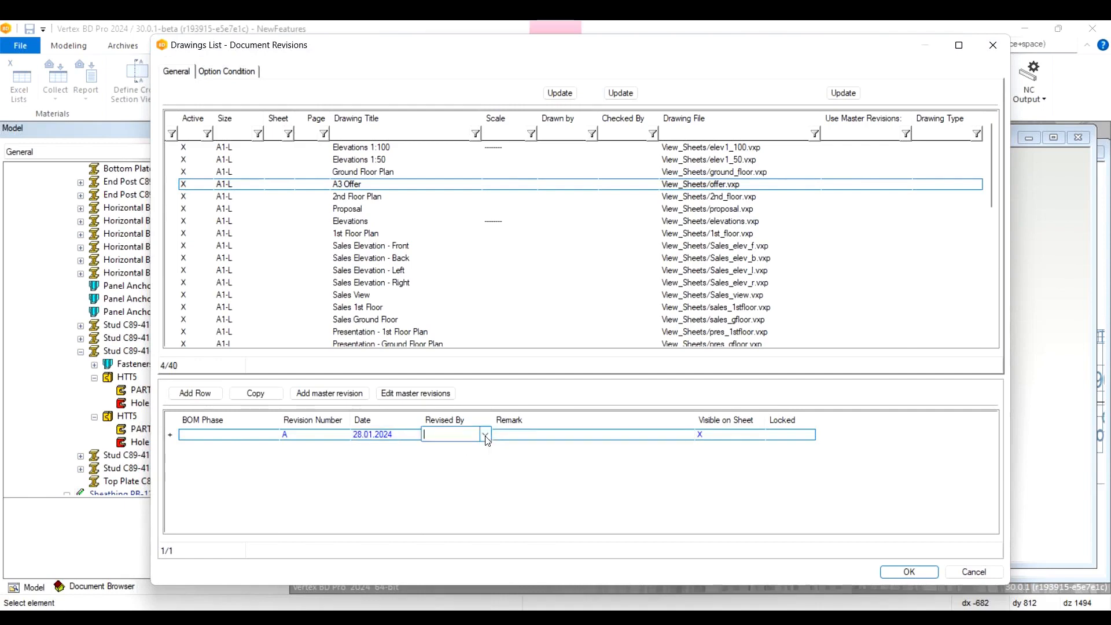
left_click(485, 435)
left_click(694, 235)
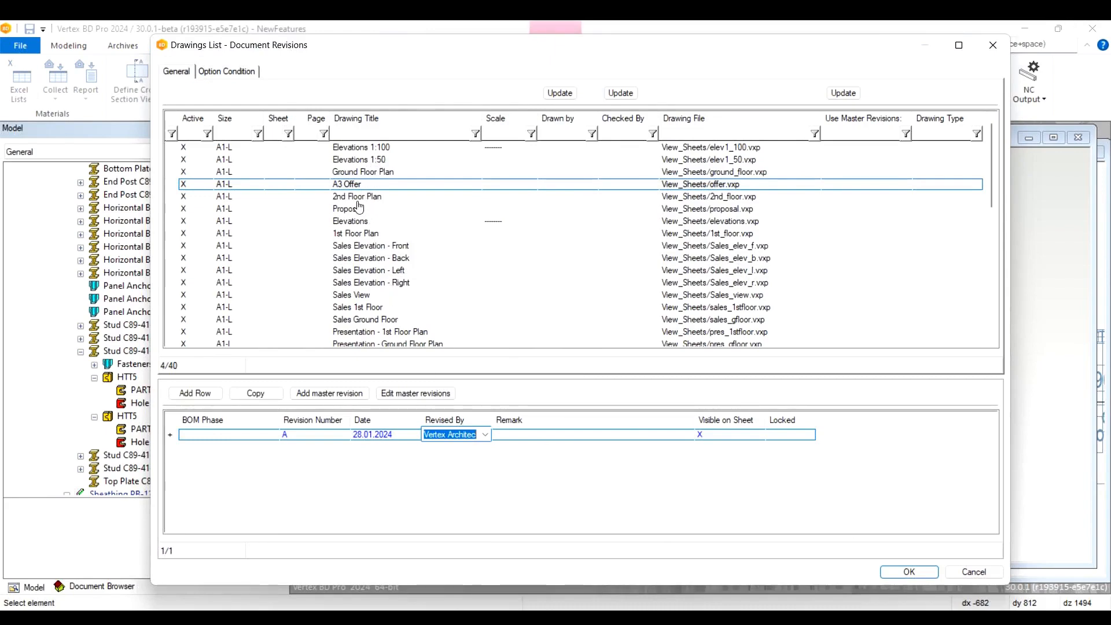
Accept the drawing revisions, output the drawing schedule in Excel format and enable the workbook's macro content
left_click(918, 576)
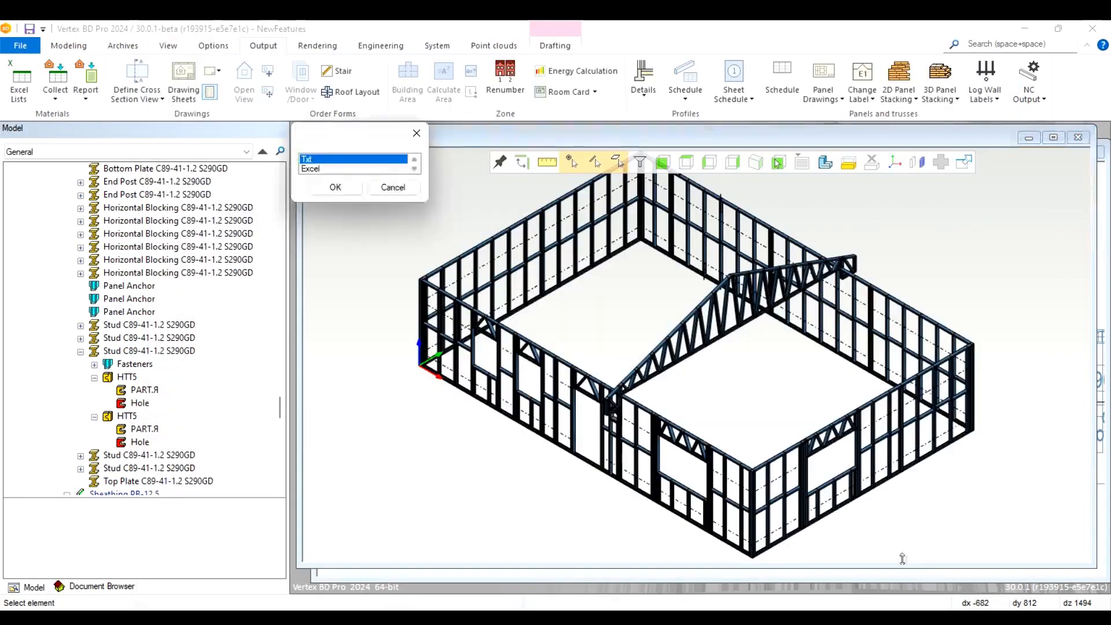
double_click(332, 168)
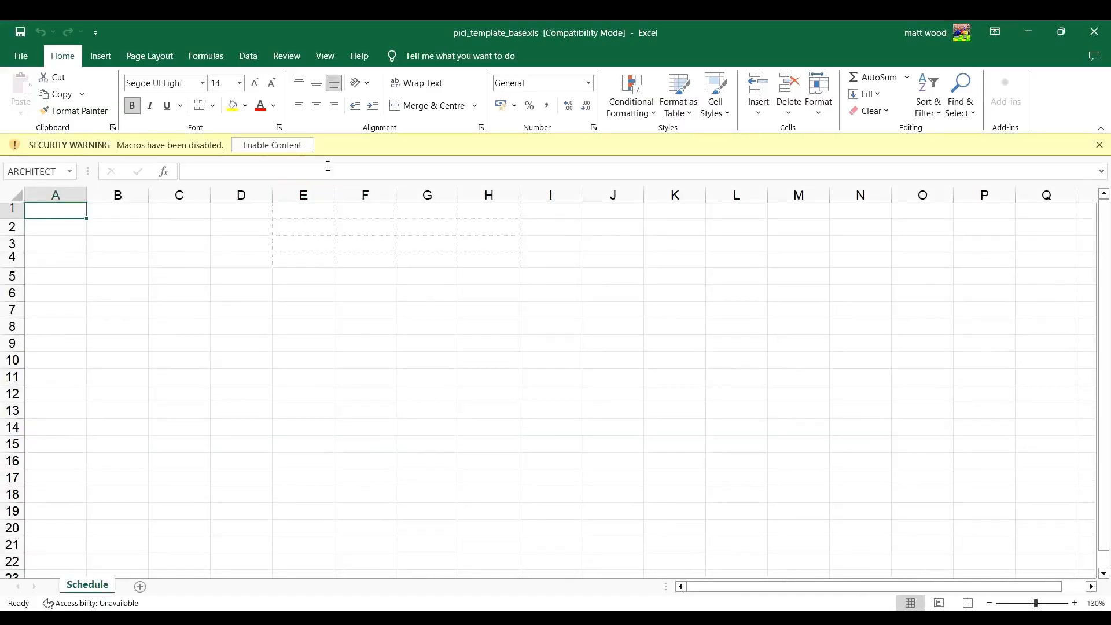
left_click(290, 147)
left_click(285, 148)
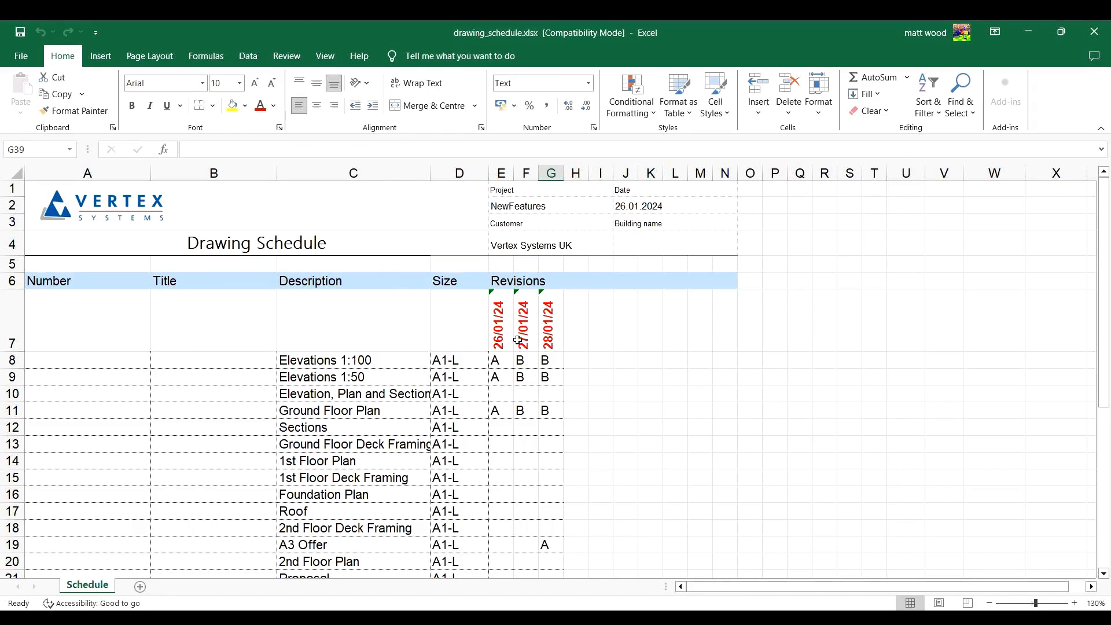
Review the revision columns in the exported drawing schedule, including the A3 Offer row, and close the workbook without saving
scroll(514, 347, "down", 2)
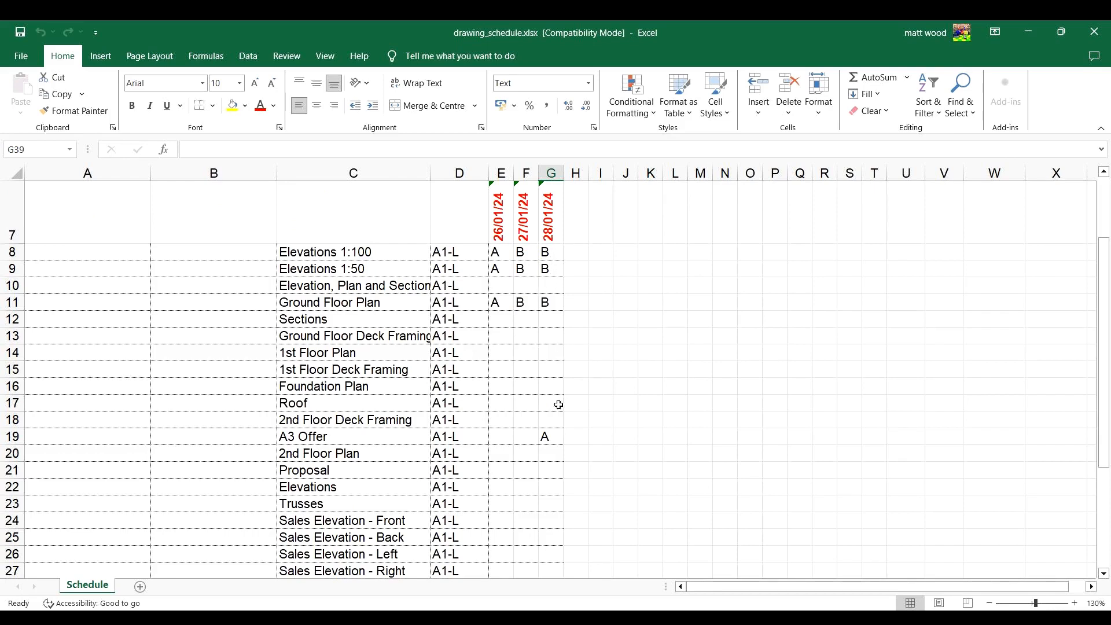
left_click(547, 436)
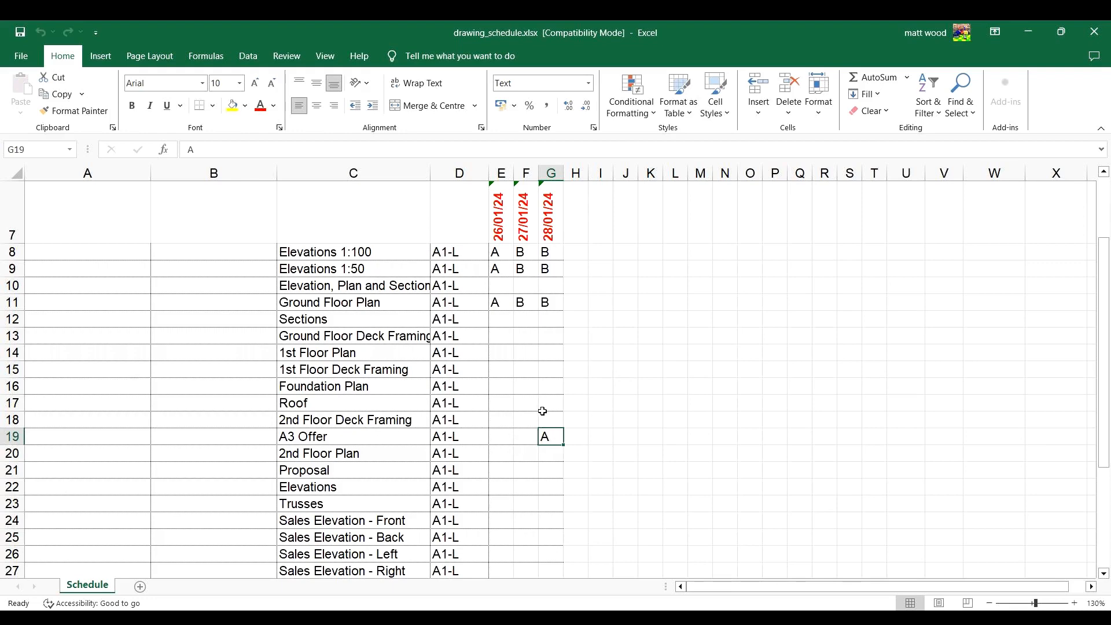
scroll(542, 410, "up", 2)
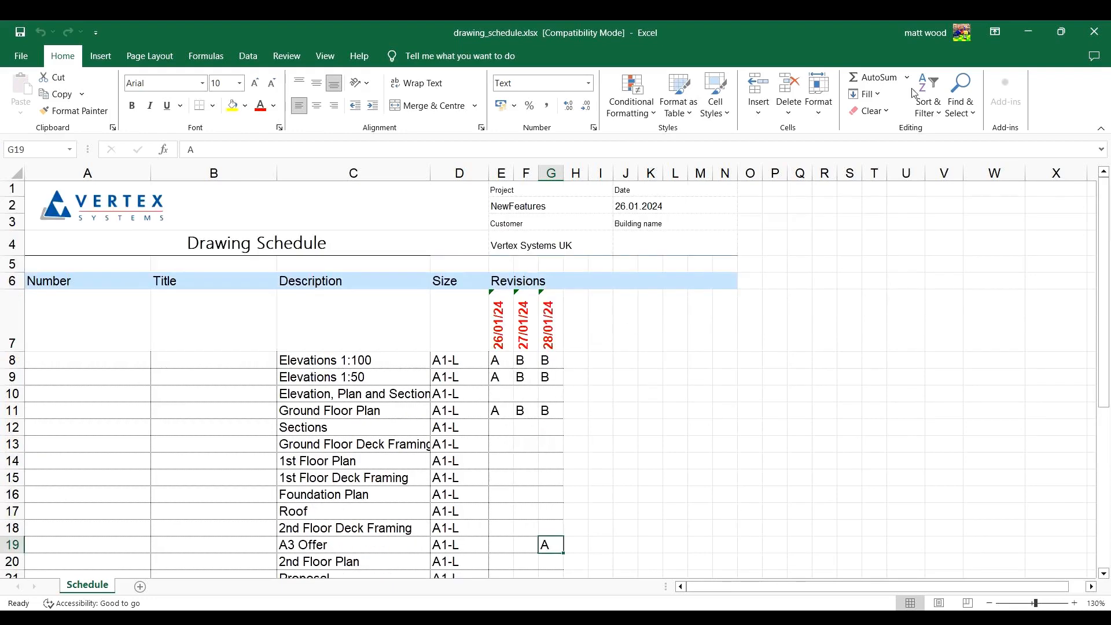
left_click(1098, 35)
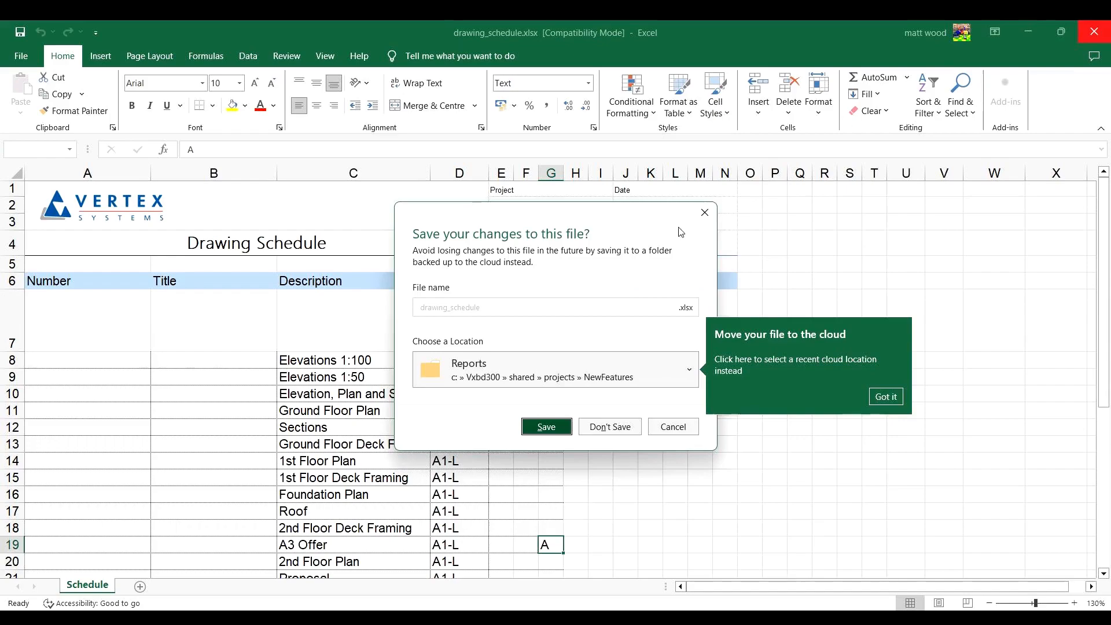
left_click(599, 428)
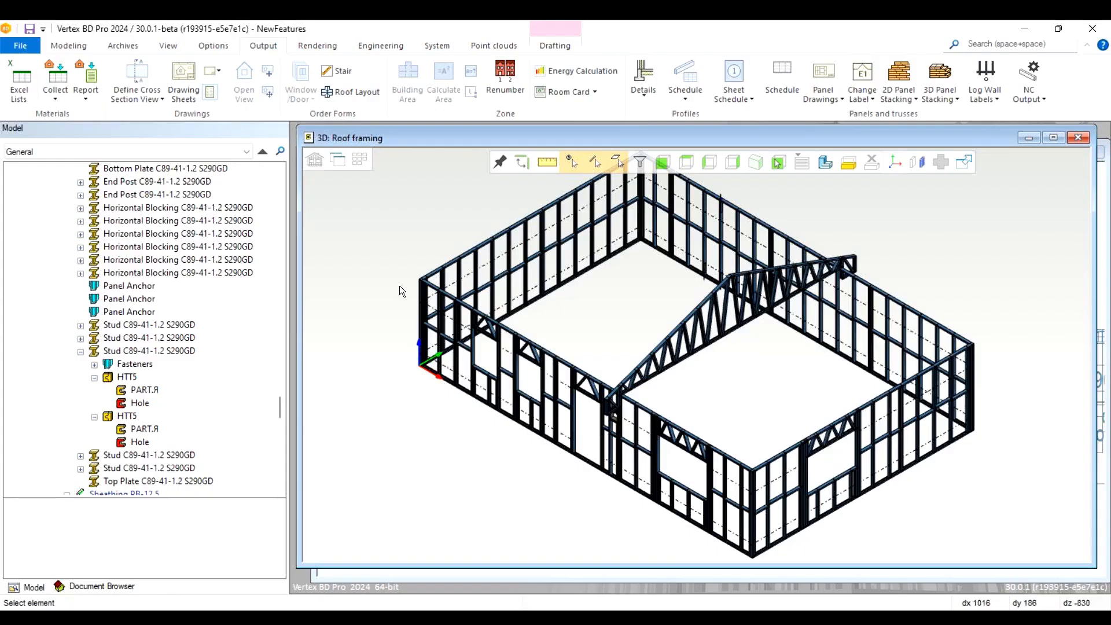
Reopen the drawings list, look through the listed project drawings and close it without changes
left_click(210, 93)
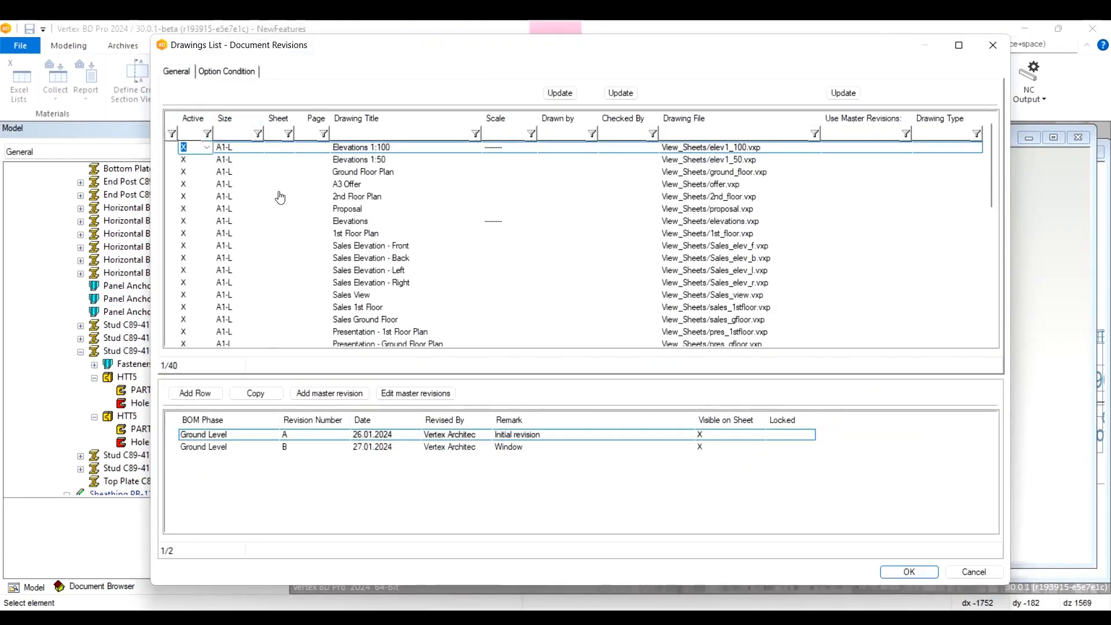
scroll(426, 256, "down", 8)
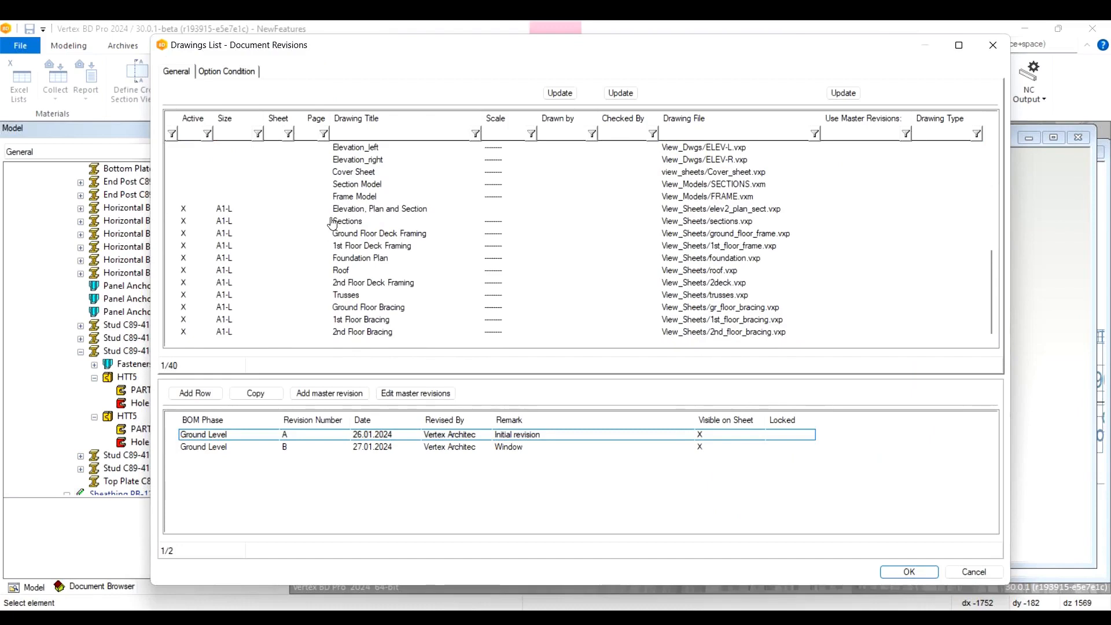
left_click(973, 571)
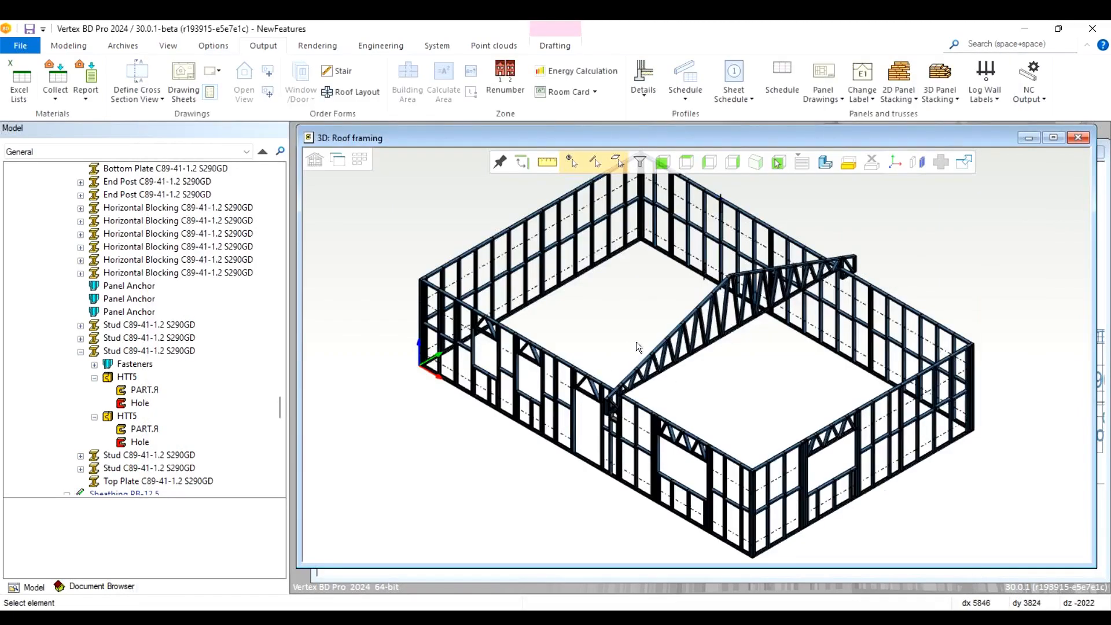
Create a panel drawing of wall panel GE4 in the 3D model using the Wall Panel A4 Frame template
left_click(666, 424)
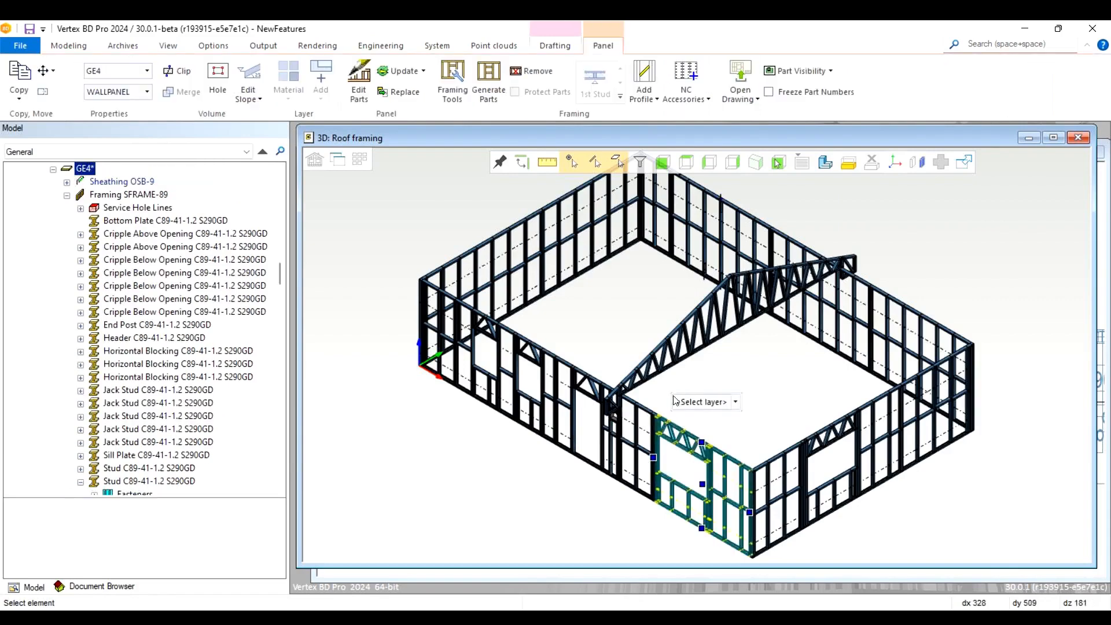
right_click(735, 399)
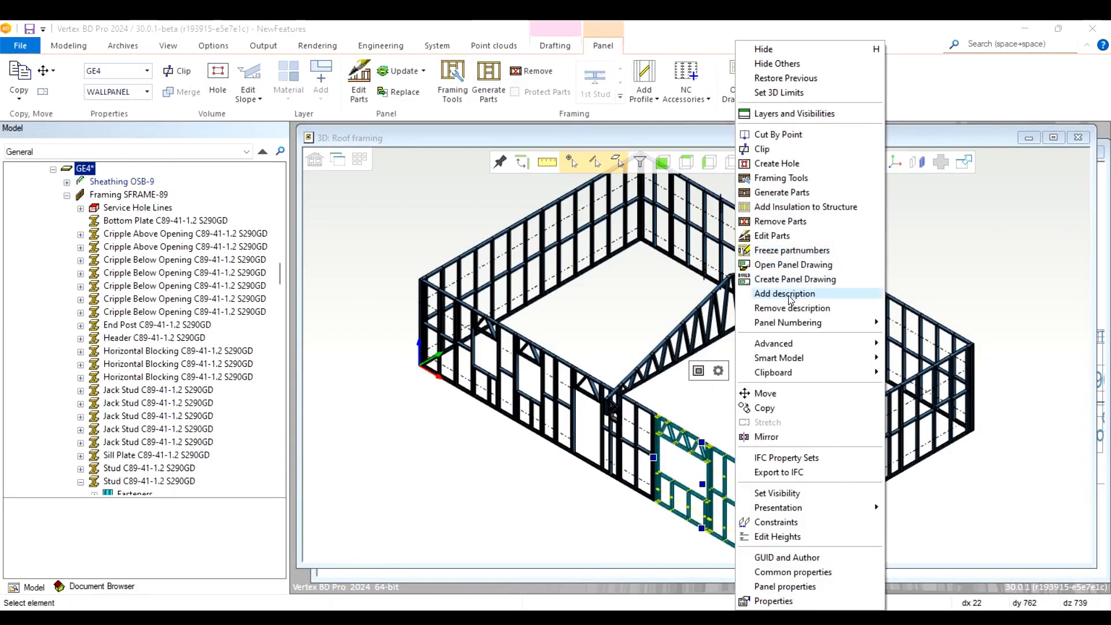
left_click(794, 279)
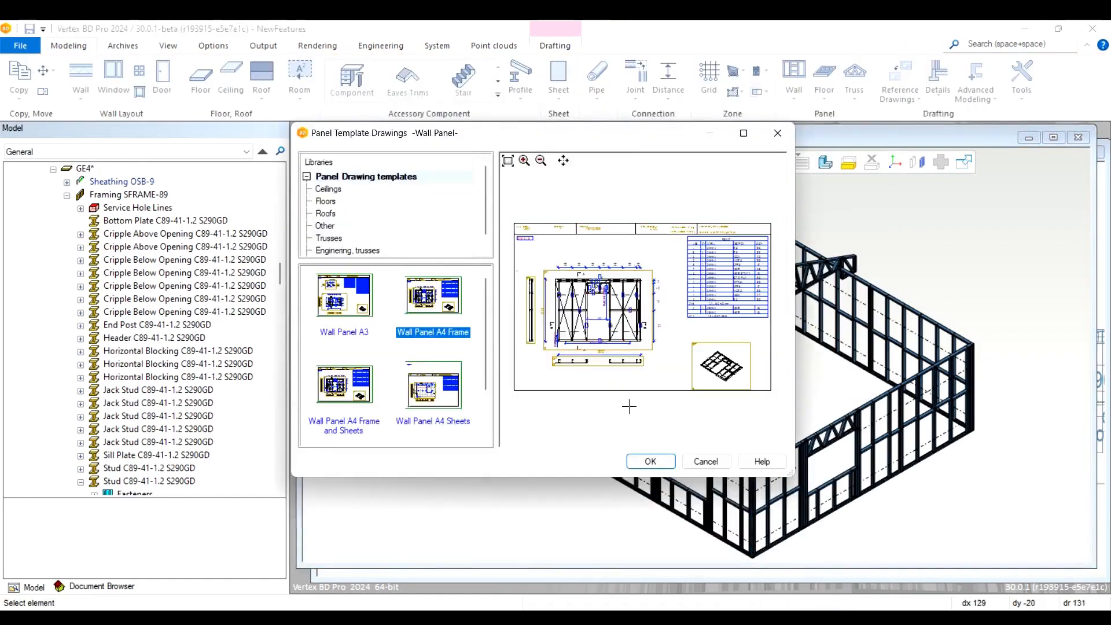
left_click(660, 461)
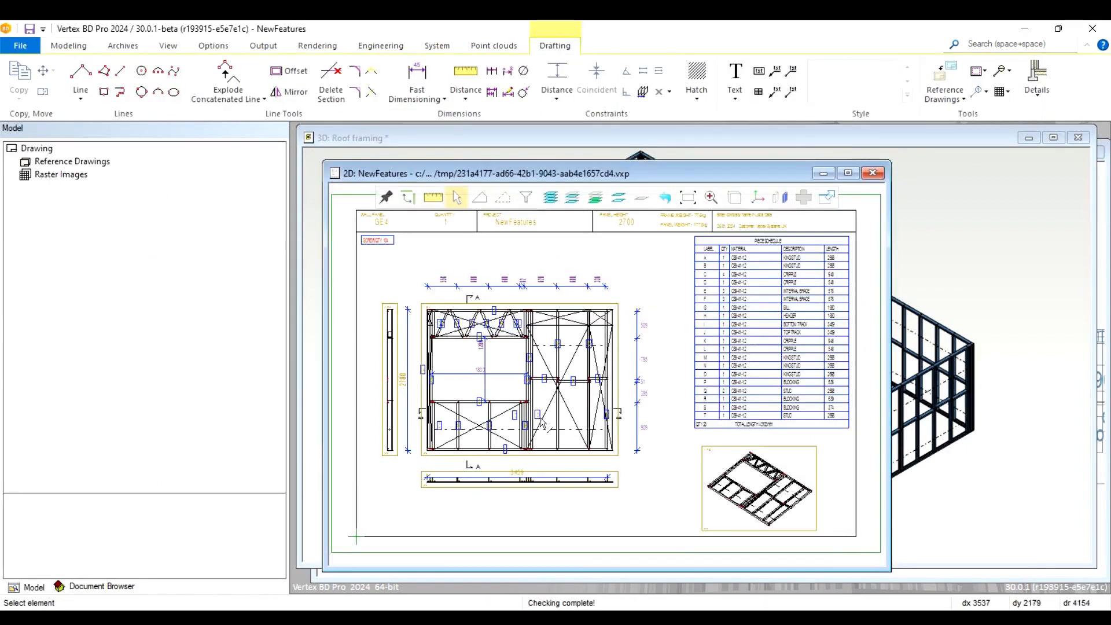
Add a revision row to the GE4 panel drawing's document information with BOM phase Ground Level
right_click(627, 257)
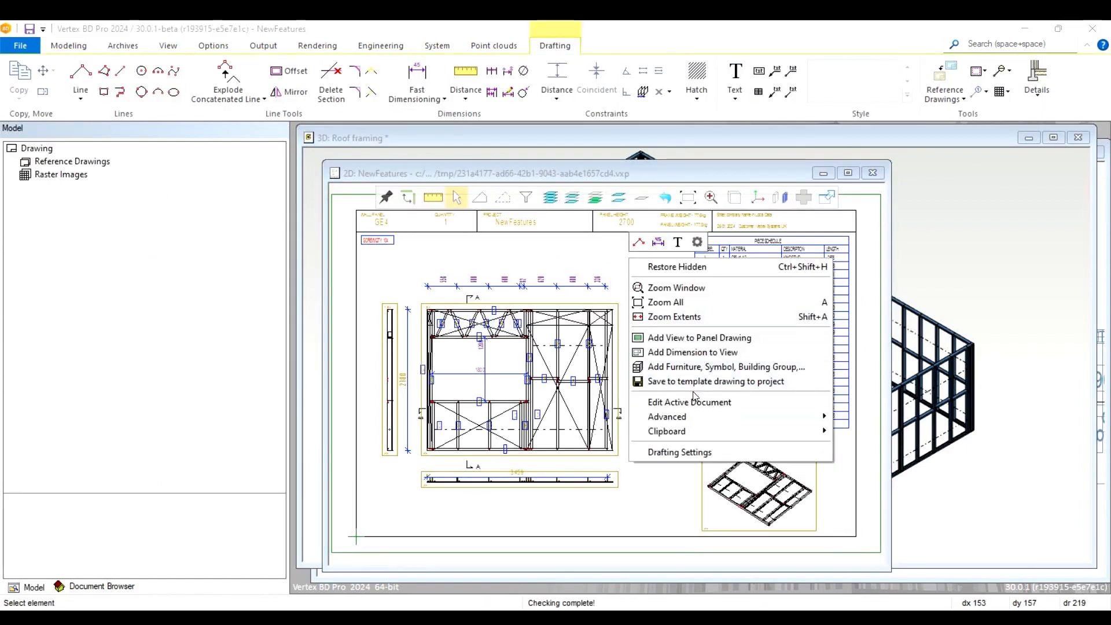
left_click(689, 402)
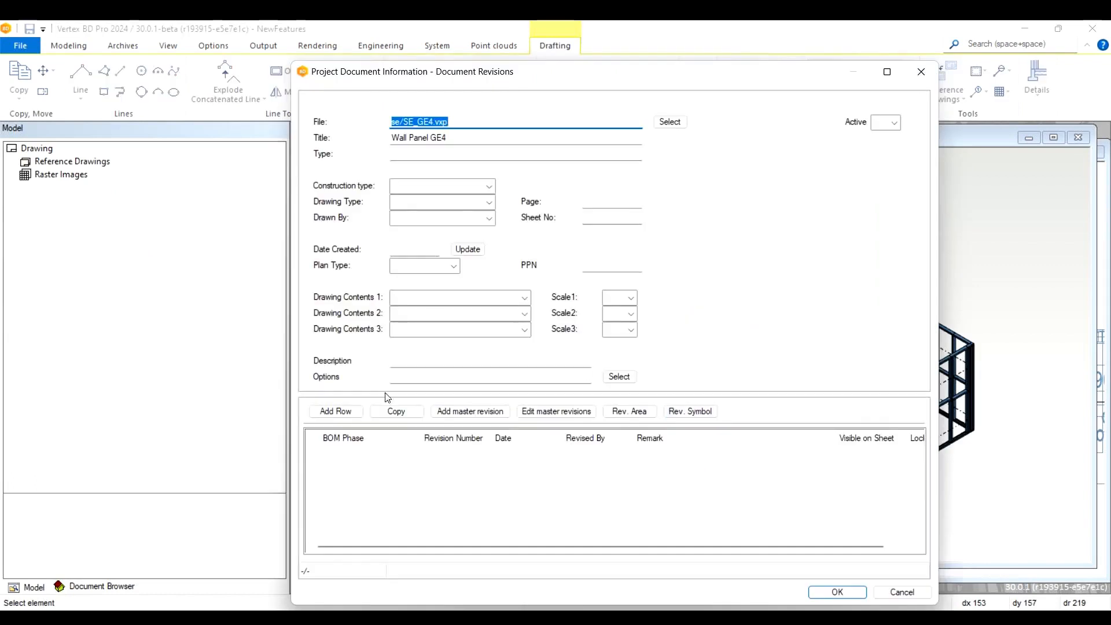
left_click(350, 413)
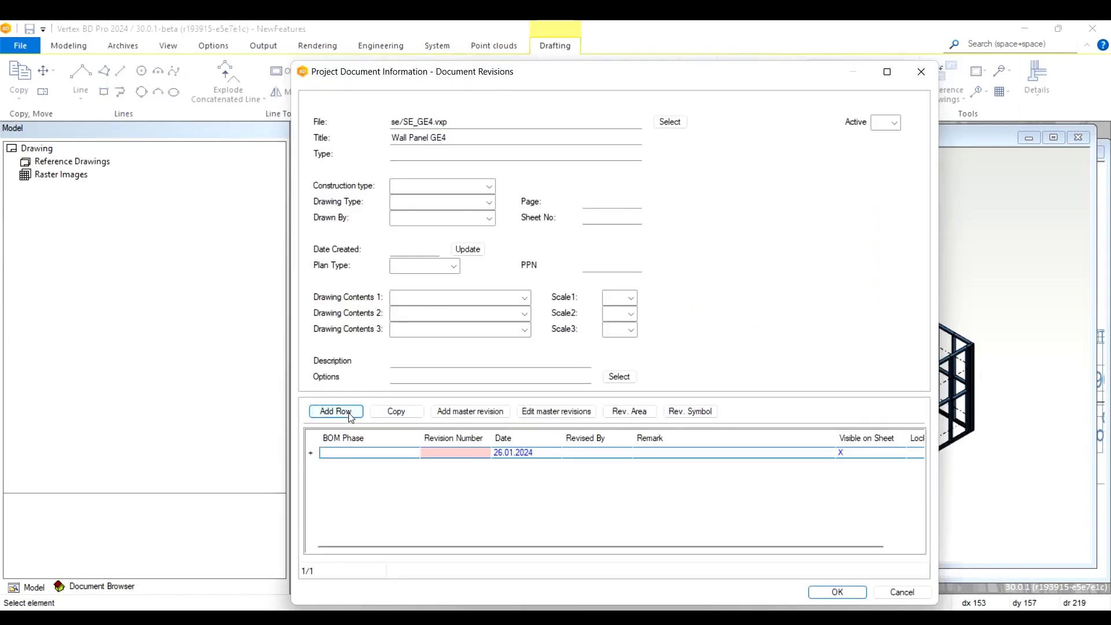
left_click(365, 455)
left_click(413, 453)
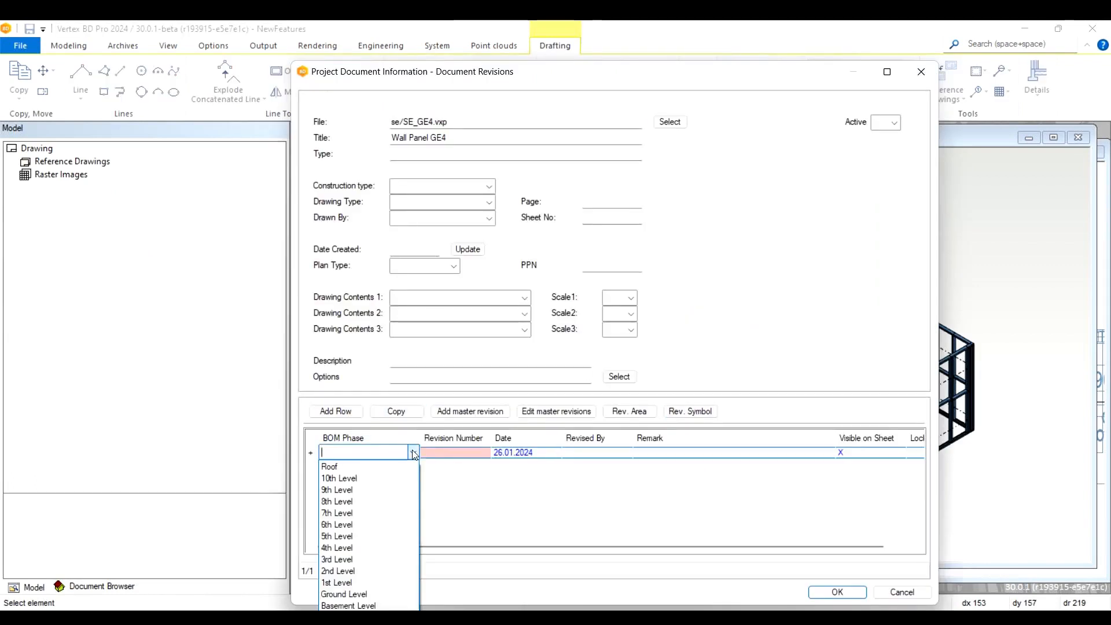
left_click(371, 594)
Set the revision number to A and Revised By to Vertex Architect, and close the panel drawing with its changes saved
left_click(450, 453)
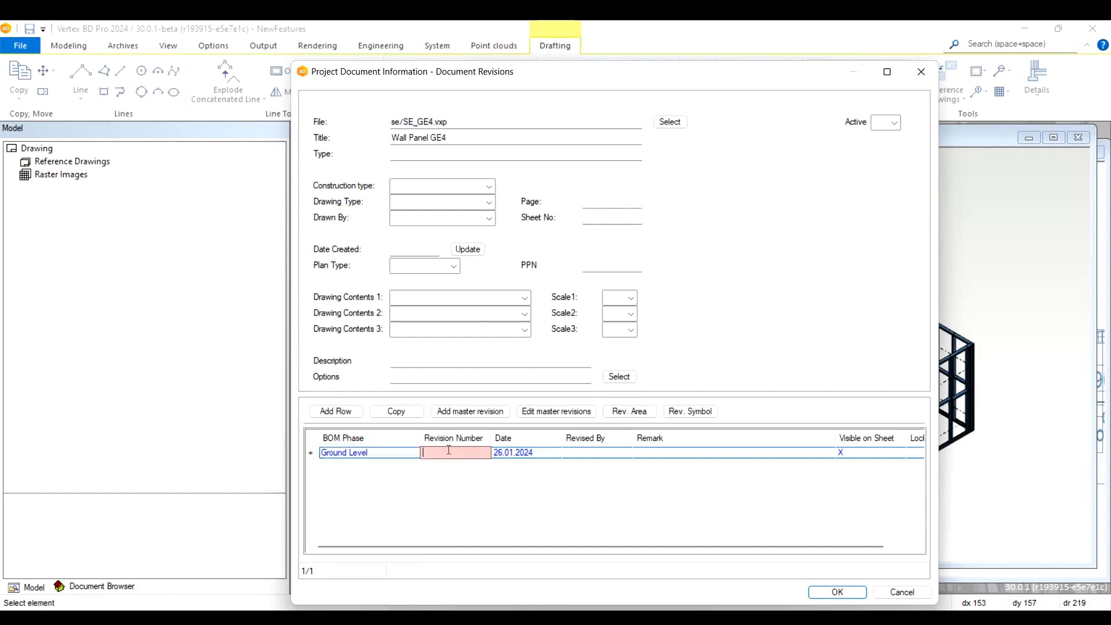
left_click(596, 454)
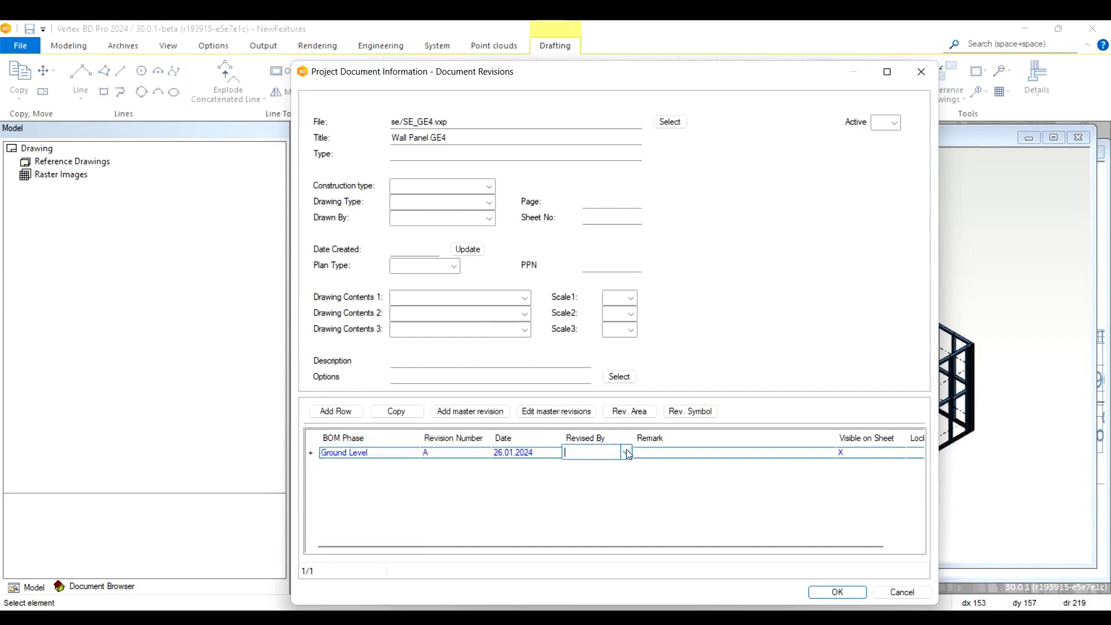
left_click(629, 453)
left_click(711, 233)
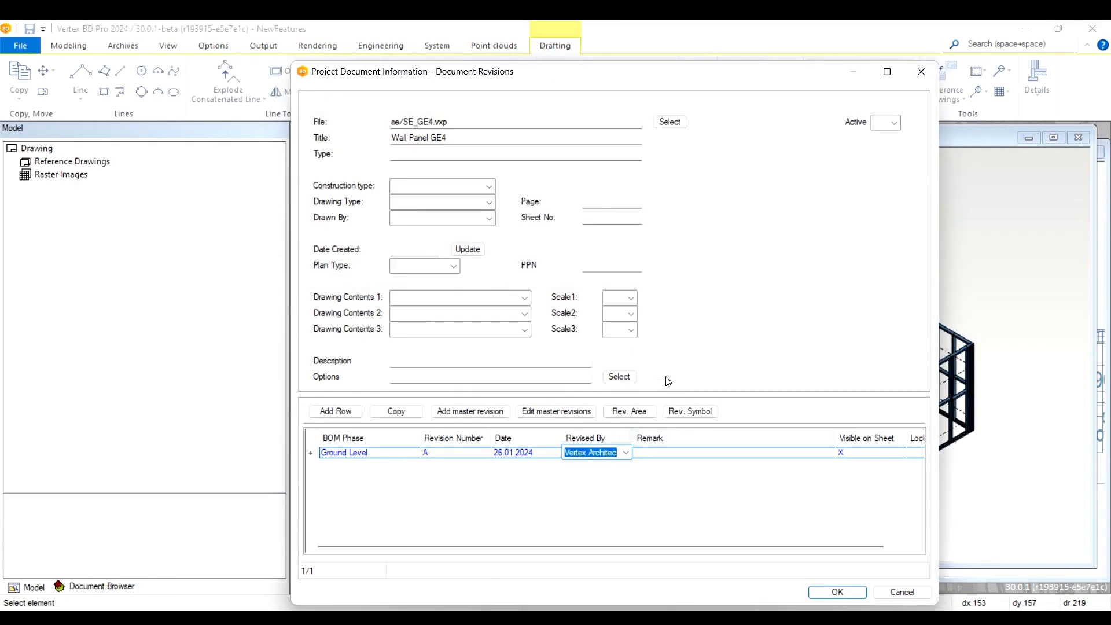
left_click(842, 591)
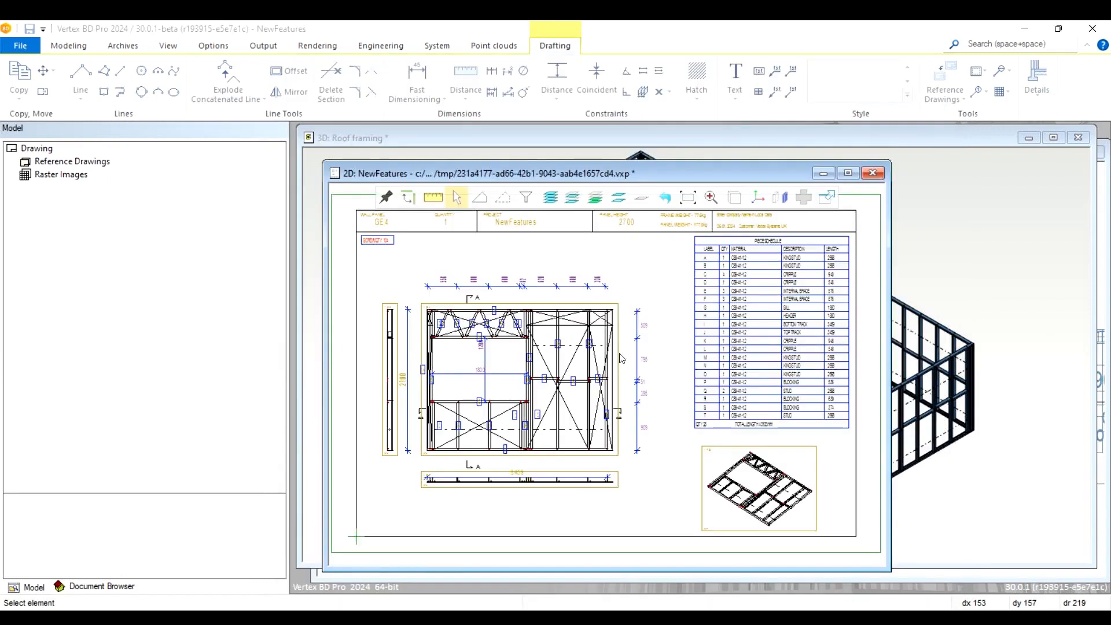
left_click(872, 173)
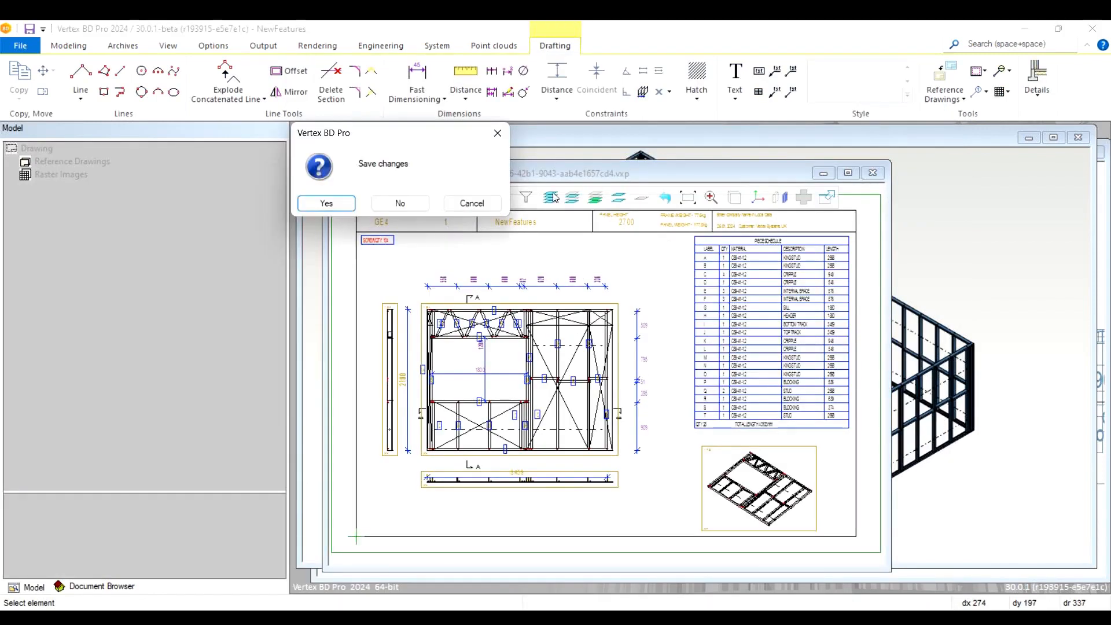
left_click(342, 207)
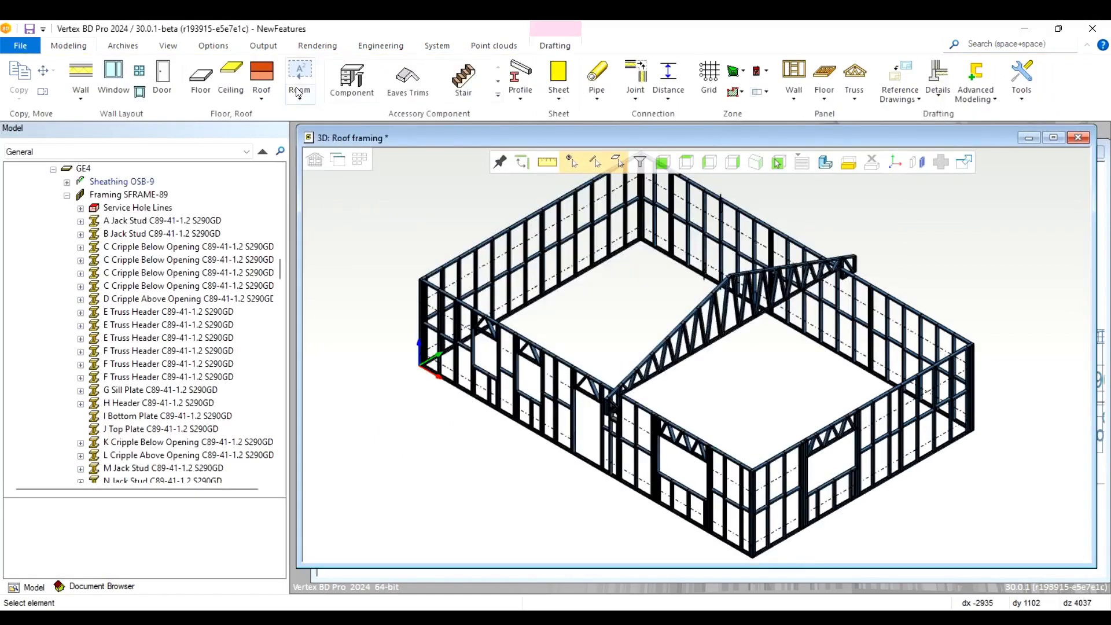
Mark the Wall Panel GE4 drawing as active in the project's drawings list
left_click(263, 46)
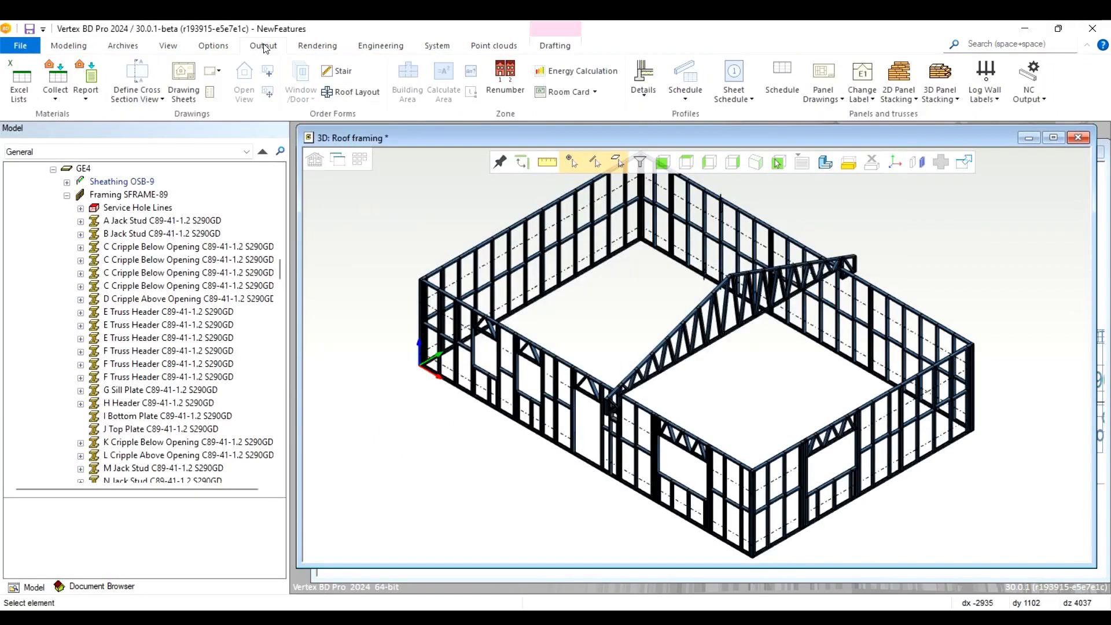
left_click(209, 93)
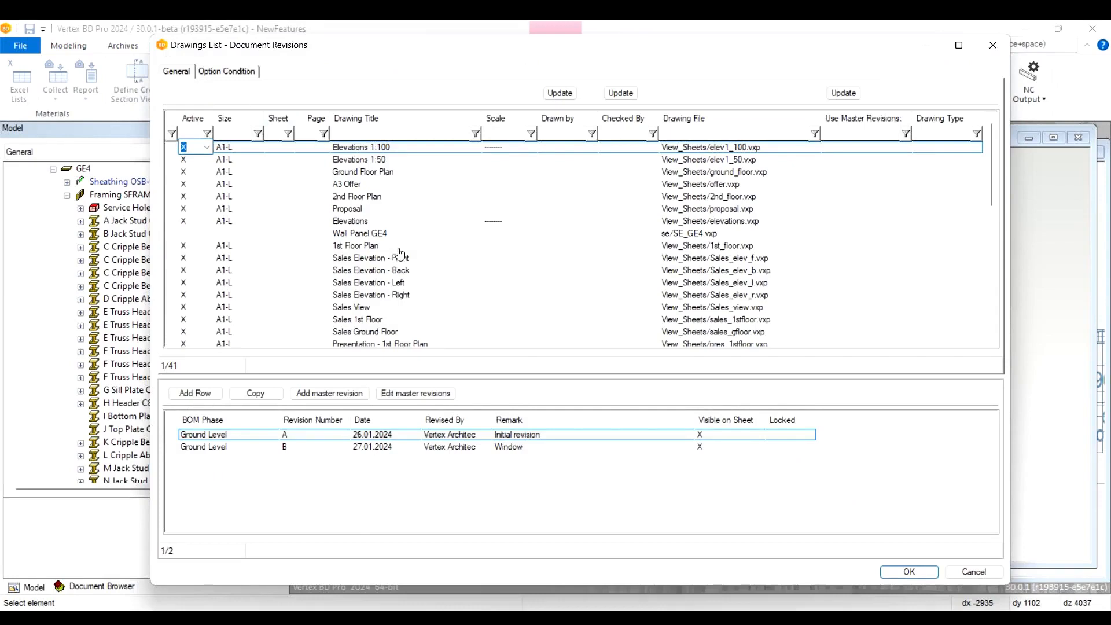
left_click(381, 234)
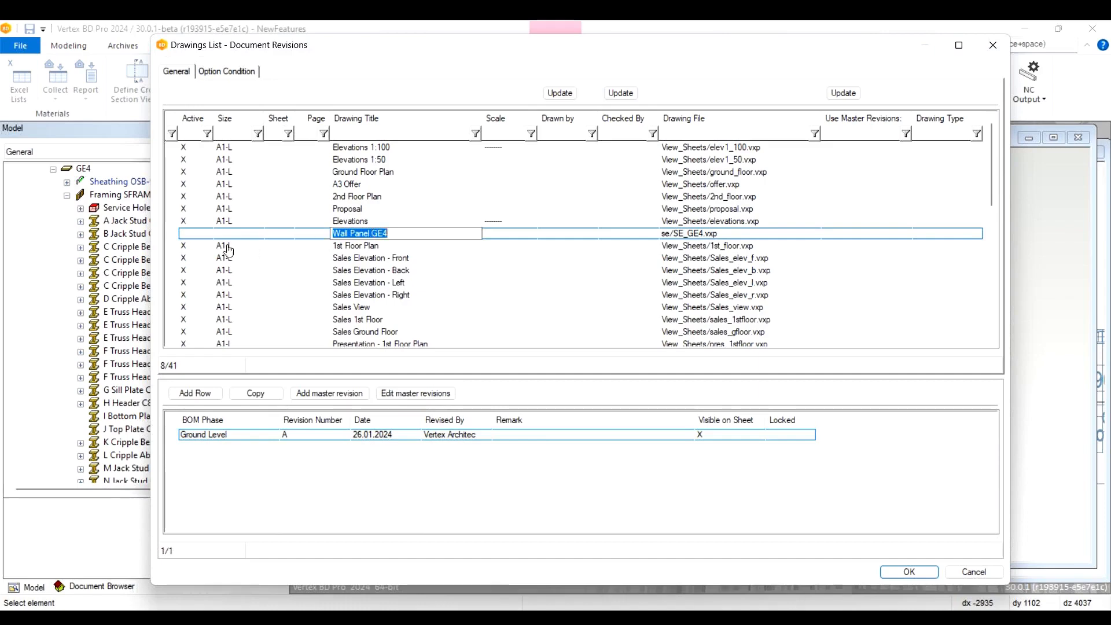
left_click(208, 236)
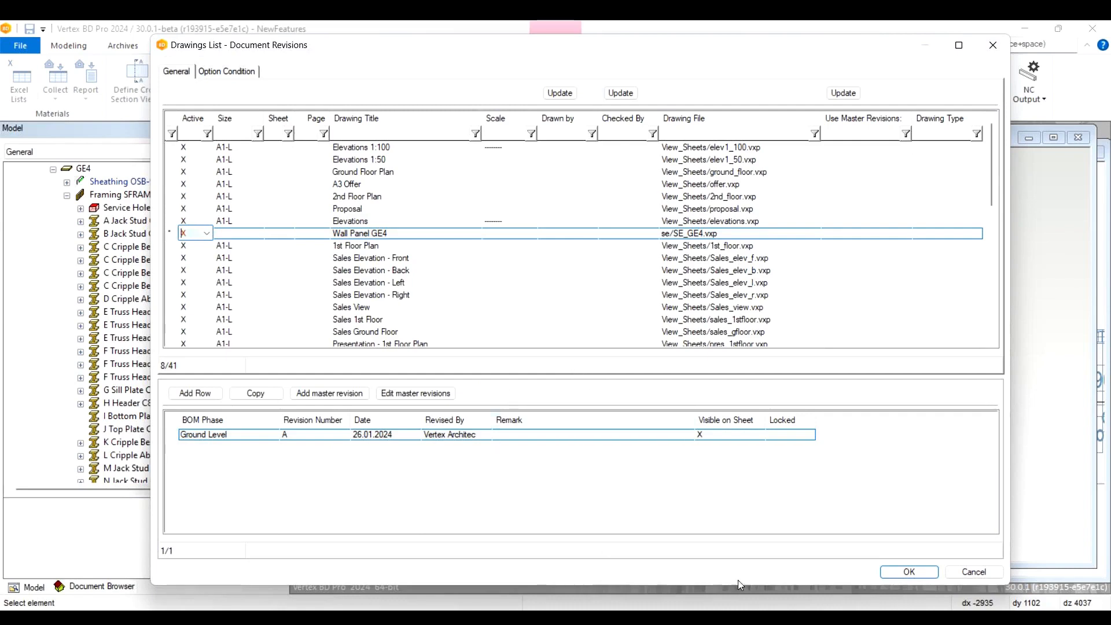
Output the drawing schedule to Excel with macro content enabled, replacing the existing drawing_schedule.xlsx
left_click(909, 572)
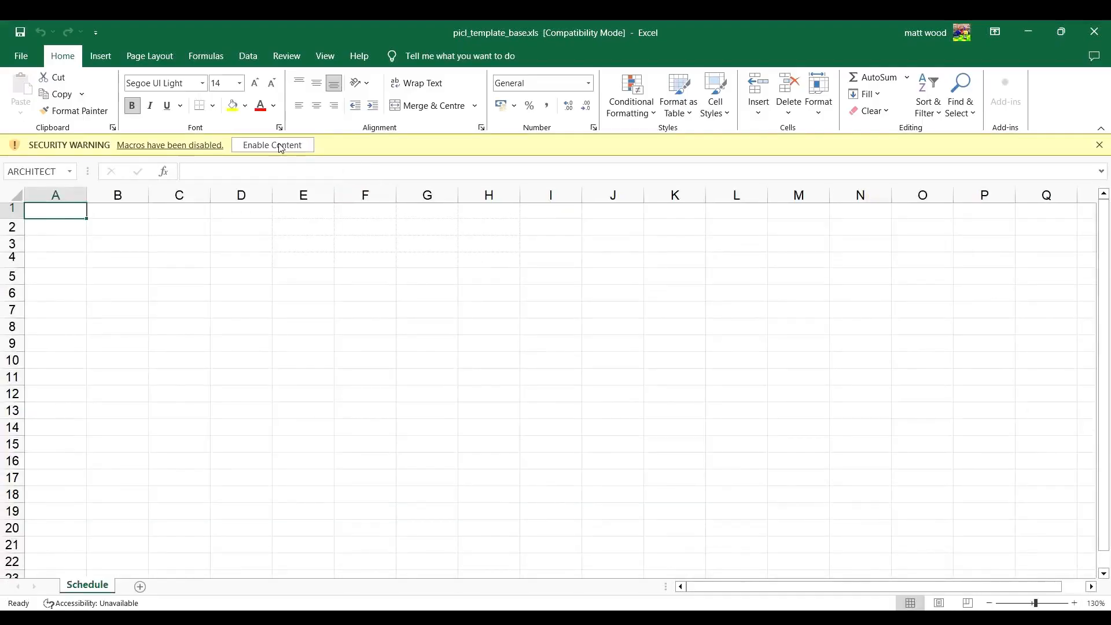
left_click(279, 145)
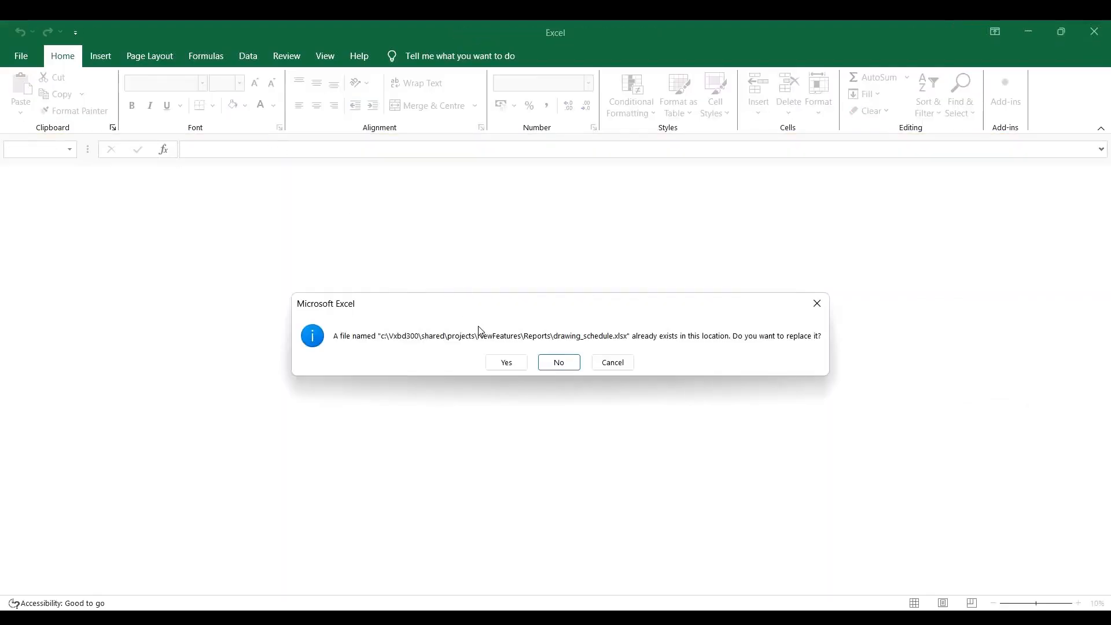
left_click(501, 358)
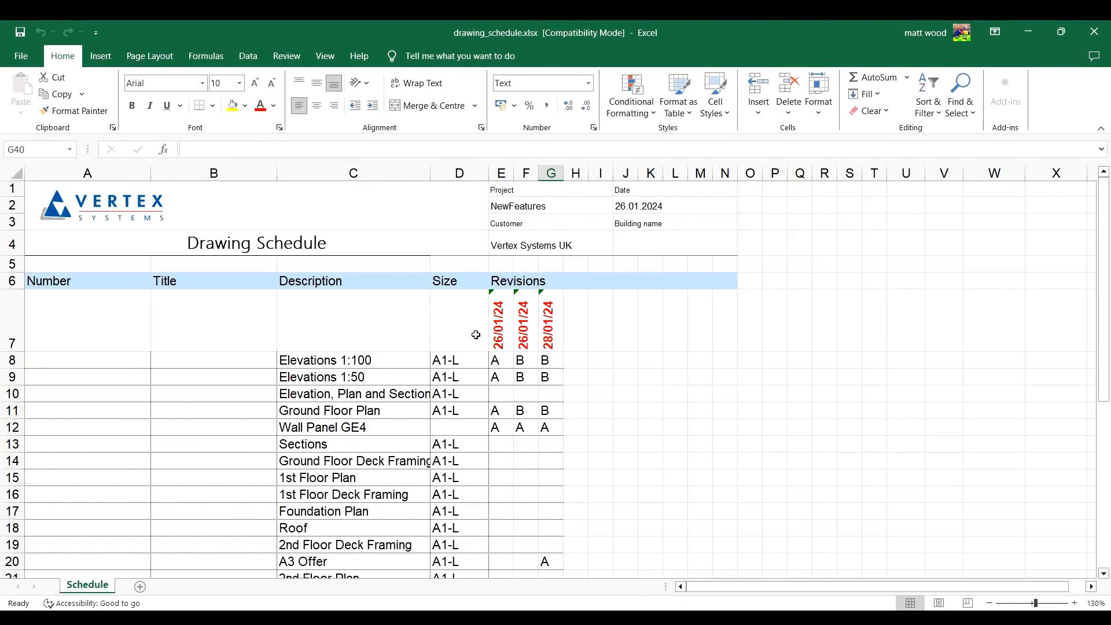
Review the exported schedule, checking the Wall Panel GE4 row and its revision columns, and close the workbook without saving
scroll(474, 336, "down", 3)
scroll(475, 336, "down", 5)
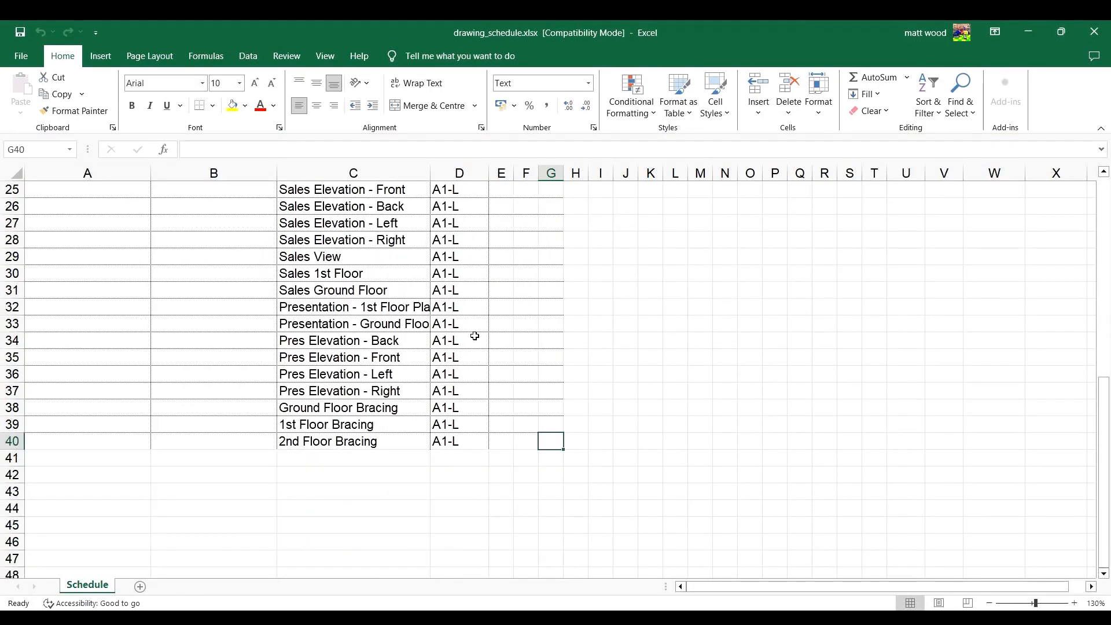
scroll(474, 336, "up", 7)
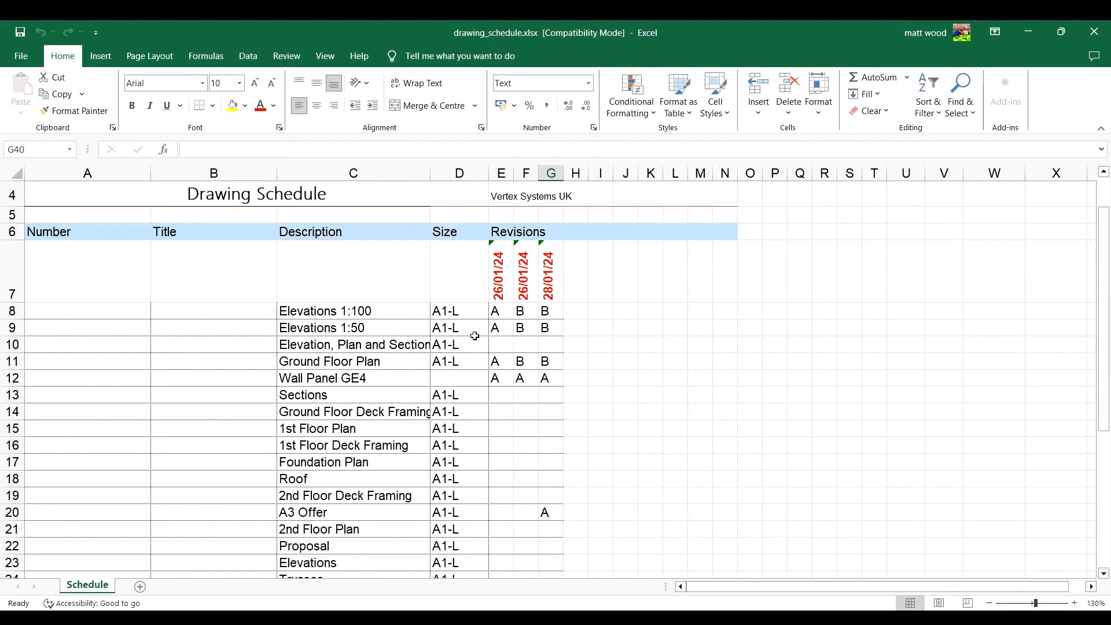
left_click(370, 376)
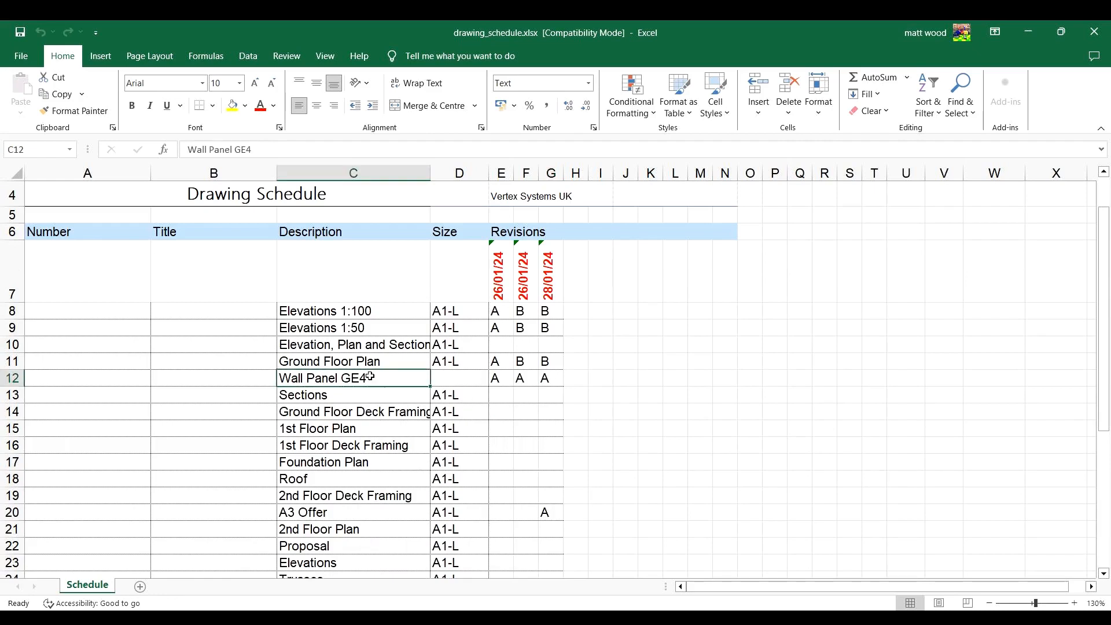
left_click(492, 379)
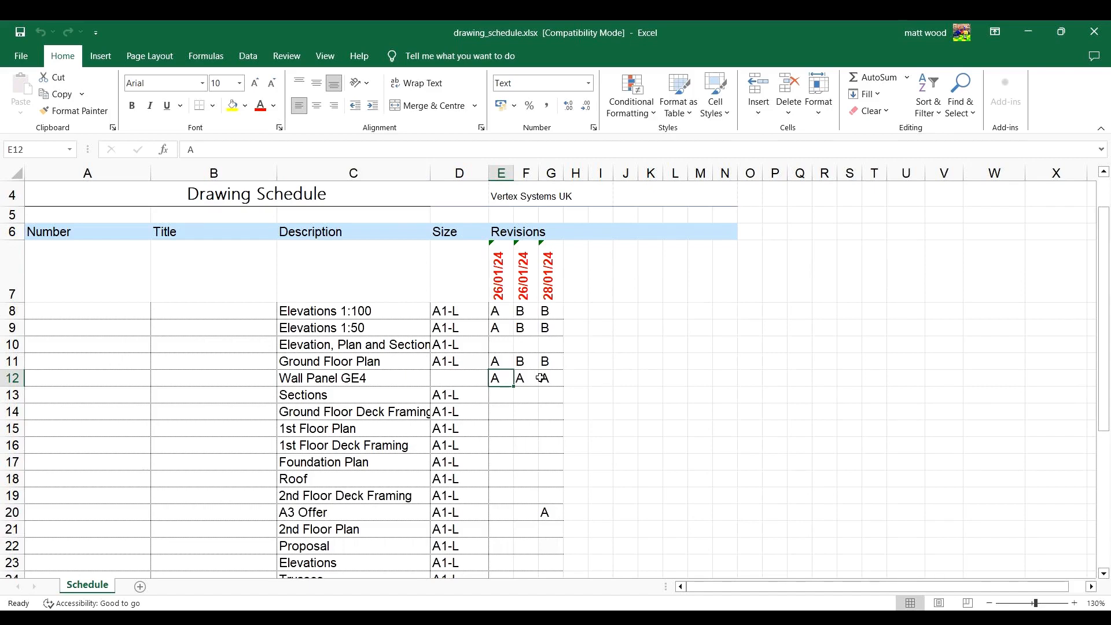
left_click(1095, 34)
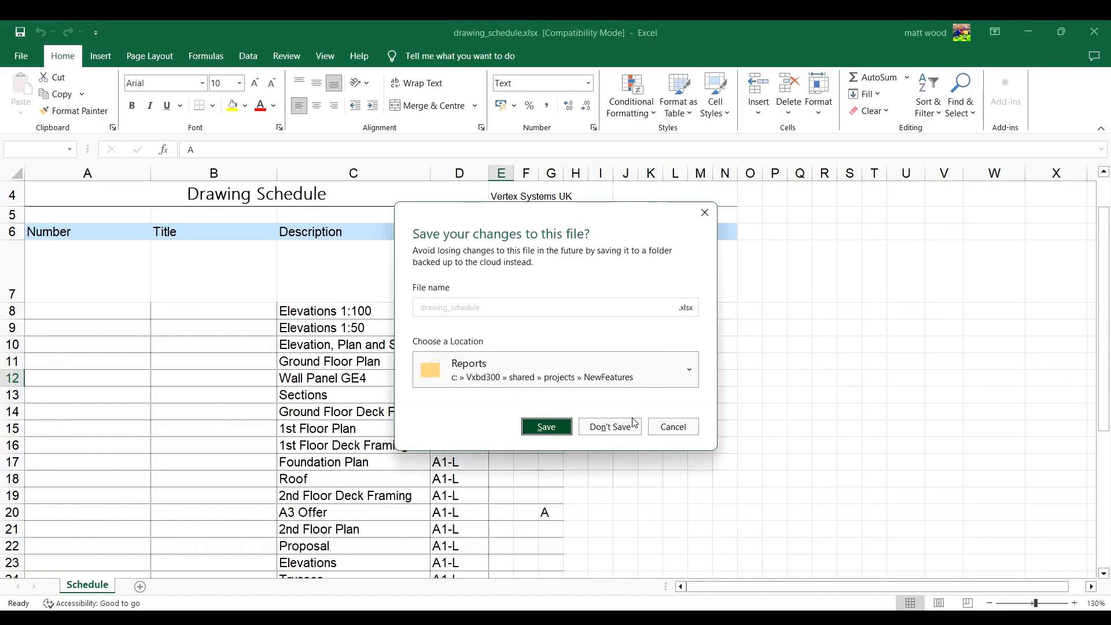
left_click(625, 429)
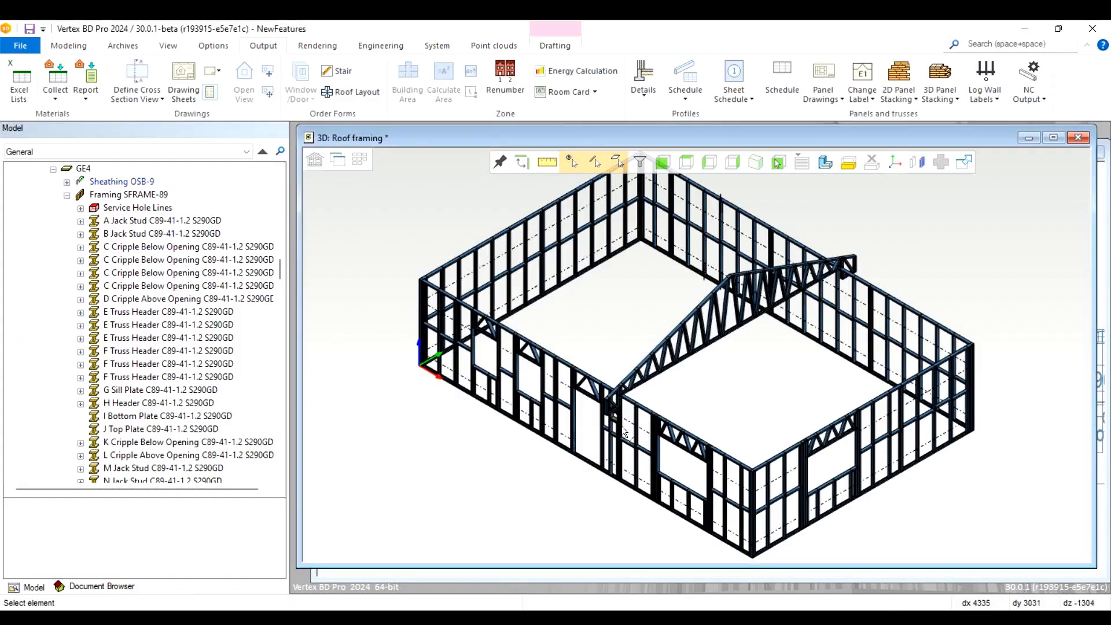
Set all active sheets to use master revisions, and add master revision B with remark Window to the Elevations 1:100 drawing
left_click(211, 96)
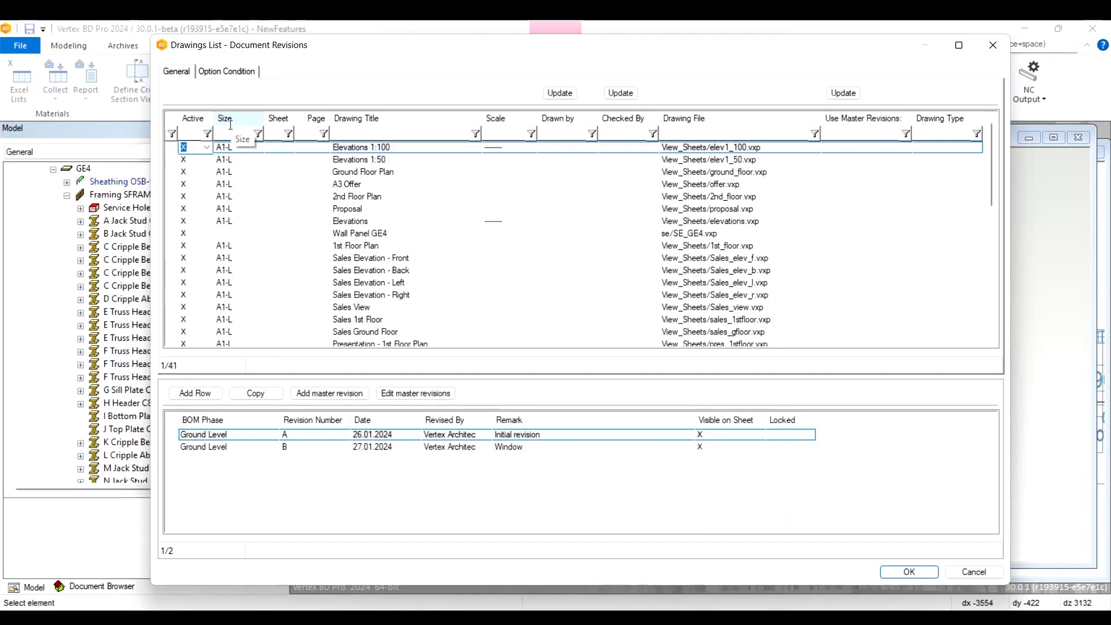
left_click(844, 96)
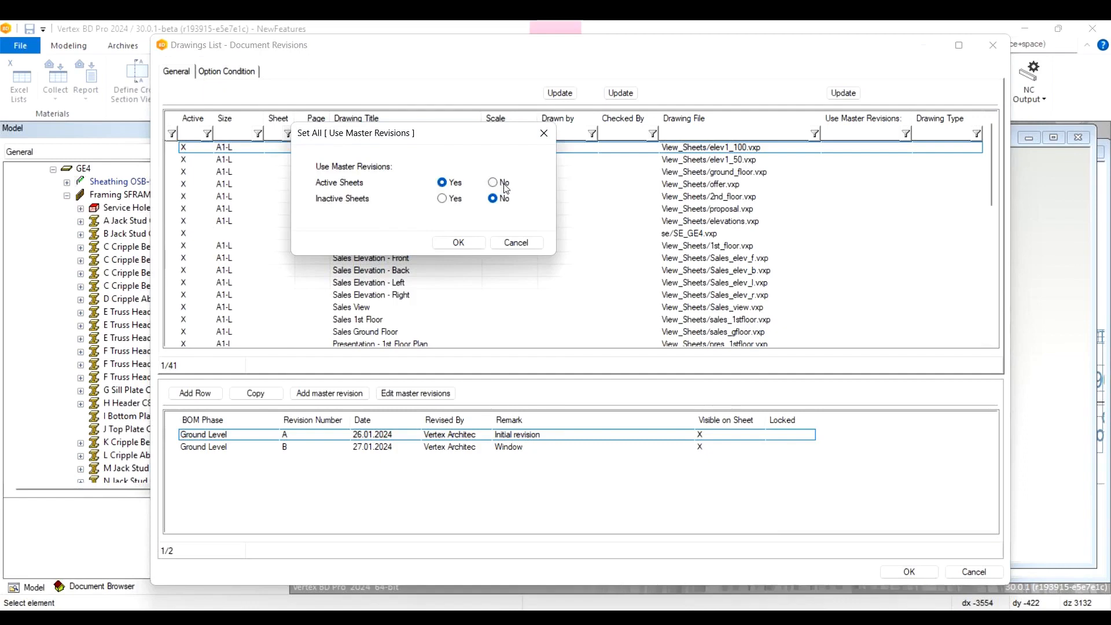
left_click(477, 242)
left_click(347, 203)
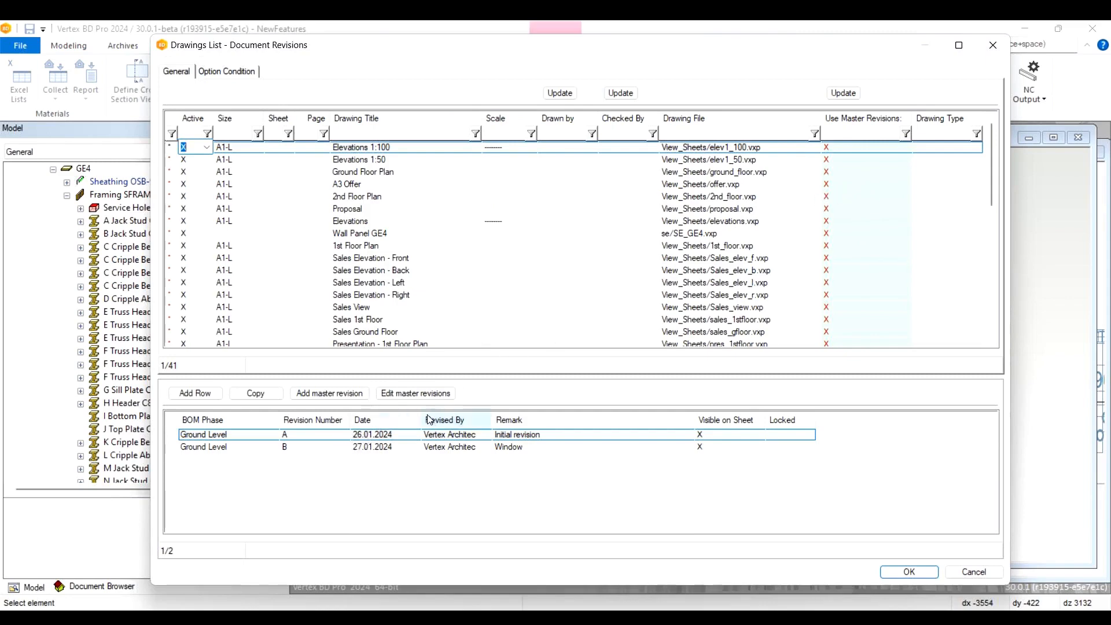
left_click(329, 393)
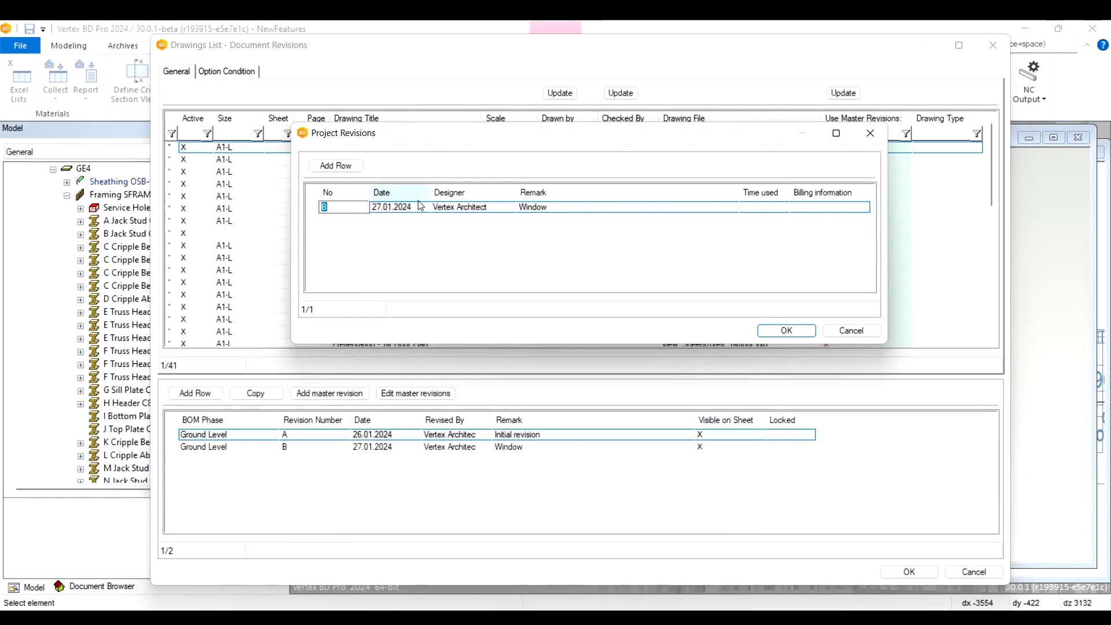
left_click(788, 332)
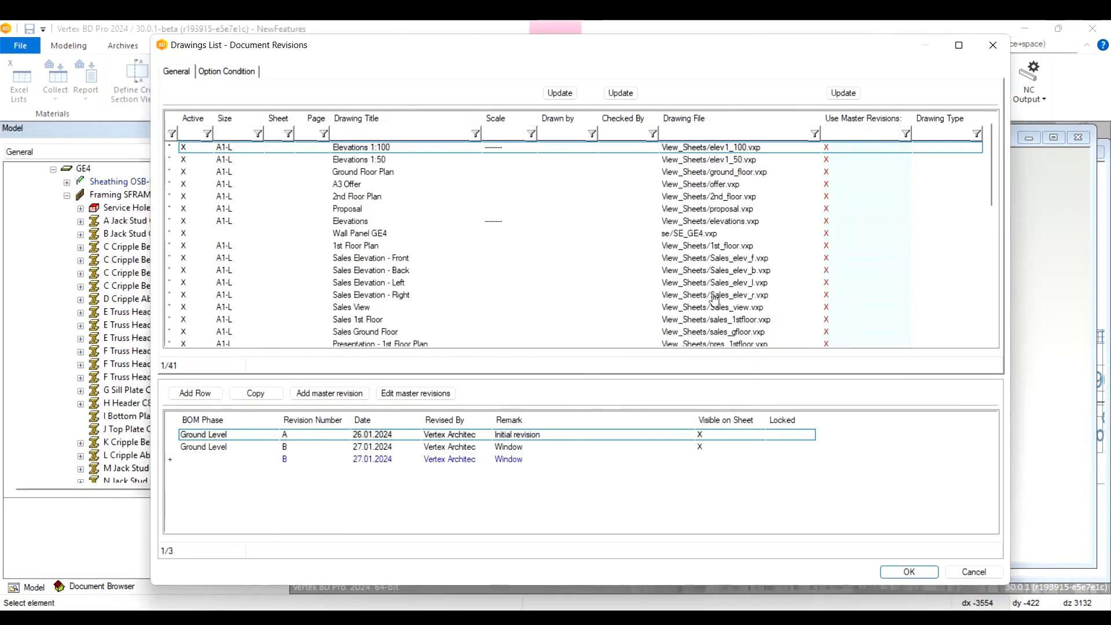
Accept the master revision settings and output the schedule in Excel format again, overwriting drawing_schedule.xlsx
left_click(908, 572)
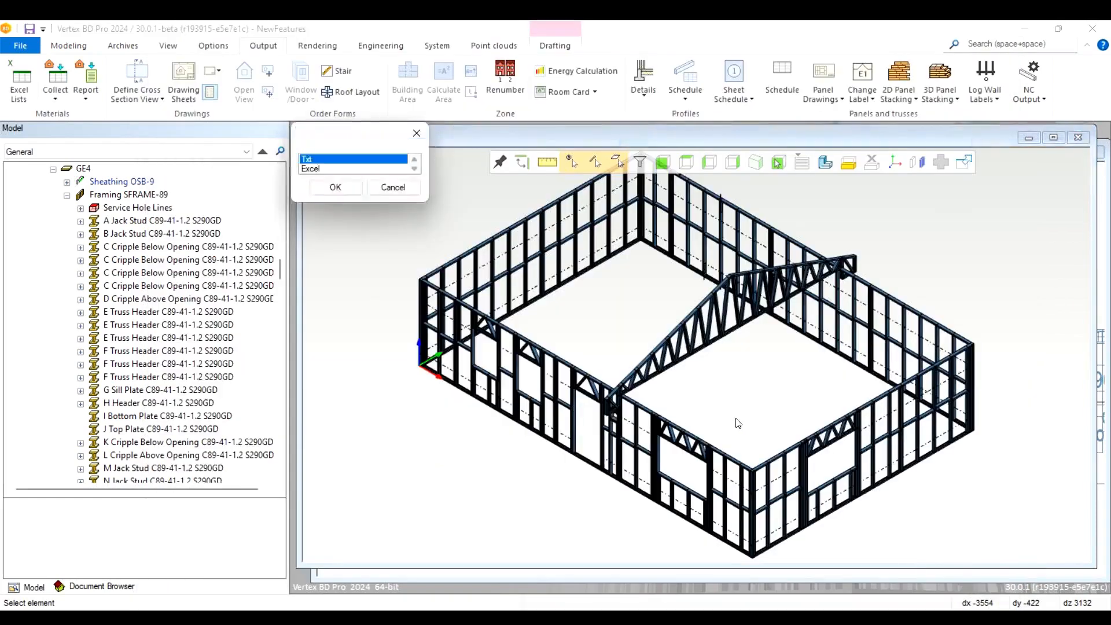
double_click(337, 169)
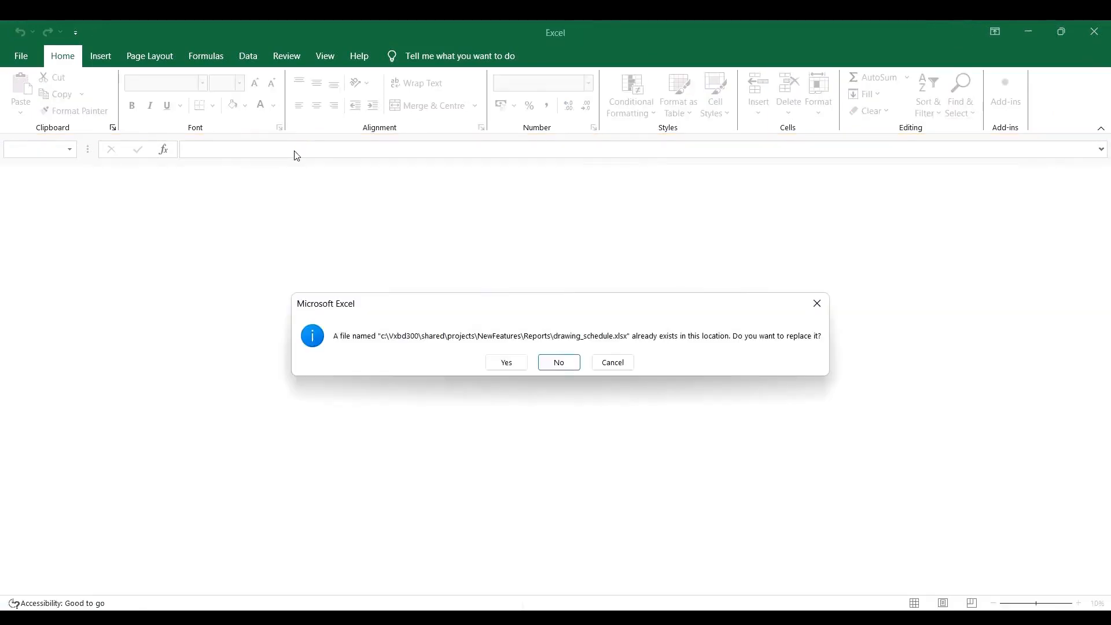
left_click(508, 362)
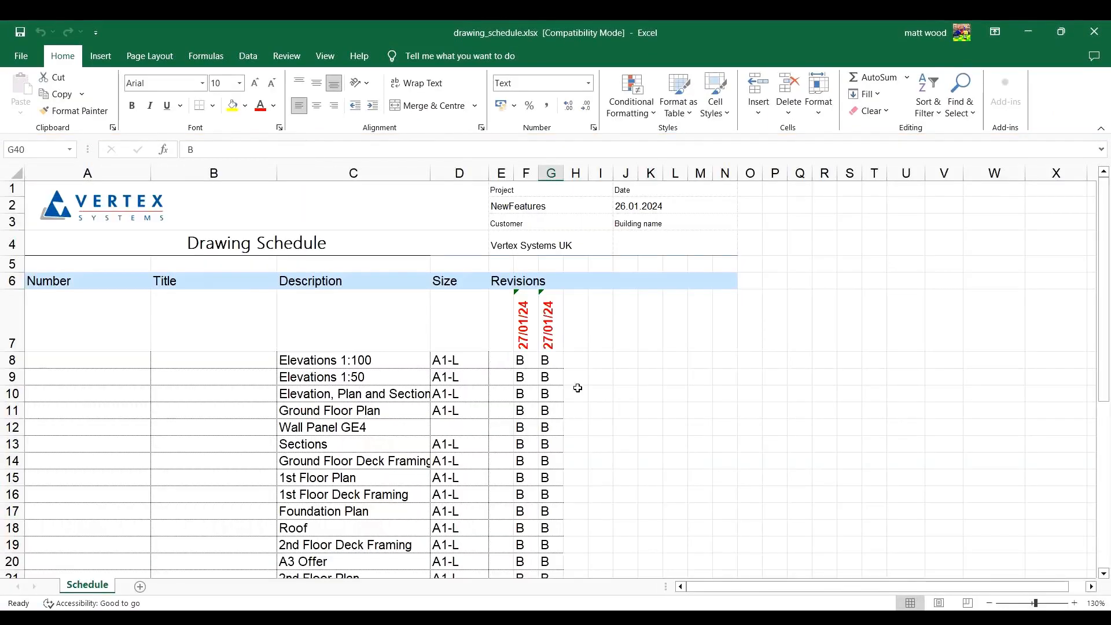
Review the master revision columns for all drawings in the exported schedule and close the workbook without saving
scroll(534, 393, "down", 3)
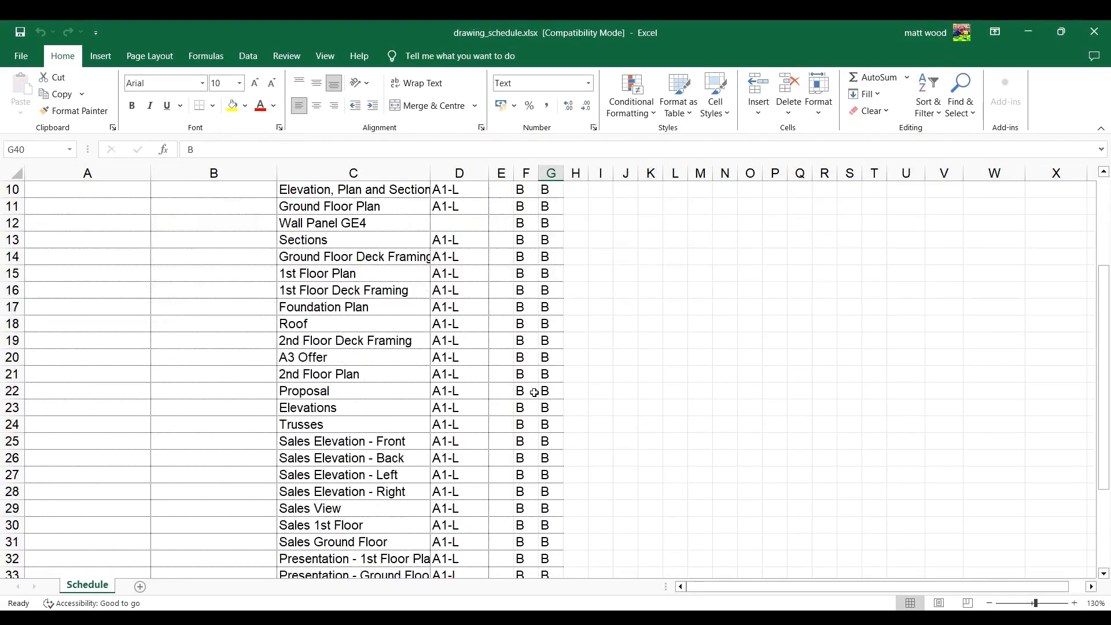
scroll(534, 393, "down", 4)
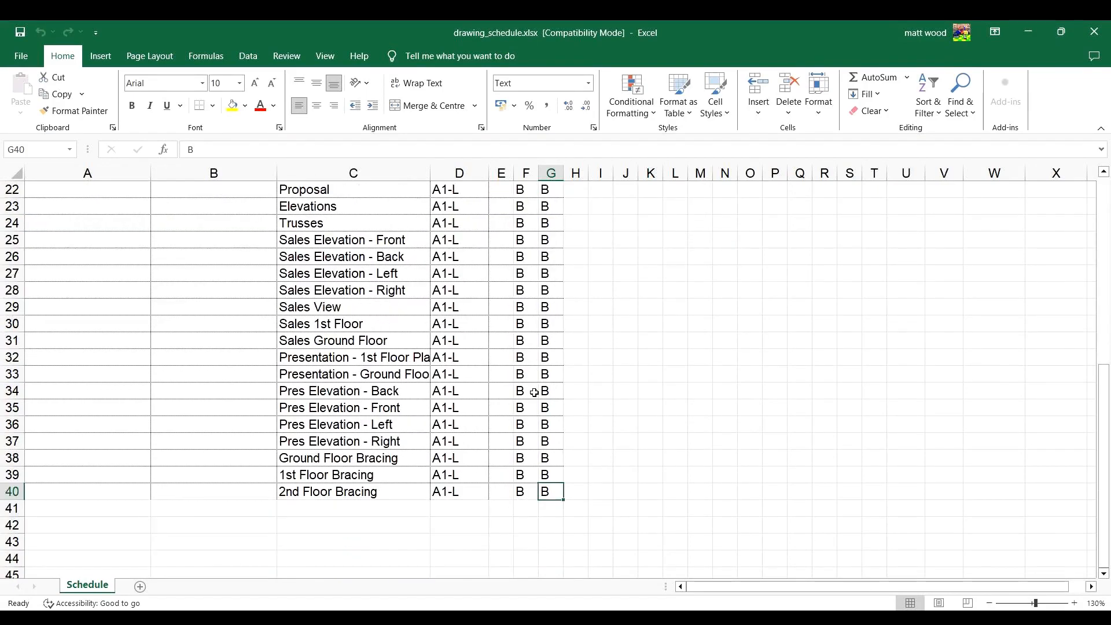
scroll(534, 392, "up", 7)
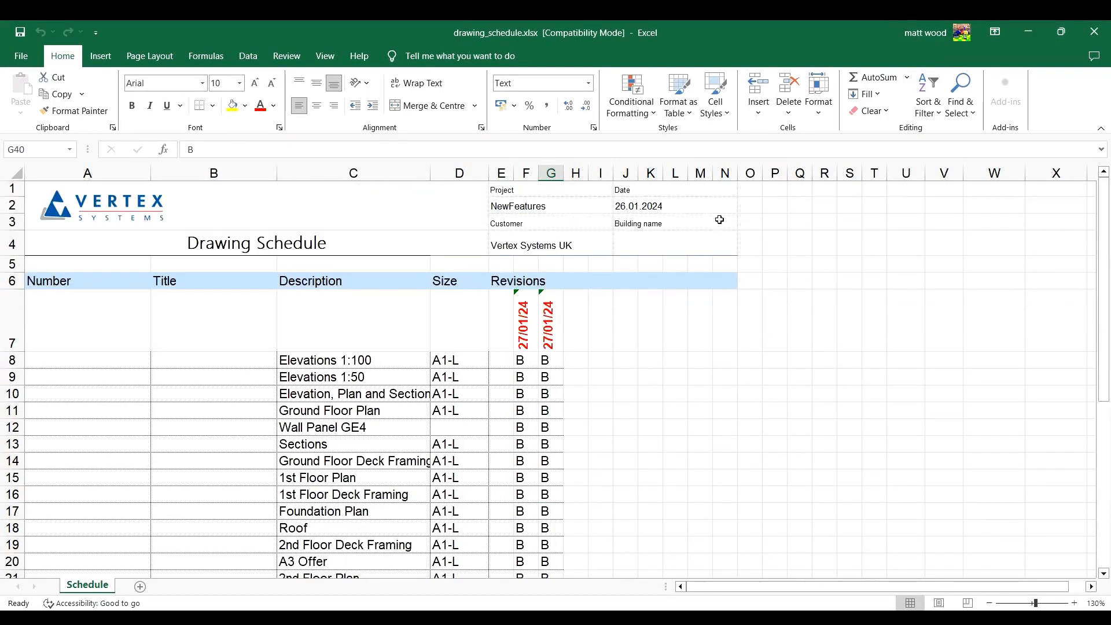
left_click(1093, 32)
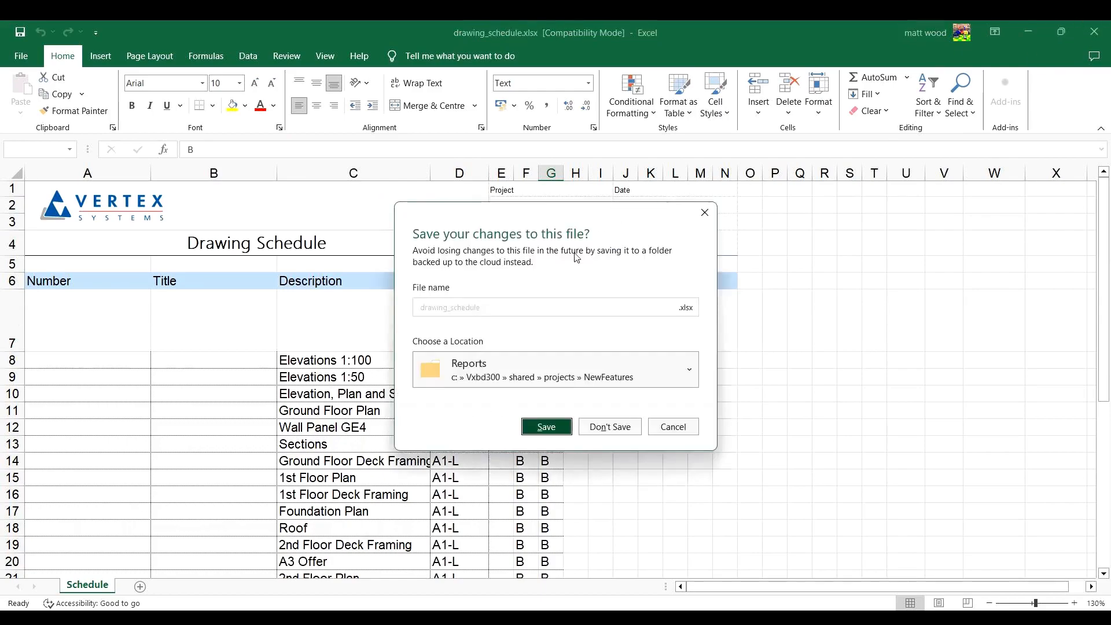
left_click(620, 431)
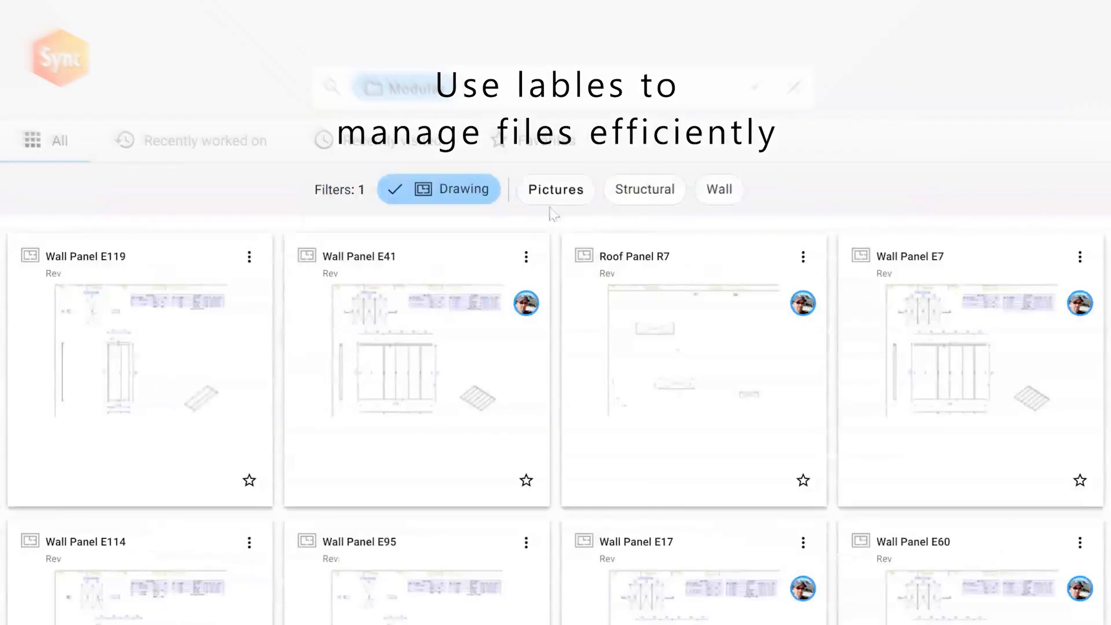
Switch to Vertex Sync and add the Pictures label to the active Drawing filter
left_click(558, 198)
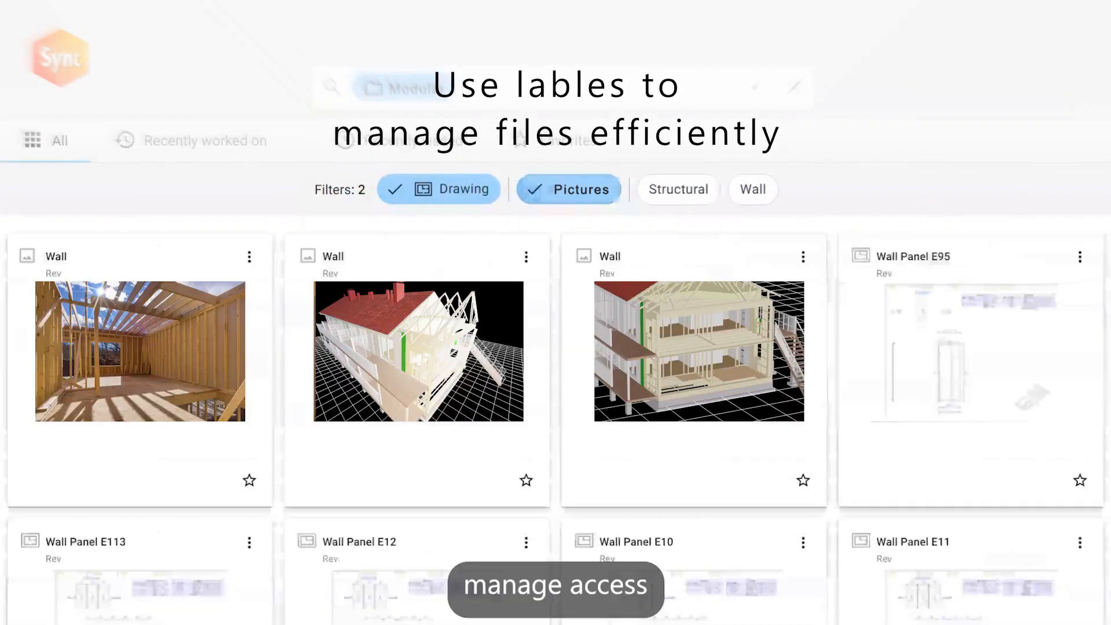
Name the new role Reviewer, set its default access to Invitation only and grant it the Edit permission
type("iewer")
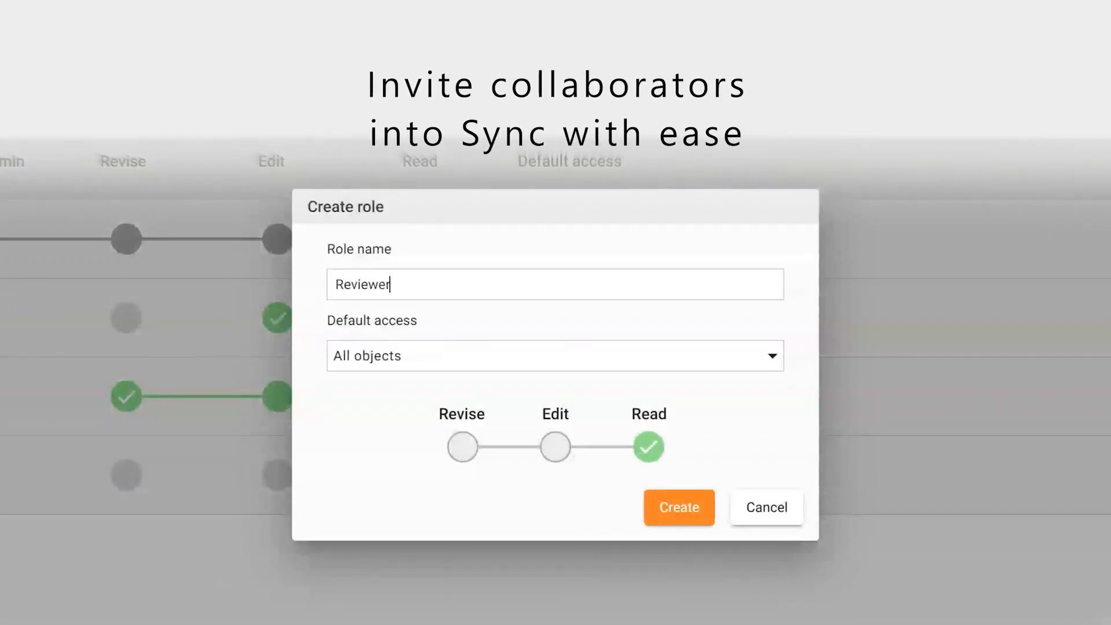
left_click(491, 357)
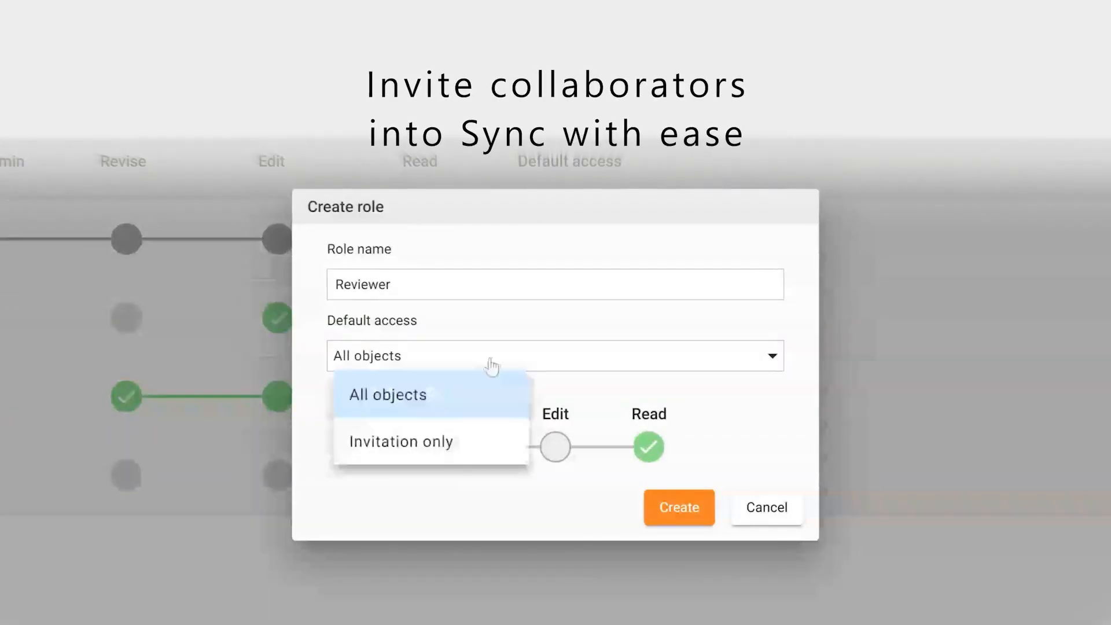
left_click(428, 445)
left_click(544, 458)
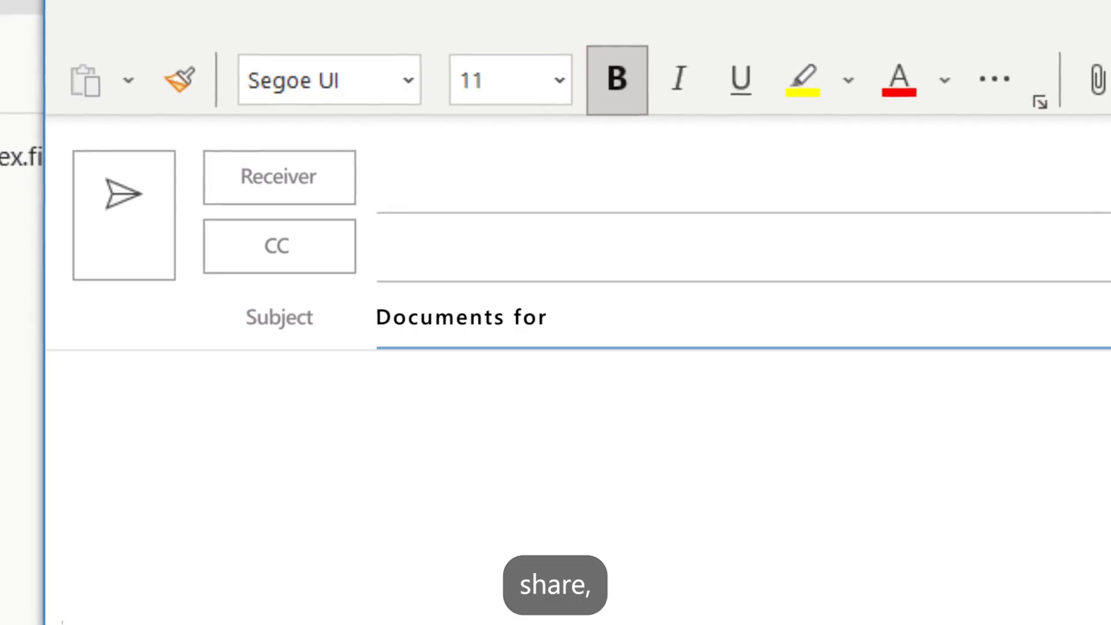
Complete the e-mail subject as Documents for Review
type("Review")
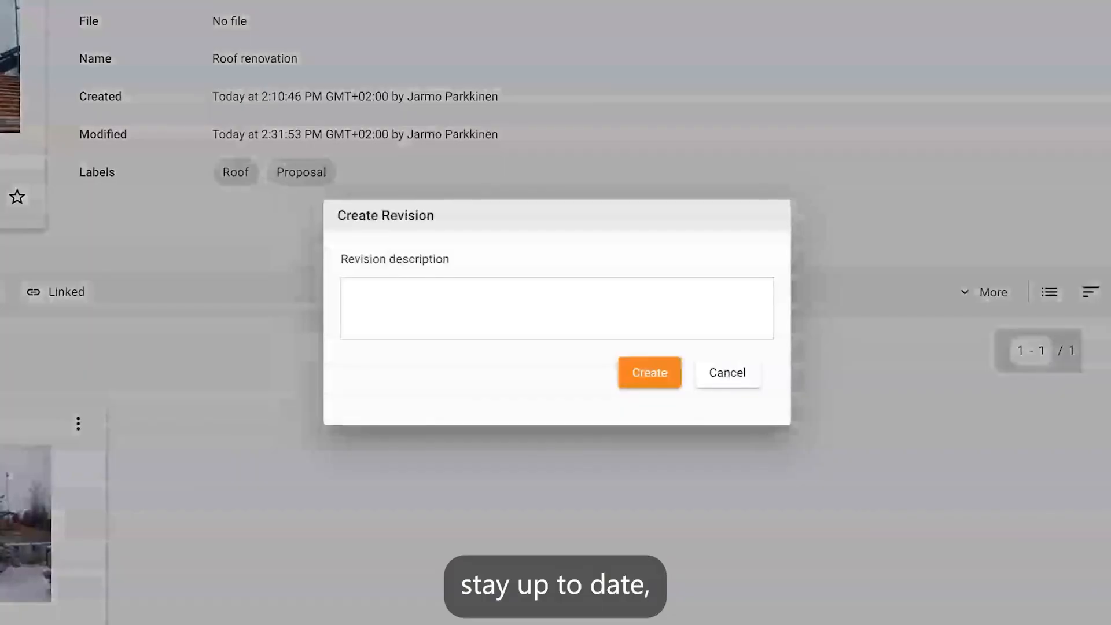
Create a revision of the Roof renovation item described as "second revision for customer" and expand its revision list
type("second revision for customer")
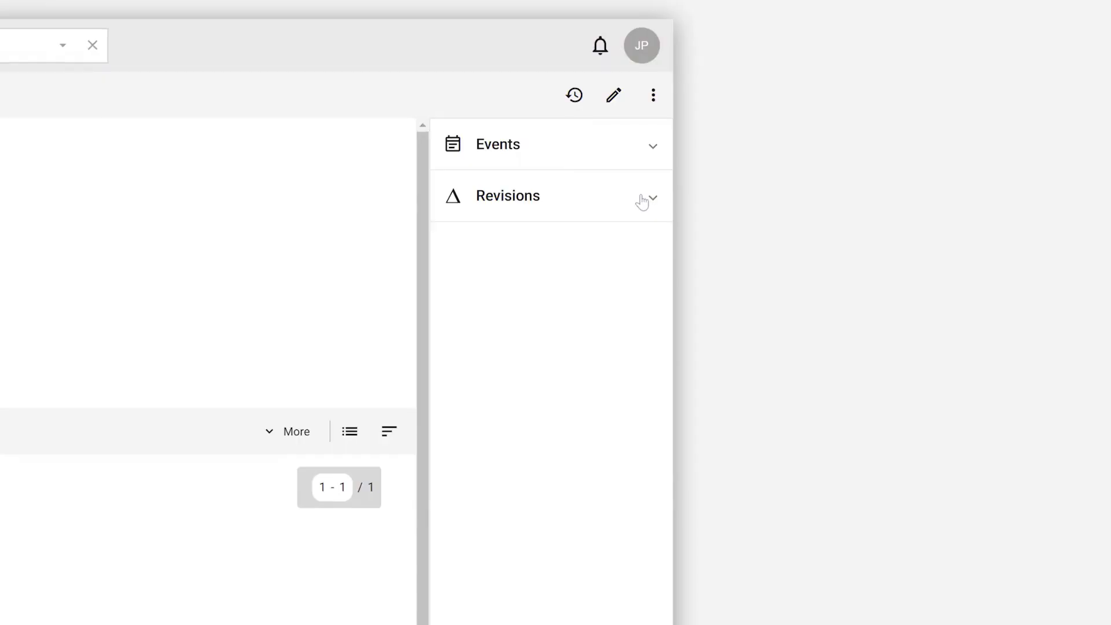
left_click(639, 199)
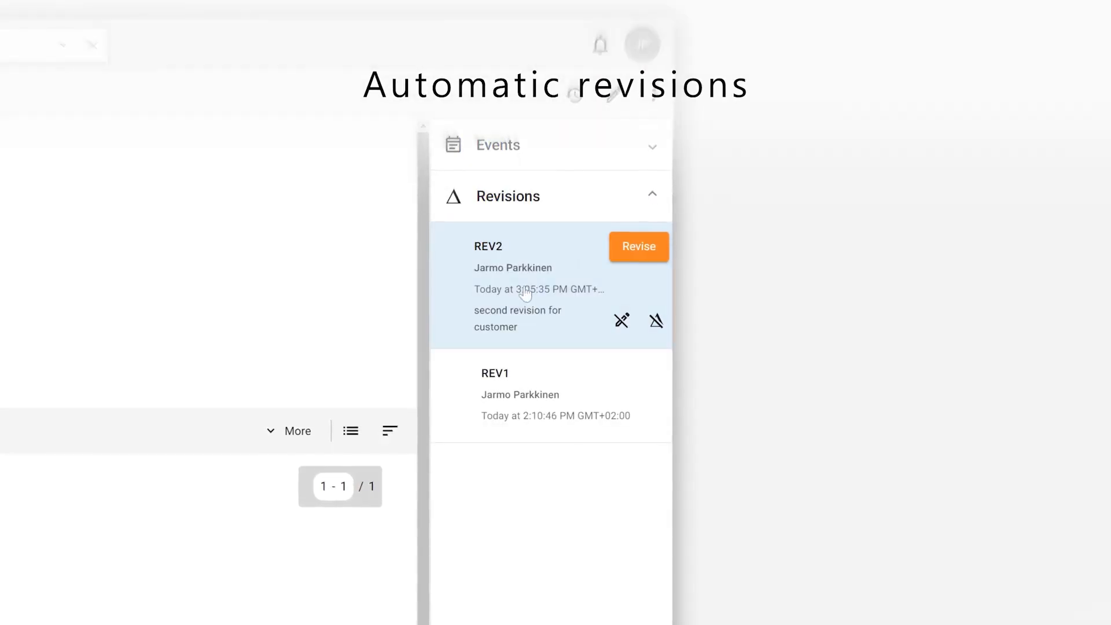